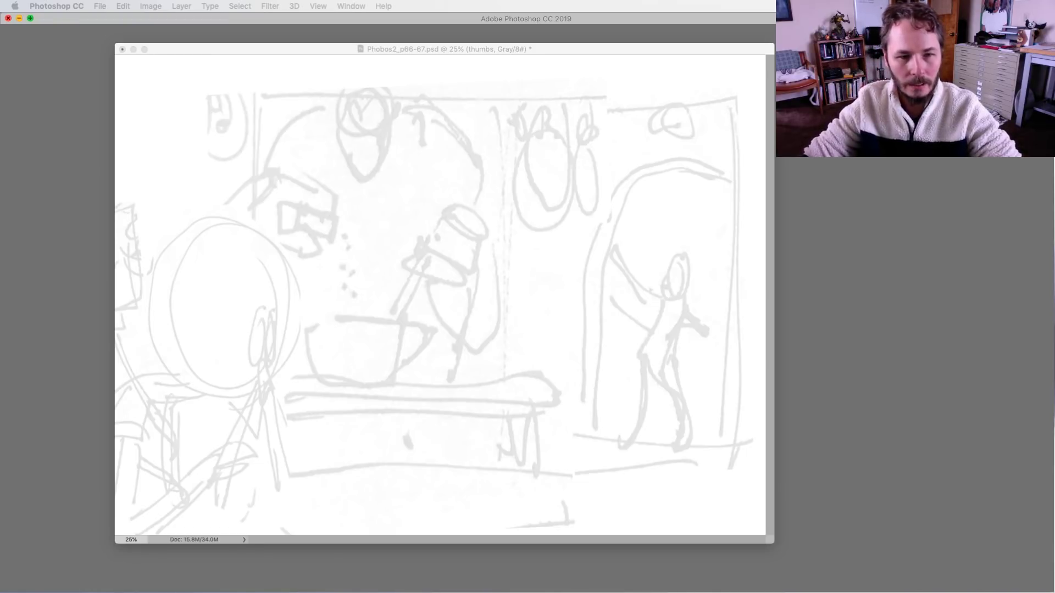
Add a new layer named sketch above the thumbs layer in Phobos2_p66-67.psd, with the Brush tool active.
key("Tab")
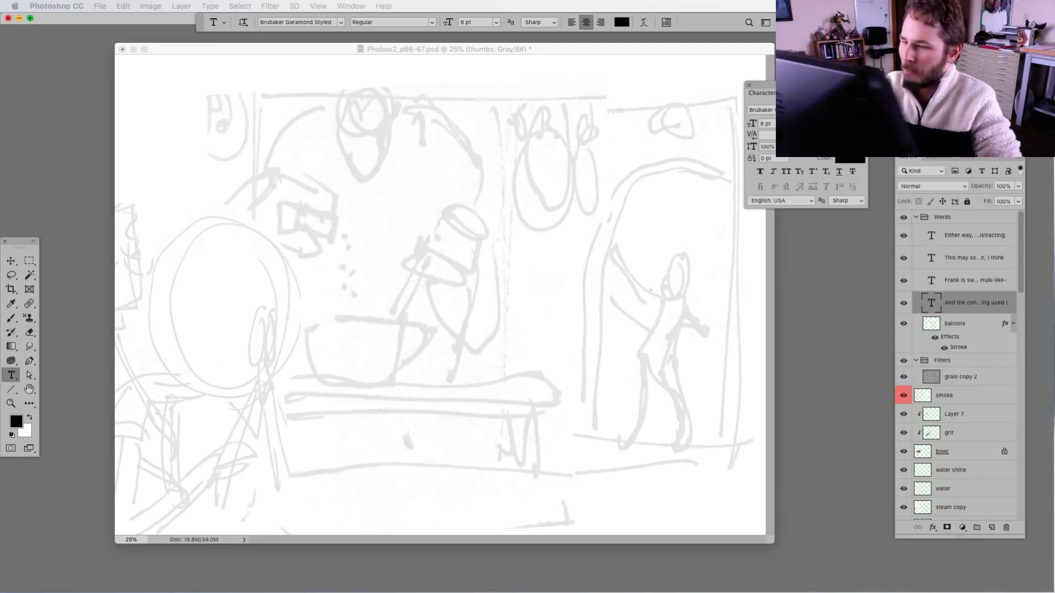
left_click(618, 51)
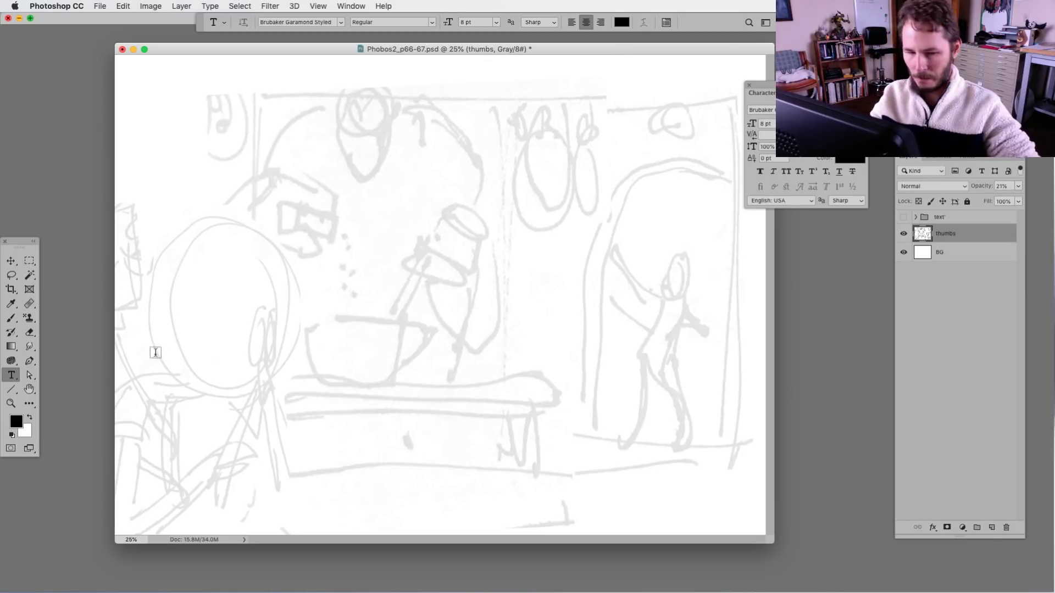
left_click(11, 318)
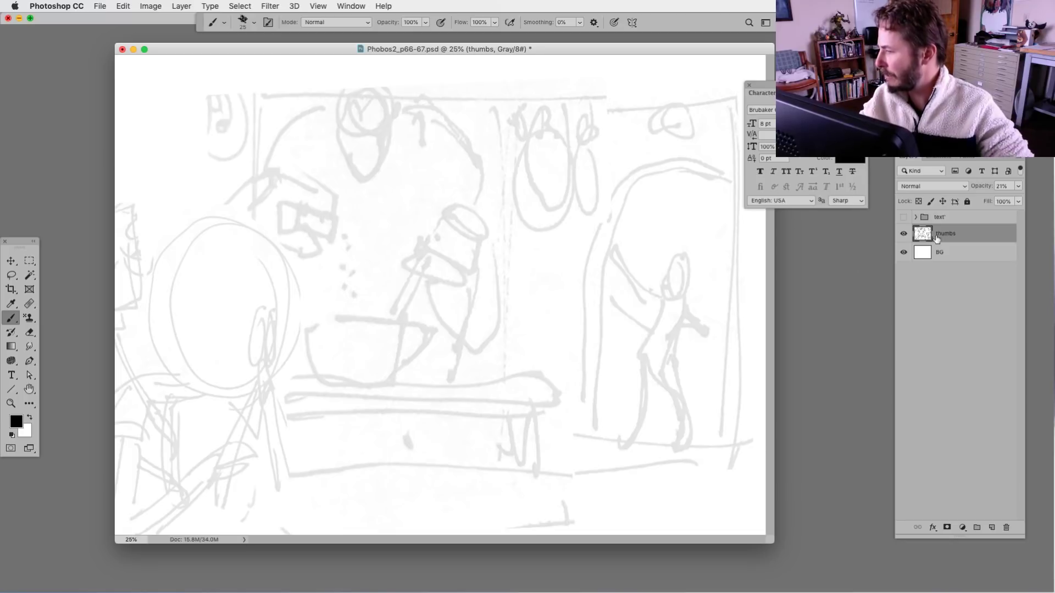
left_click(991, 527)
double_click(947, 233)
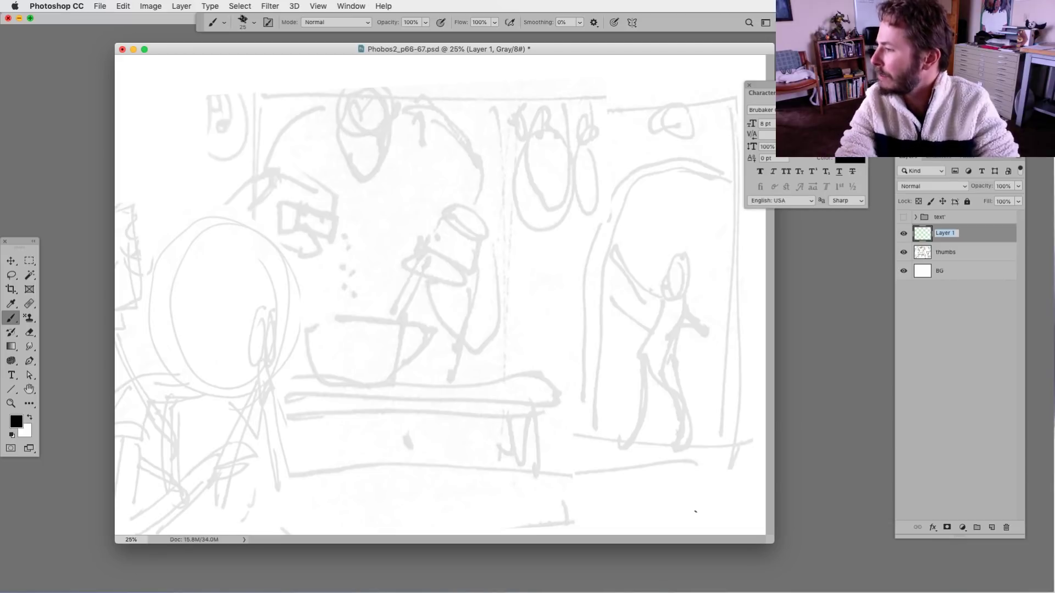
type("sketch")
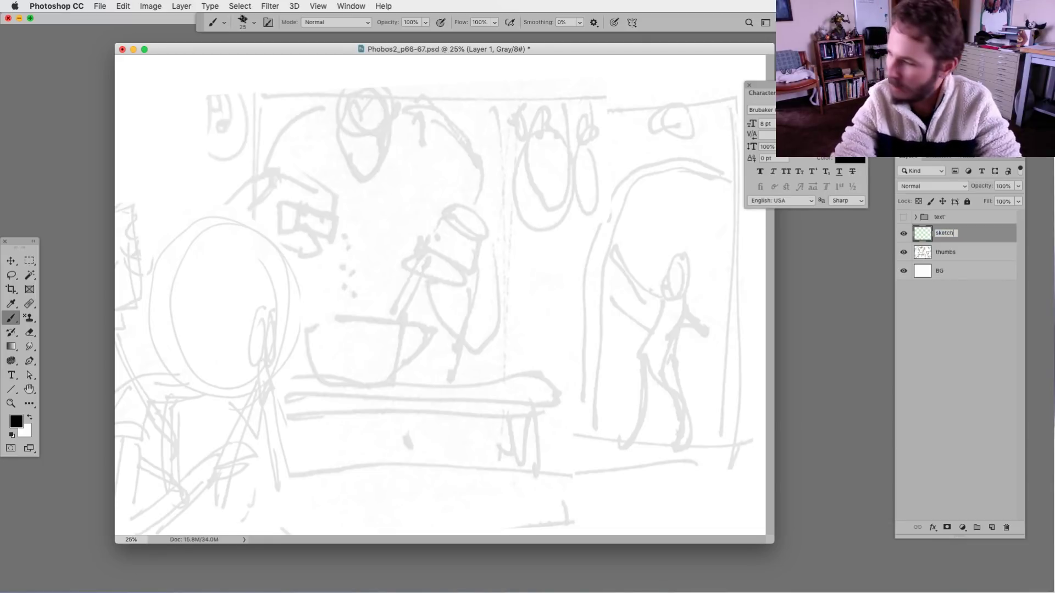
key("Return")
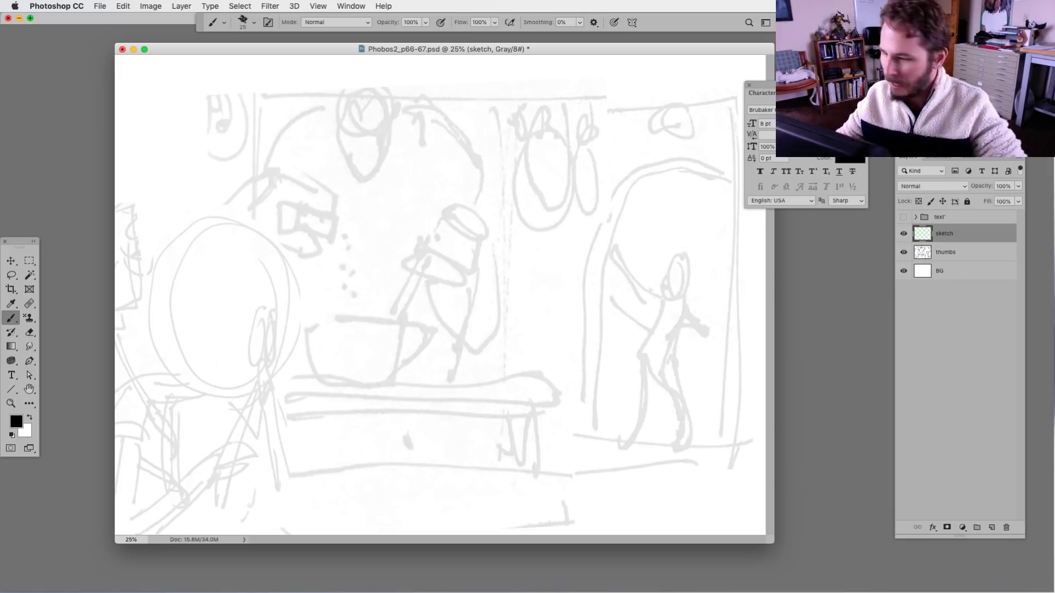
Show the page in full screen mode and close the Character panel to clear the drawing area.
left_click_drag(577, 47, 554, 51)
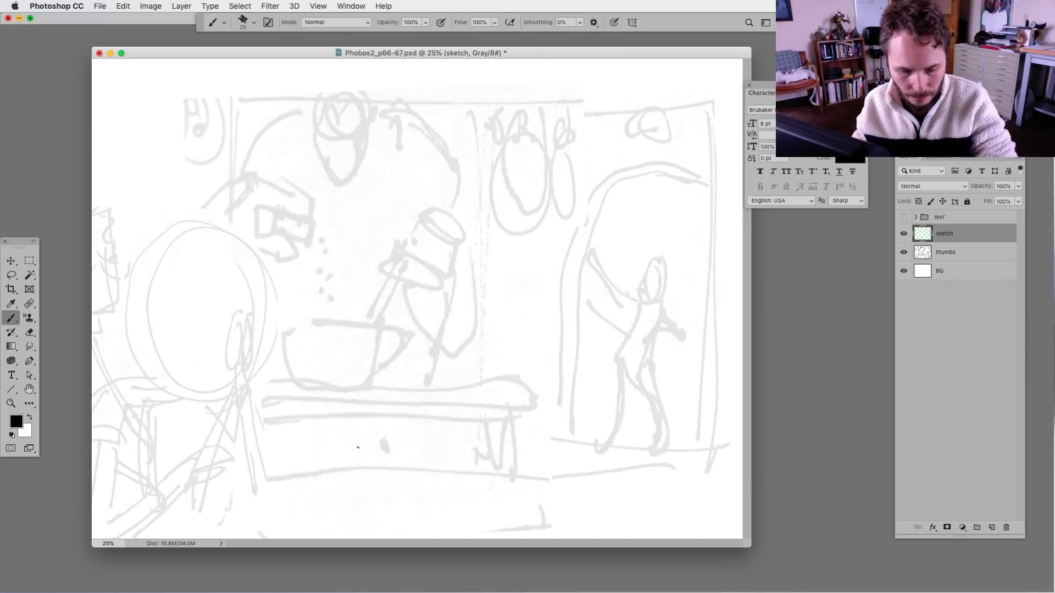
key("f")
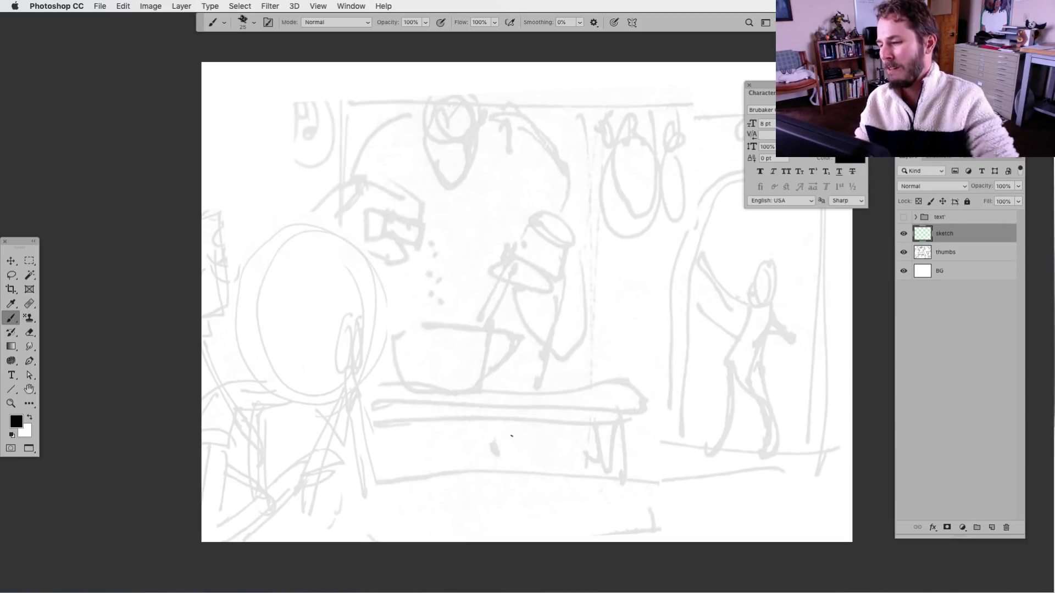
left_click_drag(513, 409, 438, 431)
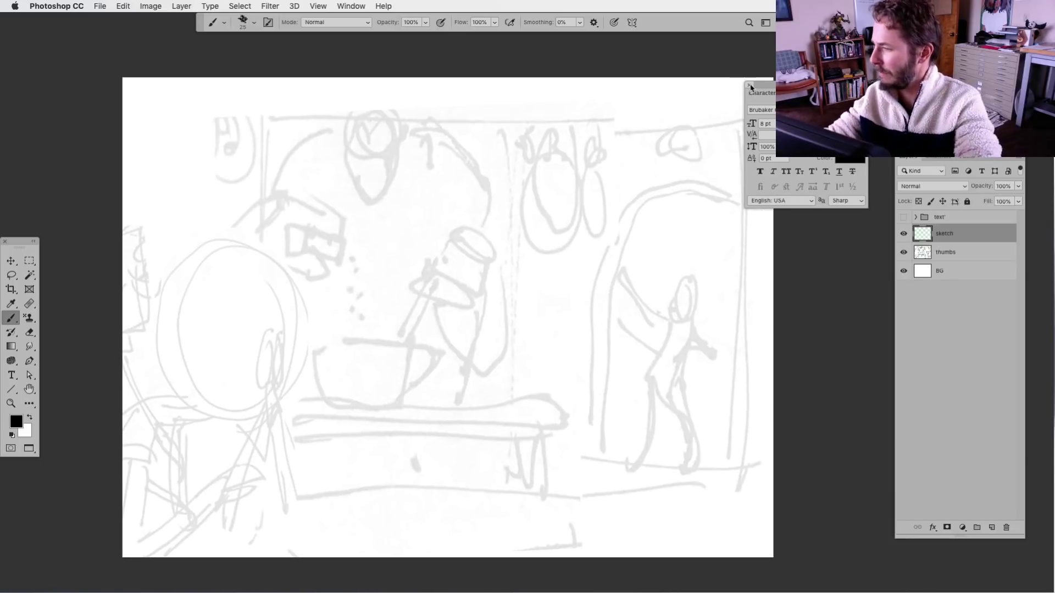
left_click(750, 86)
scroll(475, 432, "up", 1)
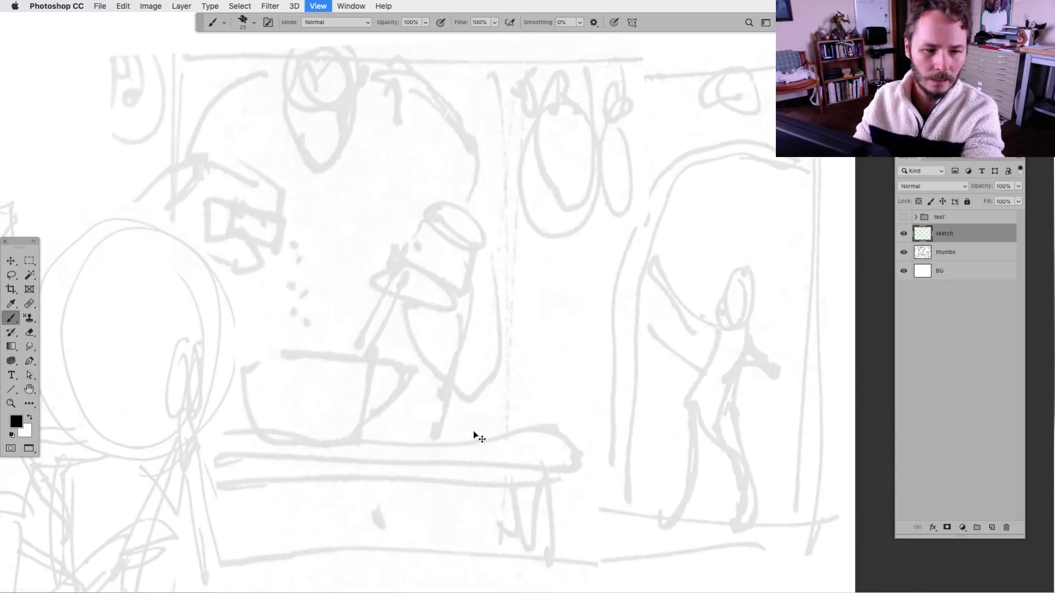
left_click_drag(412, 412, 495, 430)
scroll(488, 451, "down", 2)
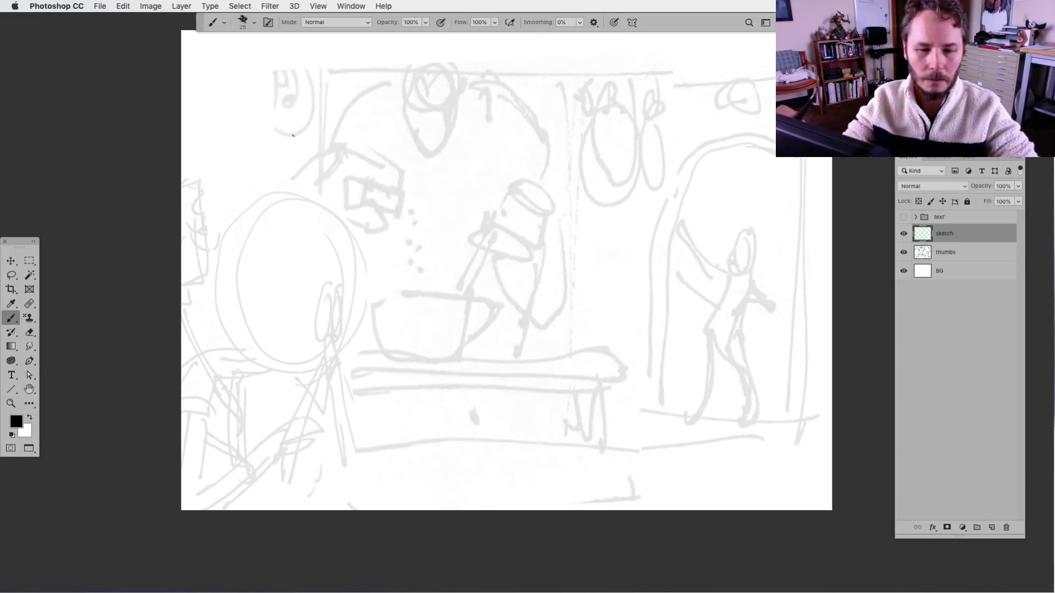
key("Tab")
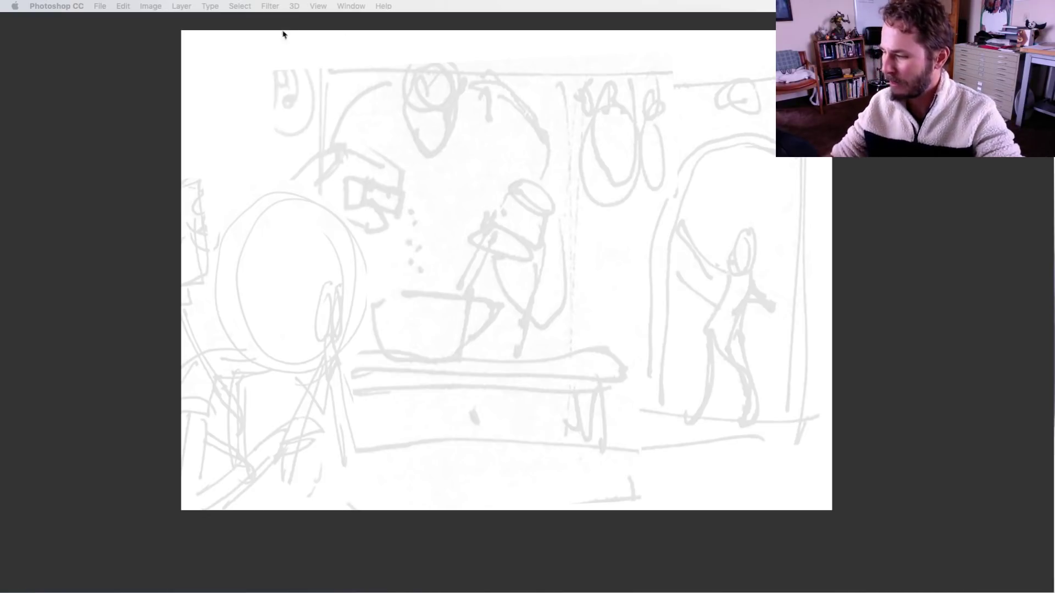
key("Tab")
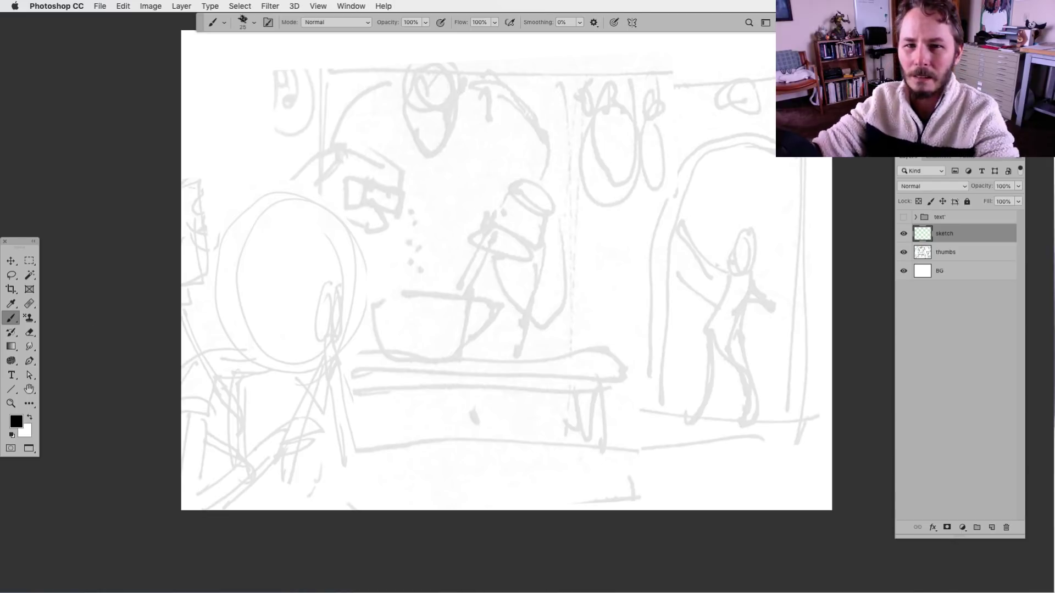
key("ctrl+Tab")
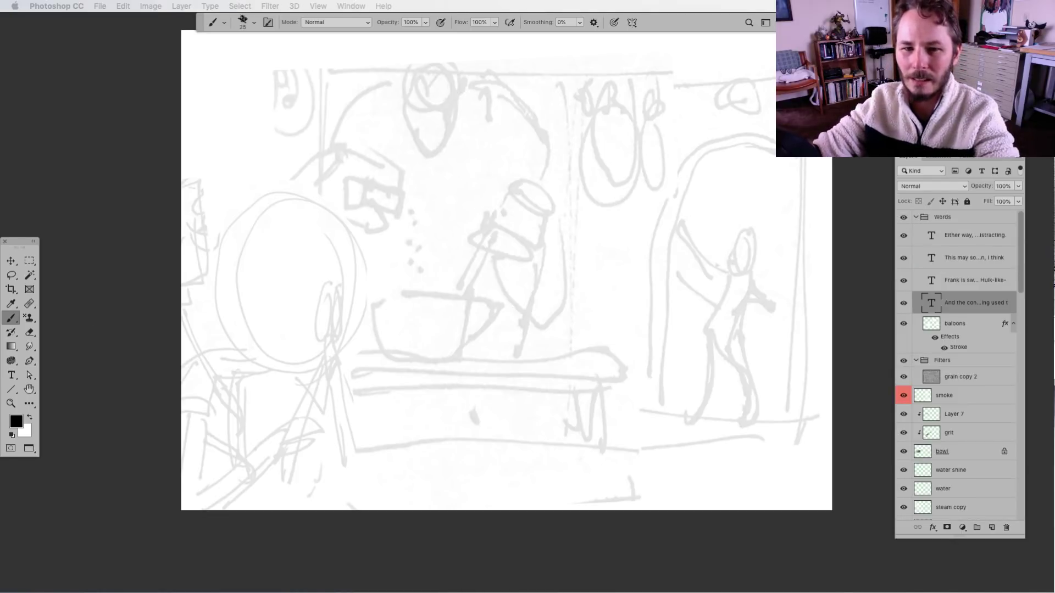
key("Tab")
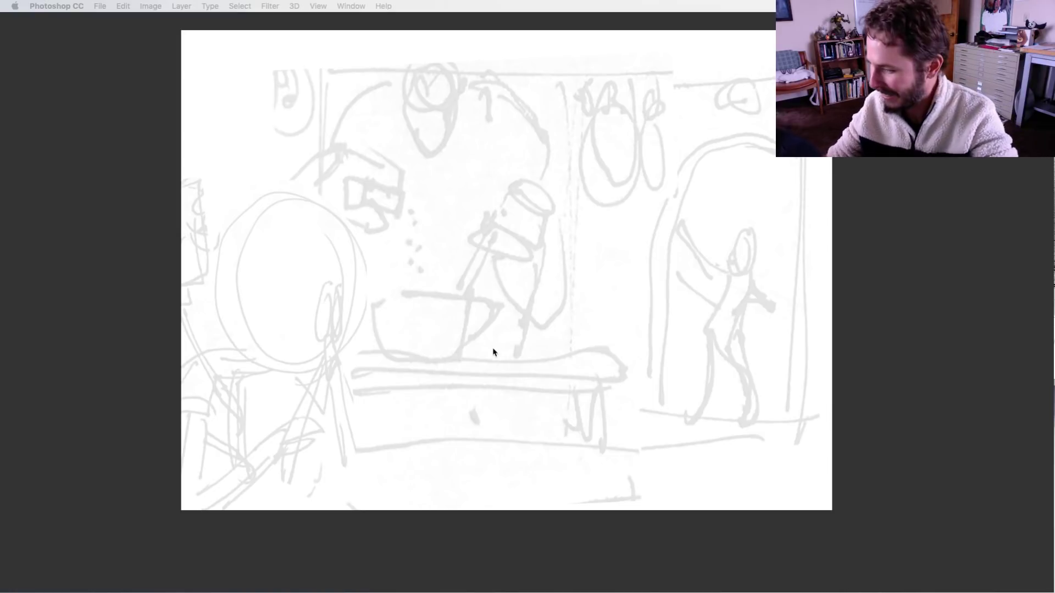
key("Tab")
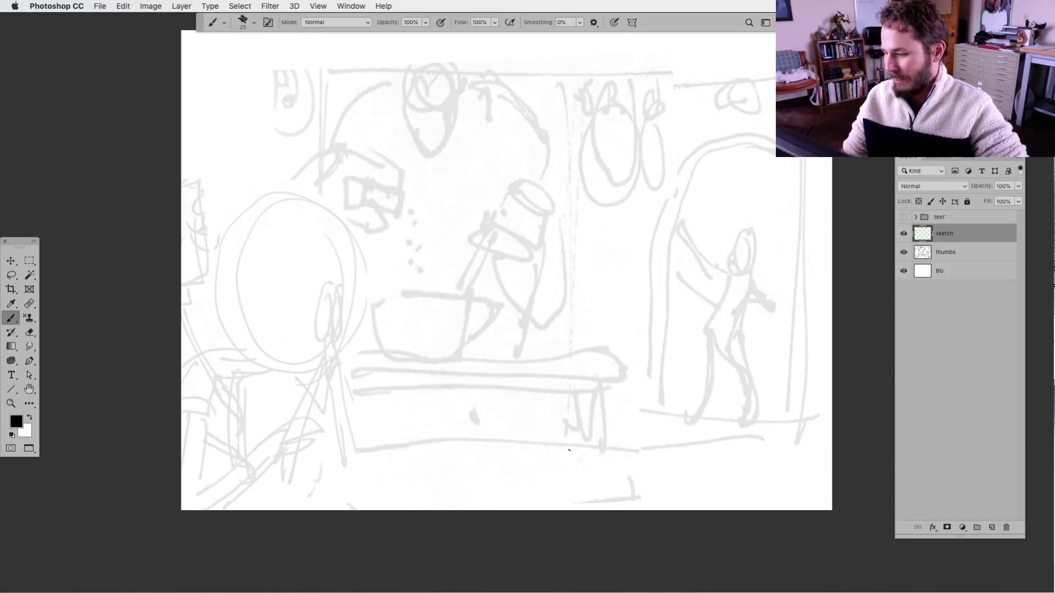
Brush short black hair spikes over the crown and upper left edge of the large round head on the sketch layer.
left_click_drag(531, 441, 495, 476)
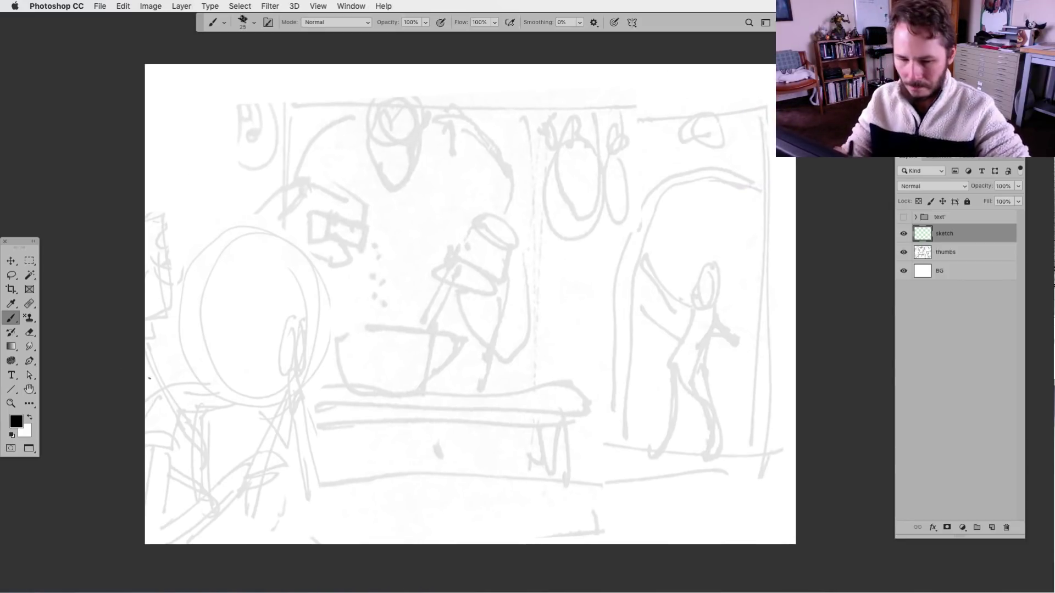
scroll(522, 448, "up", 2)
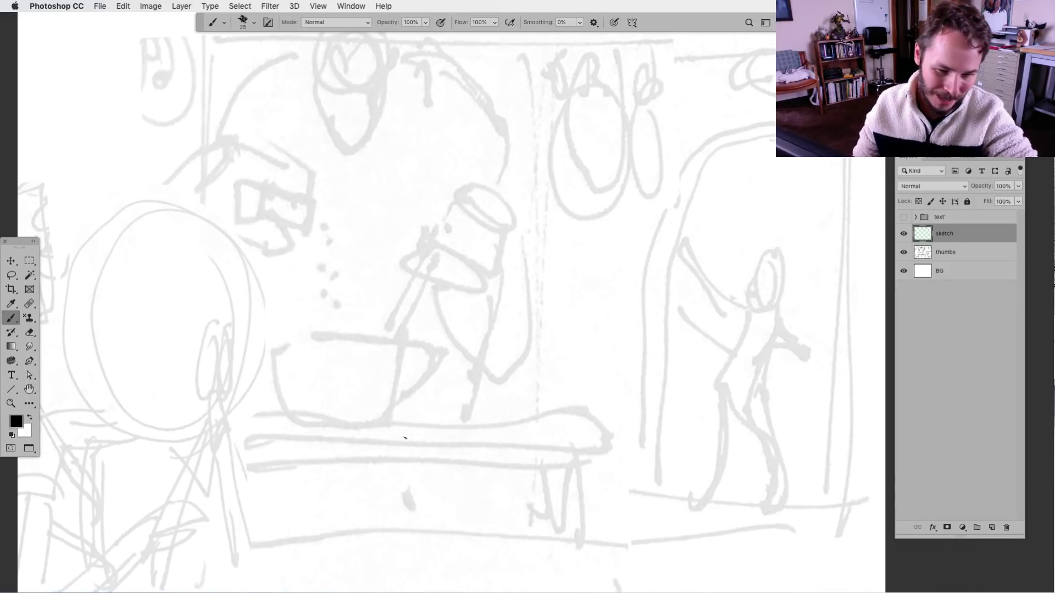
scroll(461, 410, "left", 3)
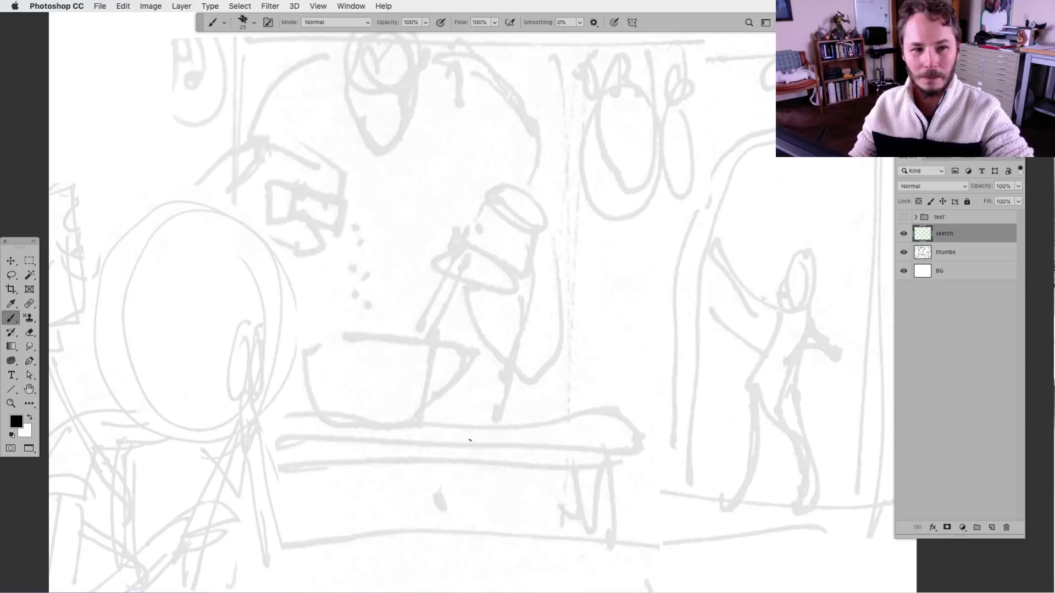
left_click_drag(391, 451, 518, 426)
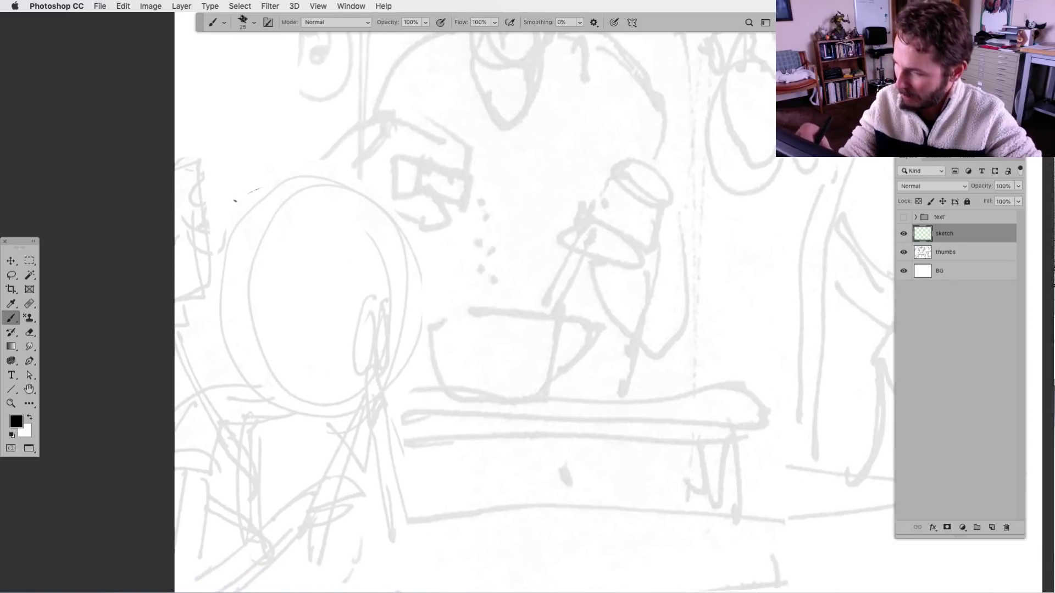
mouse_move(230, 201)
left_mouse_down()
mouse_move(293, 169)
mouse_move(375, 197)
mouse_move(396, 221)
left_mouse_up()
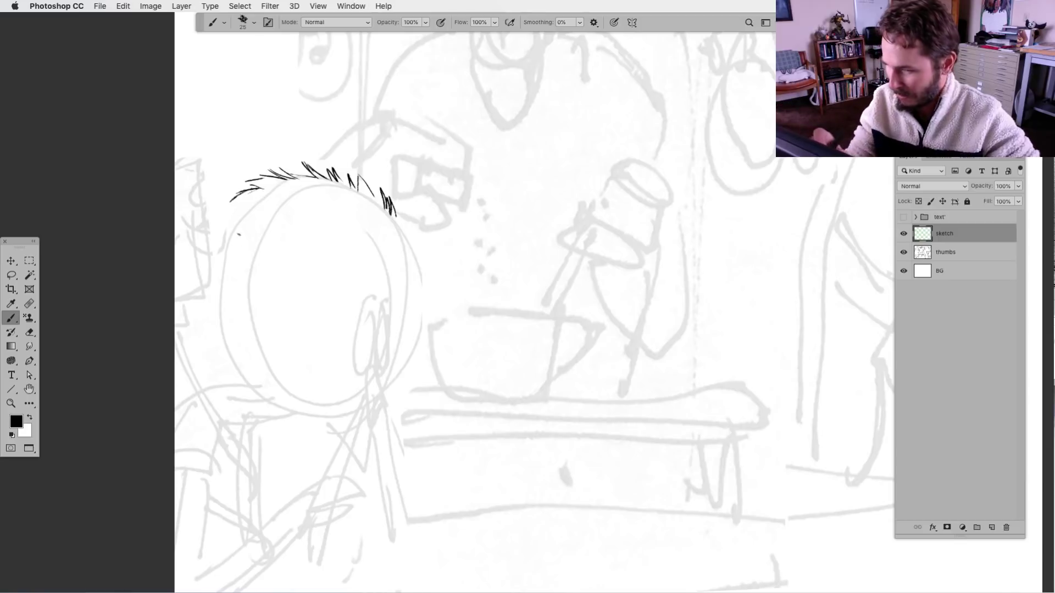
mouse_move(241, 193)
left_mouse_down()
mouse_move(218, 212)
mouse_move(237, 206)
mouse_move(192, 250)
left_mouse_up()
left_click_drag(213, 248, 190, 264)
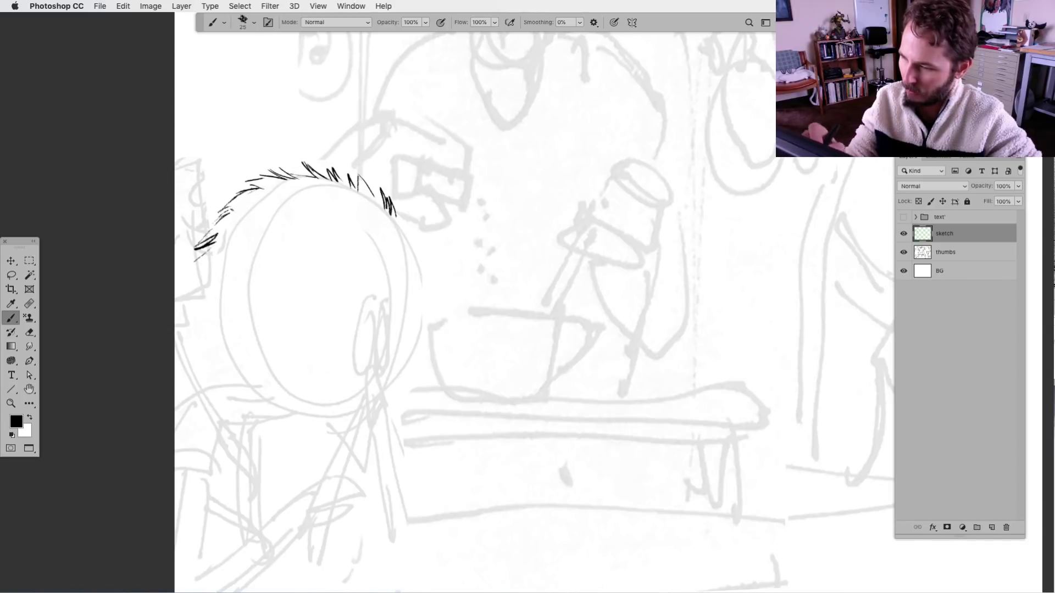
left_click_drag(225, 213, 200, 244)
left_click_drag(239, 205, 218, 213)
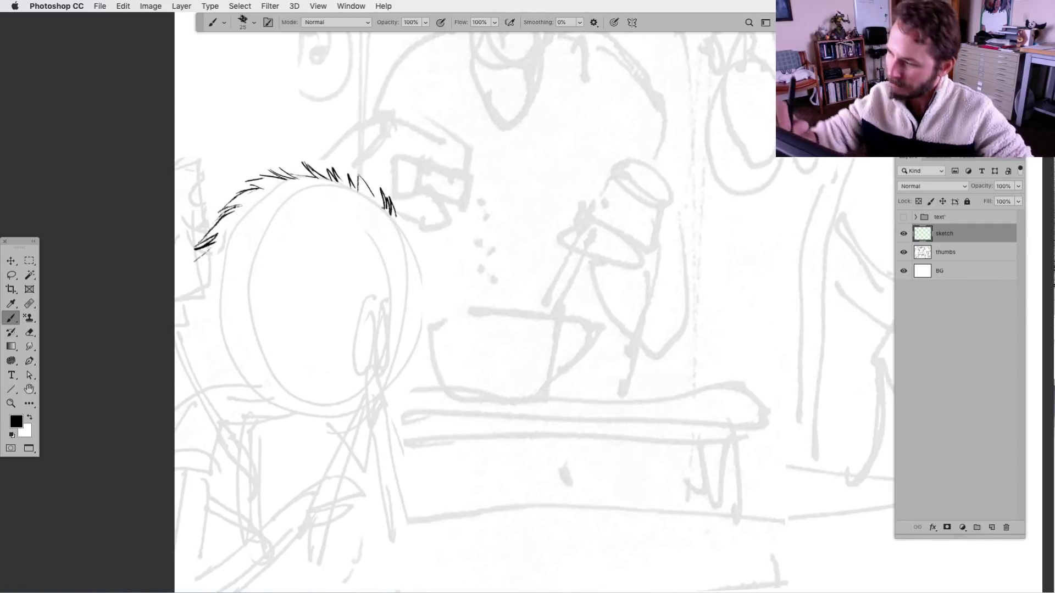
Thicken the hair spikes on the head's upper right edge and continue the hair down its left side.
left_click_drag(336, 170, 354, 191)
left_click_drag(333, 166, 360, 193)
left_click_drag(357, 171, 377, 200)
left_click_drag(374, 185, 383, 209)
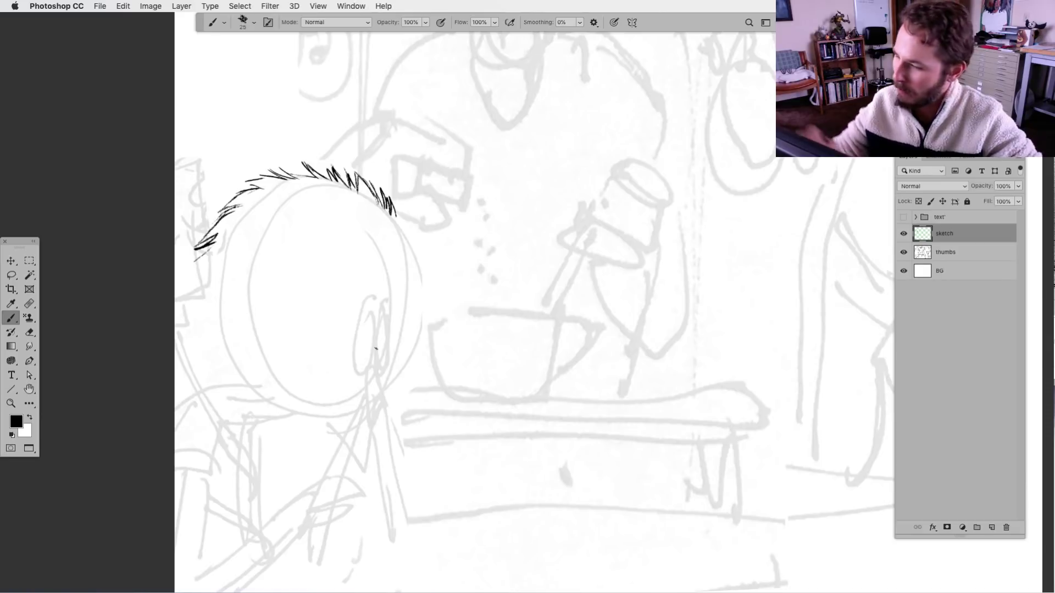
left_click_drag(393, 210, 397, 220)
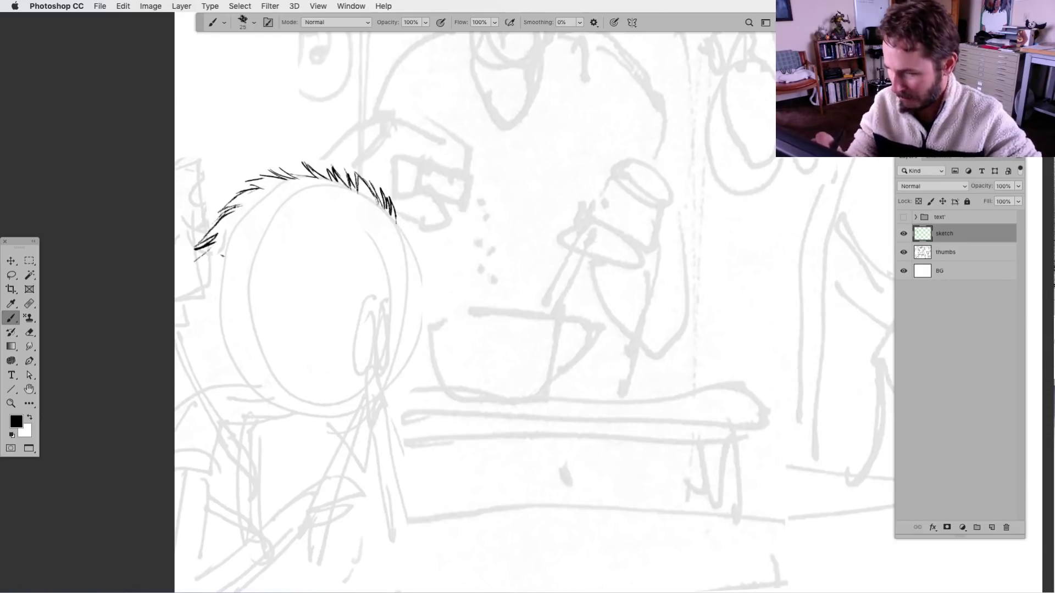
mouse_move(217, 242)
left_mouse_down()
mouse_move(188, 271)
mouse_move(199, 335)
mouse_move(215, 355)
mouse_move(204, 347)
left_mouse_up()
left_click_drag(212, 326, 206, 347)
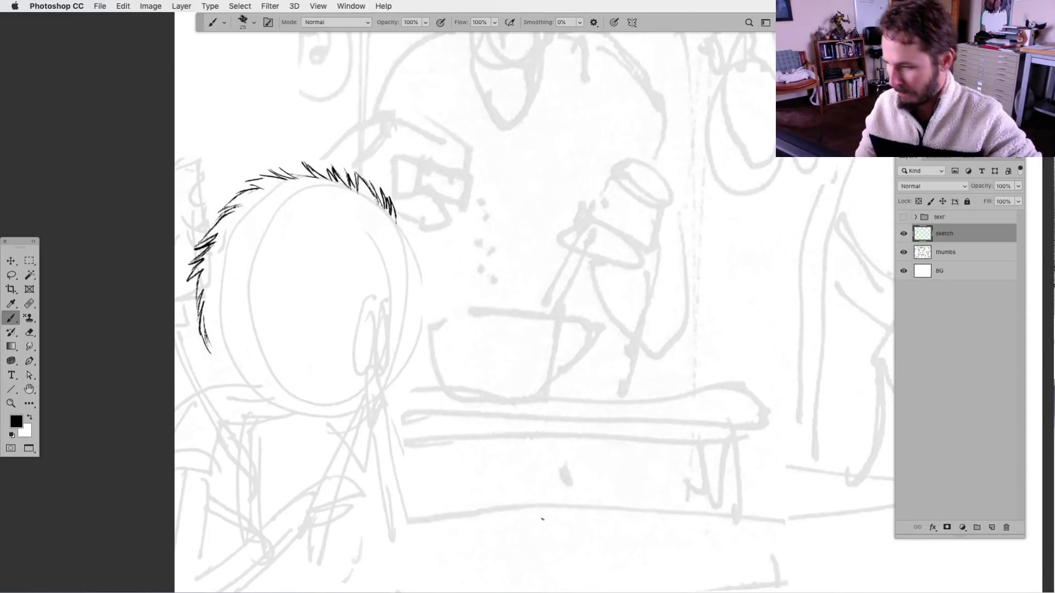
Draw two narrow upright ovals side by side for the eyes at the lower right of the head.
mouse_move(375, 299)
left_mouse_down()
mouse_move(360, 323)
mouse_move(369, 365)
mouse_move(384, 297)
mouse_move(392, 330)
mouse_move(378, 366)
mouse_move(375, 329)
left_mouse_up()
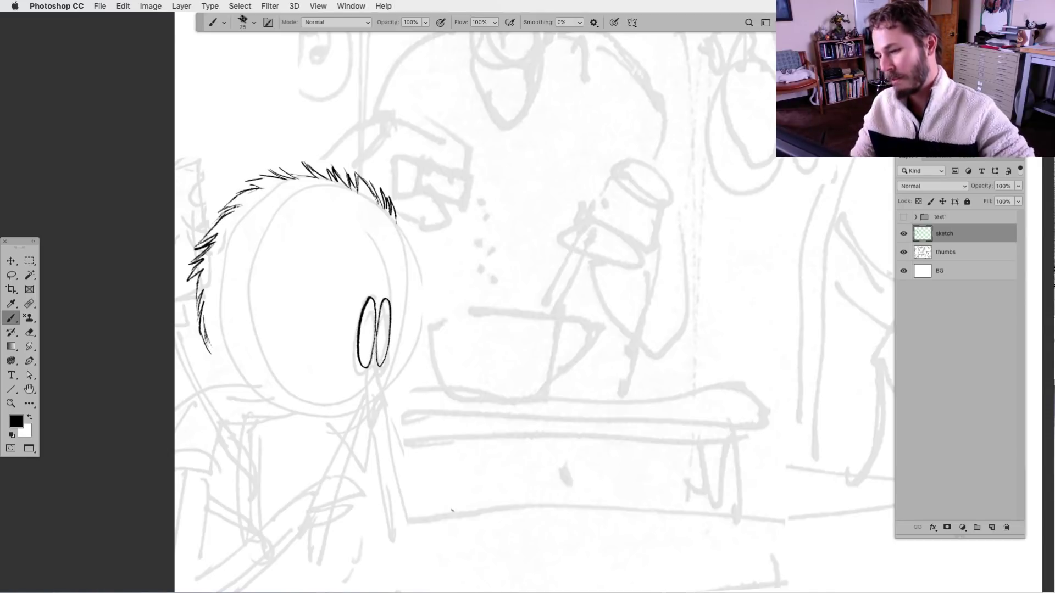
scroll(476, 426, "down", 3)
mouse_move(391, 243)
left_mouse_down()
mouse_move(374, 268)
mouse_move(378, 311)
mouse_move(372, 273)
left_mouse_up()
left_click_drag(376, 312, 374, 257)
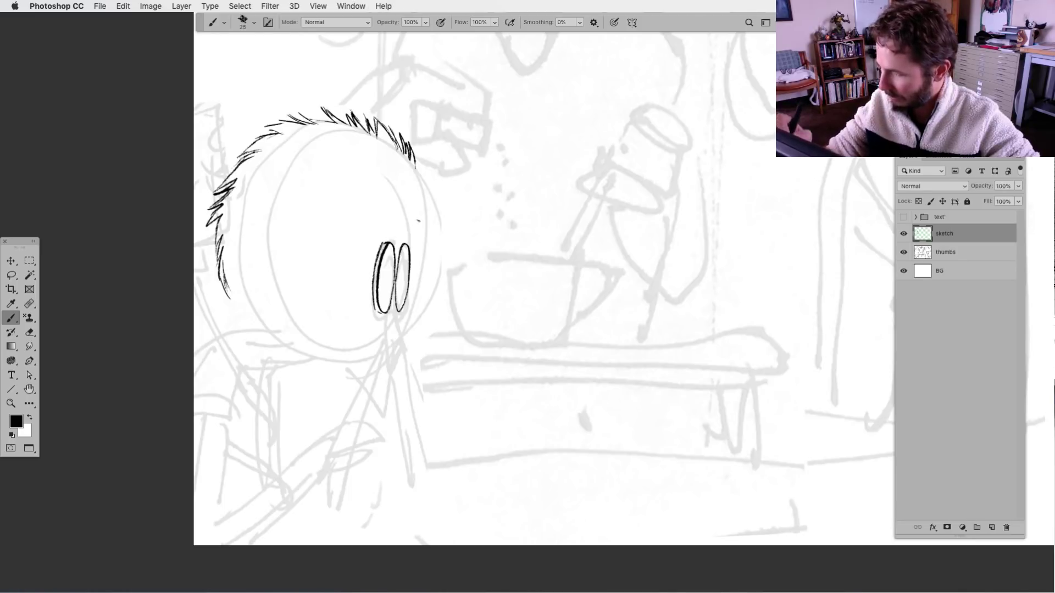
key("l")
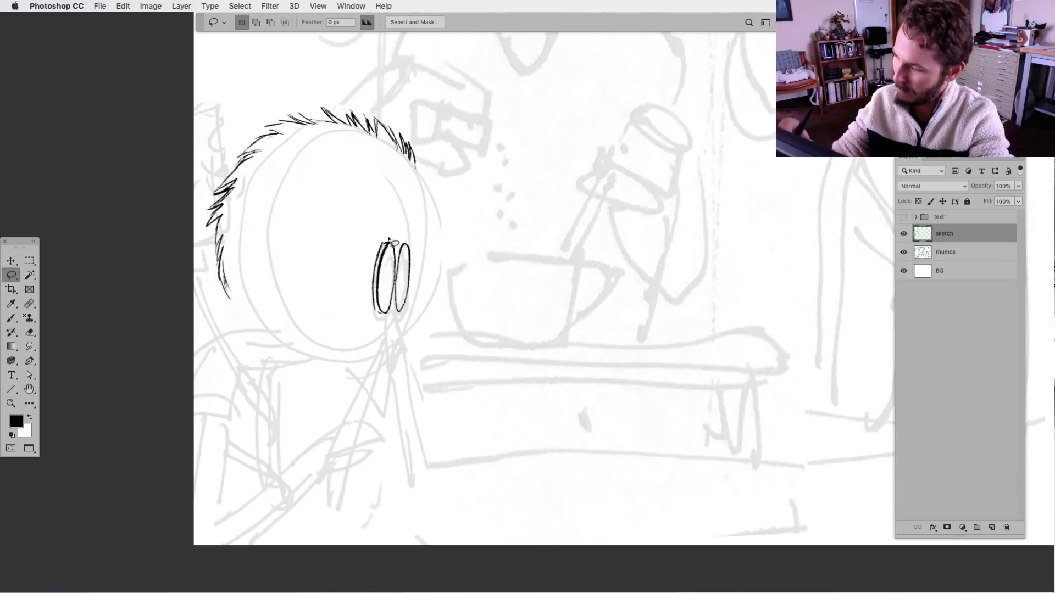
left_click(11, 318)
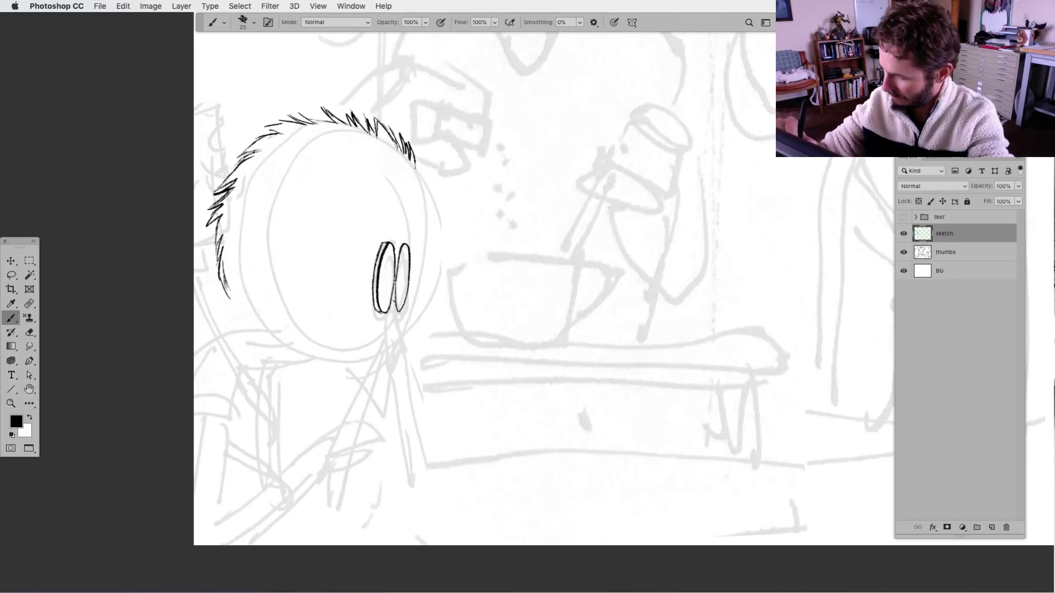
Draw the line descending from between the eyes, the angular shape beneath it and a short mark under the left eye.
mouse_move(398, 294)
left_mouse_down()
mouse_move(410, 367)
mouse_move(396, 372)
mouse_move(378, 348)
mouse_move(403, 377)
mouse_move(394, 350)
left_mouse_up()
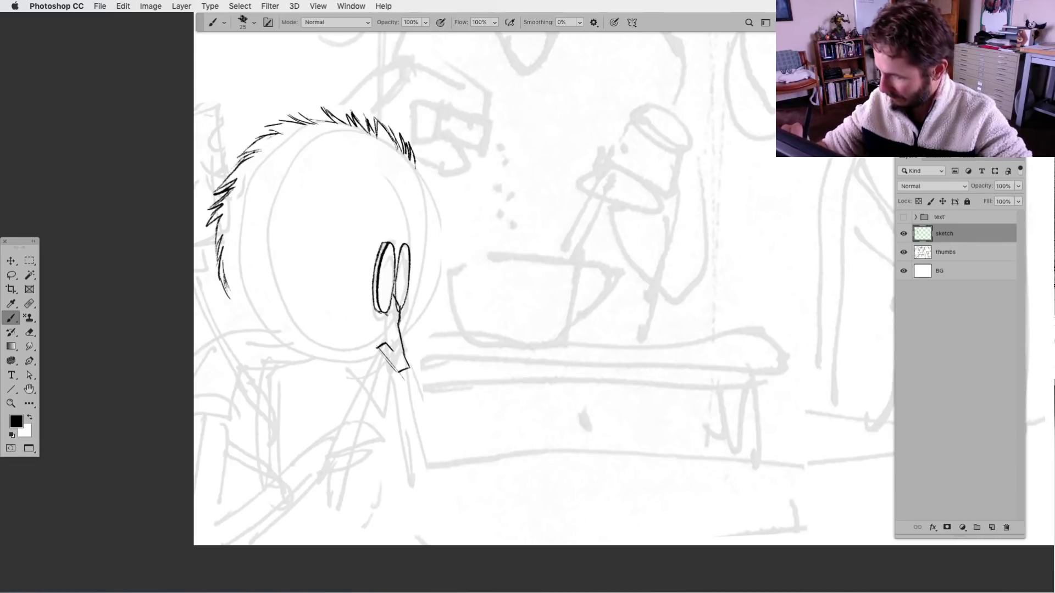
left_click_drag(379, 311, 392, 324)
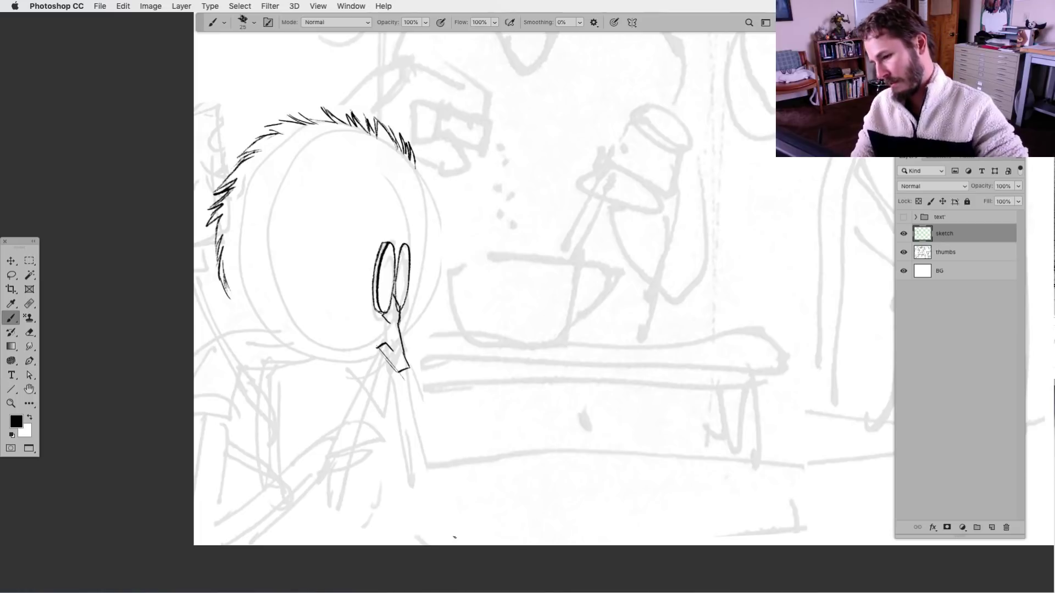
key("l")
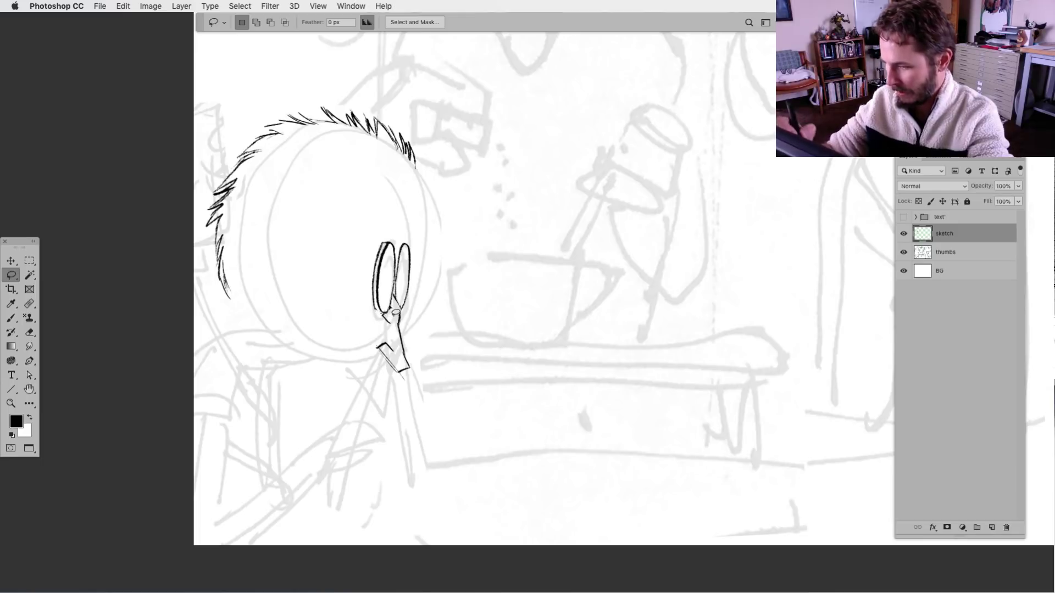
left_click(11, 318)
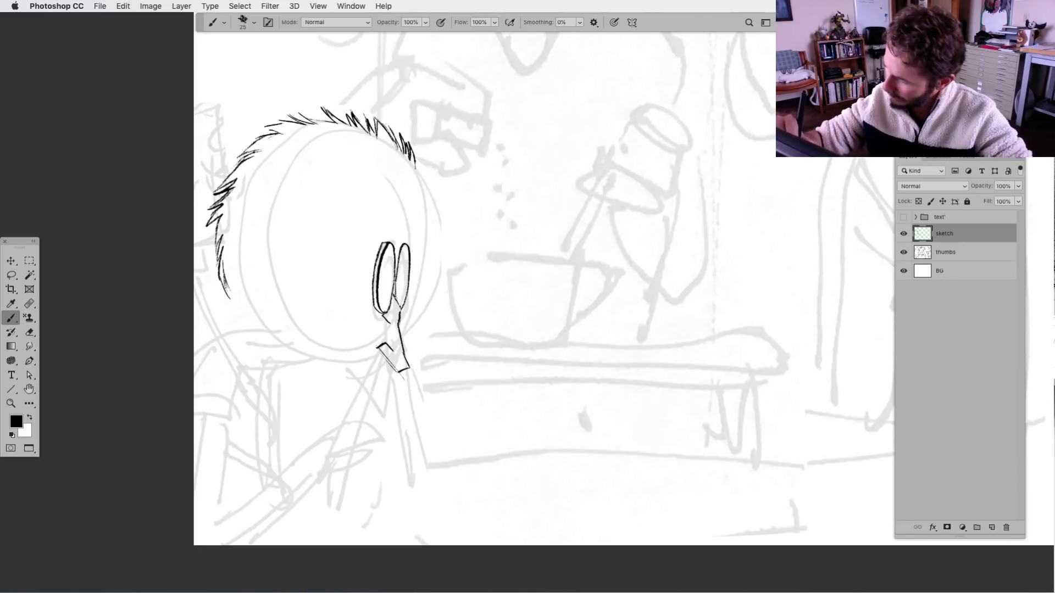
left_click_drag(399, 295, 394, 308)
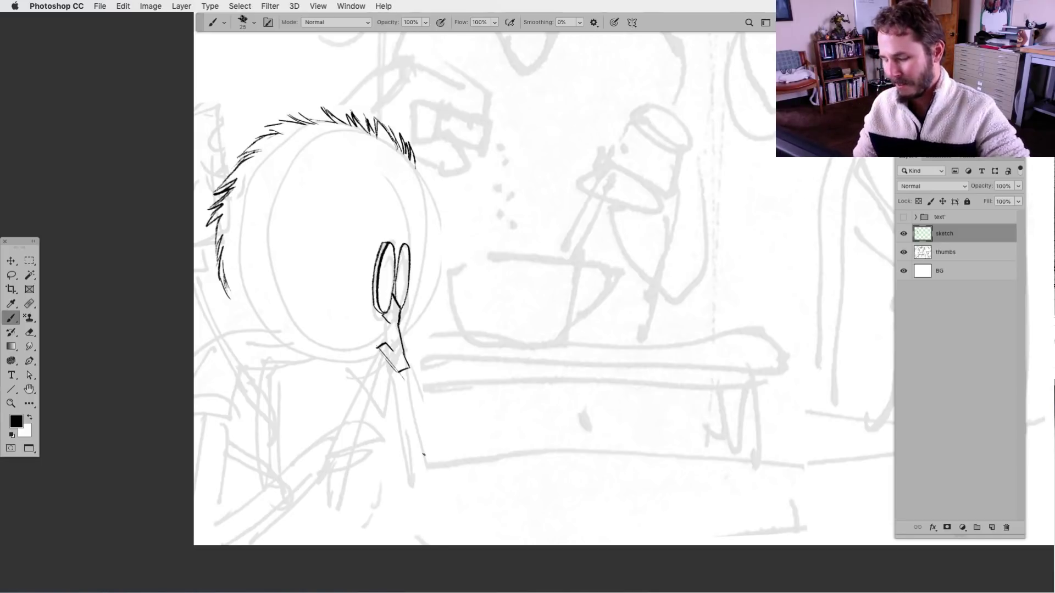
Extend the short hair strokes at the lower end of the hair on the head's left side.
key("l")
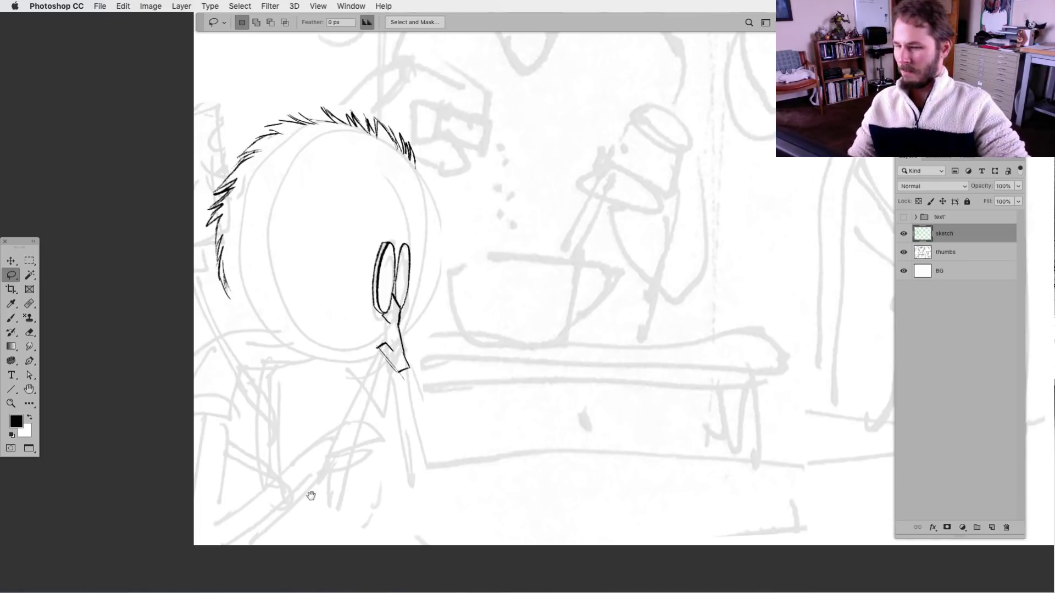
scroll(311, 496, "left", 5)
key("b")
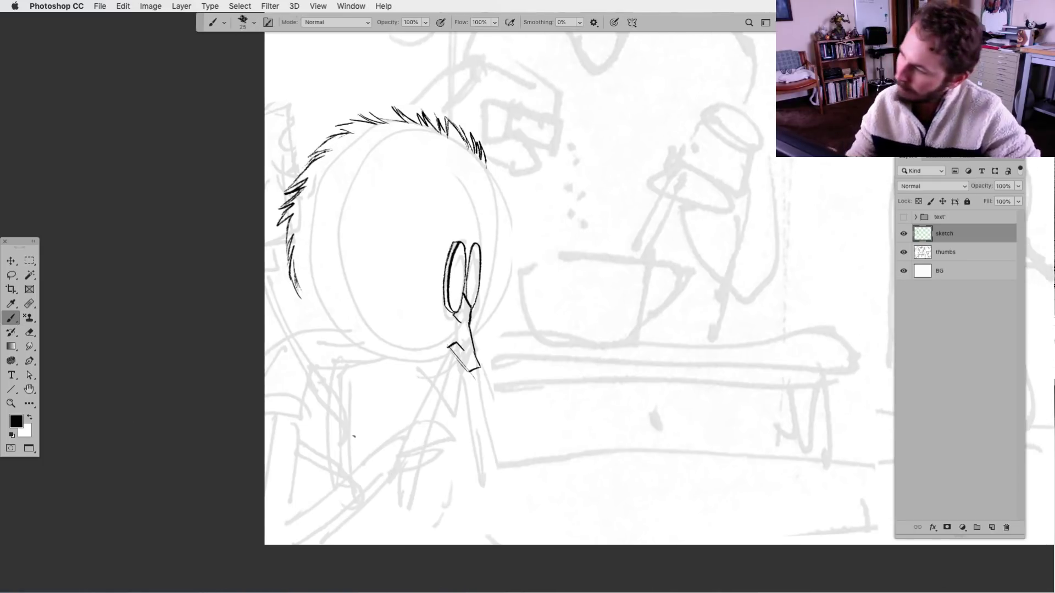
scroll(438, 482, "up", 2)
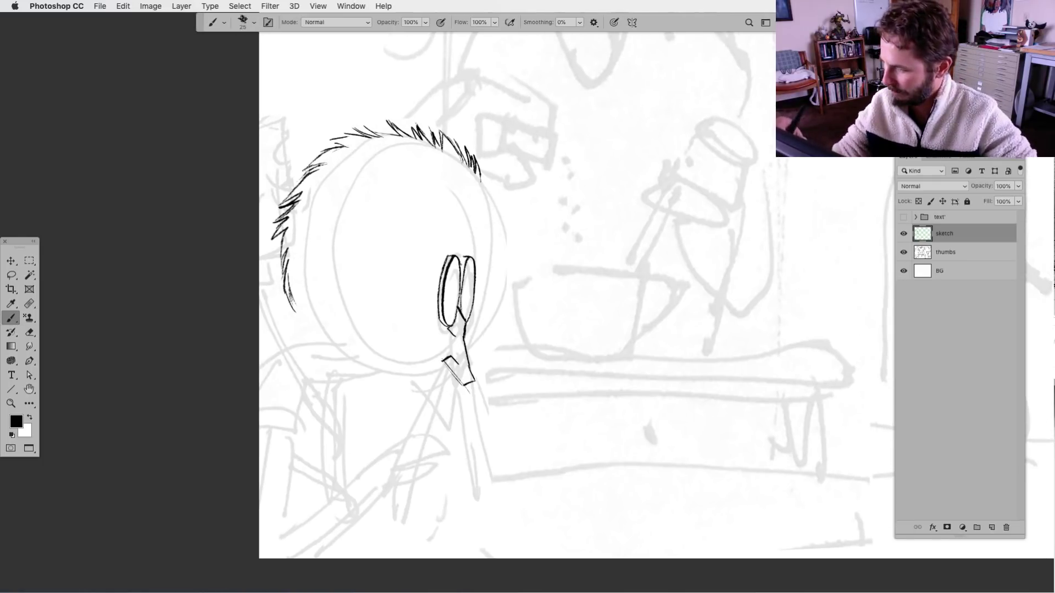
scroll(536, 520, "down", 3)
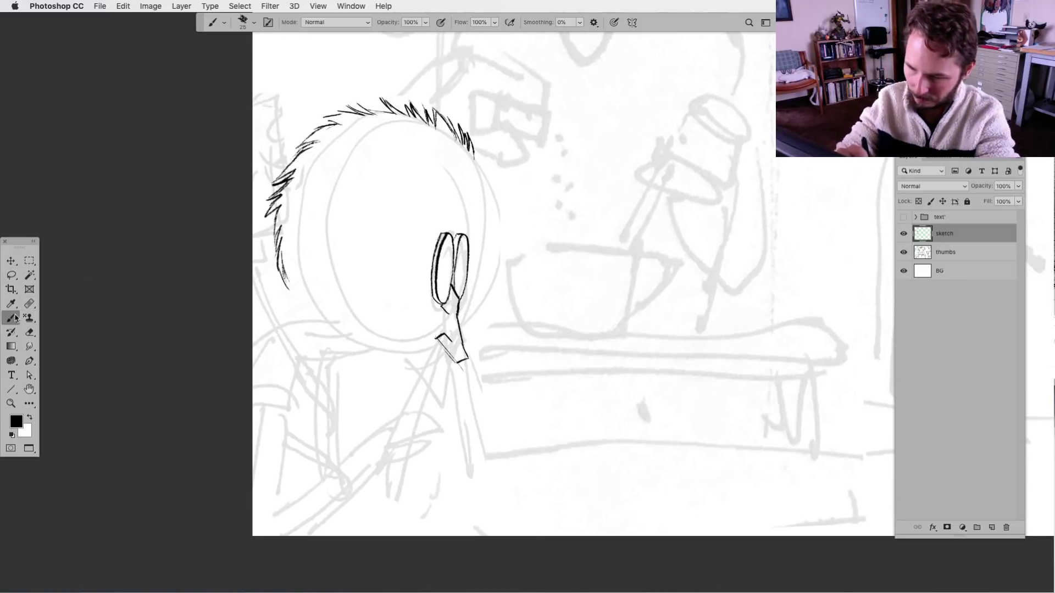
mouse_move(279, 276)
left_mouse_down()
mouse_move(282, 300)
mouse_move(297, 302)
left_mouse_up()
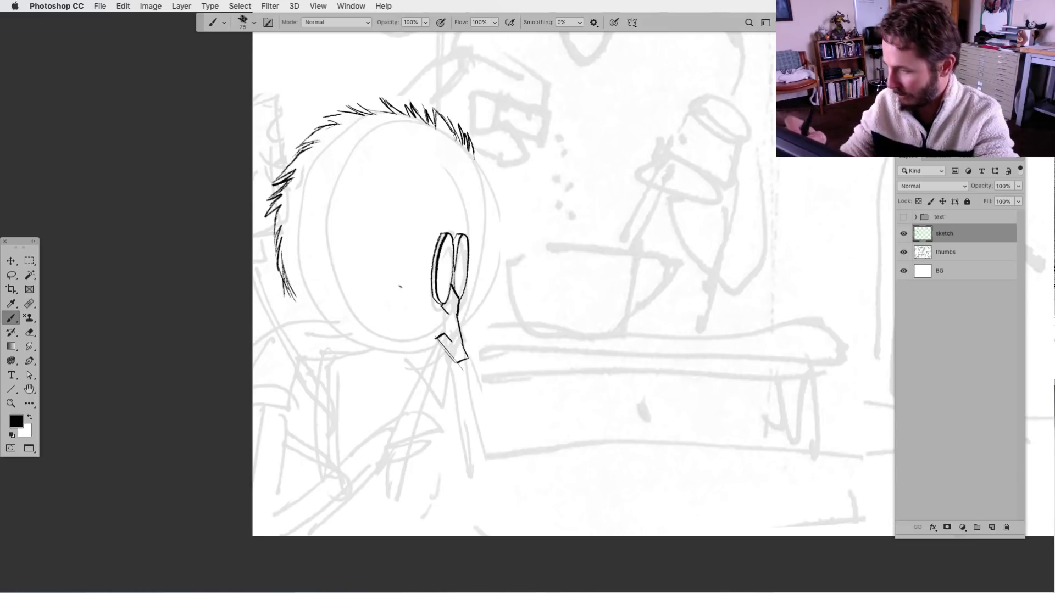
left_click_drag(422, 450, 447, 437)
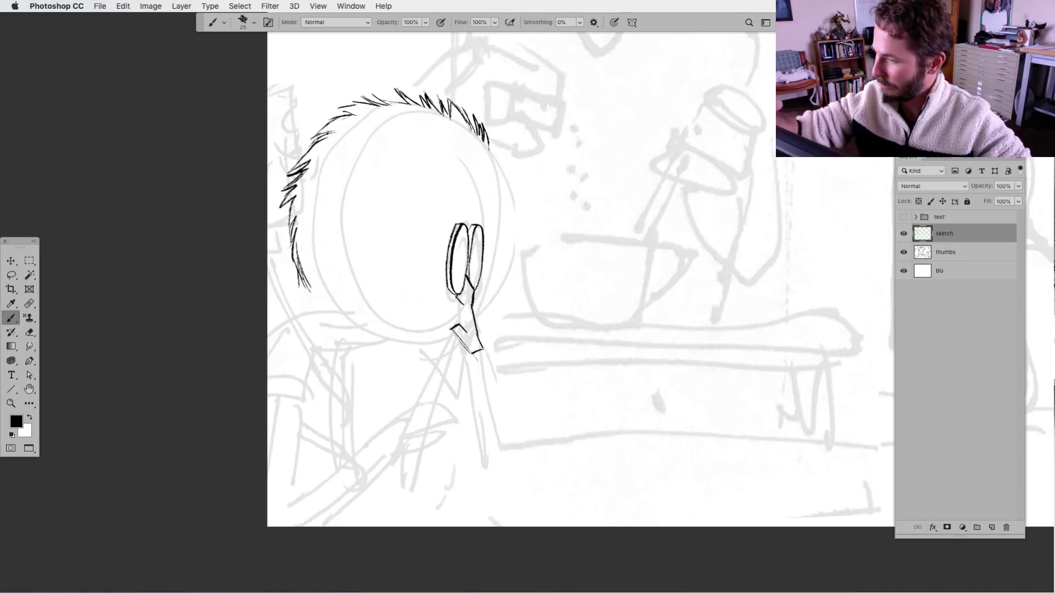
Erase a clump of hair on the head's upper right edge and redraw the spikes in that gap.
key("l")
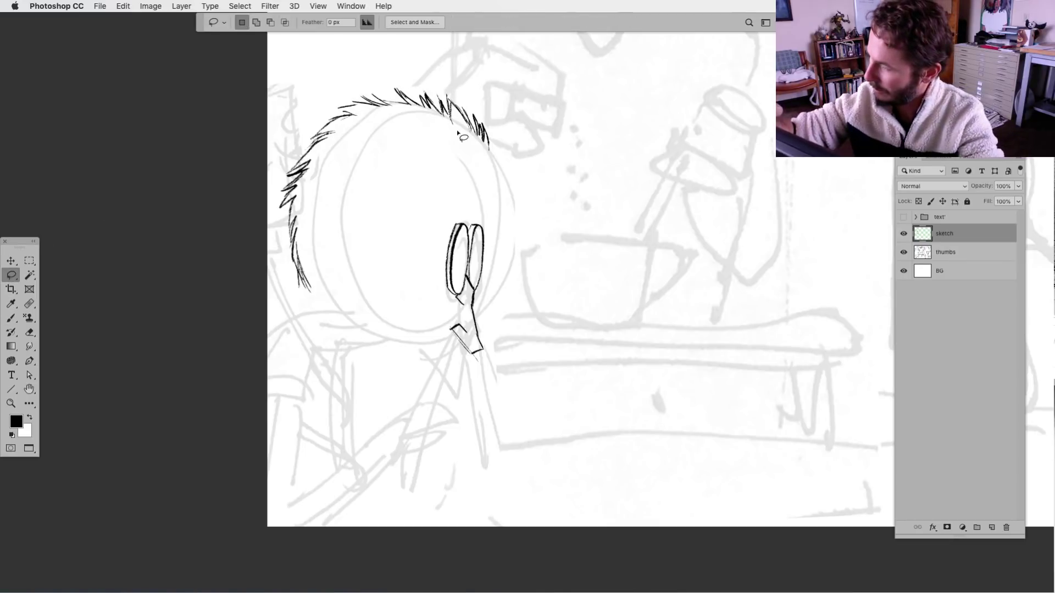
key("b")
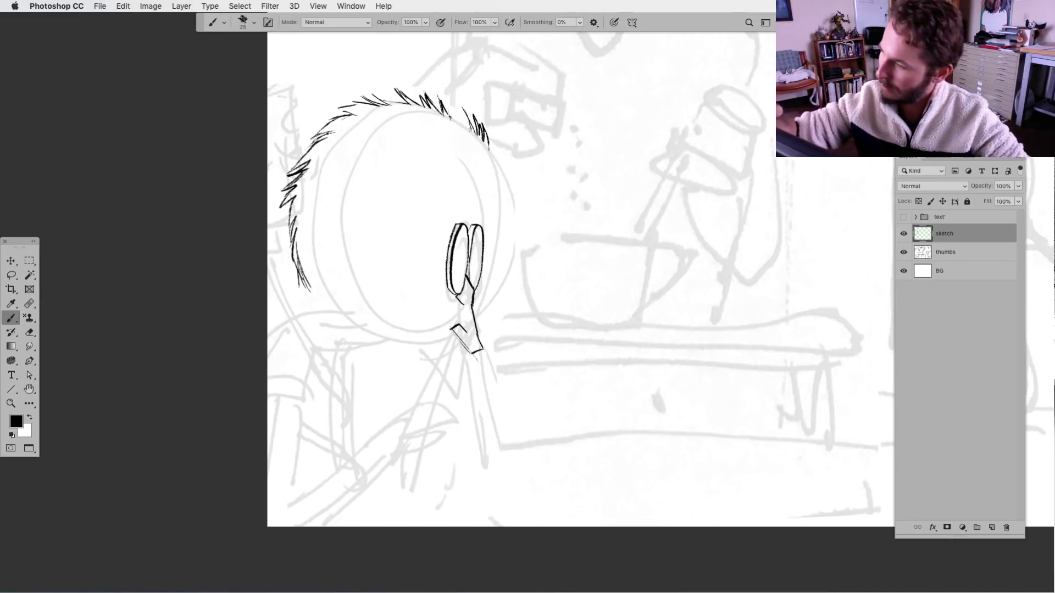
left_click_drag(446, 97, 466, 116)
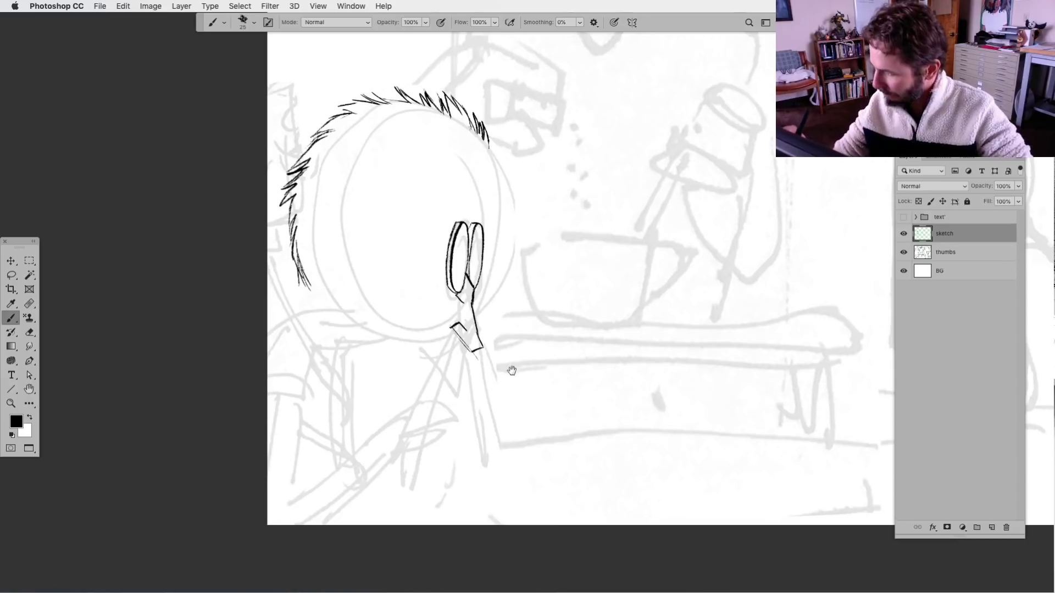
scroll(511, 351, "down", 1)
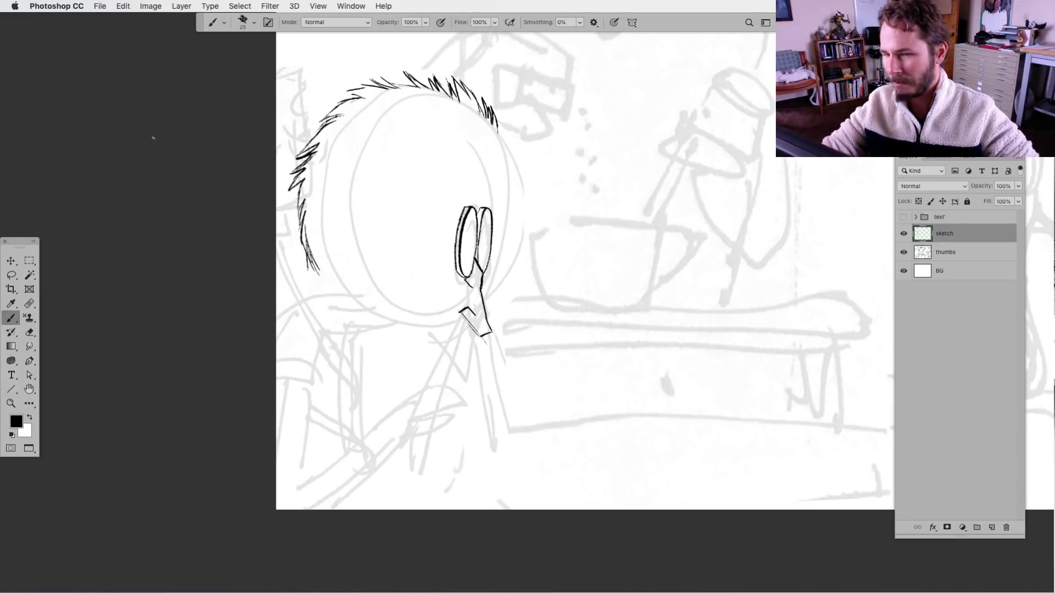
left_click(102, 8)
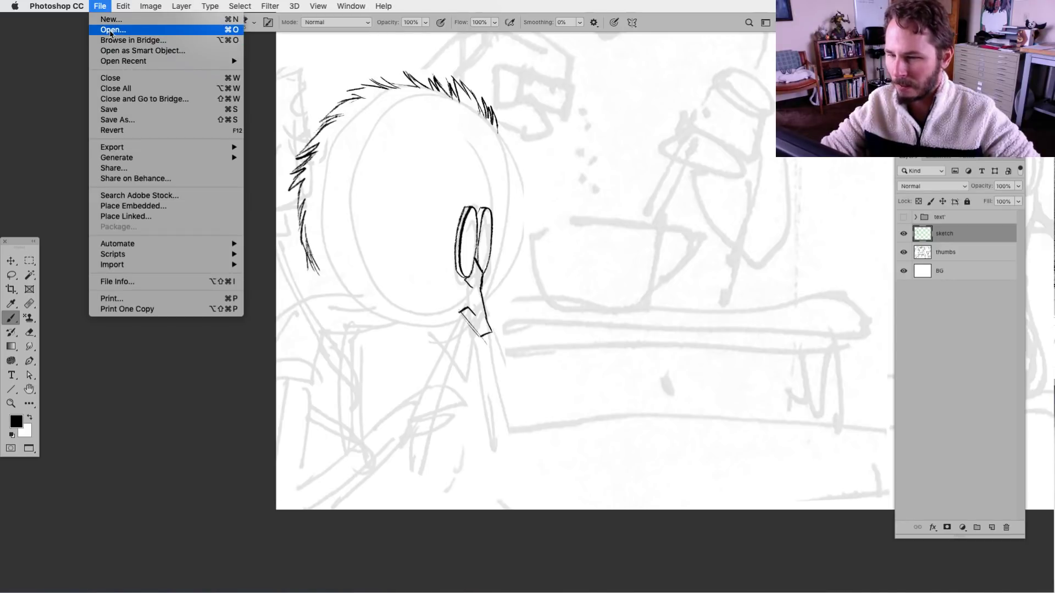
left_click(110, 30)
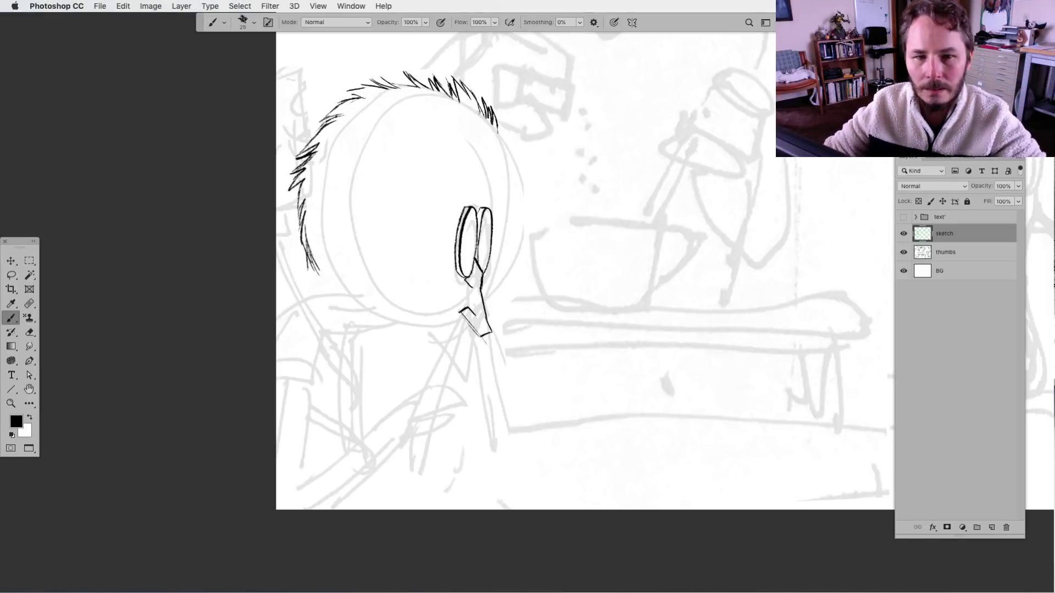
key("Tab")
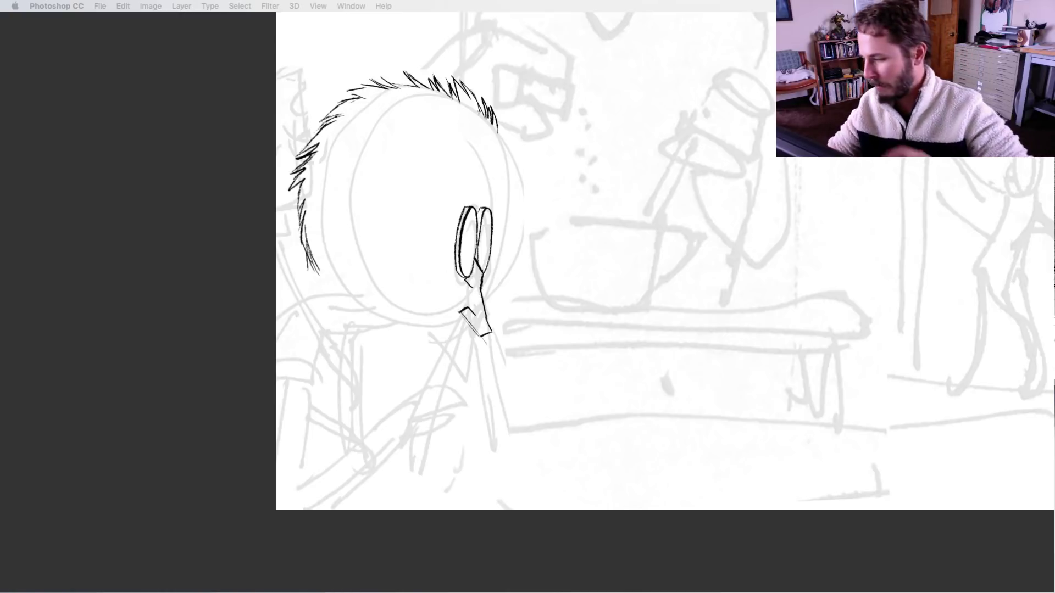
key("Tab")
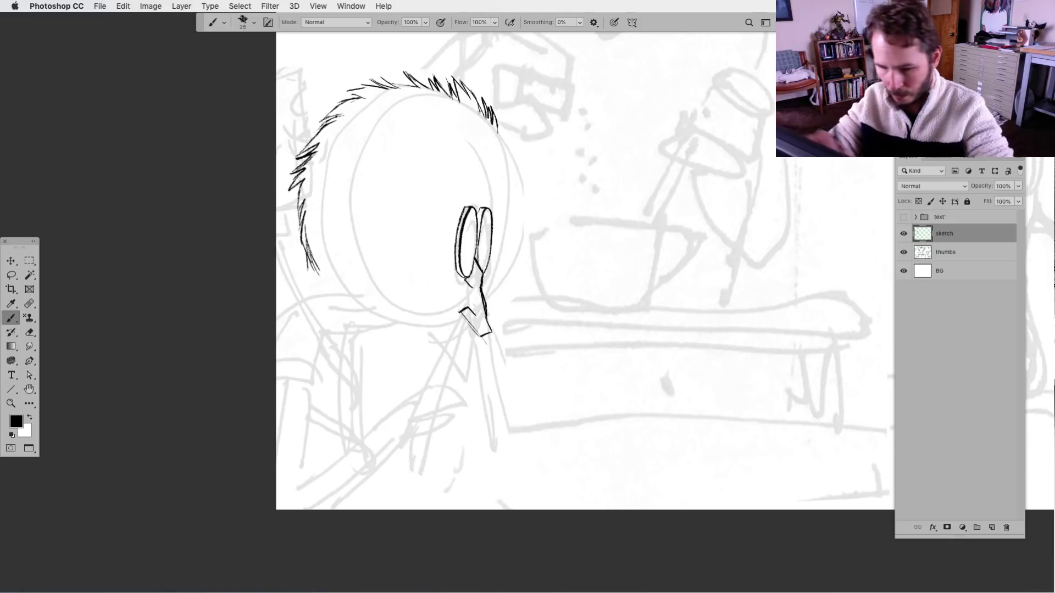
Clean up the line descending from the eyes, and erase and redraw the lower right edge of the right eye.
left_click(11, 275)
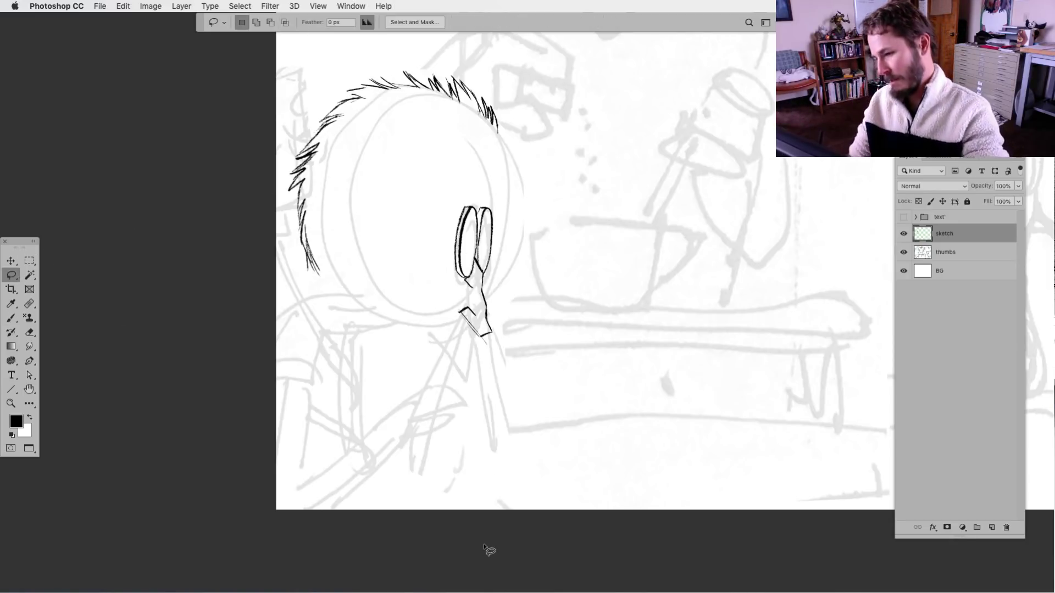
left_click(11, 318)
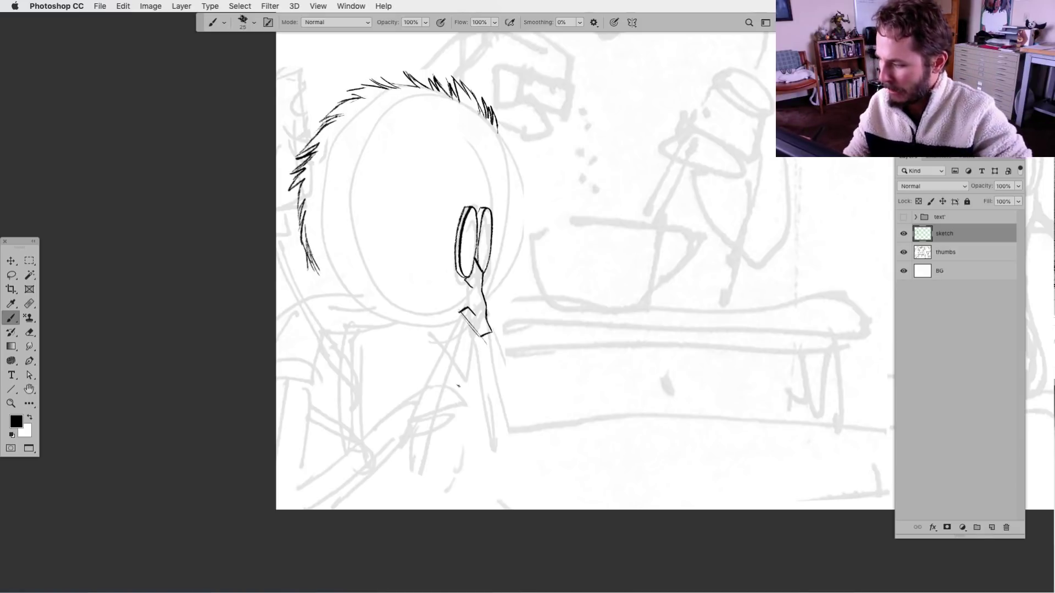
left_click_drag(635, 373, 657, 358)
left_click_drag(497, 400, 450, 460)
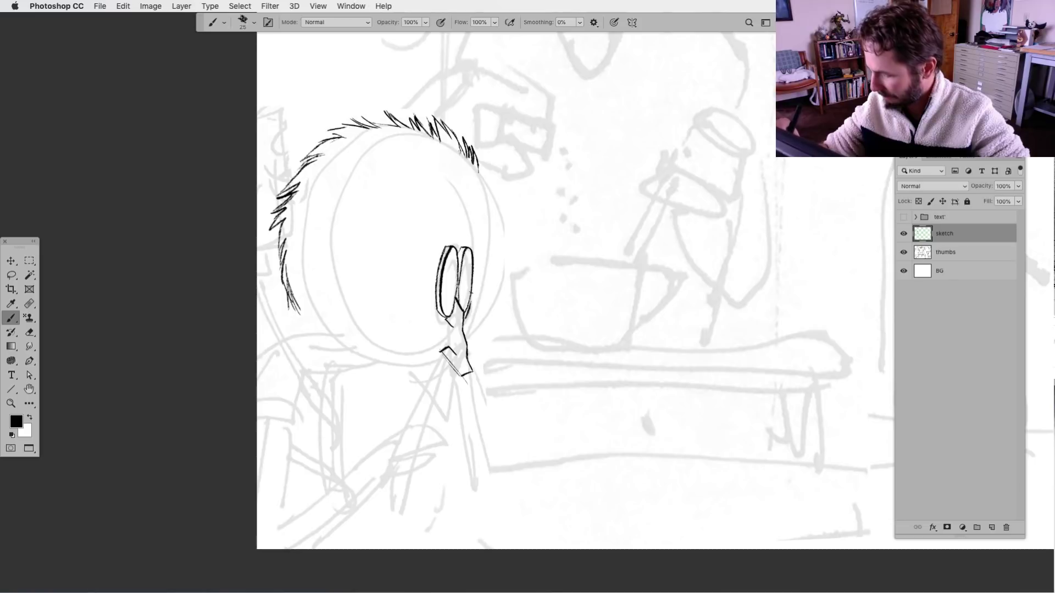
left_click(13, 275)
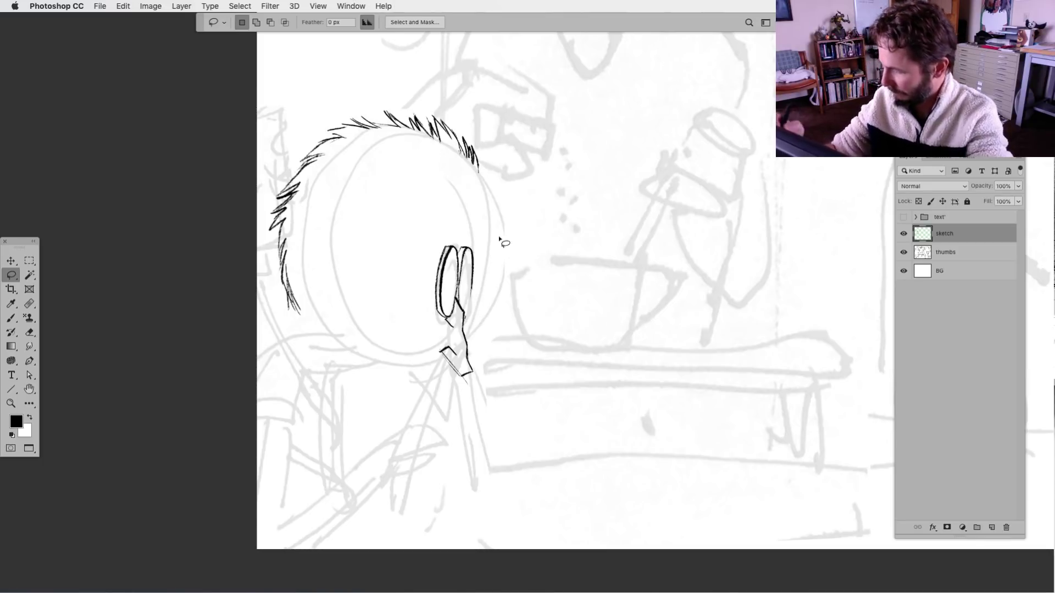
key("b")
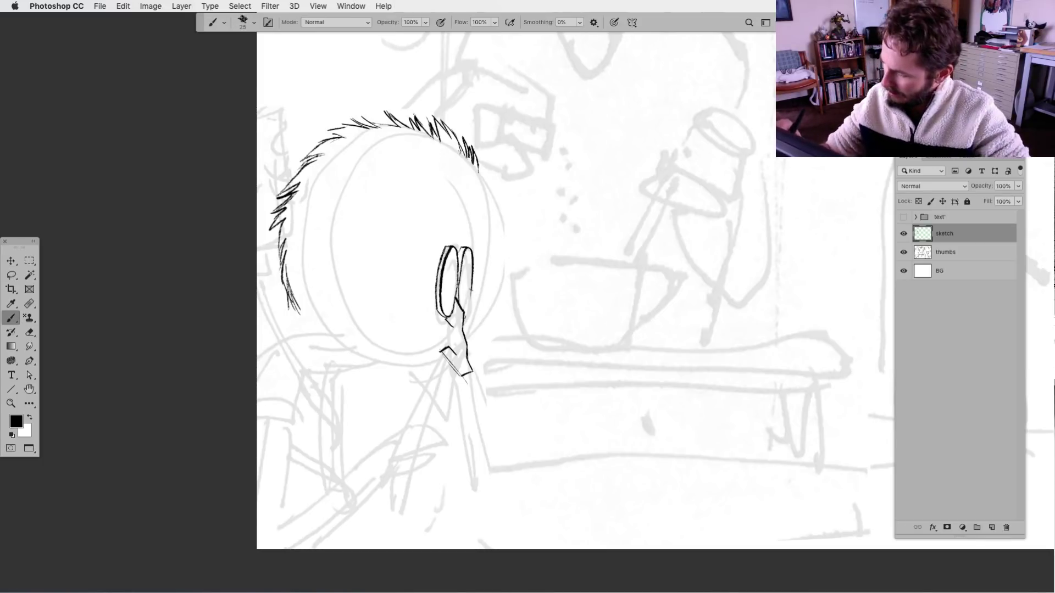
left_click_drag(468, 288, 468, 313)
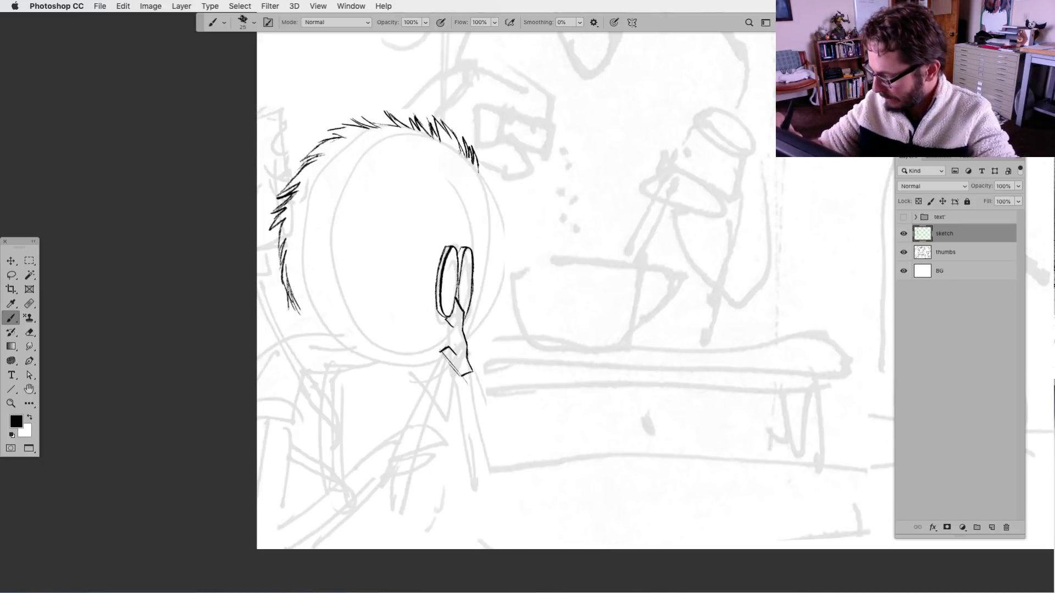
key("l")
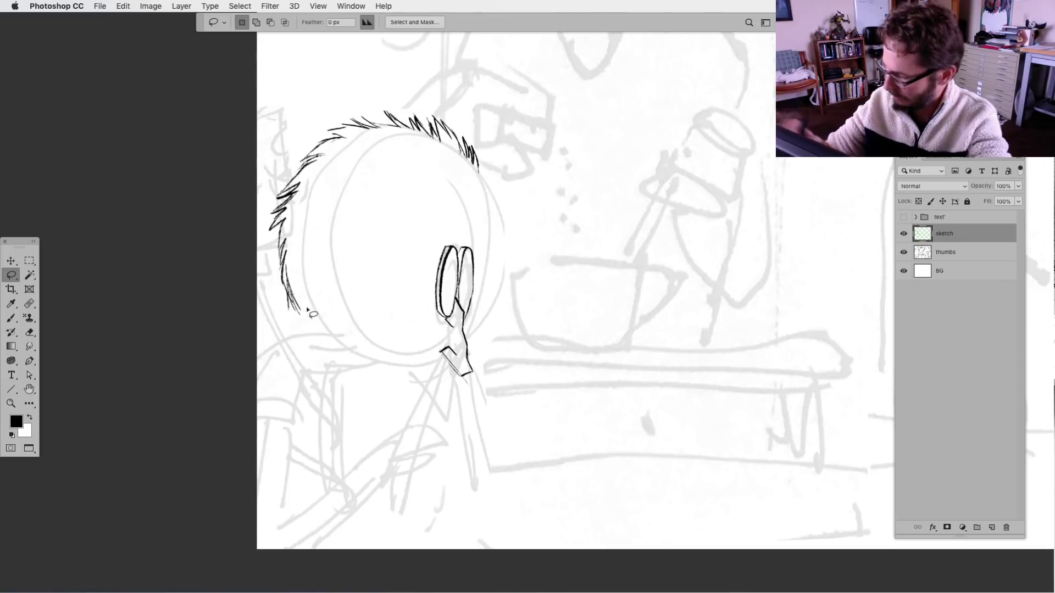
key("b")
left_click_drag(471, 278, 472, 298)
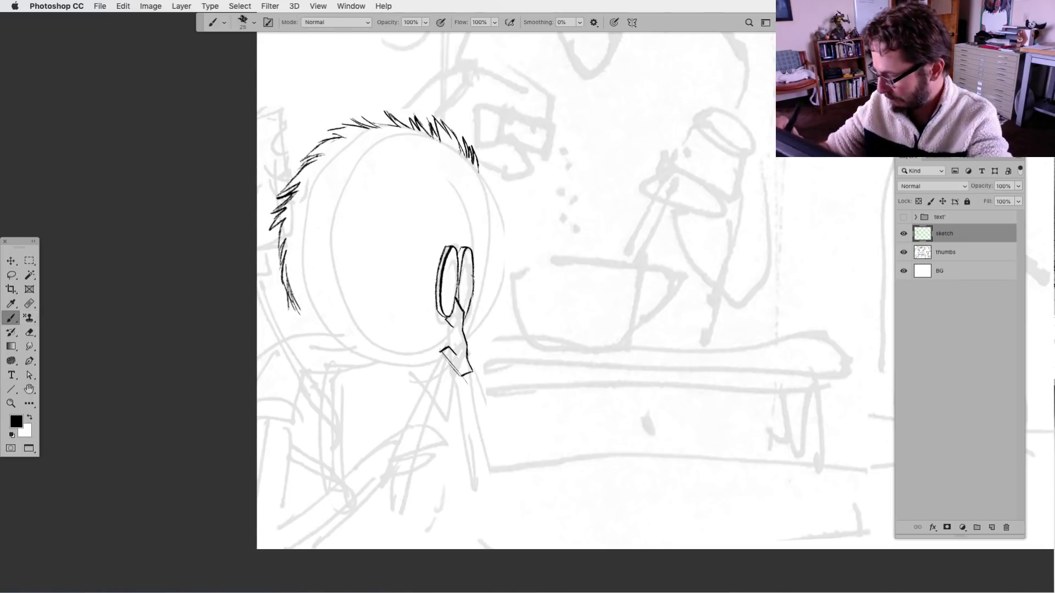
Continue the short black hair spikes from the upper right edge down the right side of the head.
key("l")
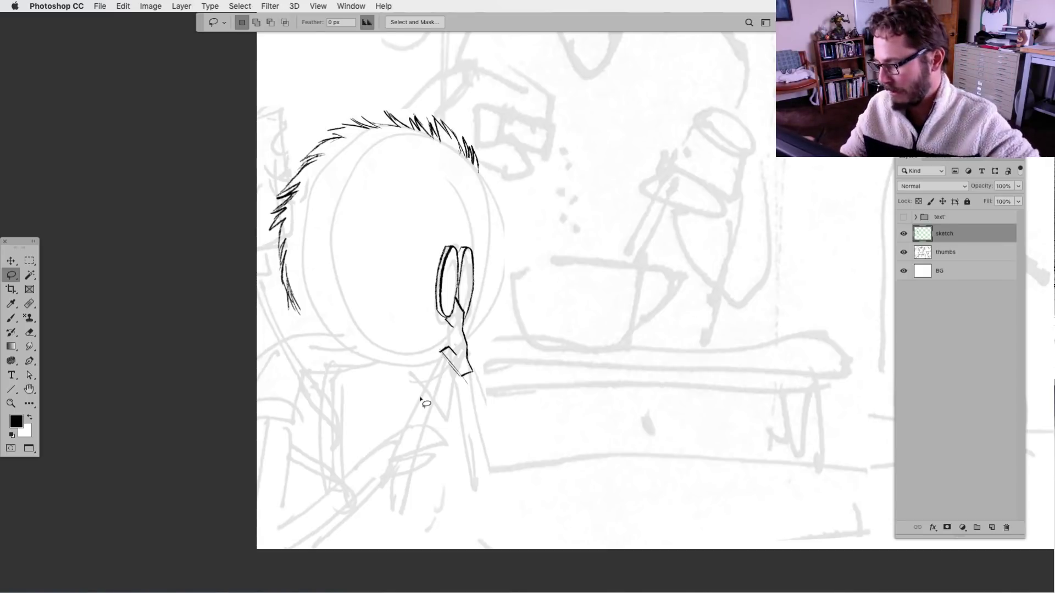
left_click(11, 318)
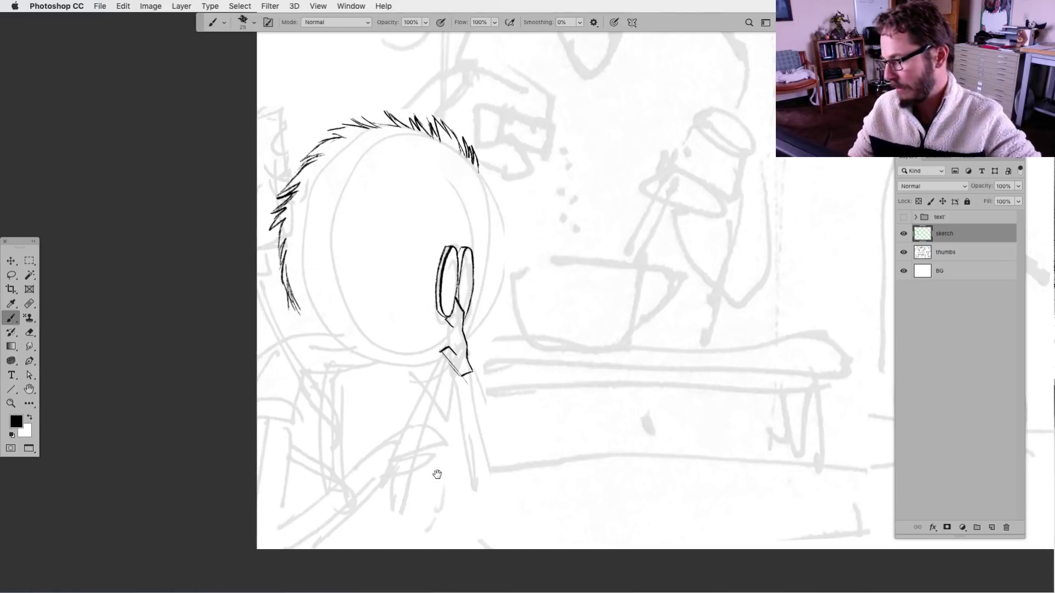
left_click_drag(436, 473, 429, 490)
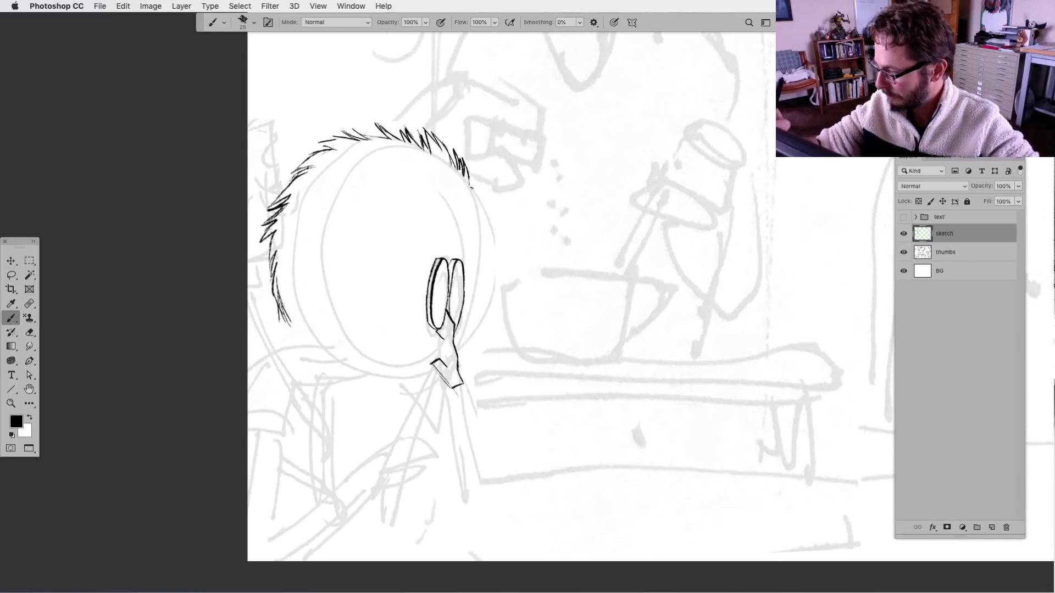
left_click_drag(468, 180, 493, 221)
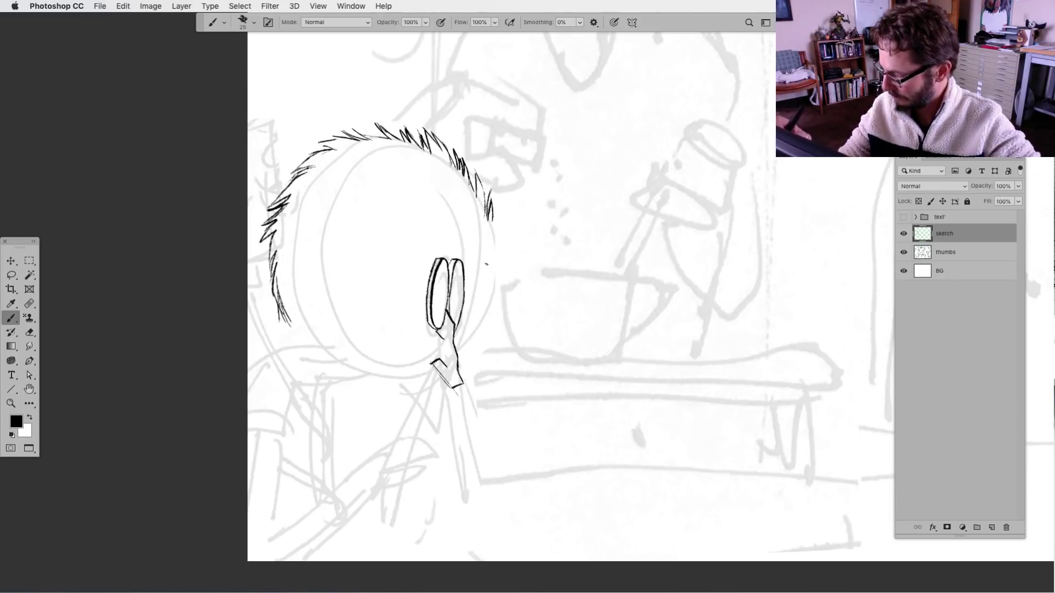
Draw two long, slightly curved lines from the angular shape under the face down to the page's lower edge.
left_click_drag(476, 480, 455, 447)
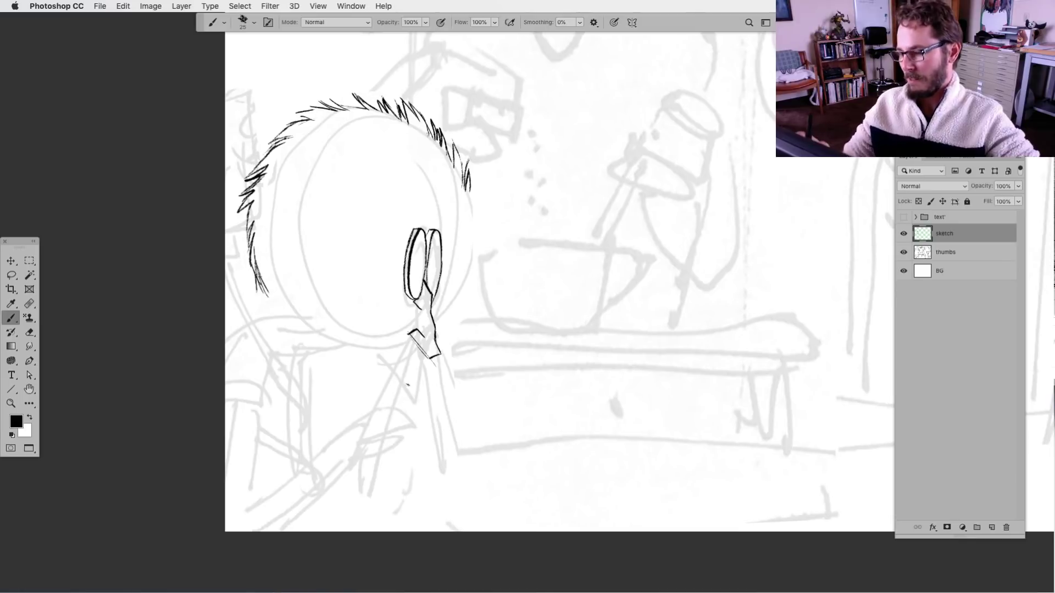
scroll(407, 427, "up", 3)
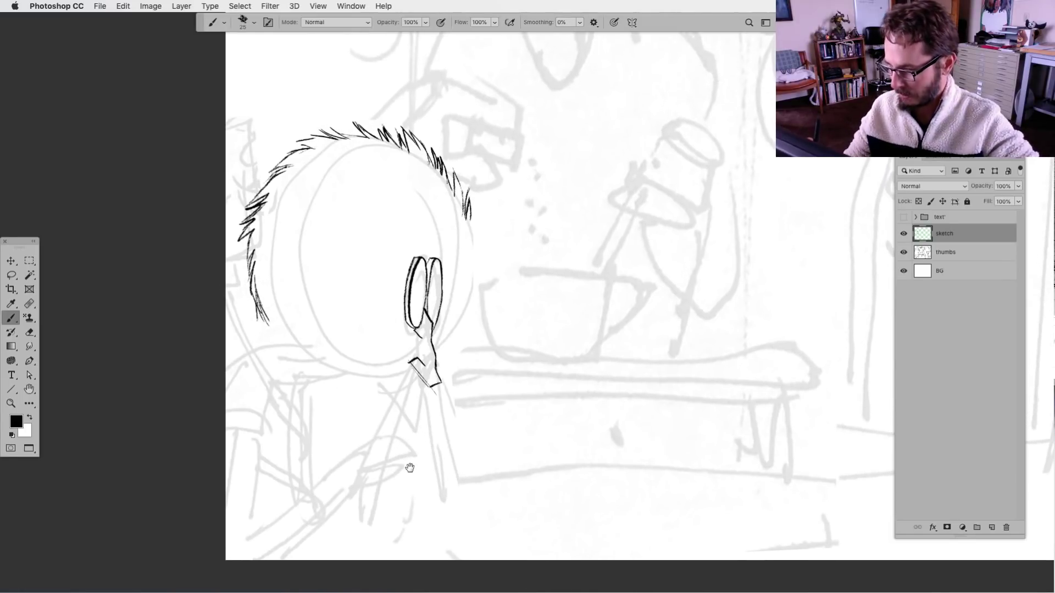
scroll(352, 398, "up", 2)
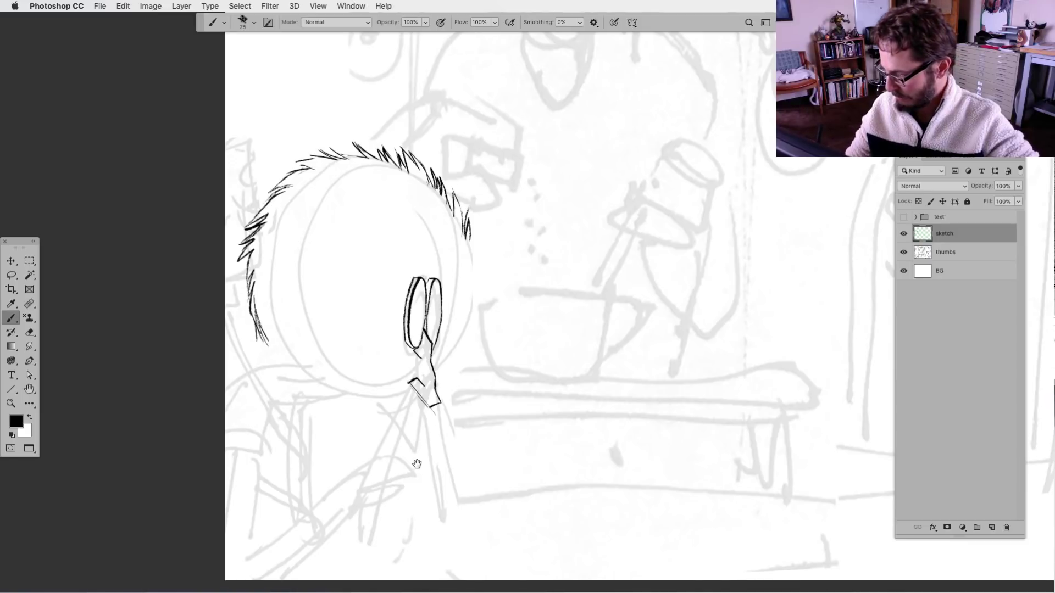
scroll(417, 462, "down", 2)
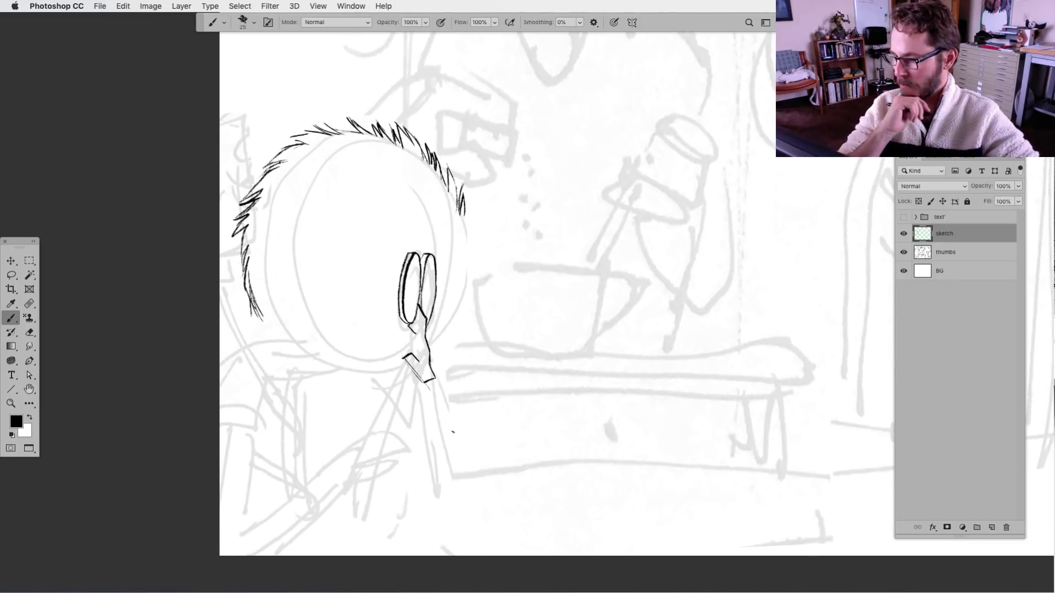
left_click_drag(453, 430, 435, 391)
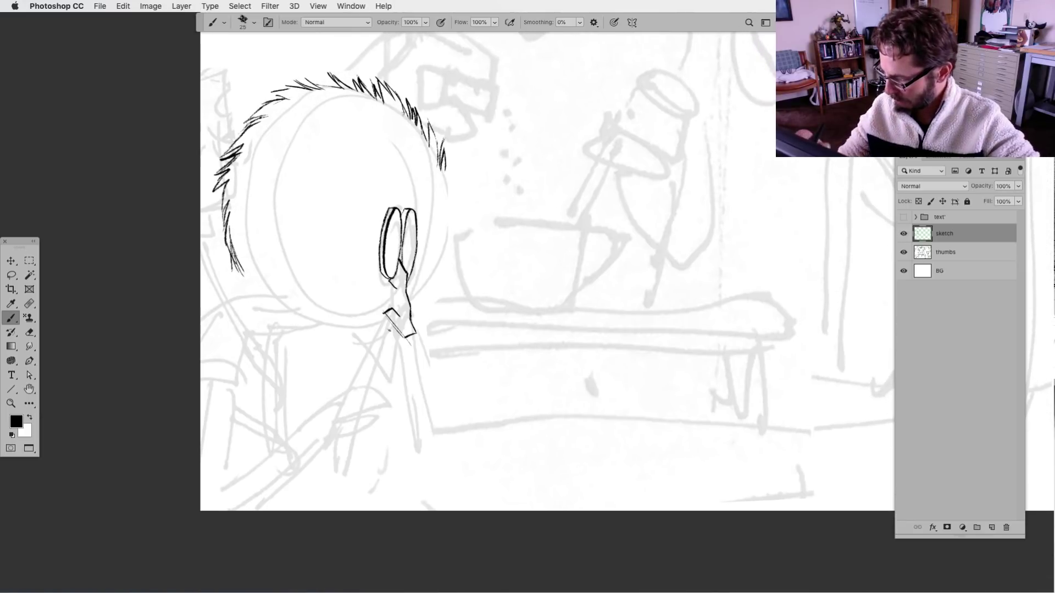
mouse_move(387, 321)
left_mouse_down()
mouse_move(349, 367)
mouse_move(360, 356)
mouse_move(311, 510)
left_mouse_up()
left_click_drag(325, 465, 312, 511)
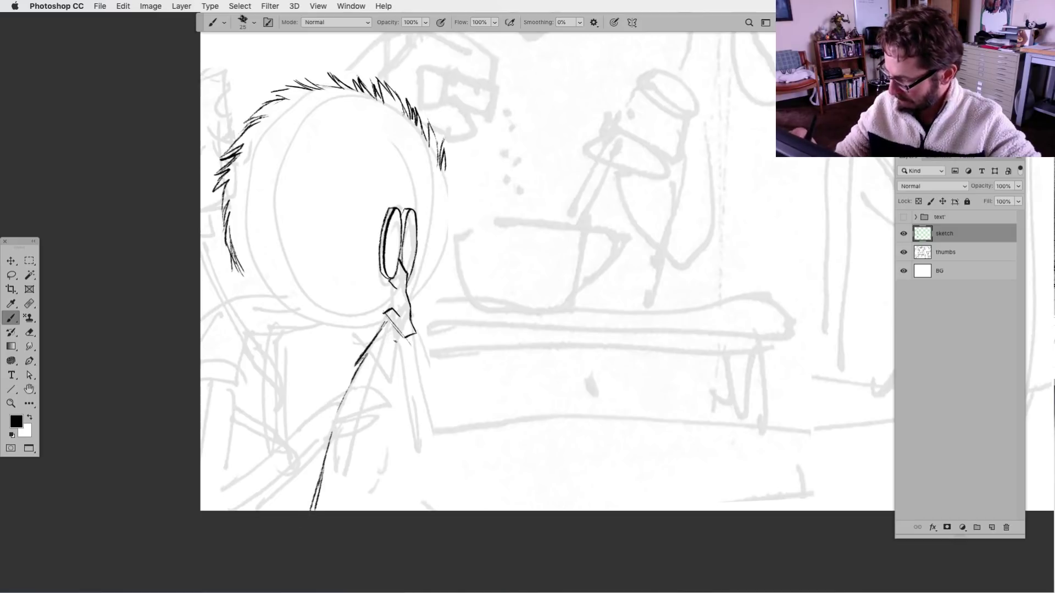
left_click_drag(396, 333, 366, 509)
left_click_drag(376, 449, 360, 510)
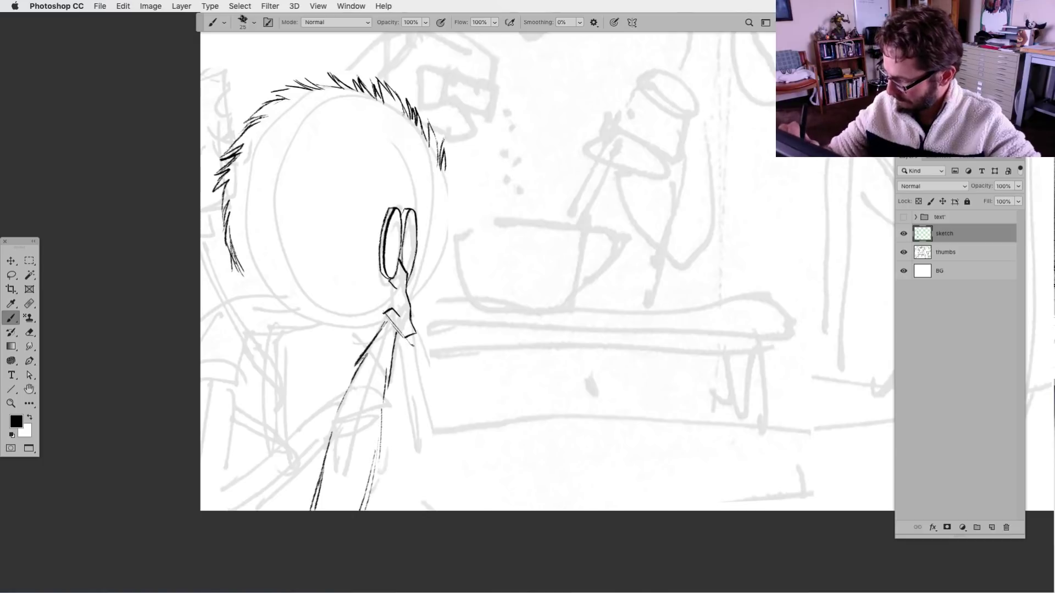
Draw the body's right outline down to the page edge, plus a small half-round shape and an inner line beneath the chin.
mouse_move(410, 336)
left_mouse_down()
mouse_move(430, 396)
mouse_move(444, 511)
left_mouse_up()
left_click_drag(394, 347, 398, 402)
left_click_drag(397, 366, 415, 499)
scroll(460, 506, "up", 1)
Lasso and delete the middle section of the inner body line below the half-round shape, clearing the selection.
key("l")
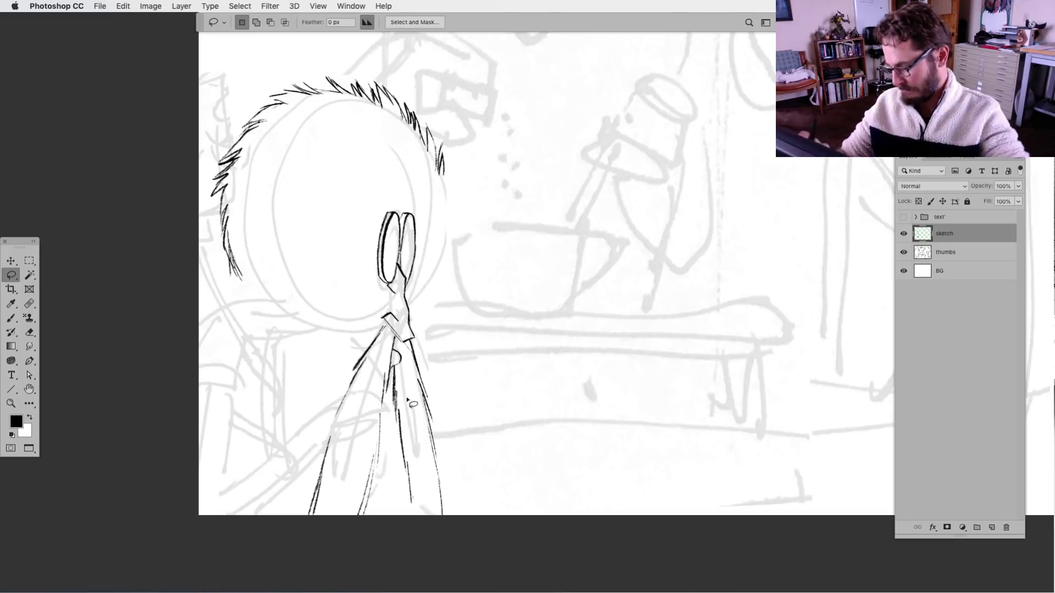
mouse_move(387, 401)
left_mouse_down()
mouse_move(381, 437)
mouse_move(394, 361)
mouse_move(392, 383)
left_mouse_up()
key("Delete")
key("super+d")
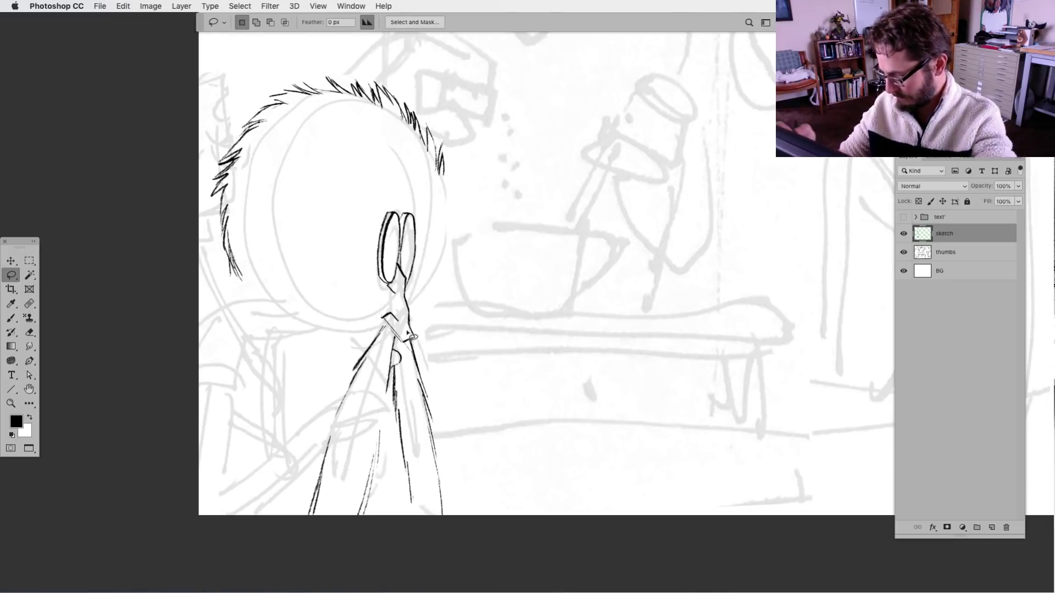
Brush thin curves for the head's lower and right edges, plus a small pointed shape and neck line below the glasses.
left_click(18, 316)
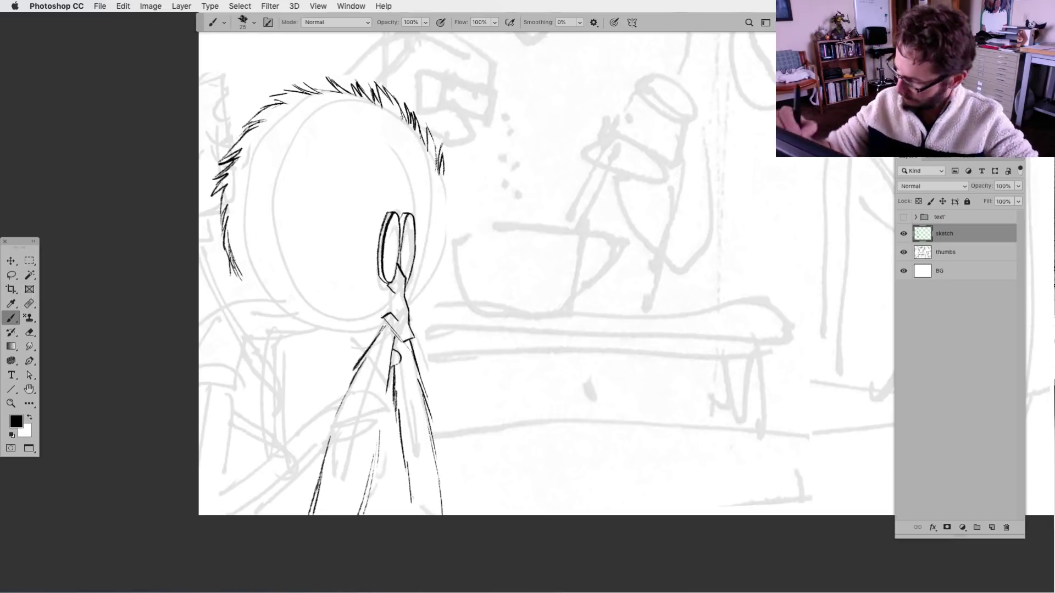
left_click_drag(410, 413, 437, 411)
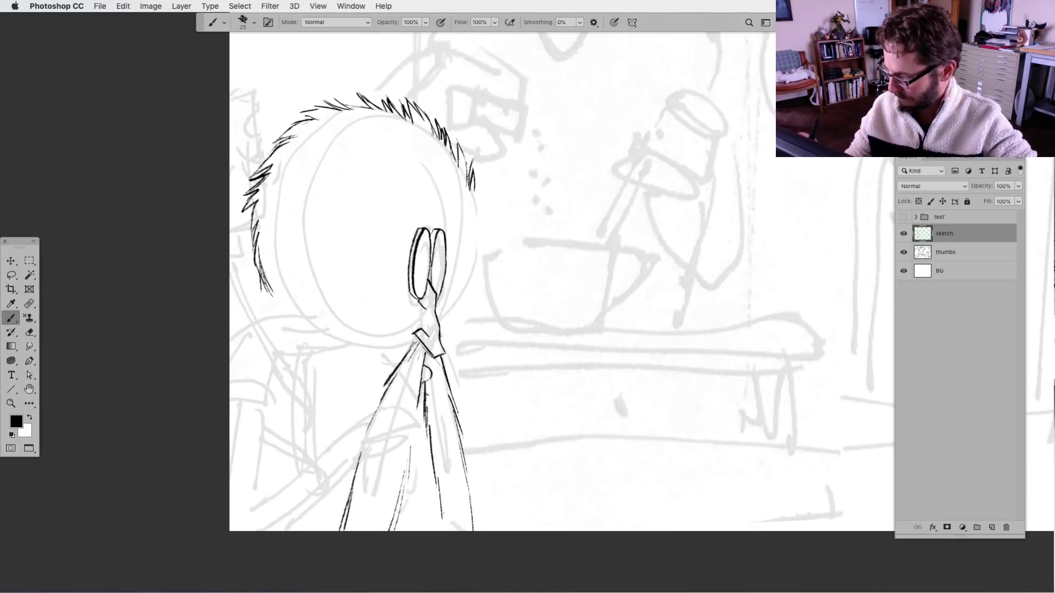
mouse_move(407, 296)
left_mouse_down()
mouse_move(397, 306)
mouse_move(406, 354)
left_mouse_up()
mouse_move(285, 311)
left_mouse_down()
mouse_move(309, 320)
mouse_move(362, 312)
mouse_move(283, 318)
mouse_move(267, 302)
left_mouse_up()
left_click_drag(392, 420, 383, 432)
scroll(549, 274, "right", 3)
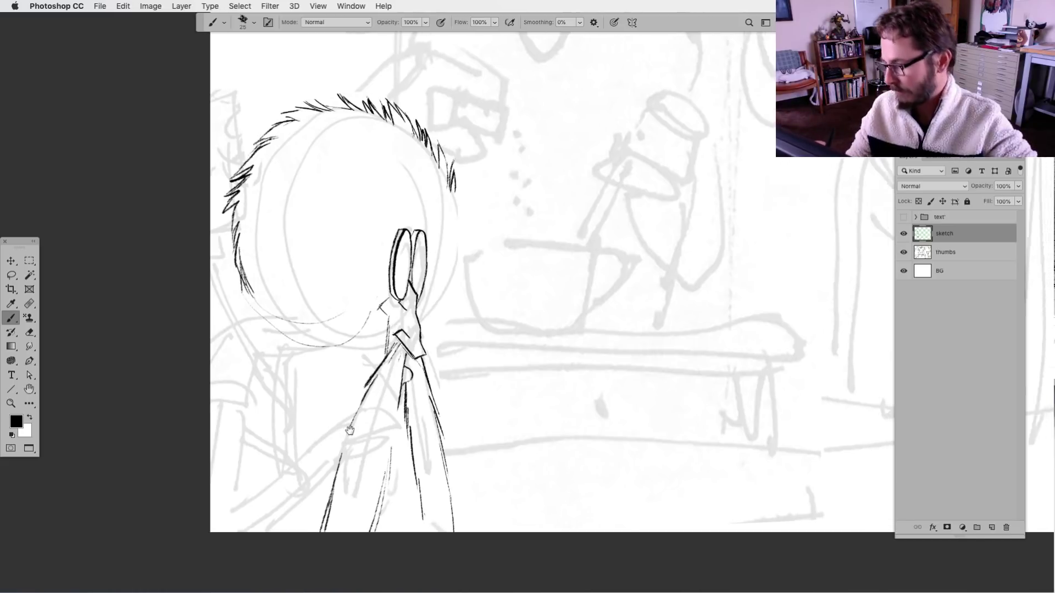
left_click_drag(448, 199, 433, 295)
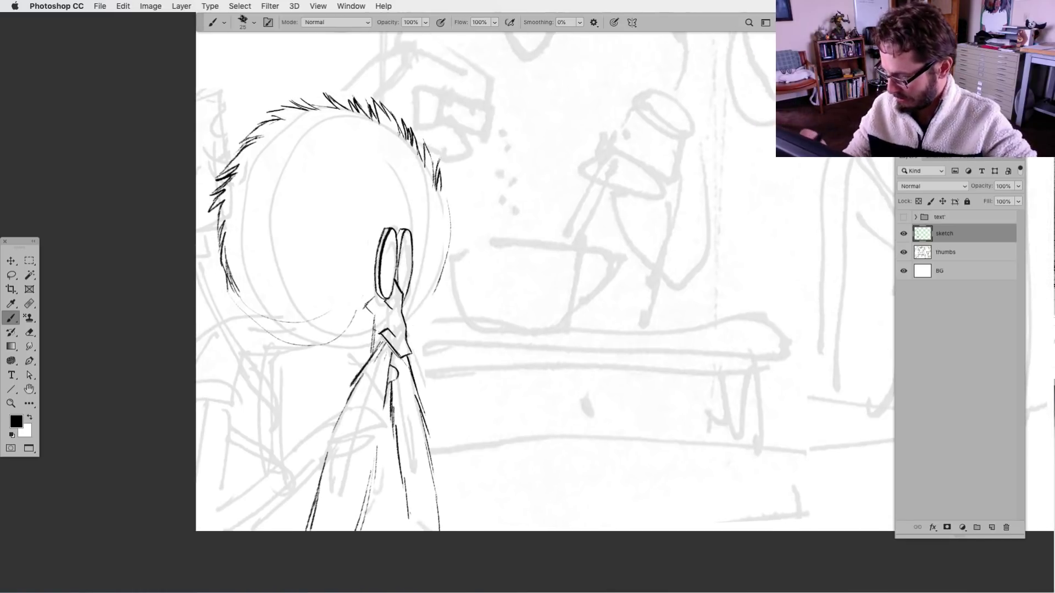
Draw a wavy shoulder line left of the neck and a narrow wedge shape below the half-round shape.
mouse_move(301, 351)
left_mouse_down()
mouse_move(356, 353)
mouse_move(353, 362)
mouse_move(366, 364)
left_mouse_up()
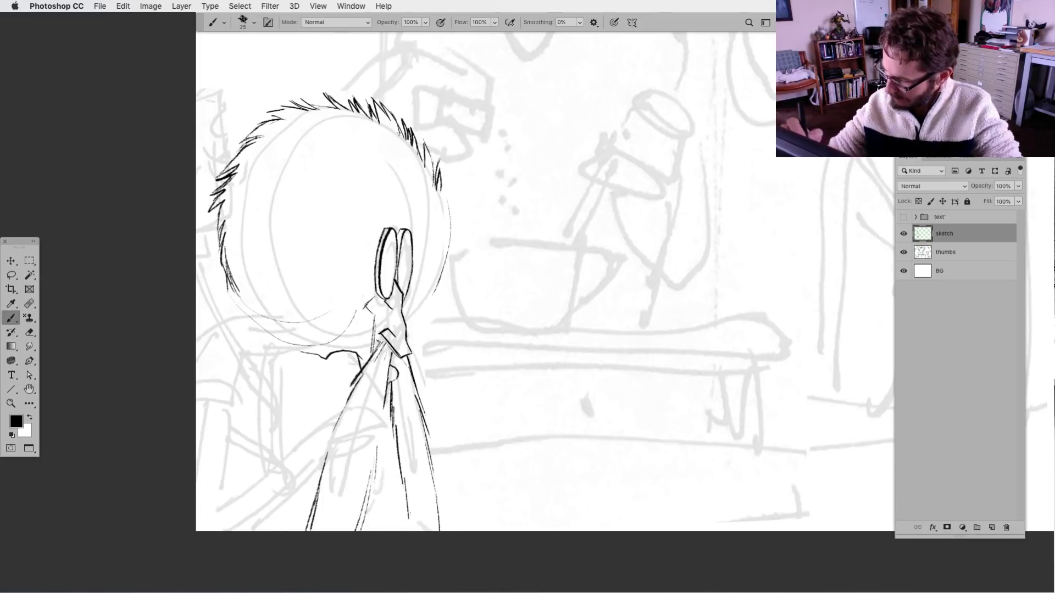
key("l")
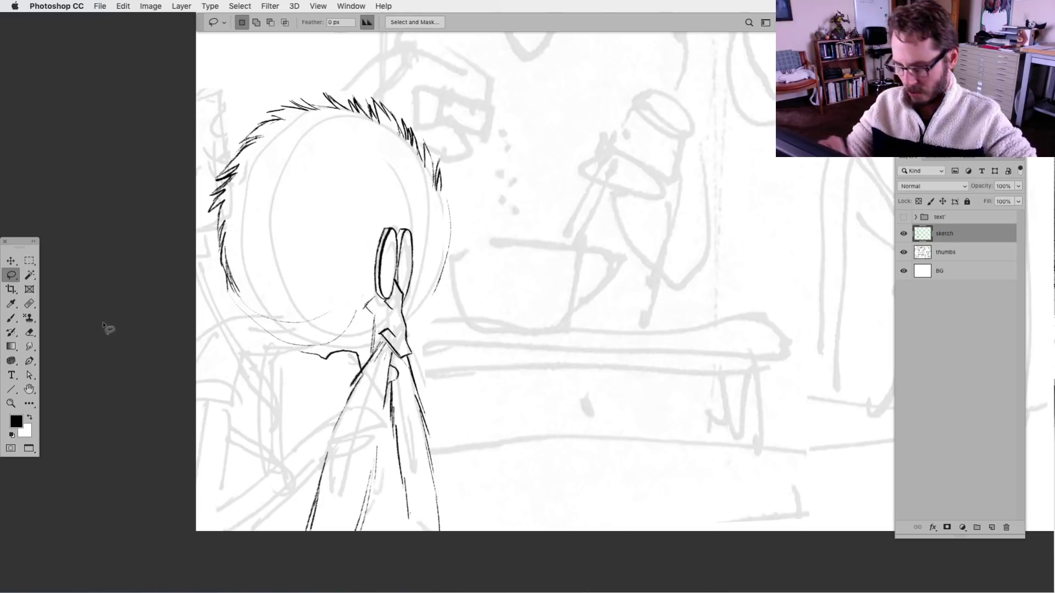
left_click(11, 318)
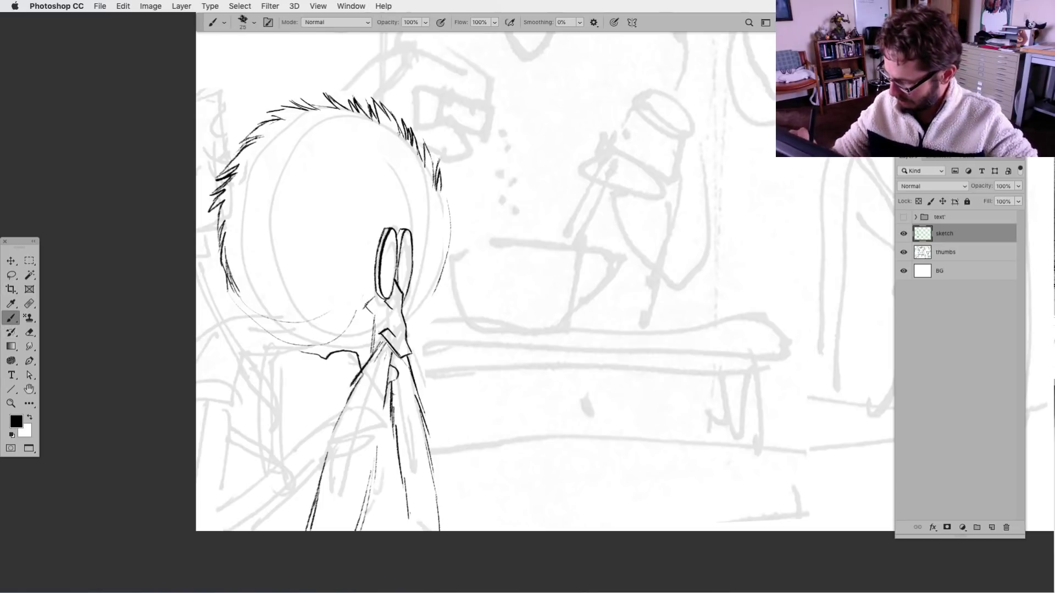
mouse_move(390, 385)
left_mouse_down()
mouse_move(392, 423)
mouse_move(383, 426)
left_mouse_up()
mouse_move(388, 388)
left_mouse_down()
mouse_move(395, 420)
mouse_move(380, 425)
mouse_move(381, 441)
left_mouse_up()
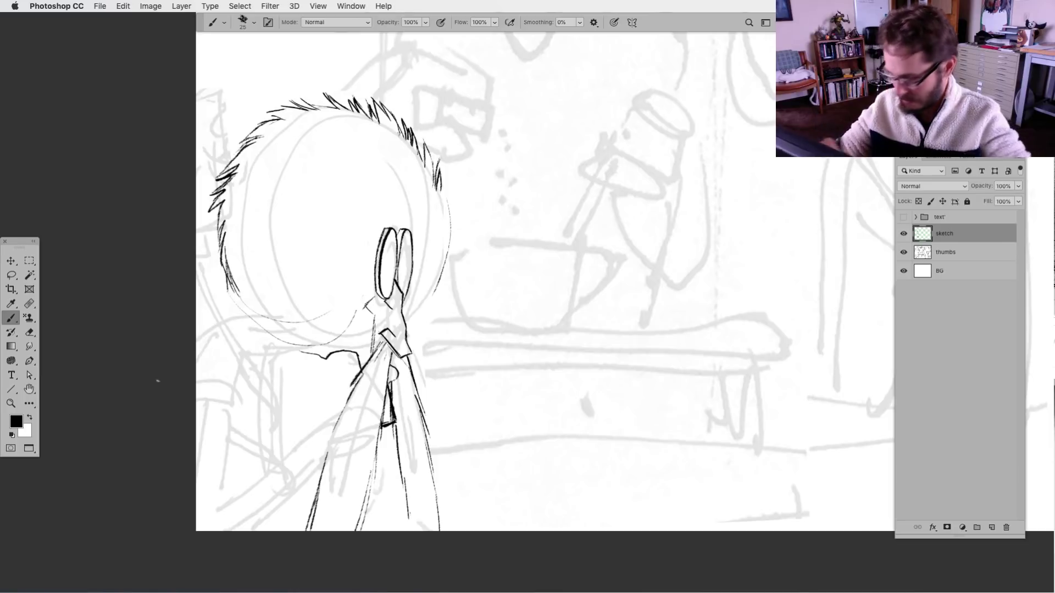
Remove the neck end of the shoulder line and redraw it as an angular collar flap meeting the body's left outline.
key("l")
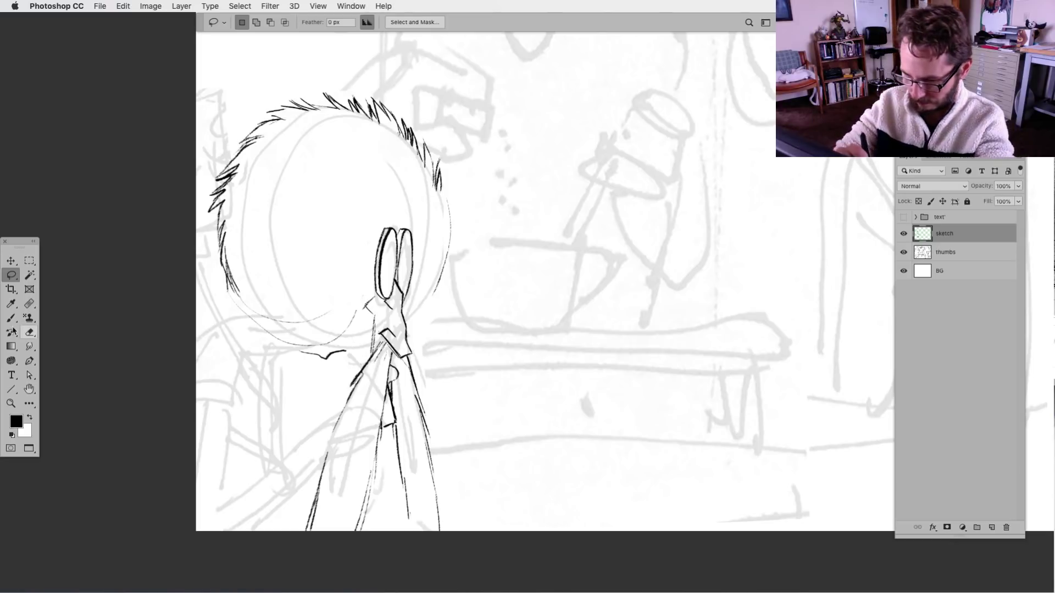
key("b")
left_click_drag(345, 355, 355, 384)
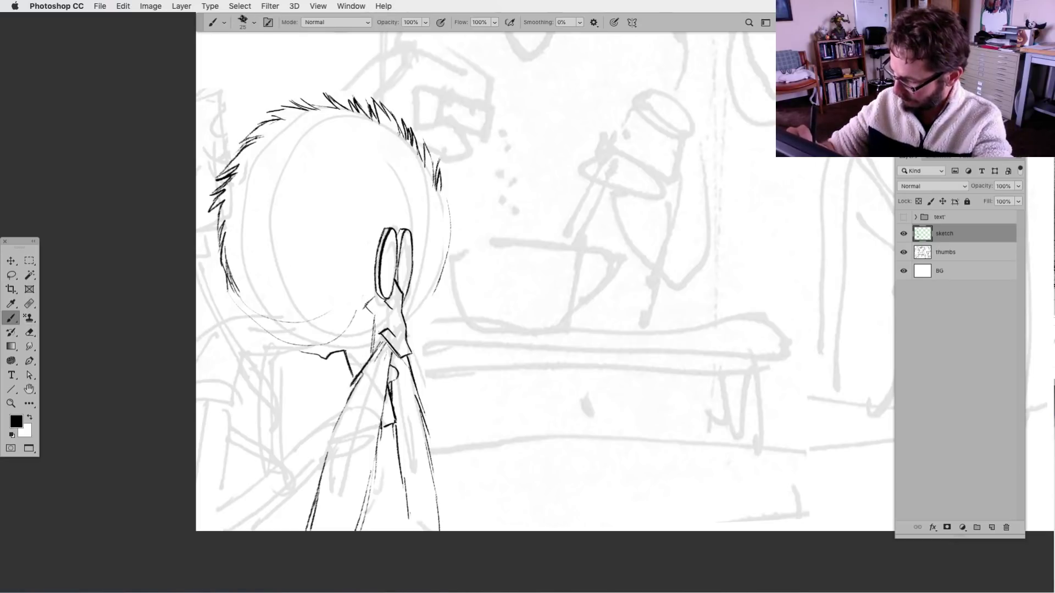
left_click_drag(345, 333, 352, 378)
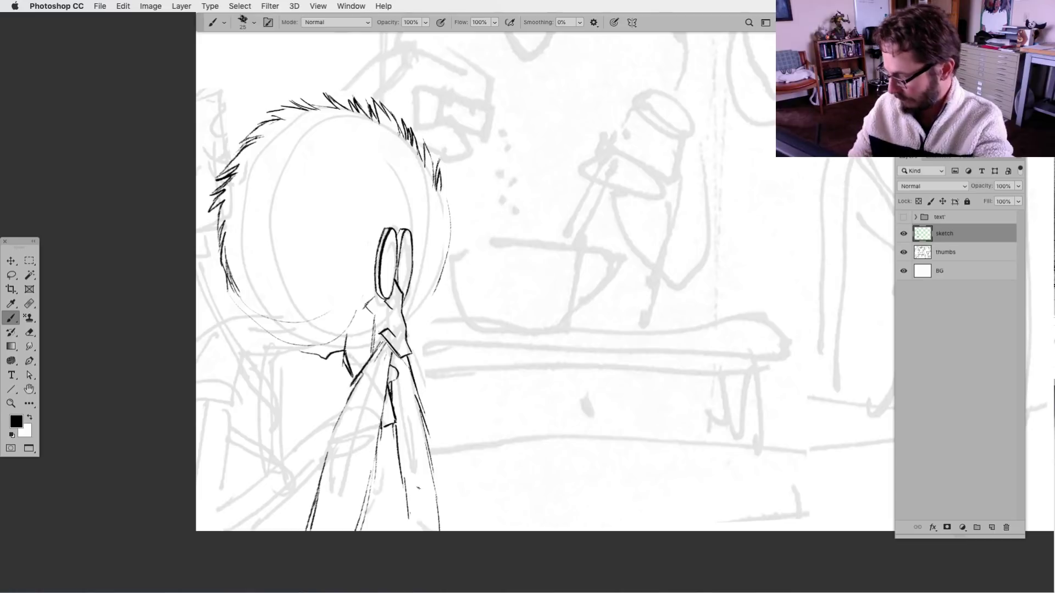
key("l")
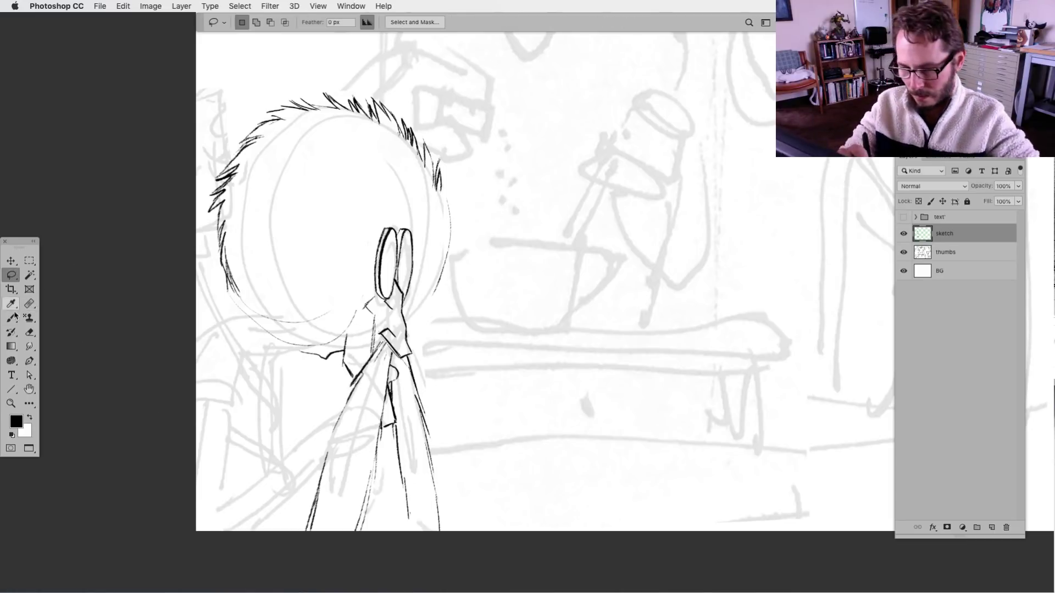
key("b")
Darken the small pointed outline just below and left of the glasses with heavier brush strokes.
left_click_drag(275, 447, 299, 441)
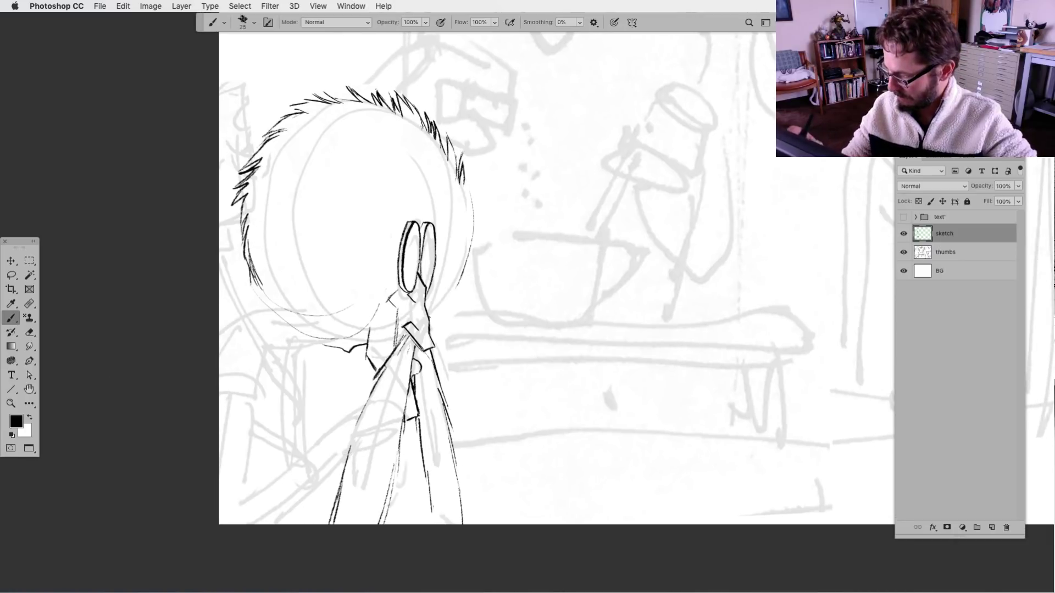
mouse_move(386, 302)
left_mouse_down()
mouse_move(400, 293)
mouse_move(403, 312)
left_mouse_up()
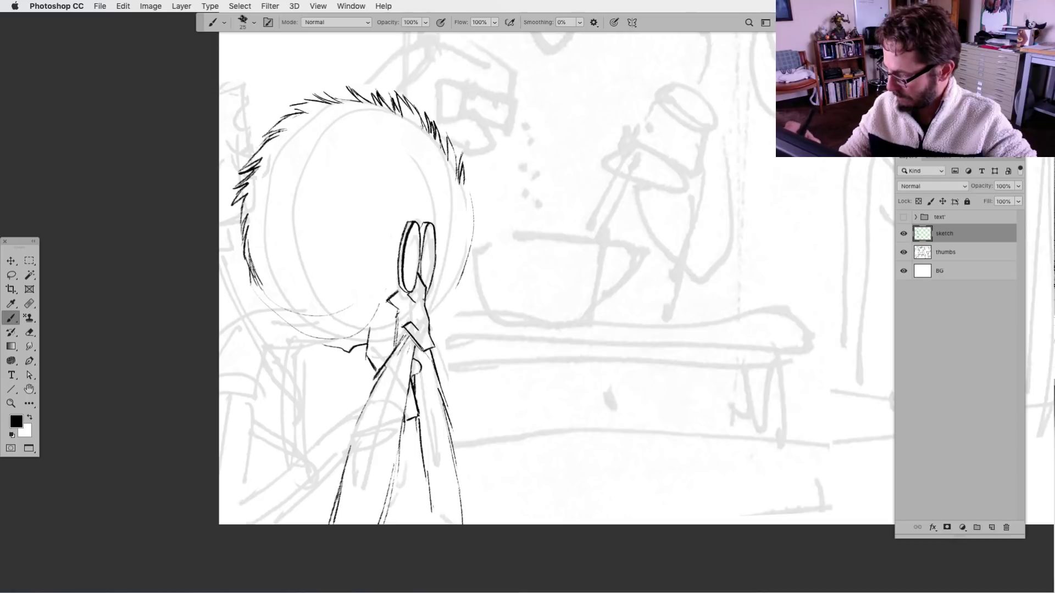
key("l")
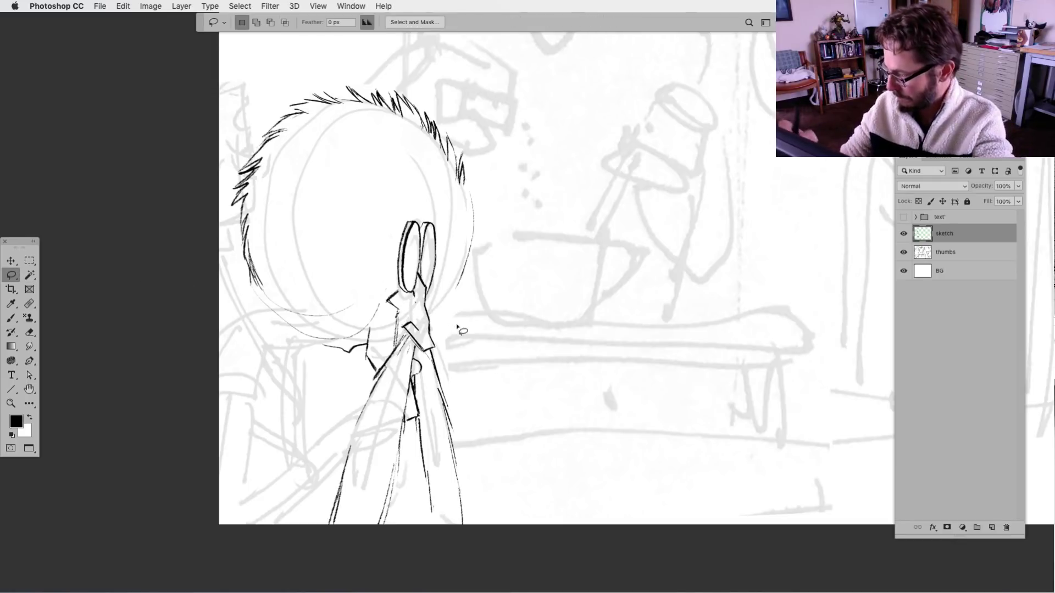
left_click(12, 319)
scroll(324, 436, "up", 3)
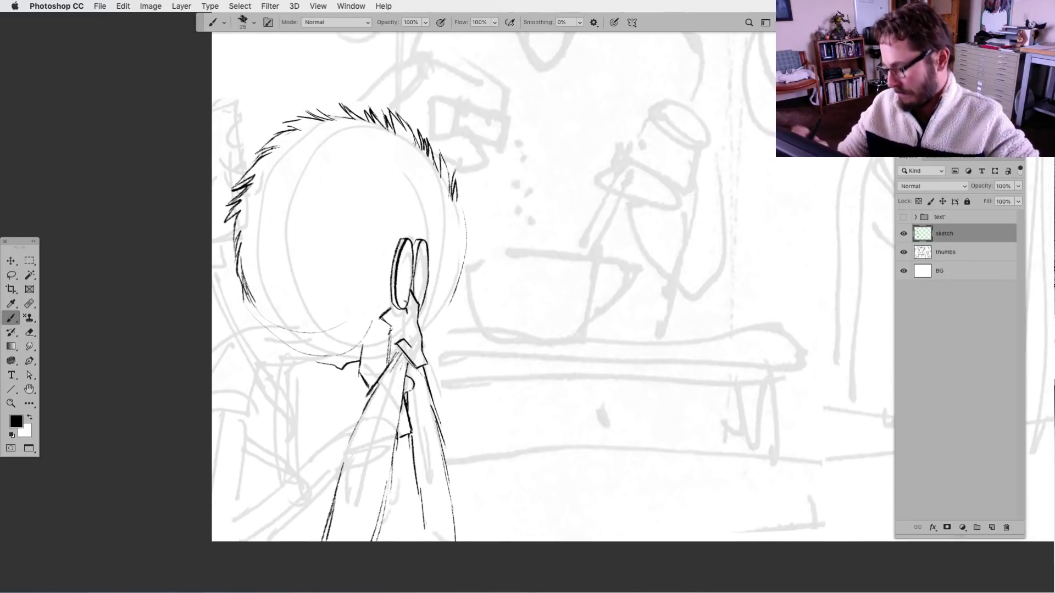
scroll(488, 335, "up", 2)
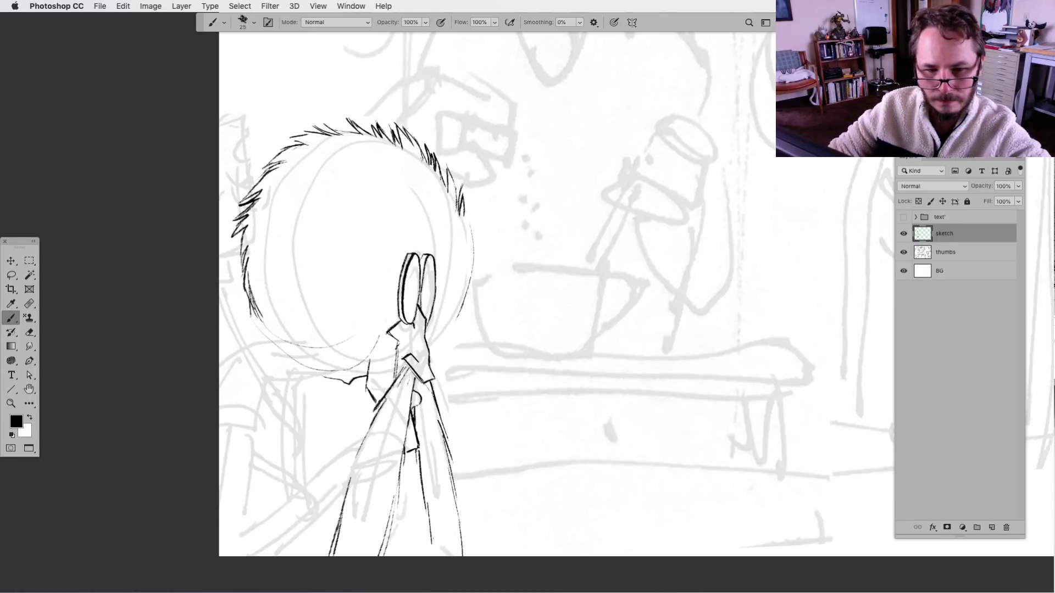
key("Tab")
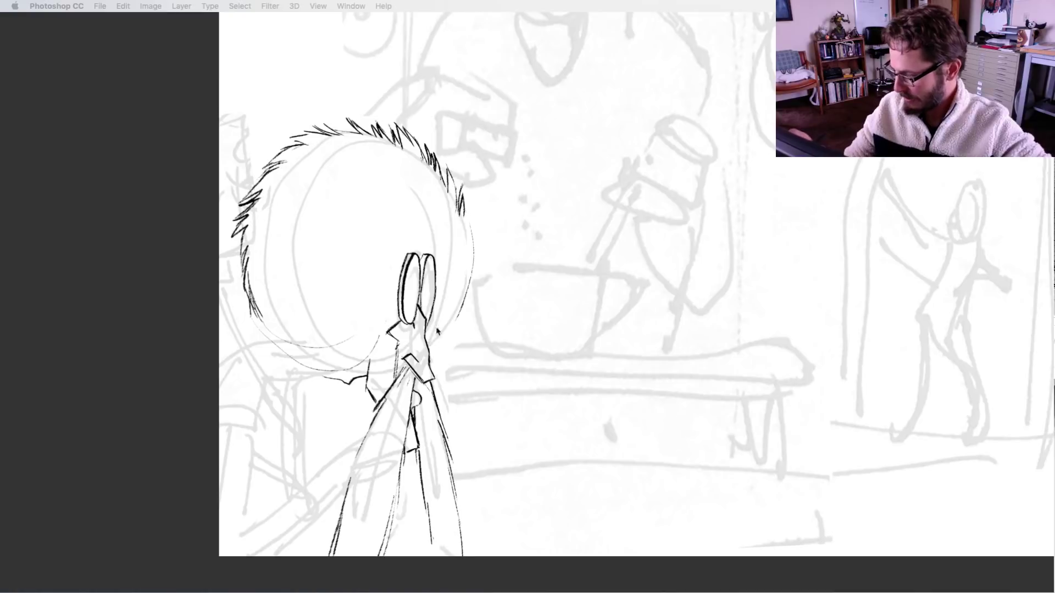
key("Tab")
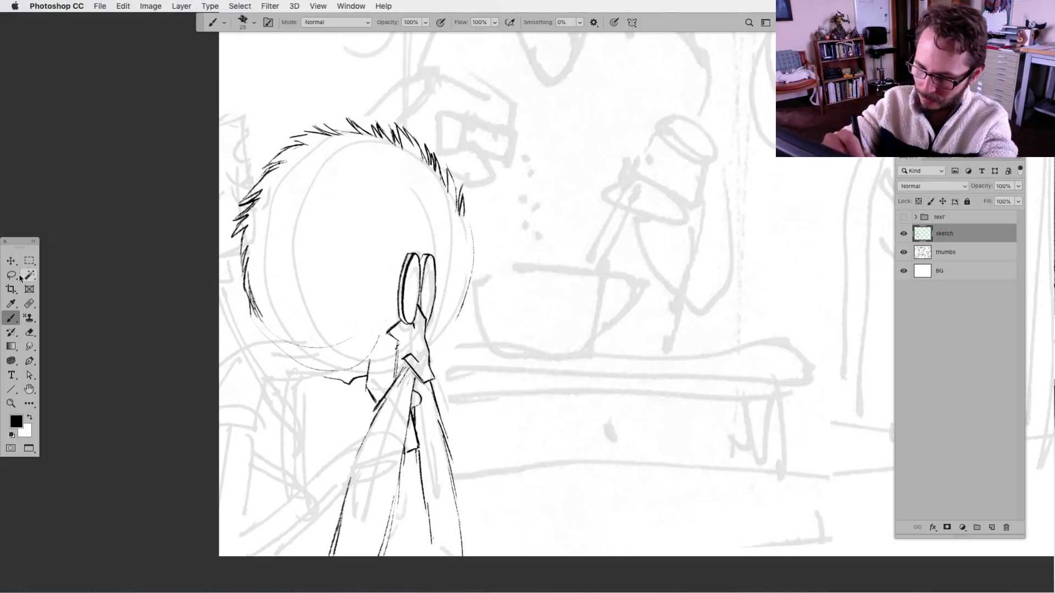
Lasso and delete the hair strokes on the head's lower left edge, clear the selection, and redraw that edge with short spikes.
left_click(13, 274)
mouse_move(251, 242)
left_mouse_down()
mouse_move(239, 319)
mouse_move(237, 263)
mouse_move(230, 281)
mouse_move(246, 318)
left_mouse_up()
key("Delete")
key("ctrl+d")
key("b")
left_click_drag(250, 278, 242, 318)
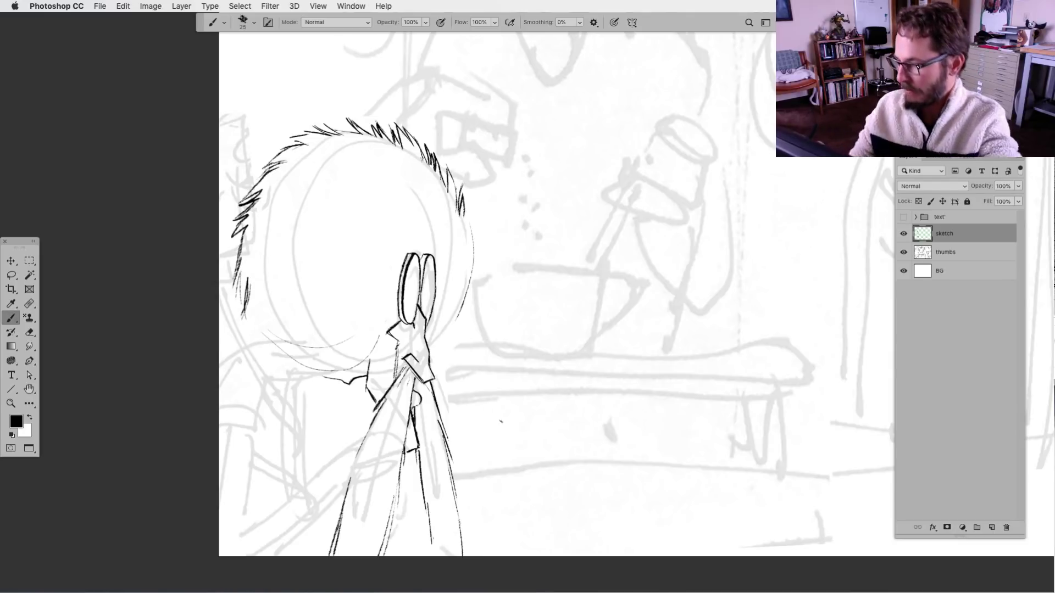
left_click_drag(356, 410, 359, 411)
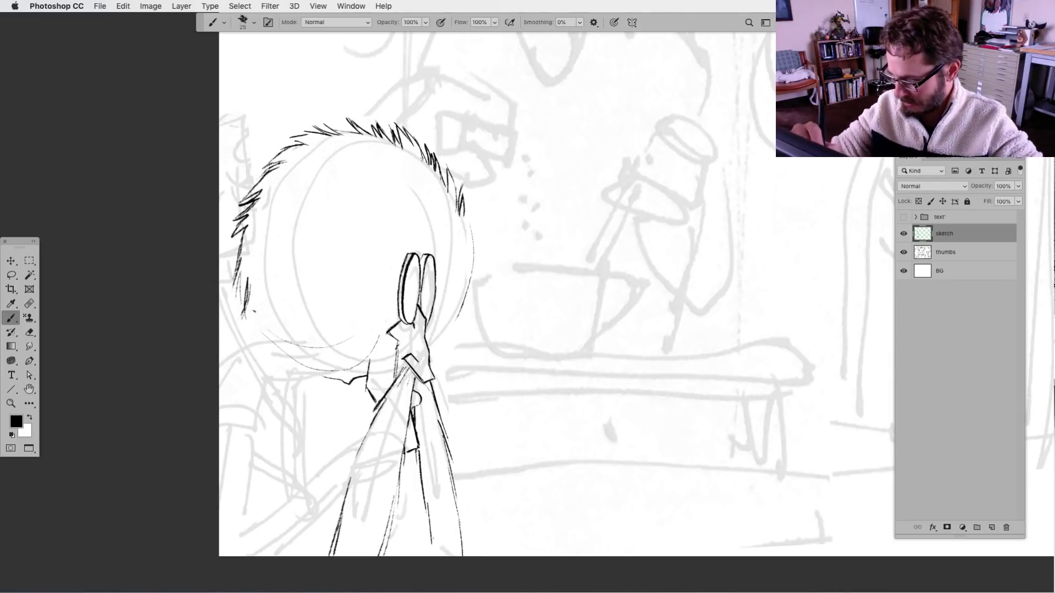
Draw short hair spikes along the head's lower edge from the lower left corner to just below the glasses.
left_click_drag(248, 319, 231, 330)
left_click_drag(264, 301, 246, 331)
mouse_move(275, 319)
left_mouse_down()
mouse_move(247, 332)
mouse_move(295, 344)
left_mouse_up()
mouse_move(304, 334)
left_mouse_down()
mouse_move(276, 341)
mouse_move(274, 353)
mouse_move(290, 355)
left_mouse_up()
mouse_move(310, 348)
left_mouse_down()
mouse_move(280, 356)
mouse_move(304, 359)
left_mouse_up()
left_click_drag(303, 353, 295, 356)
mouse_move(361, 344)
left_mouse_down()
mouse_move(325, 369)
mouse_move(346, 372)
mouse_move(369, 353)
left_mouse_up()
mouse_move(391, 317)
left_mouse_down()
mouse_move(372, 351)
mouse_move(384, 328)
left_mouse_up()
left_click_drag(397, 295, 389, 318)
left_click_drag(349, 351, 305, 371)
left_click_drag(344, 349, 314, 364)
Fill the lower left part of the head with curved inner hair strokes, extending them inward toward the middle.
mouse_move(243, 260)
left_mouse_down()
mouse_move(237, 285)
mouse_move(252, 303)
left_mouse_up()
left_click_drag(266, 273, 257, 303)
mouse_move(270, 283)
left_mouse_down()
mouse_move(251, 314)
mouse_move(261, 318)
left_mouse_up()
left_click_drag(269, 283, 277, 328)
mouse_move(299, 310)
left_mouse_down()
mouse_move(282, 330)
mouse_move(294, 335)
left_mouse_up()
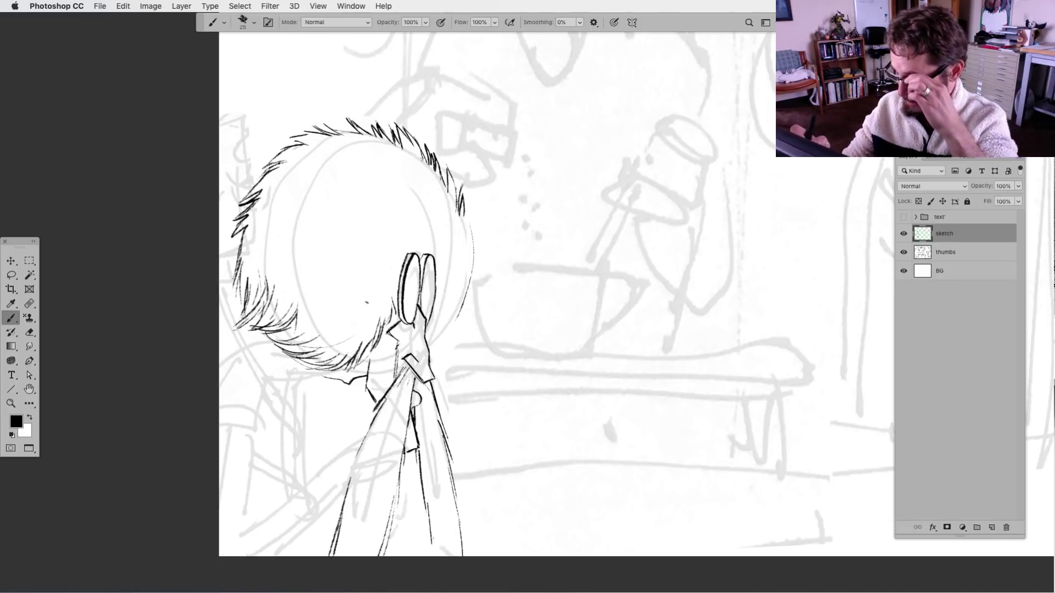
left_click_drag(302, 294, 295, 326)
left_click_drag(308, 285, 301, 319)
mouse_move(316, 284)
left_mouse_down()
mouse_move(311, 314)
mouse_move(287, 322)
left_mouse_up()
mouse_move(290, 316)
left_mouse_down()
mouse_move(265, 331)
mouse_move(291, 336)
mouse_move(272, 344)
mouse_move(295, 337)
left_mouse_up()
left_click(356, 292)
left_click_drag(338, 272, 320, 296)
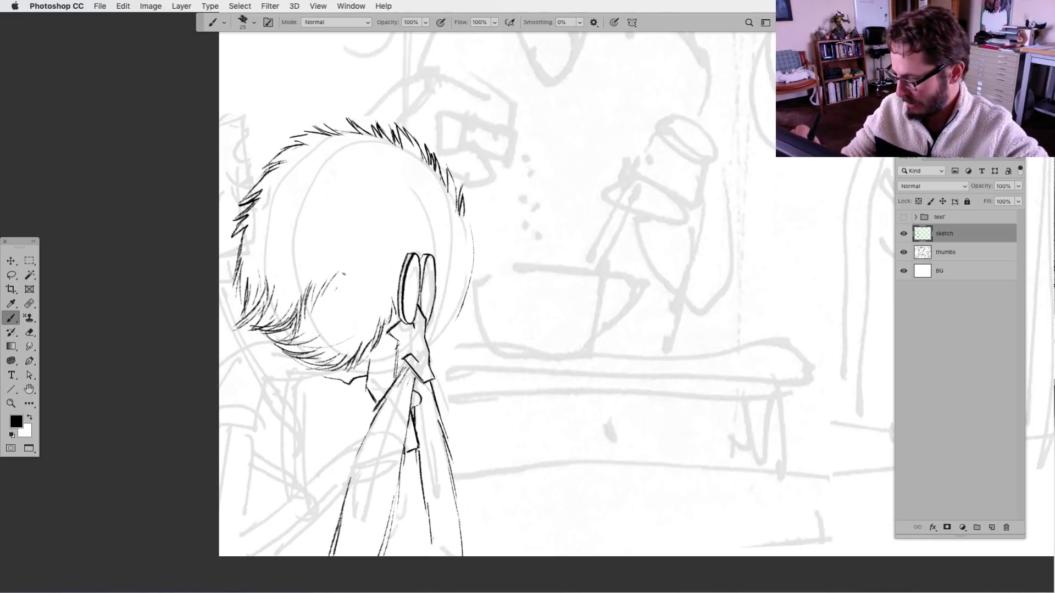
Add fine hair strokes inside the head left of the glasses and thicken the hair along the lower left edge.
mouse_move(353, 258)
left_mouse_down()
mouse_move(336, 292)
mouse_move(346, 287)
mouse_move(355, 351)
mouse_move(343, 358)
left_mouse_up()
mouse_move(374, 311)
left_mouse_down()
mouse_move(362, 341)
mouse_move(354, 332)
mouse_move(345, 346)
left_mouse_up()
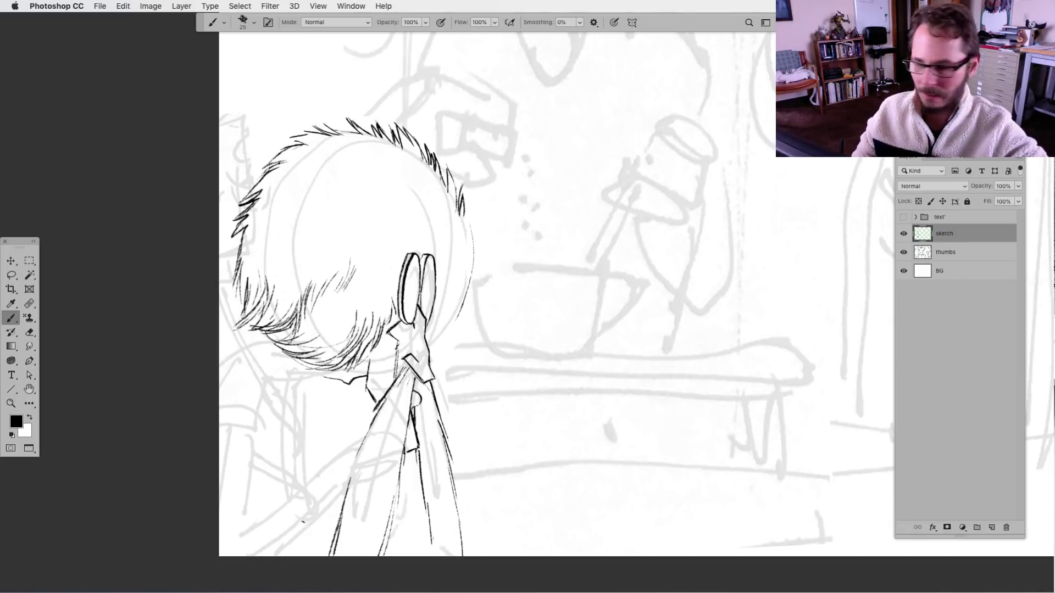
mouse_move(370, 313)
left_mouse_down()
mouse_move(363, 339)
mouse_move(373, 329)
left_mouse_up()
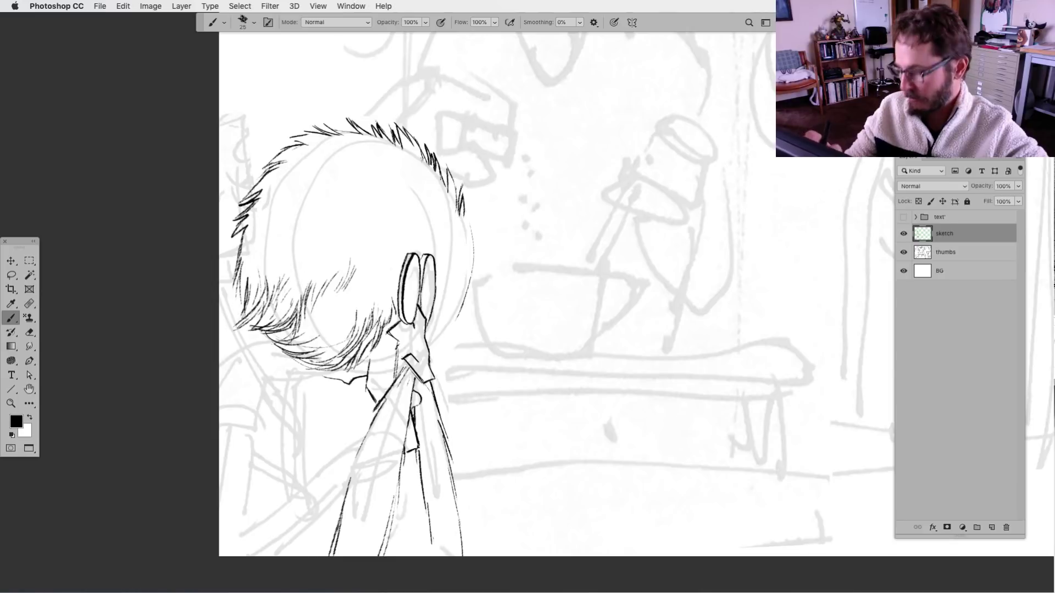
mouse_move(294, 333)
left_mouse_down()
mouse_move(273, 338)
mouse_move(312, 350)
mouse_move(277, 353)
left_mouse_up()
left_click_drag(308, 339, 280, 349)
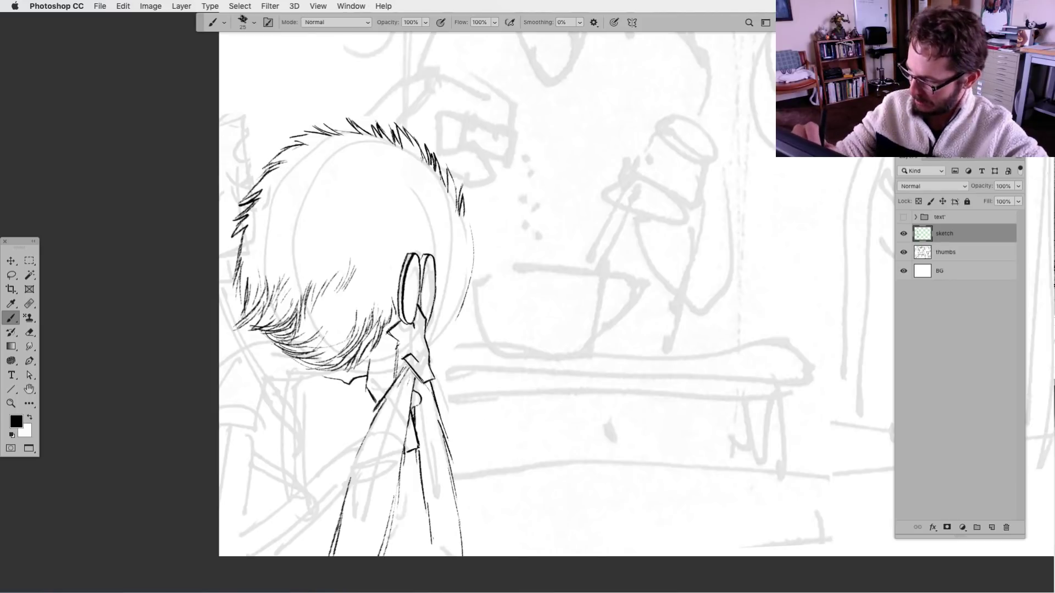
Add hair strokes inside and along the head's left edge, plus a short spike at the upper left.
mouse_move(251, 237)
left_mouse_down()
mouse_move(239, 257)
mouse_move(243, 243)
left_mouse_up()
mouse_move(256, 218)
left_mouse_down()
mouse_move(237, 232)
mouse_move(235, 248)
mouse_move(245, 233)
mouse_move(254, 239)
mouse_move(241, 255)
left_mouse_up()
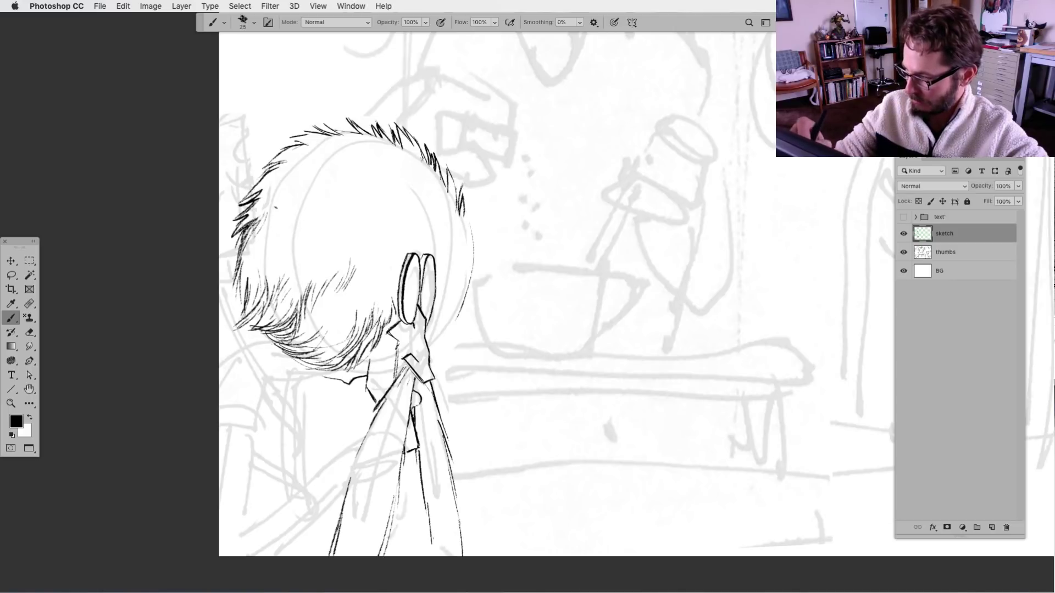
left_click_drag(278, 205, 249, 270)
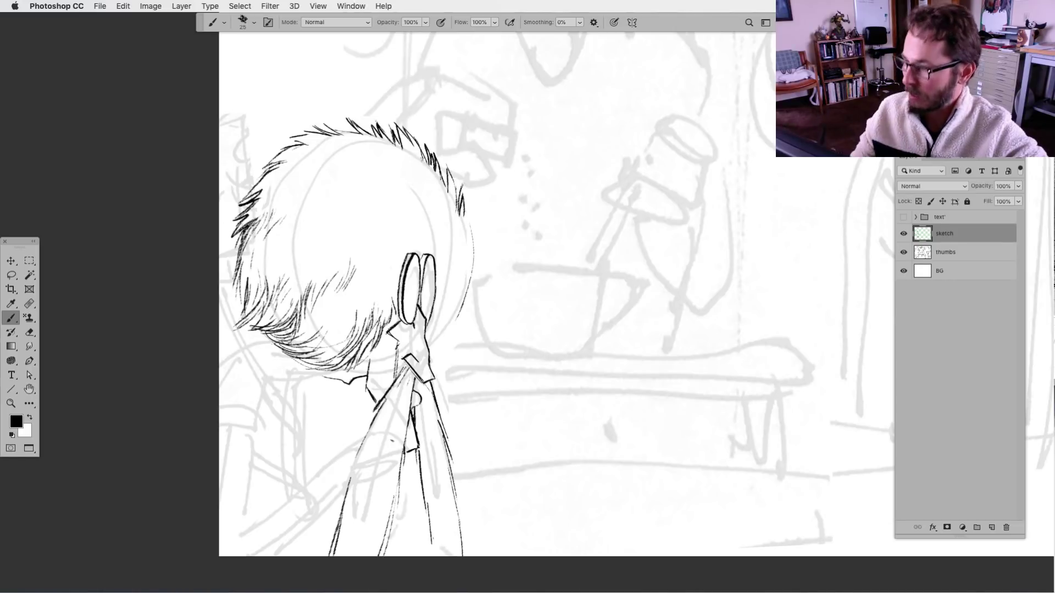
left_click_drag(247, 198, 233, 204)
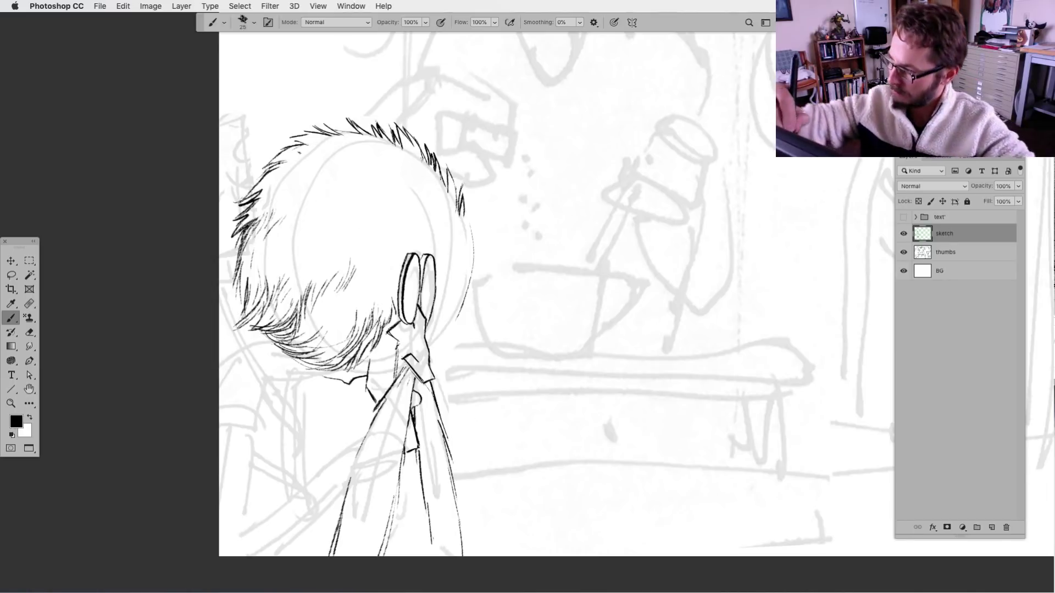
left_click_drag(306, 138, 285, 139)
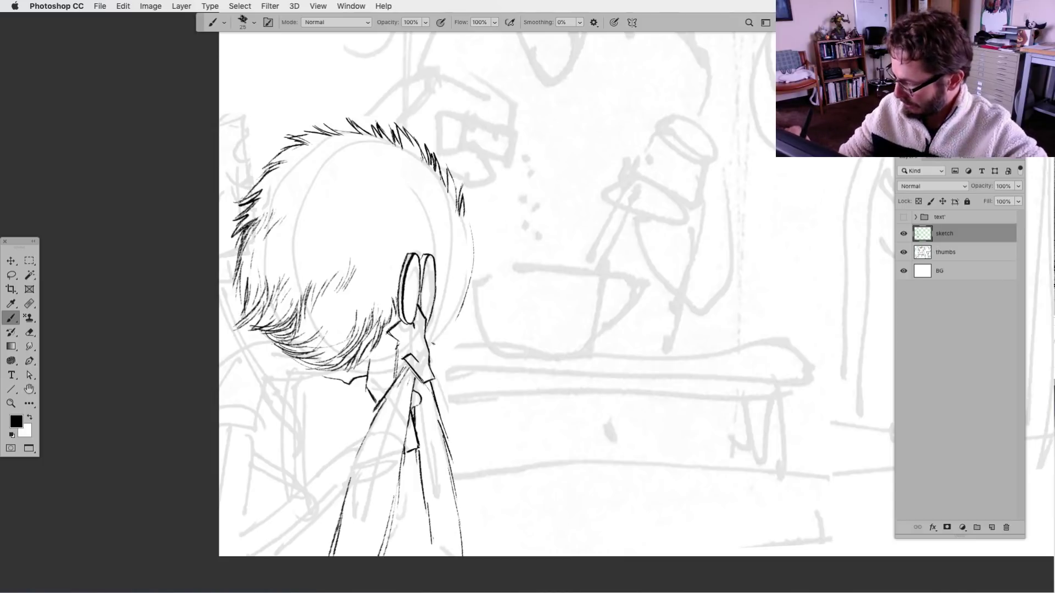
Draw short hair spikes up the head's right edge, from beside the neck to the existing spikes at the upper right.
mouse_move(433, 341)
left_mouse_down()
mouse_move(428, 358)
mouse_move(440, 360)
mouse_move(439, 346)
mouse_move(441, 355)
left_mouse_up()
left_click_drag(446, 329, 445, 345)
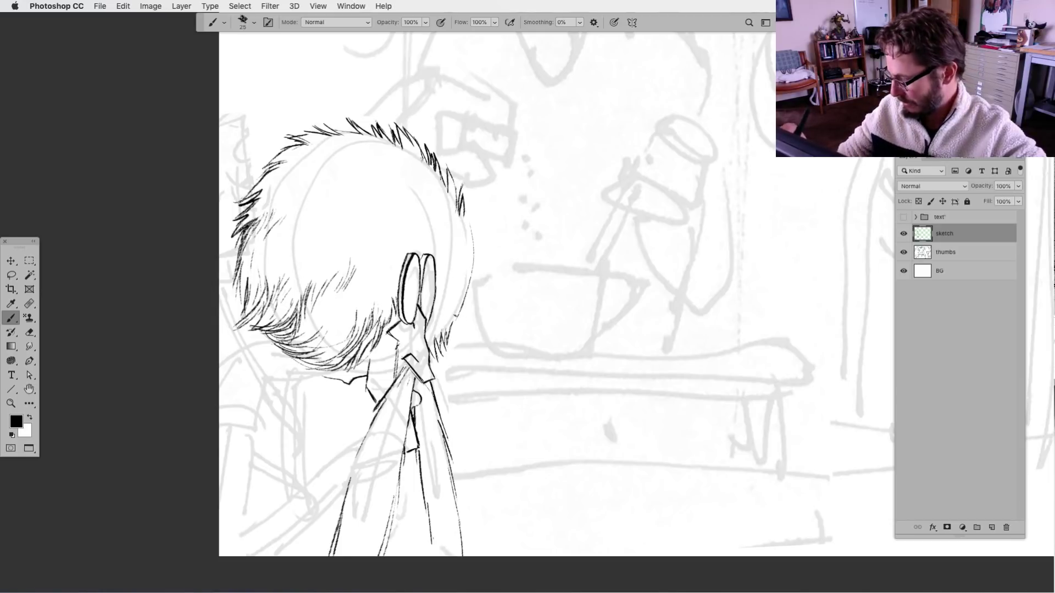
left_click_drag(460, 306, 451, 332)
mouse_move(467, 288)
left_mouse_down()
mouse_move(457, 324)
mouse_move(467, 311)
left_mouse_up()
left_click_drag(474, 279, 468, 303)
mouse_move(479, 199)
left_mouse_down()
mouse_move(468, 228)
mouse_move(472, 294)
left_mouse_up()
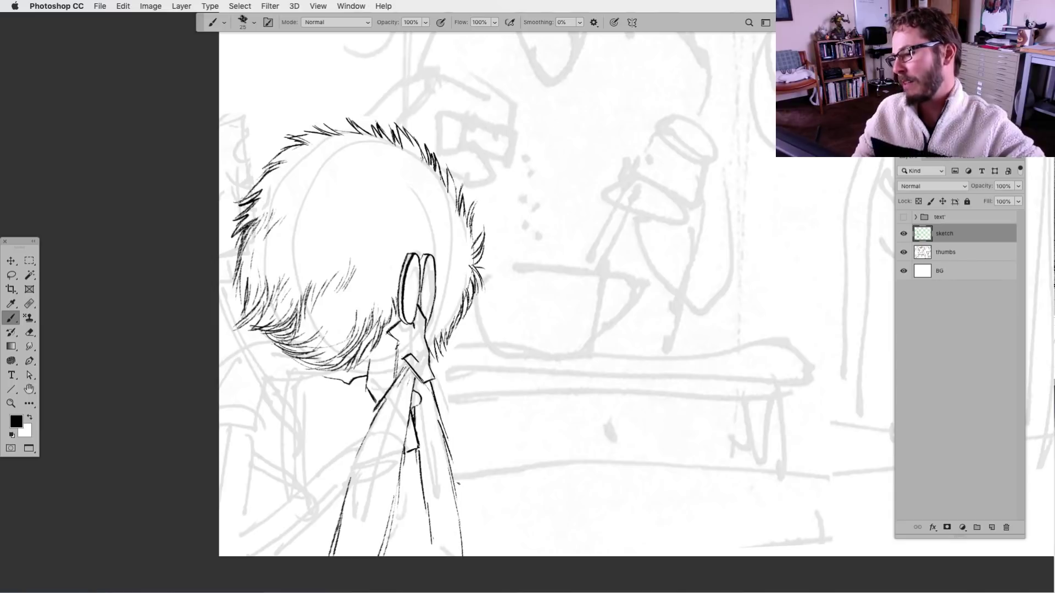
Undo the last hair strokes on the head's right edge and clear the stray marks below them, returning to the Brush.
key("l")
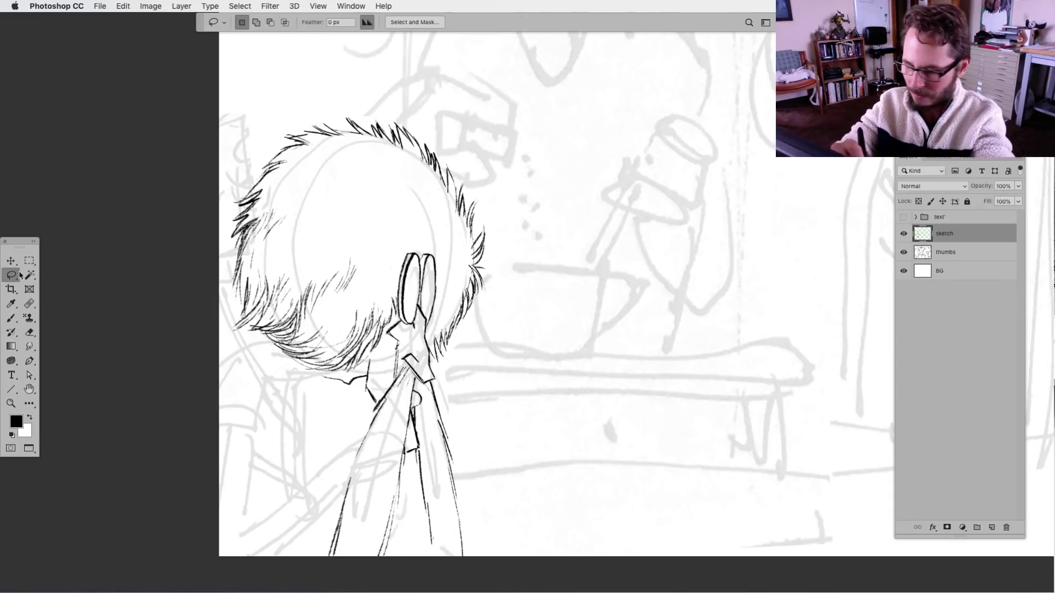
key("super+z")
key("super+z")
key("super+z")
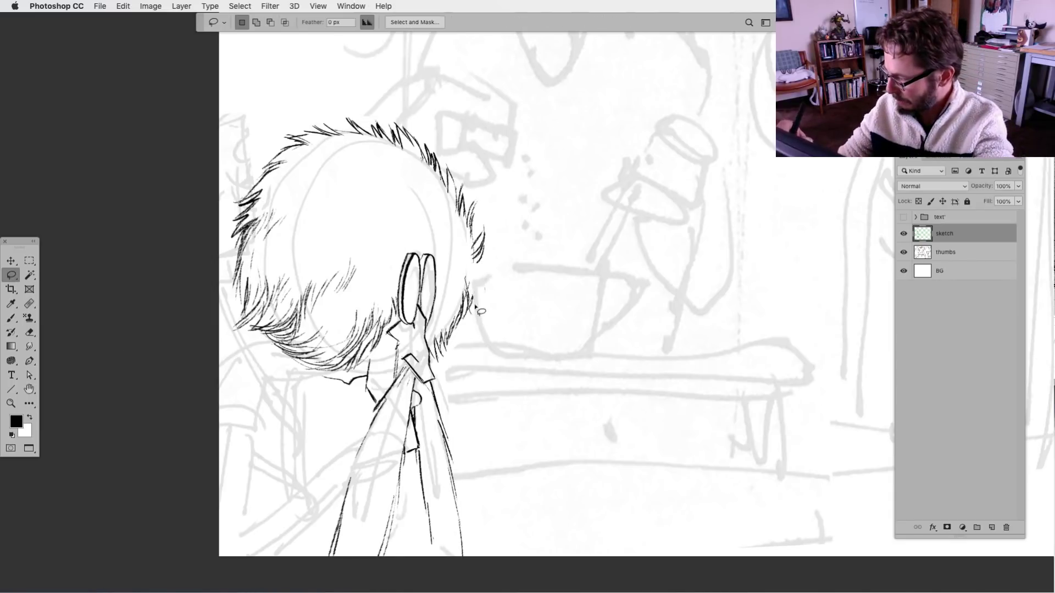
left_click(11, 319)
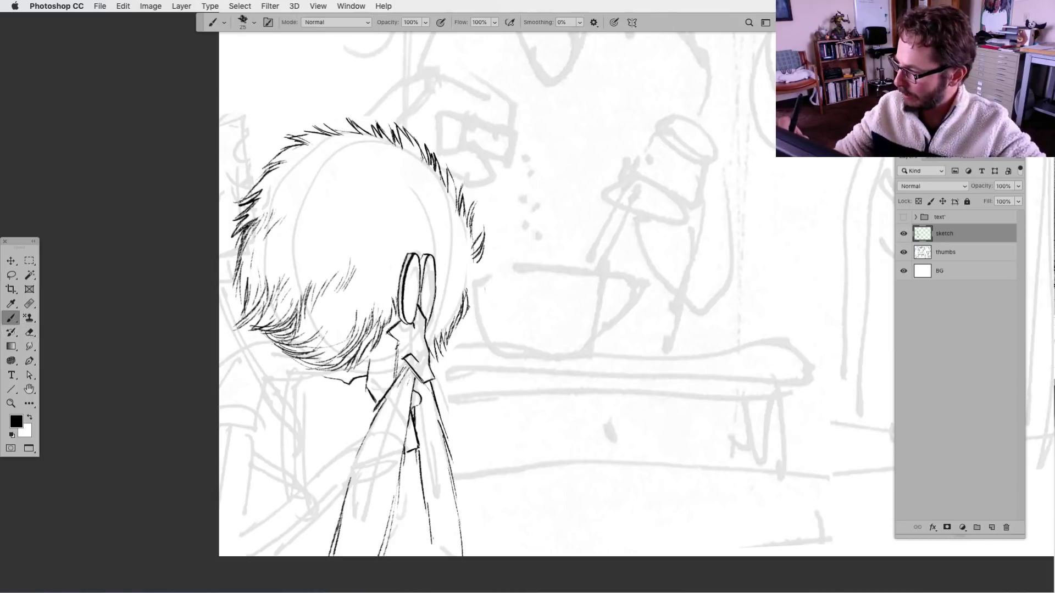
Fill the gap in the head's right edge with short hair strokes and refine the hair tips beside the neck.
mouse_move(472, 279)
left_mouse_down()
mouse_move(464, 304)
mouse_move(472, 275)
left_mouse_up()
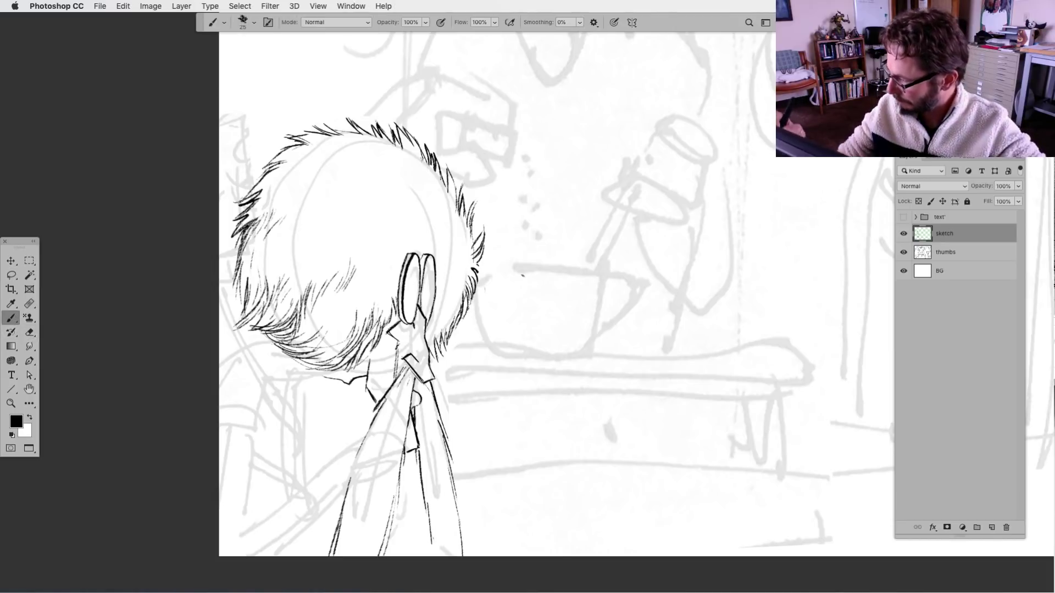
scroll(495, 414, "right", 1)
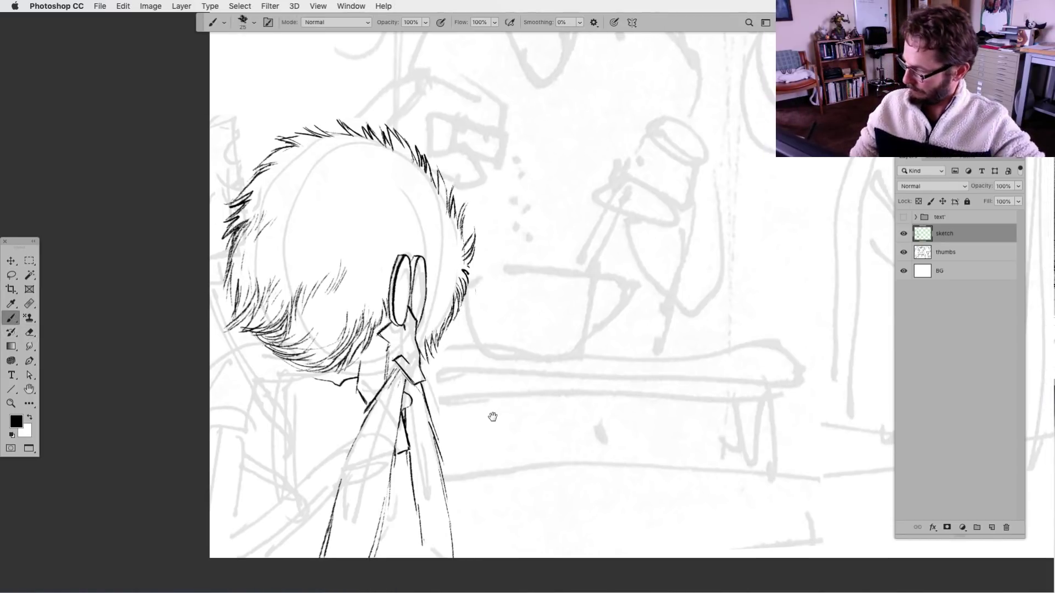
left_click_drag(425, 352, 419, 364)
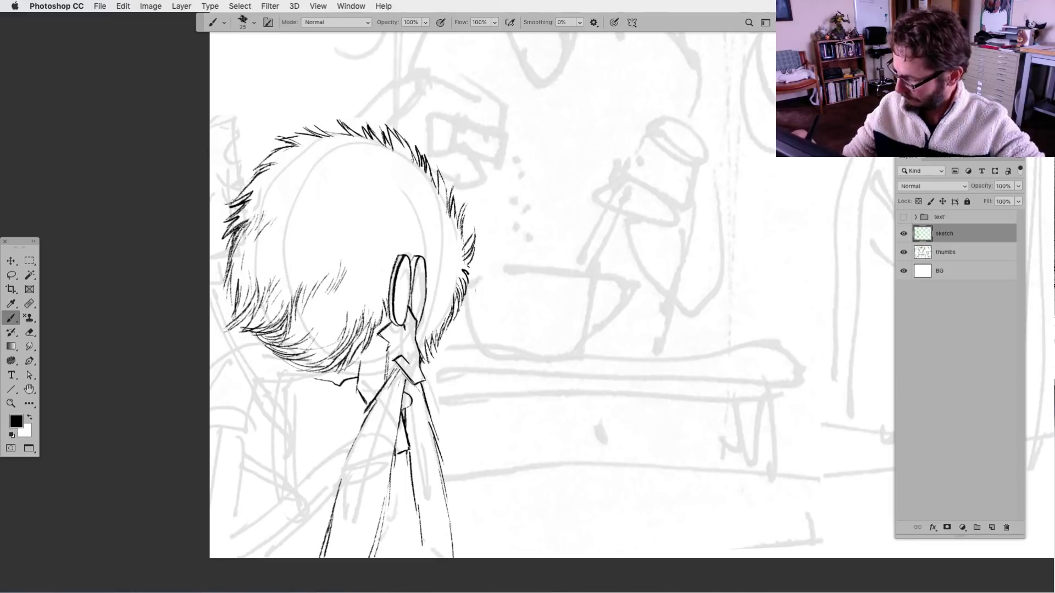
key("super+z")
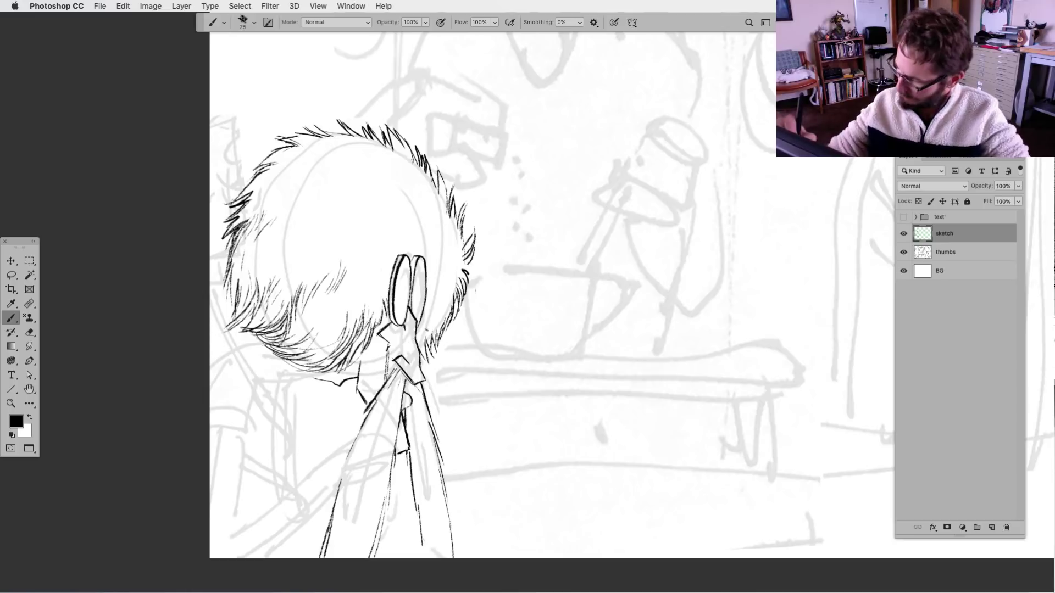
mouse_move(425, 348)
left_mouse_down()
mouse_move(419, 365)
mouse_move(412, 347)
left_mouse_up()
left_click_drag(434, 348, 419, 351)
Add fine hair strokes along the head's left and right edges and its underside above the collar.
scroll(502, 459, "down", 2)
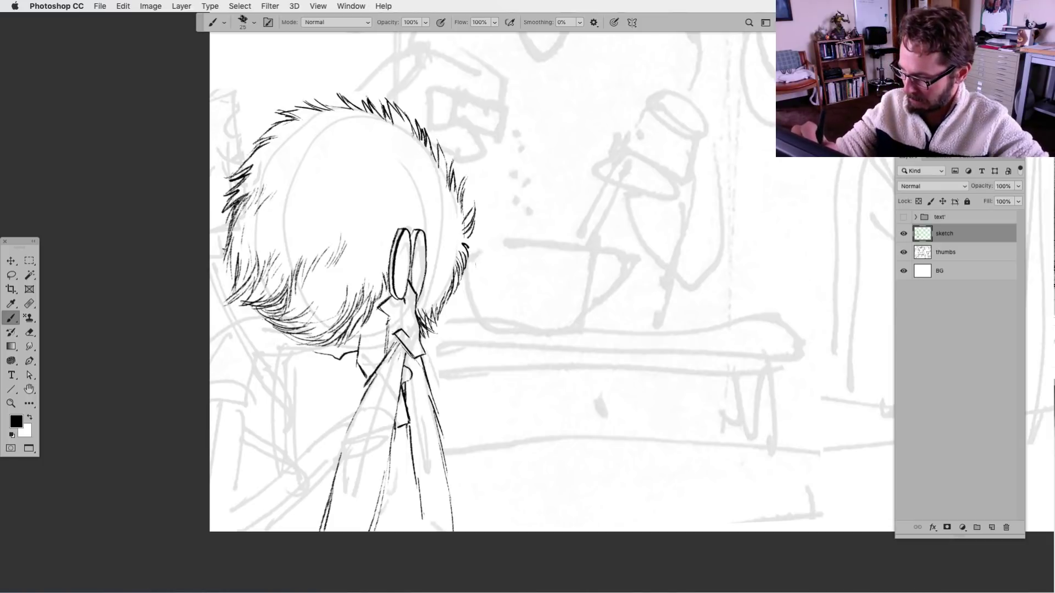
left_click_drag(225, 242, 219, 259)
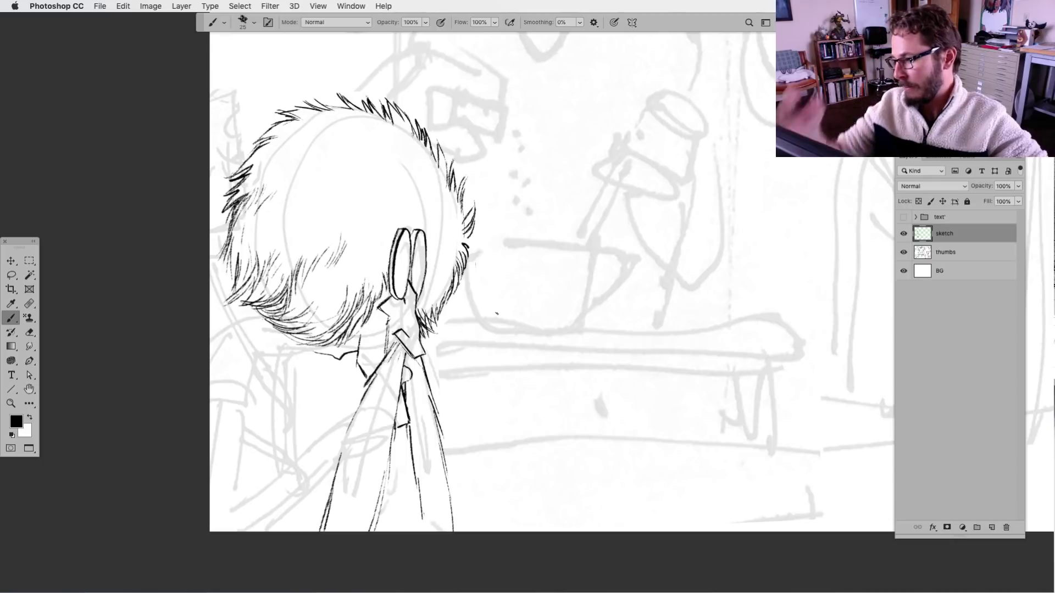
mouse_move(464, 240)
left_mouse_down()
mouse_move(477, 232)
mouse_move(464, 194)
left_mouse_up()
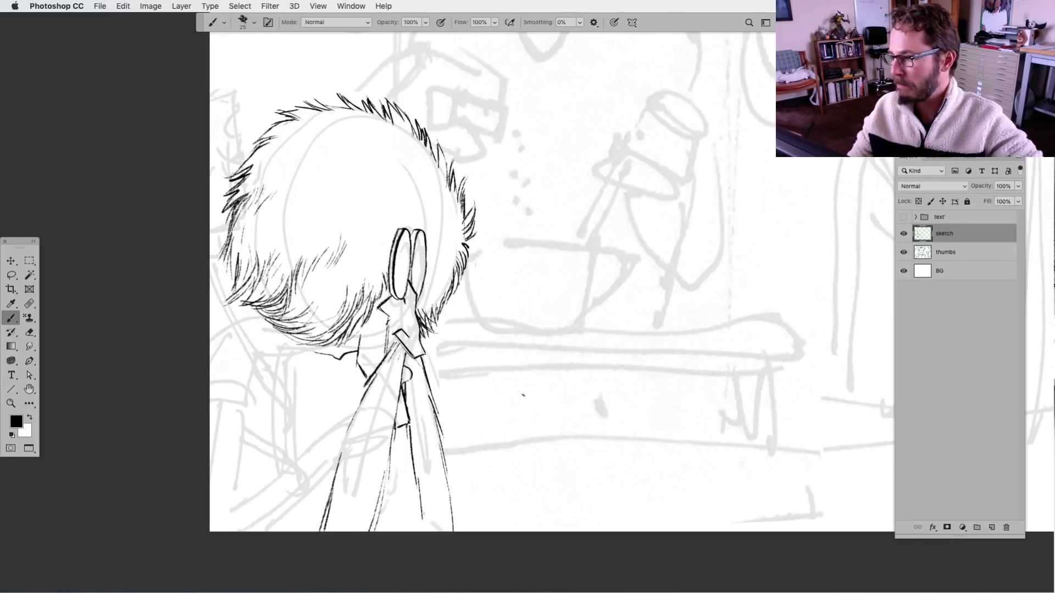
scroll(499, 415, "down", 3)
scroll(499, 414, "left", 2)
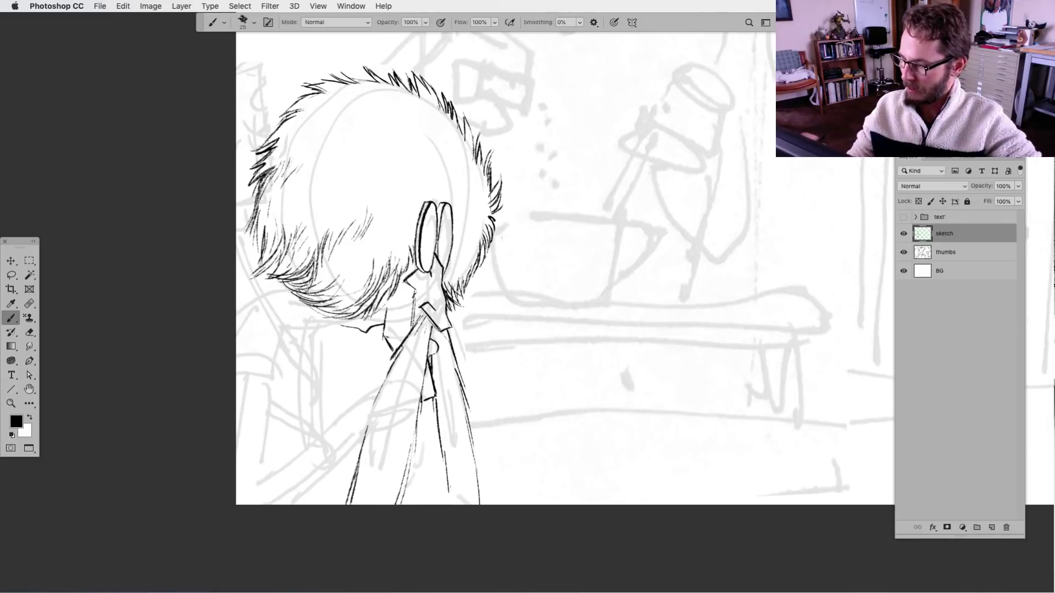
left_click_drag(316, 309, 353, 302)
left_click_drag(335, 315, 346, 307)
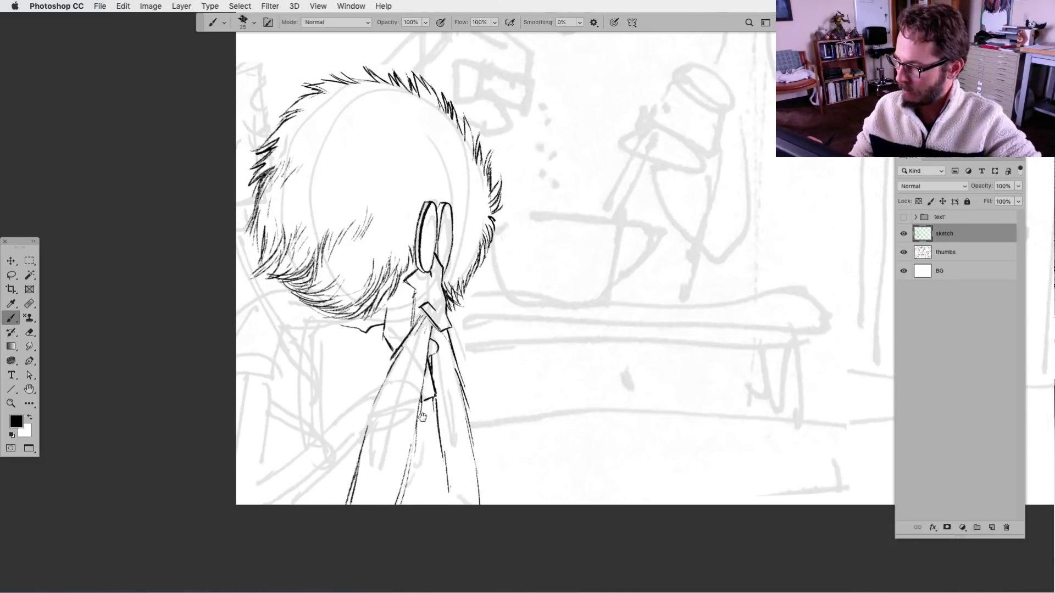
Draw a narrow double-lined band curving from the page's left edge below the hair down to a bent end over the torso.
scroll(423, 417, "down", 1)
scroll(423, 418, "left", 2)
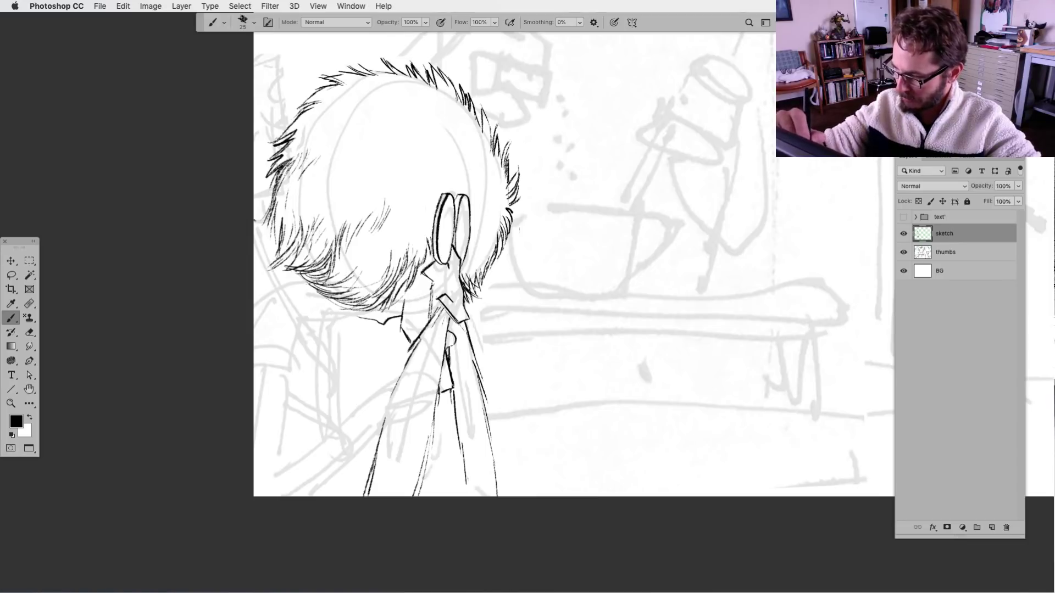
left_click_drag(254, 214, 294, 312)
left_click_drag(254, 234, 271, 283)
mouse_move(253, 236)
left_mouse_down()
mouse_move(278, 303)
mouse_move(317, 355)
left_mouse_up()
left_click_drag(283, 296, 337, 396)
mouse_move(307, 333)
left_mouse_down()
mouse_move(344, 383)
mouse_move(337, 405)
left_mouse_up()
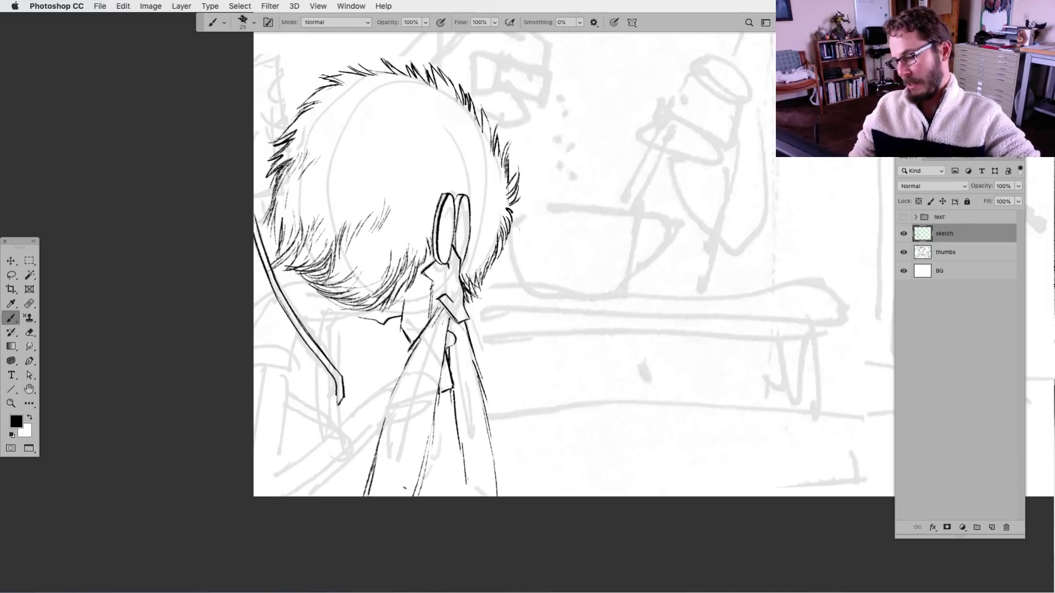
Draw a second, shorter curved double-lined band below the first and extend the upper band's bent end down to it.
left_click_drag(393, 479, 381, 467)
mouse_move(369, 416)
left_mouse_down()
mouse_move(368, 454)
mouse_move(399, 387)
left_mouse_up()
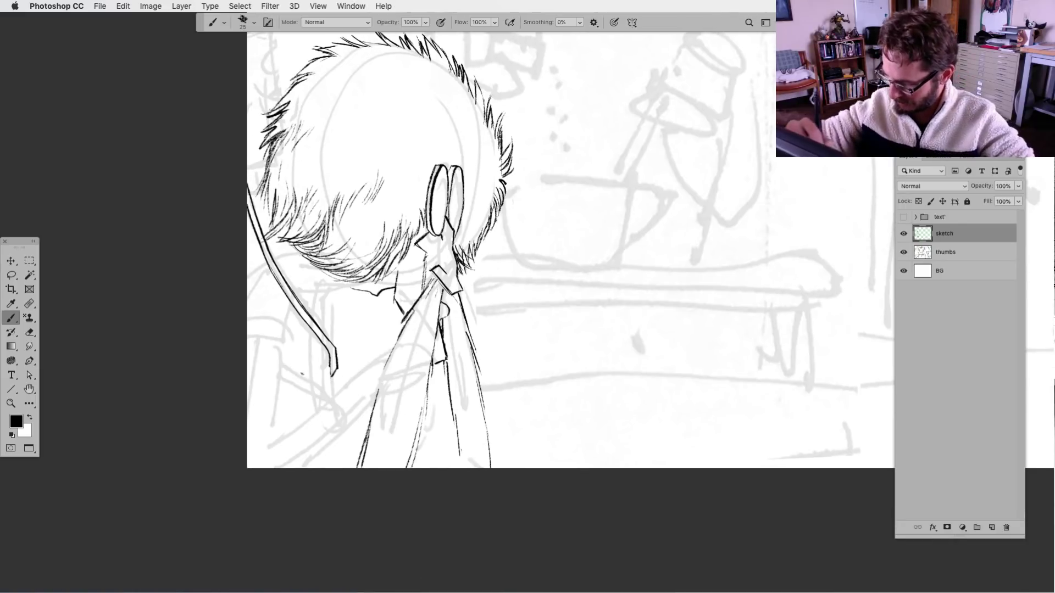
mouse_move(281, 365)
left_mouse_down()
mouse_move(322, 386)
mouse_move(346, 434)
left_mouse_up()
left_click_drag(282, 373, 347, 434)
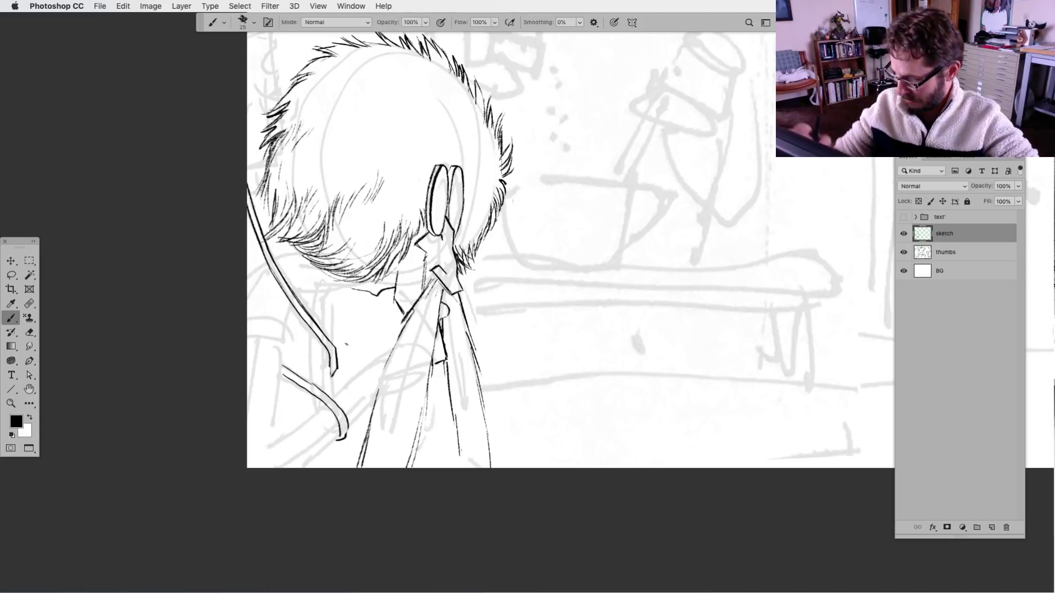
mouse_move(332, 367)
left_mouse_down()
mouse_move(312, 417)
mouse_move(324, 397)
left_mouse_up()
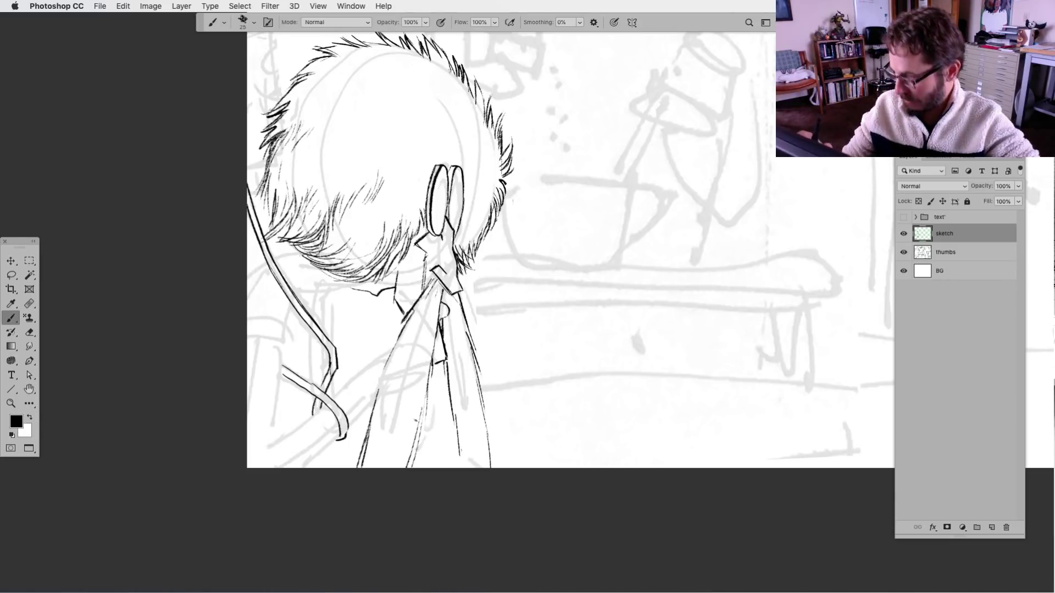
Draw a near-vertical line joining the two bands, delete the lower band's portion left of it, and return to the Brush.
scroll(417, 454, "up", 1)
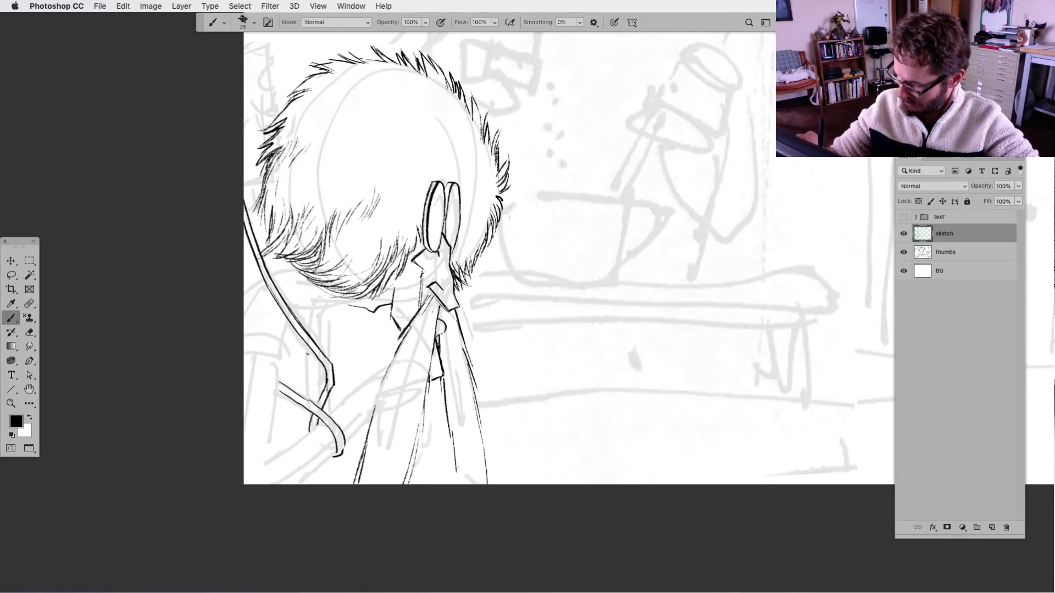
left_click_drag(309, 352, 301, 440)
key("l")
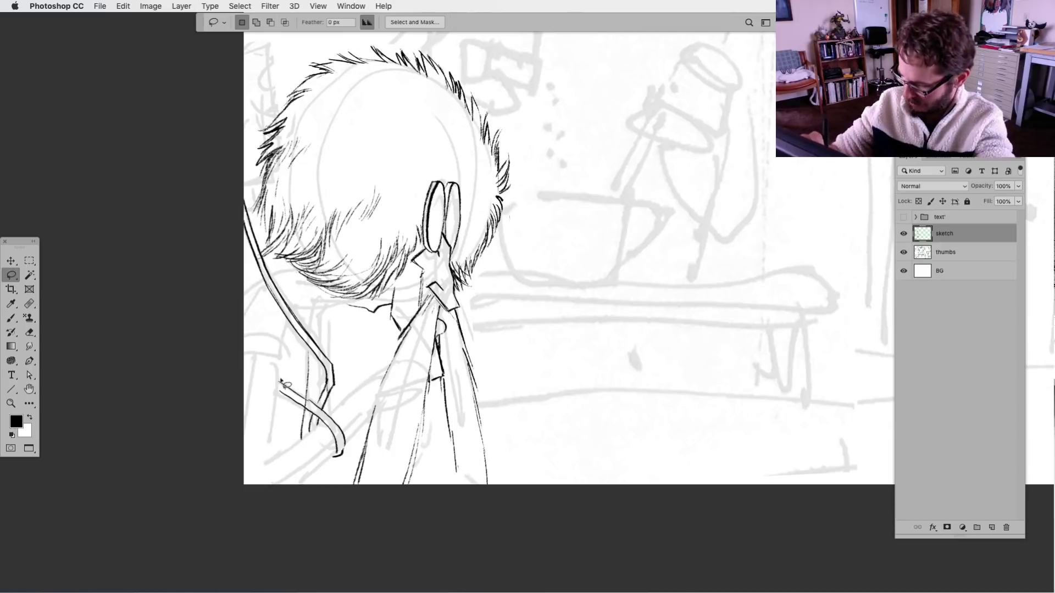
mouse_move(280, 381)
left_mouse_down()
mouse_move(294, 428)
mouse_move(312, 408)
mouse_move(282, 378)
left_mouse_up()
key("Delete")
key("ctrl+d")
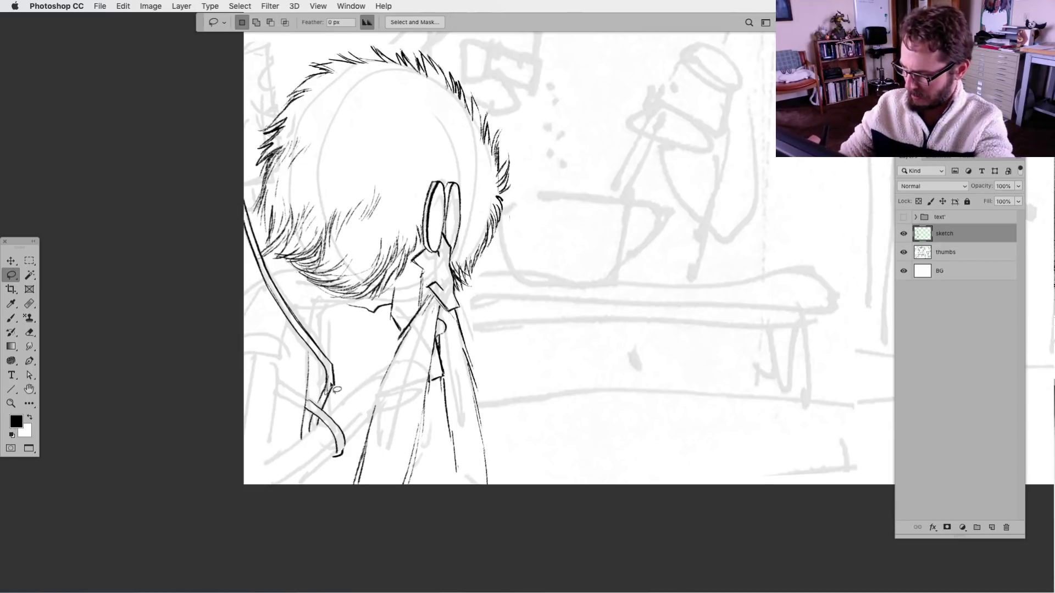
left_click(11, 318)
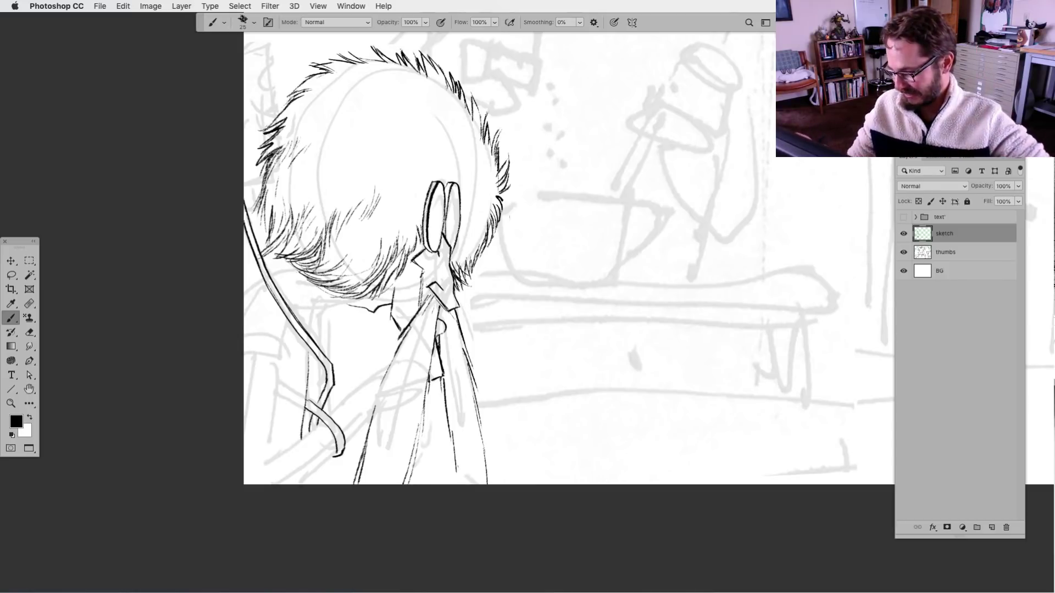
Draw the left side of the collar, the pointed lapel and the long vertical coat folds, clean up the overlap, and return to the Brush.
left_click_drag(465, 406, 458, 429)
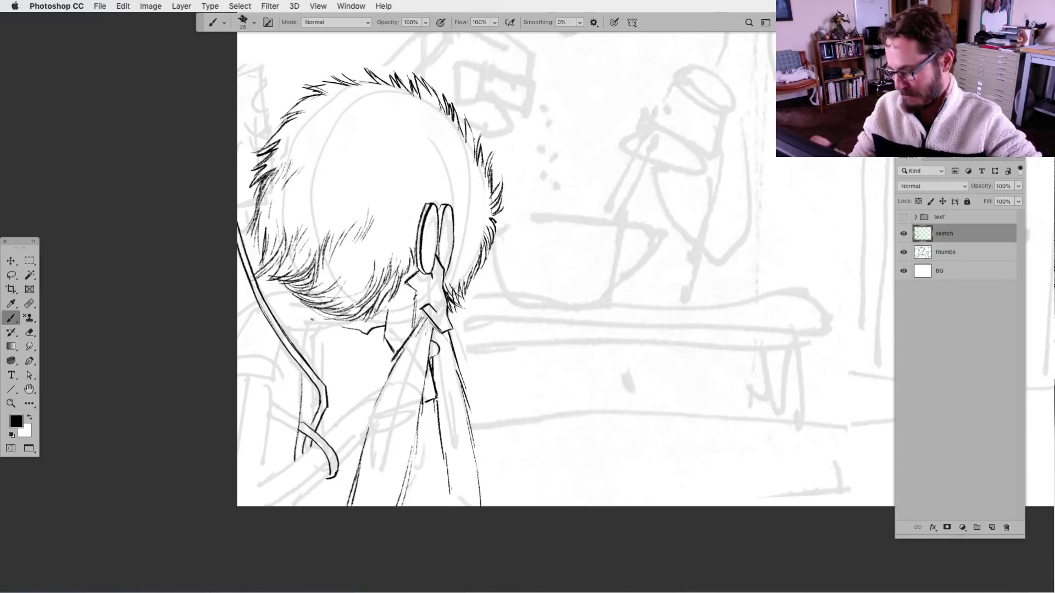
mouse_move(345, 328)
left_mouse_down()
mouse_move(326, 324)
mouse_move(302, 358)
left_mouse_up()
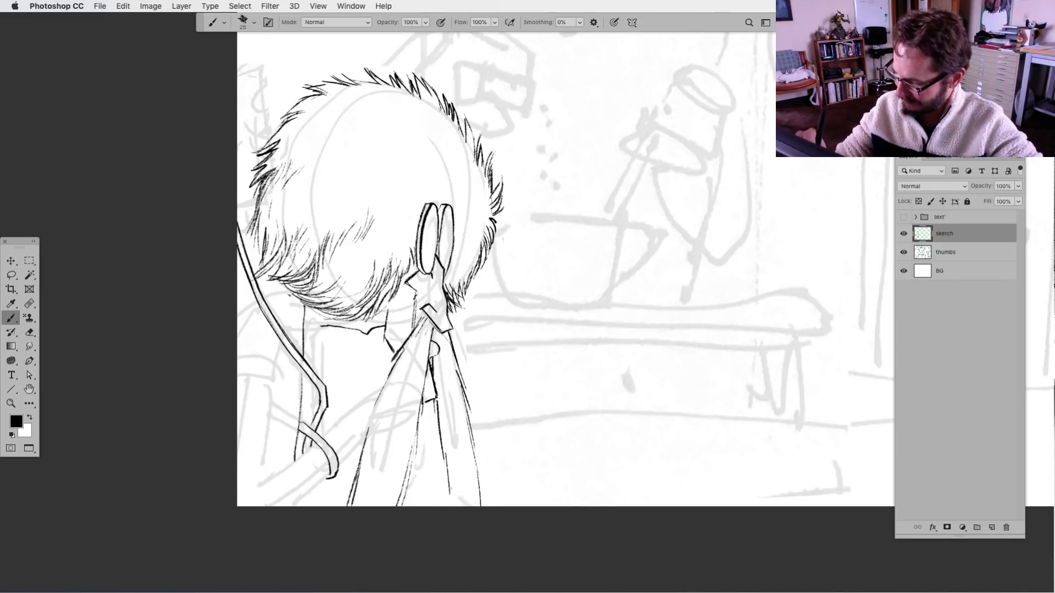
mouse_move(289, 288)
left_mouse_down()
mouse_move(261, 333)
mouse_move(285, 351)
mouse_move(281, 466)
left_mouse_up()
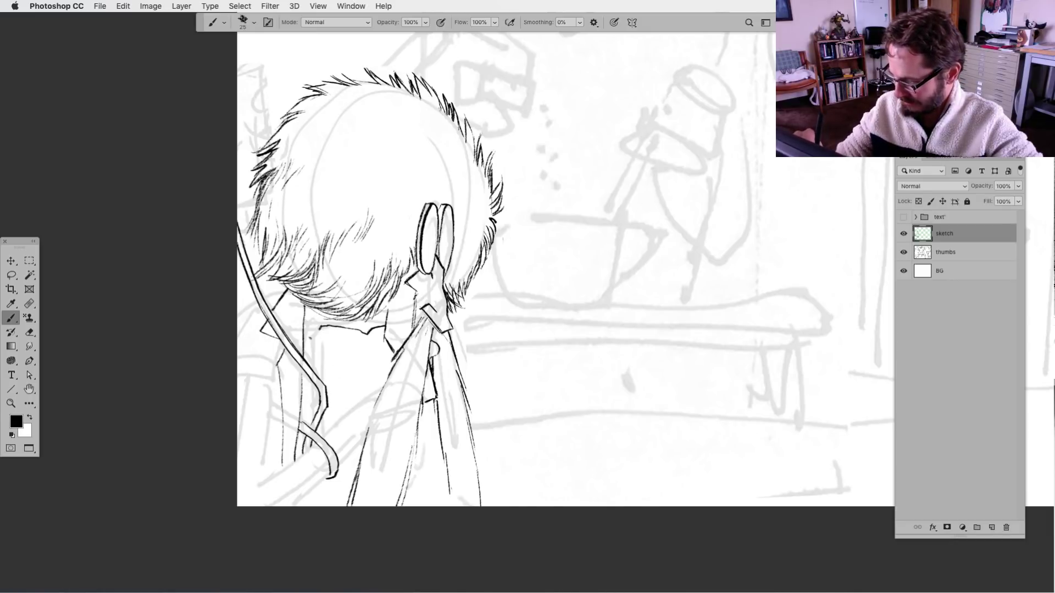
mouse_move(320, 327)
left_mouse_down()
mouse_move(302, 343)
mouse_move(314, 349)
mouse_move(315, 373)
left_mouse_up()
mouse_move(319, 332)
left_mouse_down()
mouse_move(338, 363)
mouse_move(323, 433)
left_mouse_up()
left_click_drag(316, 381, 312, 419)
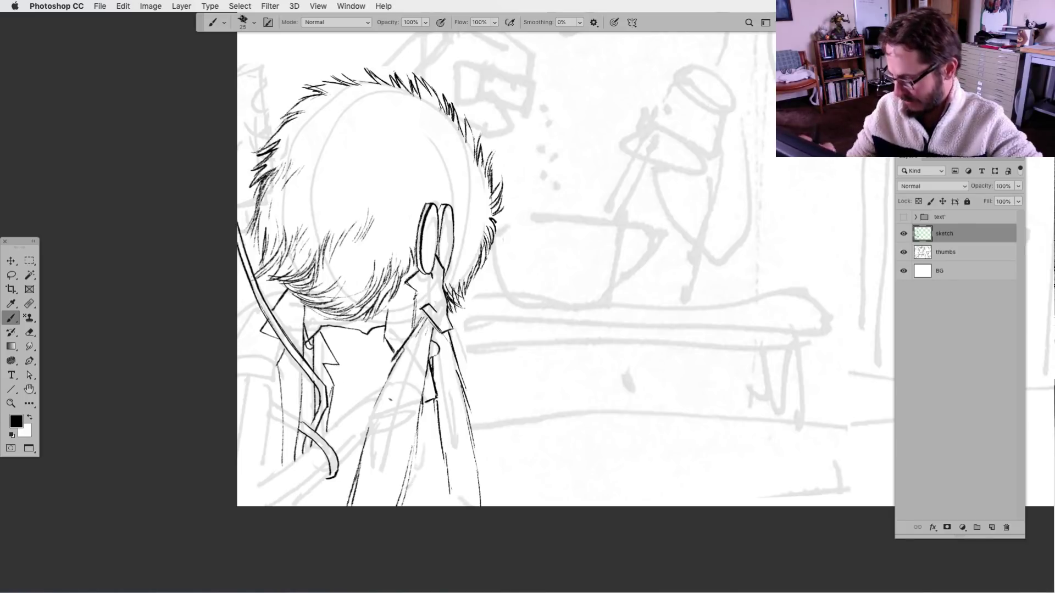
left_click(11, 275)
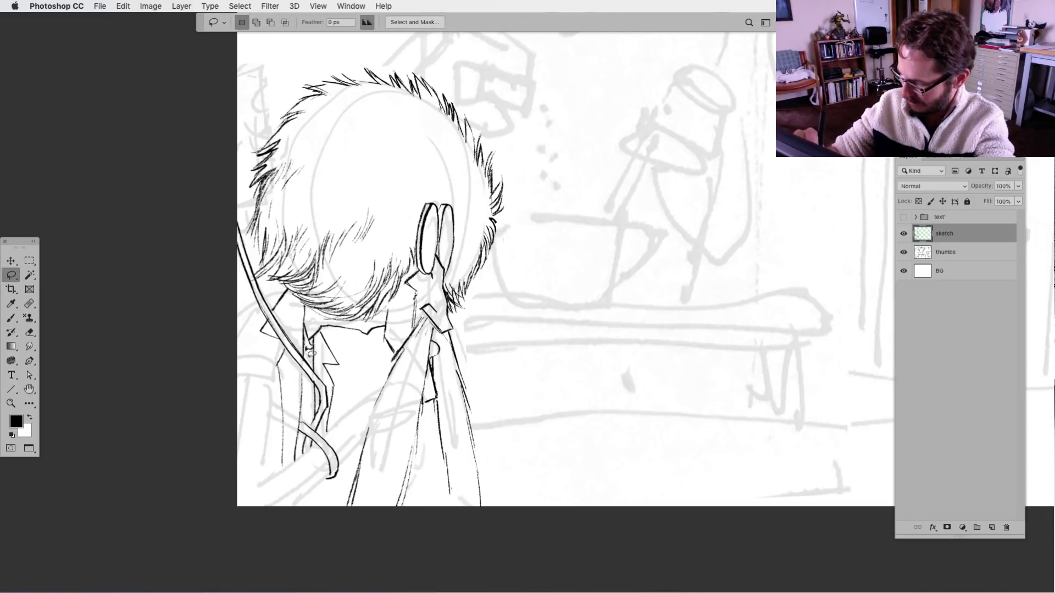
left_click(11, 318)
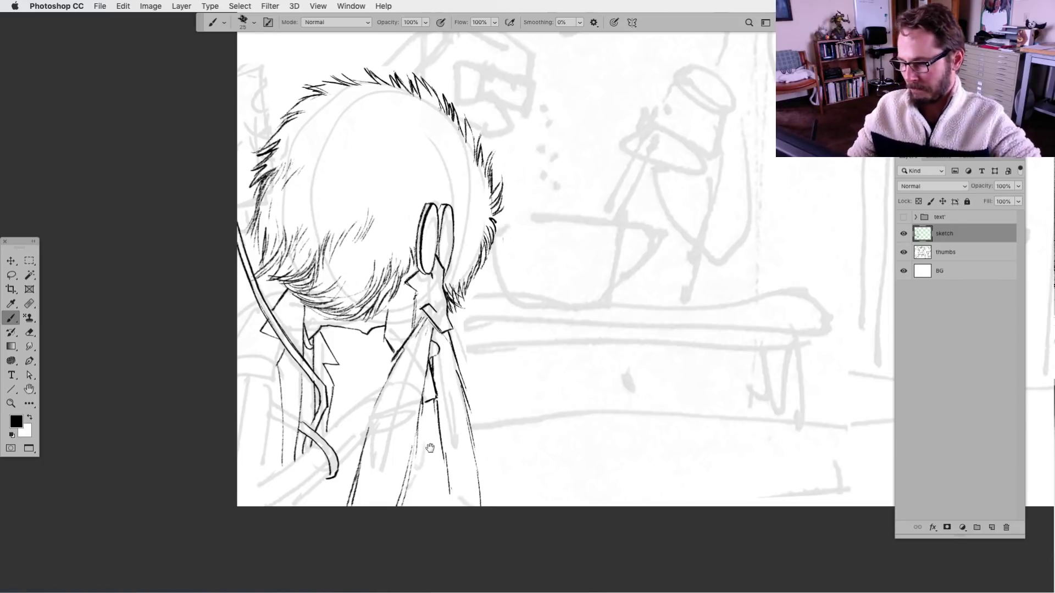
Hide the interface panels to review the sketched figure unobstructed.
left_click_drag(431, 462, 415, 478)
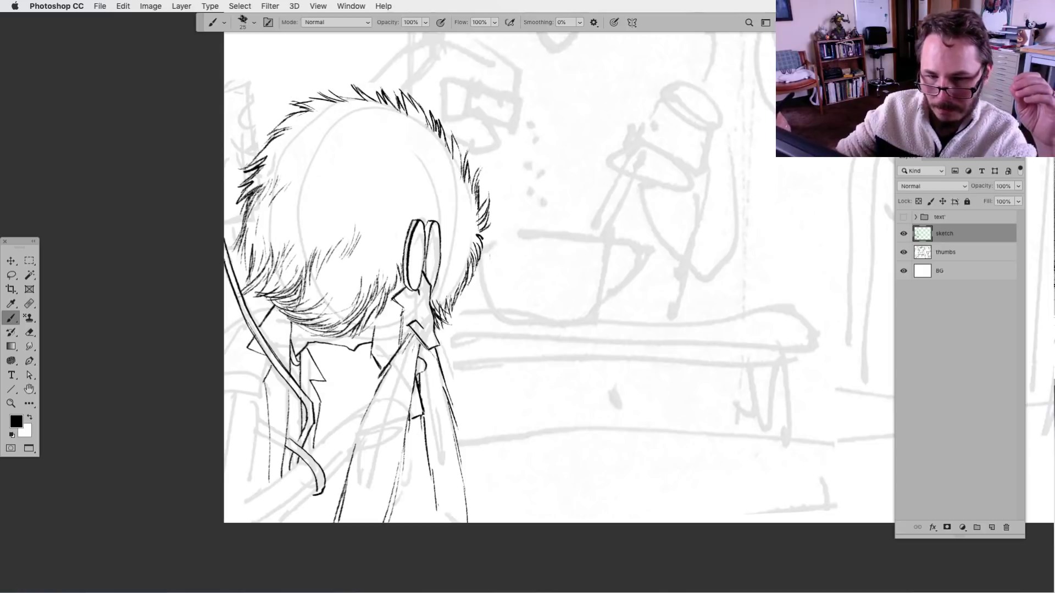
key("Tab")
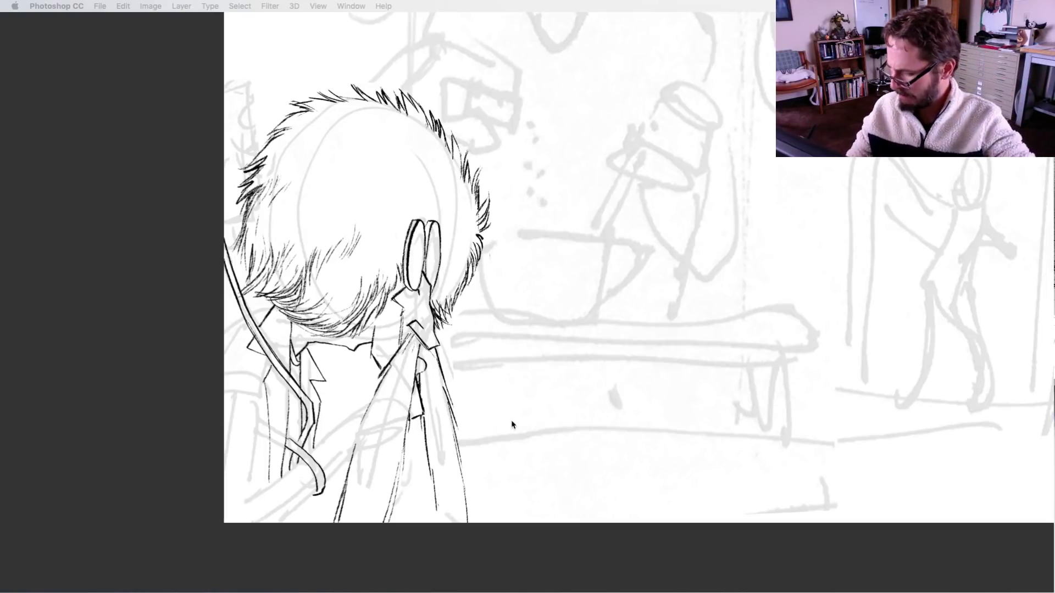
key("Tab")
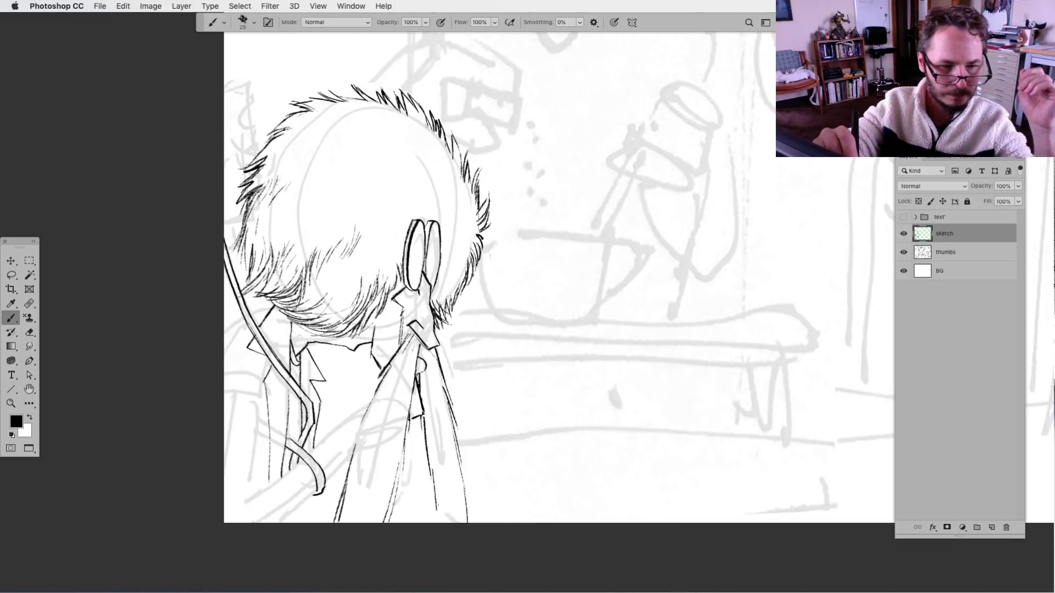
key("Tab")
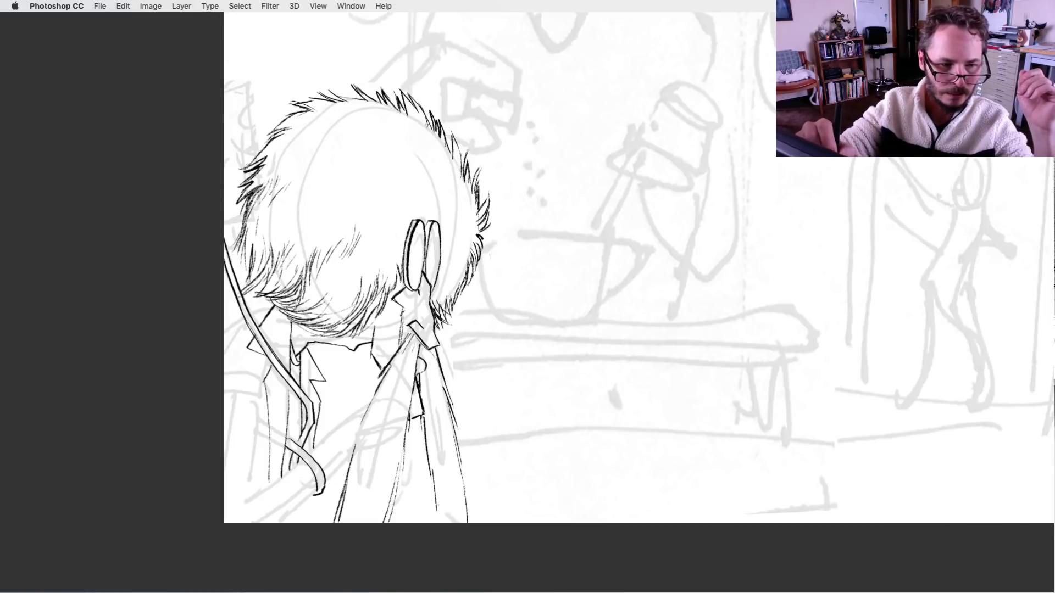
Switch to the Phobos Revisited script in Scrivener, collapse Chapter 2 and Chapter 3 in the outline, and open Chapter 1.
key("super+Tab")
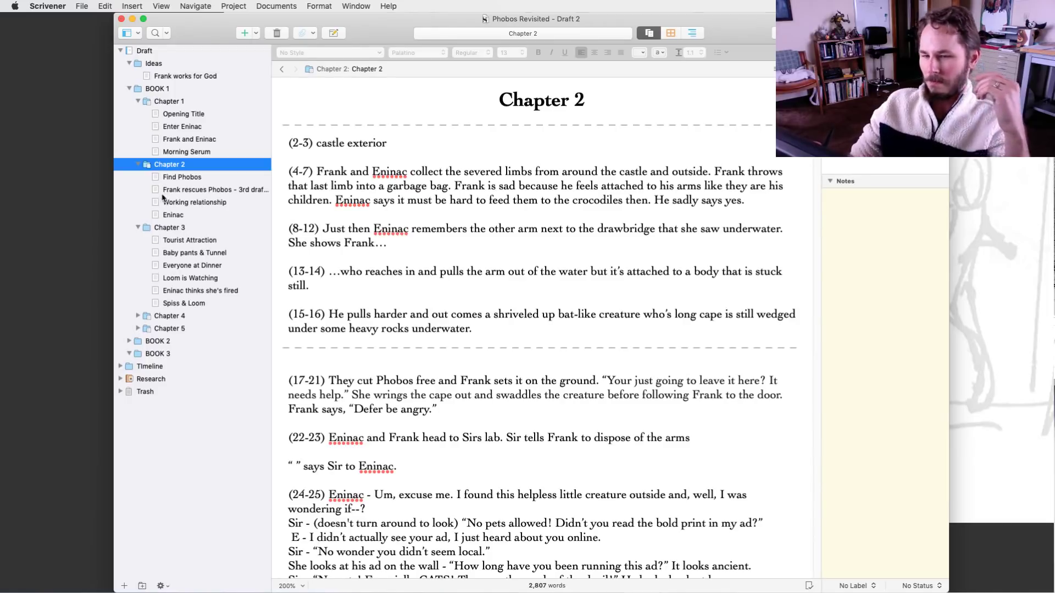
left_click(138, 228)
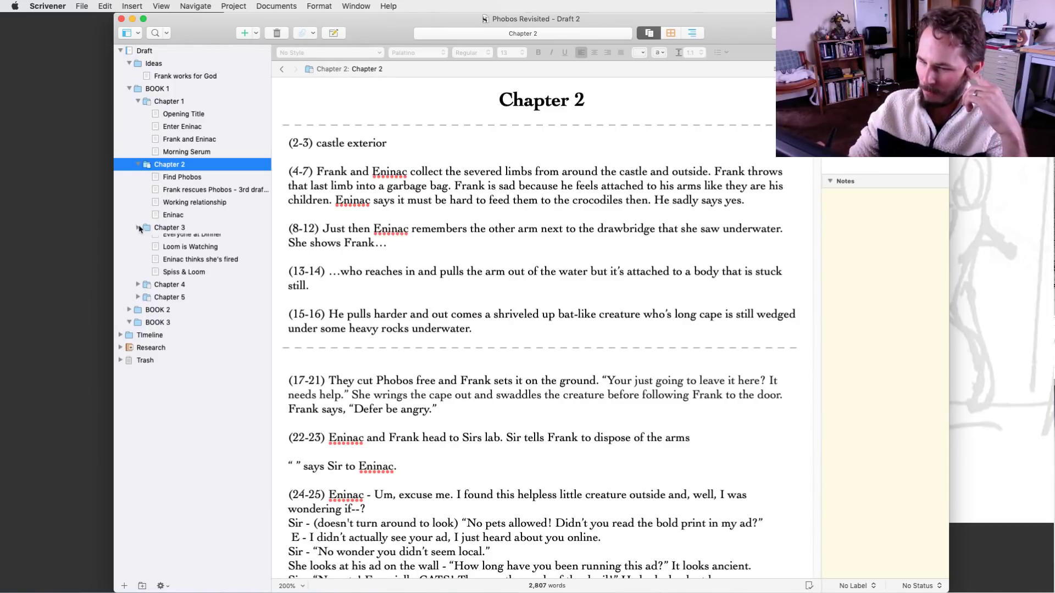
left_click(138, 165)
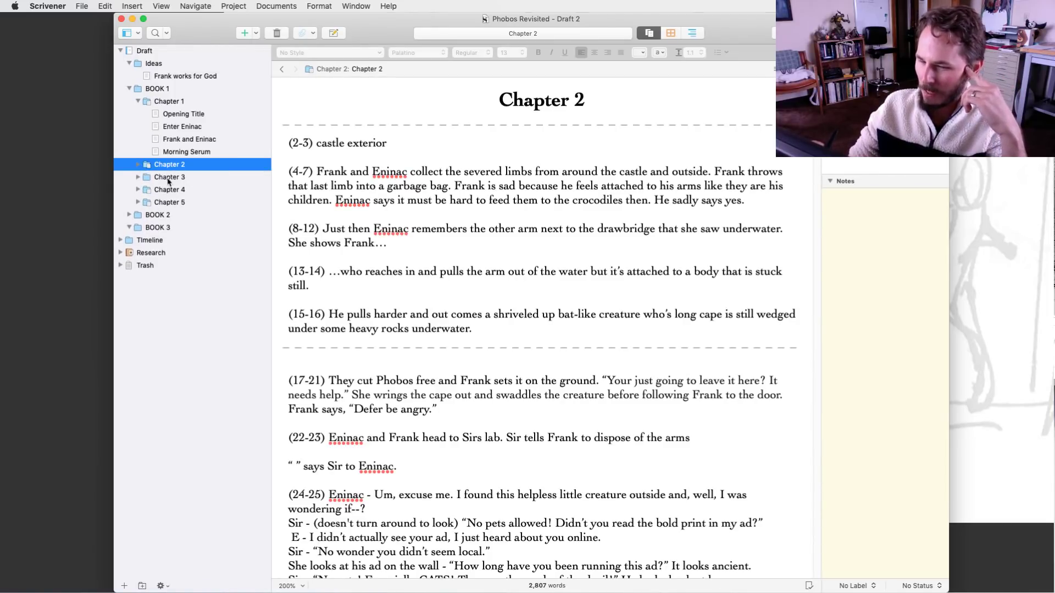
left_click(168, 105)
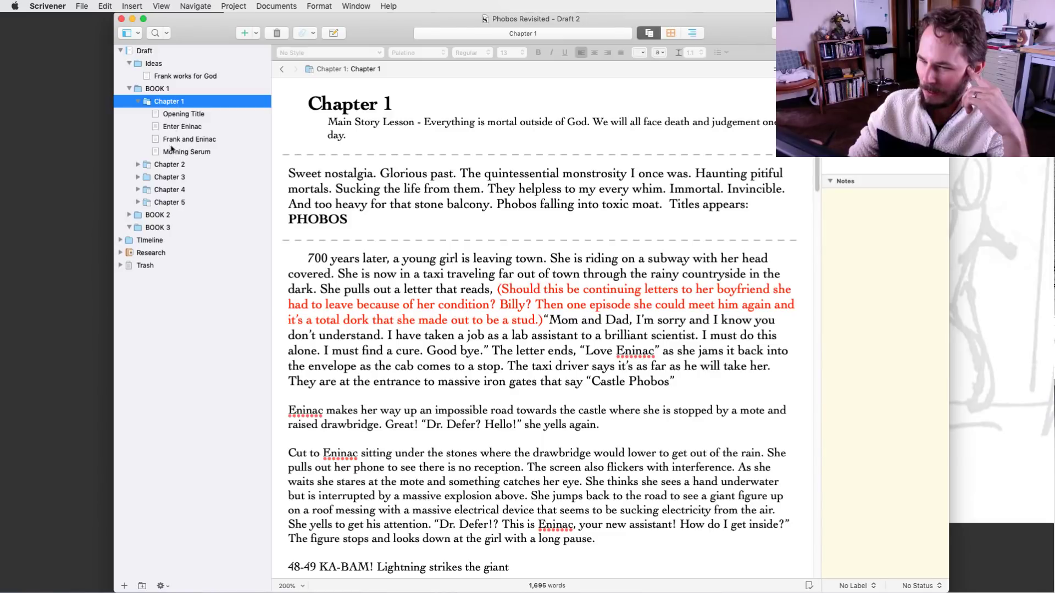
Expand Chapter 2, check its Working relationship scene, and return to the full chapter text.
left_click(162, 167)
left_click(137, 165)
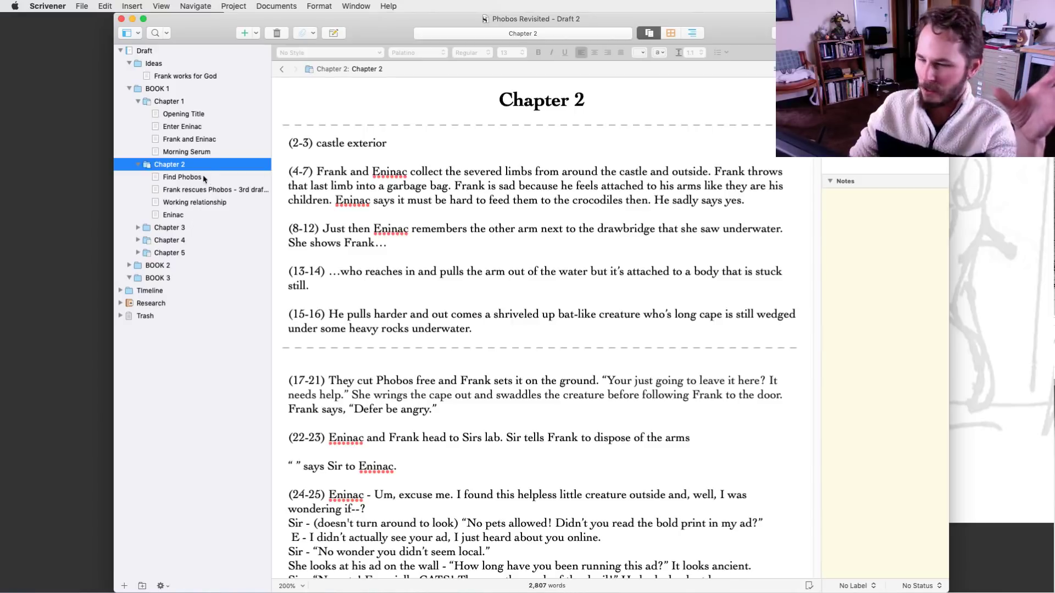
left_click(184, 203)
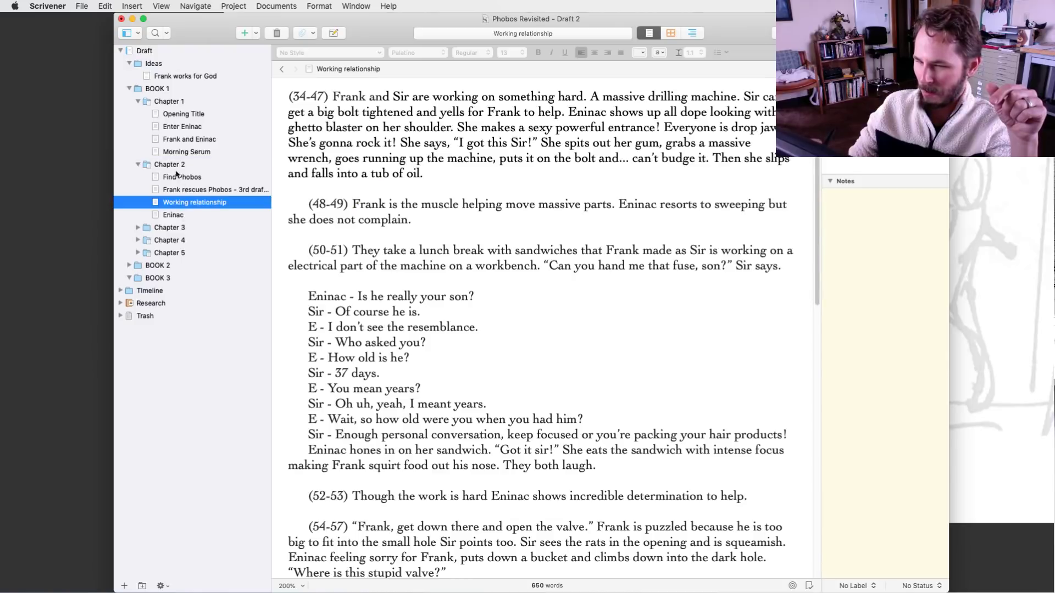
left_click(174, 166)
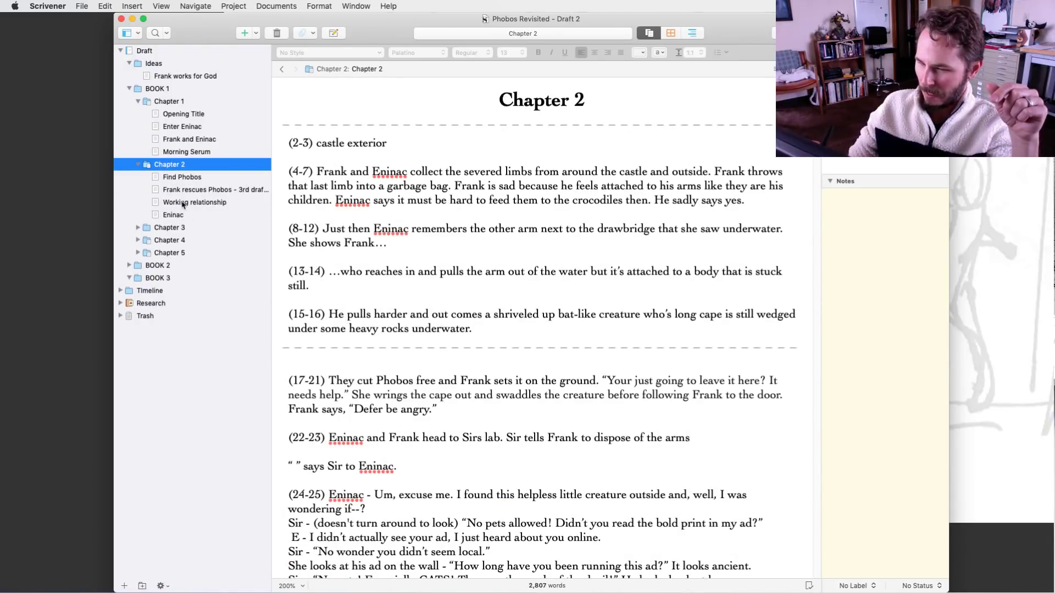
Expand Chapter 3, Chapter 4 and Chapter 5 in the outline to review their scenes, and collapse Chapter 5 and Chapter 4 again.
left_click(139, 230)
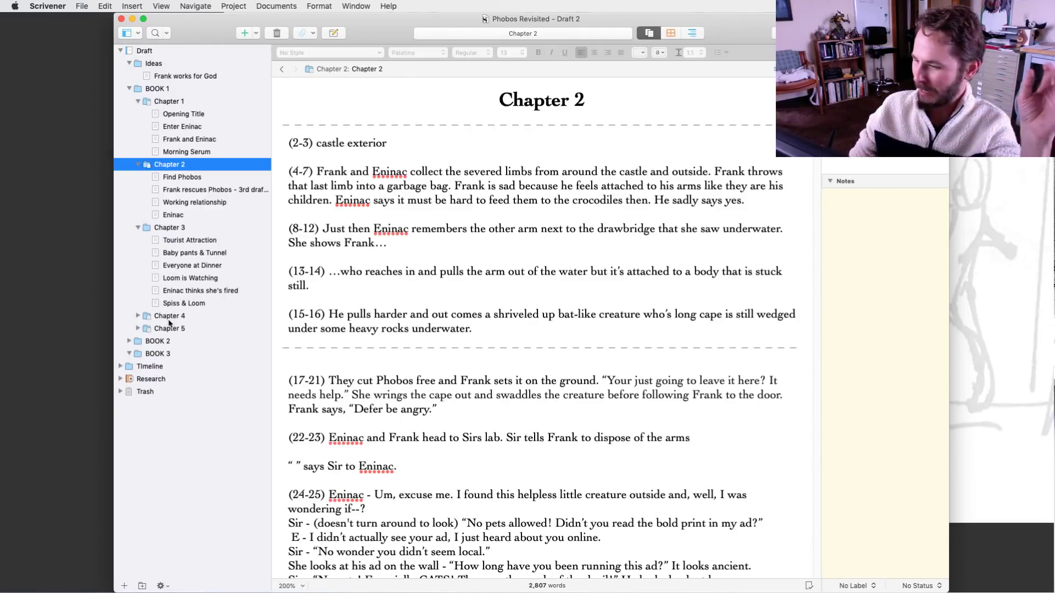
left_click(138, 316)
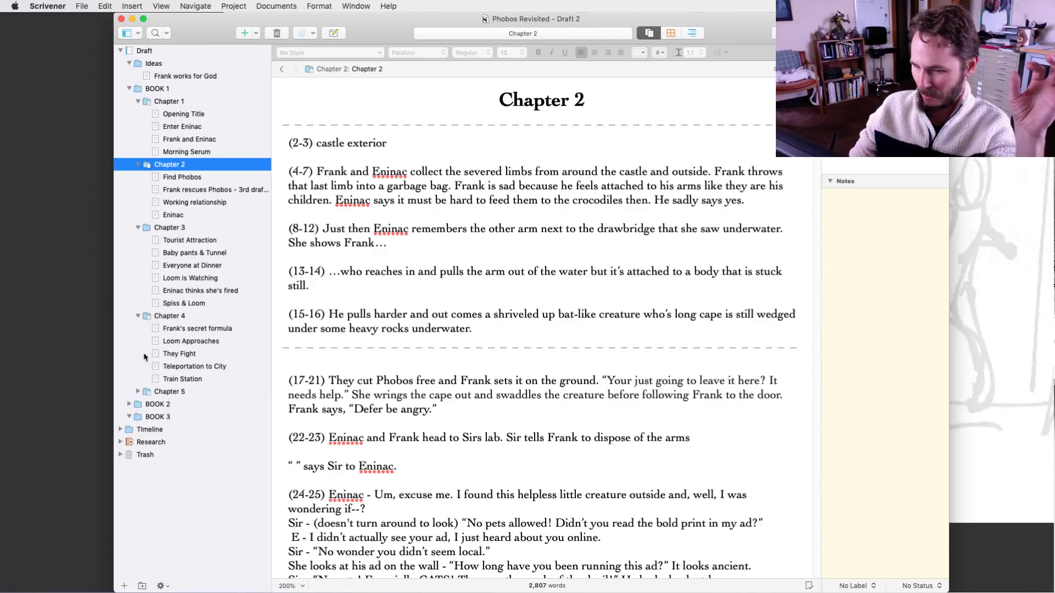
left_click(138, 391)
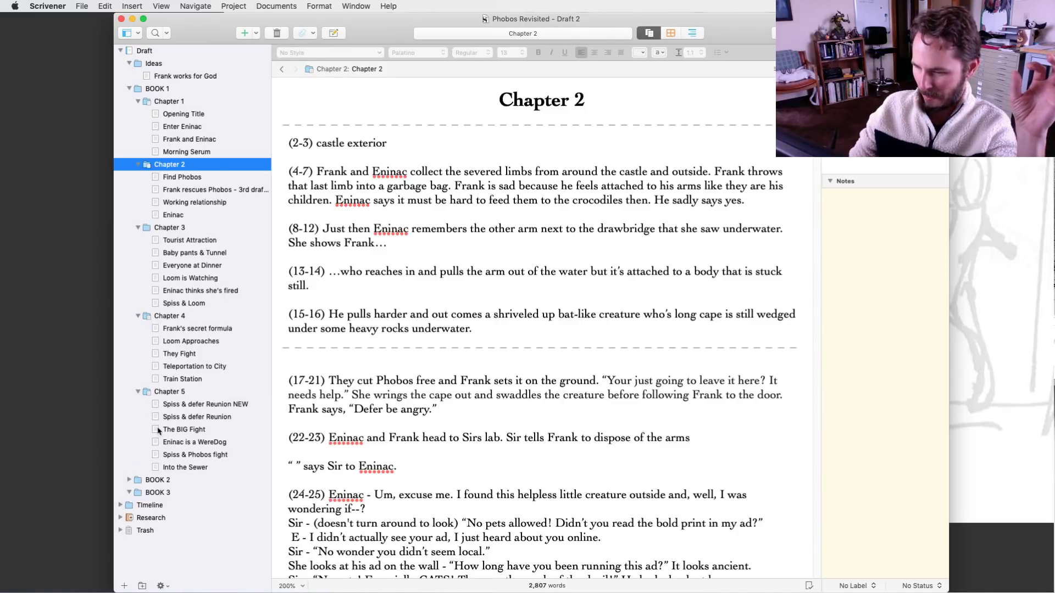
left_click(138, 392)
left_click(138, 316)
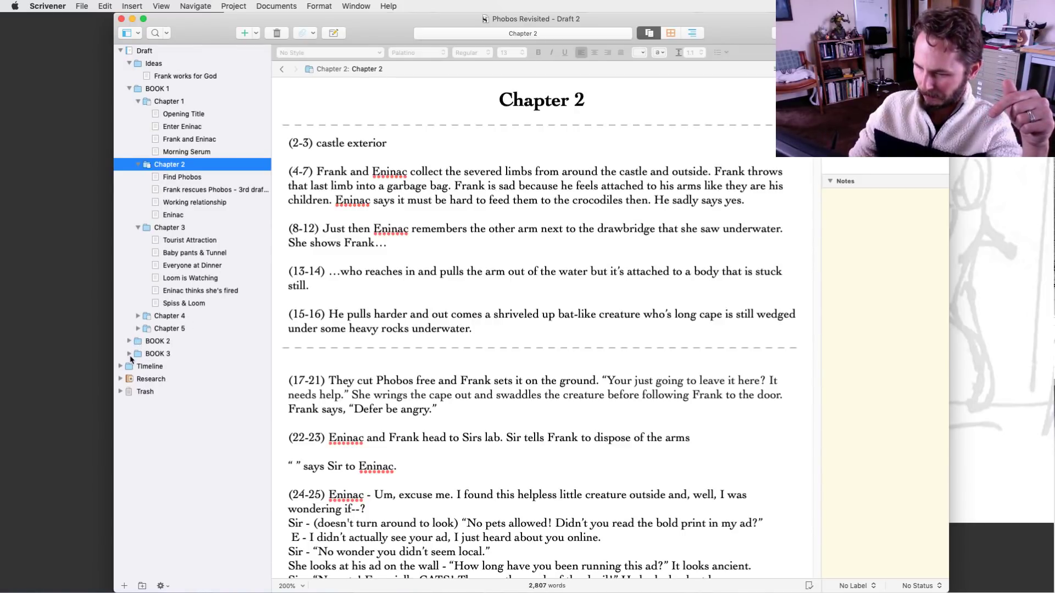
Expand BOOK 2 in the outline to review its chapters, collapse it again, and check BOOK 3.
left_click(129, 342)
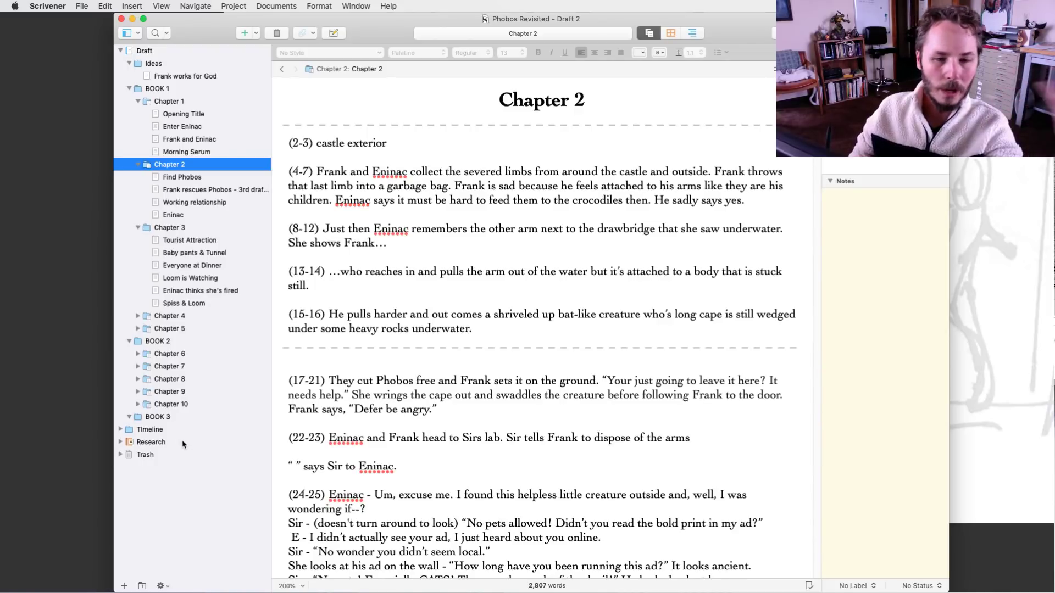
left_click(130, 342)
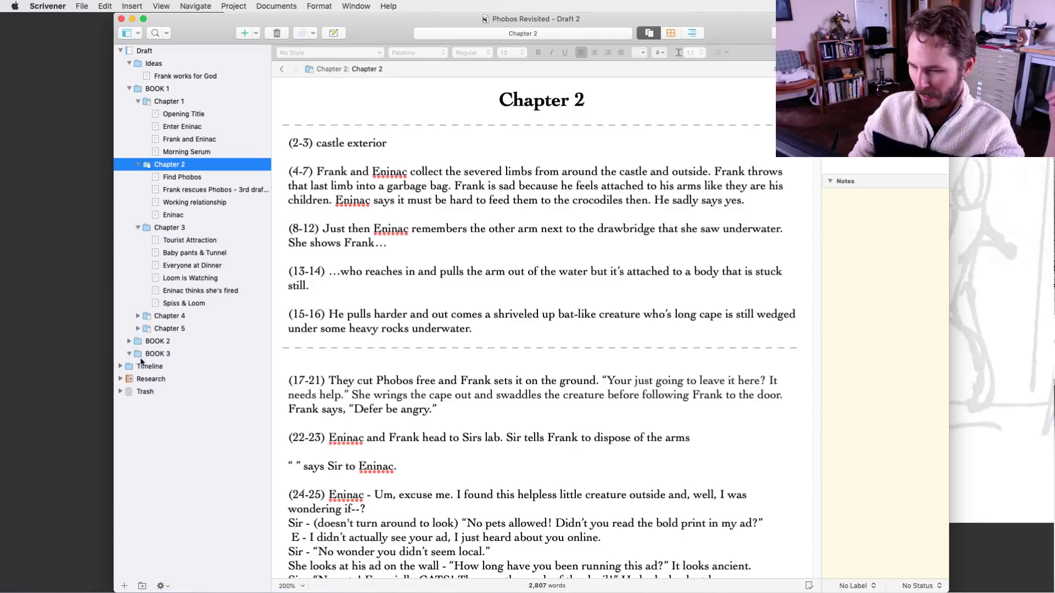
left_click(129, 354)
left_click(129, 354)
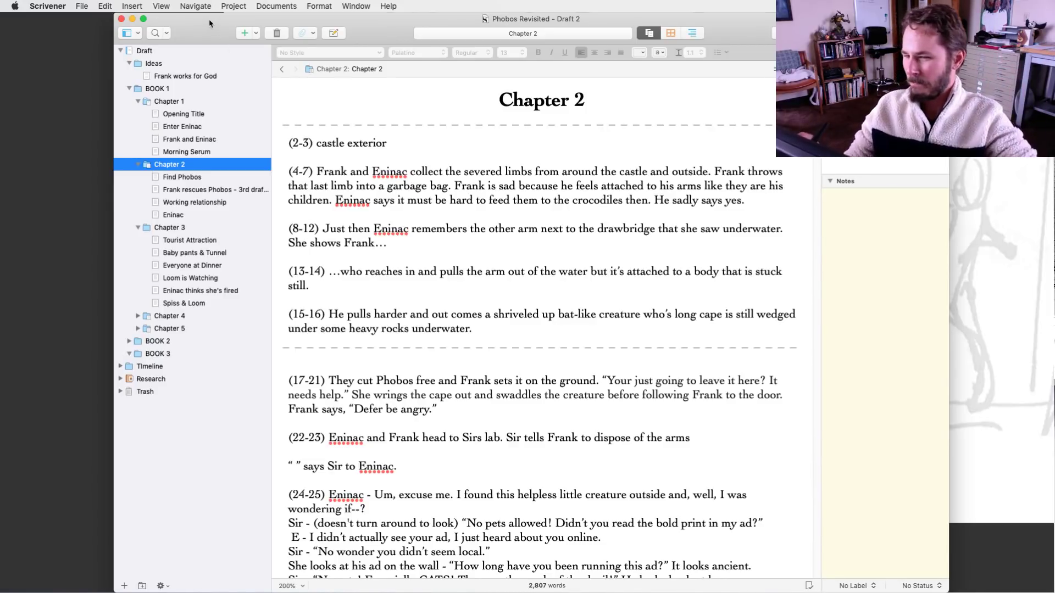
Minimize the script window and switch back to the comic page sketch in Photoshop.
left_click_drag(211, 24, 210, 24)
left_click(131, 19)
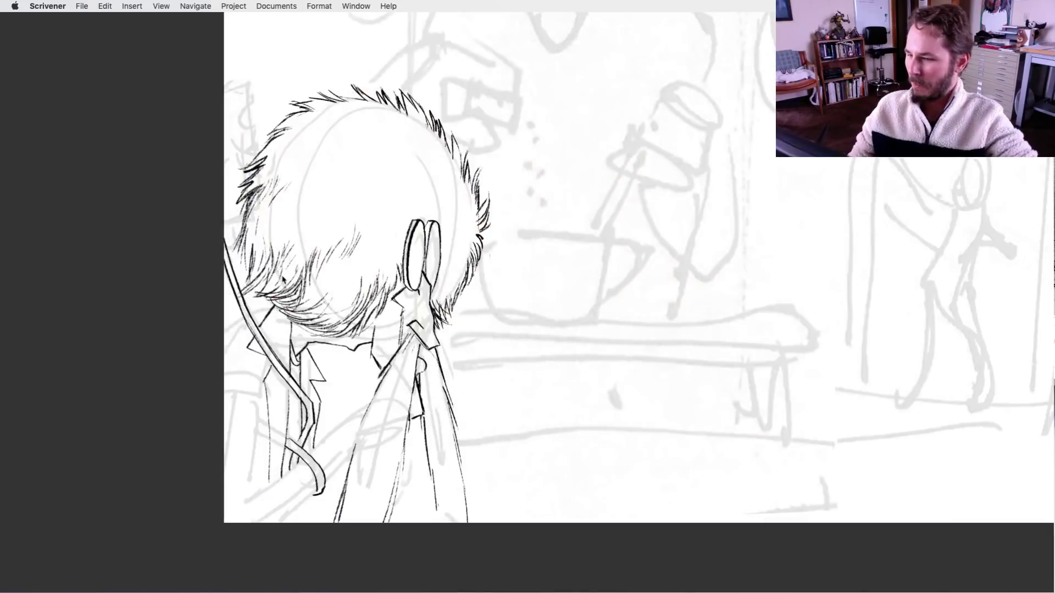
left_click(522, 391)
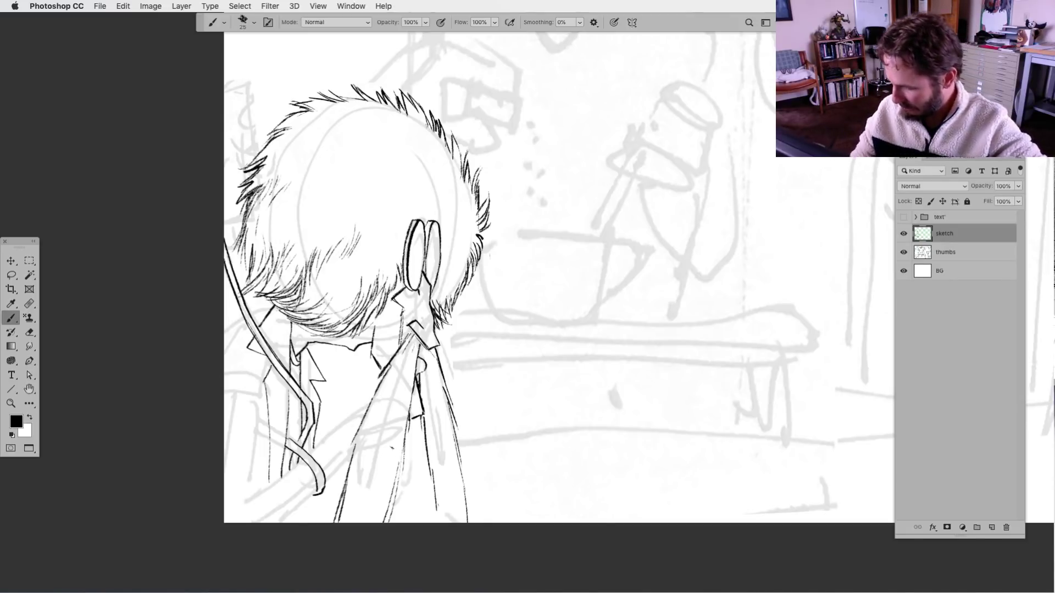
scroll(494, 275, "up", 4)
scroll(494, 275, "right", 2)
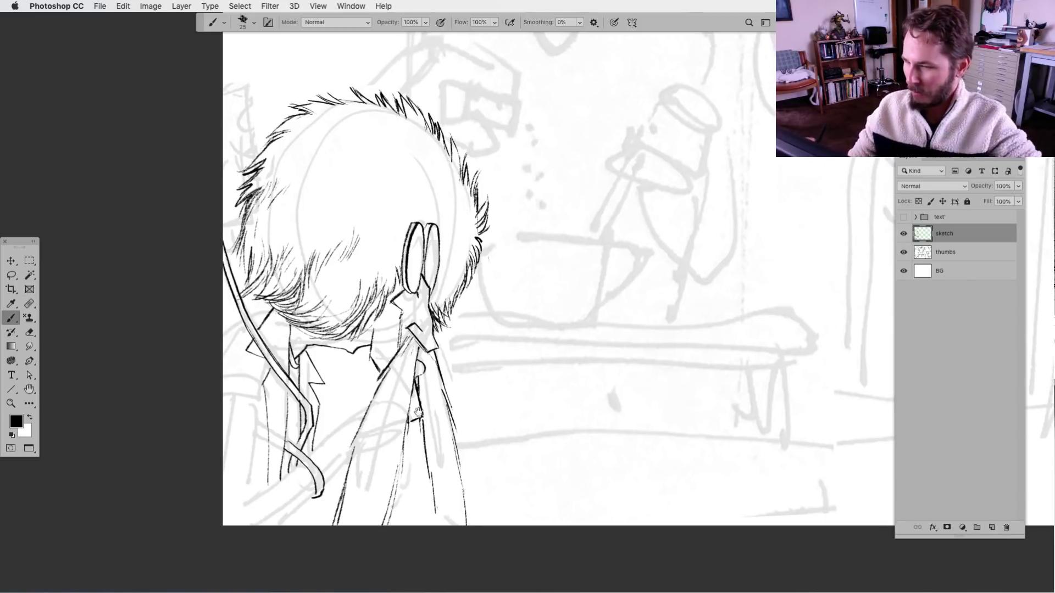
Touch up the hair strokes along the left side of the large head with the Lasso and Brush.
left_click_drag(222, 250, 212, 279)
left_click_drag(223, 254, 212, 275)
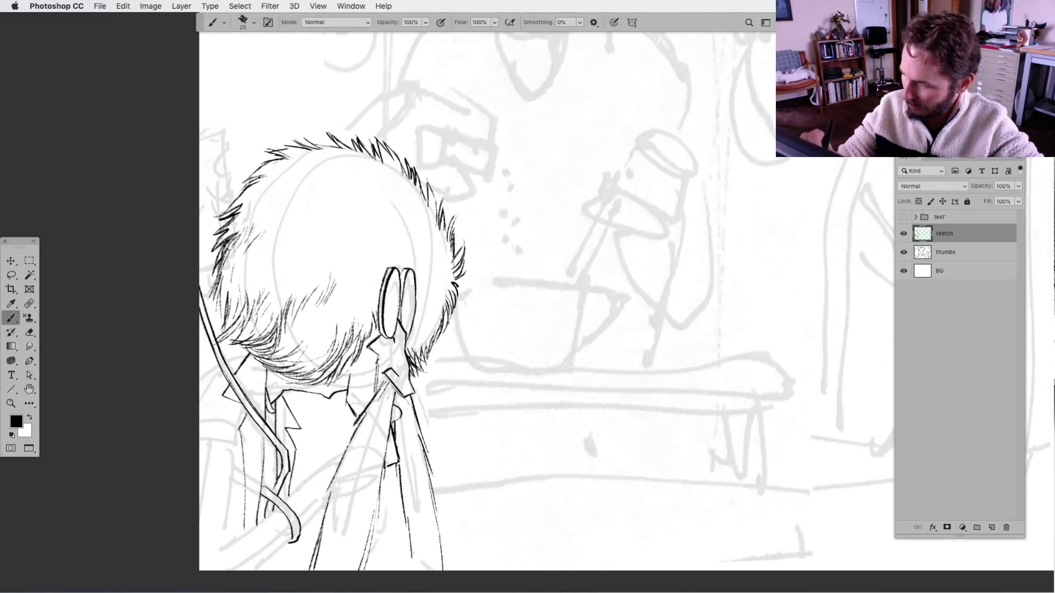
key("l")
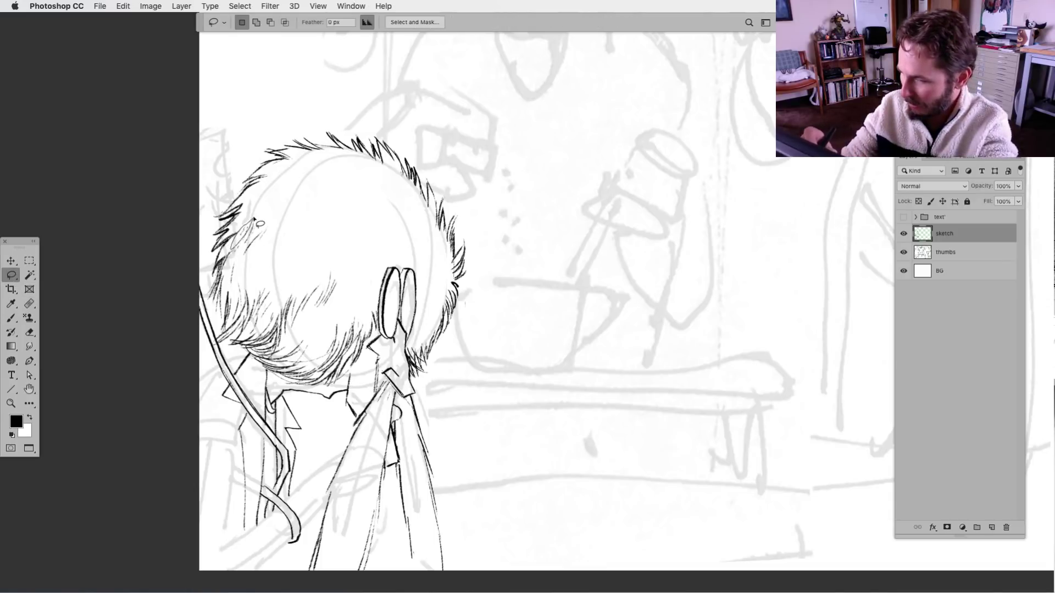
key("b")
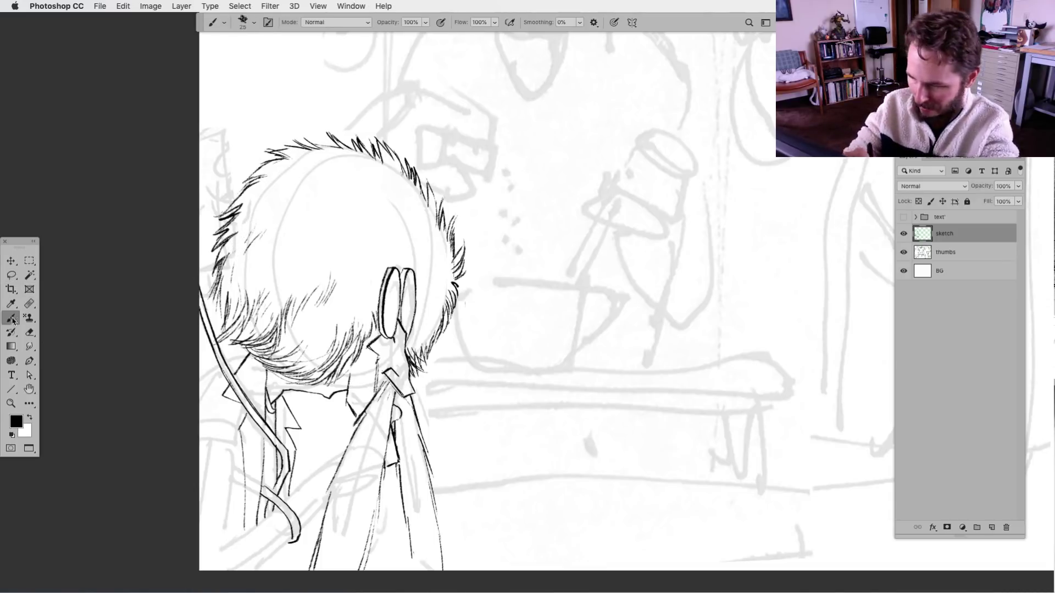
left_click_drag(220, 261, 268, 216)
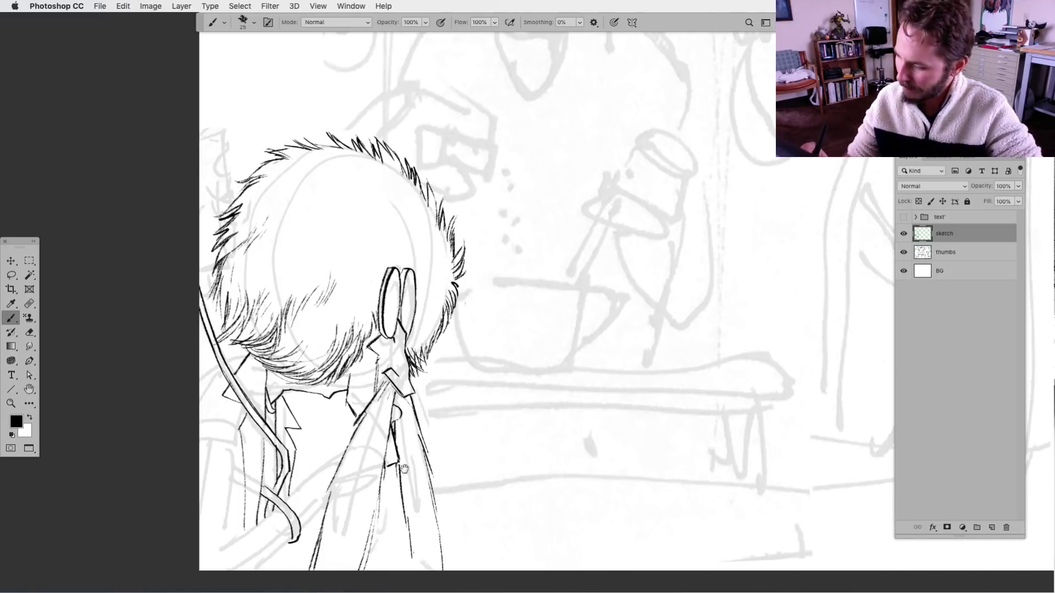
Draw the shoulder line from the collar to the page's left edge, plus the armpit creases and long coat edge beneath it.
left_click_drag(494, 330, 503, 292)
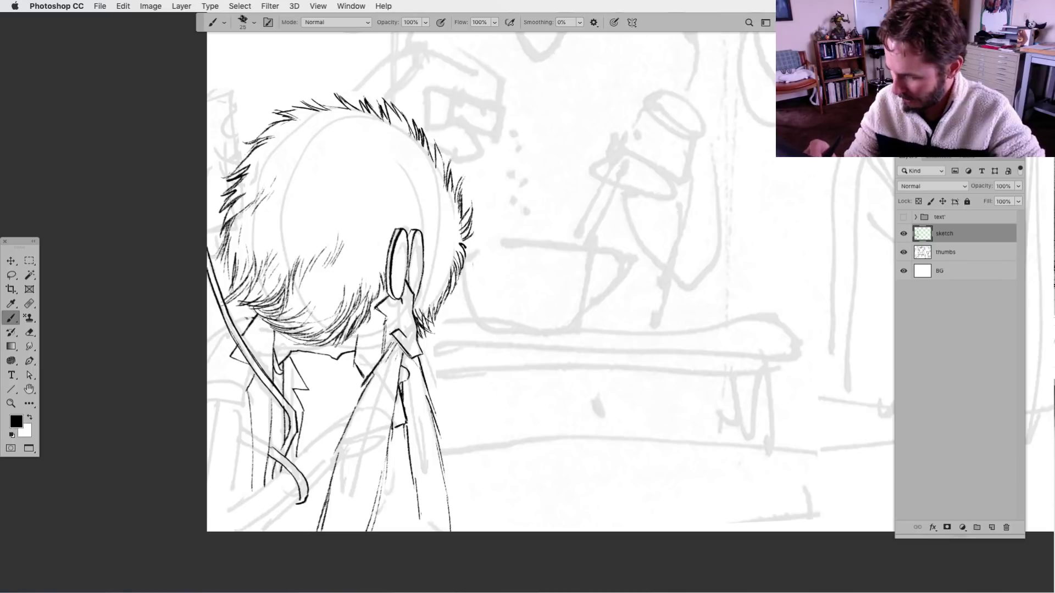
left_click_drag(254, 317, 207, 341)
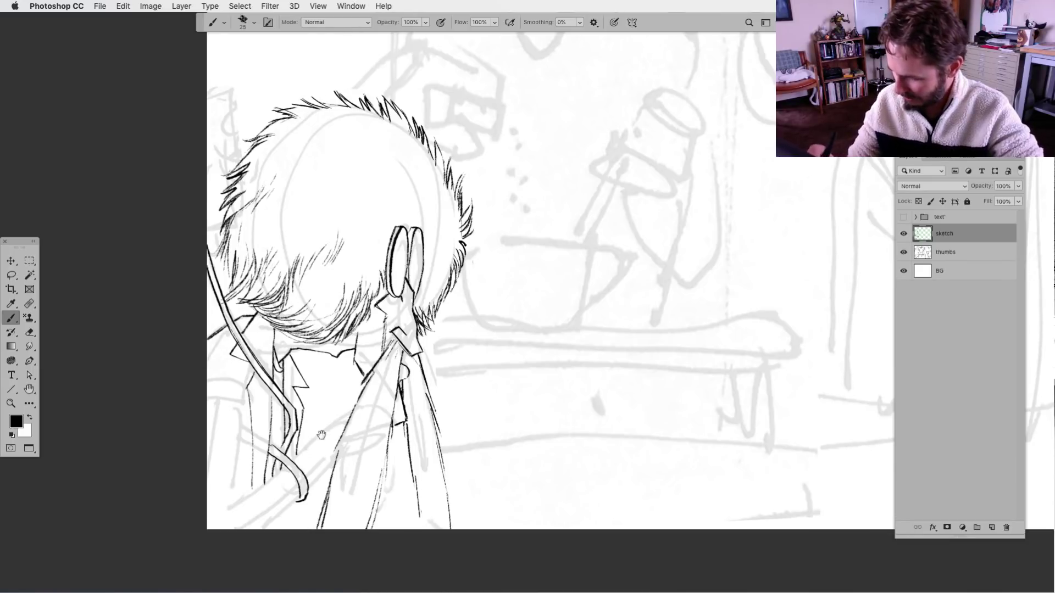
scroll(549, 280, "down", 2)
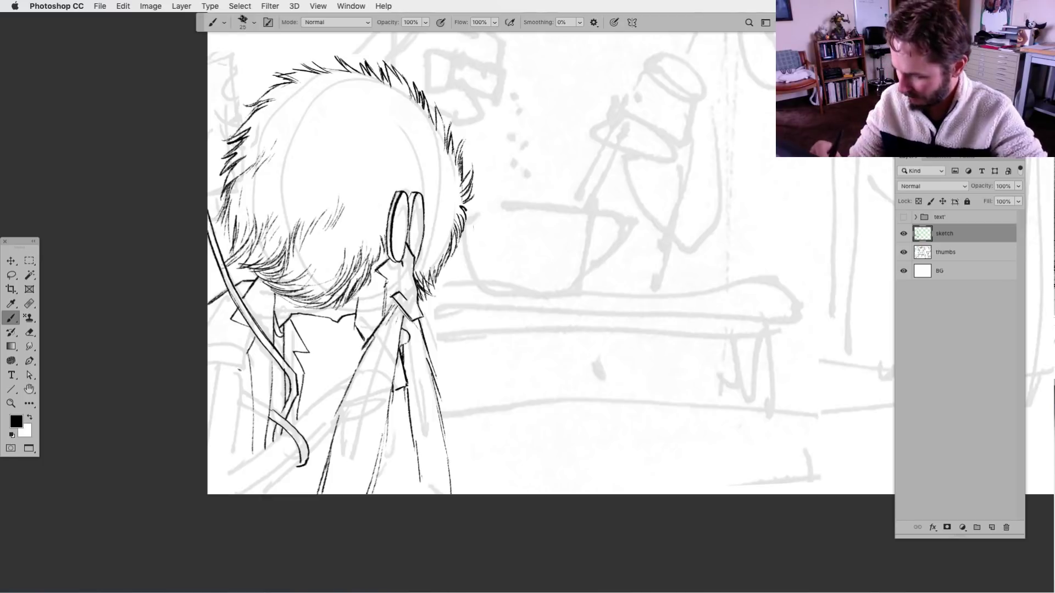
left_click_drag(239, 329, 219, 331)
mouse_move(244, 331)
left_mouse_down()
mouse_move(236, 361)
mouse_move(220, 345)
left_mouse_up()
mouse_move(242, 342)
left_mouse_down()
mouse_move(212, 369)
mouse_move(236, 413)
left_mouse_up()
left_click_drag(246, 366, 227, 467)
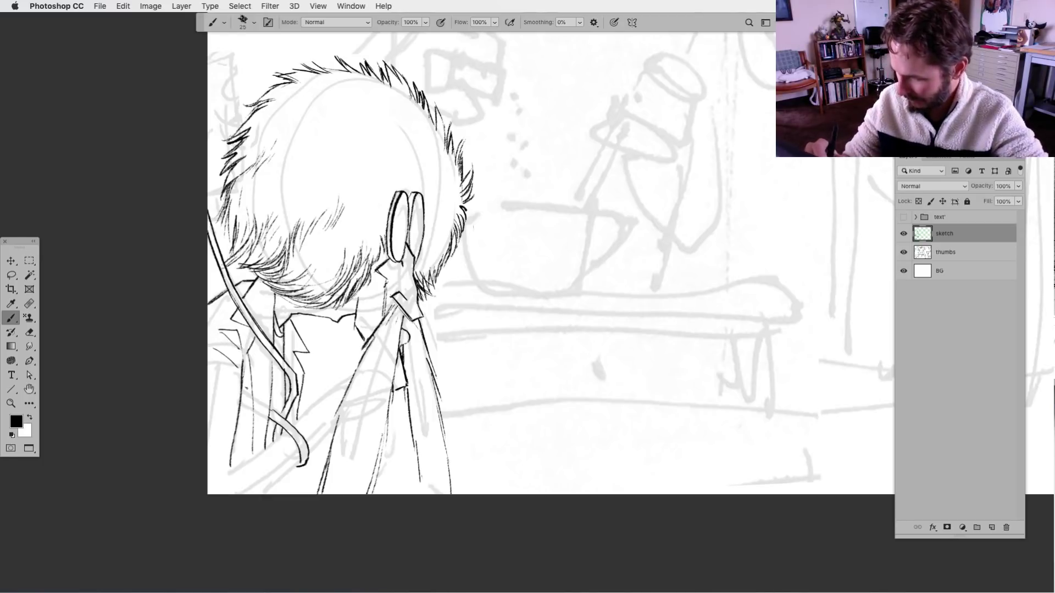
left_click_drag(243, 365, 235, 382)
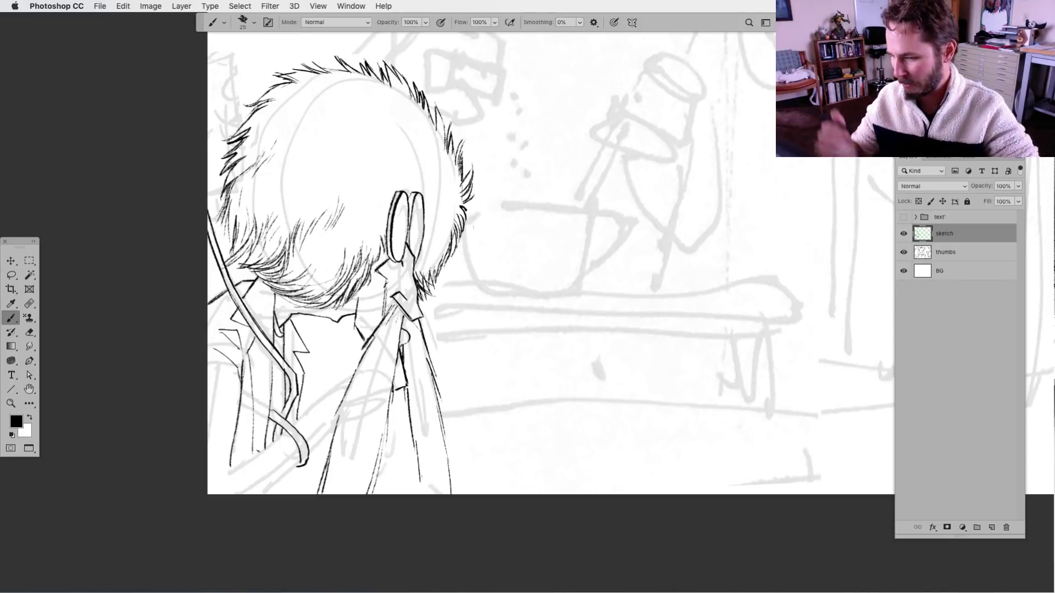
Return to the Brush and add short, rough fold strokes to the upper edge of the coat's right side below the collar.
key("l")
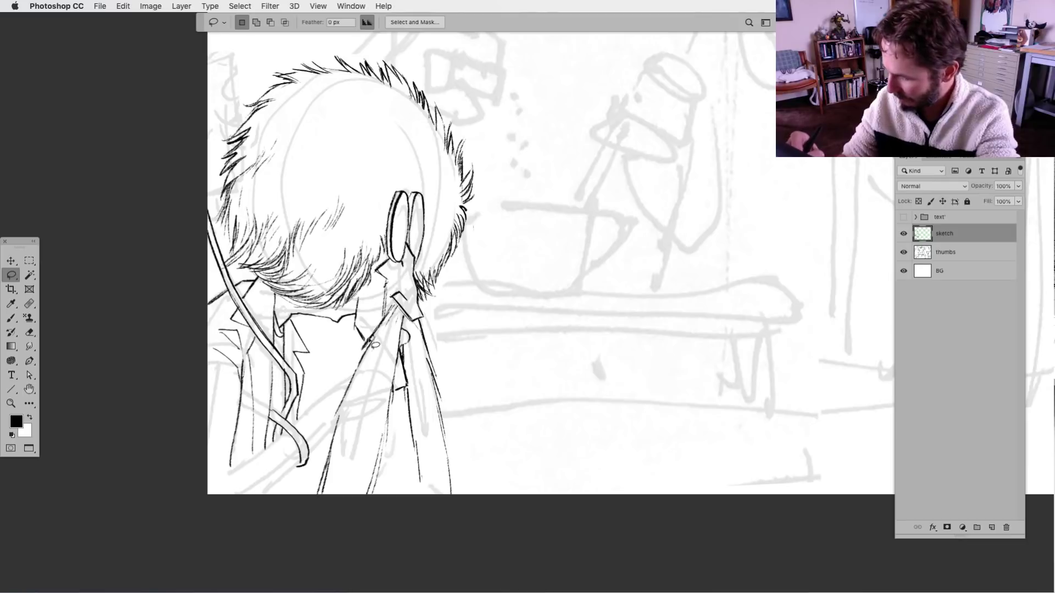
left_click(11, 317)
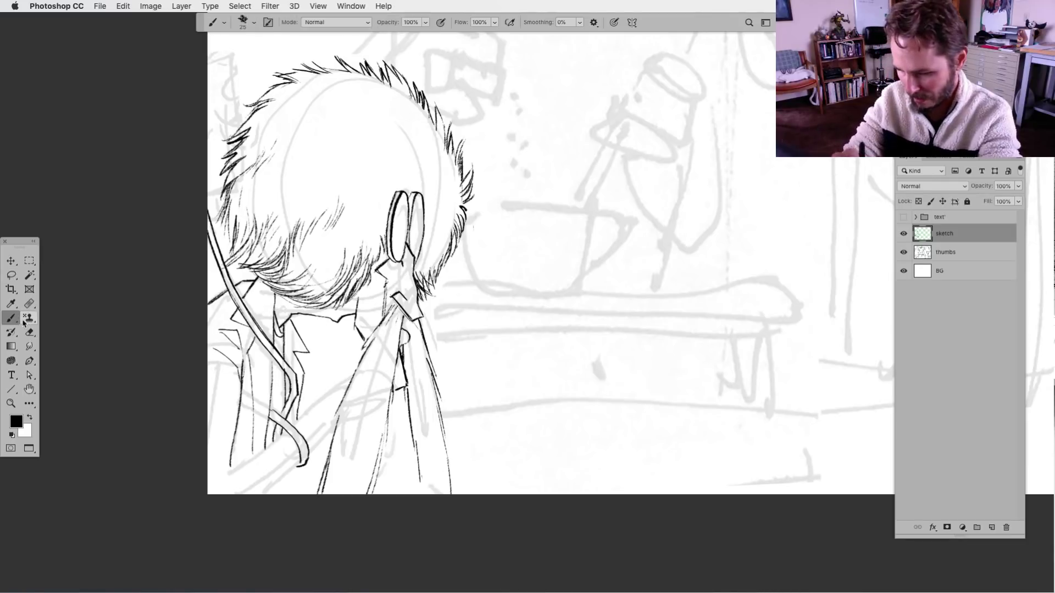
left_click_drag(380, 324, 352, 357)
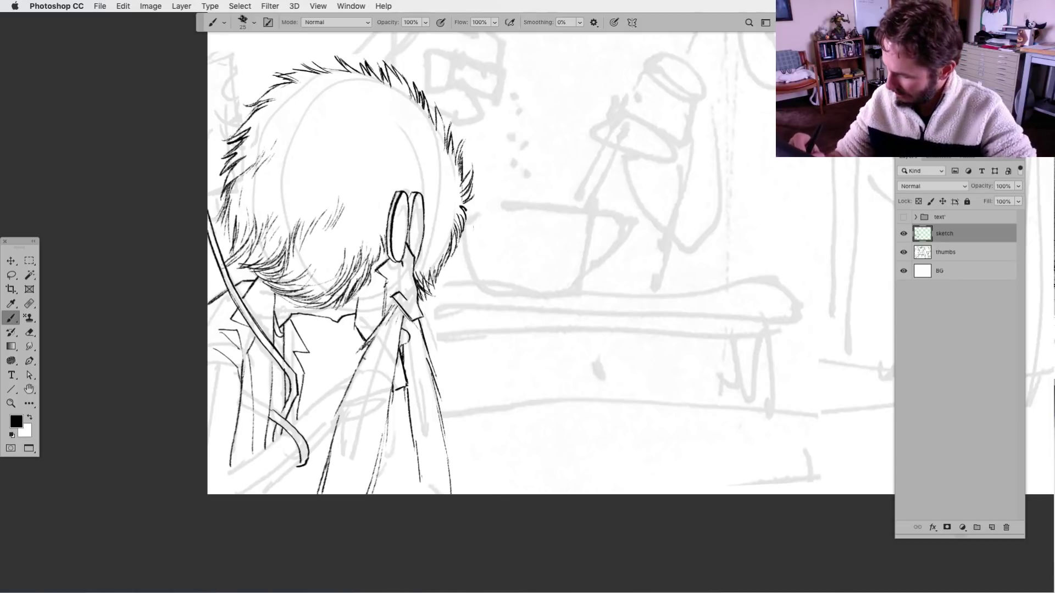
left_click_drag(358, 366, 347, 383)
mouse_move(367, 347)
left_mouse_down()
mouse_move(354, 369)
mouse_move(394, 379)
left_mouse_up()
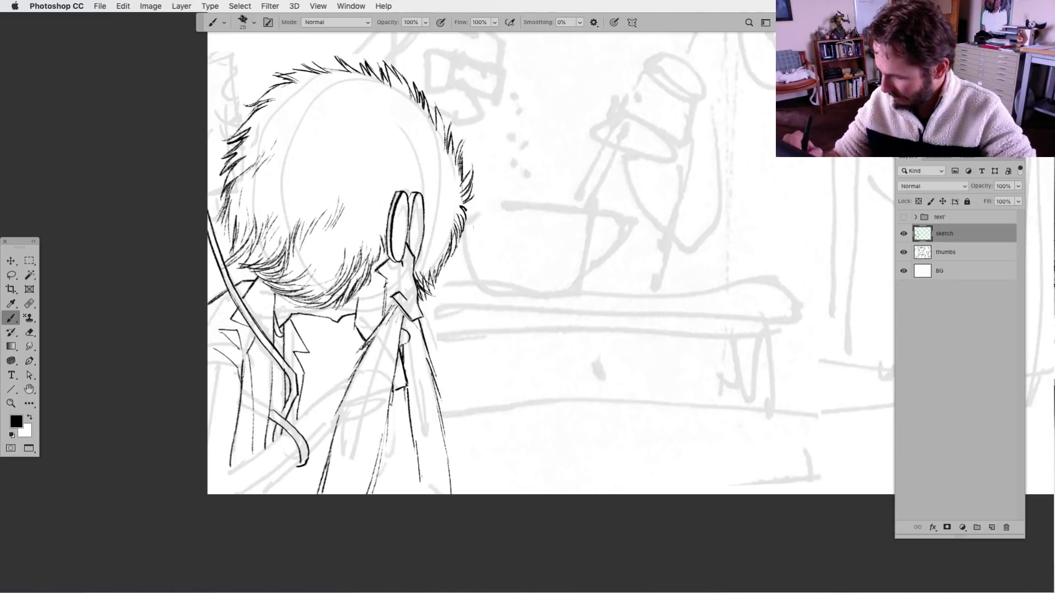
Add long vertical fold lines down the right side of the coat and darken its outer edge to the page bottom.
left_click_drag(404, 318, 360, 495)
mouse_move(381, 436)
left_mouse_down()
mouse_move(369, 495)
mouse_move(382, 458)
mouse_move(413, 471)
left_mouse_up()
mouse_move(414, 424)
left_mouse_down()
mouse_move(424, 494)
mouse_move(450, 493)
left_mouse_up()
left_click_drag(445, 456, 451, 488)
left_click_drag(439, 424, 449, 465)
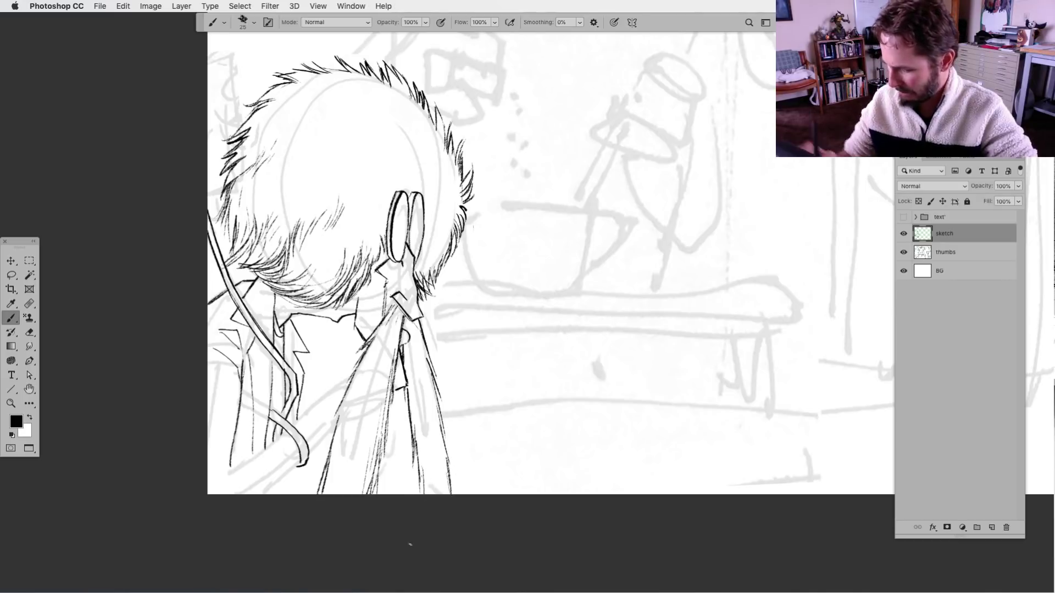
Draw the forearm's upper and lower edges and the elbow creases, leading from the page's left edge to the curved cuff.
left_click_drag(343, 433, 347, 423)
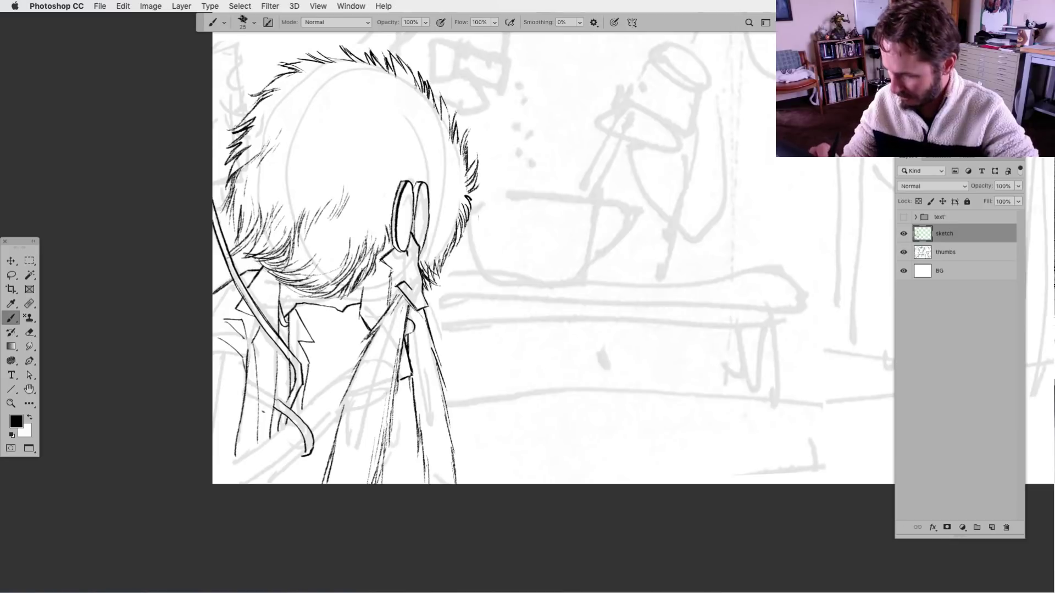
mouse_move(213, 435)
left_mouse_down()
mouse_move(234, 443)
mouse_move(206, 455)
mouse_move(241, 456)
mouse_move(226, 464)
mouse_move(294, 419)
left_mouse_up()
left_click_drag(276, 483, 308, 450)
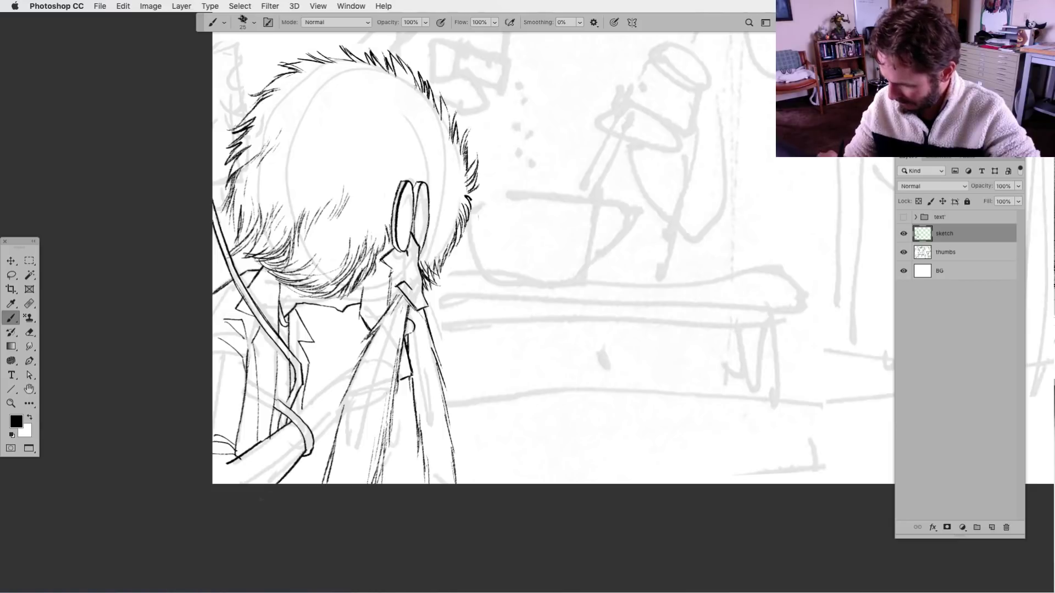
Add short crease strokes to the coat's left edge below the armpit with the Brush.
key("l")
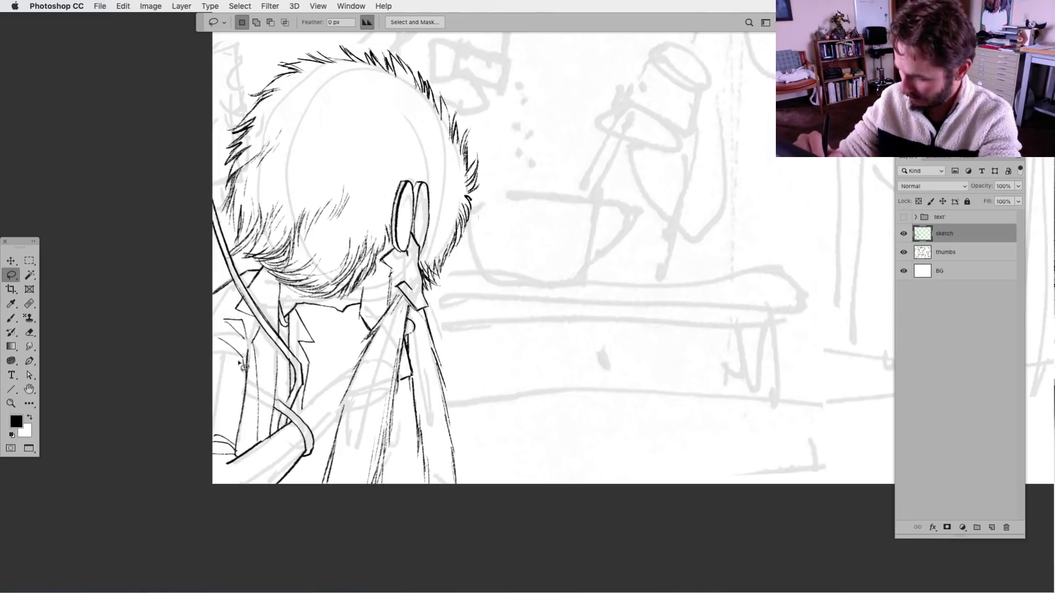
key("b")
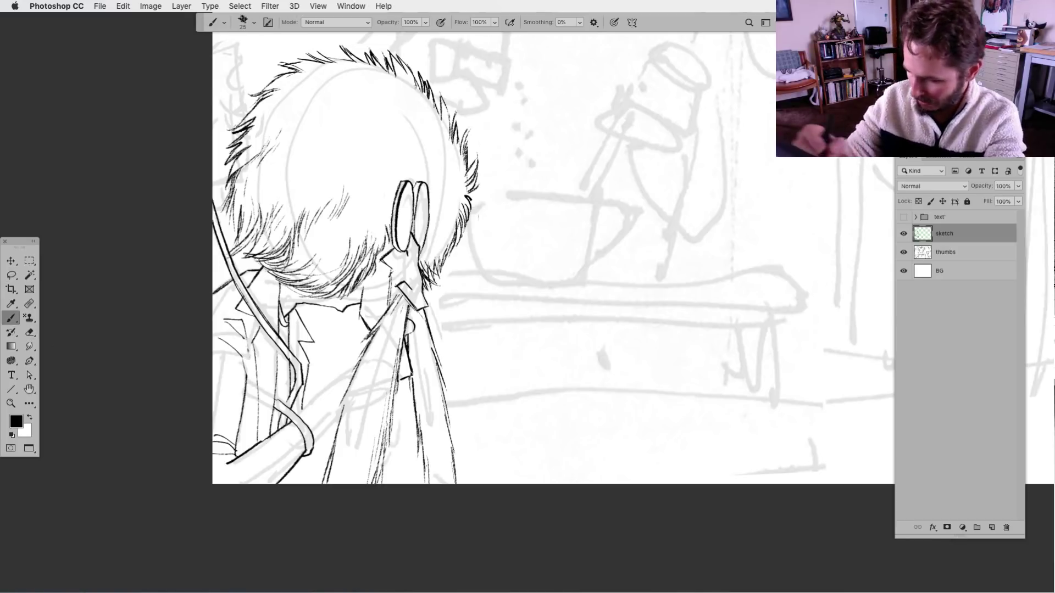
left_click_drag(242, 357, 245, 387)
mouse_move(244, 341)
left_mouse_down()
mouse_move(252, 375)
mouse_move(248, 360)
mouse_move(238, 394)
left_mouse_up()
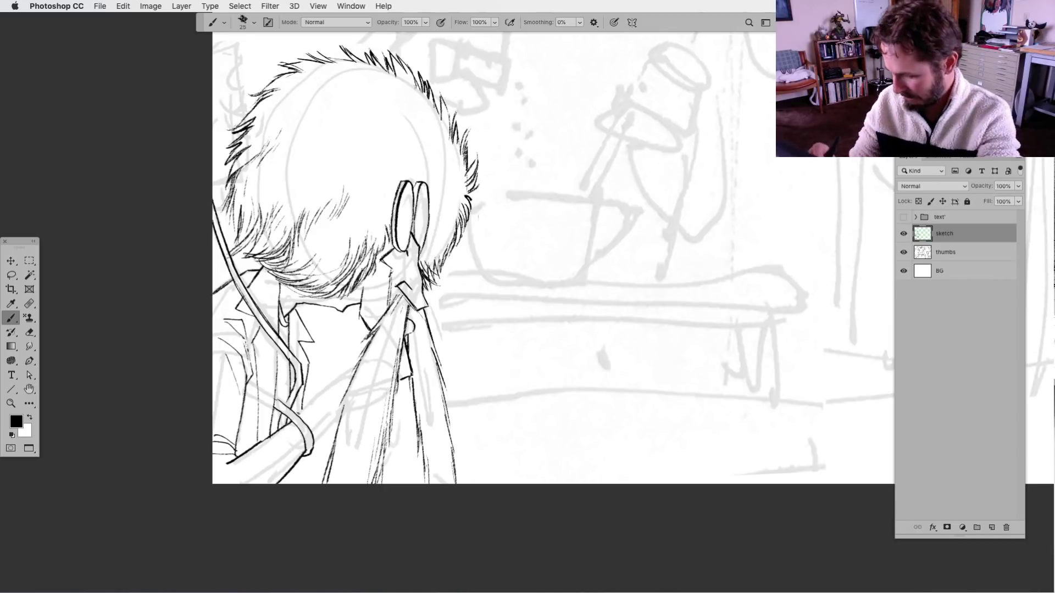
Try a short line above the cuff, undo it, and touch up the coat lines beside the tube's bend.
left_click_drag(295, 416, 317, 389)
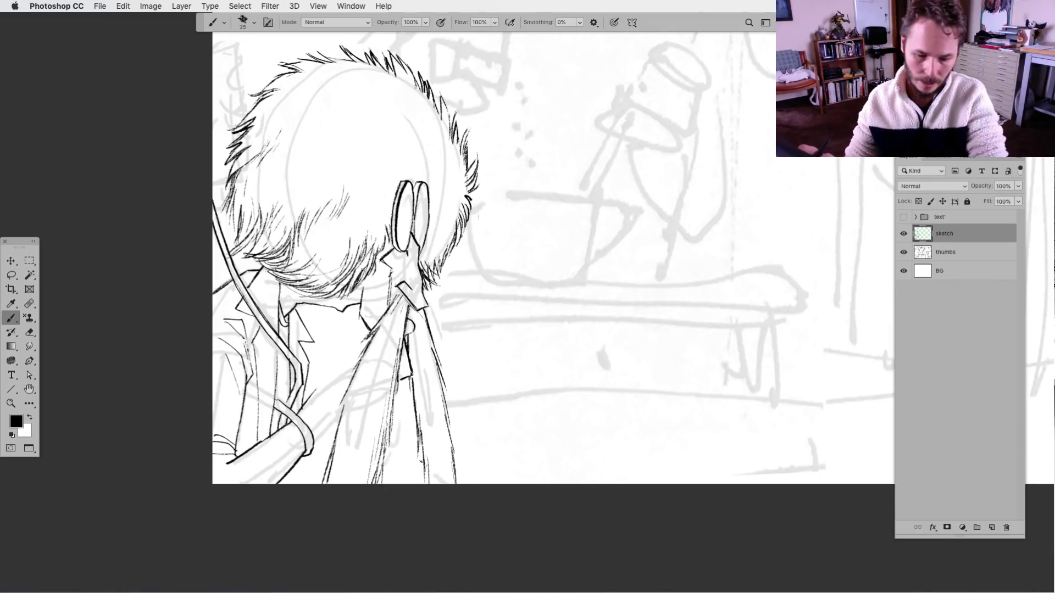
key("super+z")
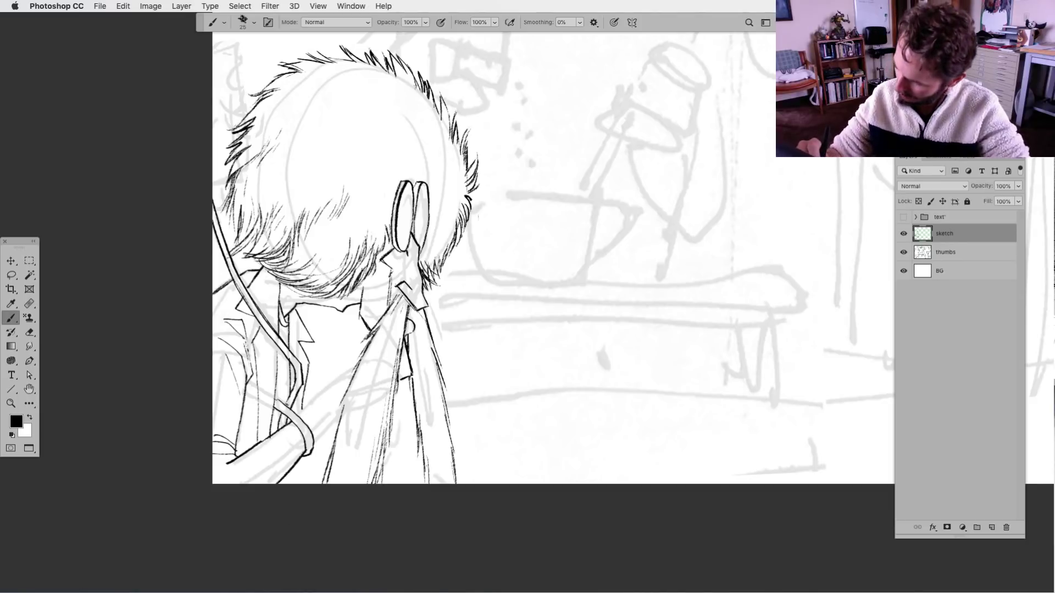
left_click_drag(284, 391, 289, 405)
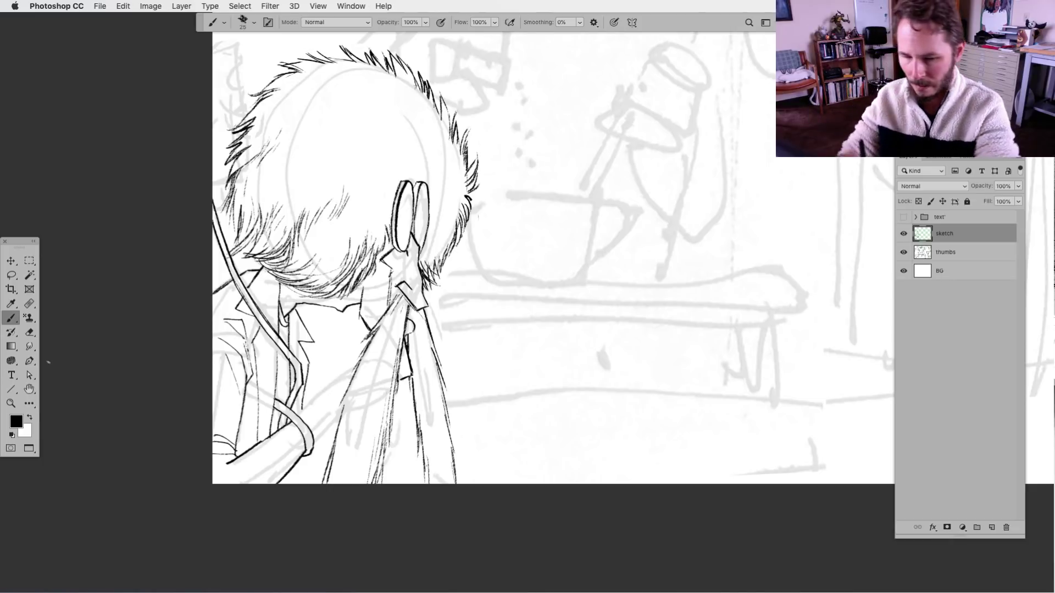
left_click(11, 275)
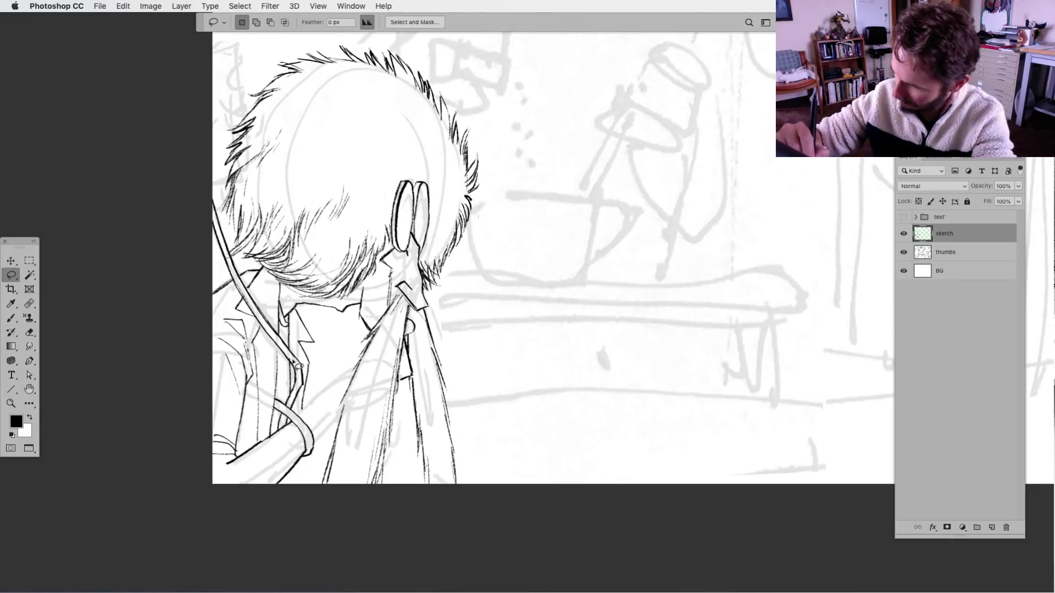
left_click(11, 318)
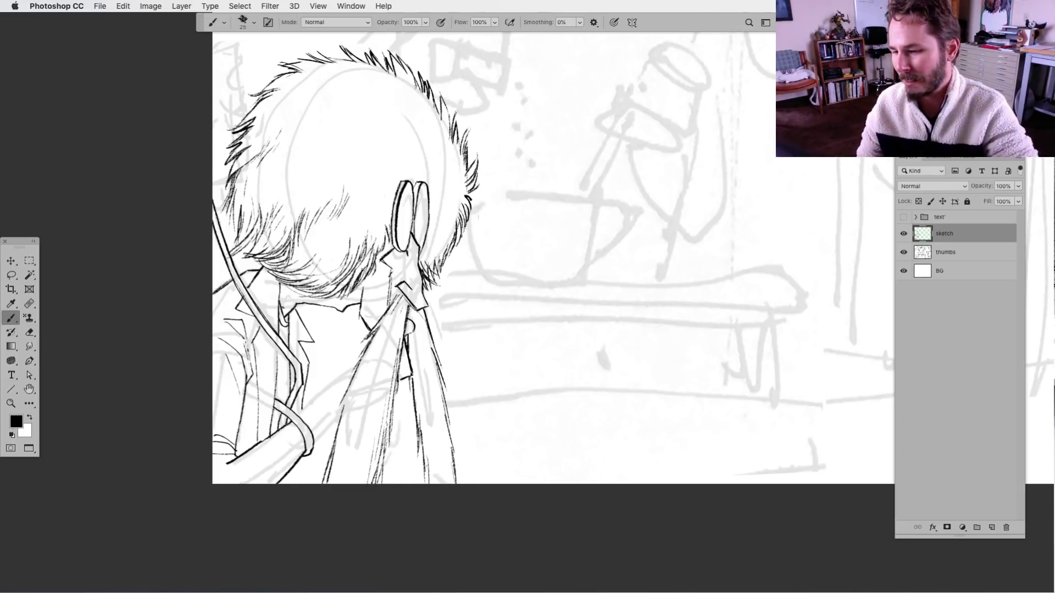
left_click(357, 473)
scroll(553, 259, "down", 1)
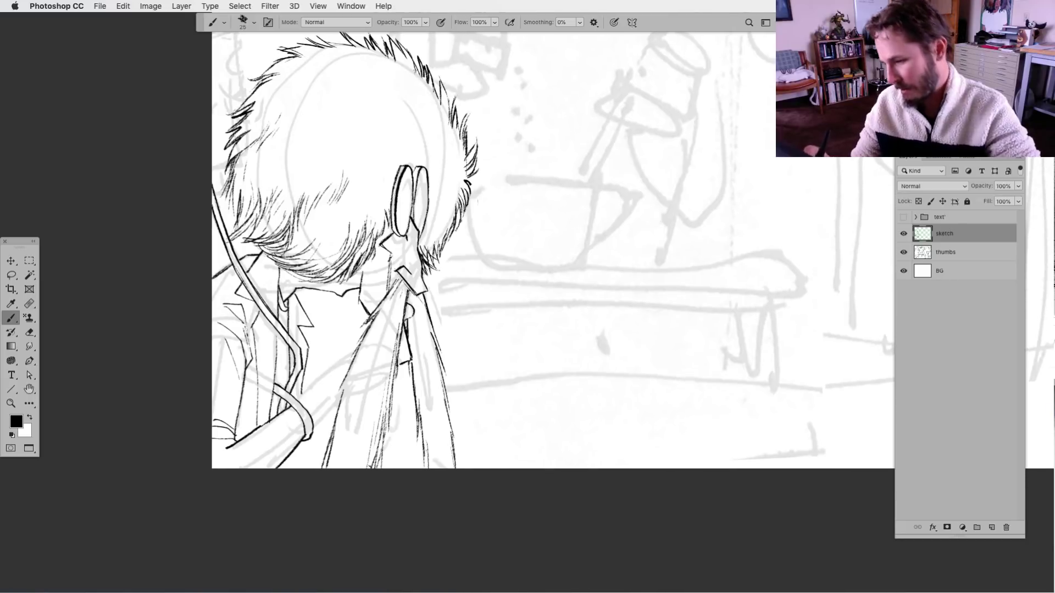
Sketch the hand's upper edge and first finger lines reaching across the coat, and remove the coat lines crossing the hand with the Lasso.
left_click_drag(382, 419, 353, 424)
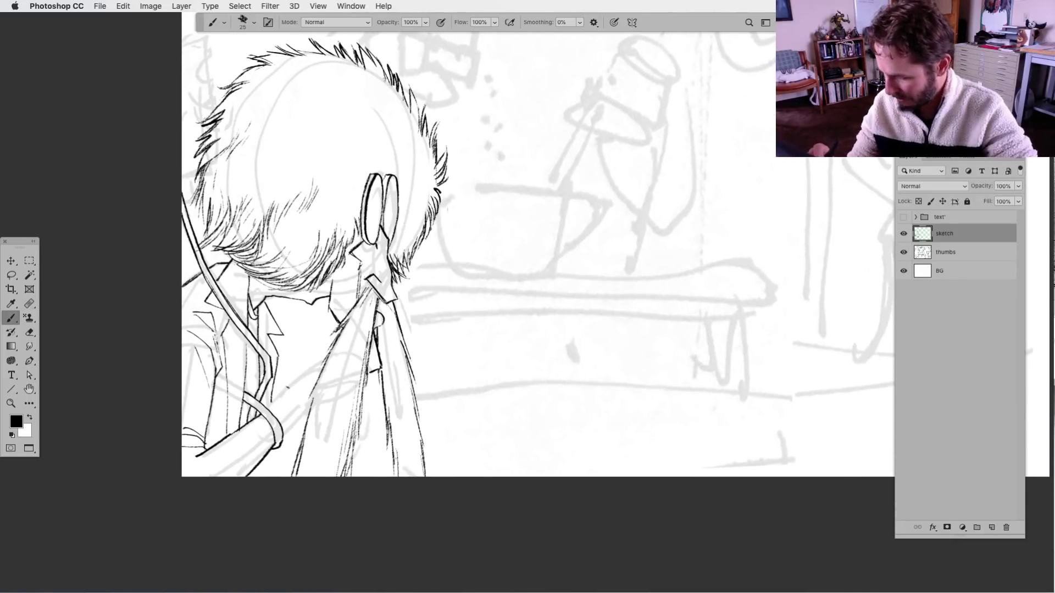
mouse_move(278, 393)
left_mouse_down()
mouse_move(341, 359)
mouse_move(312, 358)
mouse_move(337, 335)
mouse_move(345, 355)
mouse_move(372, 347)
mouse_move(377, 357)
mouse_move(360, 385)
left_mouse_up()
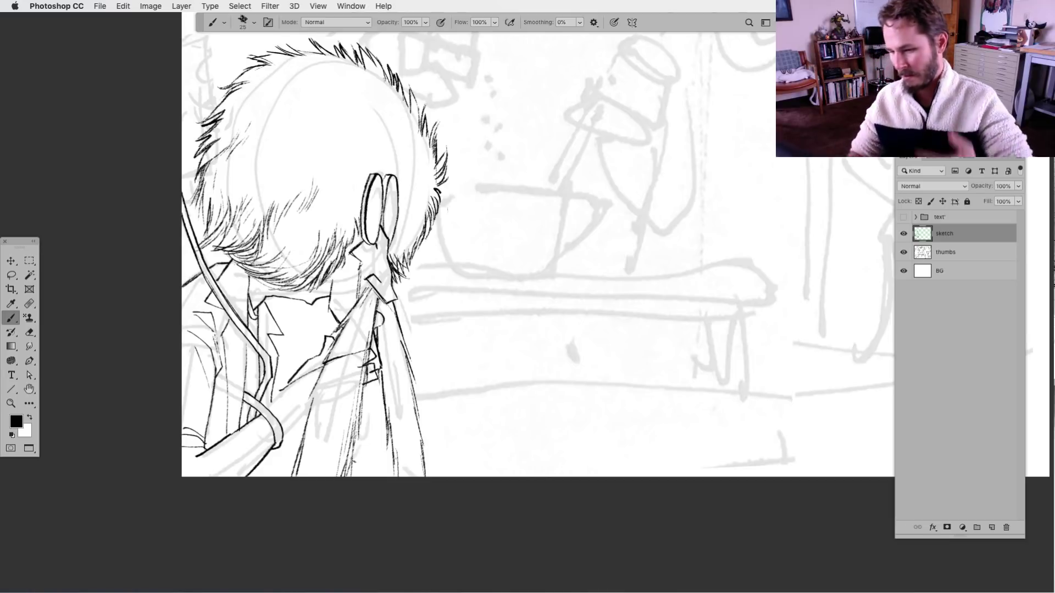
left_click(11, 275)
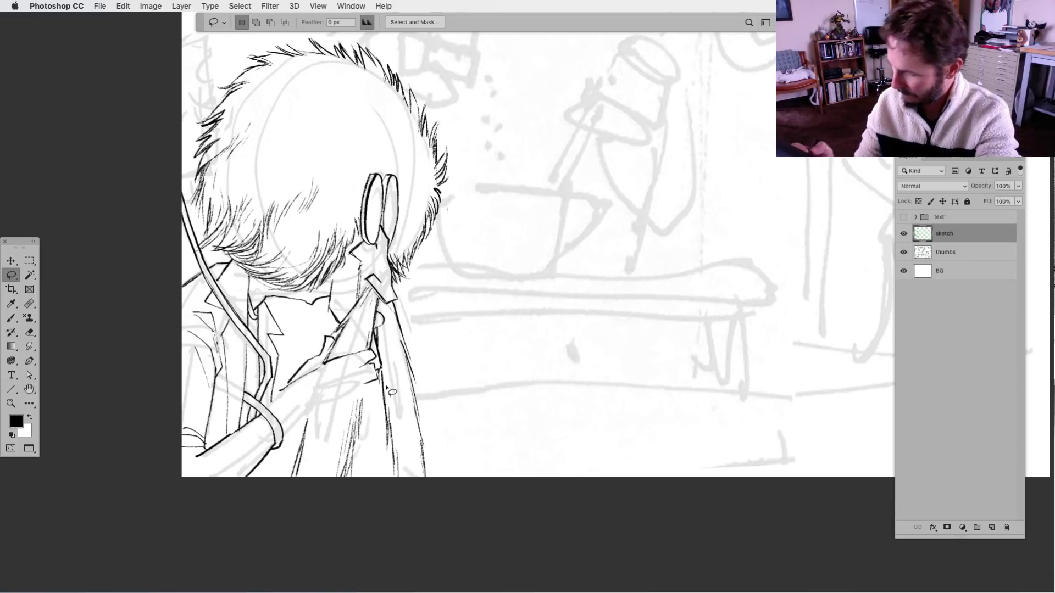
left_click(11, 318)
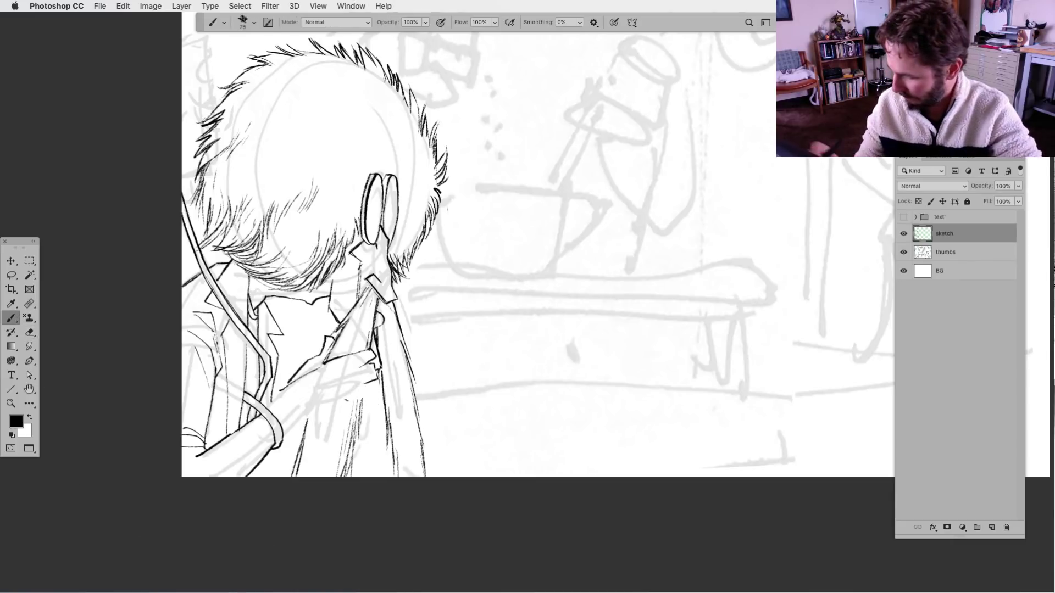
Add short knuckle strokes to the hand and delete the first finger lines beside the coat's front edge with the Lasso.
left_click_drag(315, 363, 331, 383)
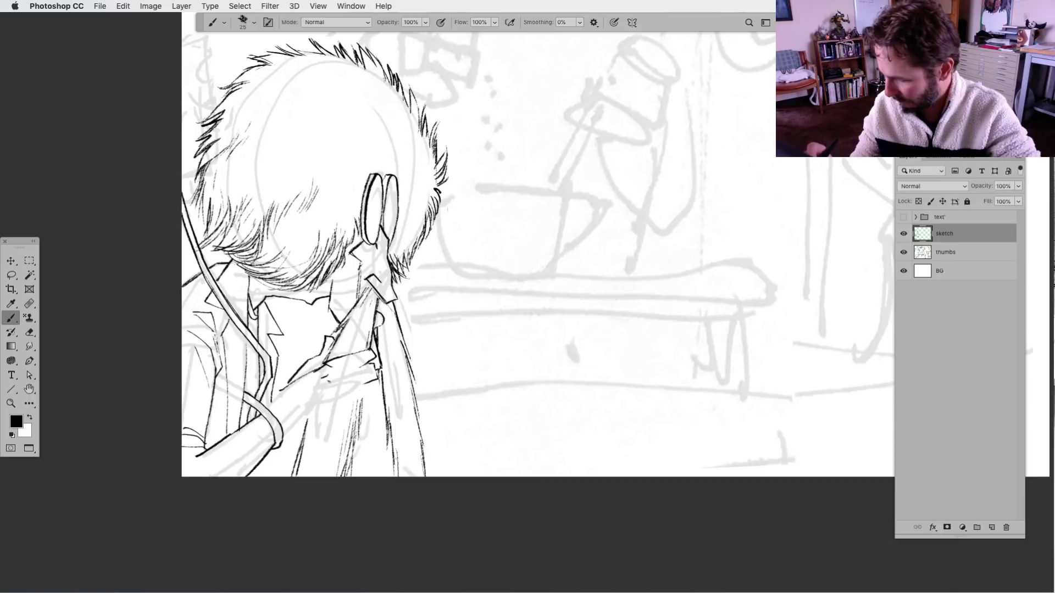
key("l")
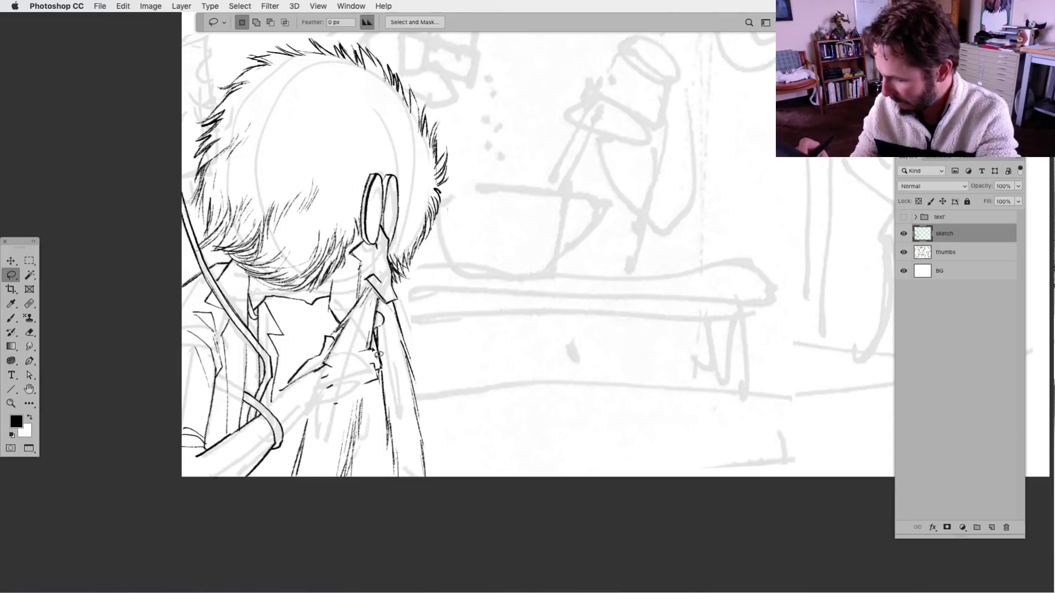
mouse_move(379, 364)
left_mouse_down()
mouse_move(357, 367)
mouse_move(374, 387)
mouse_move(391, 355)
mouse_move(379, 353)
mouse_move(383, 372)
left_mouse_up()
key("Delete")
key("super+d")
left_click(13, 318)
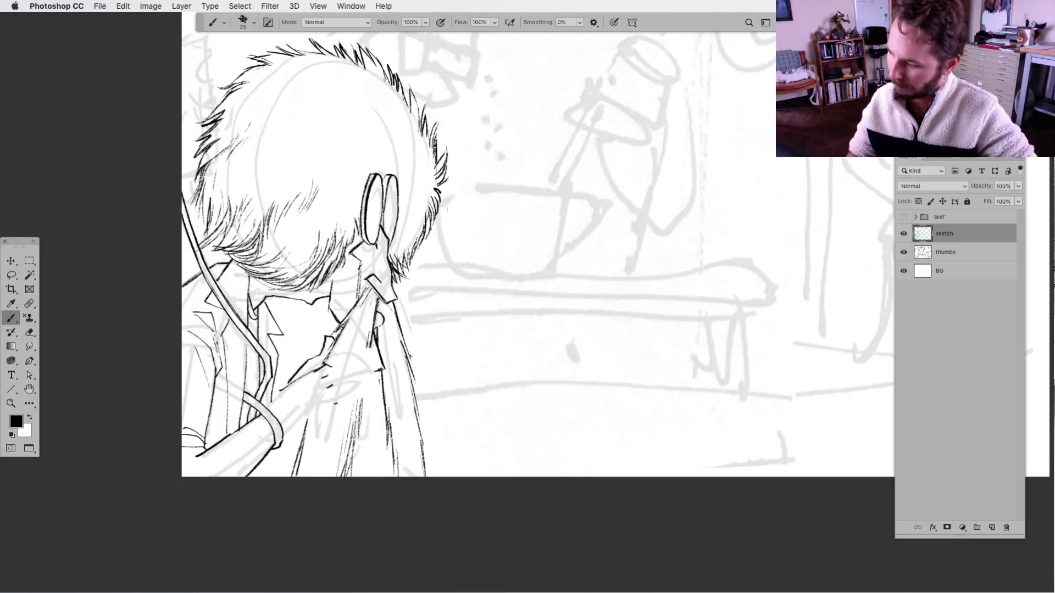
Redraw the fingers and the hand's lower edge, and delete the finger lines and the end of the lower edge with the Lasso.
mouse_move(329, 367)
left_mouse_down()
mouse_move(366, 355)
mouse_move(351, 370)
mouse_move(374, 366)
mouse_move(373, 376)
left_mouse_up()
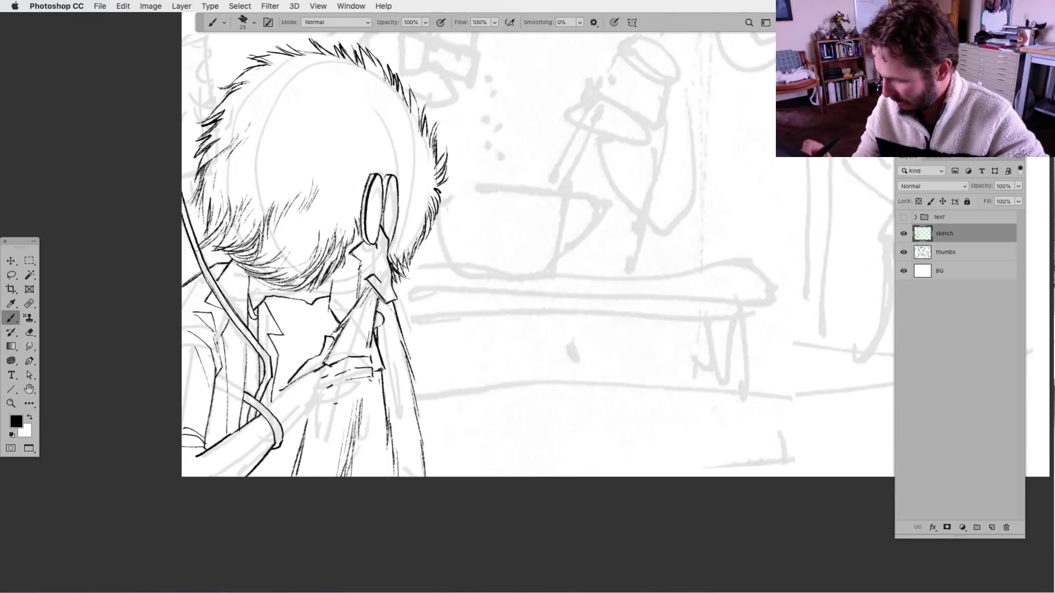
left_click_drag(281, 437, 350, 401)
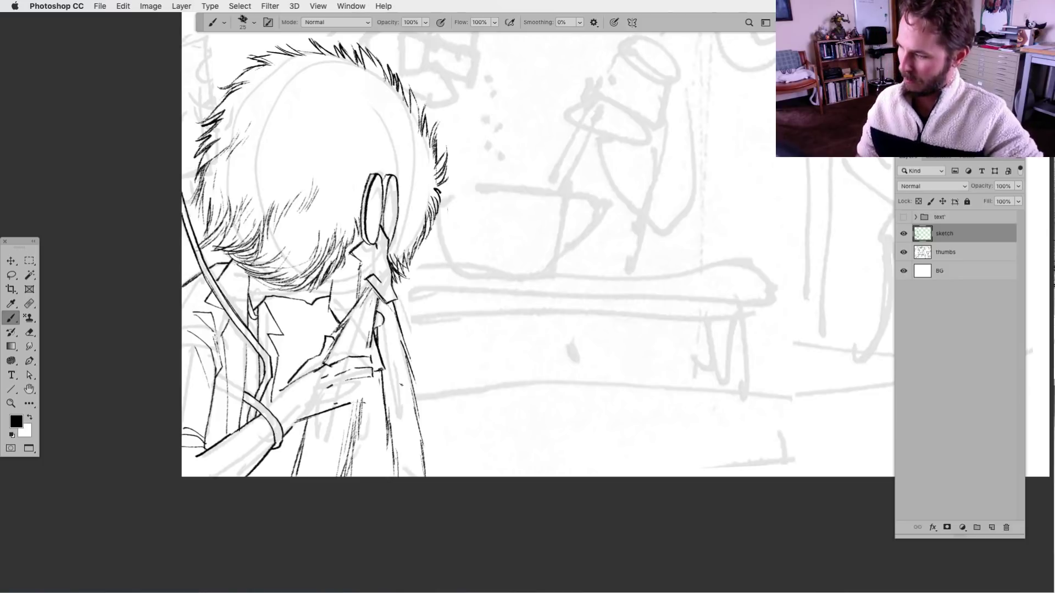
key("l")
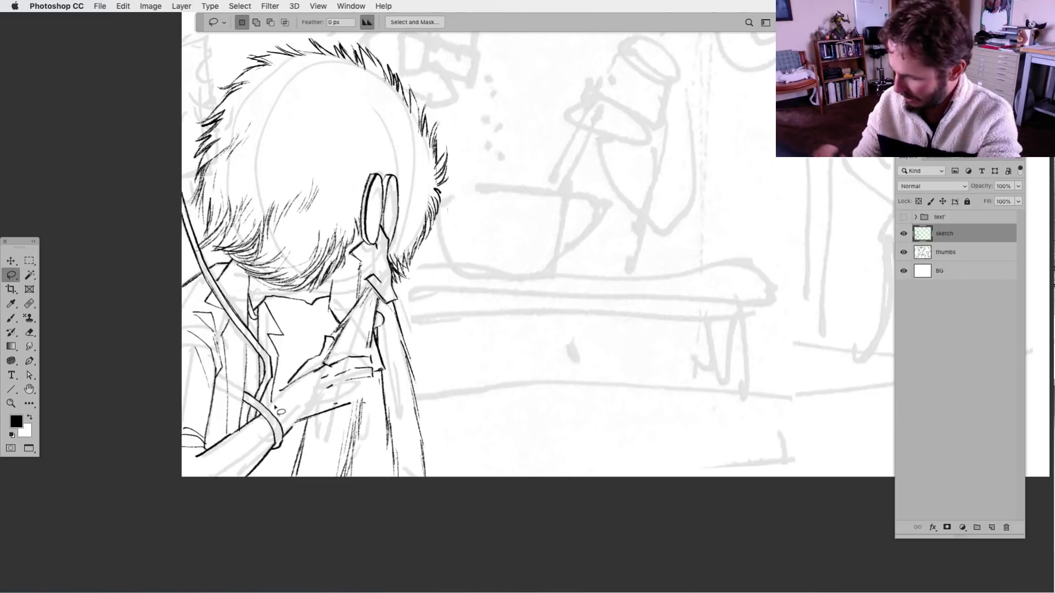
mouse_move(352, 362)
left_mouse_down()
mouse_move(375, 393)
mouse_move(380, 354)
left_mouse_up()
key("Delete")
mouse_move(352, 404)
left_mouse_down()
mouse_move(366, 404)
mouse_move(325, 409)
mouse_move(357, 397)
left_mouse_up()
key("ctrl+d")
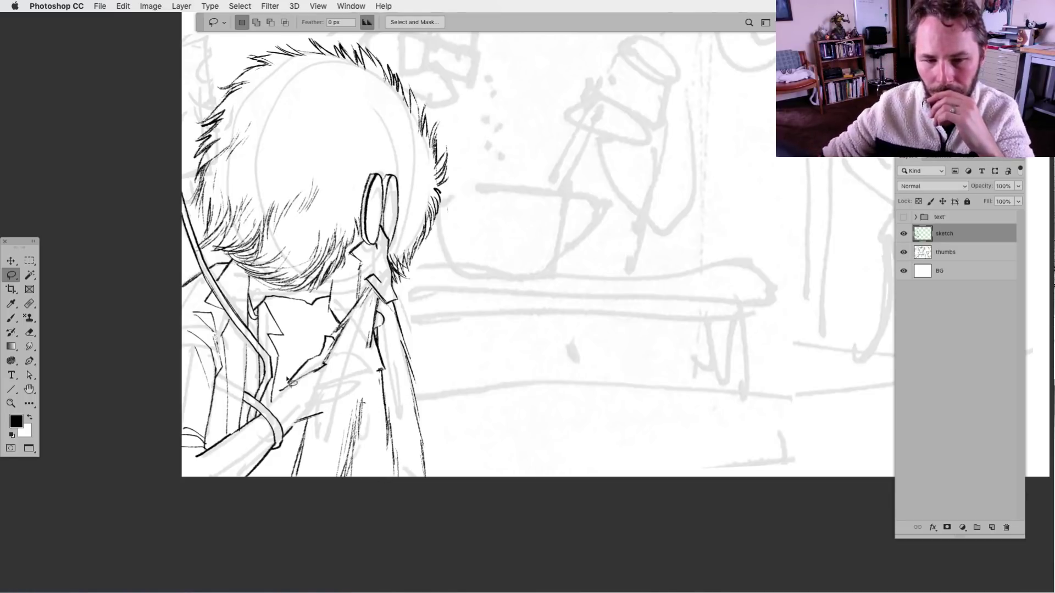
Extend the hand's upper edge back to the tube with the Brush and delete the old forearm edges with the Lasso.
key("Tab")
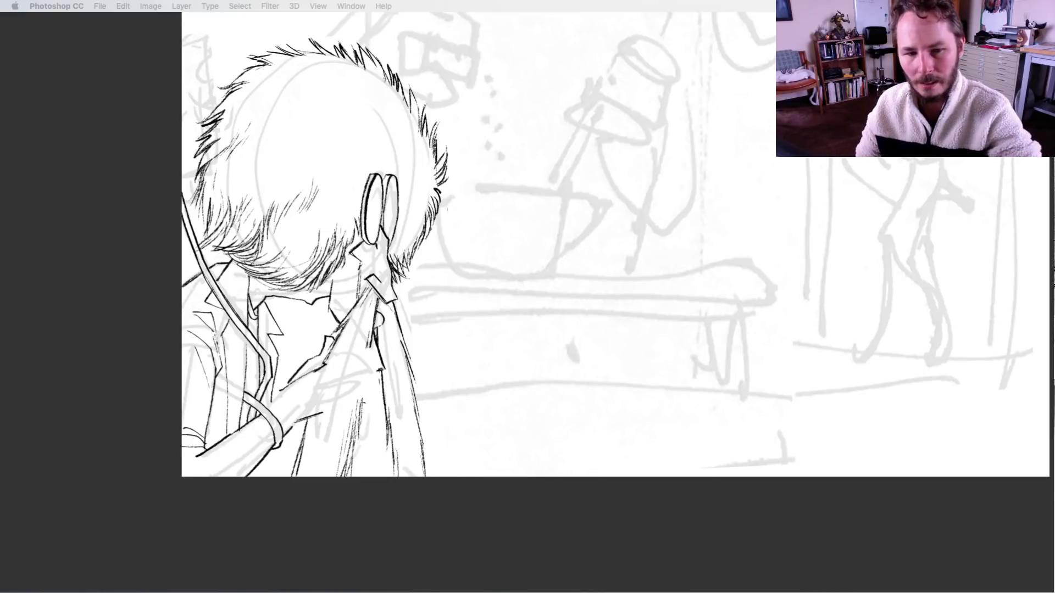
key("Tab")
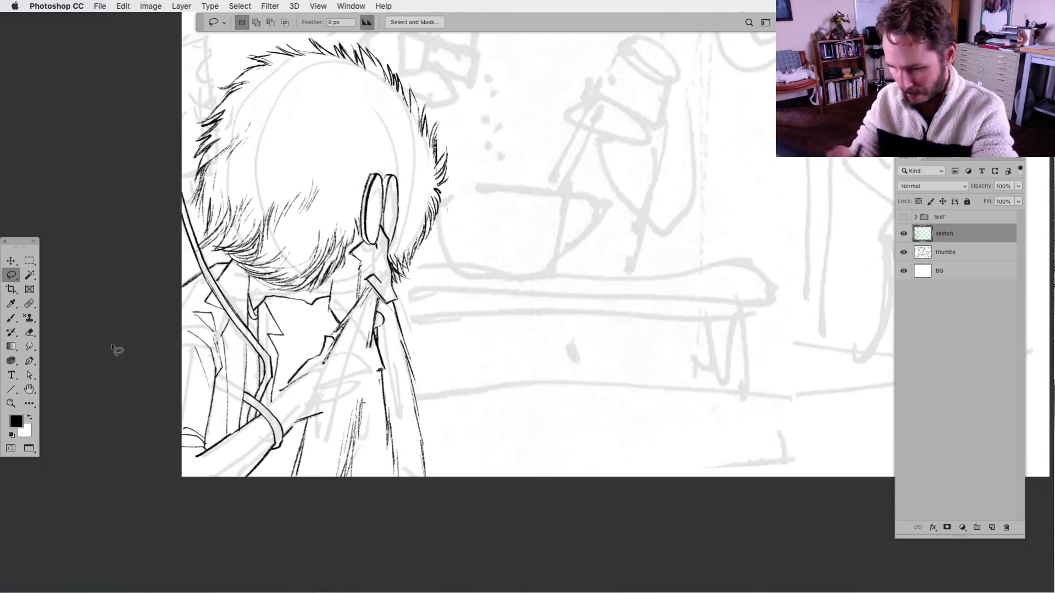
key("b")
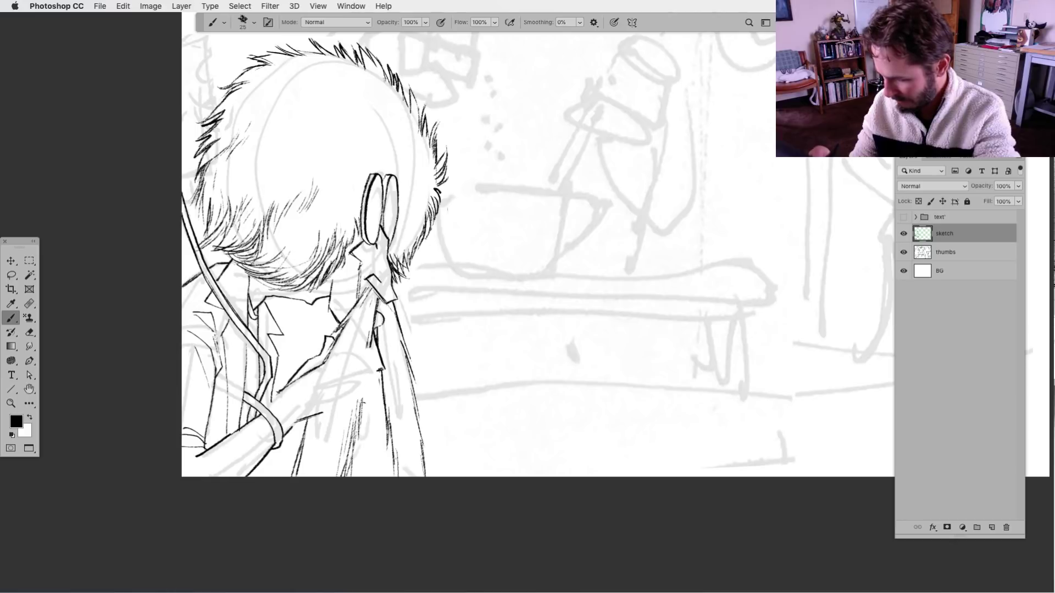
key("l")
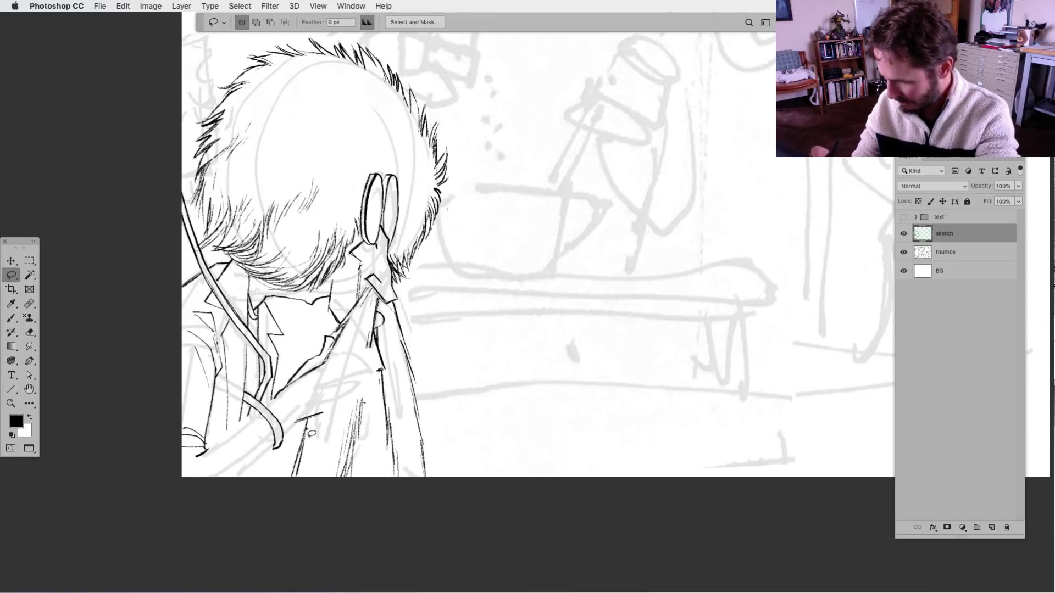
left_click(12, 318)
Draw an angular cuff around the wrist and redraw the forearm sleeve's edges and folds down to the page's bottom edge.
left_click_drag(360, 493, 431, 447)
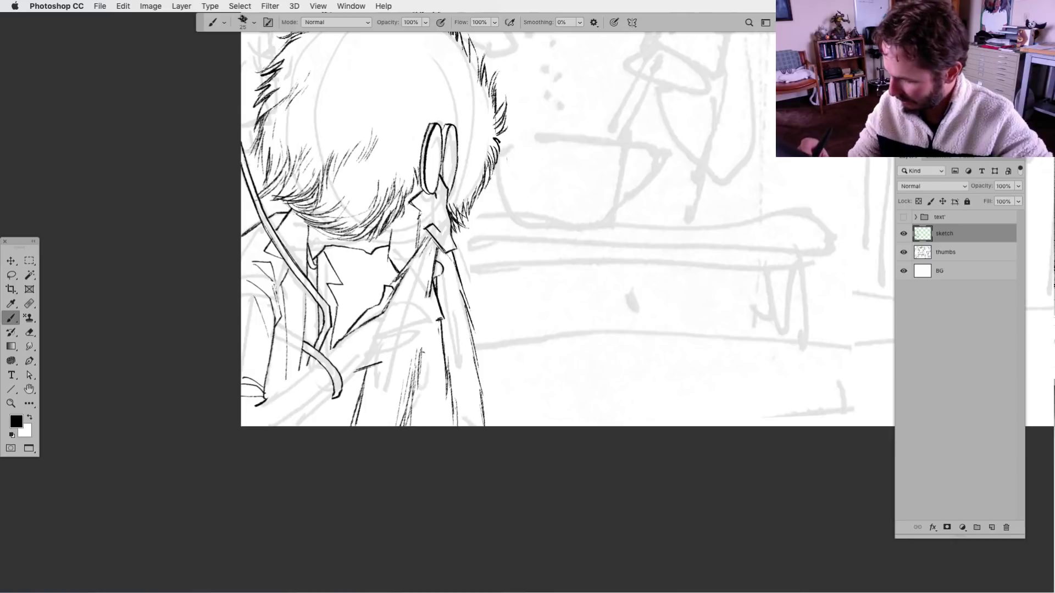
mouse_move(321, 354)
left_mouse_down()
mouse_move(348, 355)
mouse_move(361, 384)
mouse_move(341, 406)
mouse_move(306, 425)
mouse_move(311, 365)
mouse_move(237, 418)
mouse_move(249, 426)
left_mouse_up()
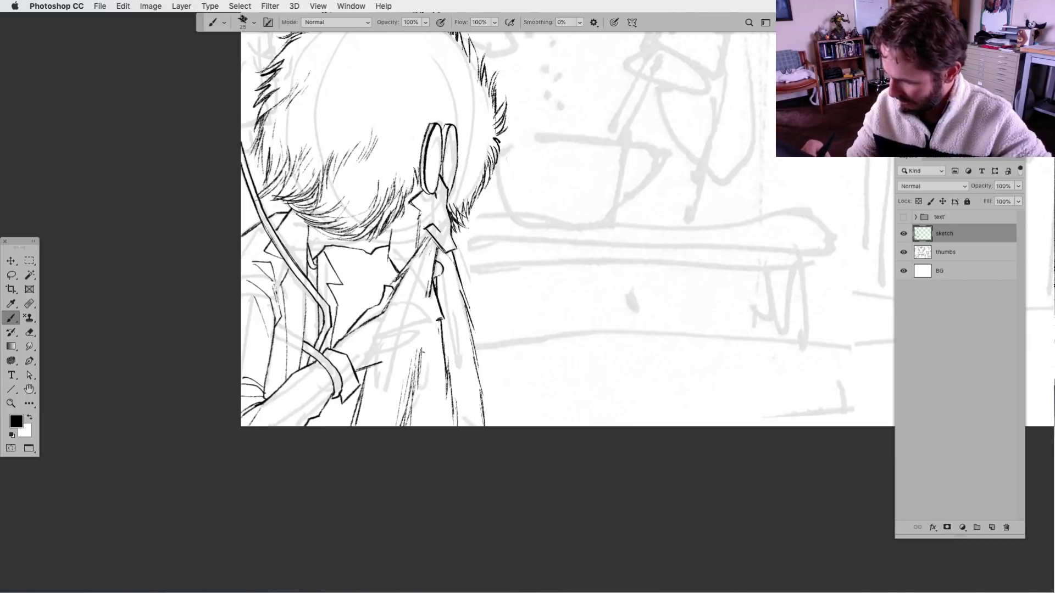
mouse_move(316, 362)
left_mouse_down()
mouse_move(289, 421)
mouse_move(274, 427)
left_mouse_up()
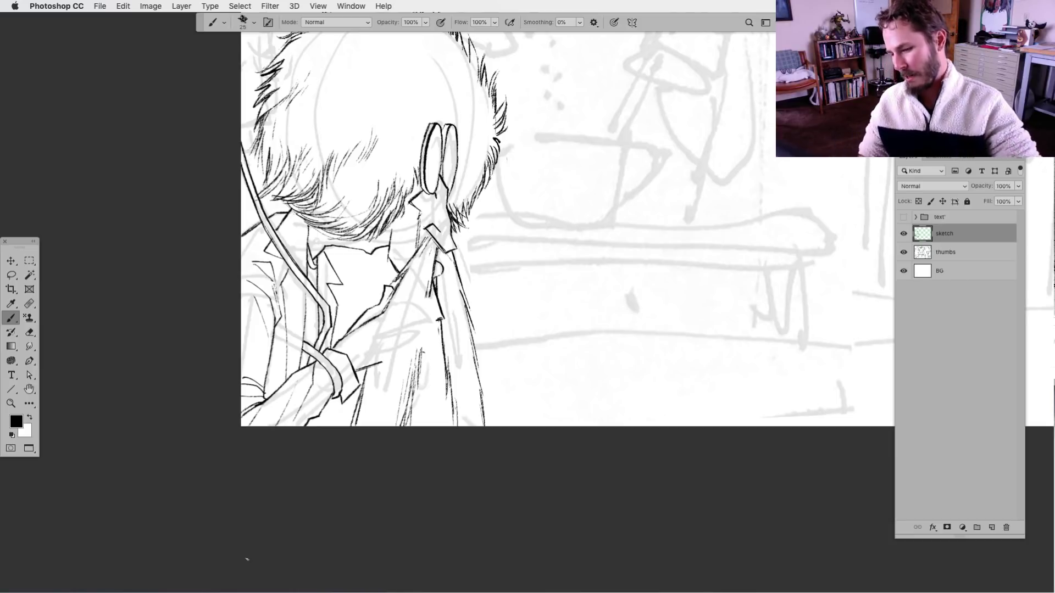
Add short crease and shading strokes to the sleeve beside the cuff and touch up the cuff's lines with the Lasso.
left_click_drag(333, 373, 304, 423)
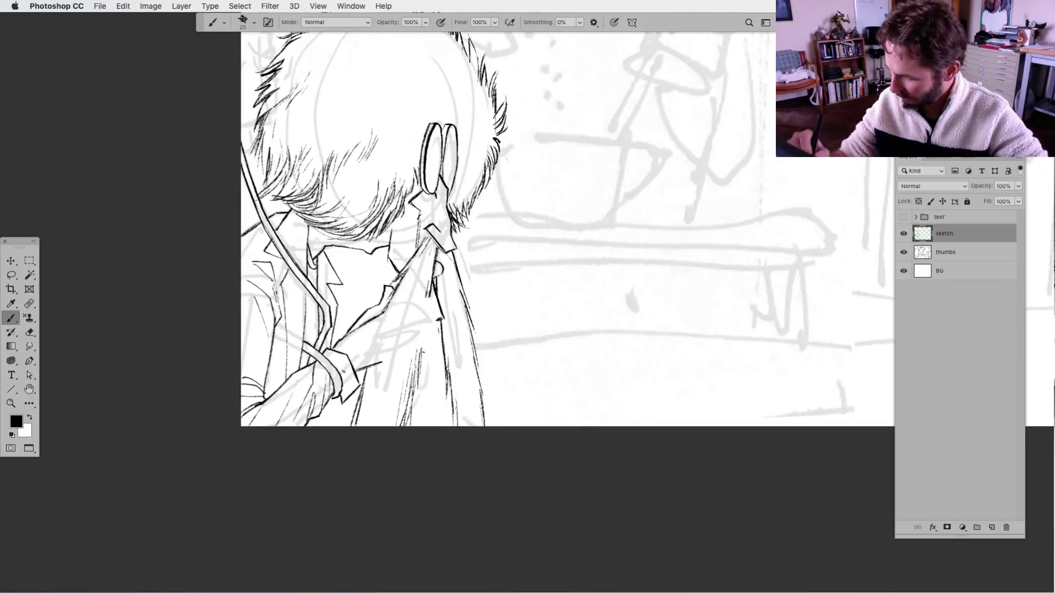
left_click_drag(340, 361, 333, 371)
left_click_drag(335, 355, 327, 364)
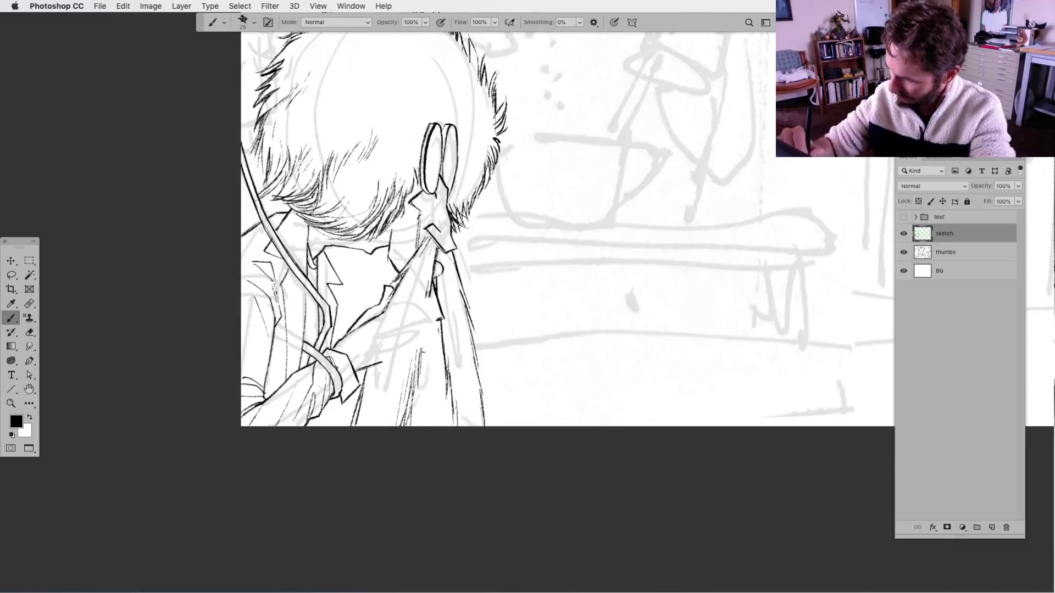
key("l")
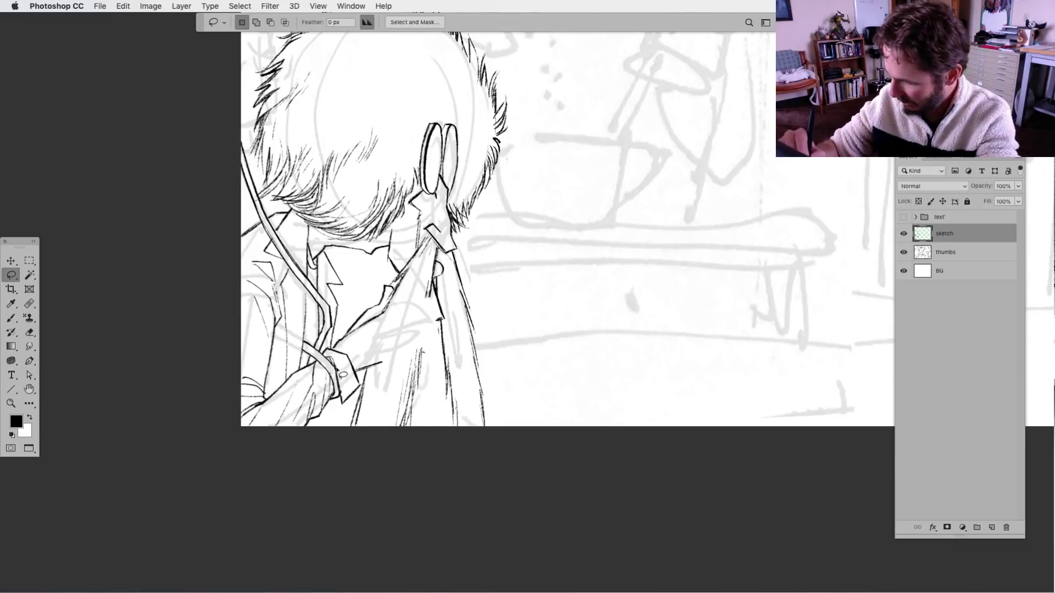
key("b")
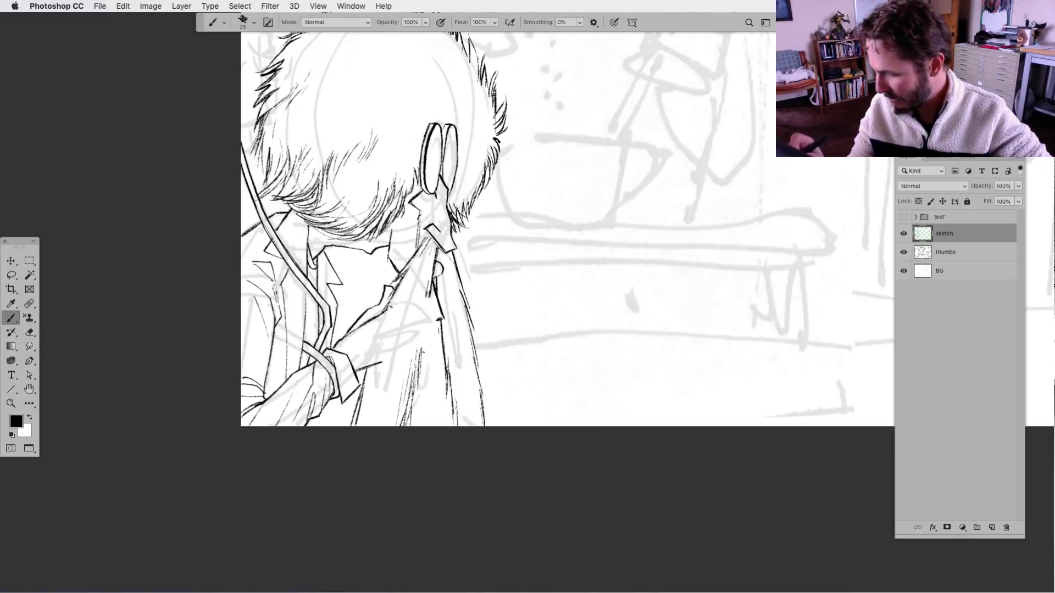
Draw the knuckle marks and the bent upper finger of the hand gripping the coat's front edge.
mouse_move(386, 309)
left_mouse_down()
mouse_move(400, 306)
mouse_move(404, 337)
left_mouse_up()
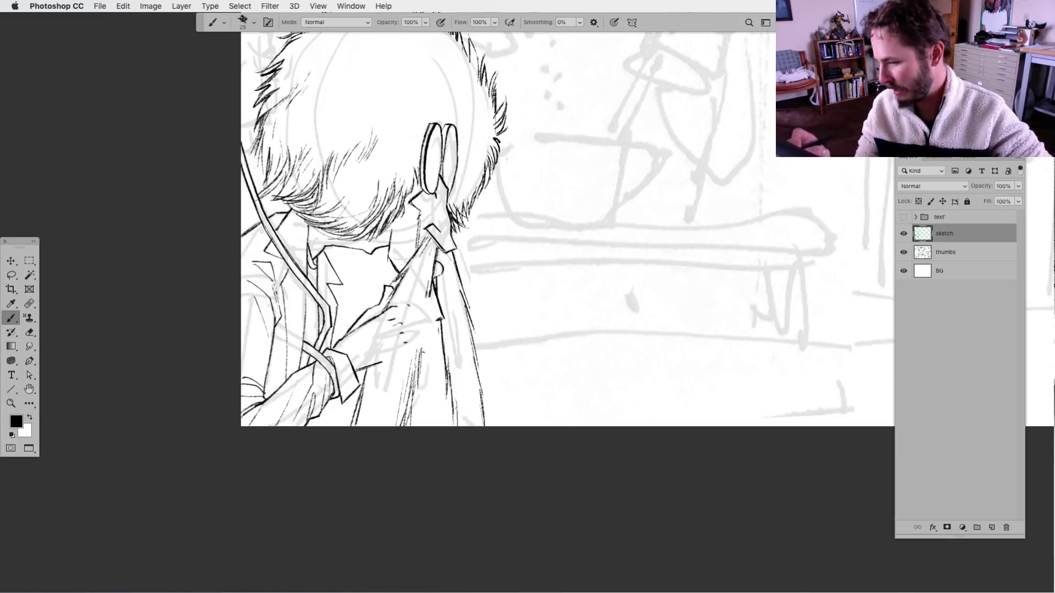
left_click_drag(397, 306, 432, 304)
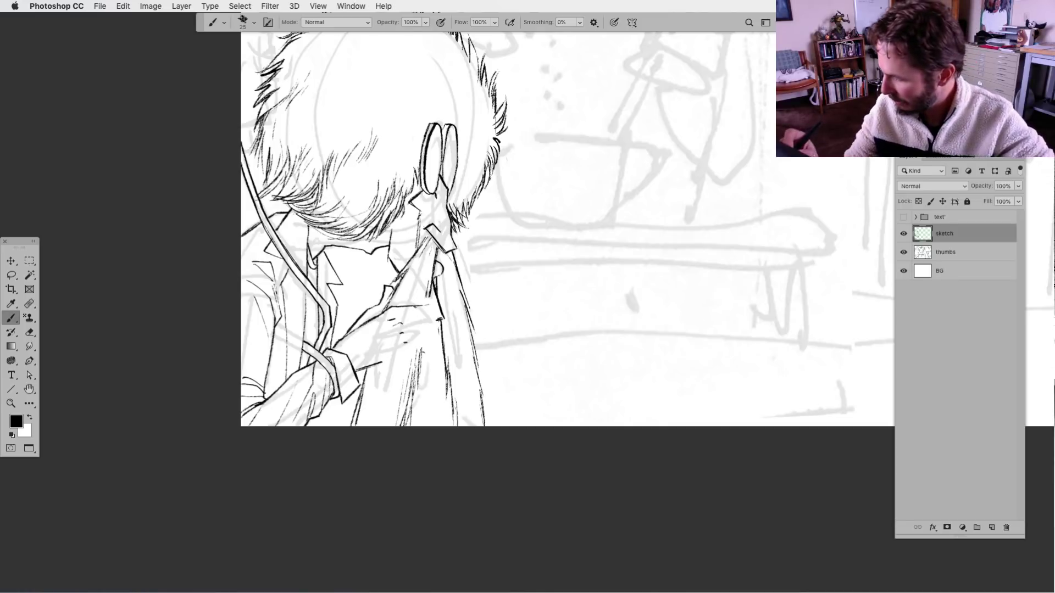
mouse_move(414, 311)
left_mouse_down()
mouse_move(433, 304)
mouse_move(438, 322)
mouse_move(409, 316)
mouse_move(434, 326)
left_mouse_up()
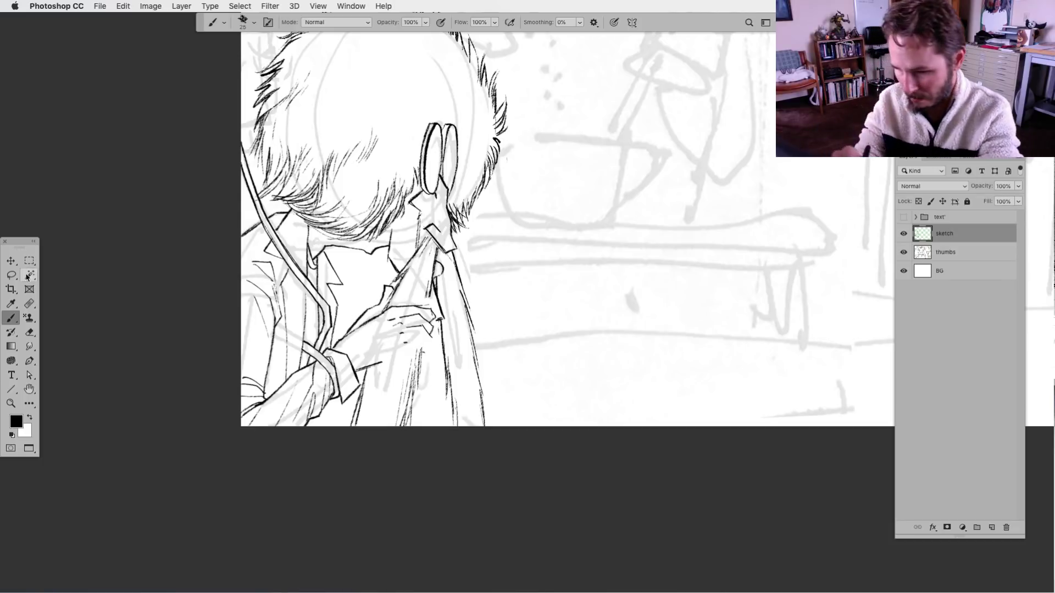
Clean up the coat lines around the fingertip with the Lasso and darken the coat line running down to the finger.
key("l")
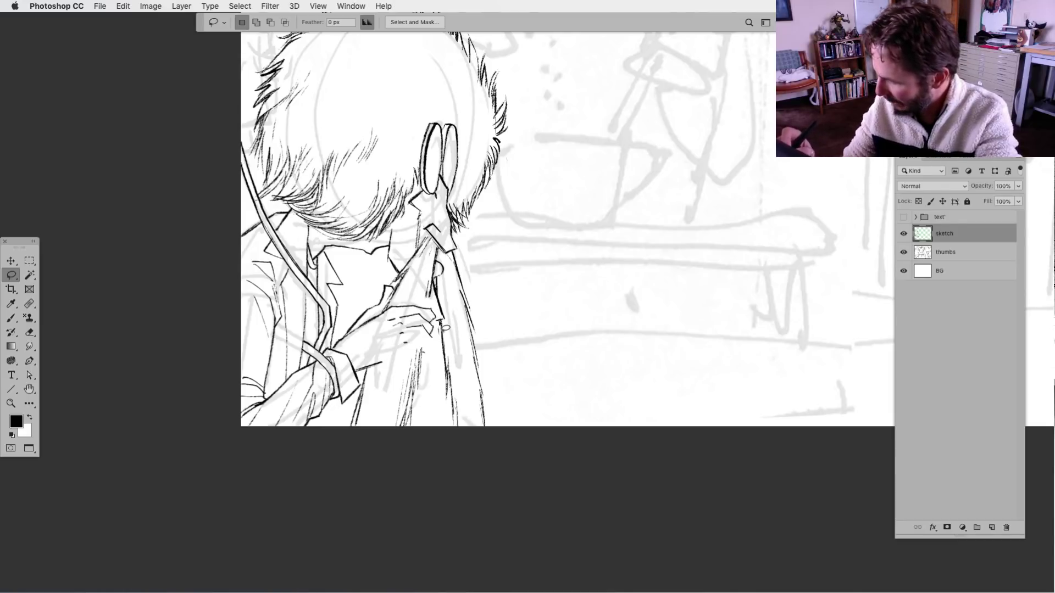
left_click(12, 317)
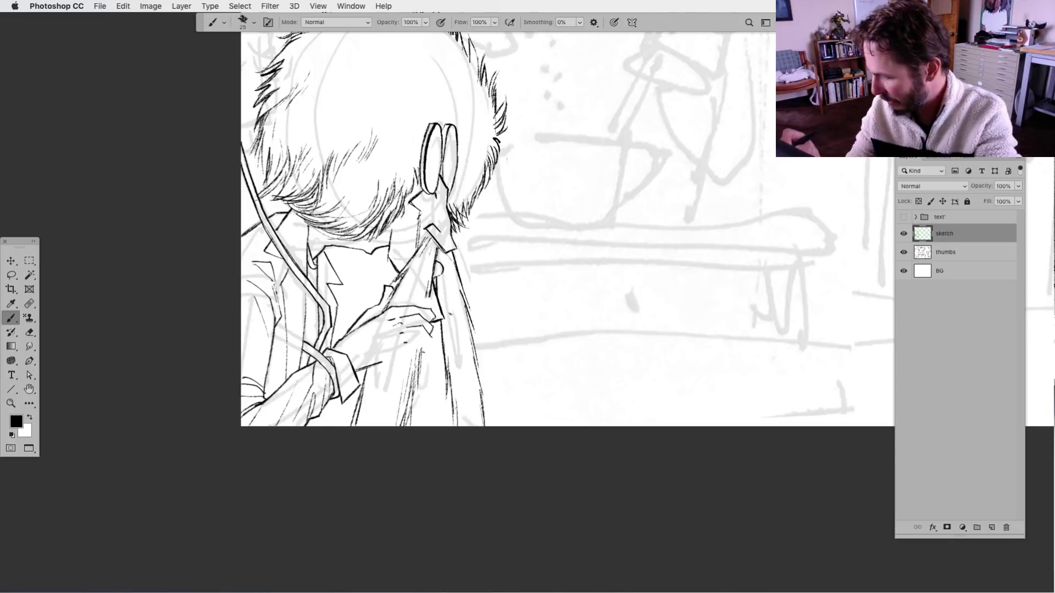
mouse_move(431, 308)
left_mouse_down()
mouse_move(437, 318)
mouse_move(424, 309)
left_mouse_up()
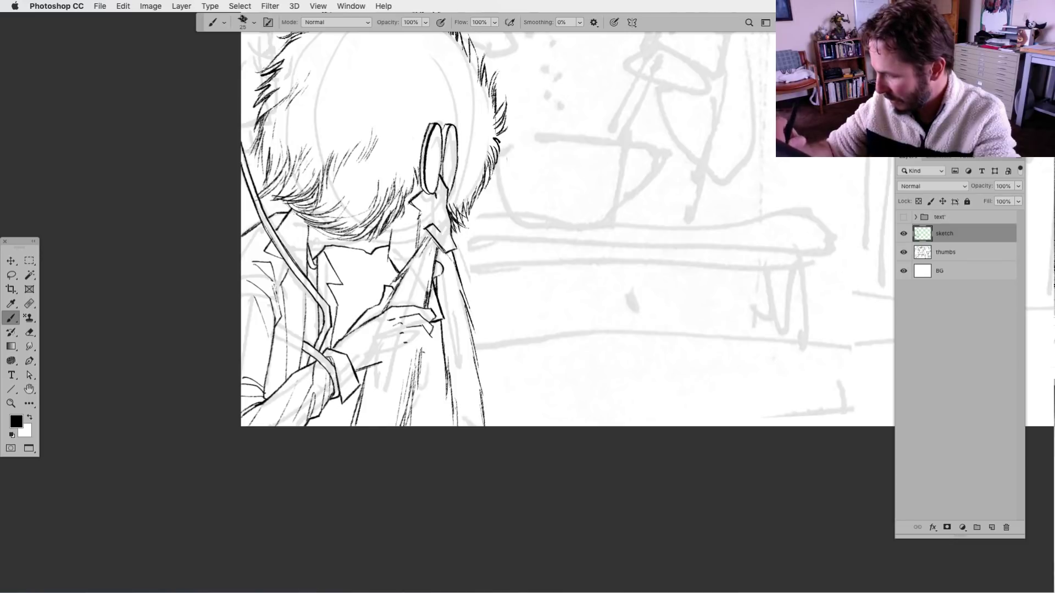
key("l")
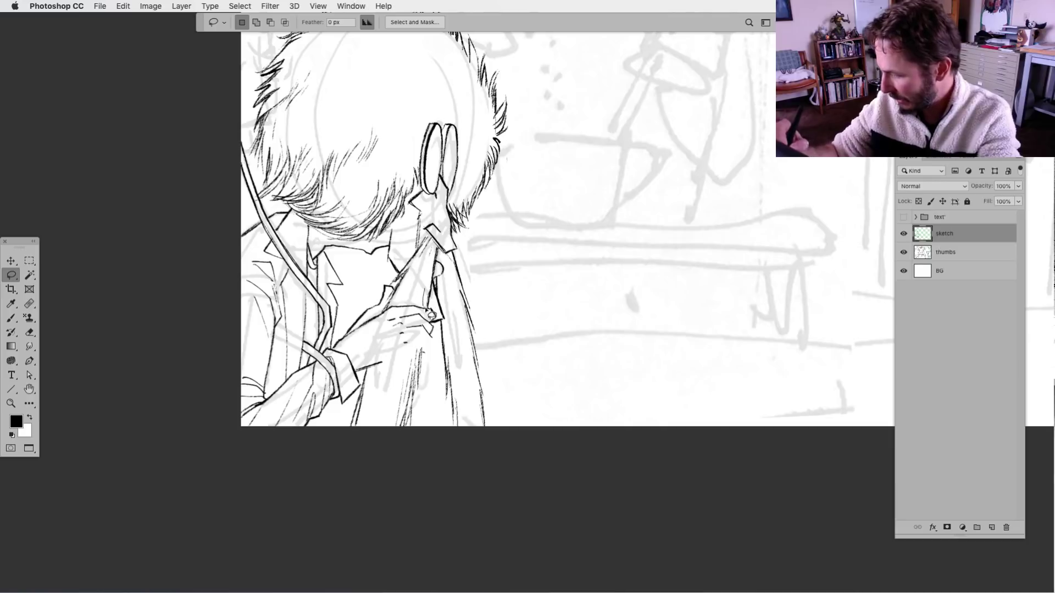
key("b")
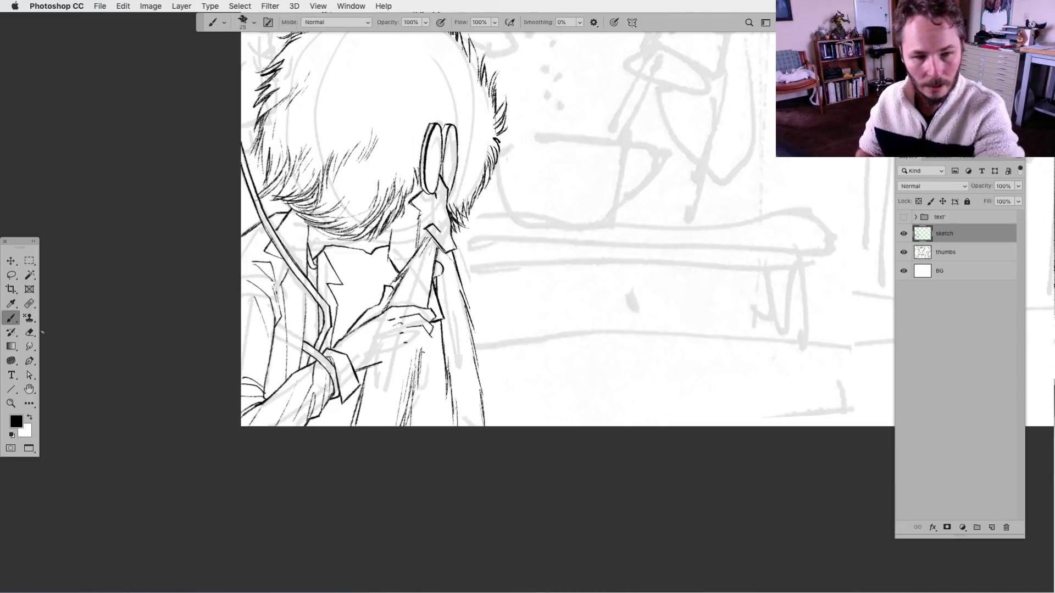
Draw the remaining curled fingers and the hand's underside, and tidy the lines beside the fingertips with the Lasso.
mouse_move(427, 296)
left_mouse_down()
mouse_move(427, 349)
mouse_move(401, 355)
mouse_move(438, 344)
left_mouse_up()
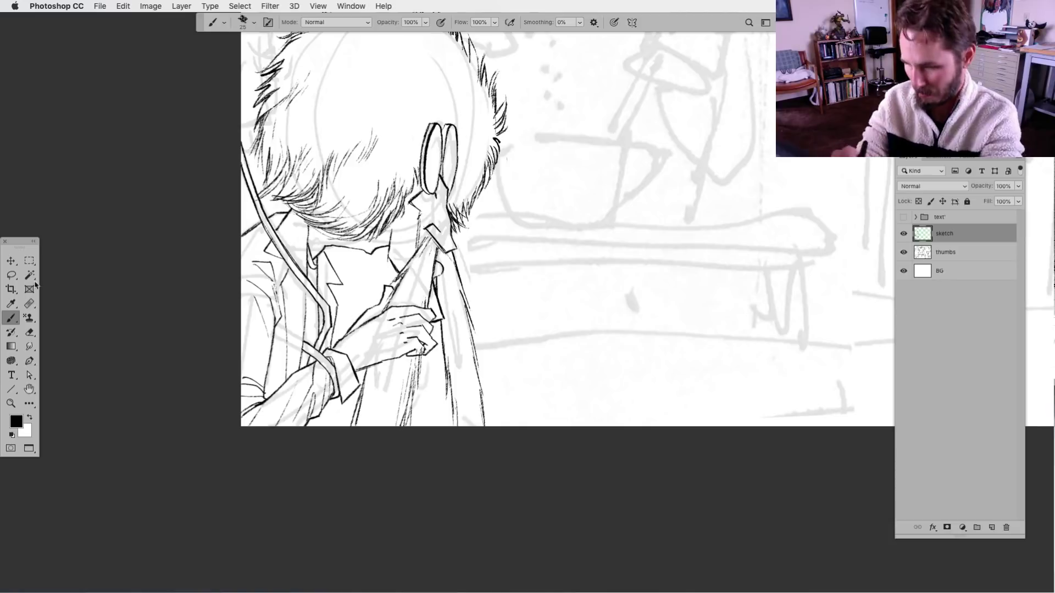
left_click(11, 274)
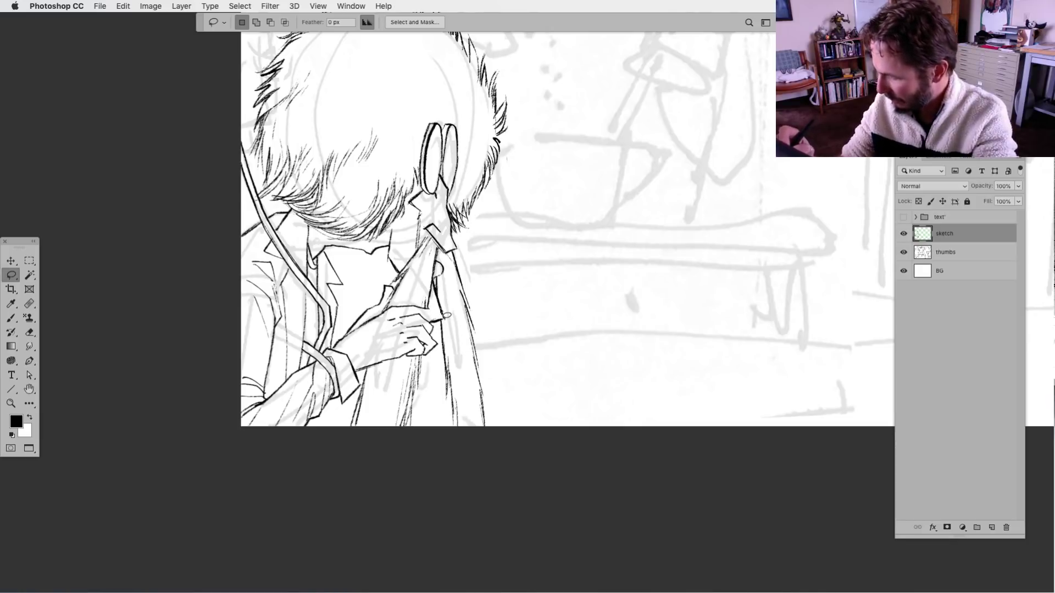
key("b")
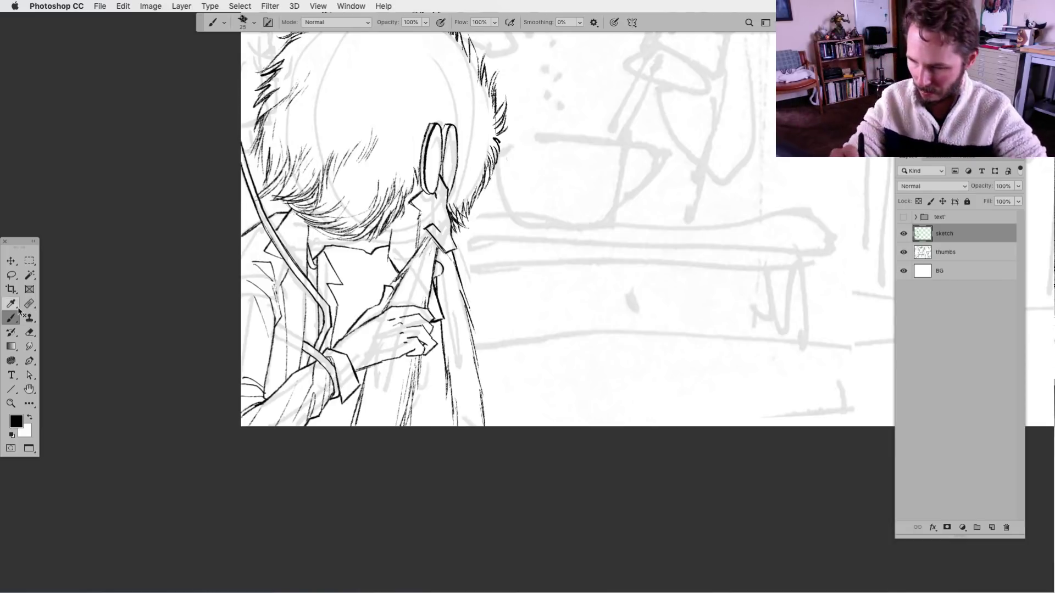
scroll(360, 475, "down", 2)
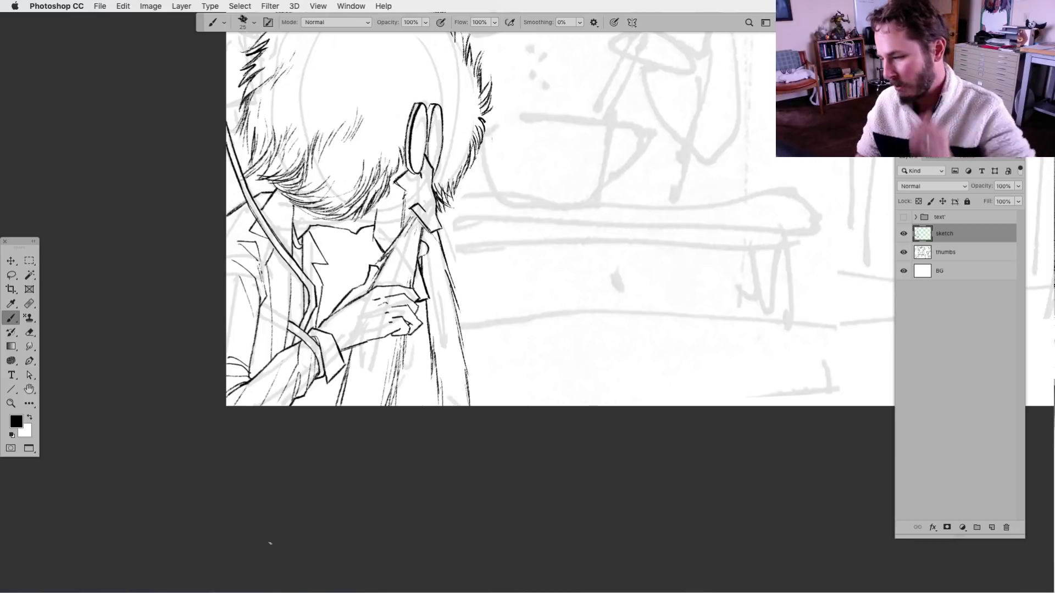
scroll(401, 414, "down", 1)
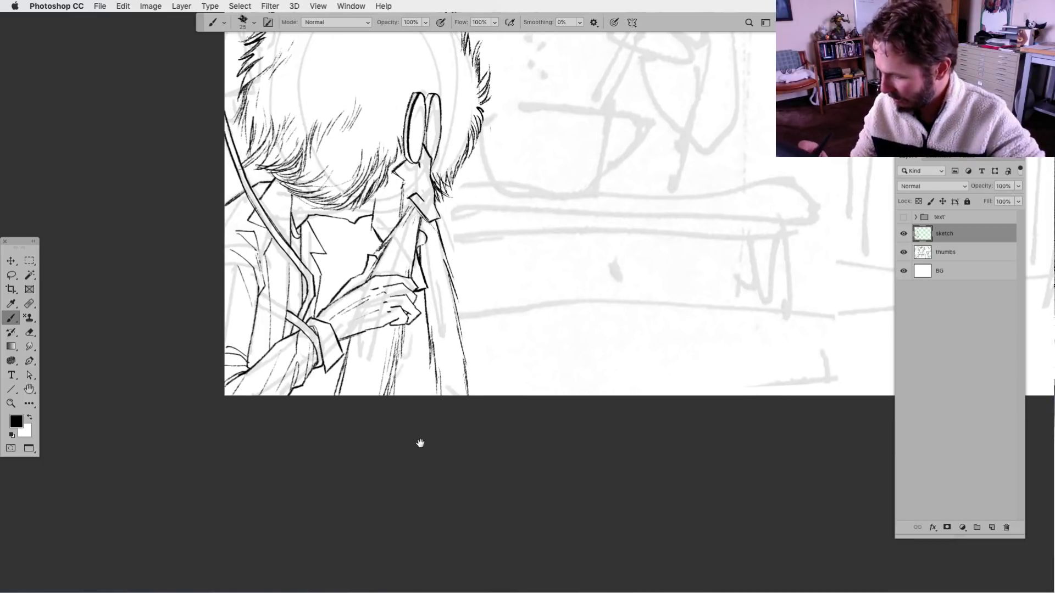
Draw downward fold lines in the coat directly below the cuff and wrist of the gripping hand.
scroll(420, 443, "down", 1)
key("l")
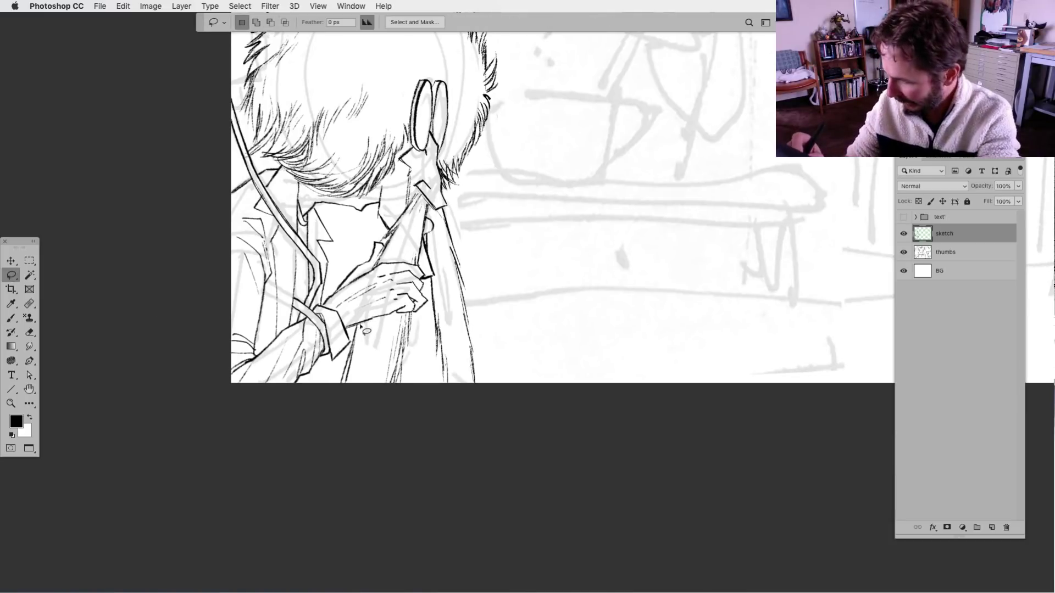
left_click(11, 319)
mouse_move(356, 324)
left_mouse_down()
mouse_move(328, 383)
mouse_move(341, 383)
left_mouse_up()
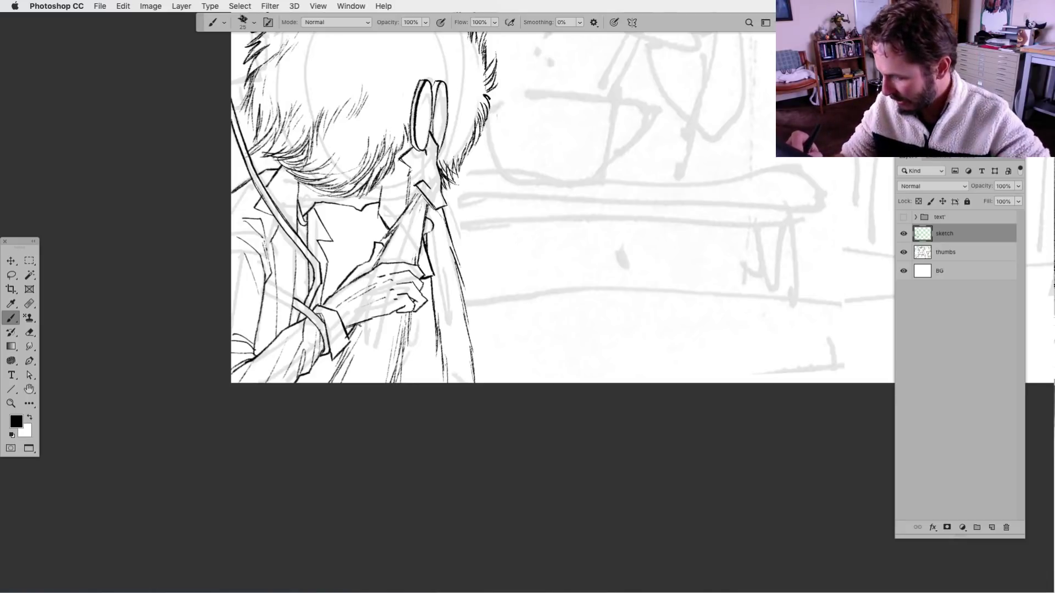
left_click_drag(361, 341, 350, 381)
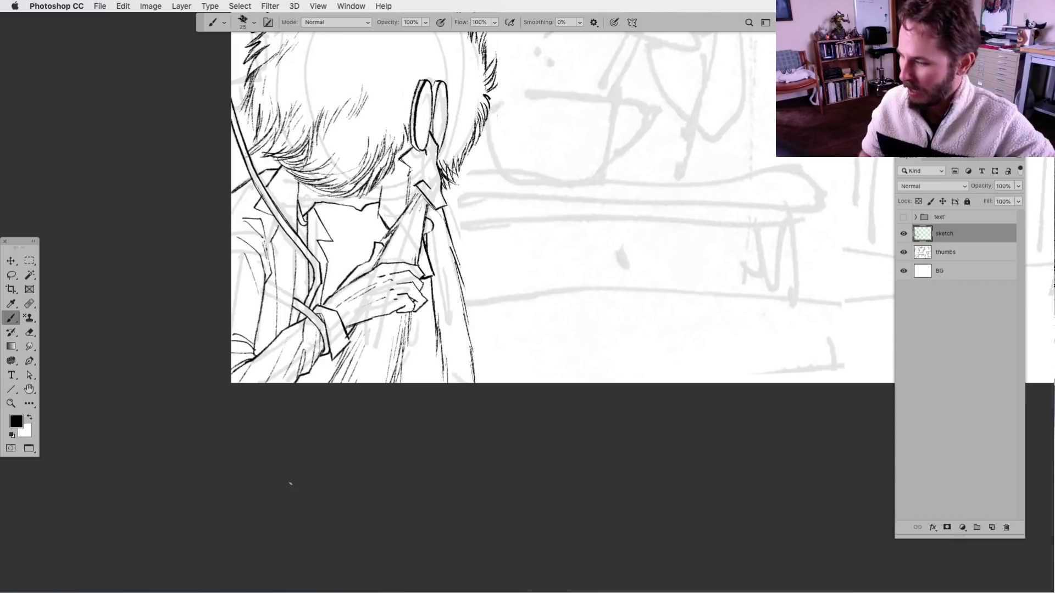
left_click_drag(375, 316, 362, 355)
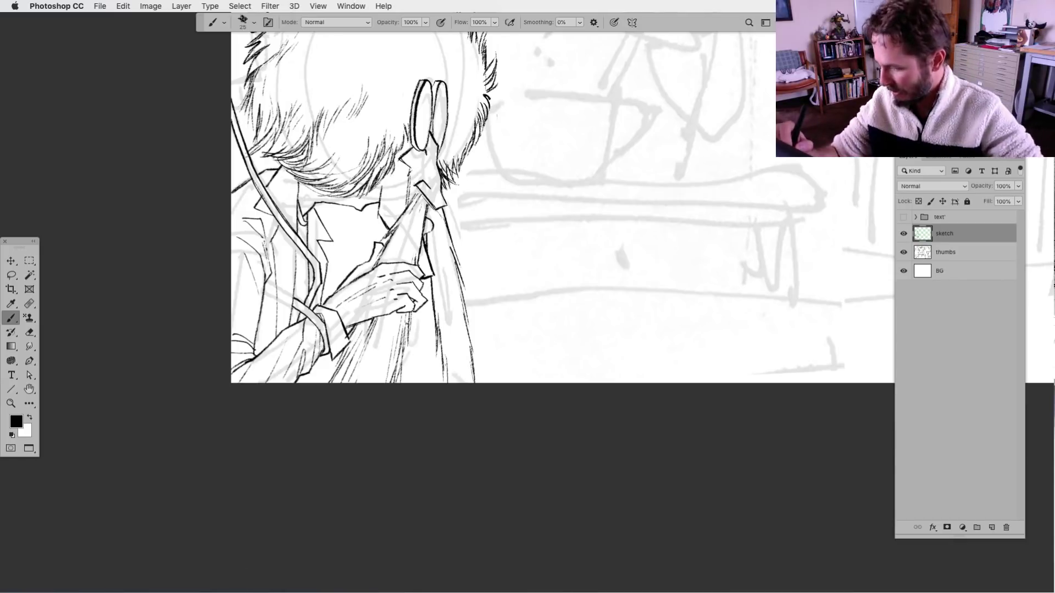
Add fold lines in the coat beneath the curled fingers and in the gathered fabric between the hand and collar.
mouse_move(413, 312)
left_mouse_down()
mouse_move(401, 376)
mouse_move(401, 360)
left_mouse_up()
left_click_drag(403, 368, 400, 383)
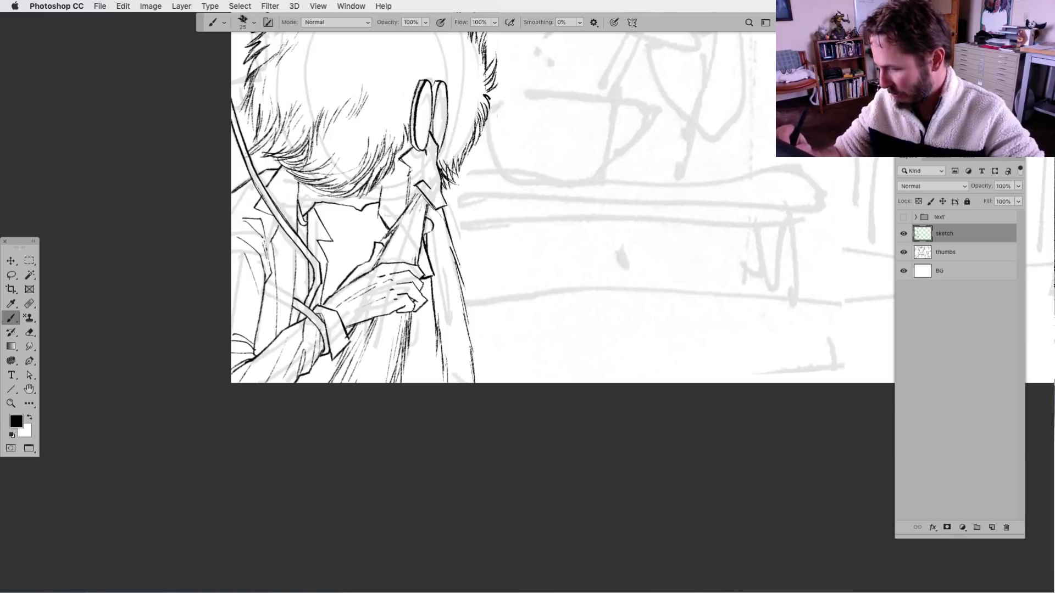
left_click_drag(427, 345, 418, 362)
left_click_drag(383, 333, 368, 399)
left_click_drag(393, 259, 381, 281)
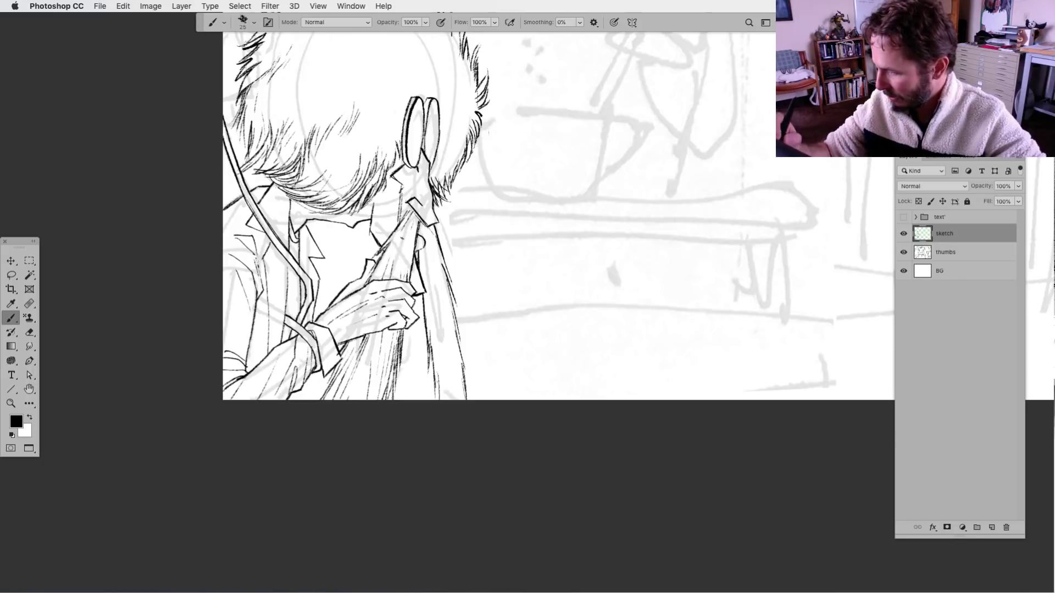
mouse_move(404, 237)
left_mouse_down()
mouse_move(396, 275)
mouse_move(421, 280)
left_mouse_up()
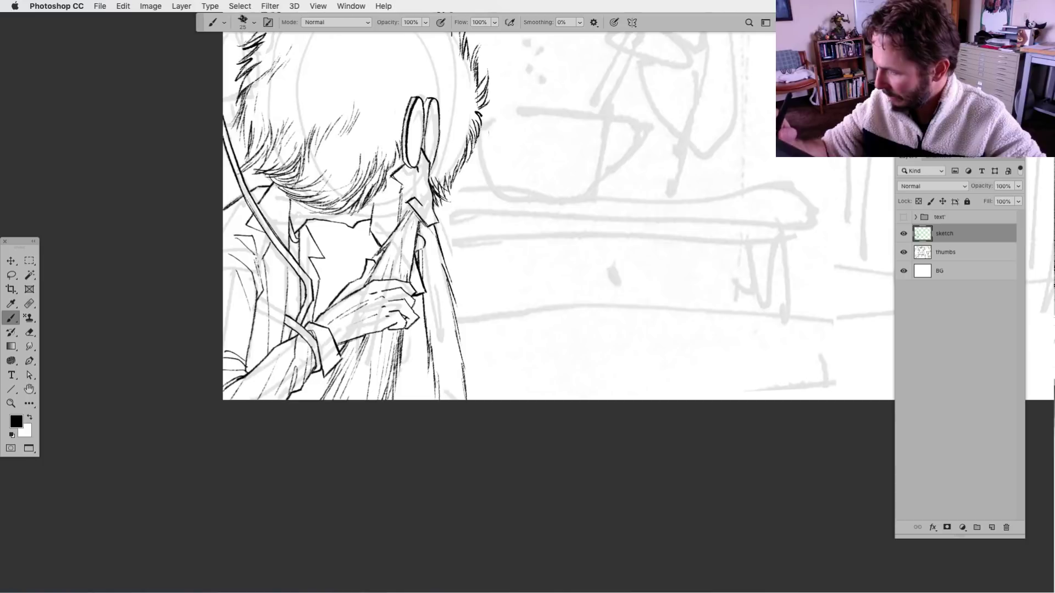
Draw long fold lines down the coat's hanging front panel beyond the hand and strengthen its outer edge.
mouse_move(443, 232)
left_mouse_down()
mouse_move(421, 325)
mouse_move(433, 395)
left_mouse_up()
mouse_move(436, 298)
left_mouse_down()
mouse_move(436, 400)
mouse_move(429, 368)
left_mouse_up()
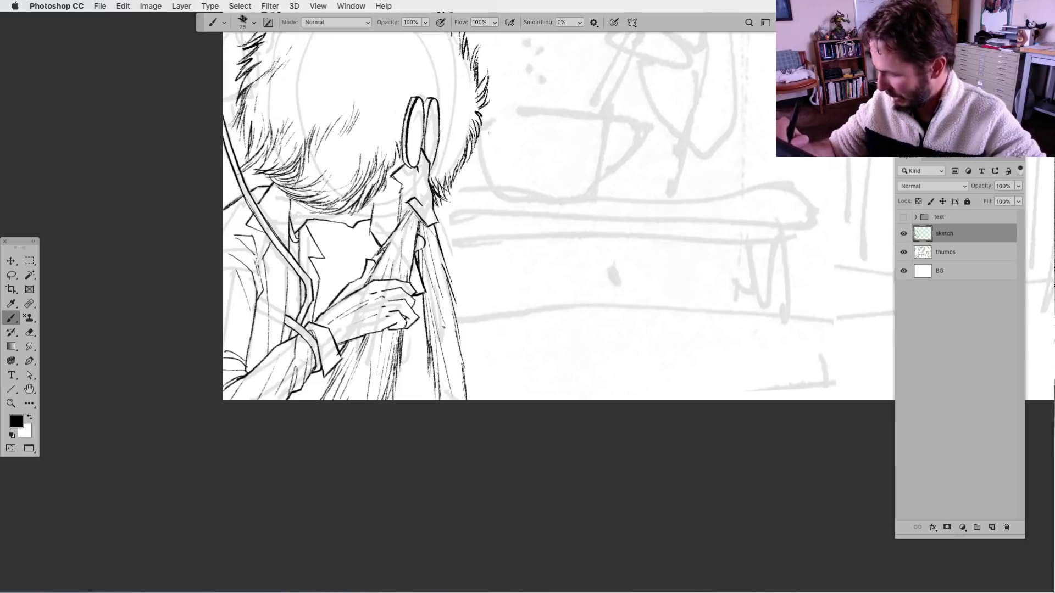
left_click_drag(472, 291, 451, 367)
left_click_drag(472, 325, 457, 372)
left_click_drag(469, 335, 456, 382)
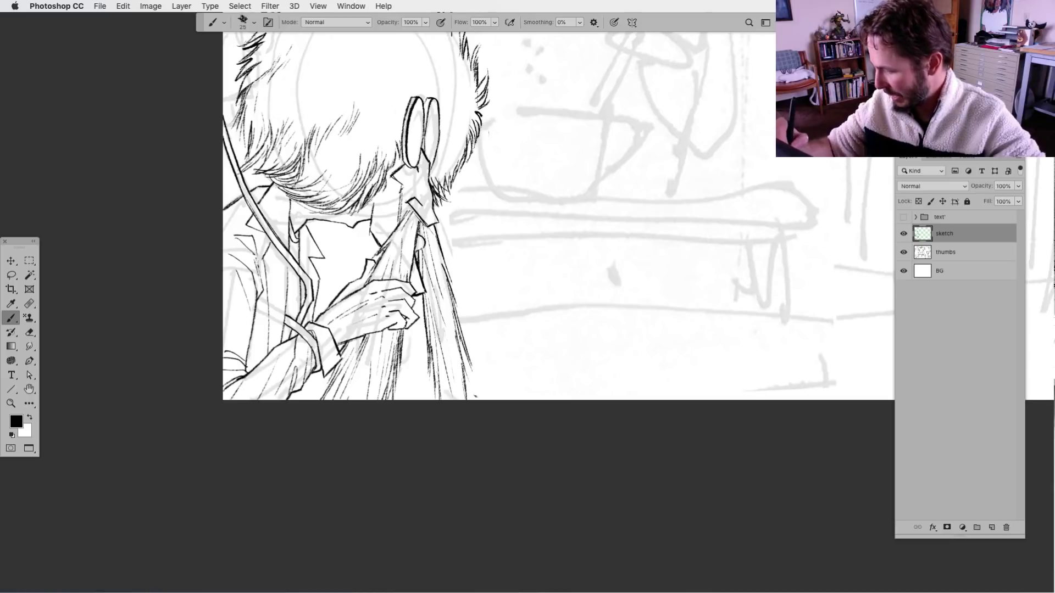
left_click_drag(460, 497, 442, 516)
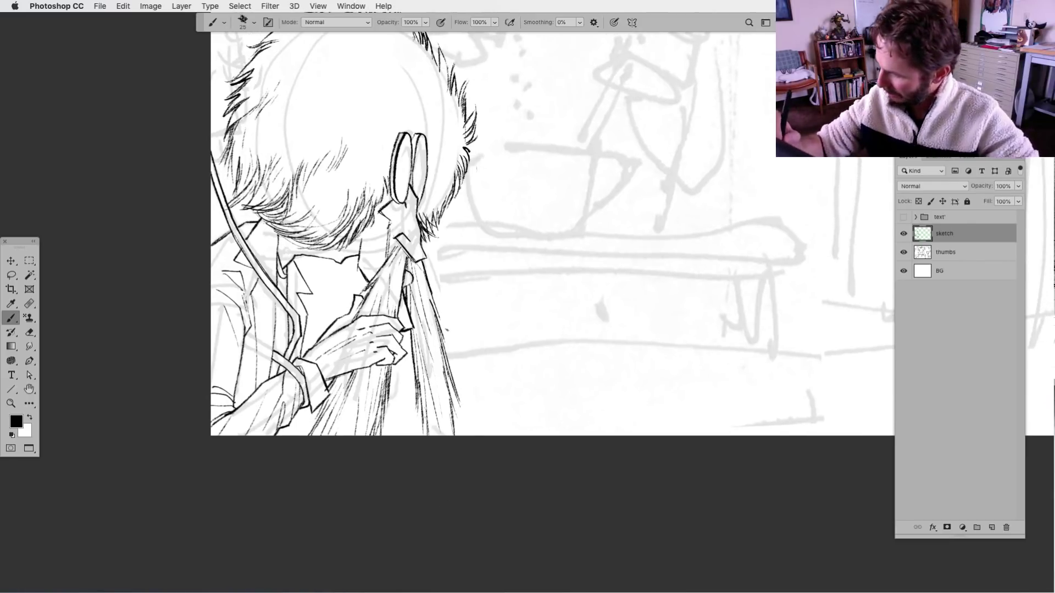
left_click_drag(434, 294, 454, 367)
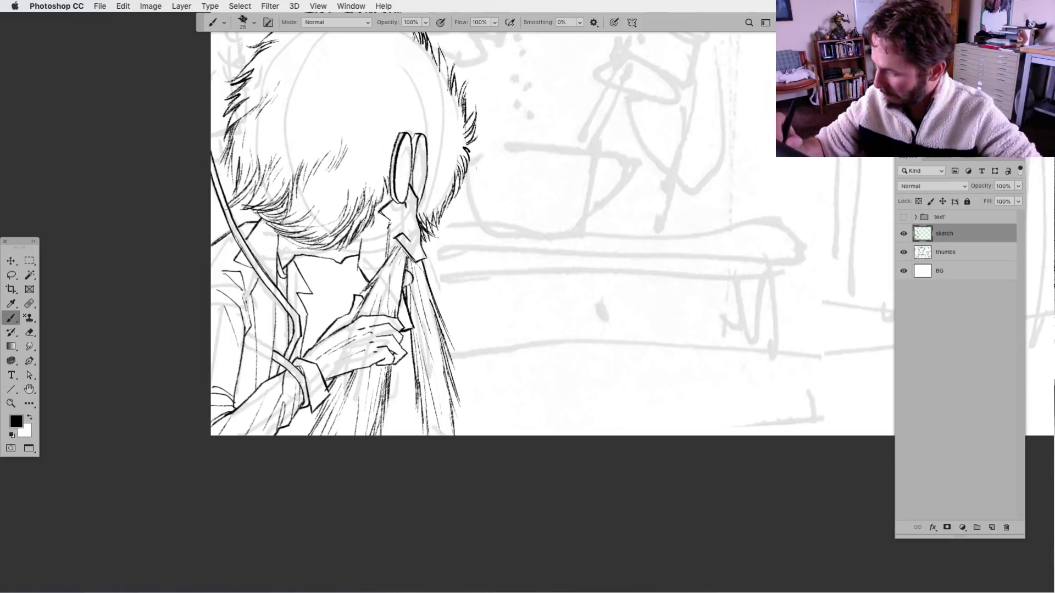
Add short shading and touch-up strokes around the pointed collar tips and the neck beneath the figure's head.
mouse_move(408, 254)
left_mouse_down()
mouse_move(404, 268)
mouse_move(387, 258)
mouse_move(375, 274)
left_mouse_up()
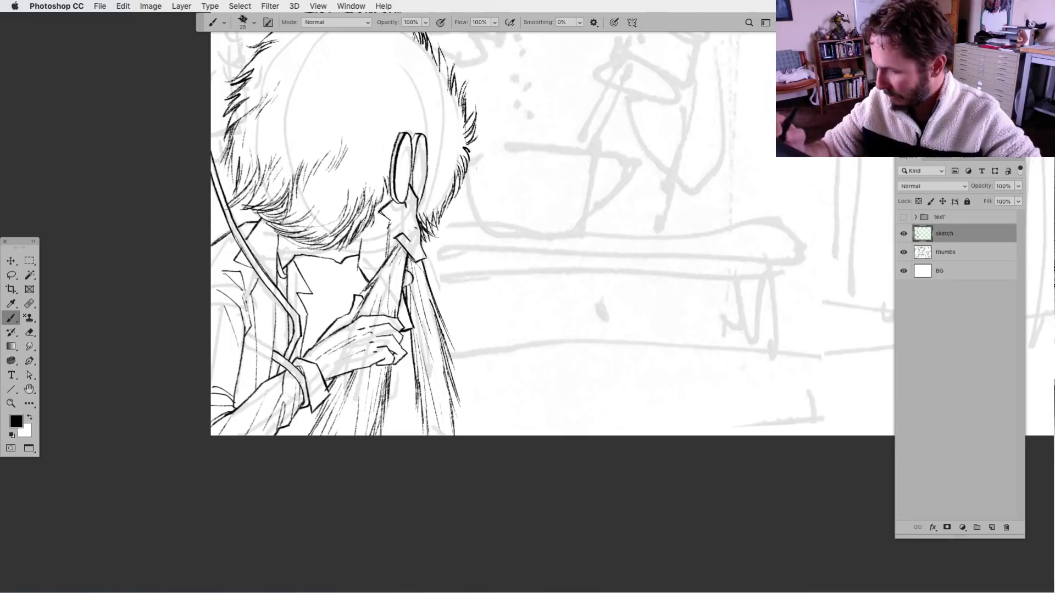
key("l")
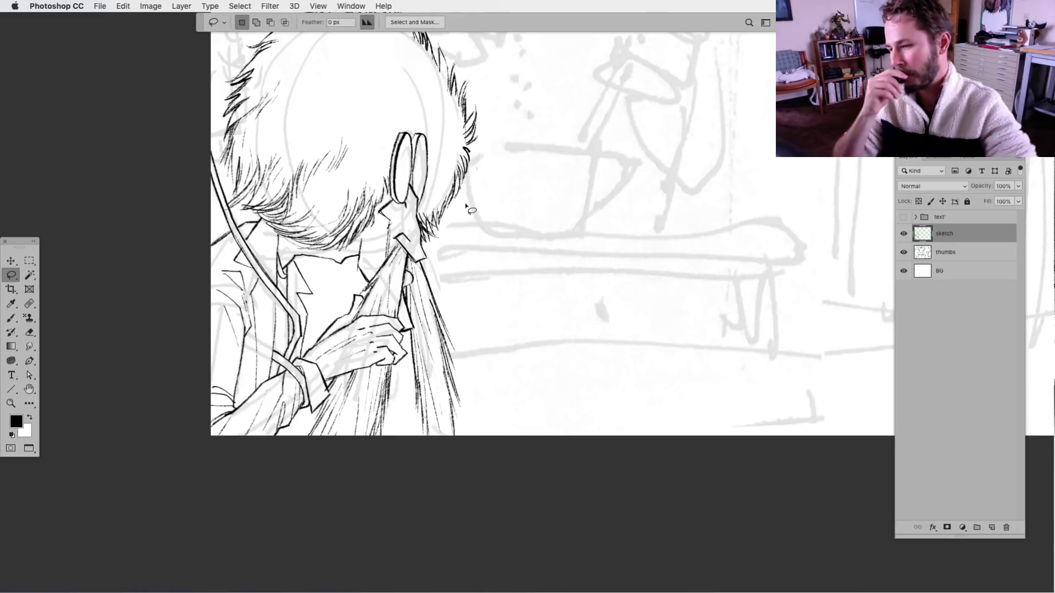
left_click(11, 317)
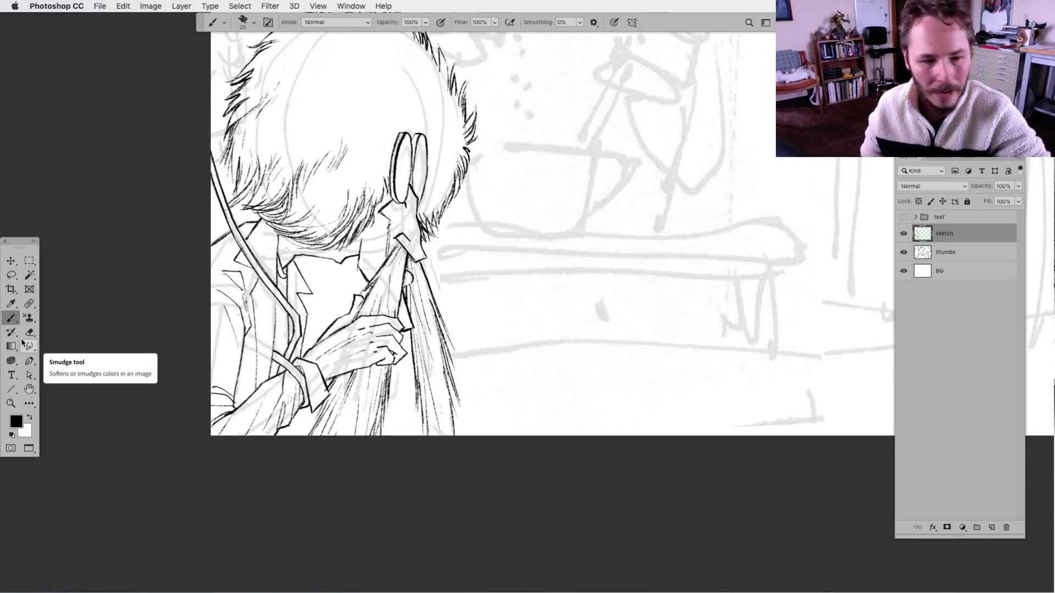
scroll(459, 330, "up", 2)
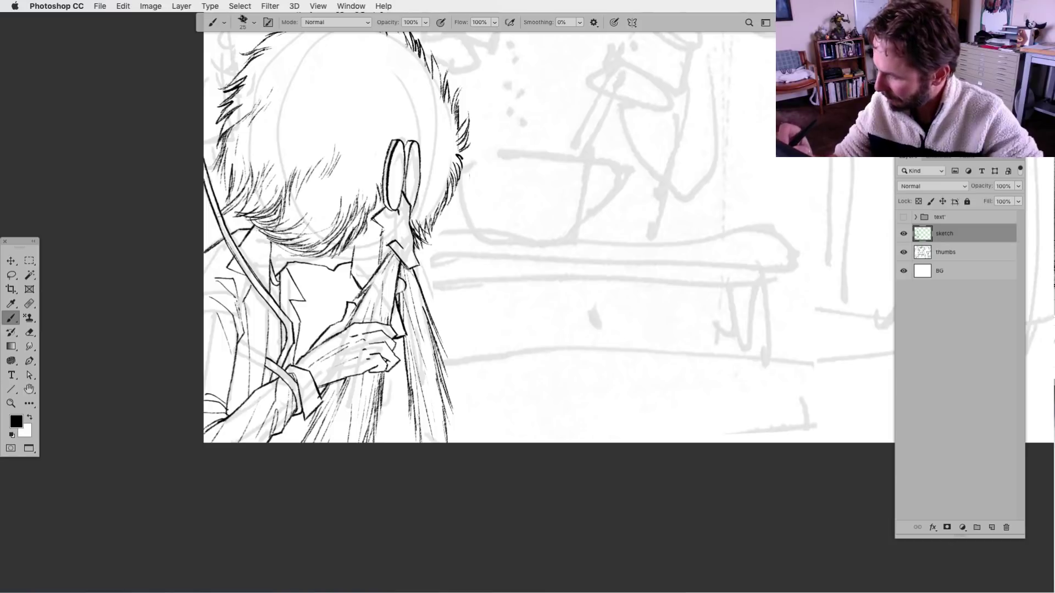
left_click_drag(415, 251, 421, 268)
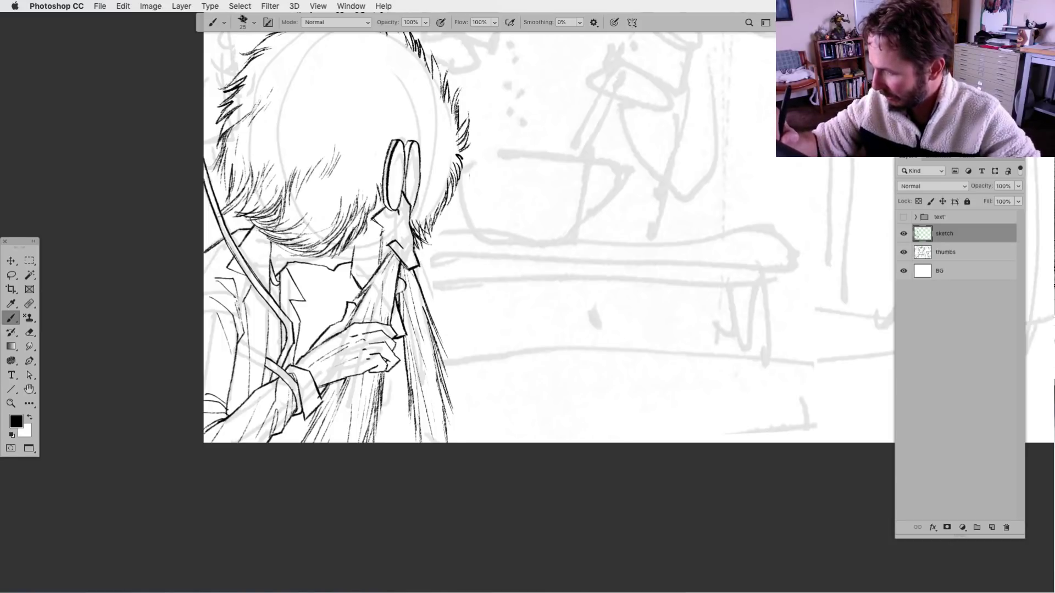
mouse_move(407, 200)
left_mouse_down()
mouse_move(413, 208)
mouse_move(445, 187)
left_mouse_up()
left_click_drag(439, 247, 427, 279)
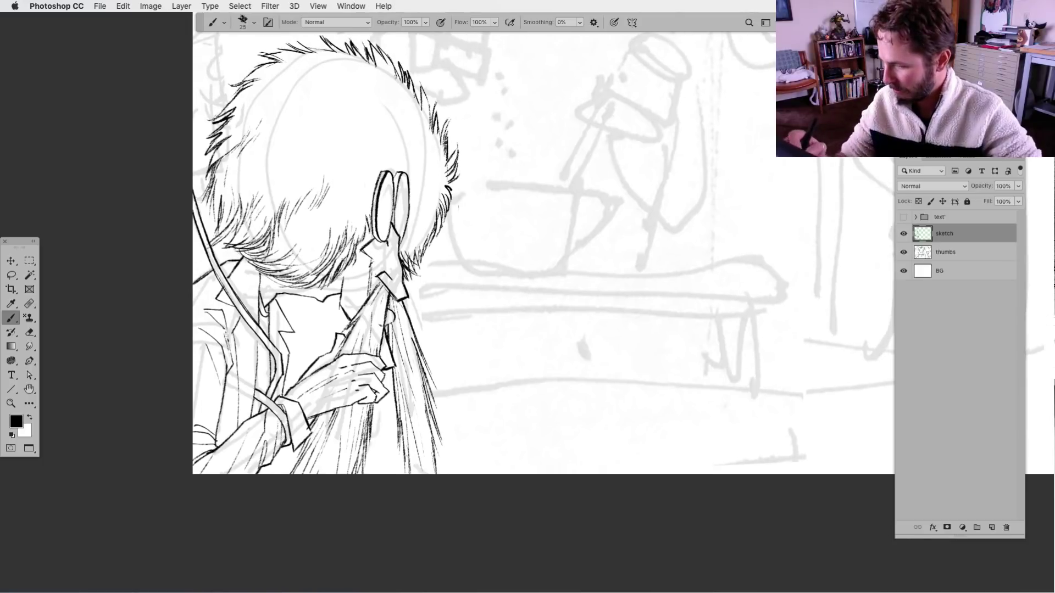
left_click_drag(362, 283, 351, 308)
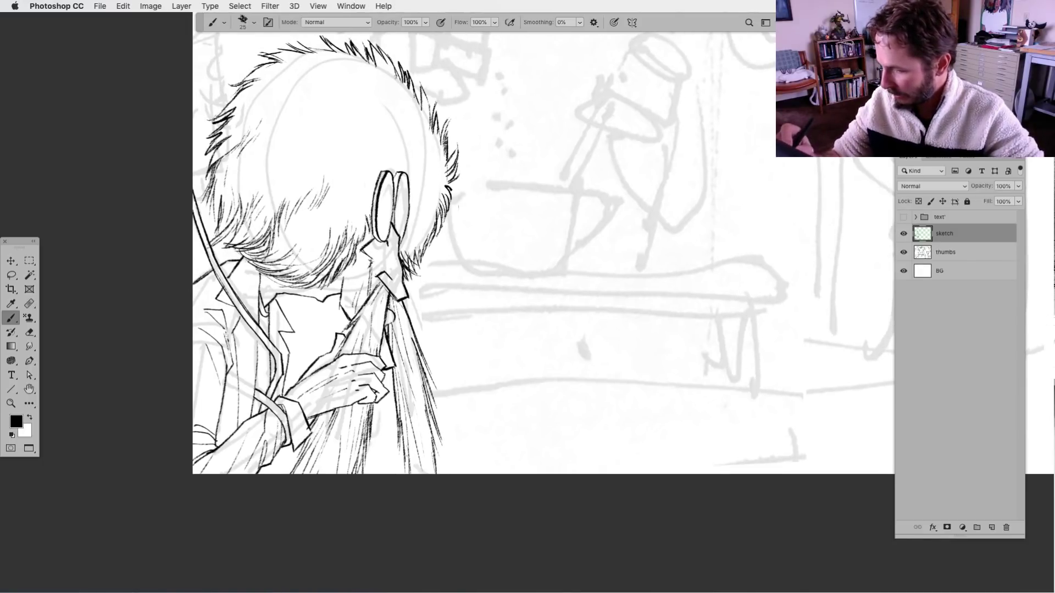
left_click_drag(363, 260, 371, 269)
left_click_drag(442, 411, 435, 419)
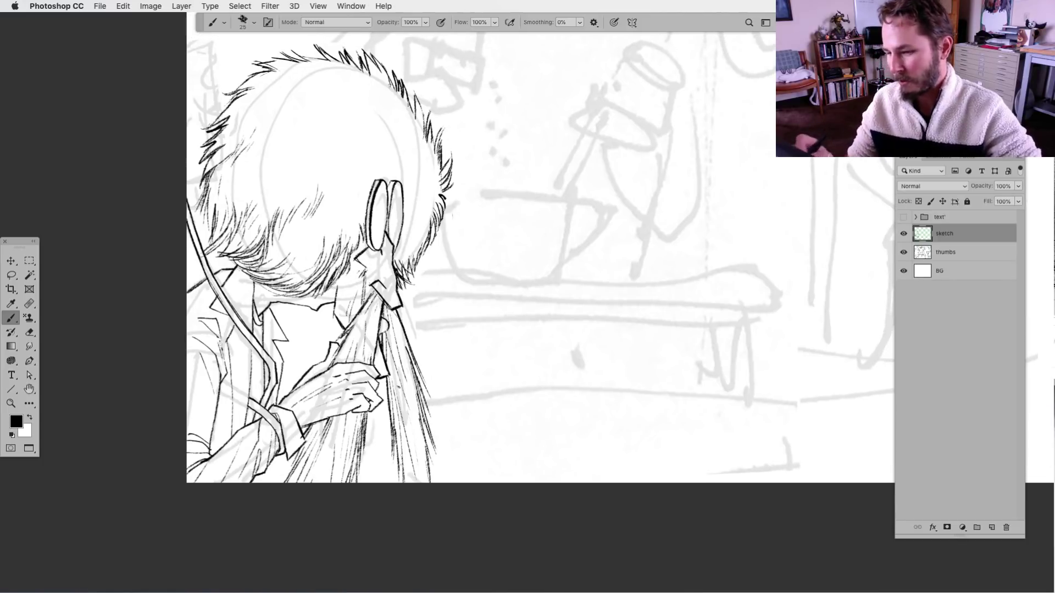
Touch up the neckline under the hair and draw the garment edge down the chest and below the cuff.
left_click_drag(292, 305, 308, 305)
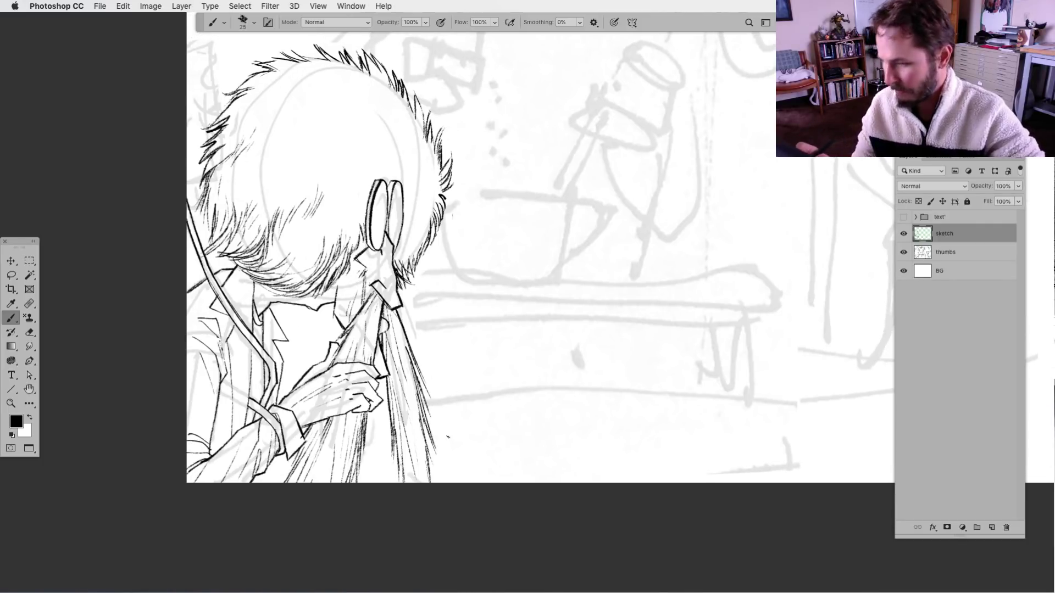
left_click_drag(441, 471, 438, 483)
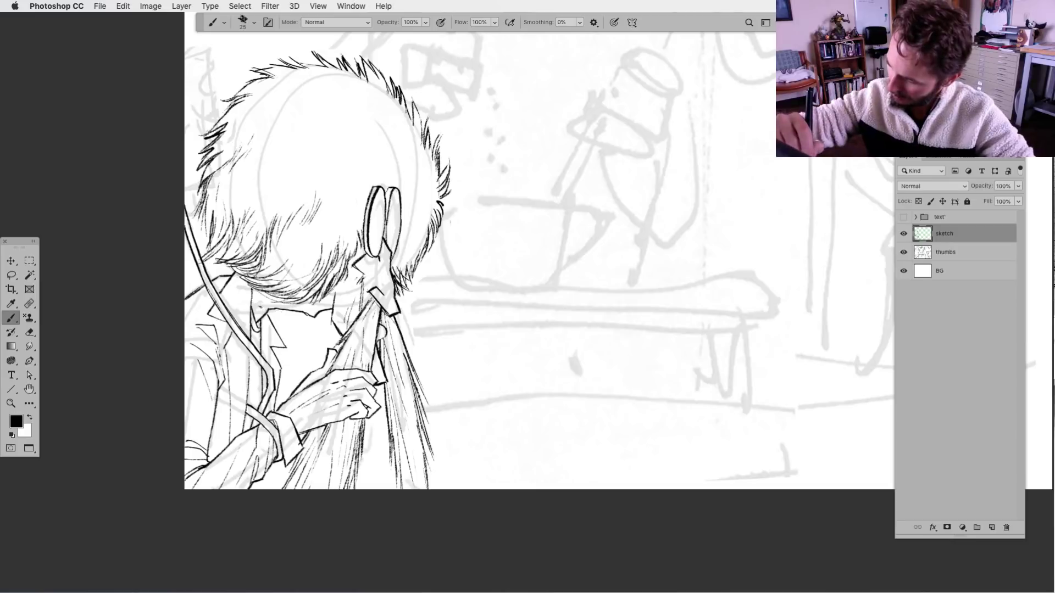
left_click_drag(252, 296, 293, 308)
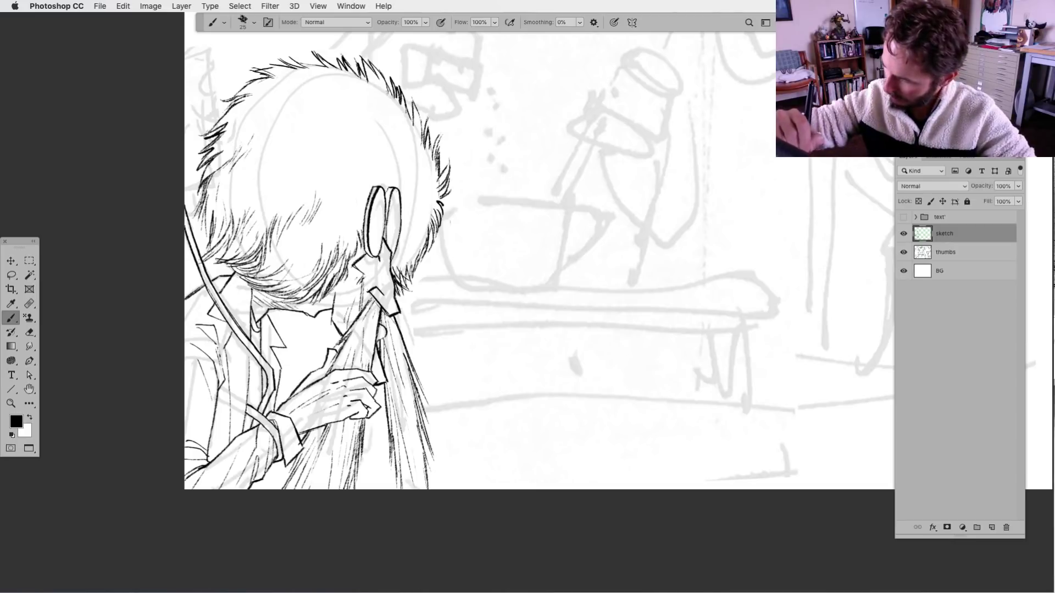
left_click_drag(453, 467, 461, 477)
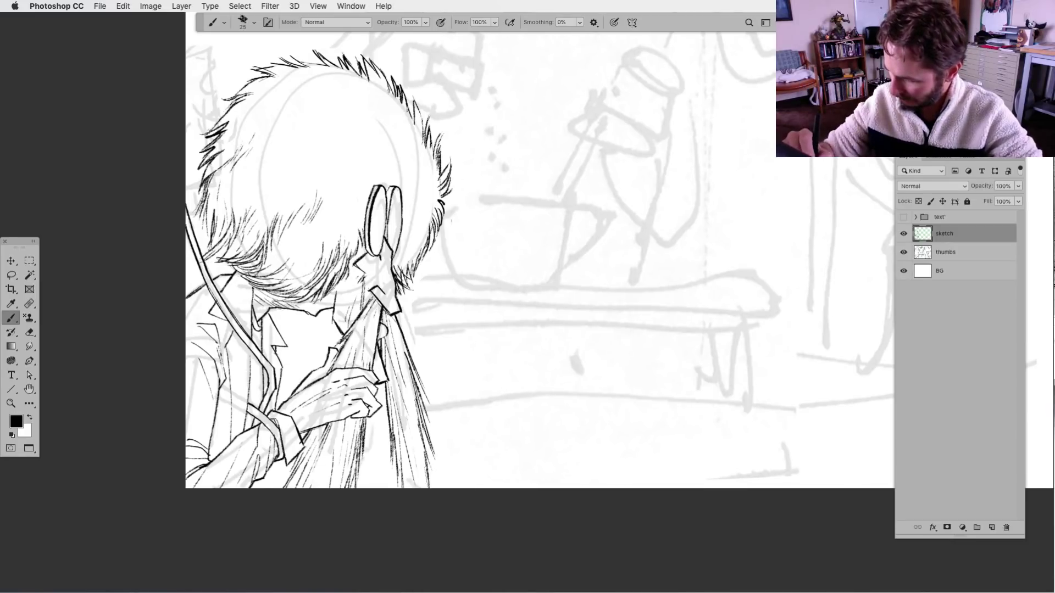
mouse_move(279, 313)
left_mouse_down()
mouse_move(268, 333)
mouse_move(281, 381)
mouse_move(273, 410)
left_mouse_up()
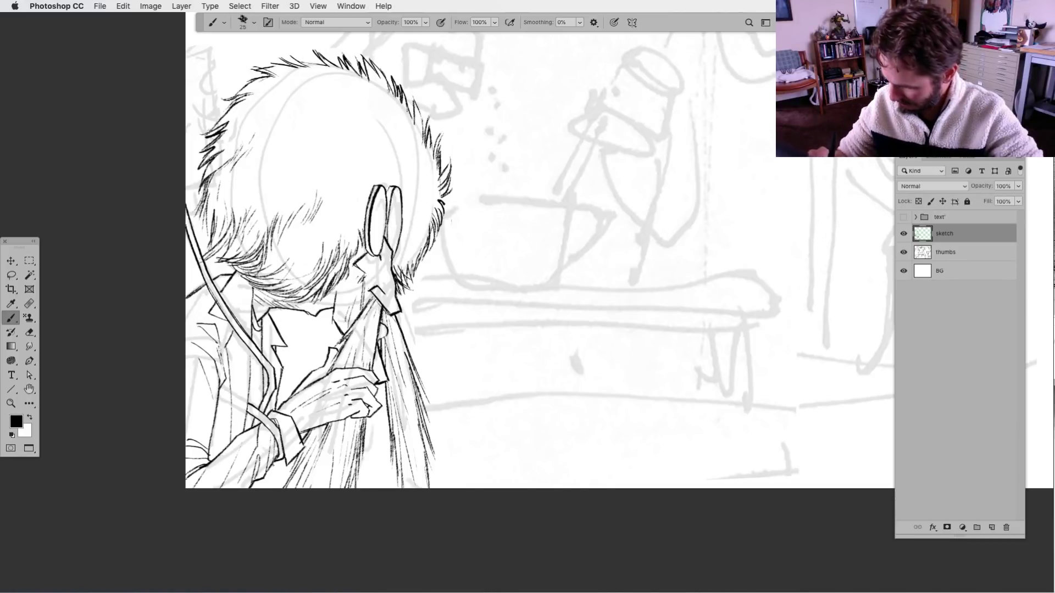
left_click_drag(274, 465, 268, 488)
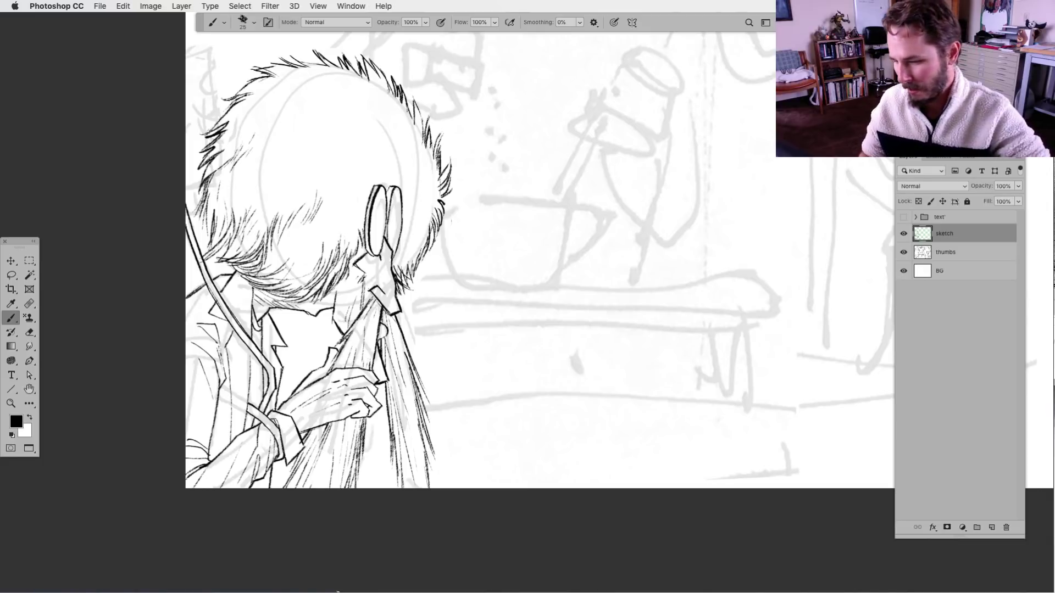
Draw vertical fold lines down the coat beside the strap and shading strokes along the inner sleeve.
left_click_drag(254, 356, 244, 431)
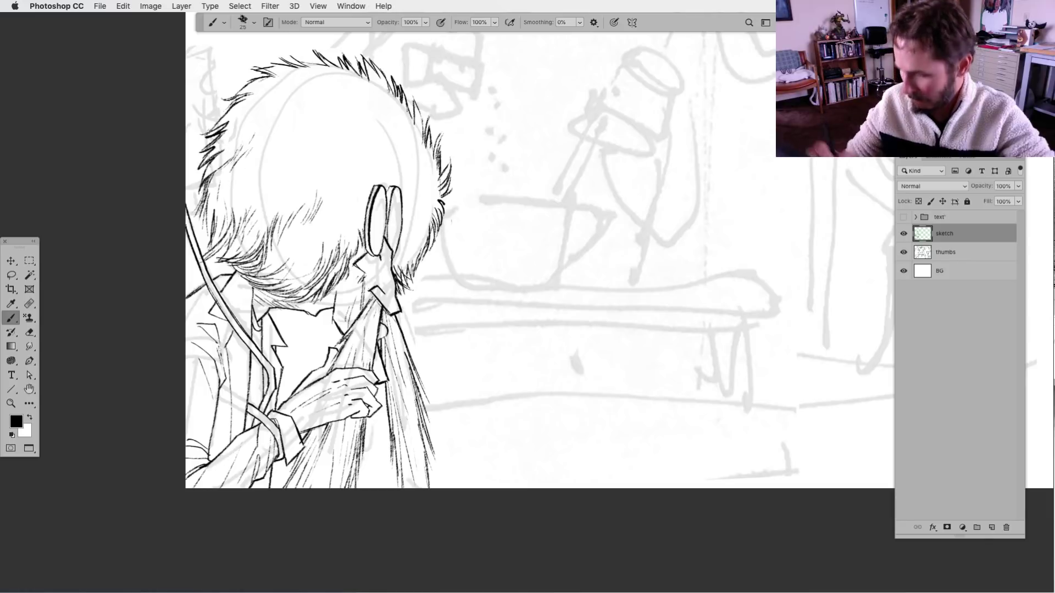
left_click_drag(234, 327, 224, 384)
left_click_drag(230, 354, 227, 419)
left_click_drag(234, 417, 227, 444)
left_click_drag(230, 317, 216, 323)
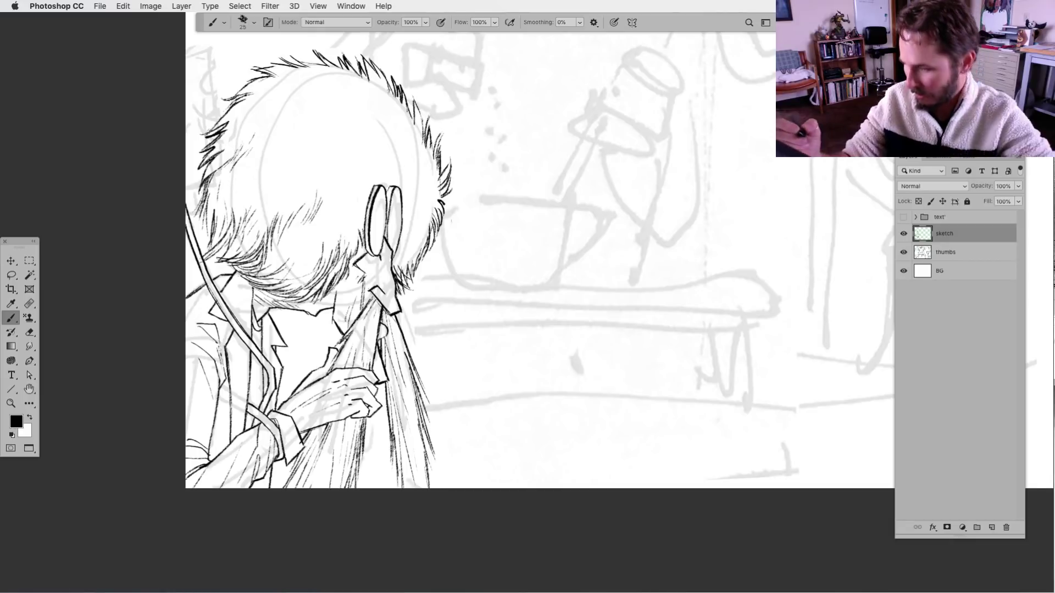
mouse_move(231, 393)
left_mouse_down()
mouse_move(210, 453)
mouse_move(215, 435)
left_mouse_up()
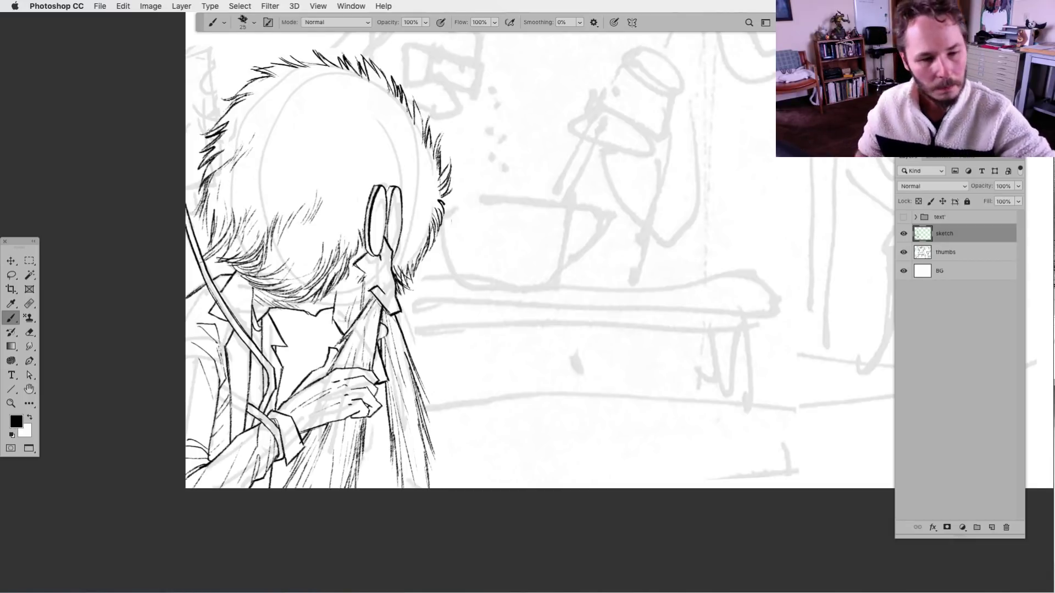
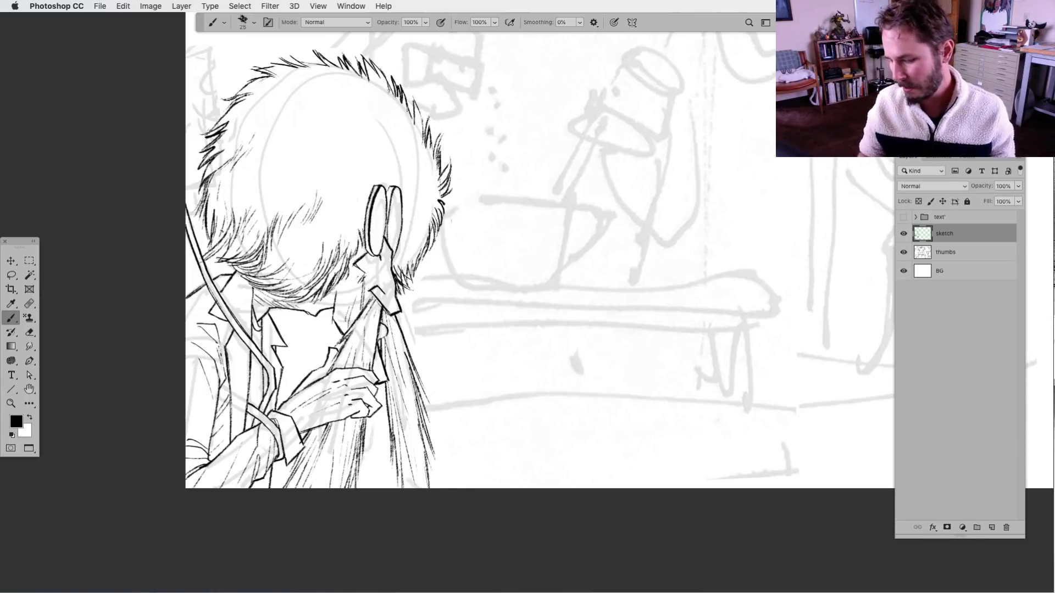
Add small brush strokes along the hair's lower edge and the neckline beneath it.
left_click(11, 274)
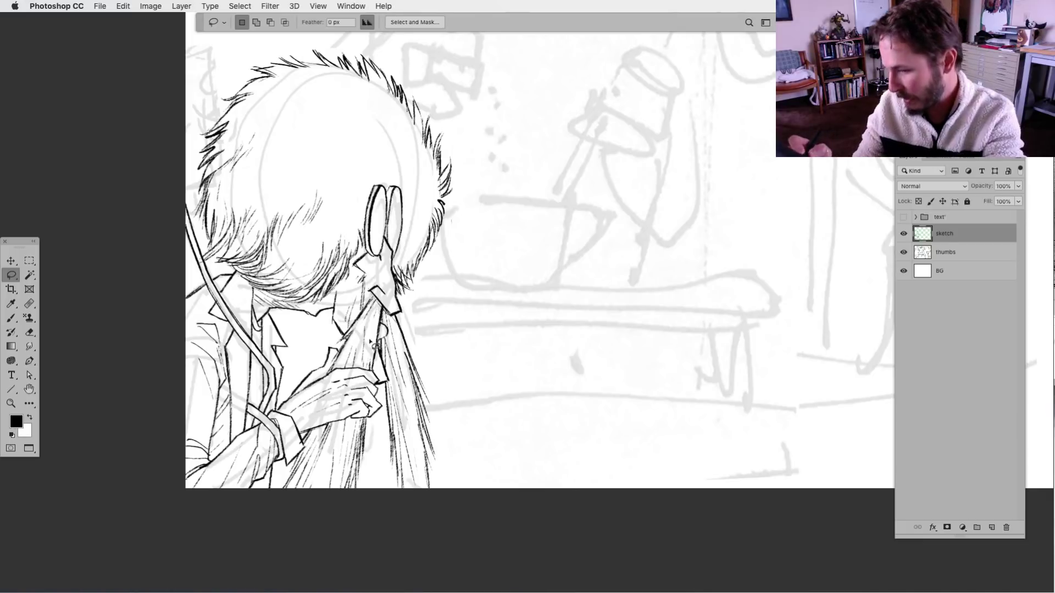
key("b")
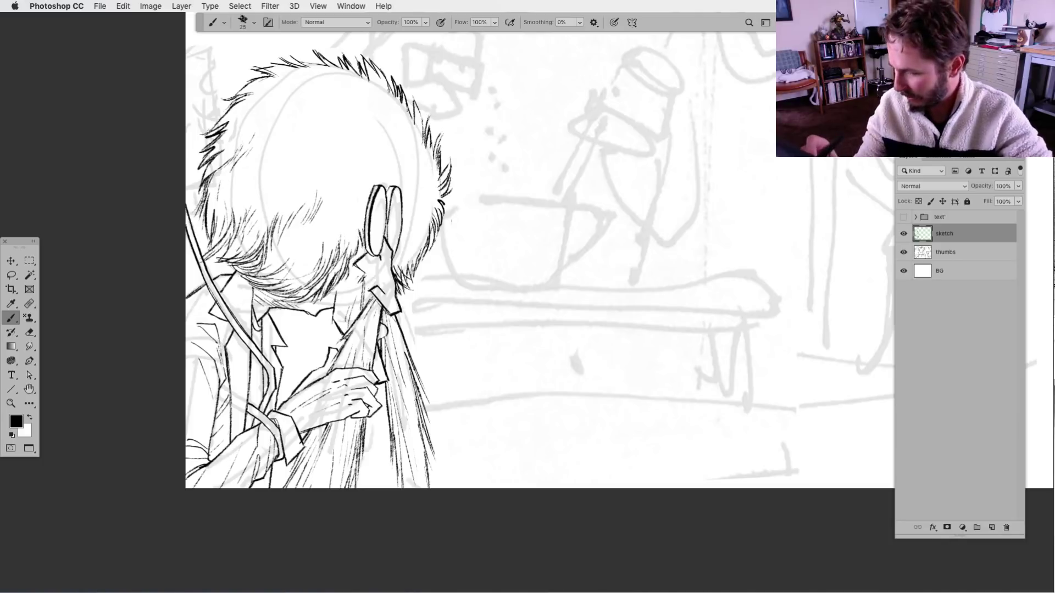
left_click_drag(275, 305, 305, 295)
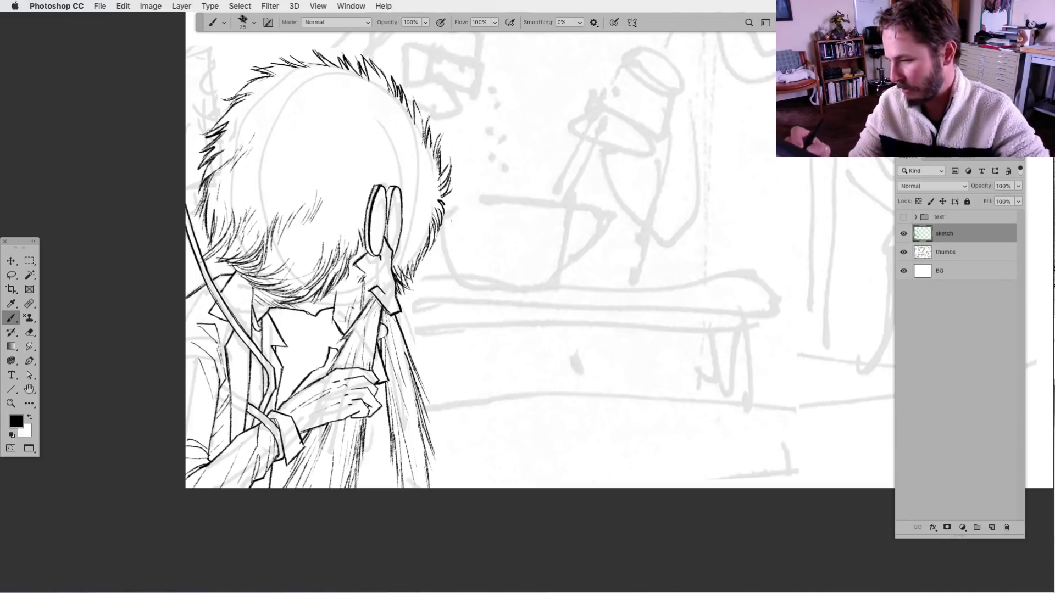
scroll(538, 264, "up", 3)
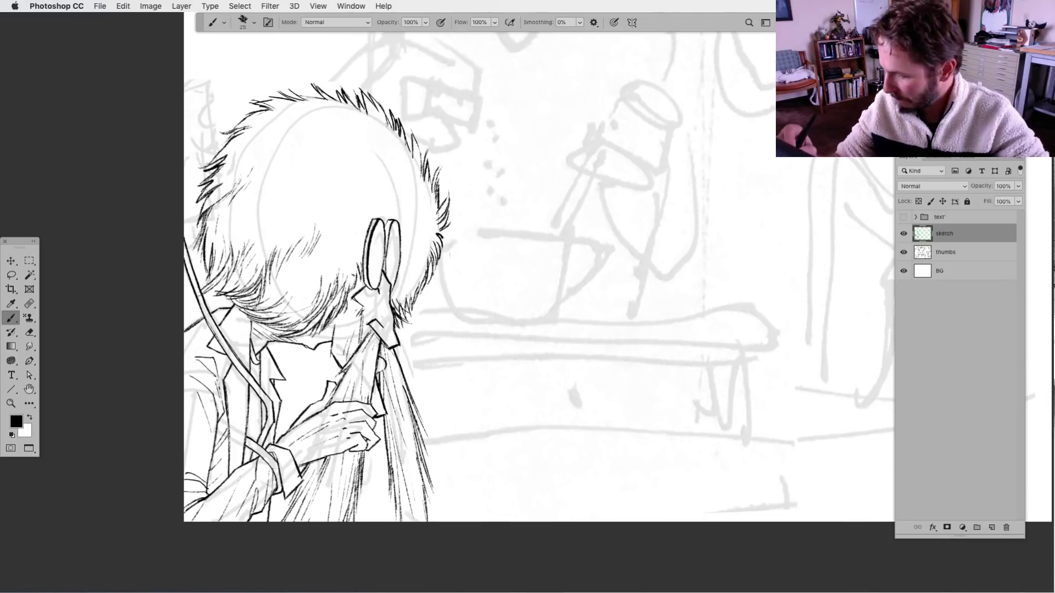
left_click_drag(356, 275, 348, 294)
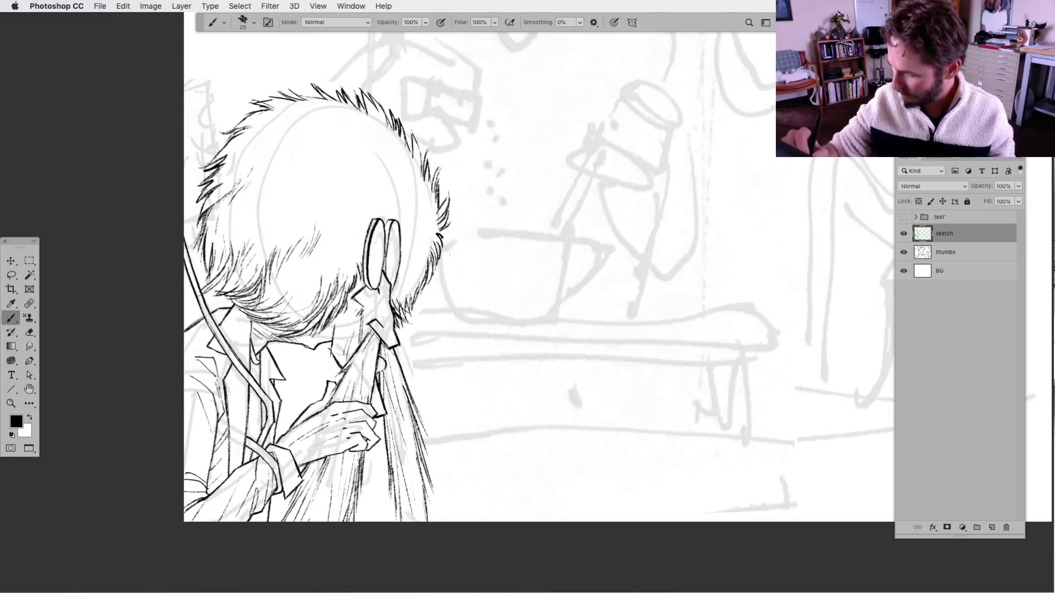
mouse_move(333, 341)
left_mouse_down()
mouse_move(331, 354)
mouse_move(286, 355)
mouse_move(288, 344)
left_mouse_up()
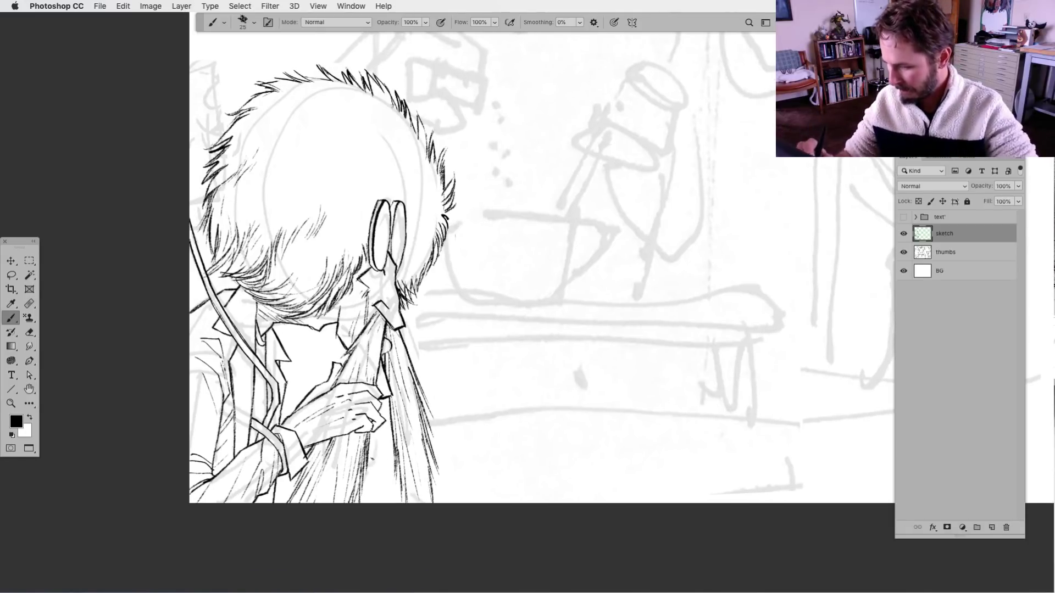
Add long vertical strokes to the lower part and outer edge of the tapering strands hanging below the figure's face.
mouse_move(391, 455)
left_mouse_down()
mouse_move(400, 489)
mouse_move(401, 479)
left_mouse_up()
left_click_drag(396, 450, 402, 474)
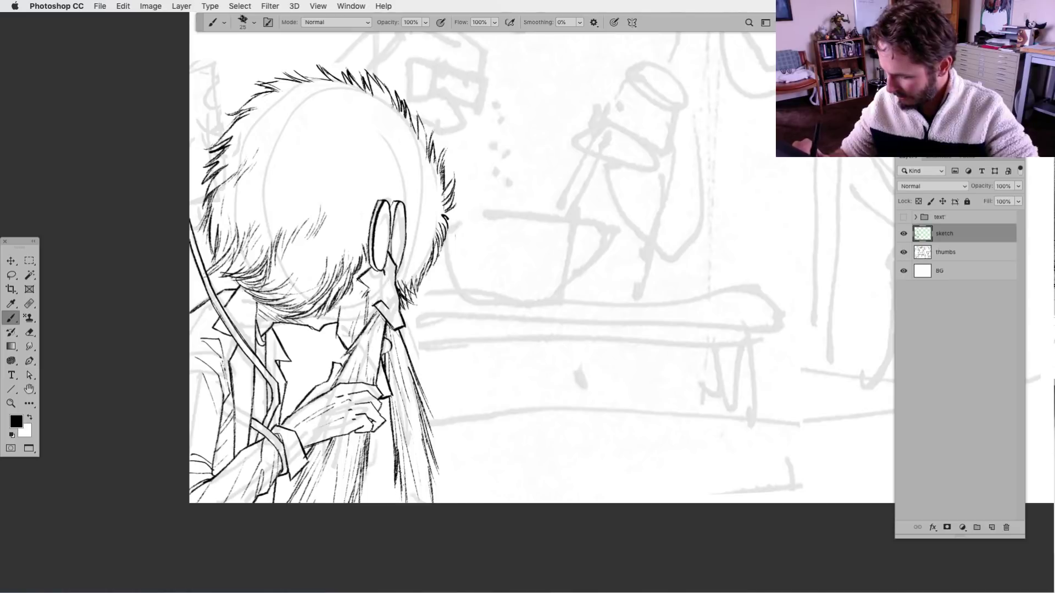
left_click_drag(394, 426, 409, 500)
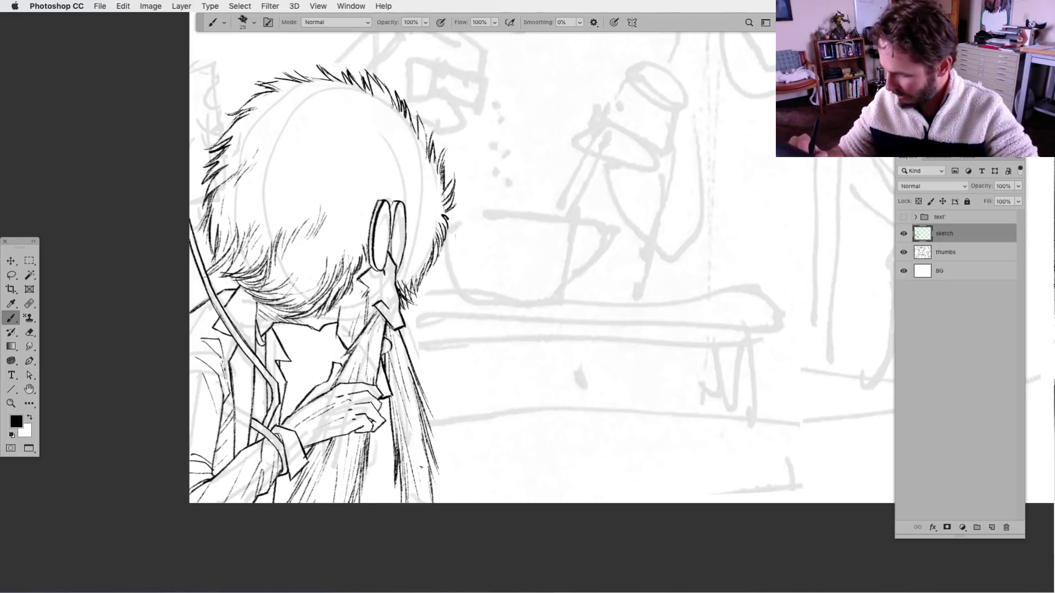
left_click_drag(417, 442, 441, 503)
left_click_drag(430, 470, 440, 497)
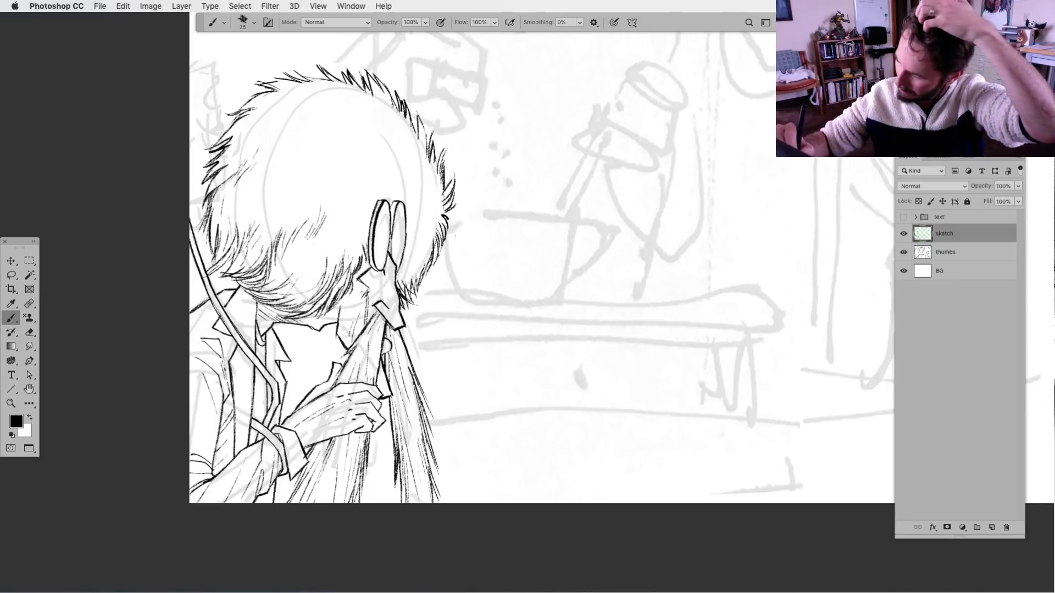
left_click_drag(412, 375, 422, 398)
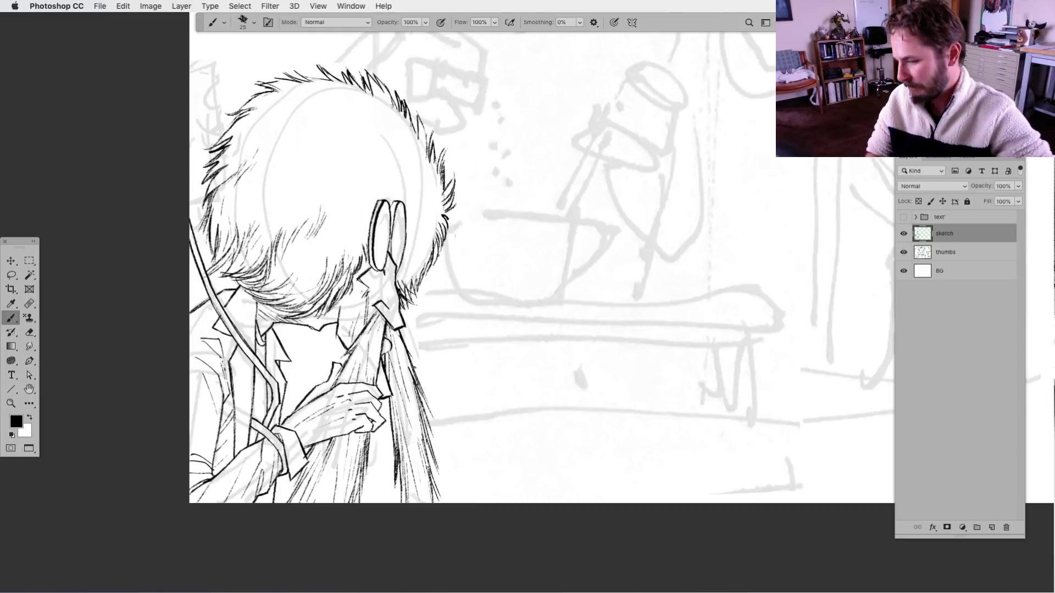
left_click_drag(462, 434, 451, 451)
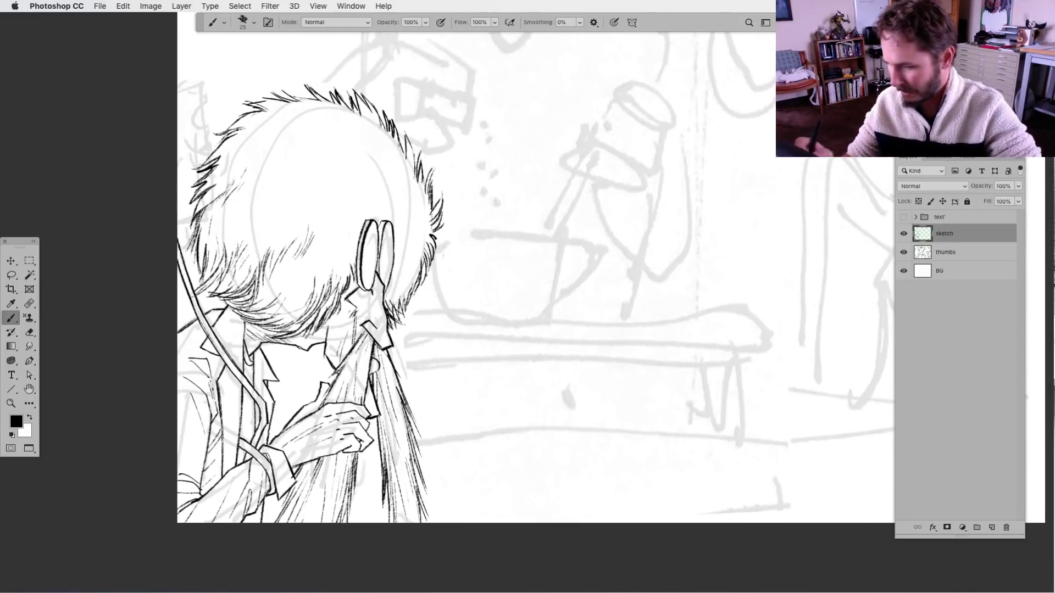
key("l")
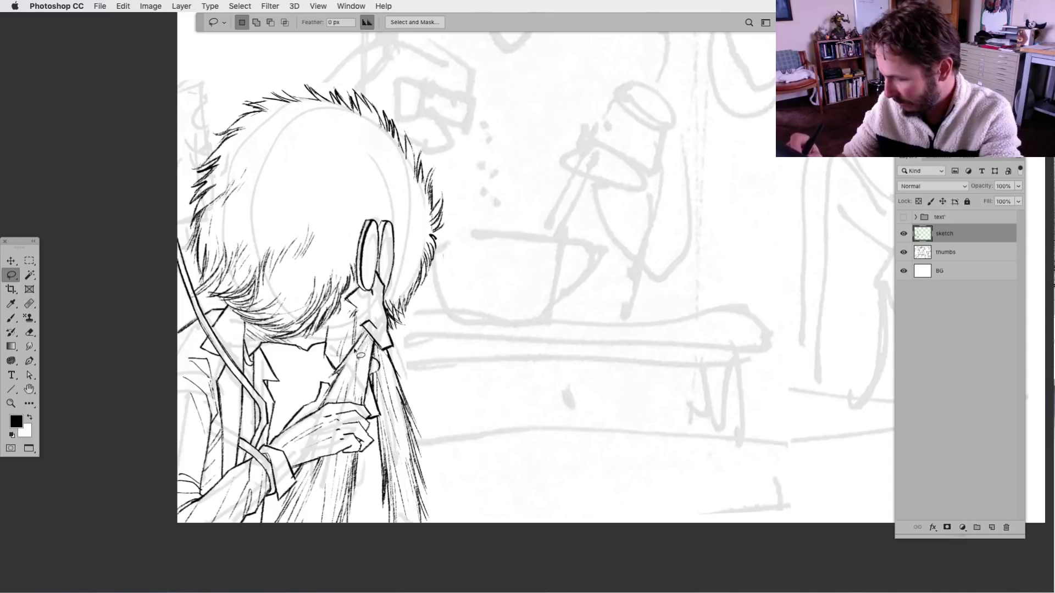
key("b")
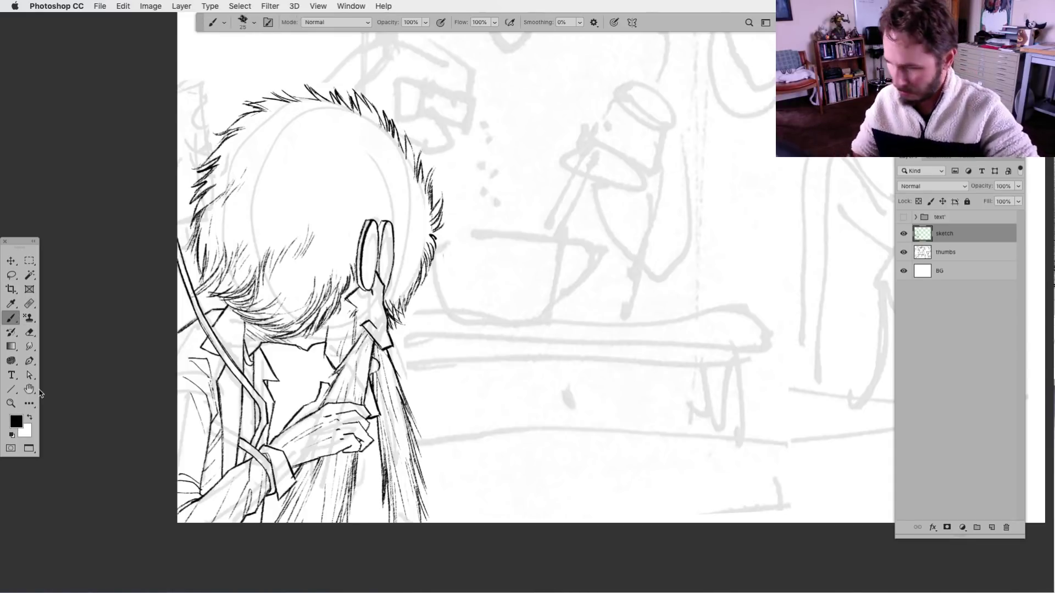
scroll(371, 494, "down", 2)
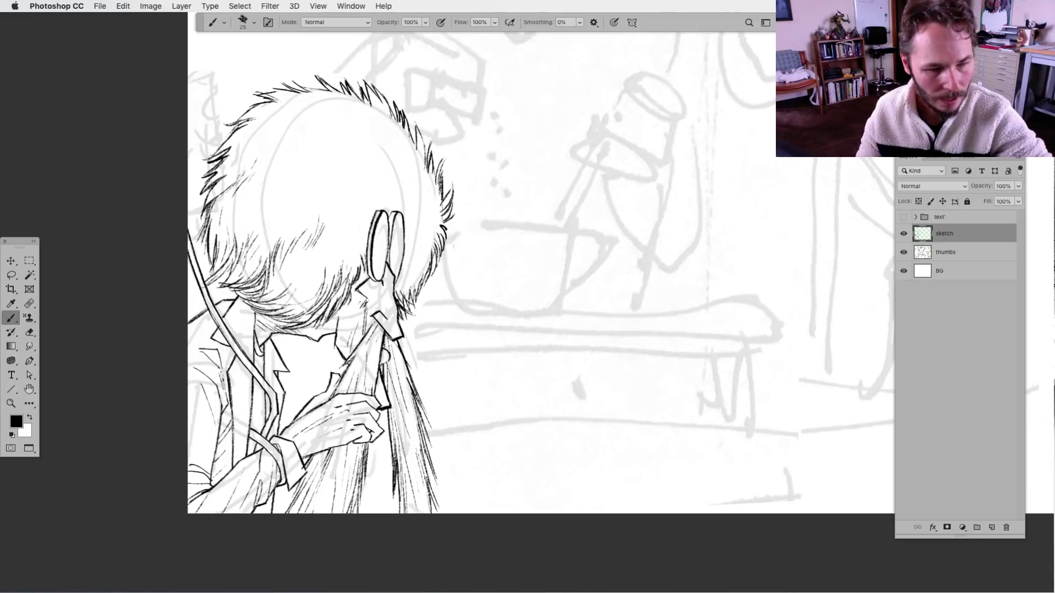
left_click_drag(435, 414, 429, 426)
left_click_drag(431, 468, 463, 450)
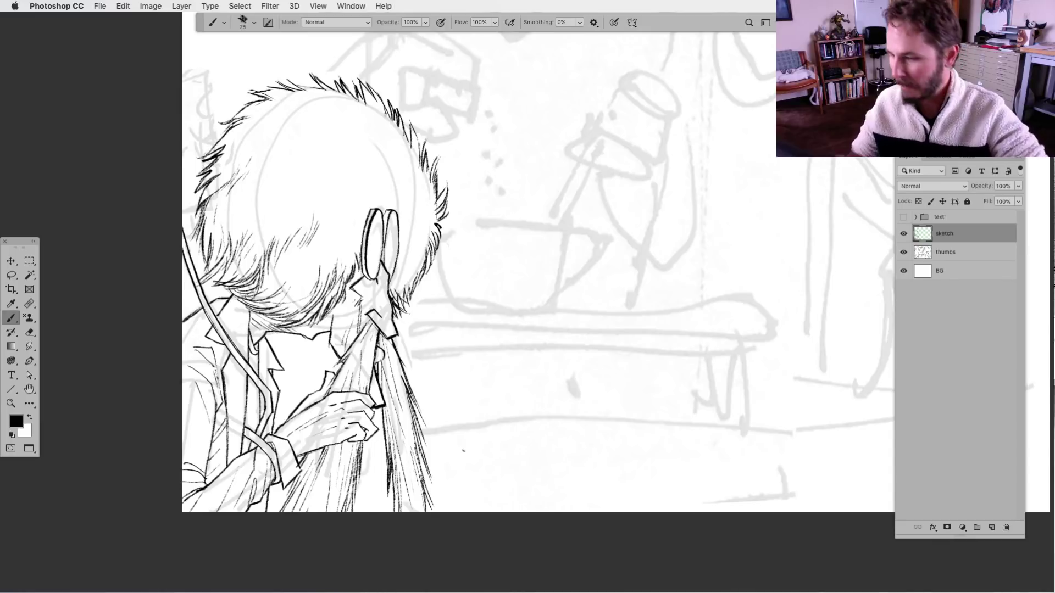
left_click_drag(440, 362, 423, 419)
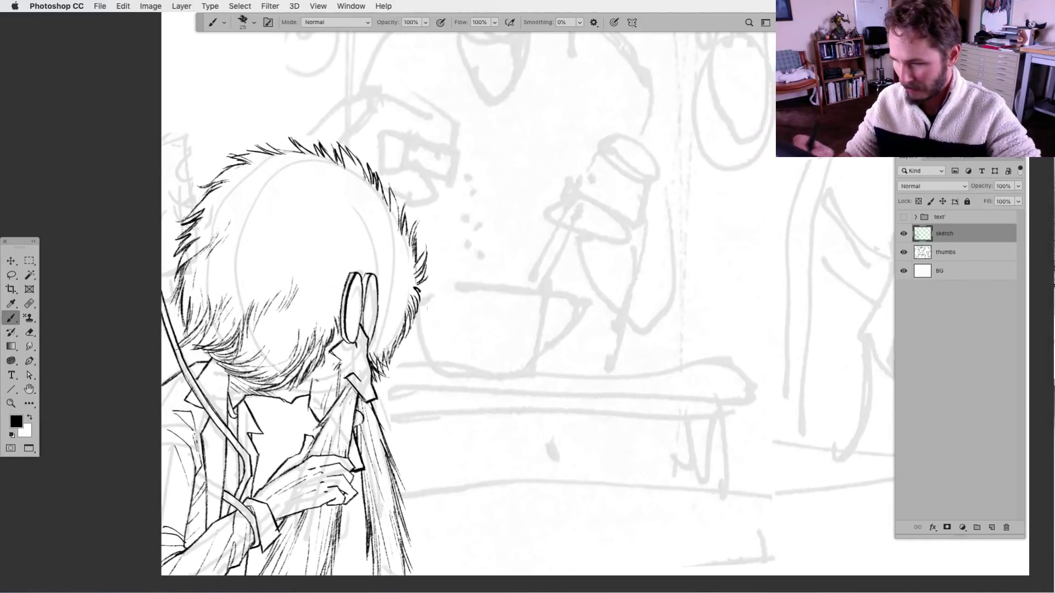
key("l")
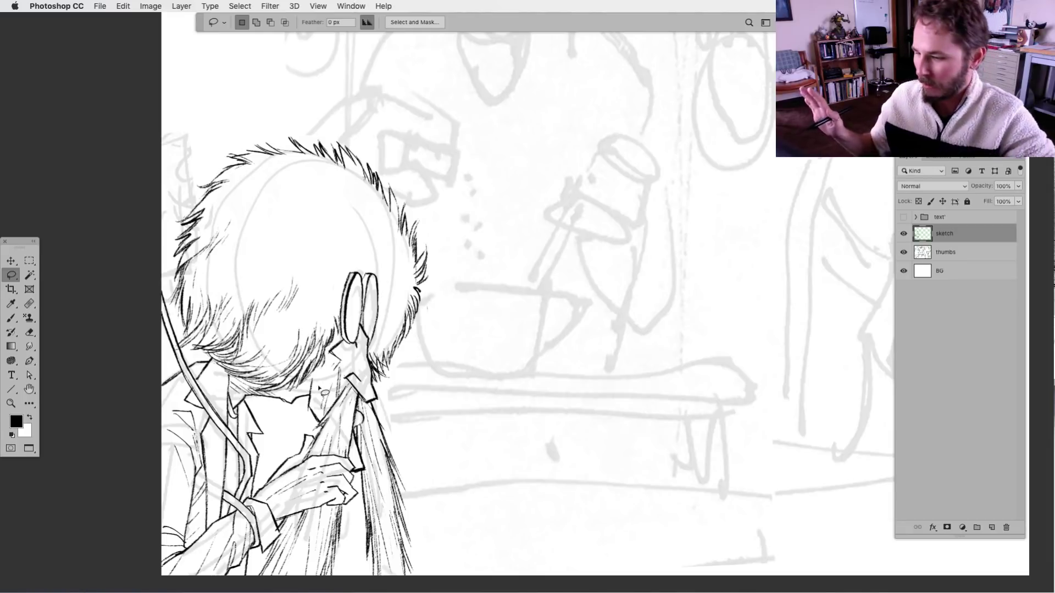
key("b")
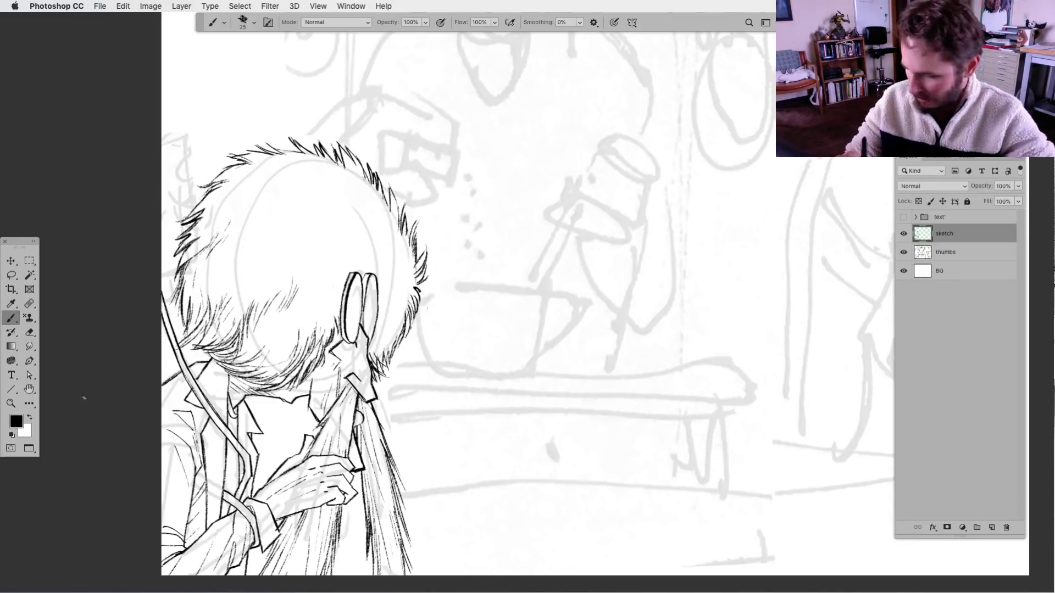
Draw the near slanted eyebrow above the oval lenses, with a short line running down from it to the near lens.
left_click_drag(336, 363, 342, 372)
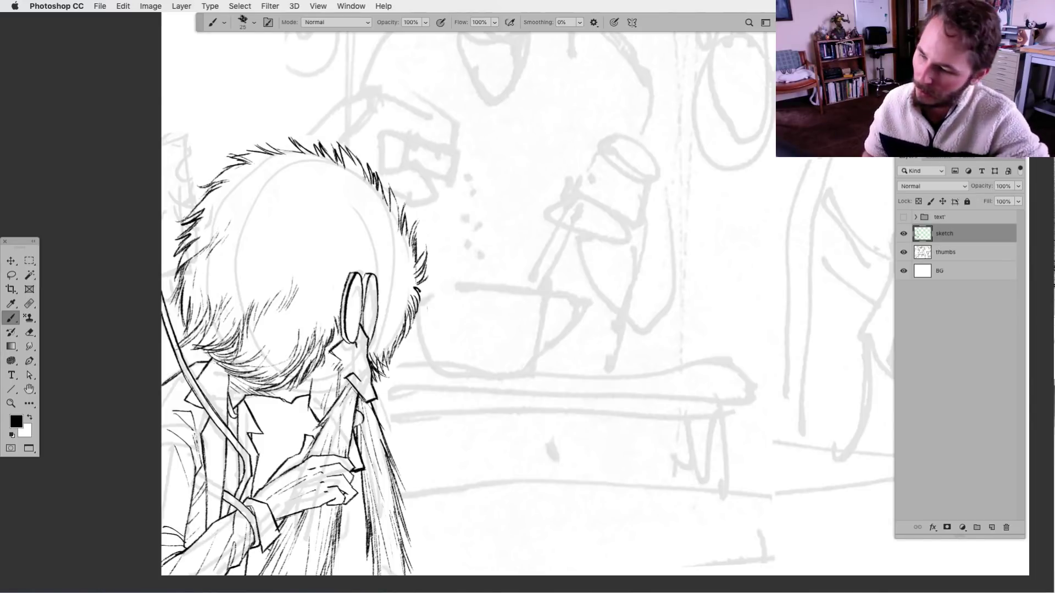
scroll(593, 297, "down", 1)
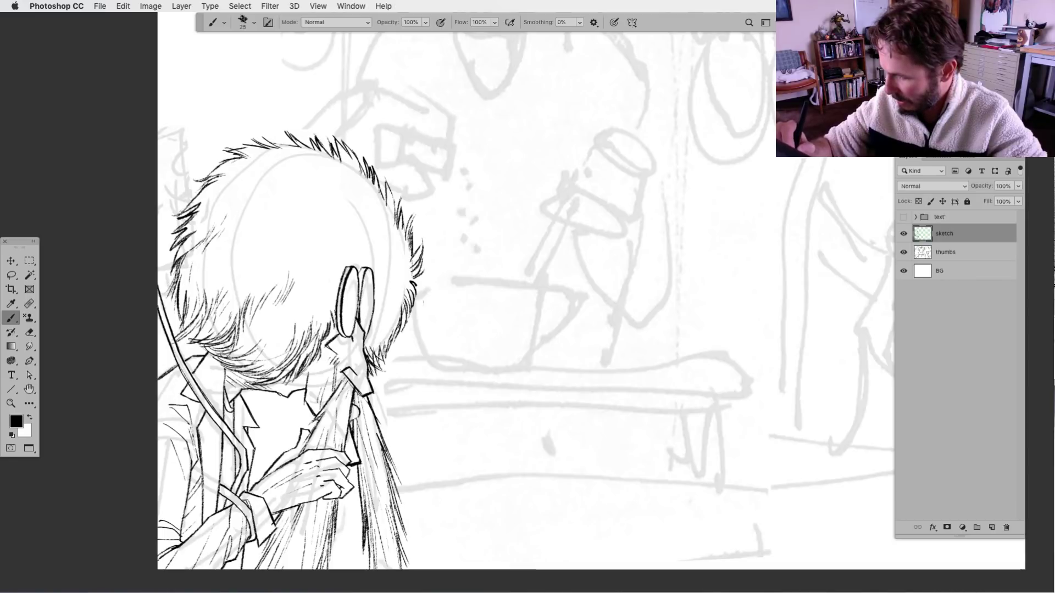
mouse_move(358, 302)
left_mouse_down()
mouse_move(356, 317)
mouse_move(374, 291)
mouse_move(363, 276)
left_mouse_up()
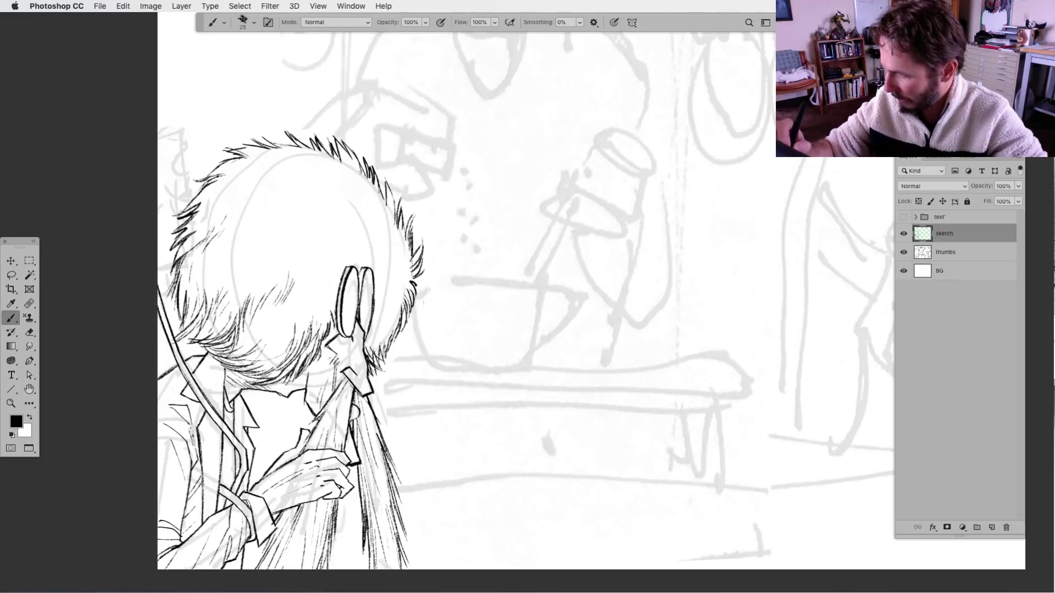
left_click_drag(378, 442, 380, 449)
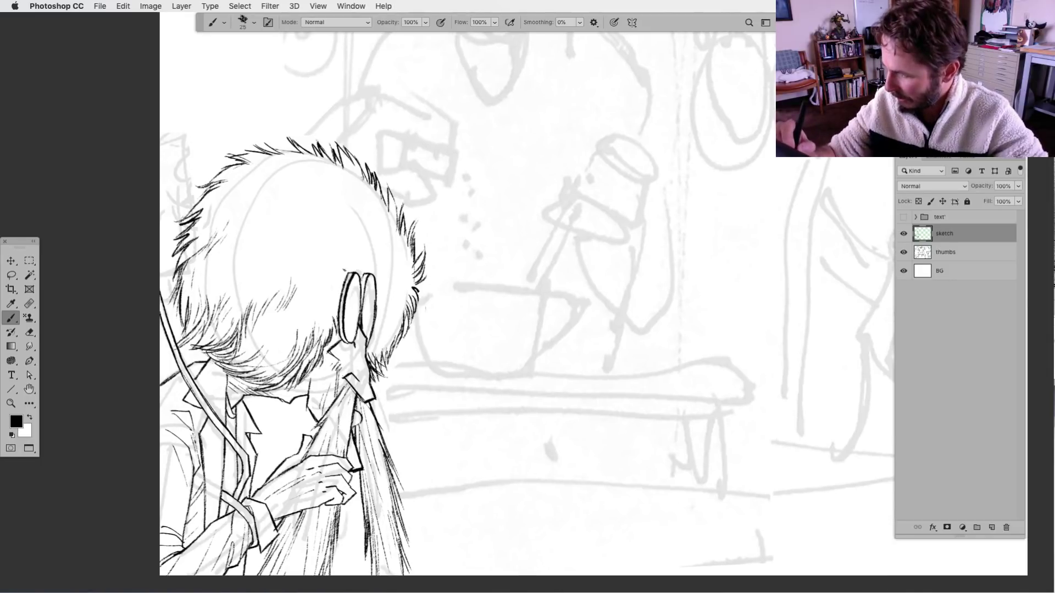
mouse_move(345, 281)
left_mouse_down()
mouse_move(333, 234)
mouse_move(337, 248)
mouse_move(361, 234)
left_mouse_up()
left_click_drag(352, 240, 362, 230)
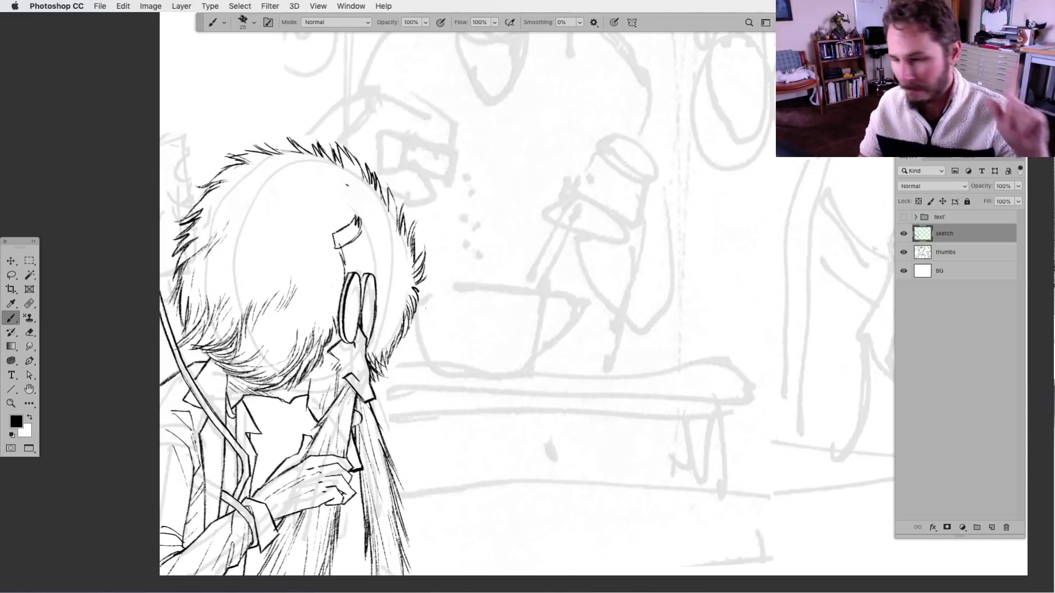
key("l")
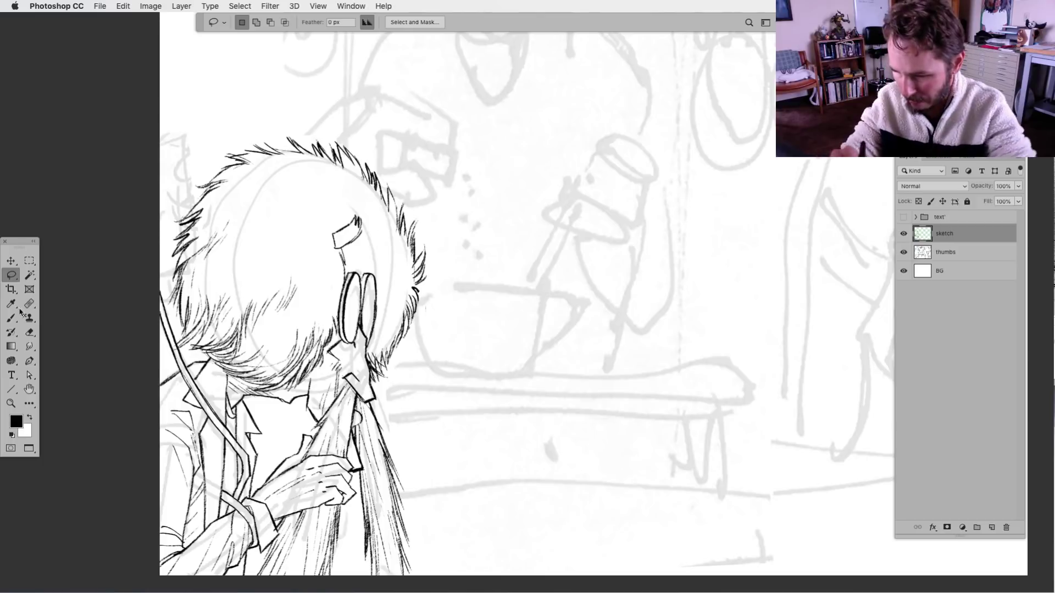
key("b")
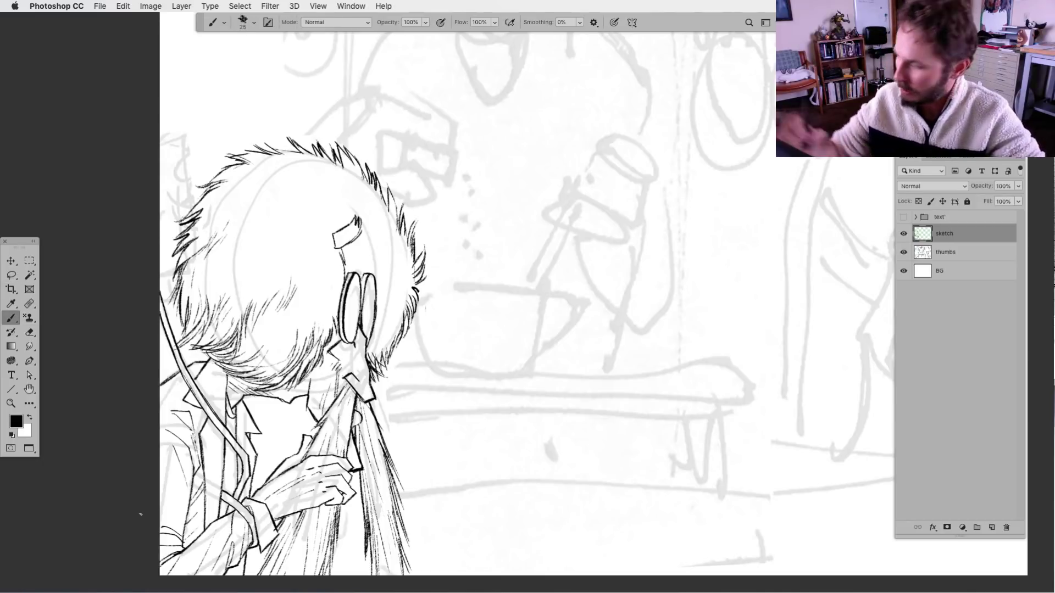
Draw the far eyebrow sloping down and outward above the second oval lens.
left_click_drag(365, 234, 376, 247)
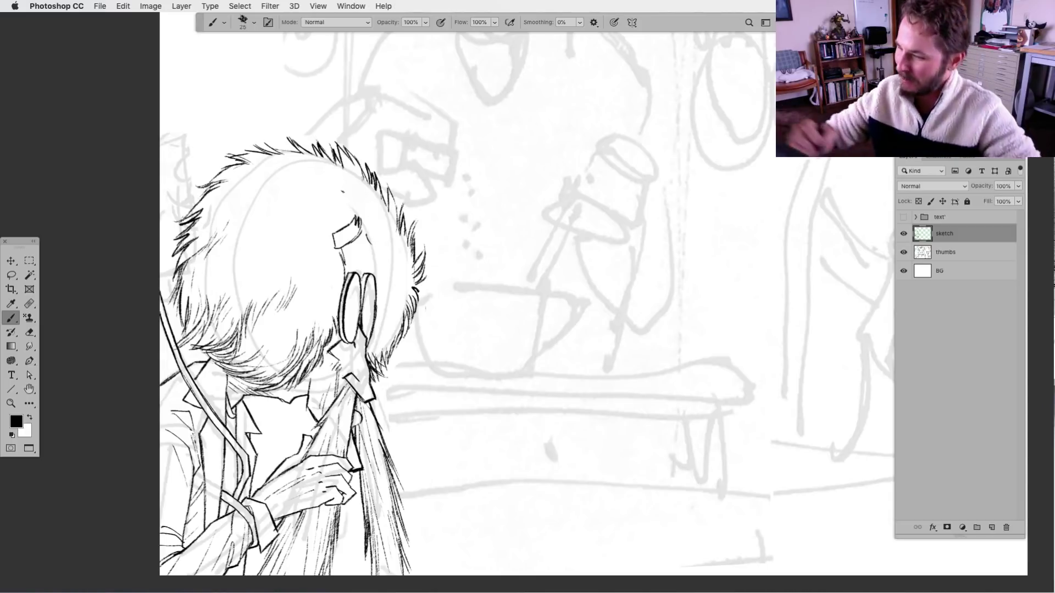
mouse_move(363, 232)
left_mouse_down()
mouse_move(384, 251)
mouse_move(379, 235)
left_mouse_up()
left_click_drag(370, 221, 388, 247)
left_click_drag(385, 243, 387, 260)
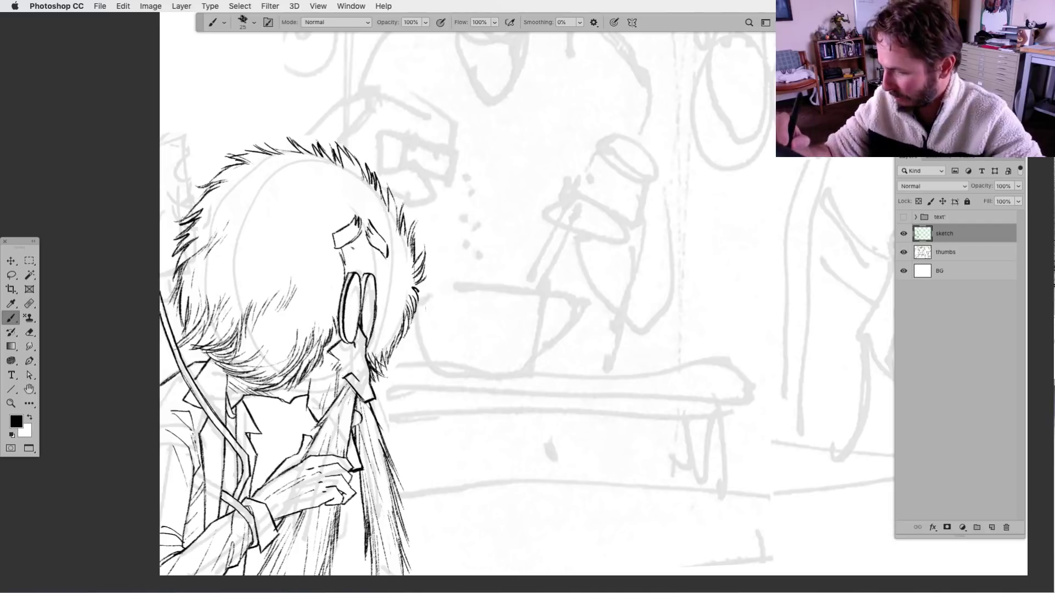
Draw the short brow and nose-bridge lines between the eyebrows and the tops of the oval lenses, undoing one stray stroke.
key("l")
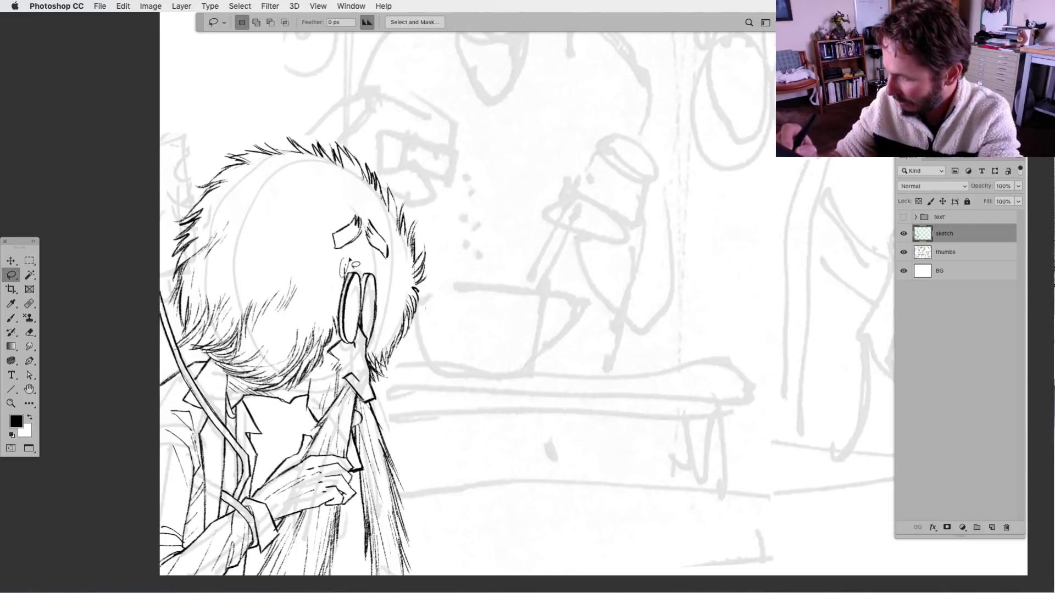
key("b")
mouse_move(345, 266)
left_mouse_down()
mouse_move(346, 280)
mouse_move(348, 267)
left_mouse_up()
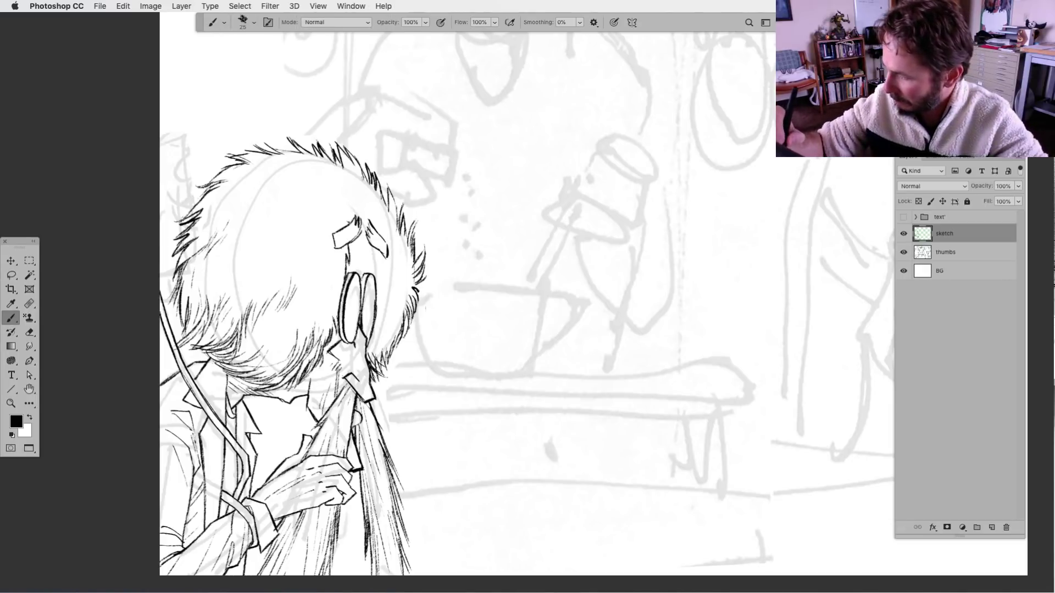
mouse_move(348, 205)
left_mouse_down()
mouse_move(350, 226)
mouse_move(355, 219)
left_mouse_up()
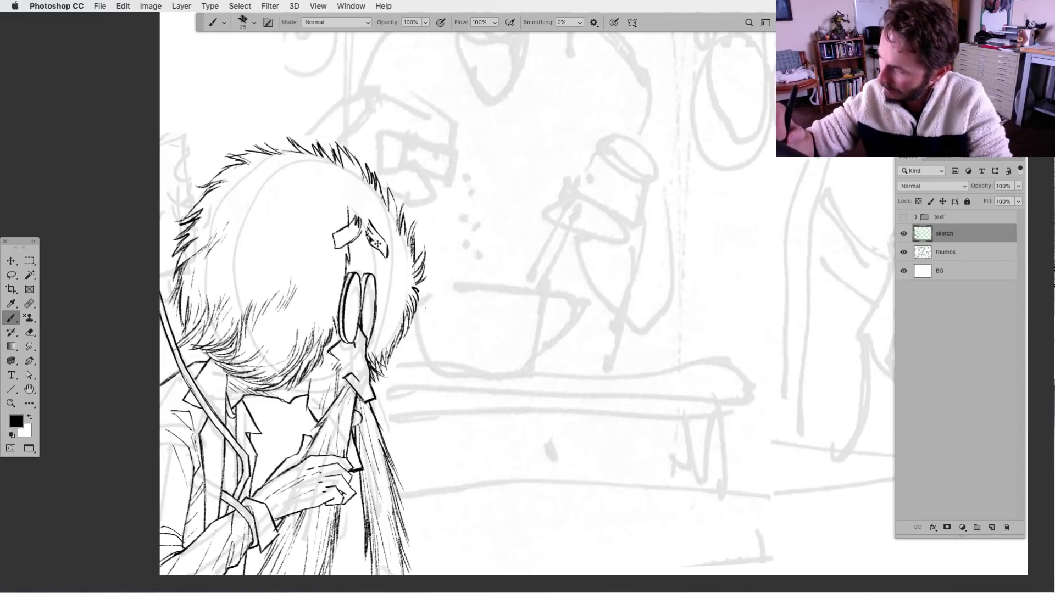
key("super+z")
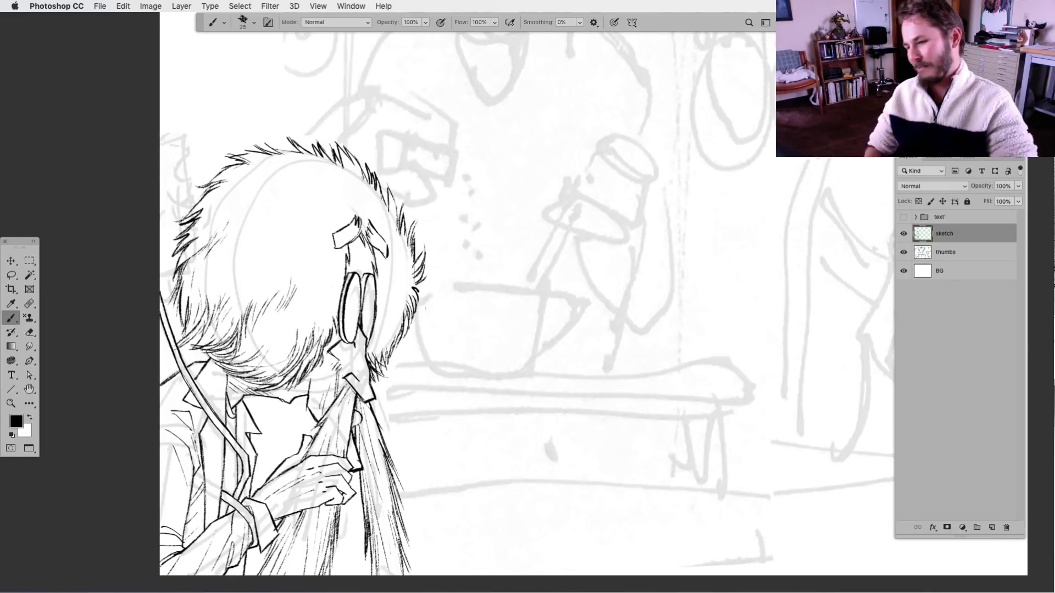
key("l")
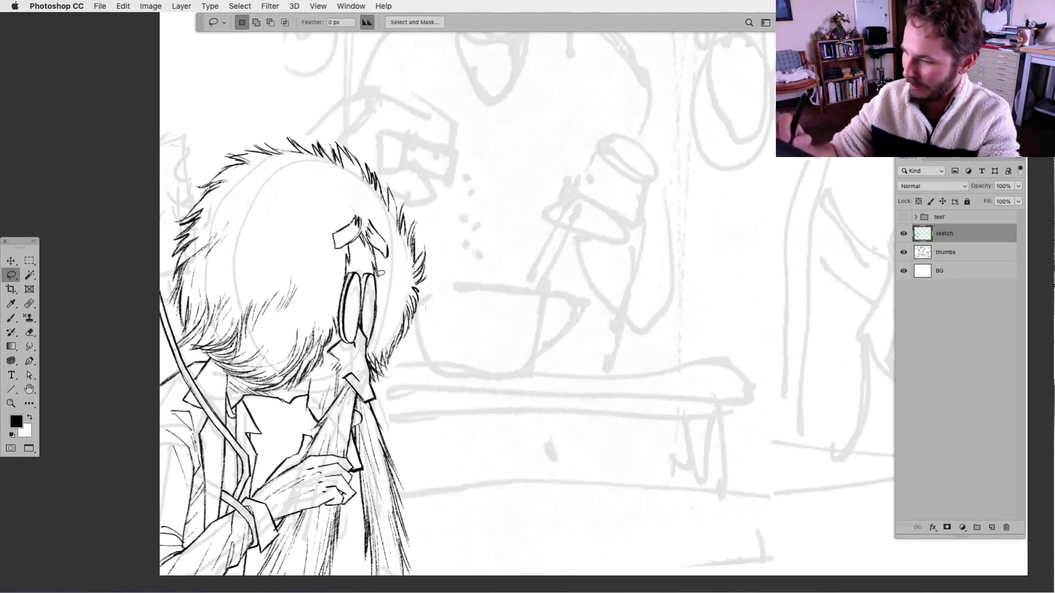
left_click(11, 318)
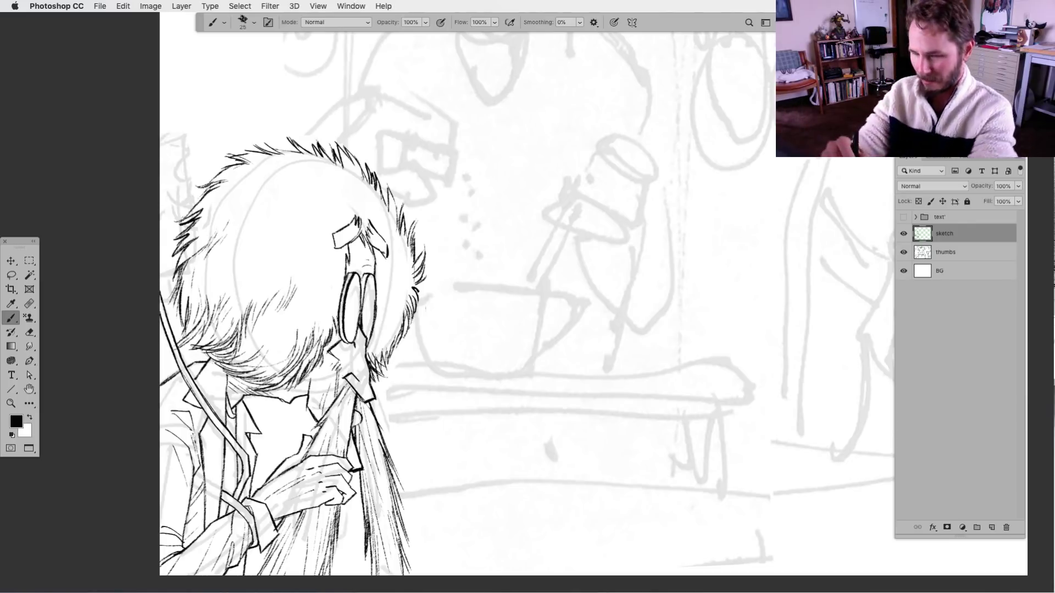
Lasso the stray marks between the near eyebrow and the near lens and delete them.
key("l")
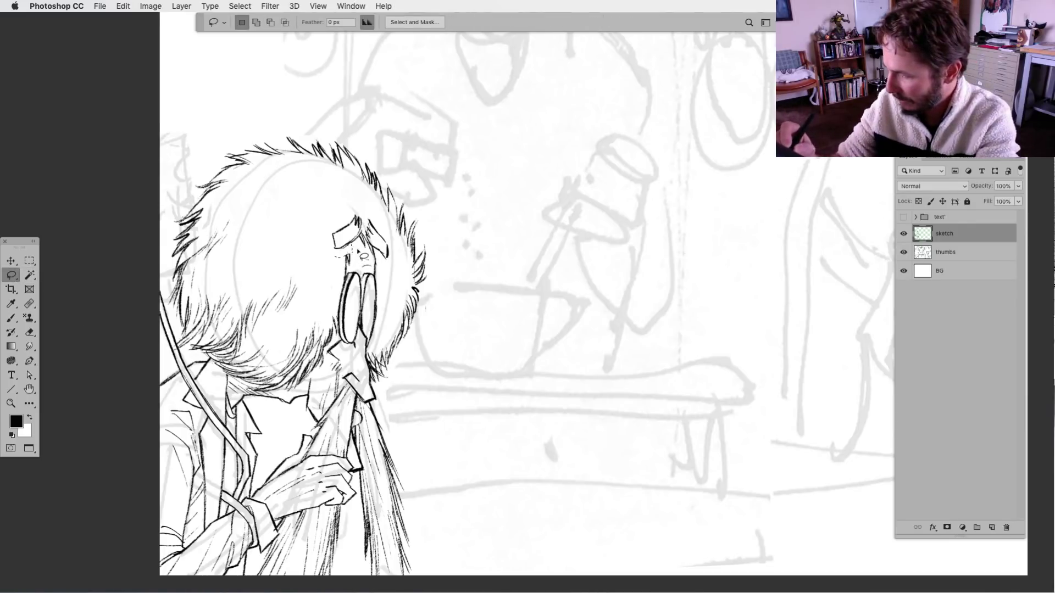
mouse_move(352, 254)
left_mouse_down()
mouse_move(344, 294)
mouse_move(358, 263)
left_mouse_up()
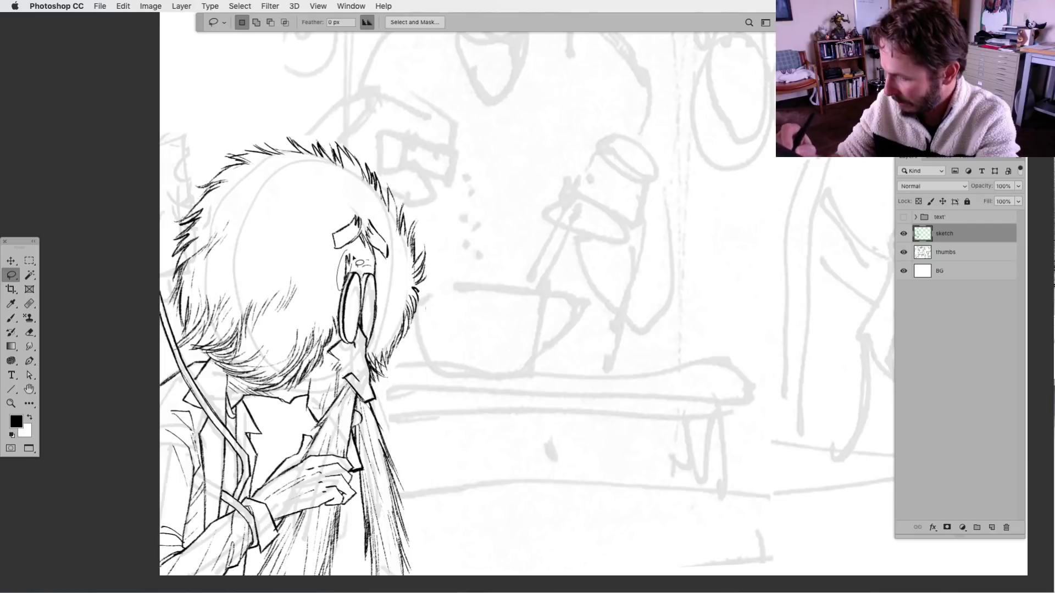
key("Delete")
left_click(11, 318)
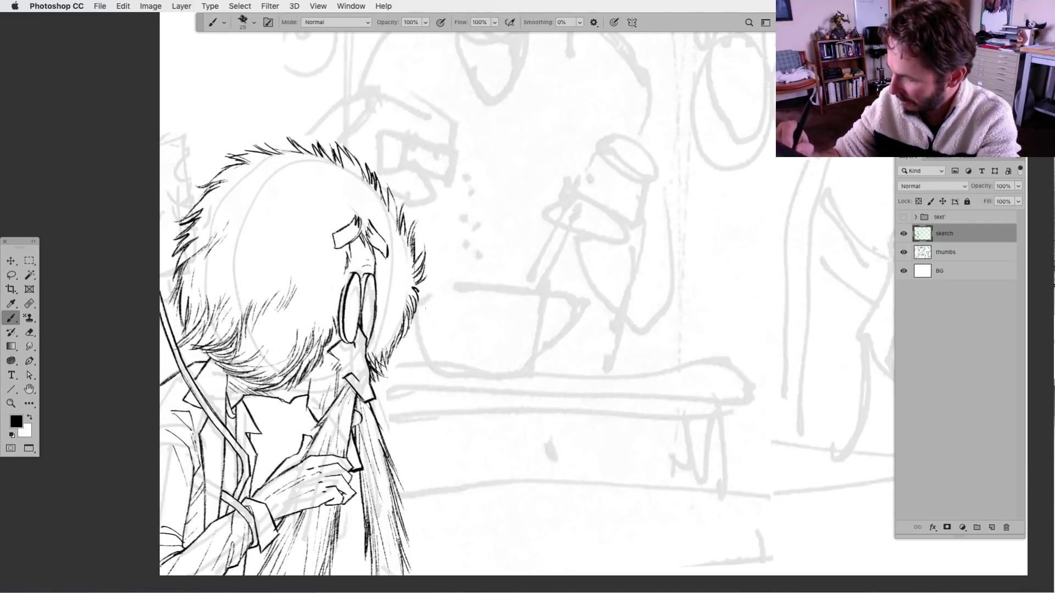
Add short hair strokes along the face edge beside the near oval lens.
mouse_move(344, 273)
left_mouse_down()
mouse_move(322, 296)
mouse_move(339, 289)
left_mouse_up()
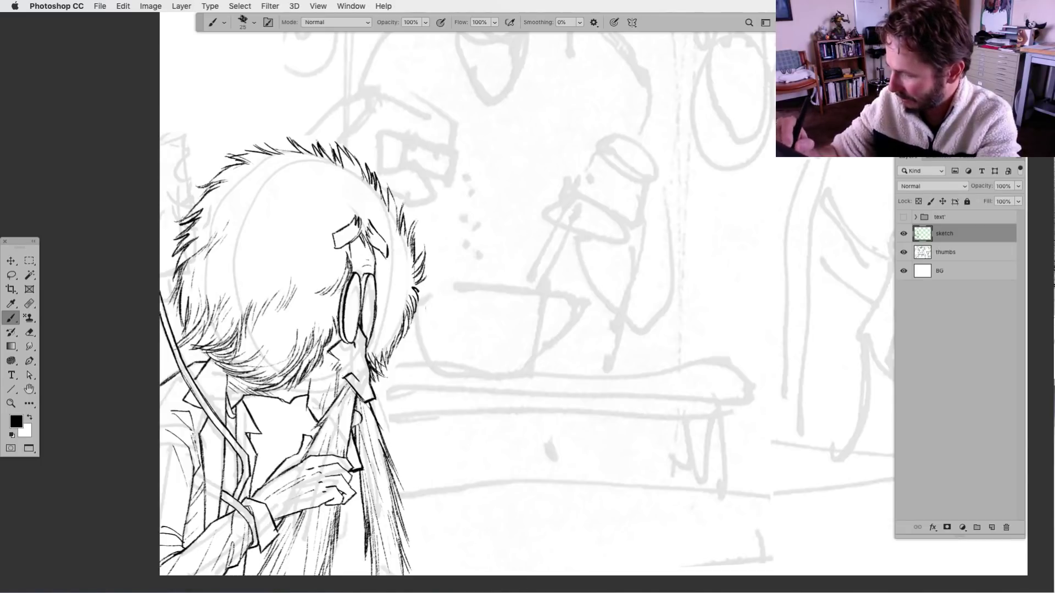
left_click(12, 275)
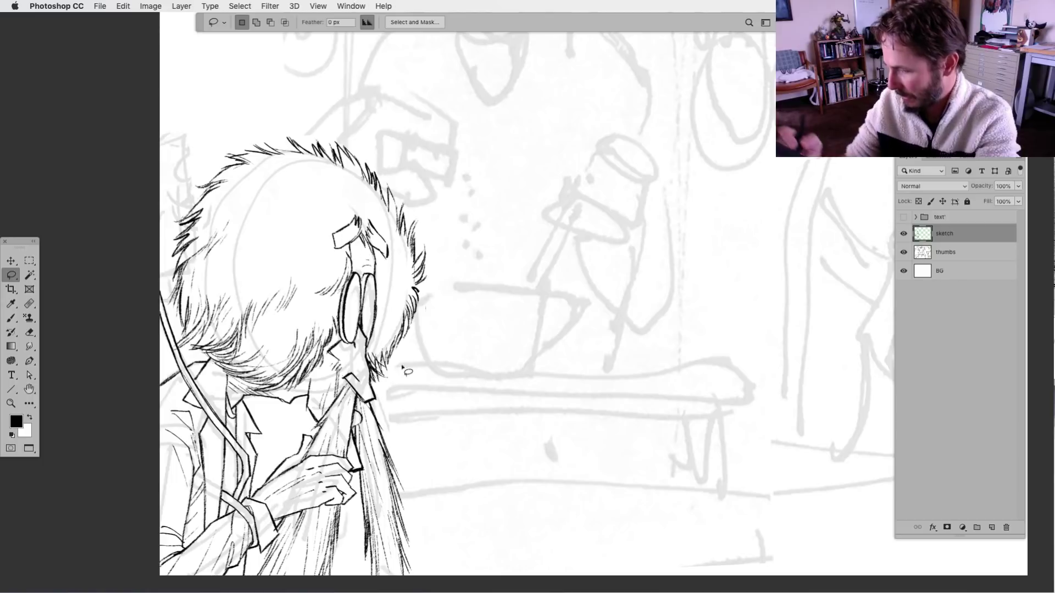
left_click(12, 317)
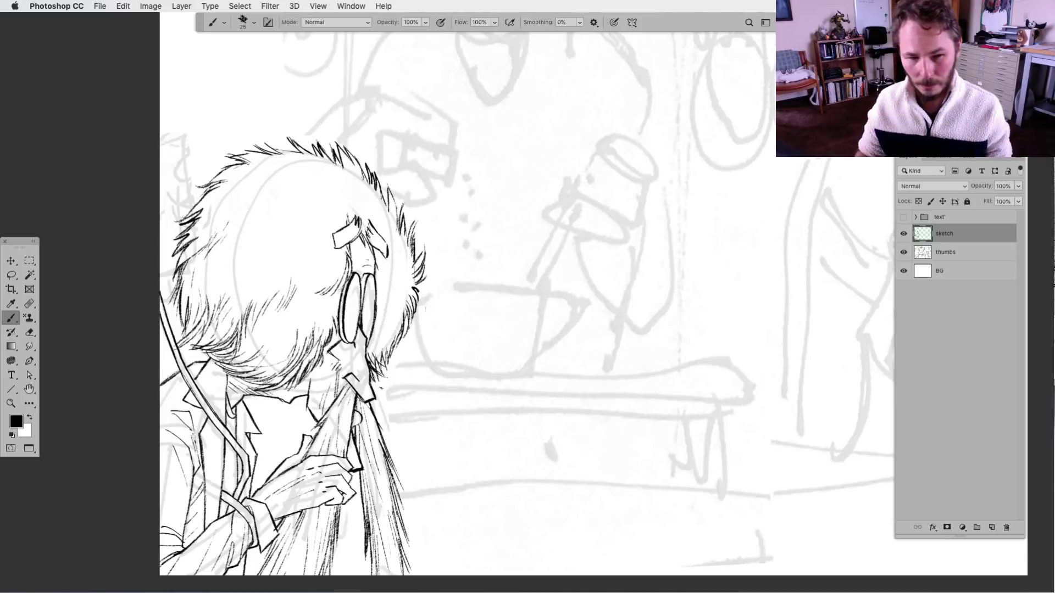
key("l")
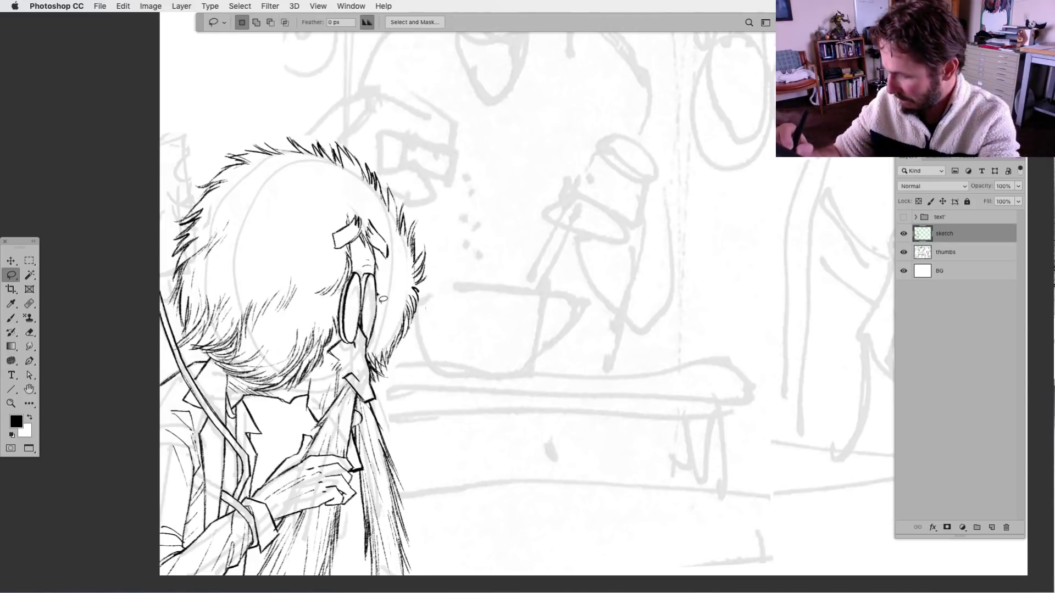
left_click(11, 318)
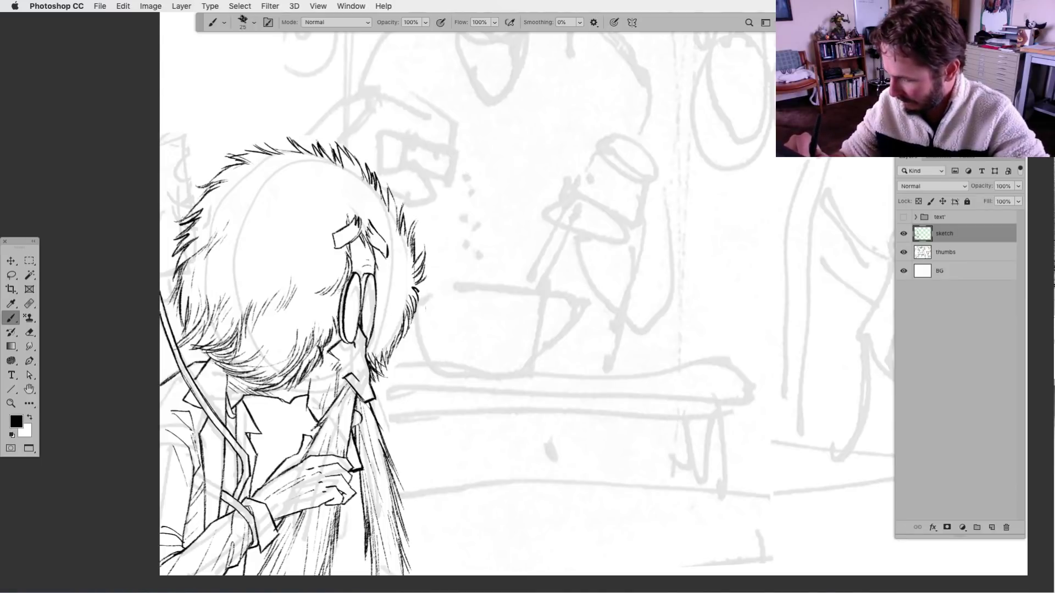
left_click(23, 275)
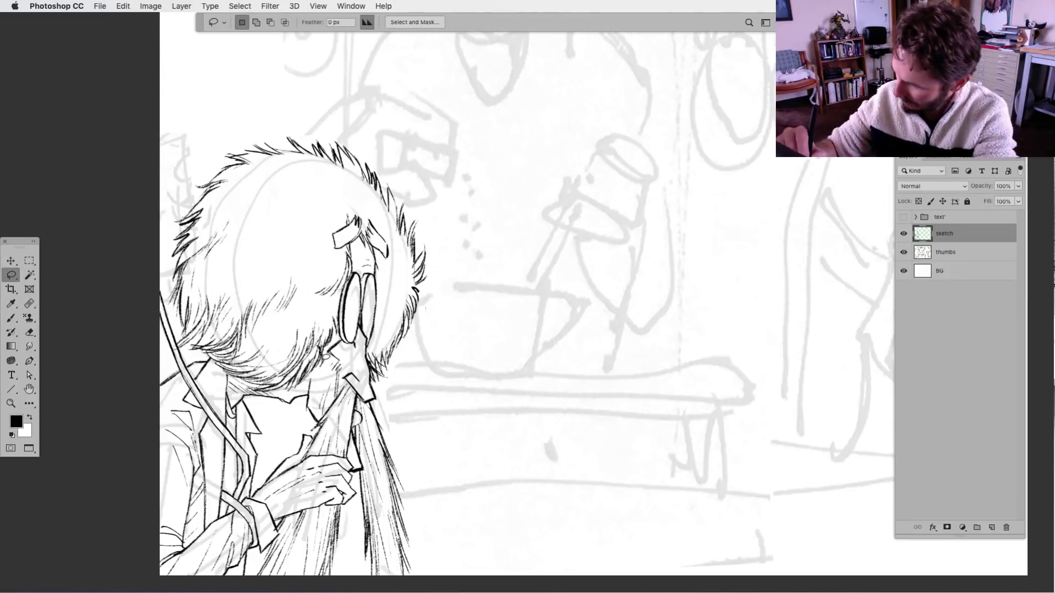
key("b")
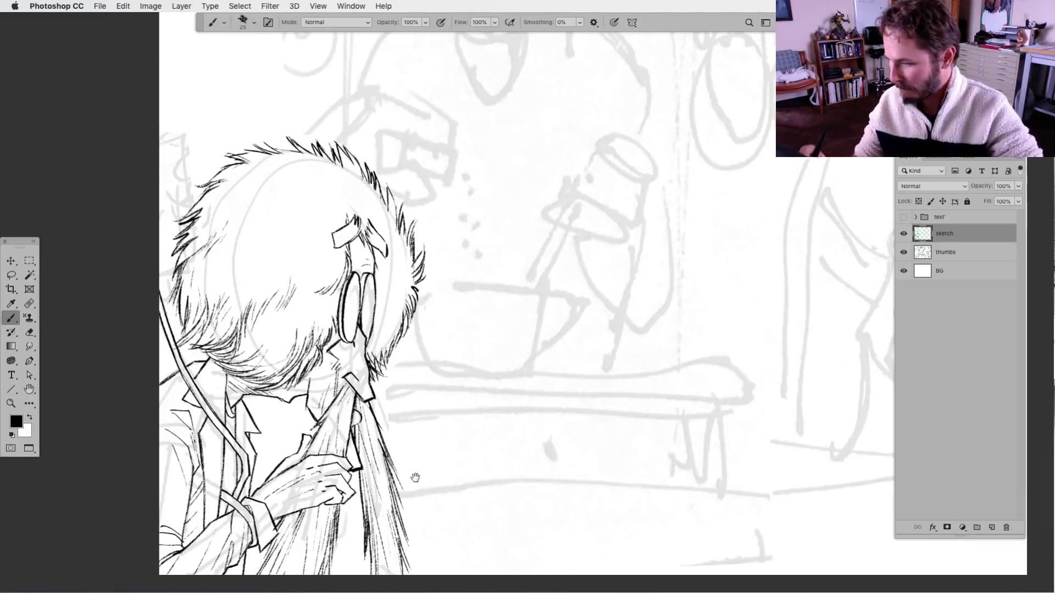
left_click_drag(415, 472, 414, 482)
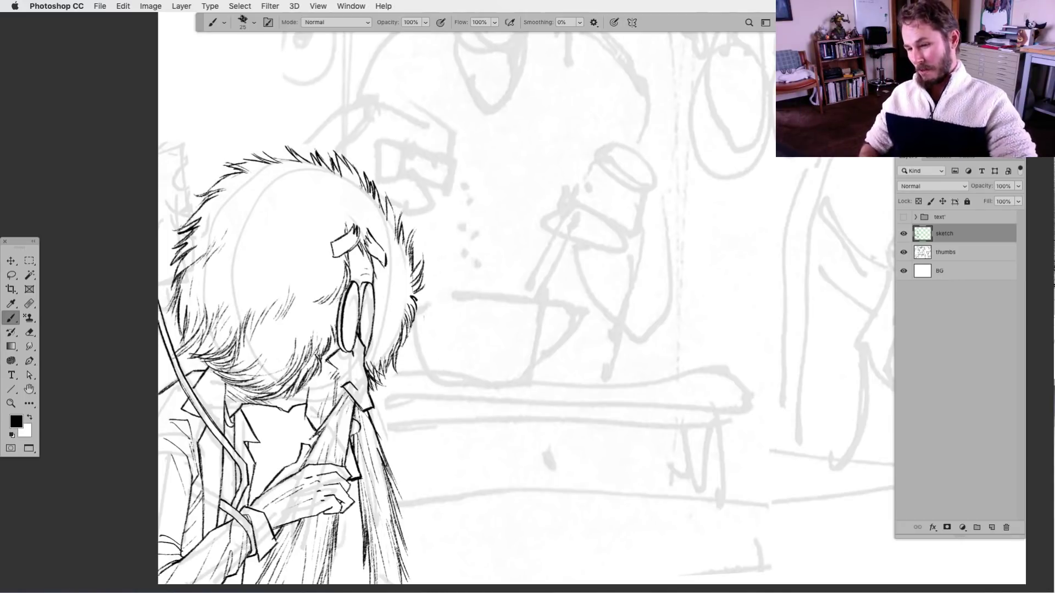
left_click(11, 274)
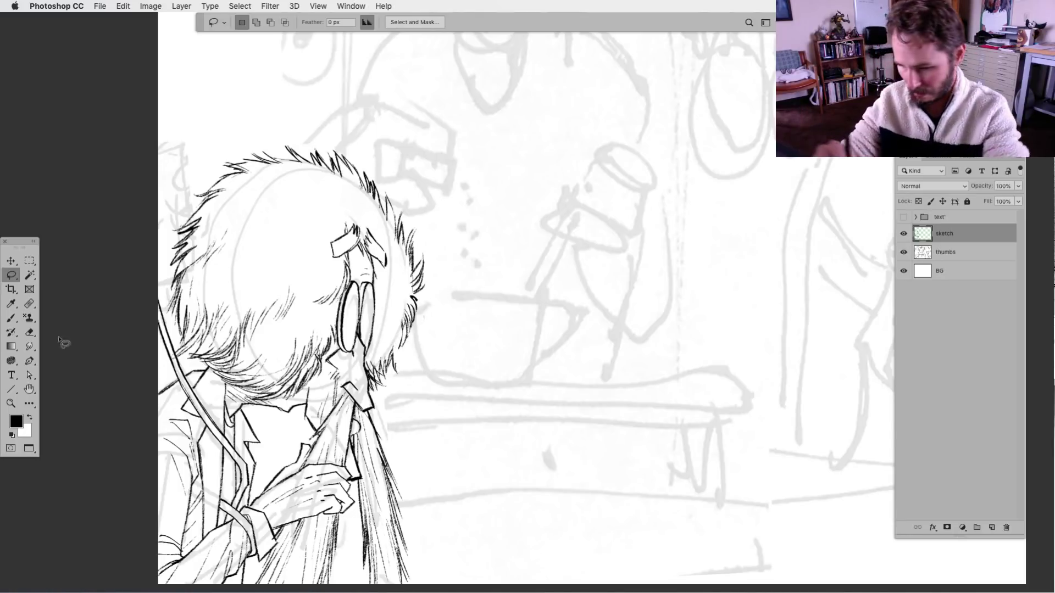
left_click(11, 318)
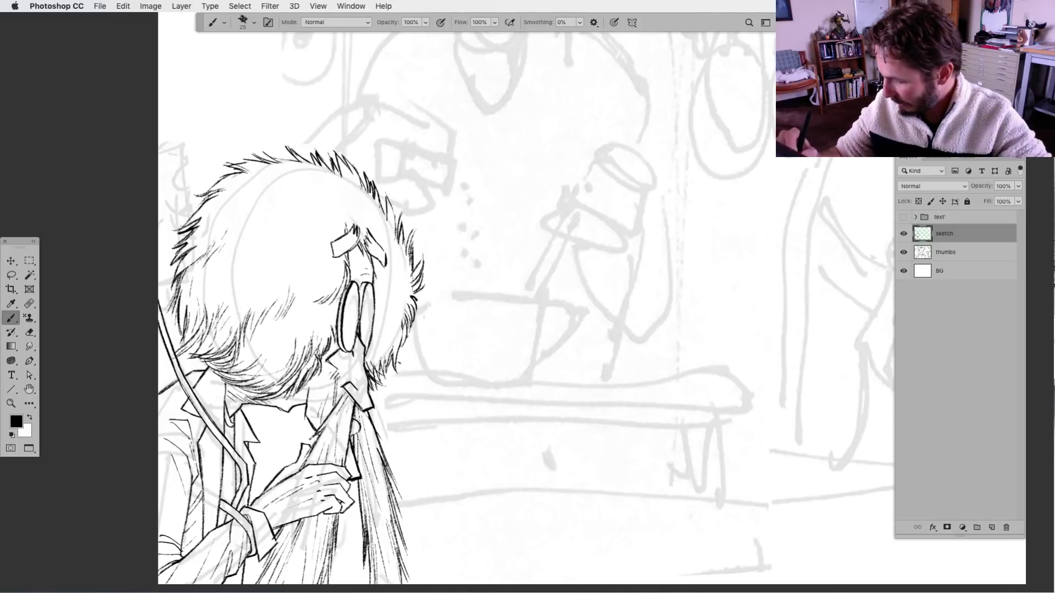
scroll(430, 482, "up", 2)
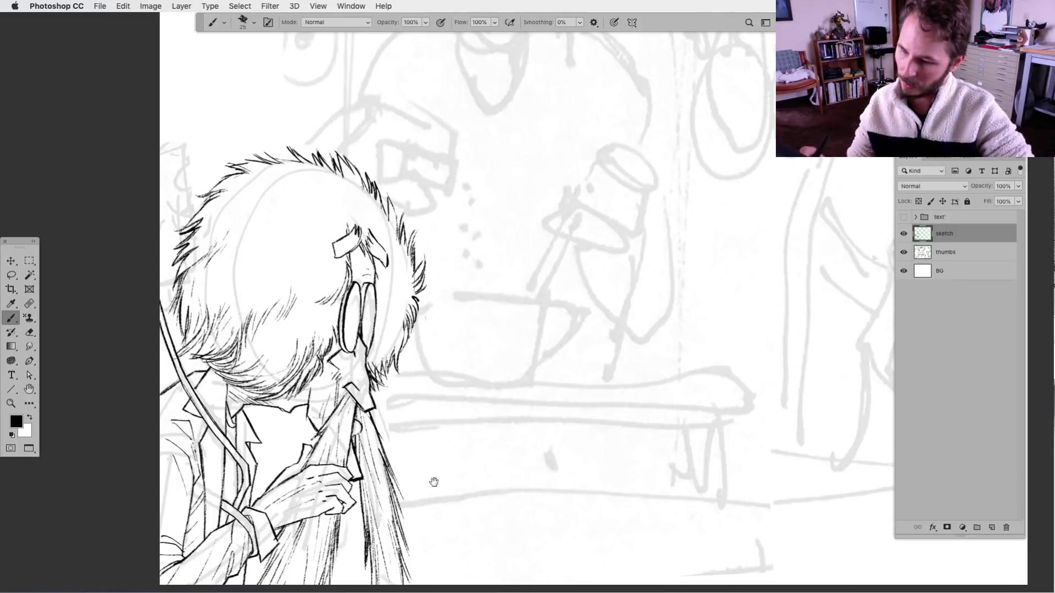
scroll(437, 484, "up", 1)
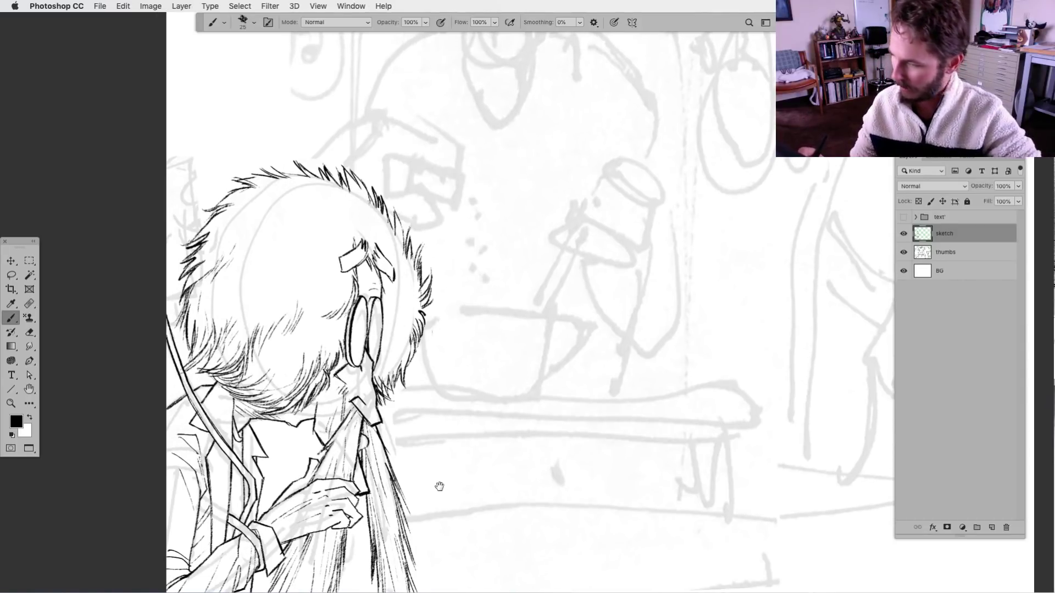
key("l")
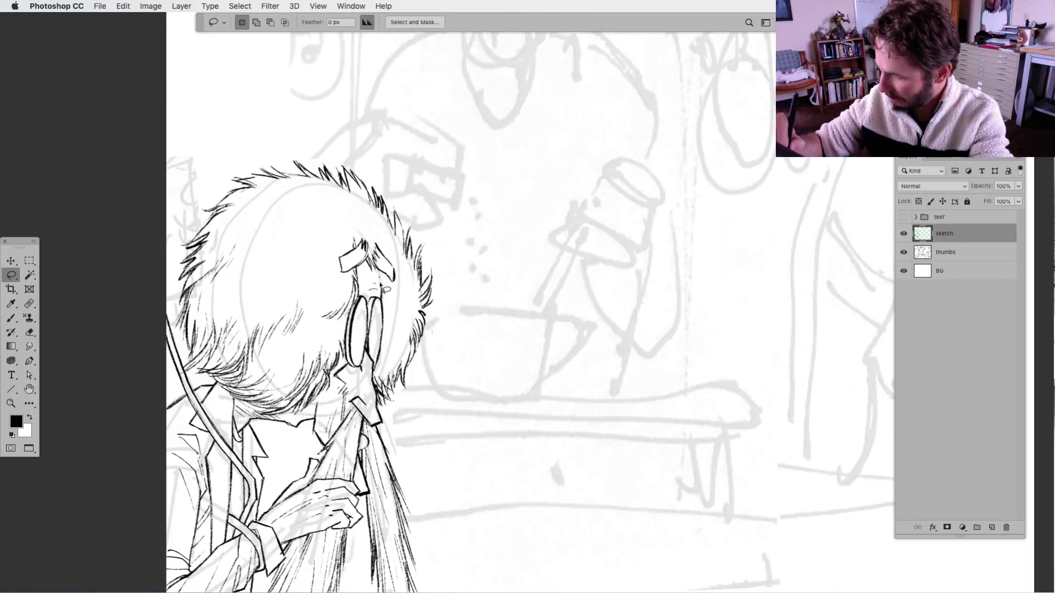
key("b")
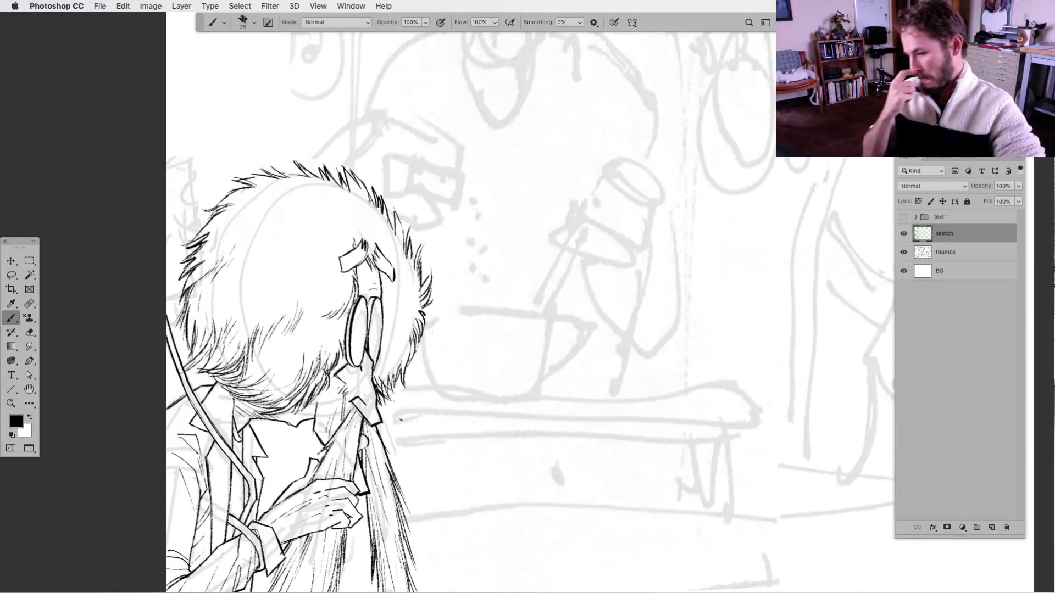
Hide the thumbs layer and check the black sketch on its own at full-page and close-up size.
left_click(903, 253)
key("super+minus")
key("super+minus")
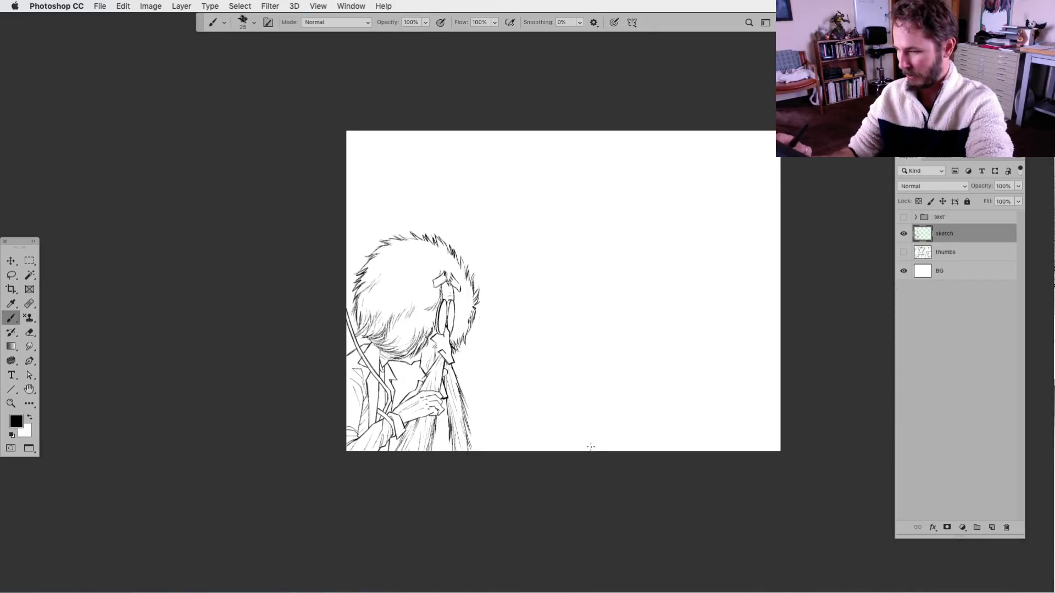
key("super+plus")
key("super+plus")
key("super+minus")
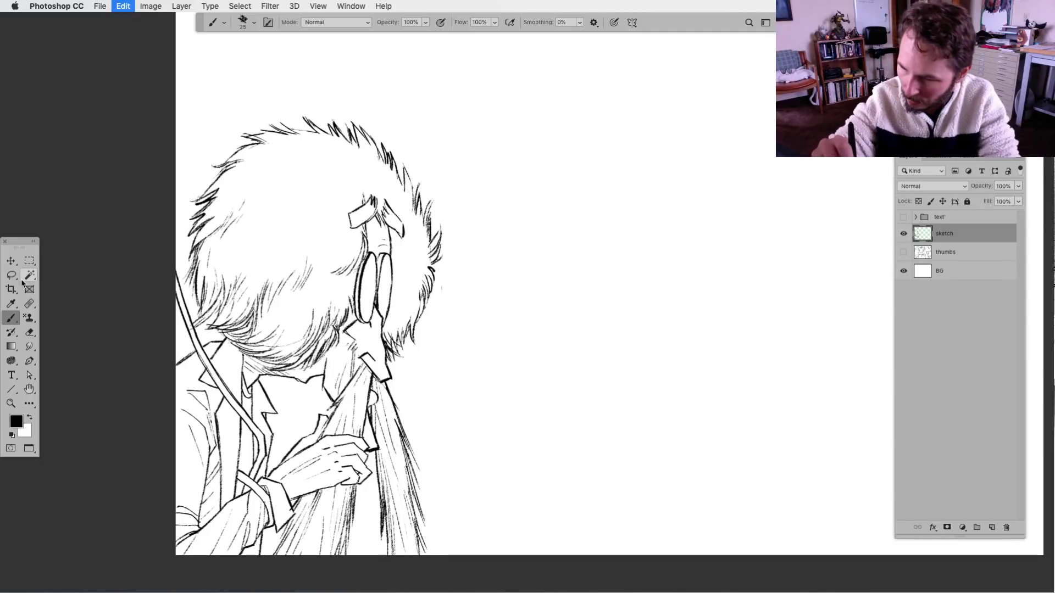
Lasso the stray marks around the lower ends of the oval lenses and clean them up.
key("l")
mouse_move(358, 307)
left_mouse_down()
mouse_move(374, 331)
mouse_move(381, 302)
mouse_move(368, 327)
left_mouse_up()
left_click(11, 318)
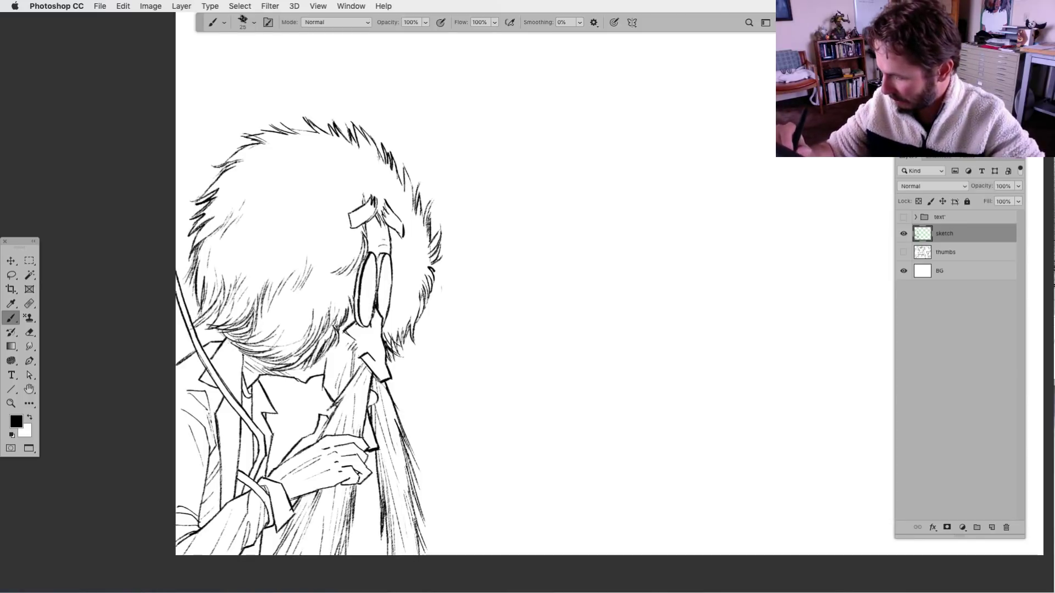
key("l")
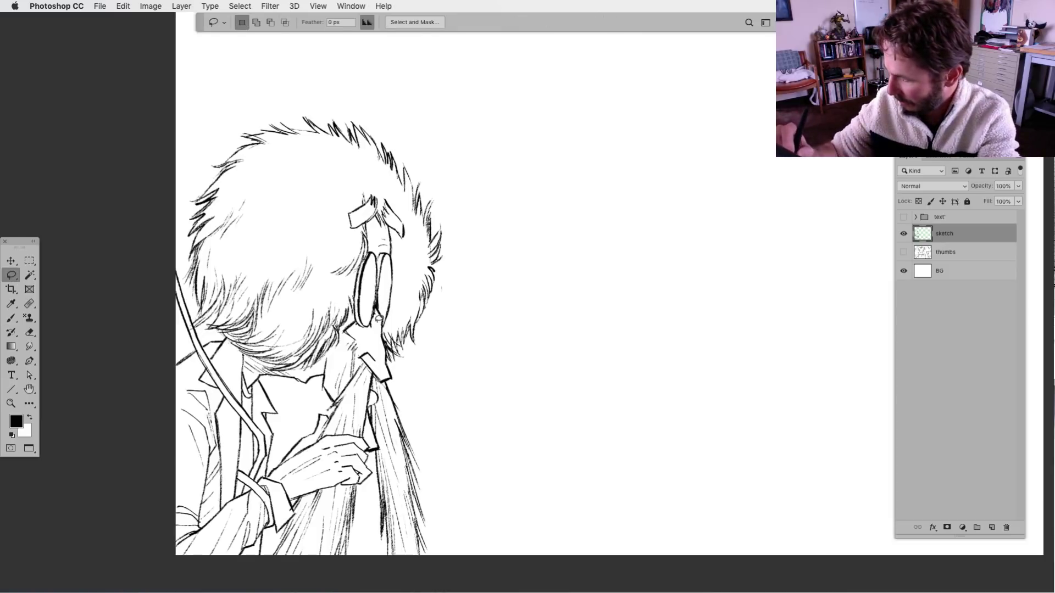
mouse_move(363, 316)
left_mouse_down()
mouse_move(368, 277)
mouse_move(394, 256)
mouse_move(383, 313)
mouse_move(396, 297)
left_mouse_up()
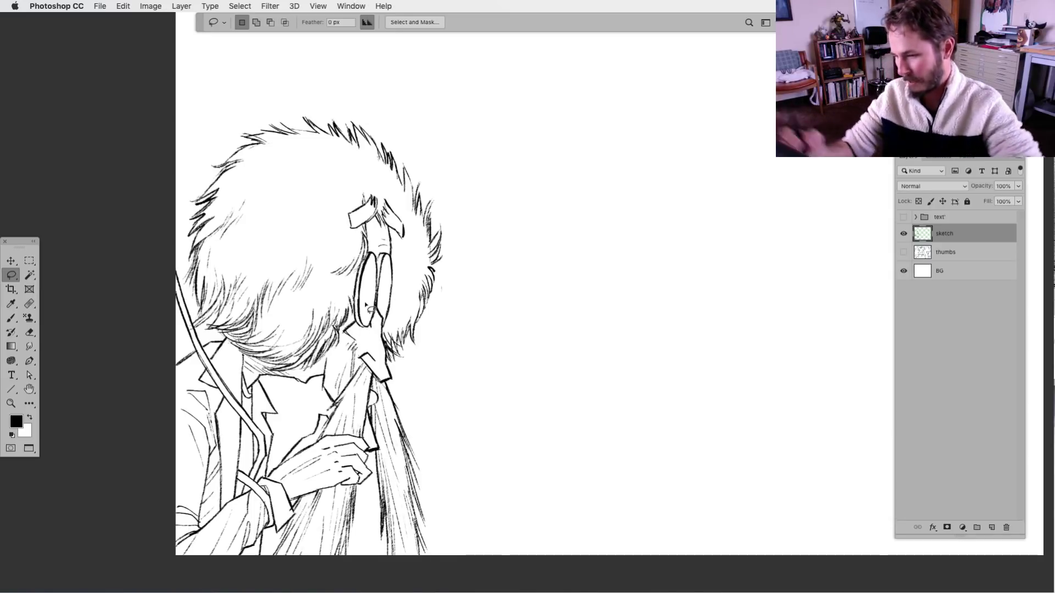
left_click(12, 318)
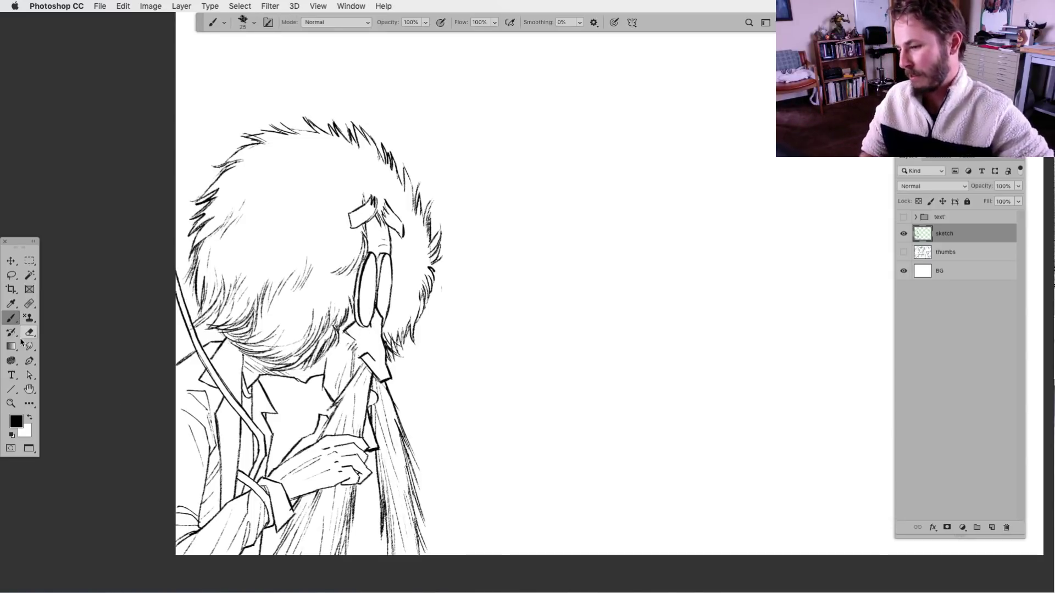
left_click(11, 274)
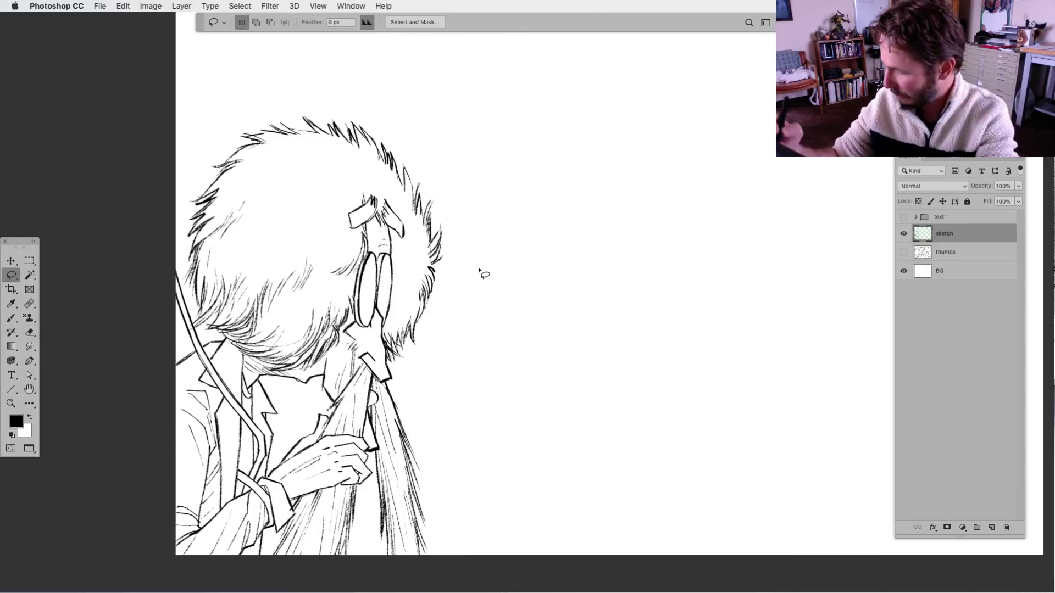
Add short hair strokes on the cheek beside the lower edge of the far oval lens.
key("b")
left_click_drag(431, 464, 469, 438)
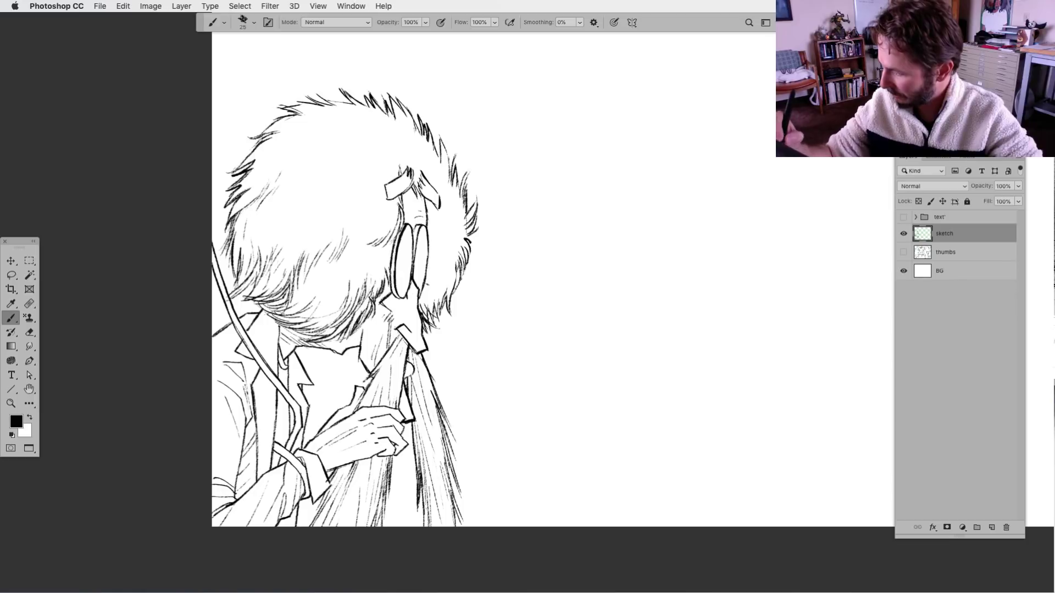
left_click_drag(424, 283, 432, 306)
mouse_move(429, 288)
left_mouse_down()
mouse_move(434, 311)
mouse_move(444, 301)
left_mouse_up()
mouse_move(385, 263)
left_mouse_down()
mouse_move(375, 285)
mouse_move(369, 266)
mouse_move(450, 290)
left_mouse_up()
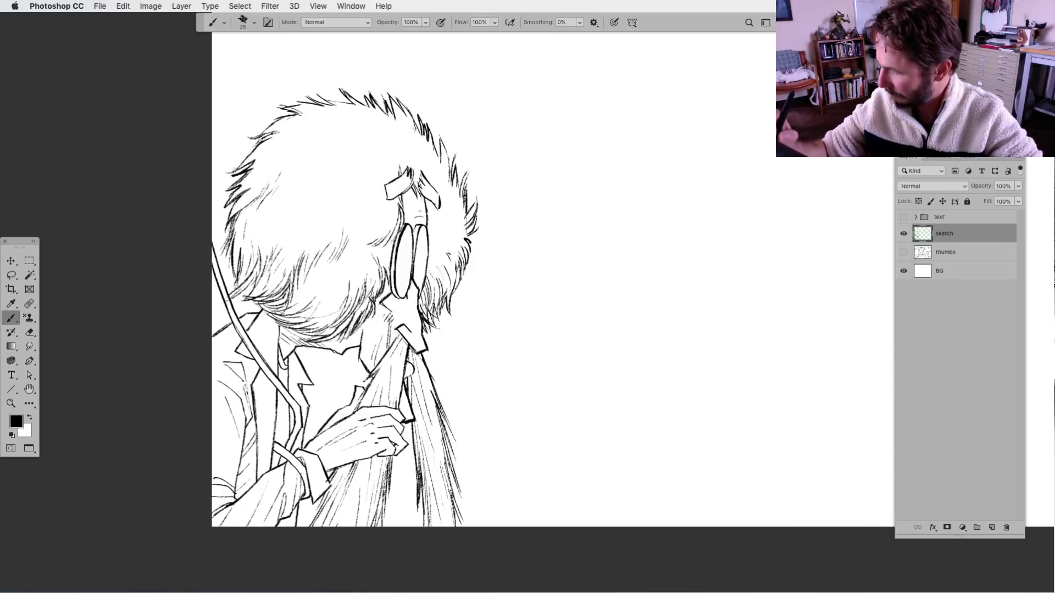
Flip the canvas view horizontally and bring the mirrored figure into view.
left_click_drag(504, 429, 527, 407)
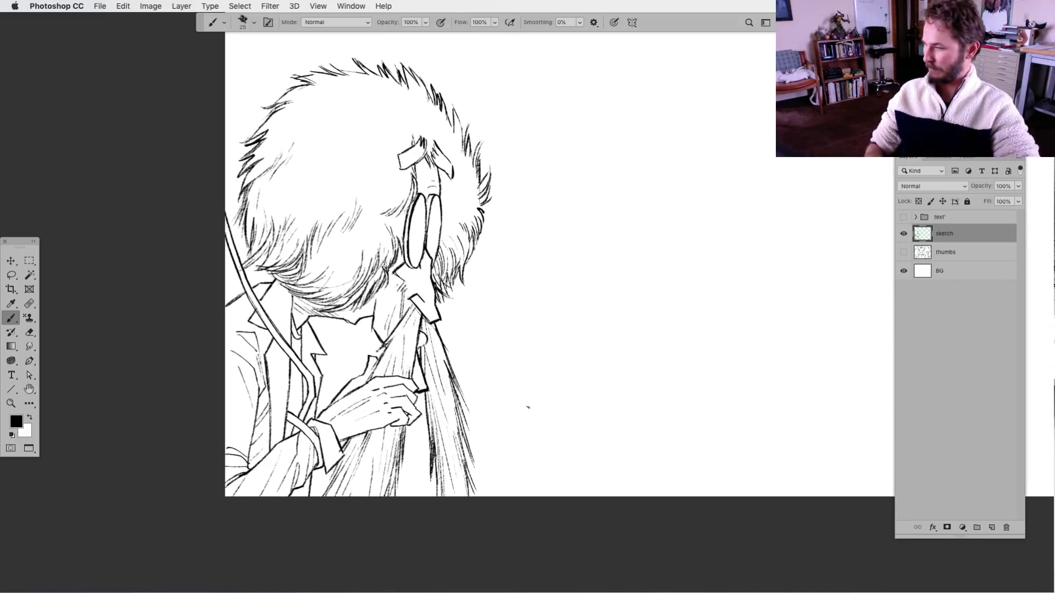
left_click_drag(438, 197, 436, 171)
key("l")
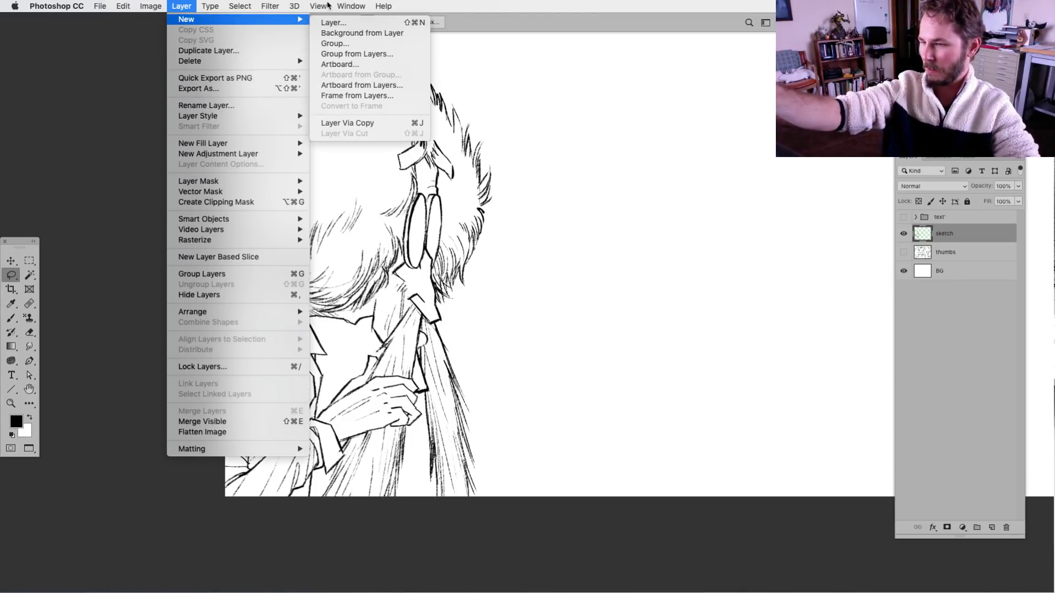
mouse_move(322, 7)
left_click(334, 160)
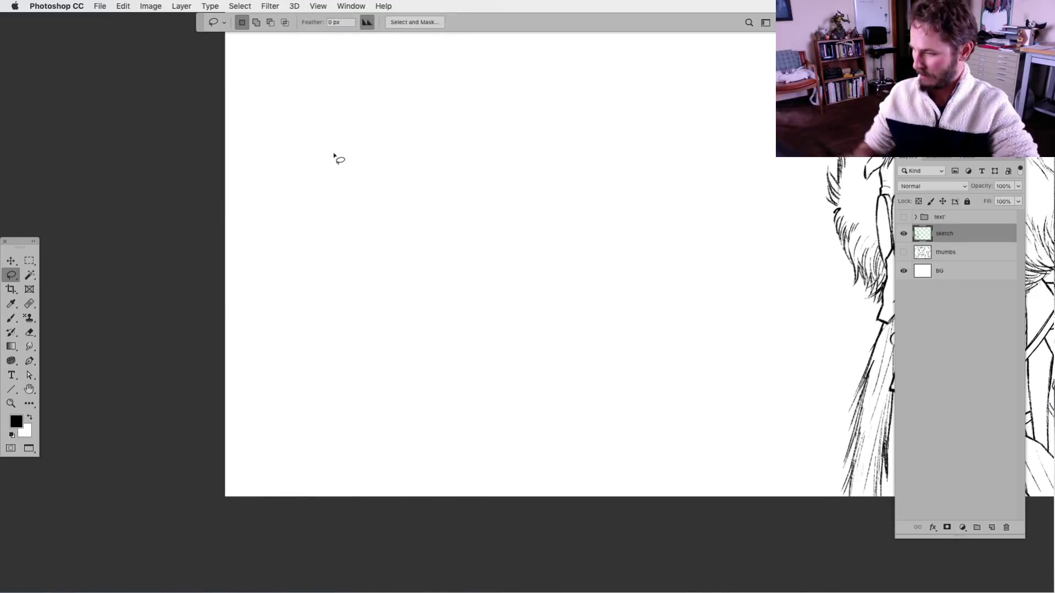
left_click_drag(674, 438, 350, 543)
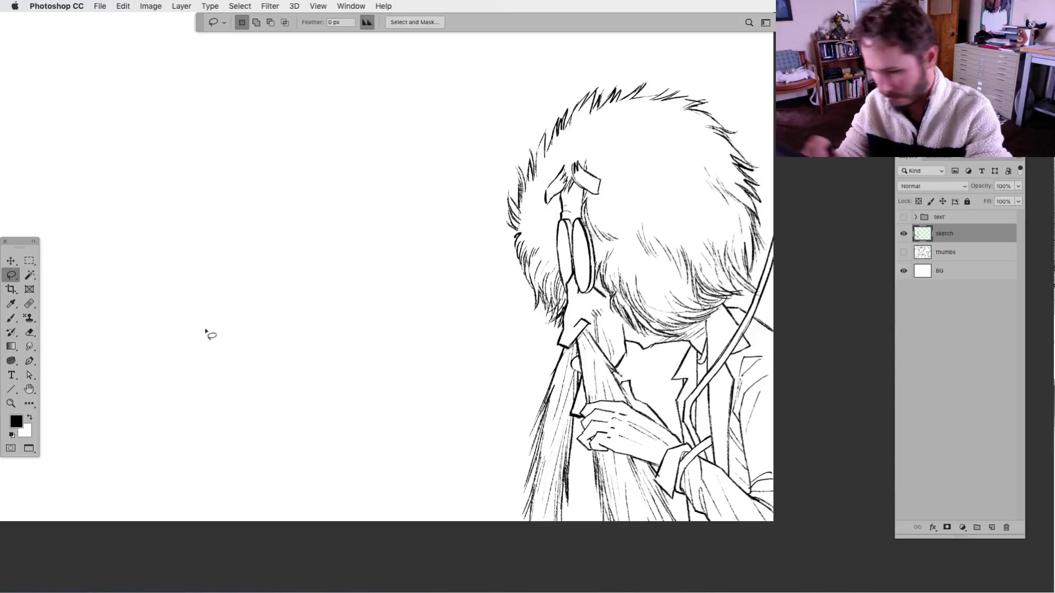
Inspect the mirrored figure's hair, glasses, beard and hand for drawing errors.
key("b")
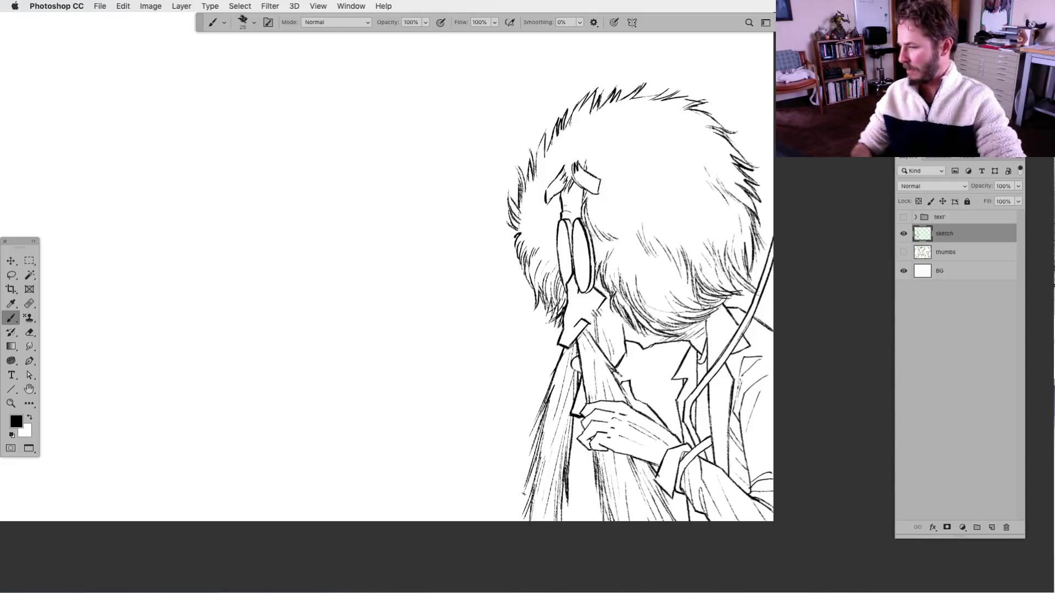
left_click_drag(559, 433, 320, 453)
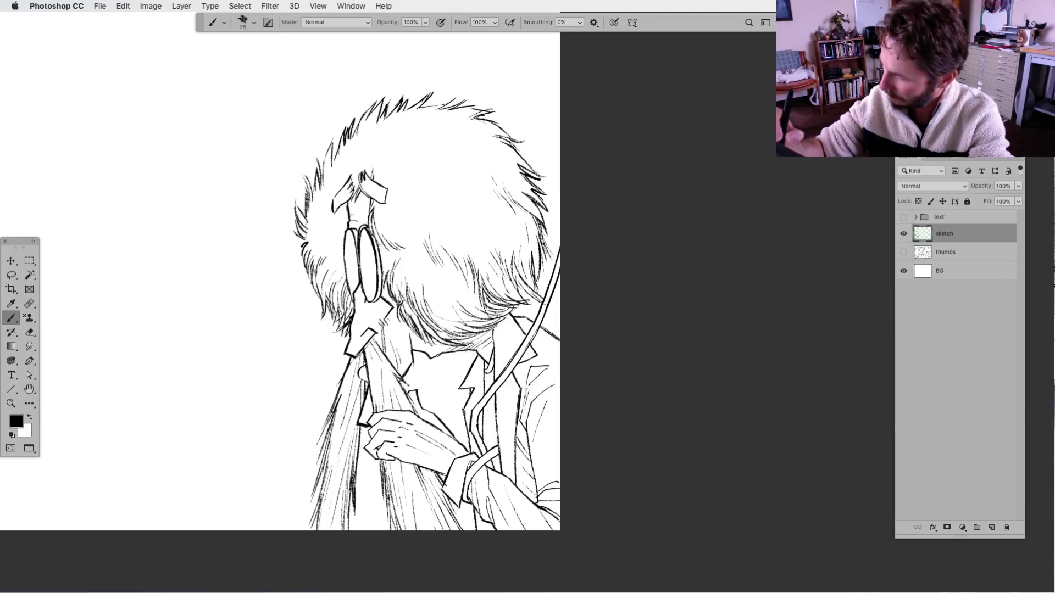
key("l")
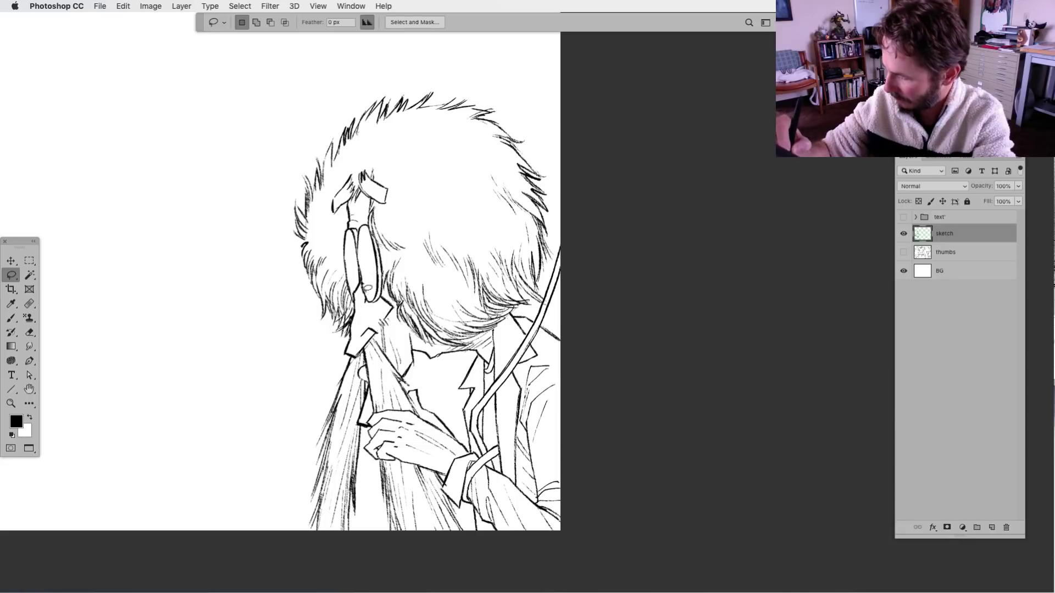
key("b")
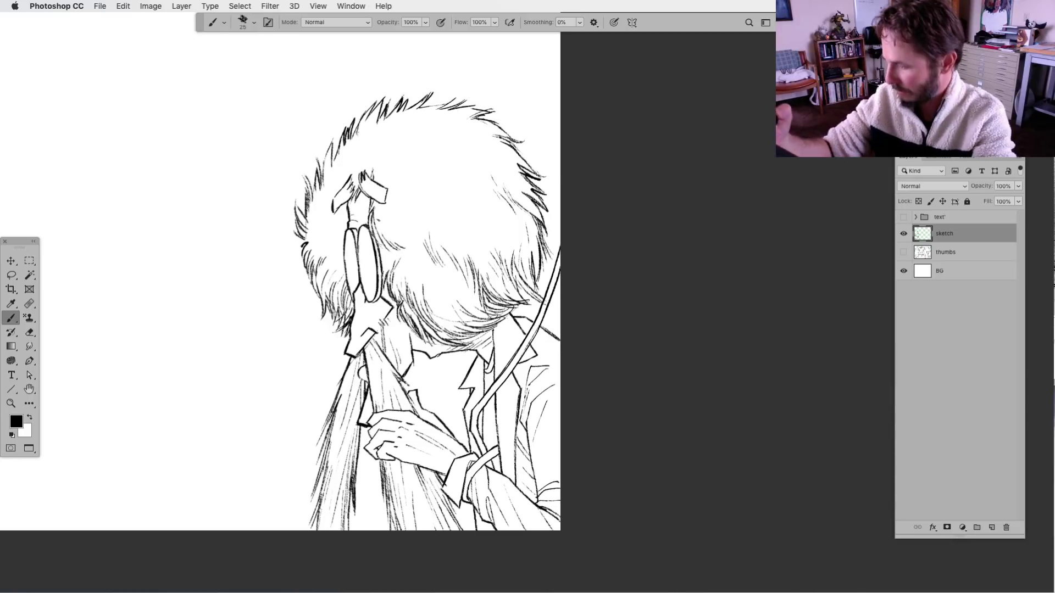
scroll(302, 283, "left", 4)
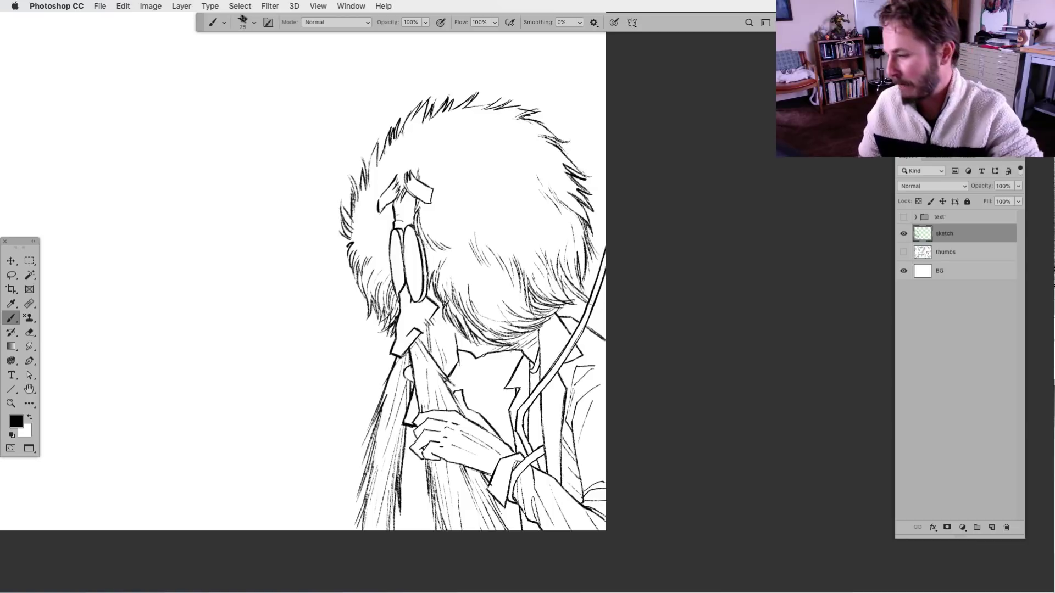
scroll(341, 471, "left", 9)
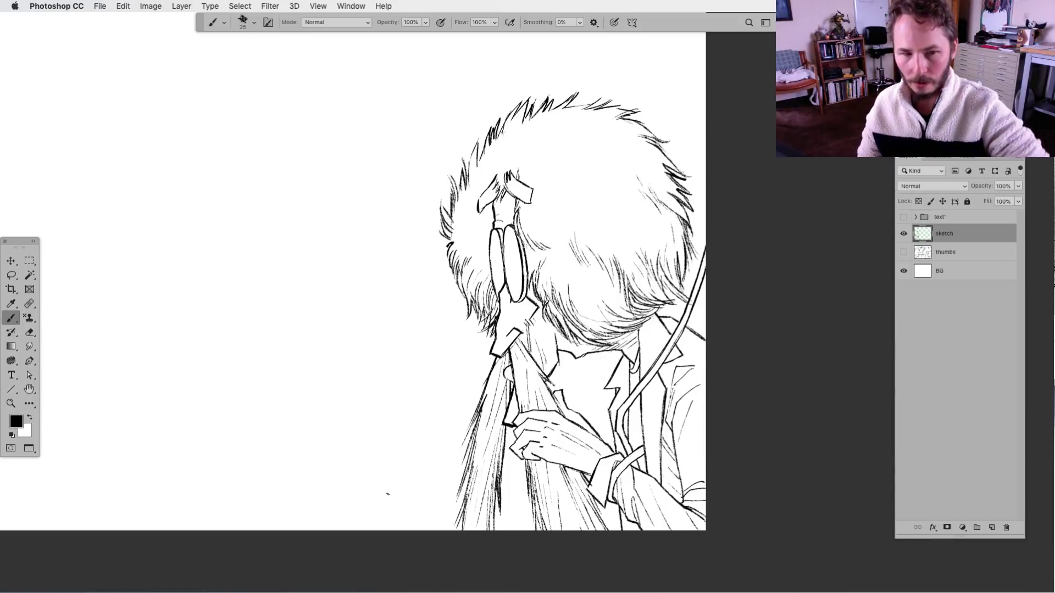
scroll(388, 494, "left", 5)
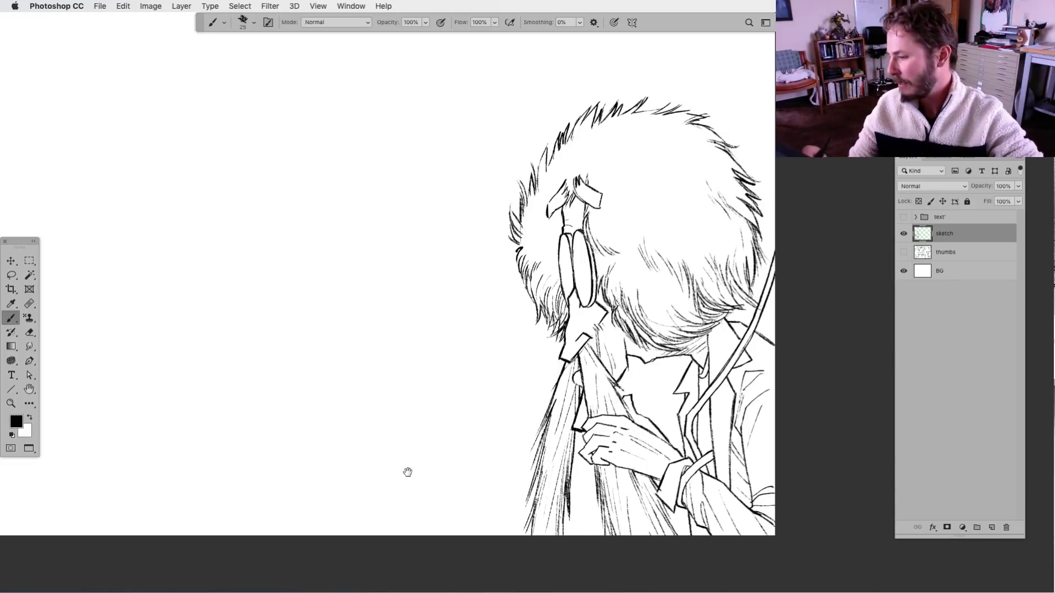
scroll(406, 471, "down", 2)
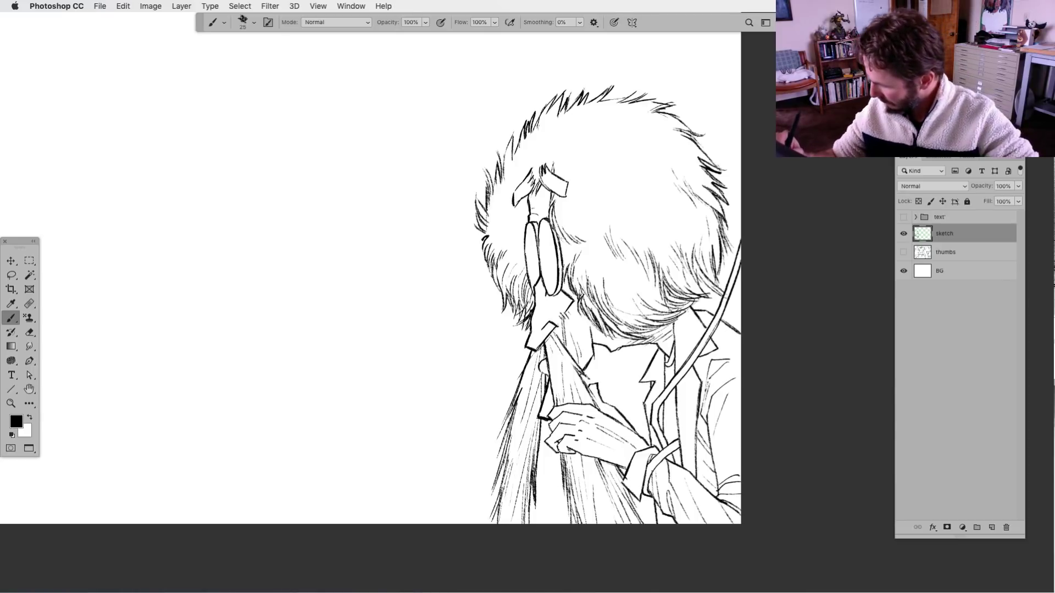
Touch up the figure's hand and the beard lines below it with short brush strokes.
left_click_drag(568, 448, 571, 466)
key("l")
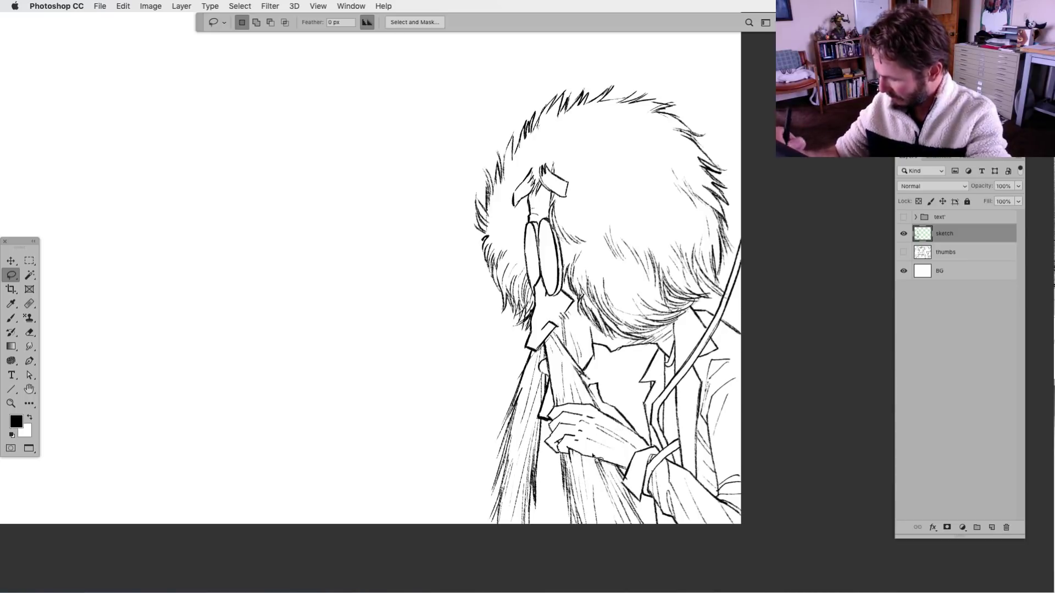
left_click(15, 319)
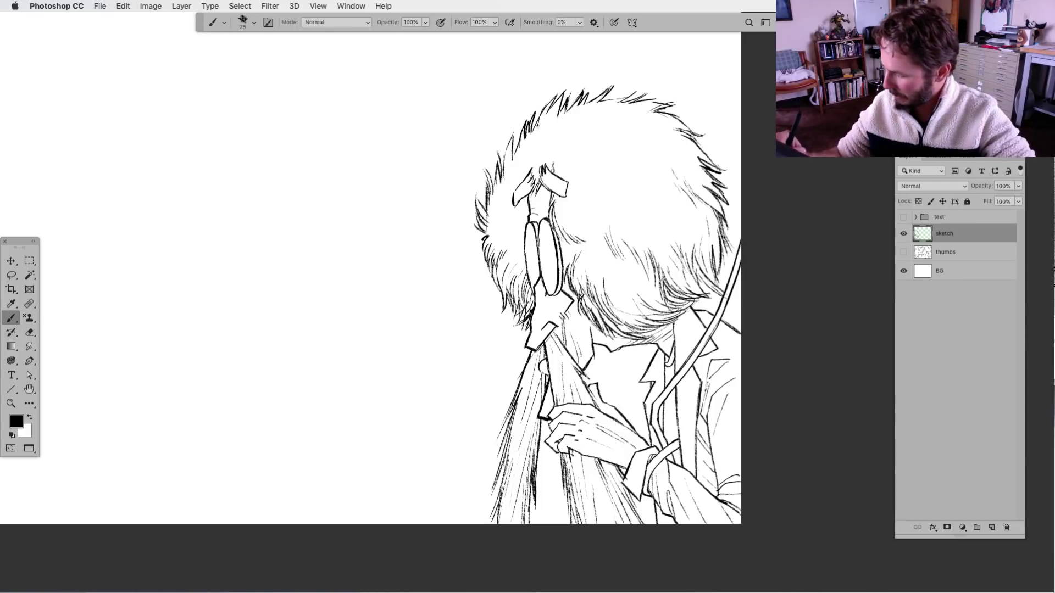
mouse_move(568, 458)
left_mouse_down()
mouse_move(573, 482)
mouse_move(574, 464)
left_mouse_up()
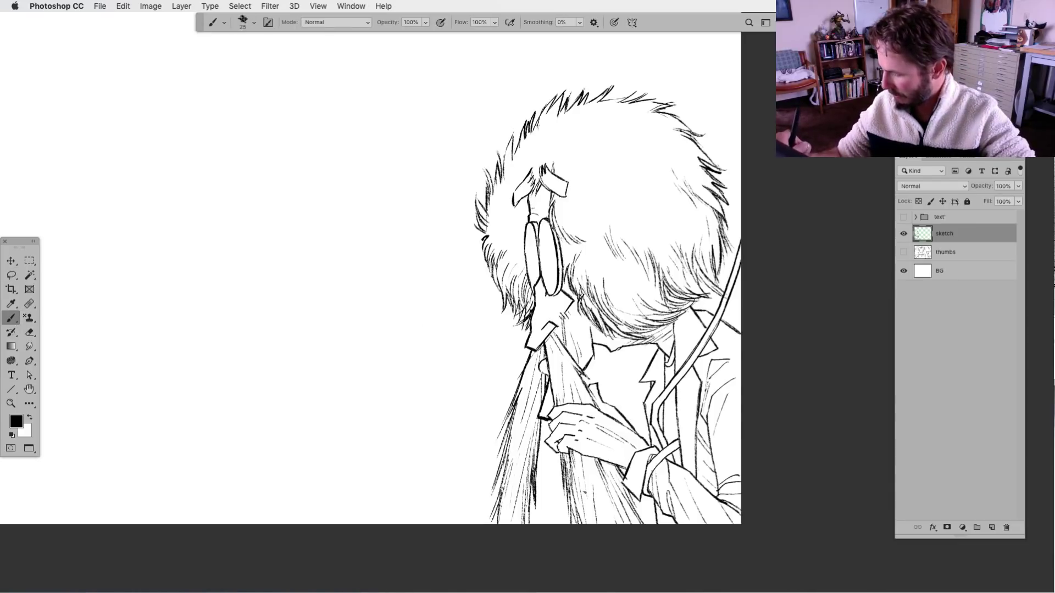
left_click_drag(609, 507, 617, 517)
left_click_drag(616, 516, 588, 512)
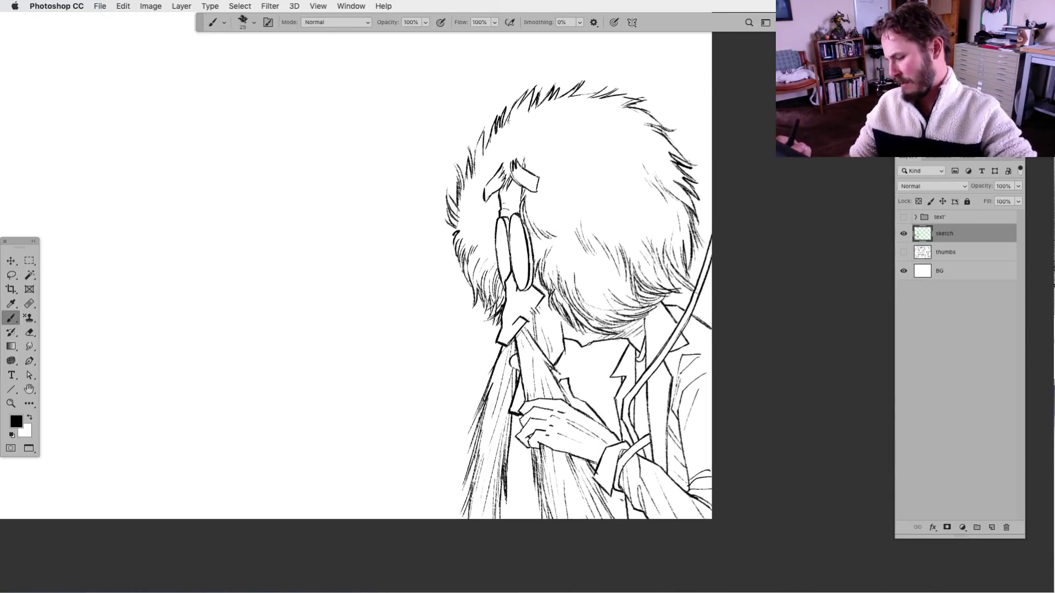
left_click_drag(522, 417, 532, 431)
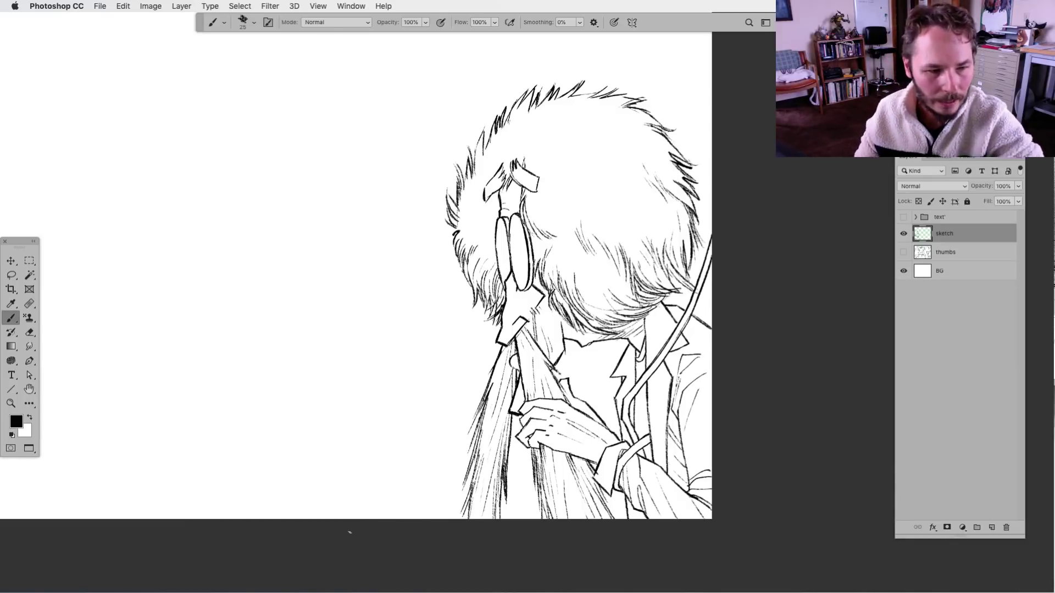
Show the thumbs layer beneath the inked sketch as a composition reference.
left_click_drag(357, 449, 412, 478)
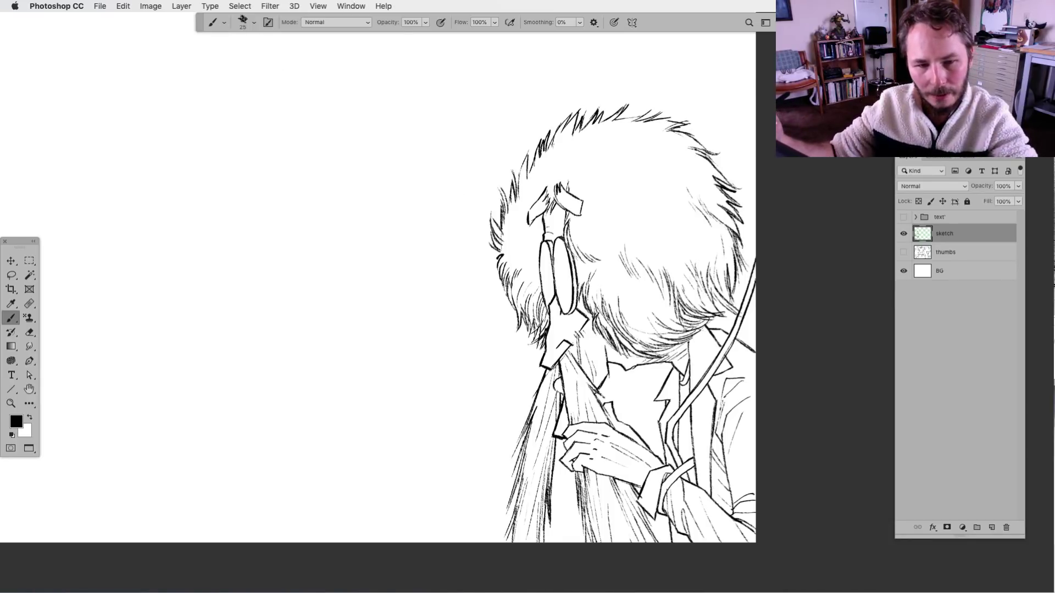
key("Tab")
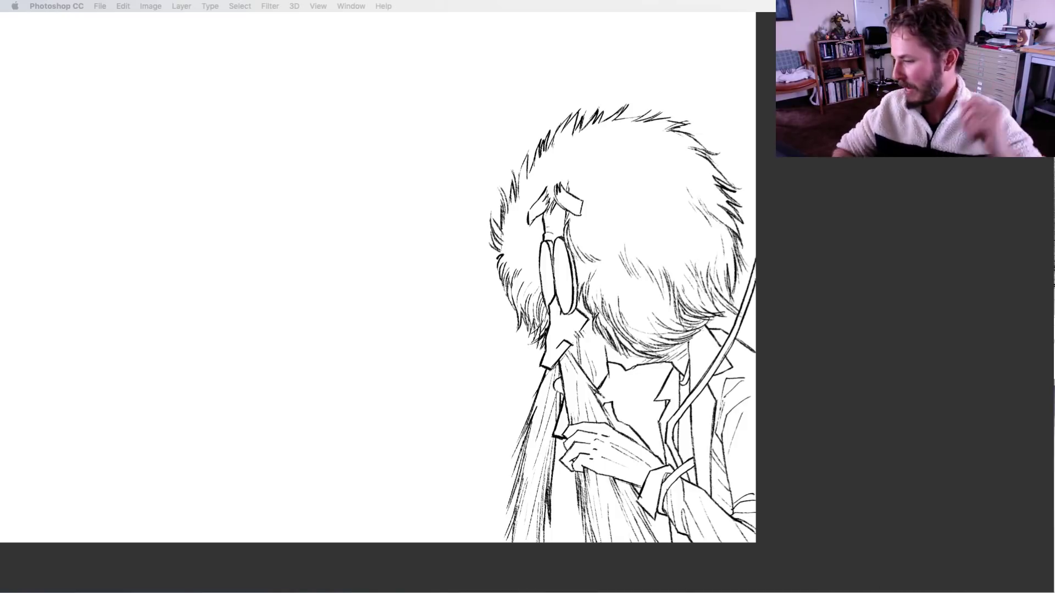
key("Tab")
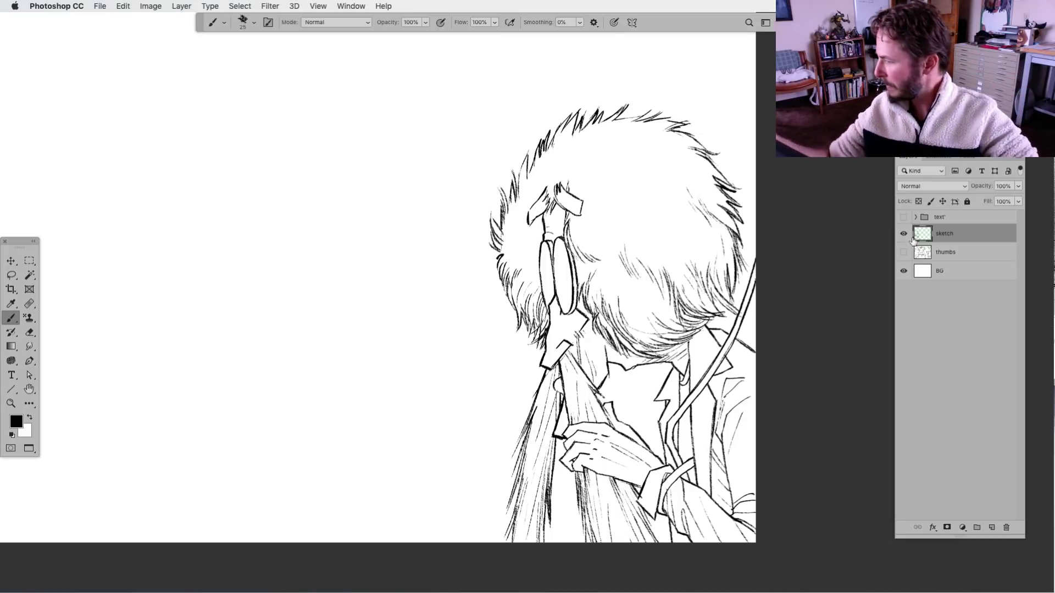
left_click(903, 252)
left_click_drag(409, 450, 384, 481)
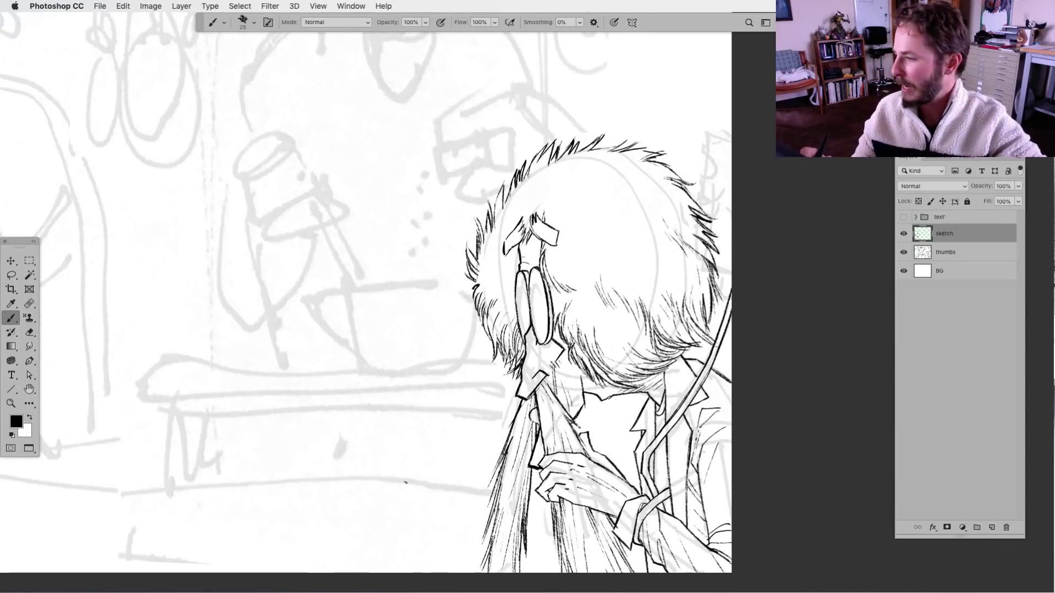
left_click_drag(470, 447, 165, 473)
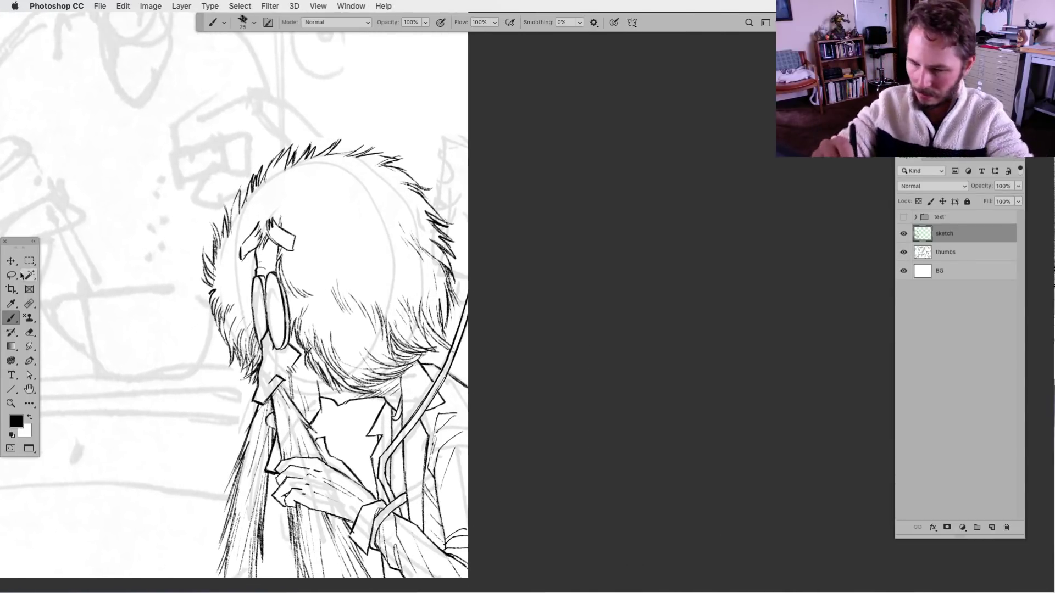
Lasso the hair tufts along the upper back edge of the head and cut them from the sketch layer.
key("l")
mouse_move(423, 210)
left_mouse_down()
mouse_move(436, 253)
mouse_move(417, 199)
left_mouse_up()
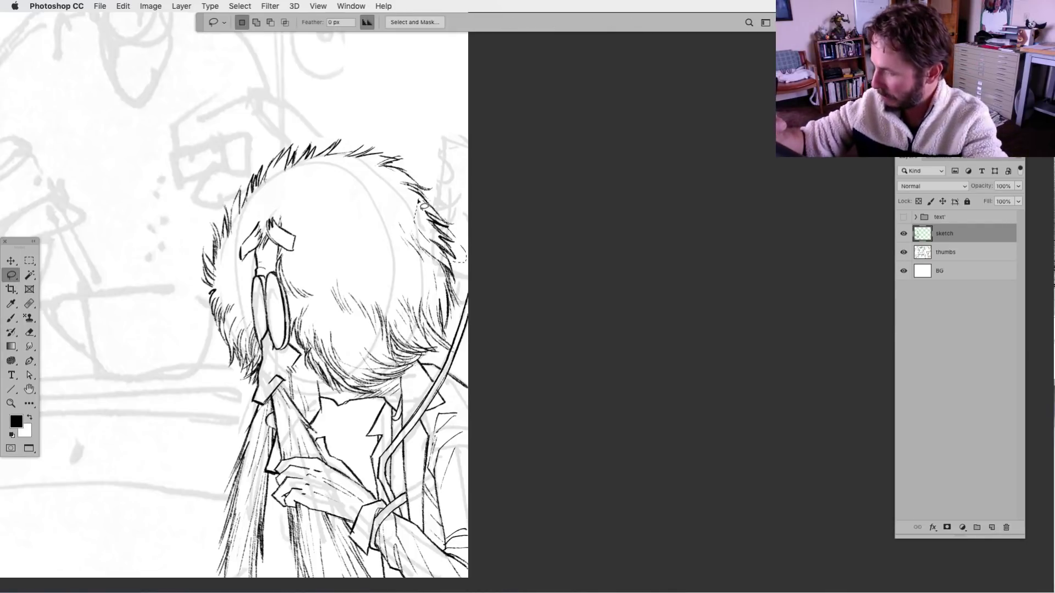
key("super+x")
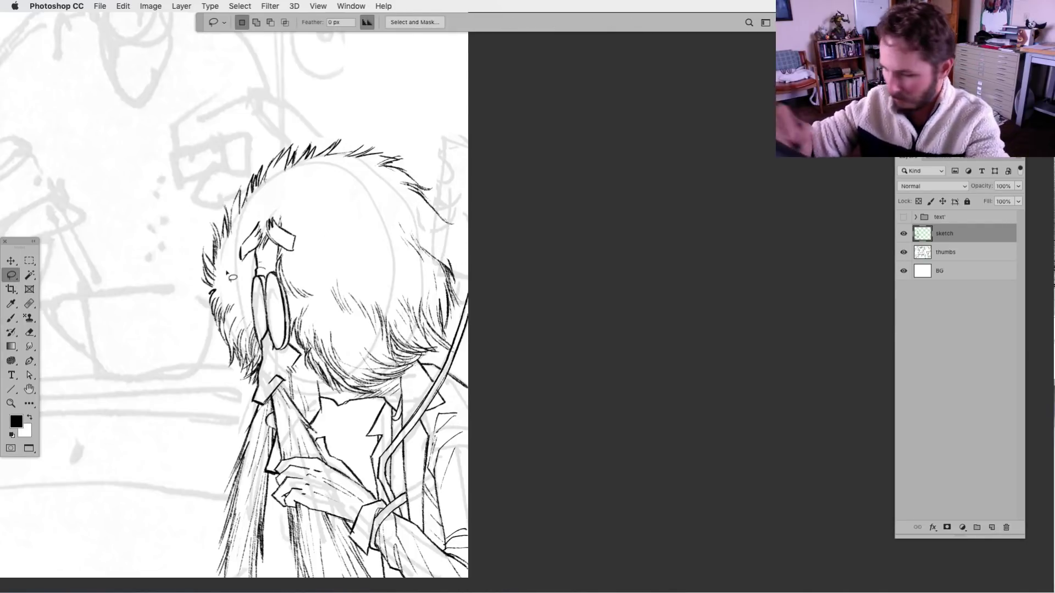
Redraw the back edge of the hair with short, spiky brush strokes that fill the gap in the outline.
left_click(12, 318)
mouse_move(454, 249)
left_mouse_down()
mouse_move(441, 270)
mouse_move(438, 245)
left_mouse_up()
mouse_move(463, 224)
left_mouse_down()
mouse_move(432, 247)
mouse_move(434, 234)
mouse_move(442, 239)
left_mouse_up()
left_click_drag(450, 221, 435, 227)
mouse_move(463, 219)
left_mouse_down()
mouse_move(443, 226)
mouse_move(447, 254)
left_mouse_up()
left_click_drag(457, 238, 445, 254)
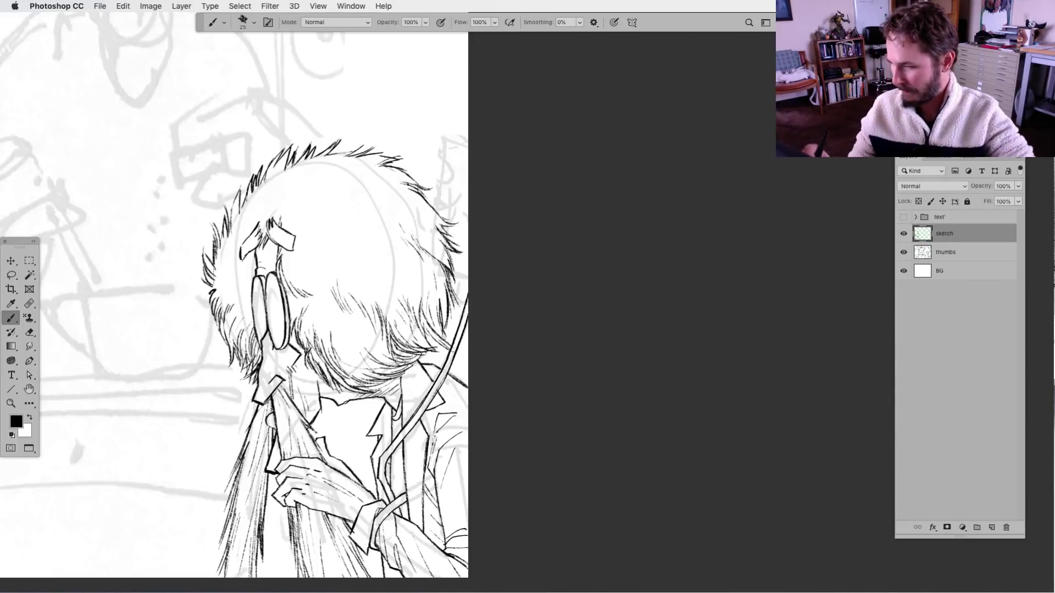
Turn off the horizontal view flip and fit the whole drawing on screen.
left_click_drag(386, 464, 519, 439)
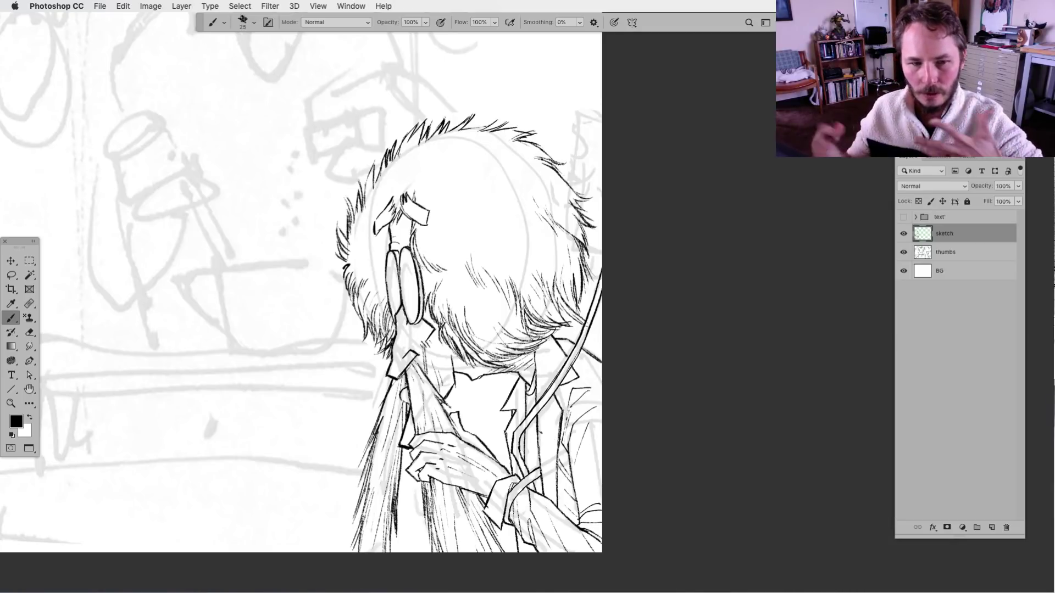
left_click_drag(332, 460, 493, 469)
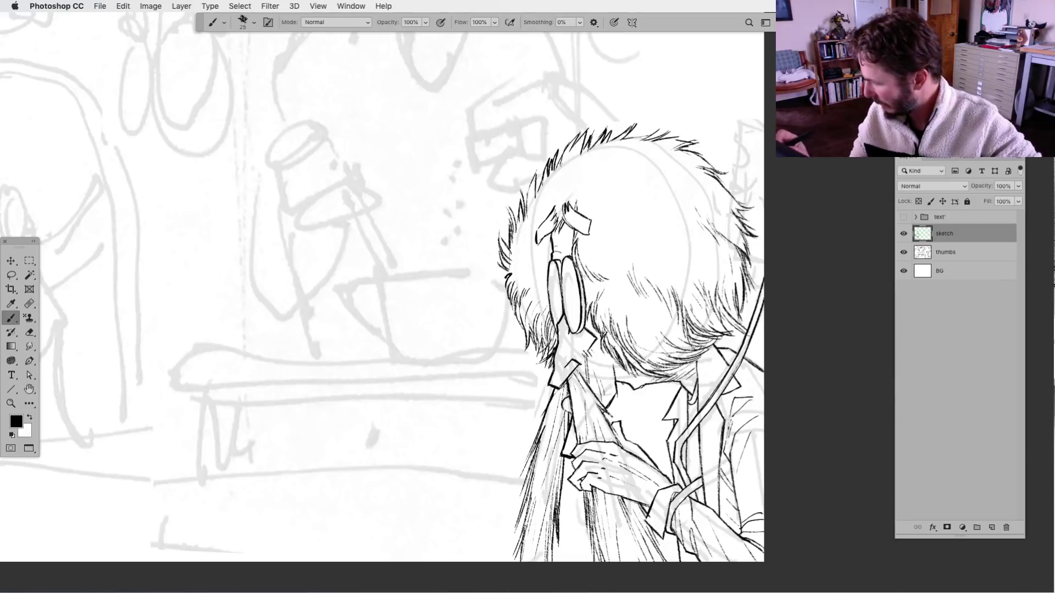
left_click_drag(644, 385, 673, 380)
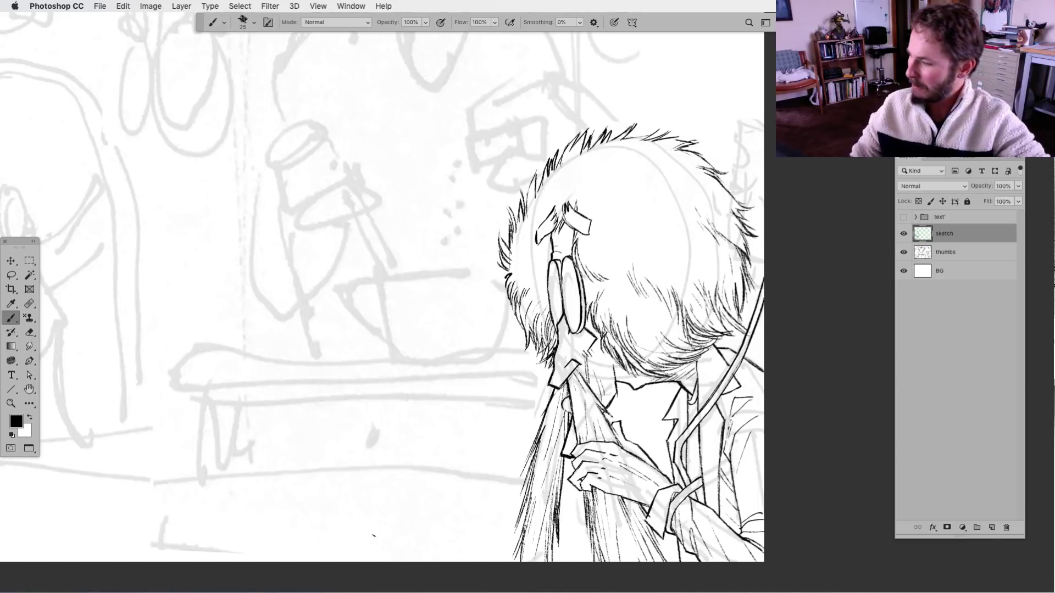
scroll(478, 502, "up", 3)
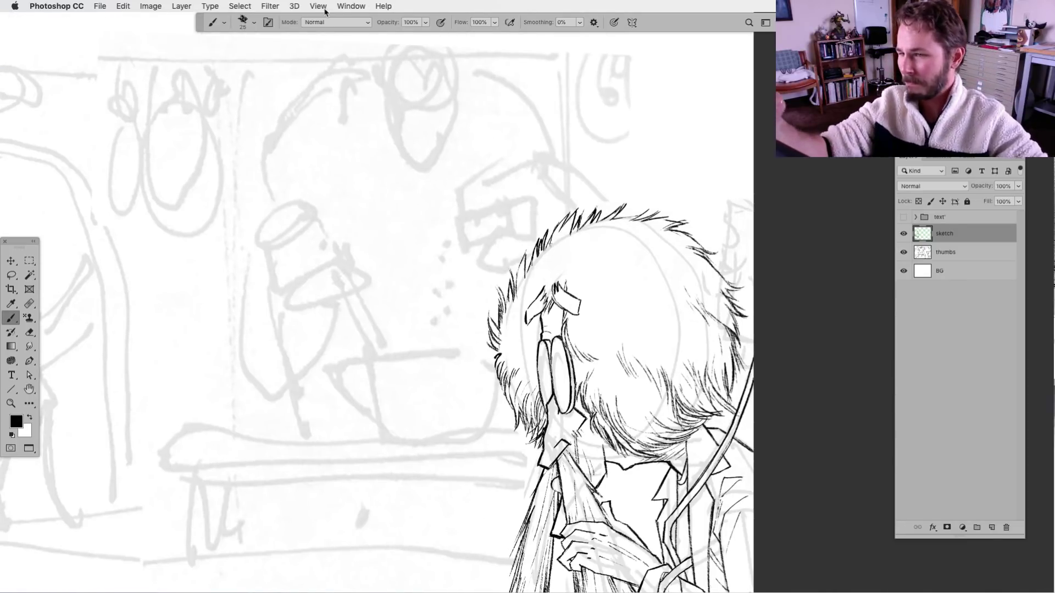
left_click(325, 10)
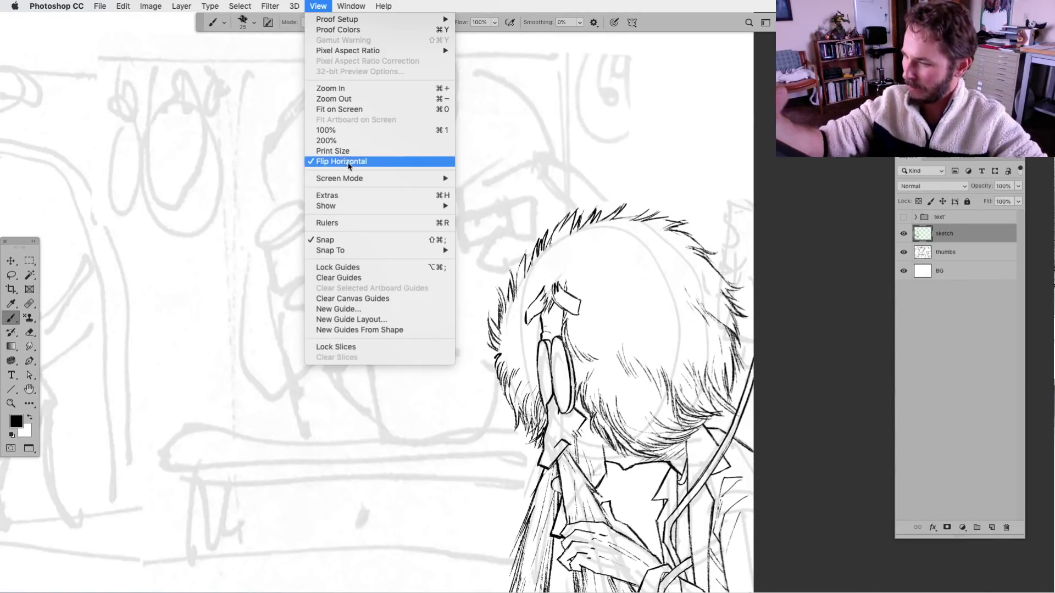
left_click(349, 162)
scroll(553, 448, "left", 5)
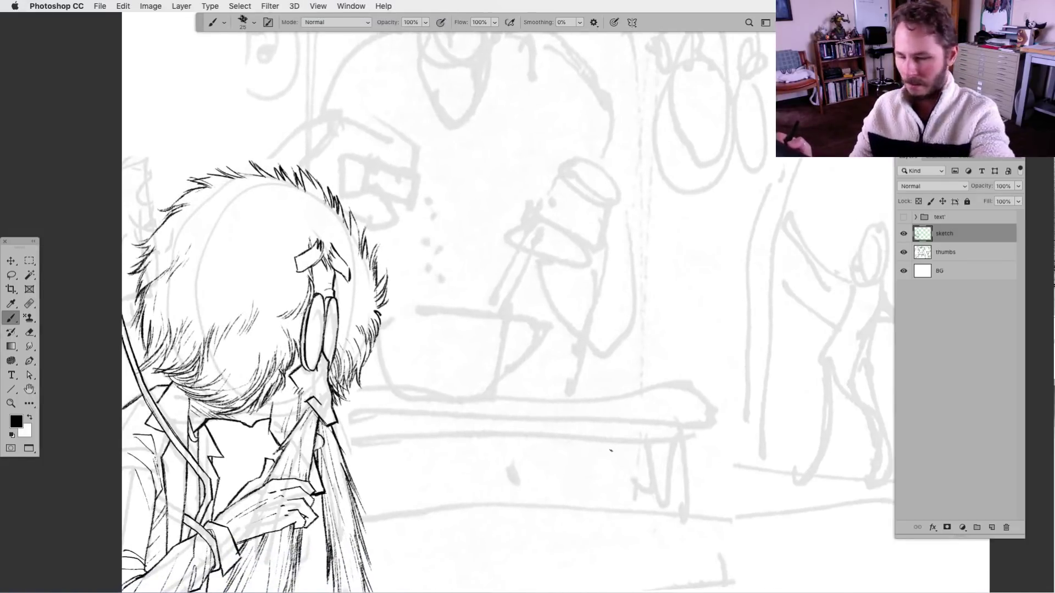
key("super+0")
Rename the sketch layer to "FG Sir" and add a new empty layer above it.
double_click(946, 233)
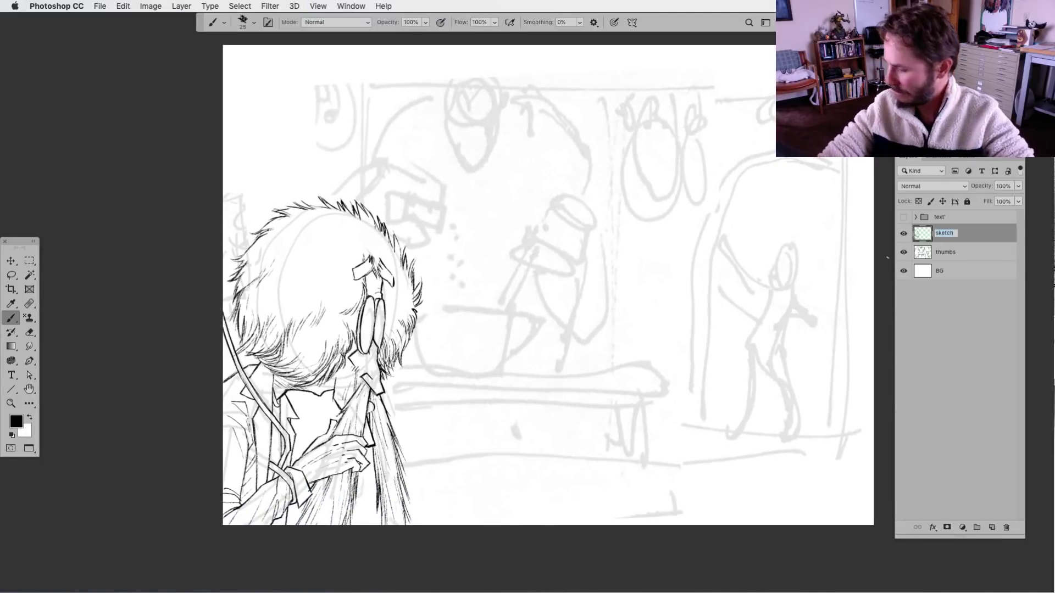
type("F")
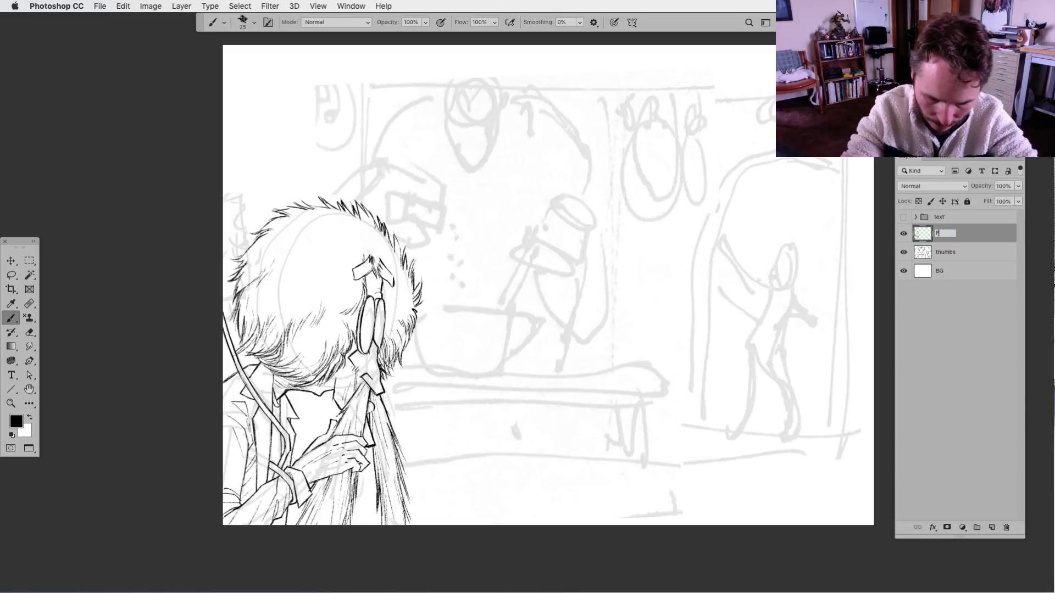
type("G Sir")
key("Return")
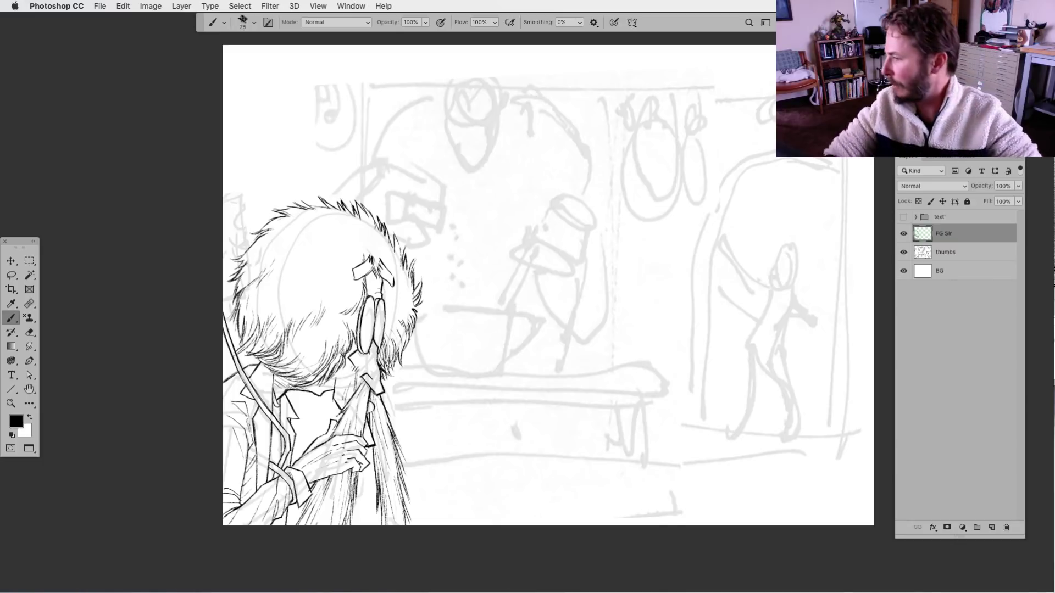
left_click(992, 527)
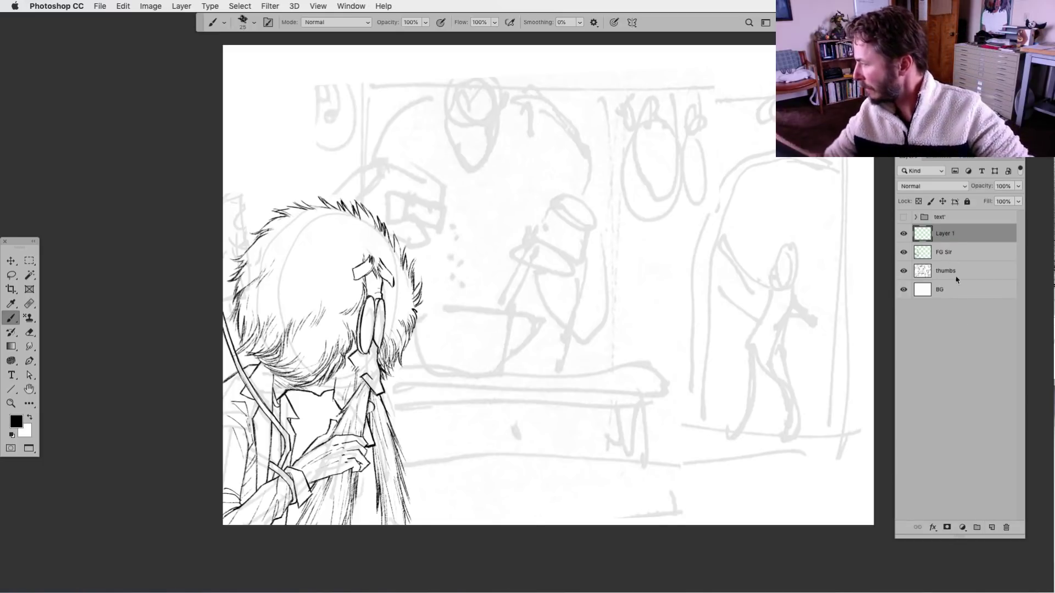
Move the new empty layer below the FG Sir layer and rename it "Frank Mid".
left_click_drag(948, 237, 947, 258)
double_click(946, 252)
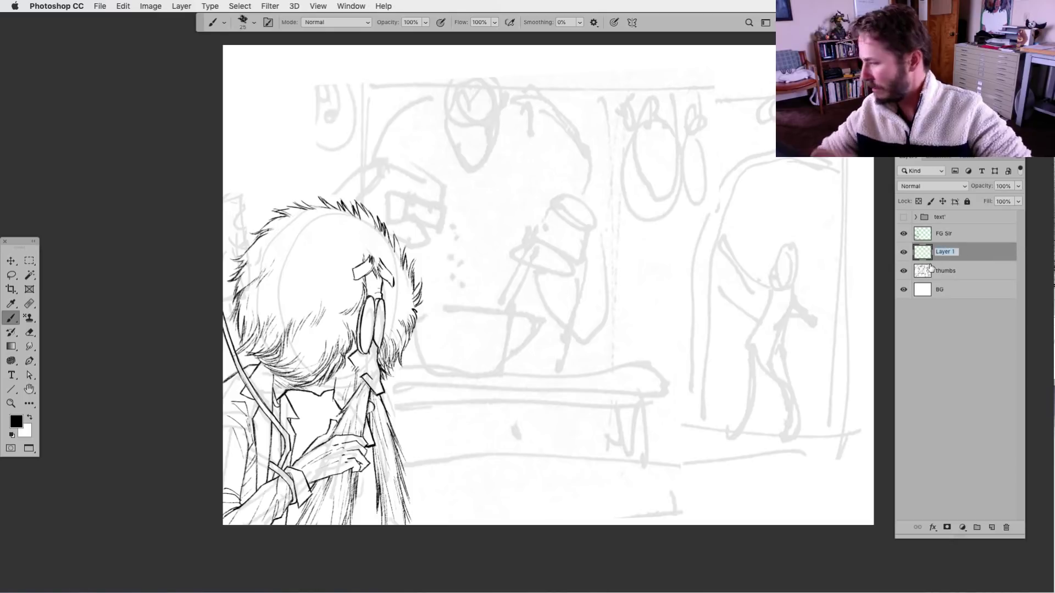
type("Frank")
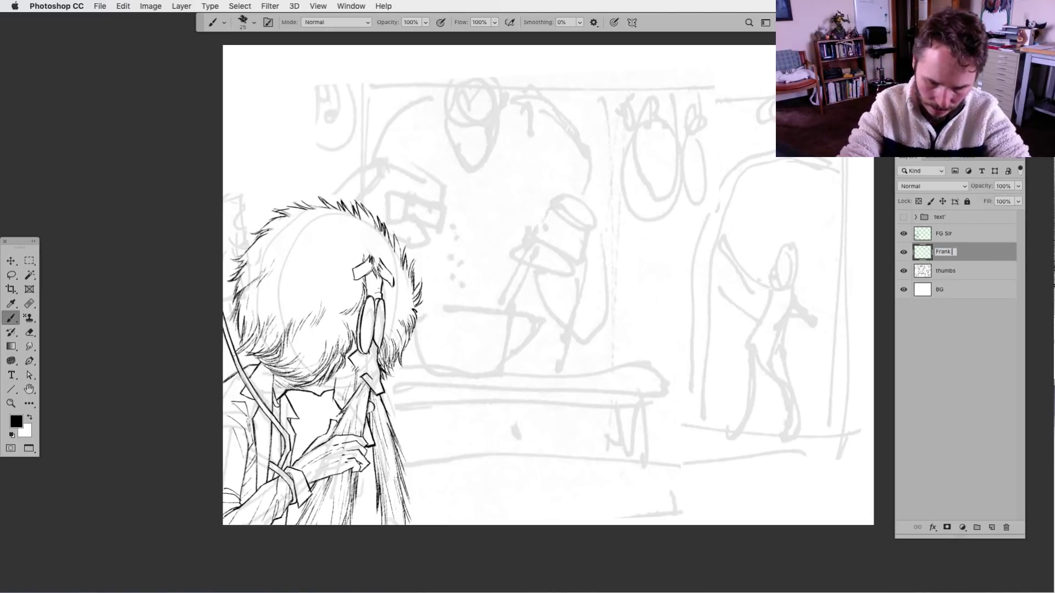
type(" Mi")
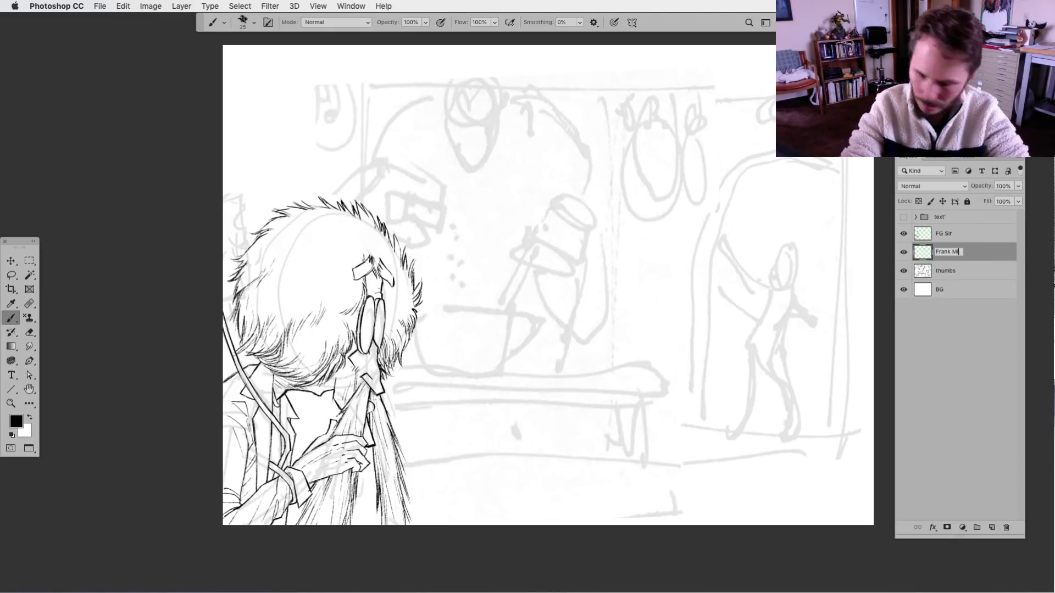
type("d")
key("Return")
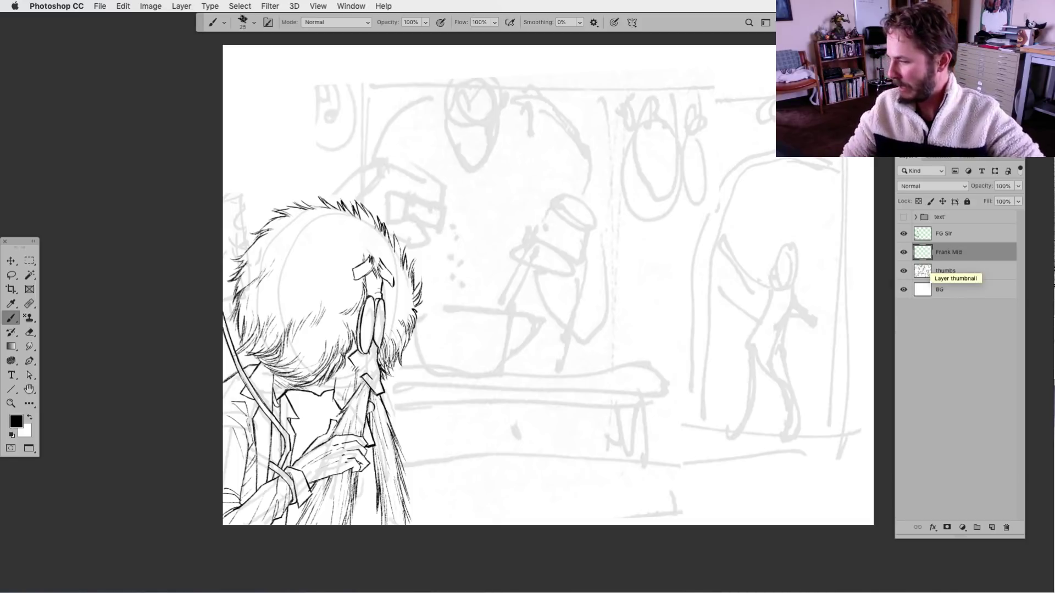
left_click_drag(419, 414, 363, 426)
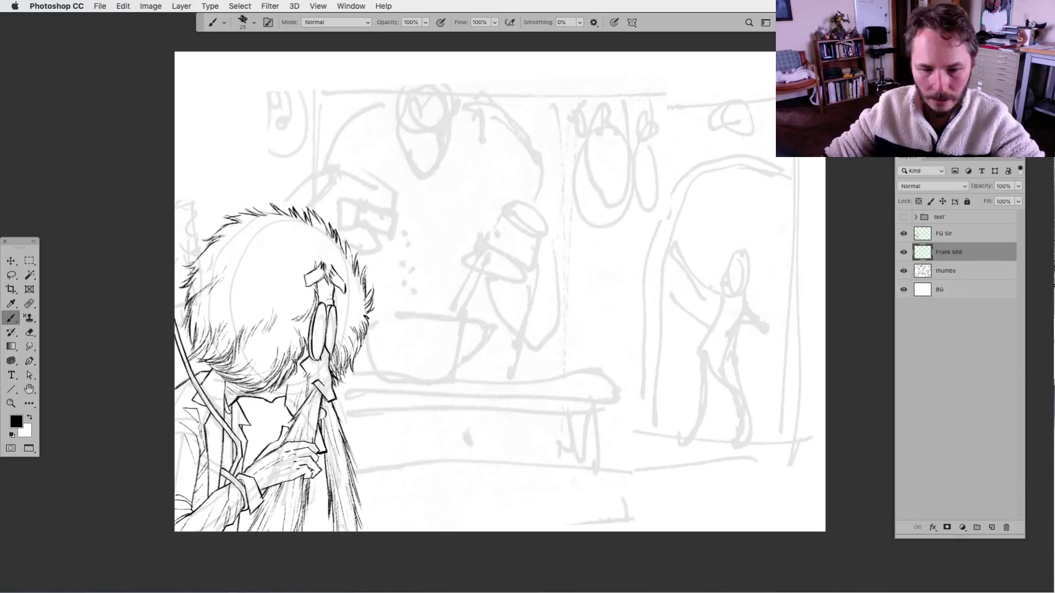
key("Tab")
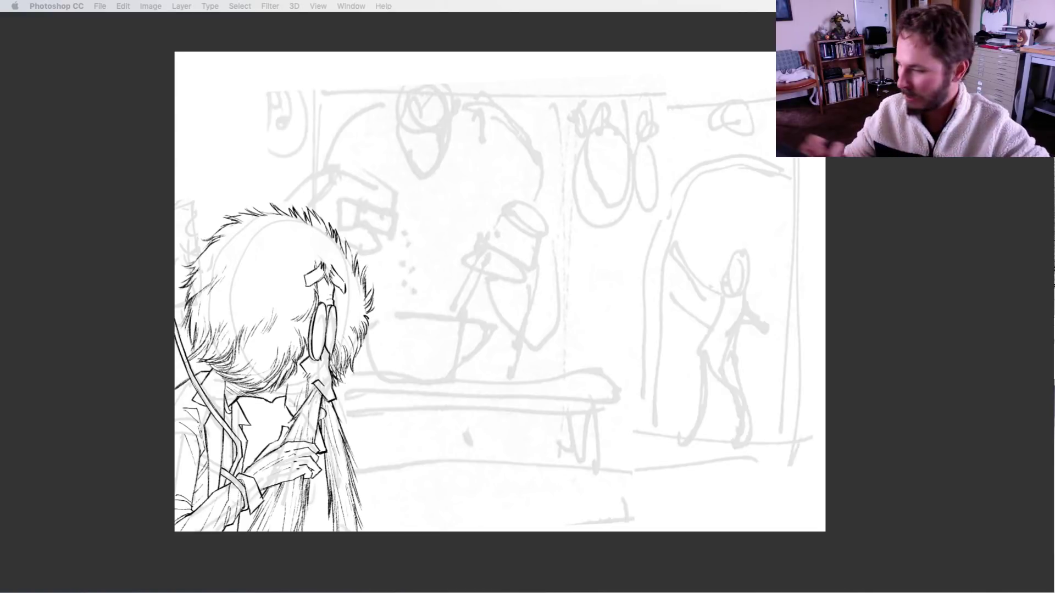
key("Tab")
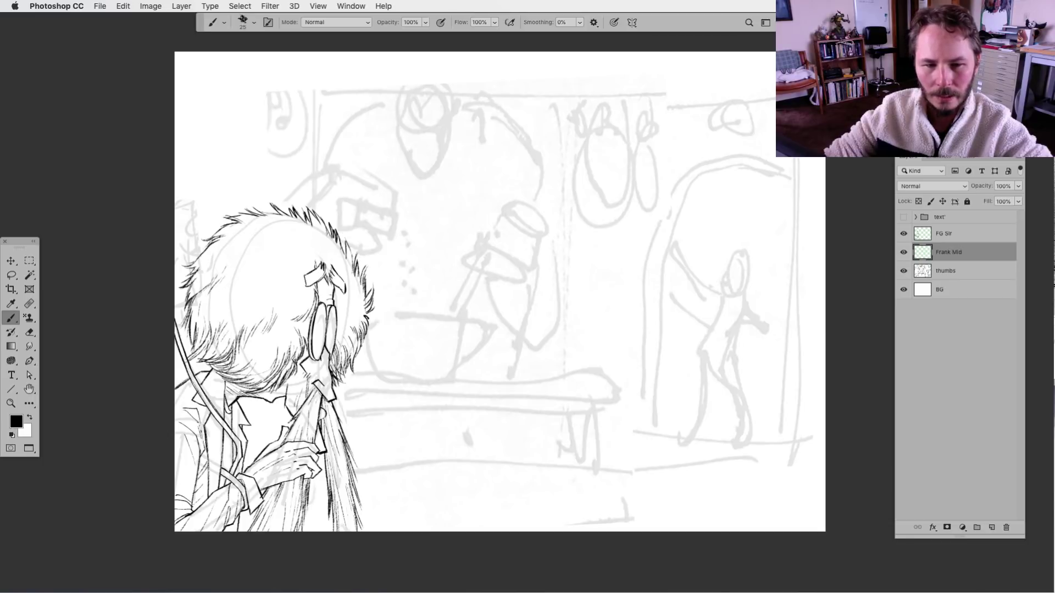
key("Tab")
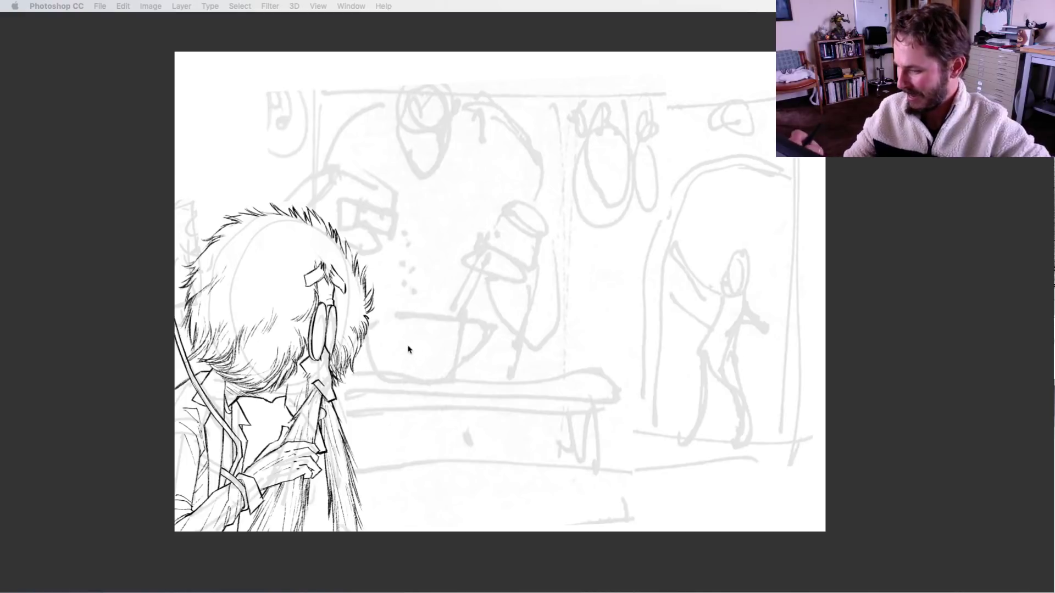
key("Tab")
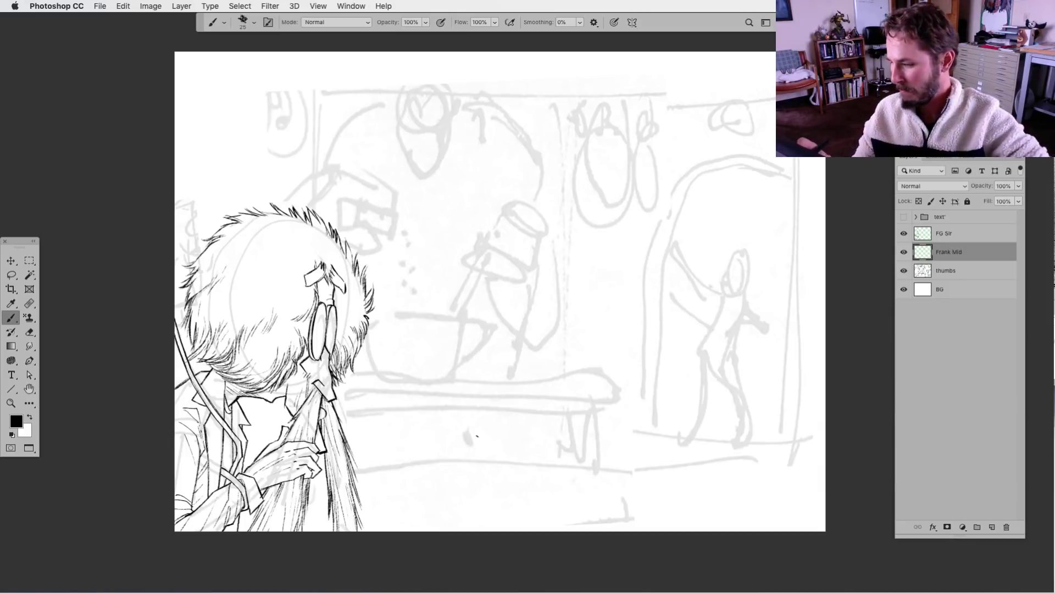
left_click_drag(607, 431, 564, 437)
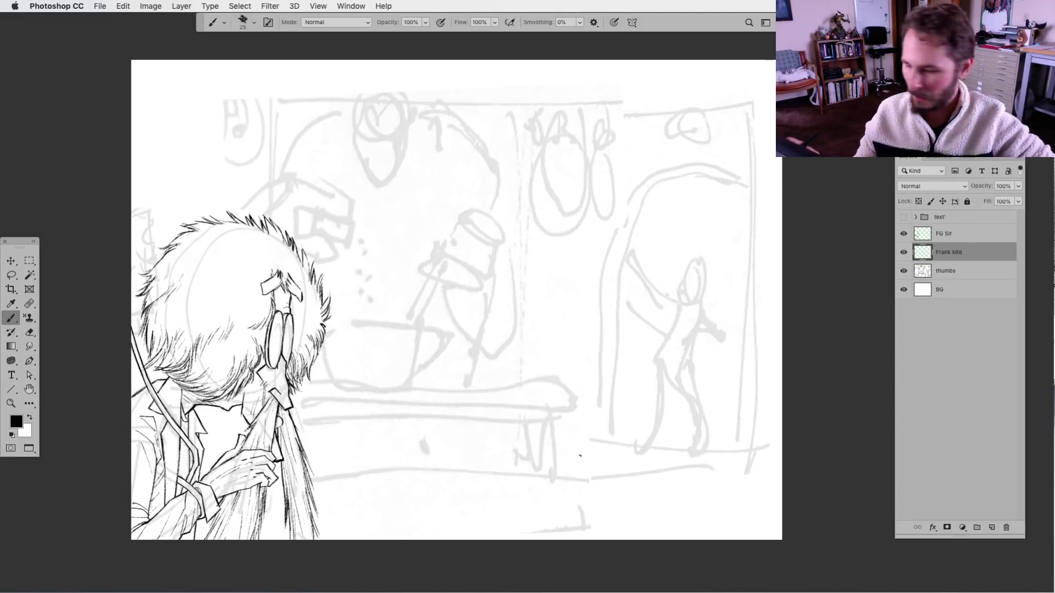
scroll(444, 424, "up", 2)
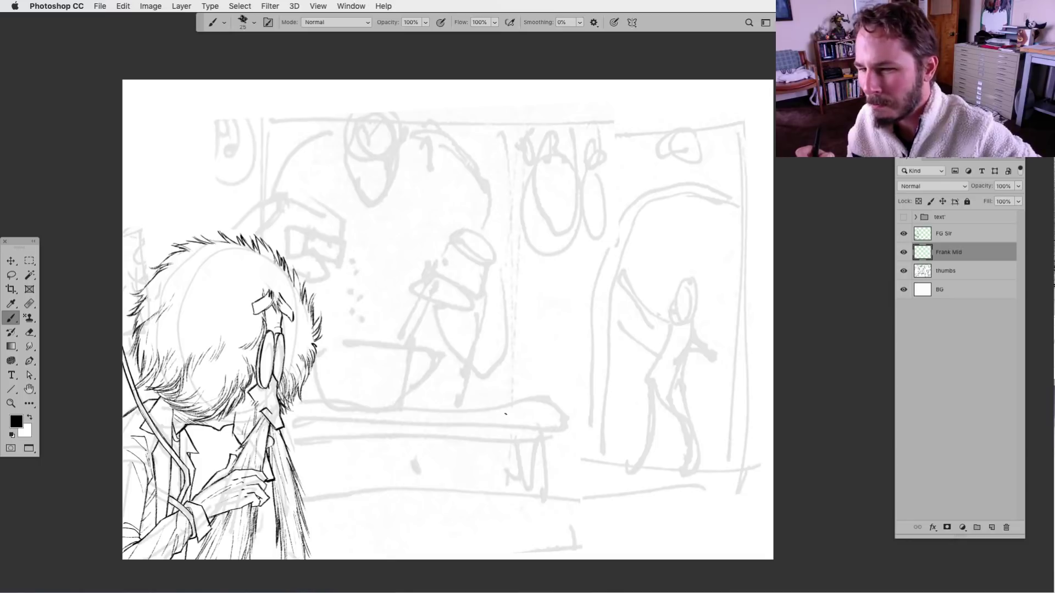
scroll(495, 456, "down", 3)
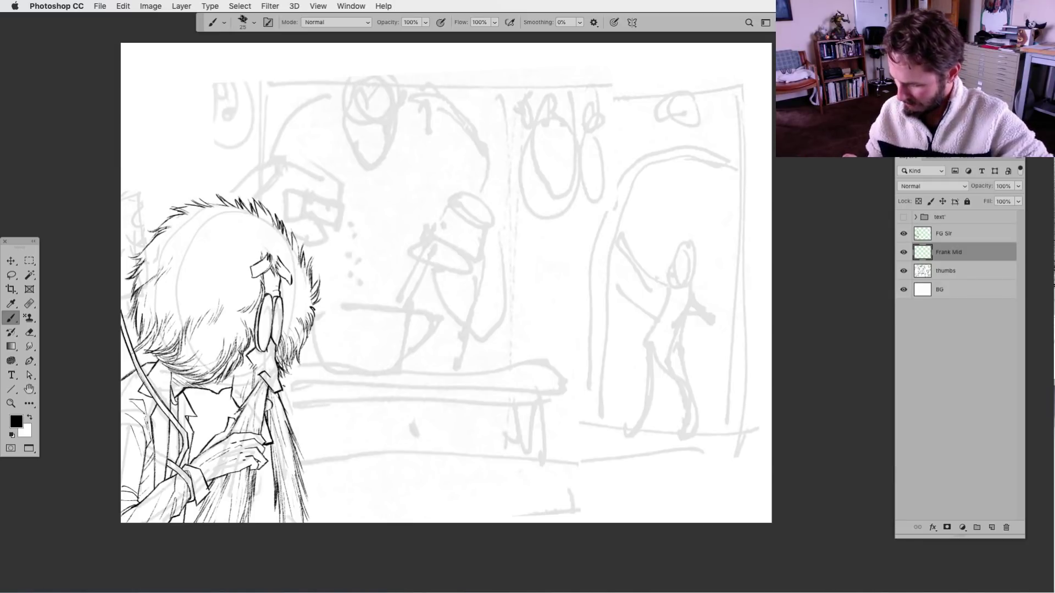
Draw the long, flat tabletop slab over the thumbnail's table, from the foreground figure to a squared-off far end.
left_click_drag(280, 383, 562, 383)
mouse_move(305, 385)
left_mouse_down()
mouse_move(553, 381)
mouse_move(559, 415)
left_mouse_up()
left_click_drag(283, 408, 491, 408)
mouse_move(397, 408)
left_mouse_down()
mouse_move(560, 409)
mouse_move(402, 408)
left_mouse_up()
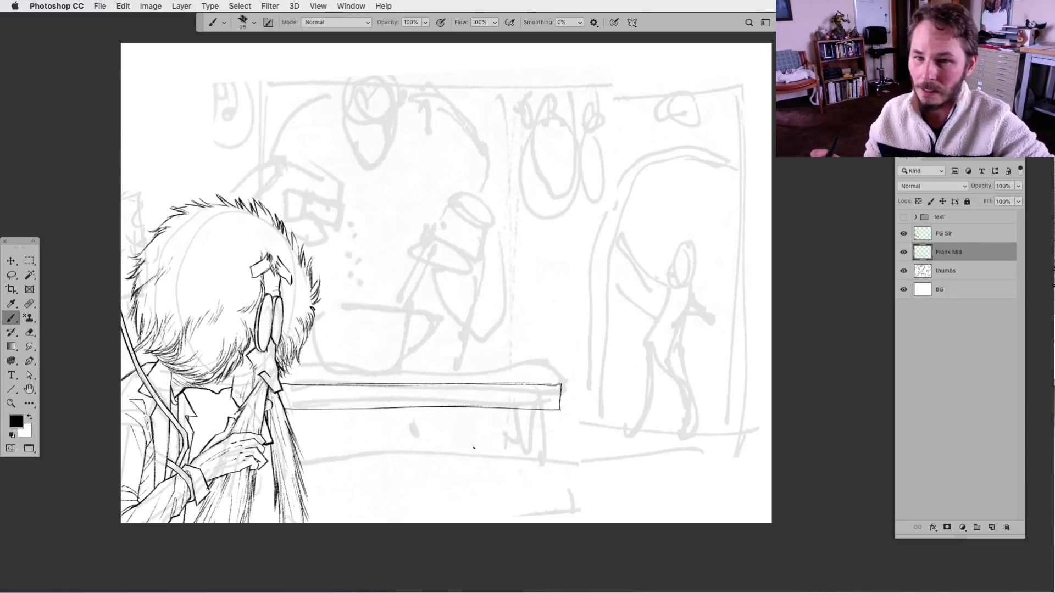
Draw the mixing bowl resting on the tabletop beside the foreground figure's head, with tapered sides and a flat base.
scroll(471, 443, "down", 3)
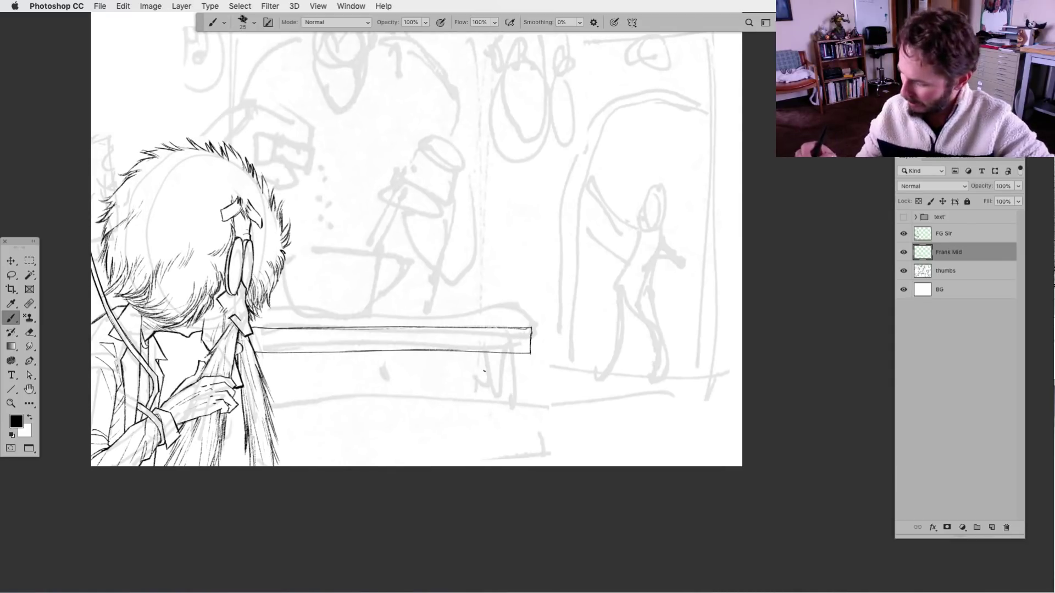
scroll(435, 377, "up", 2)
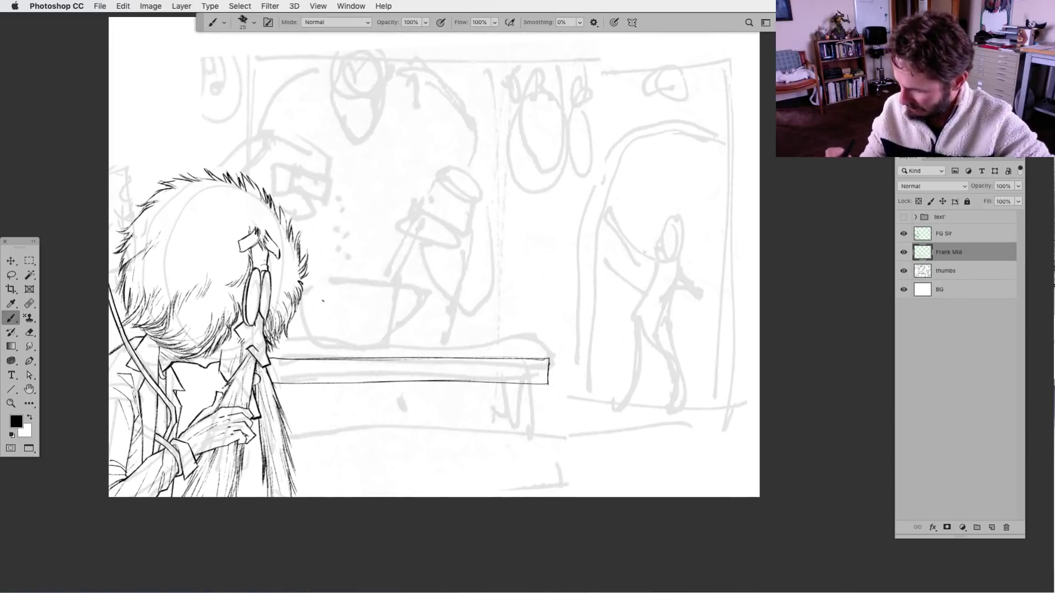
mouse_move(310, 288)
left_mouse_down()
mouse_move(383, 292)
mouse_move(322, 289)
mouse_move(419, 311)
mouse_move(412, 305)
mouse_move(402, 342)
left_mouse_up()
mouse_move(297, 310)
left_mouse_down()
mouse_move(303, 340)
mouse_move(322, 353)
mouse_move(392, 354)
mouse_move(409, 317)
left_mouse_up()
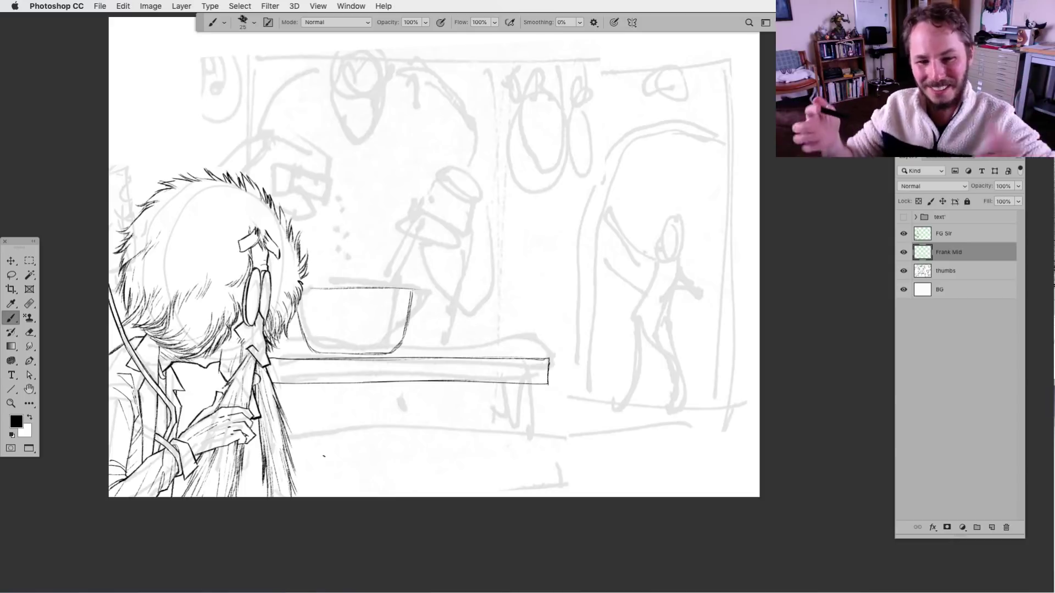
Draw the slanted handle of the stirring tool rising out of the bowl with two parallel strokes.
scroll(412, 388, "up", 2)
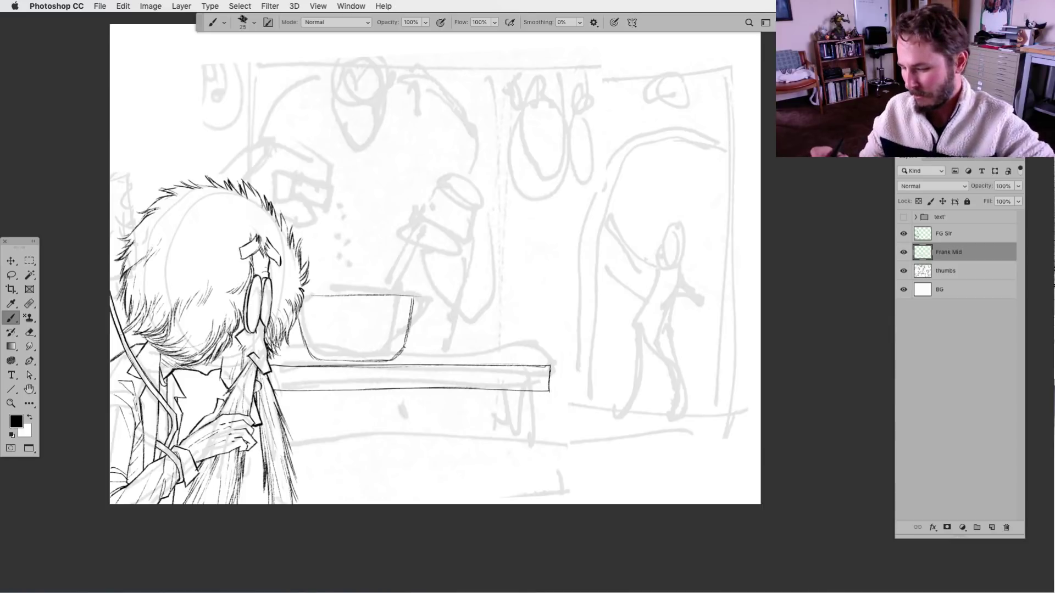
left_click_drag(465, 372, 436, 383)
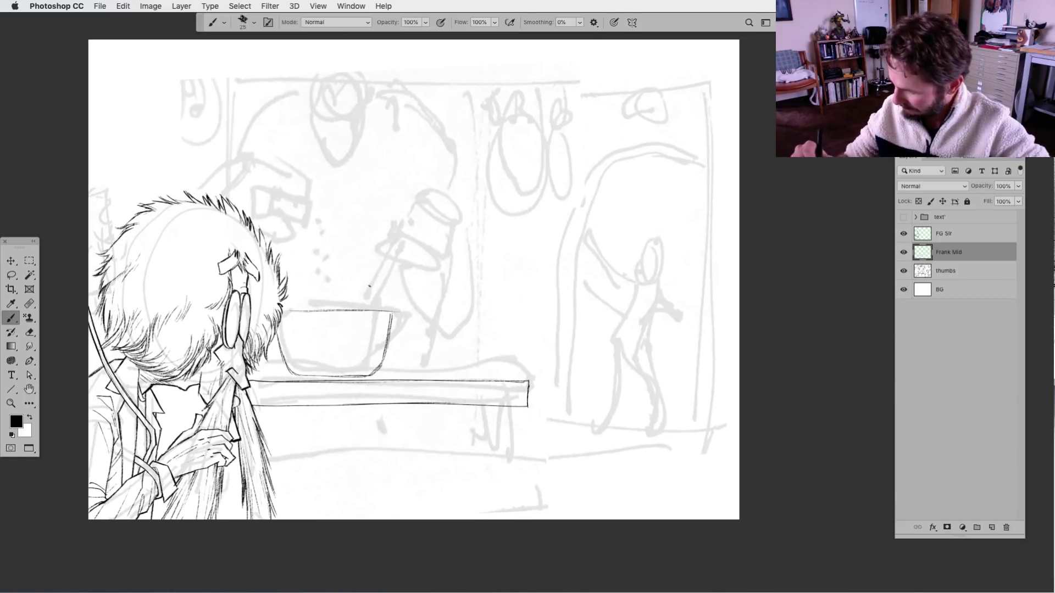
left_click_drag(374, 282, 365, 299)
left_click_drag(387, 258, 358, 310)
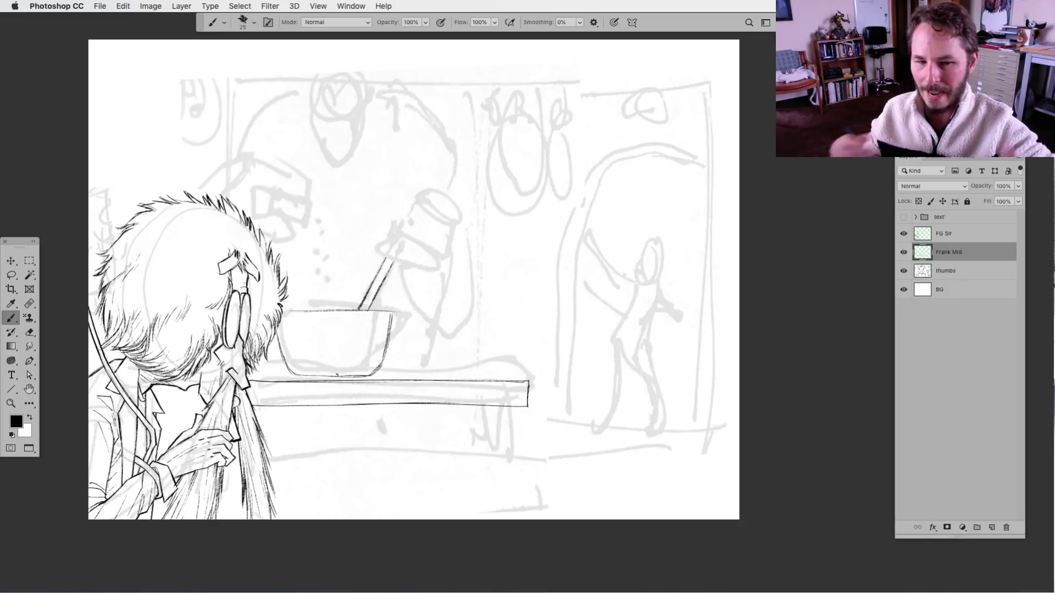
Draw the tilted shaker above the bowl, with grains falling from its cap.
mouse_move(409, 385)
left_mouse_down()
mouse_move(417, 408)
mouse_move(437, 407)
left_mouse_up()
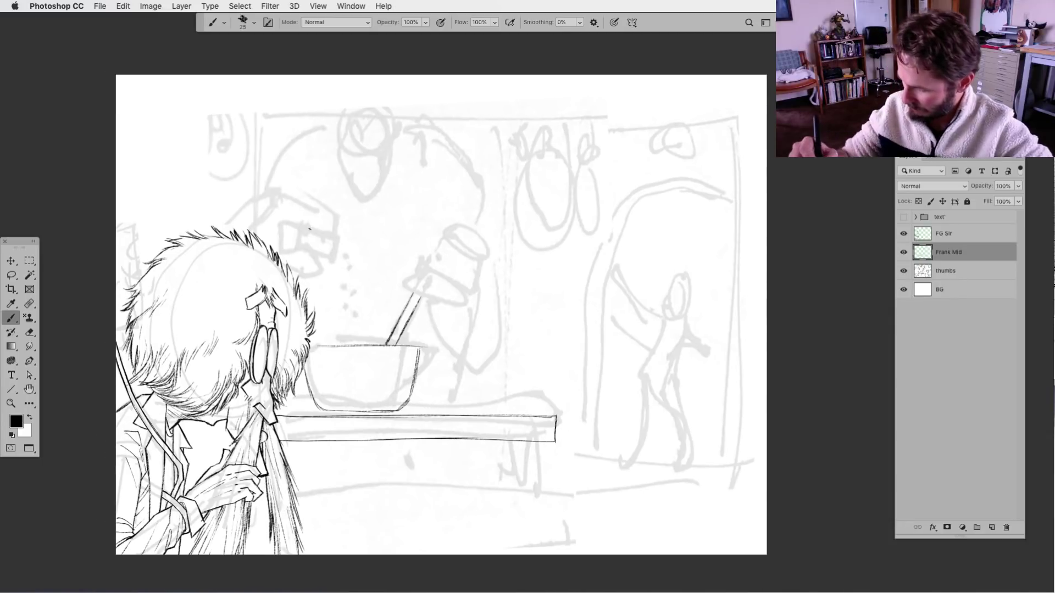
mouse_move(300, 230)
left_mouse_down()
mouse_move(298, 248)
mouse_move(331, 237)
mouse_move(327, 262)
mouse_move(349, 246)
mouse_move(346, 262)
mouse_move(334, 258)
left_mouse_up()
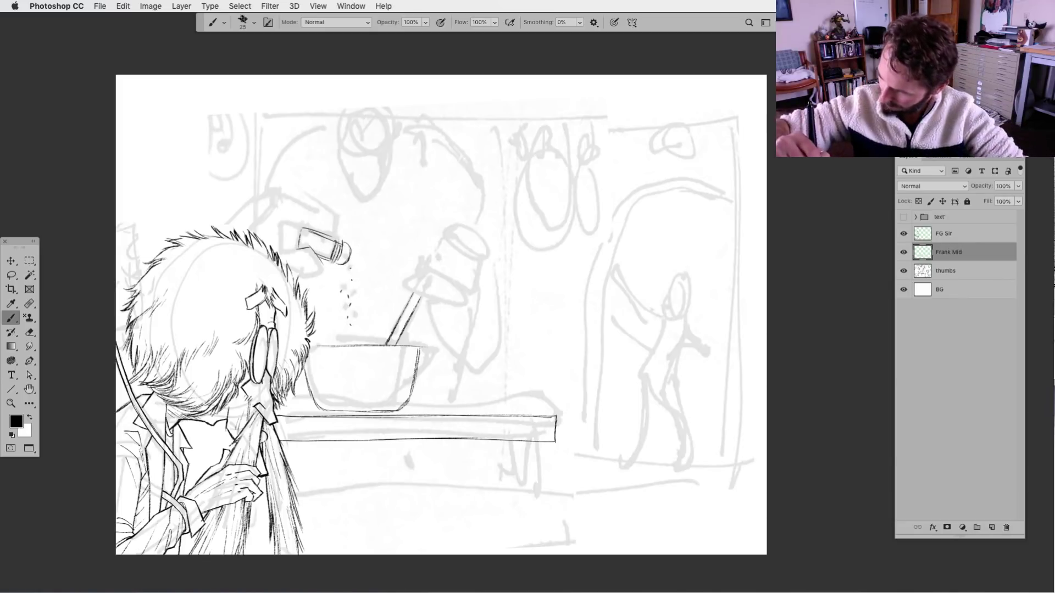
left_click_drag(340, 243, 301, 229)
left_click_drag(300, 238, 295, 250)
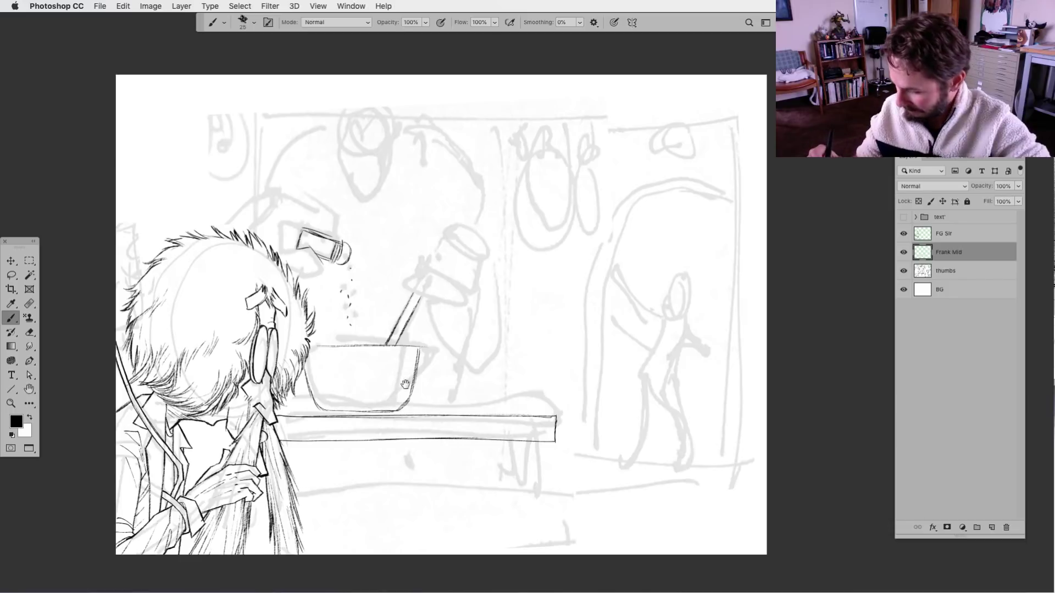
left_click_drag(403, 377, 368, 379)
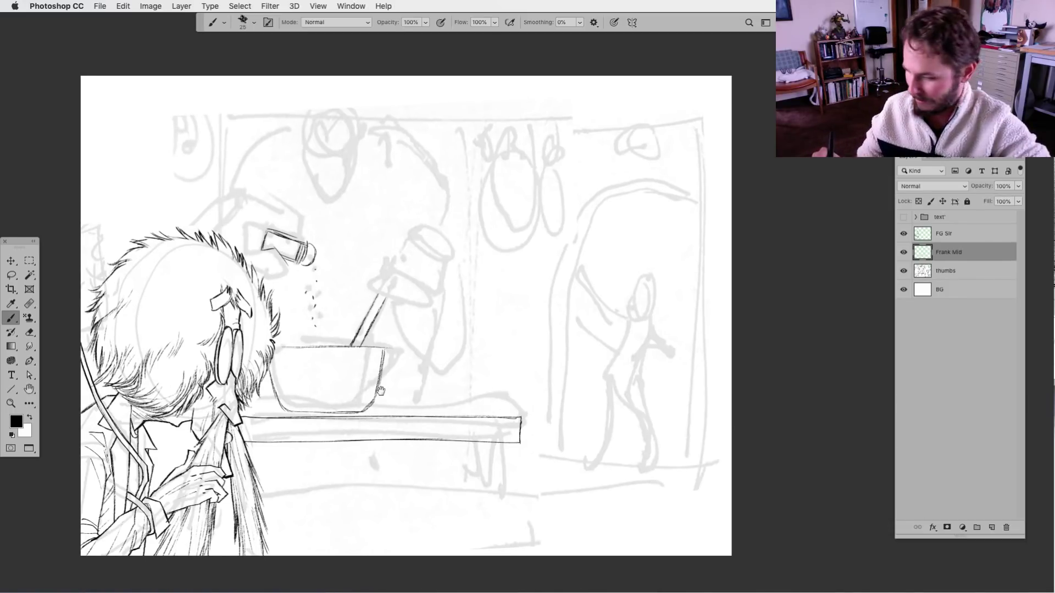
left_click_drag(380, 391, 403, 392)
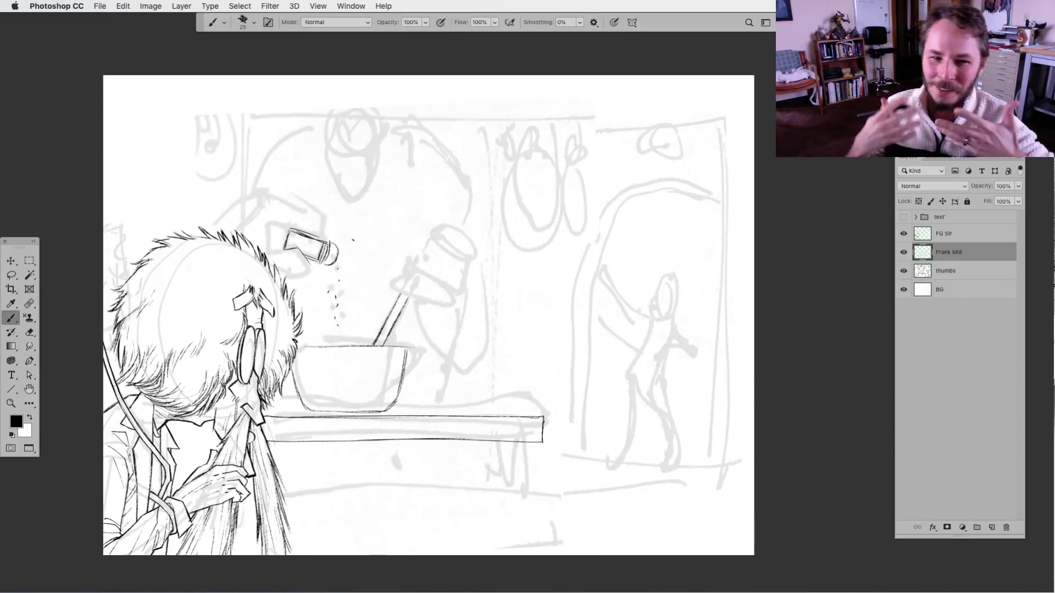
left_click_drag(390, 375, 388, 352)
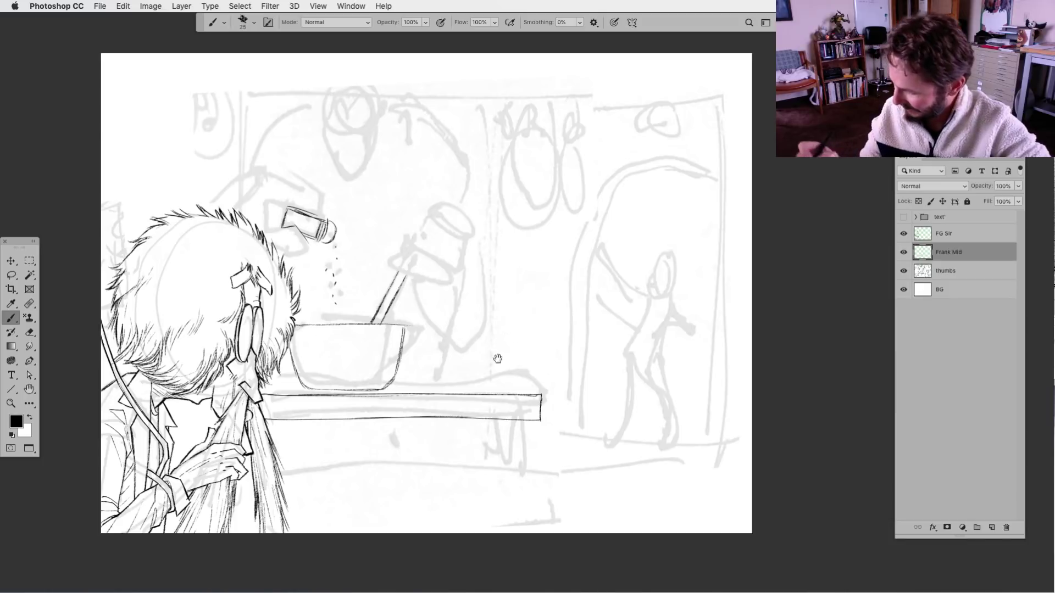
left_click_drag(494, 358, 493, 384)
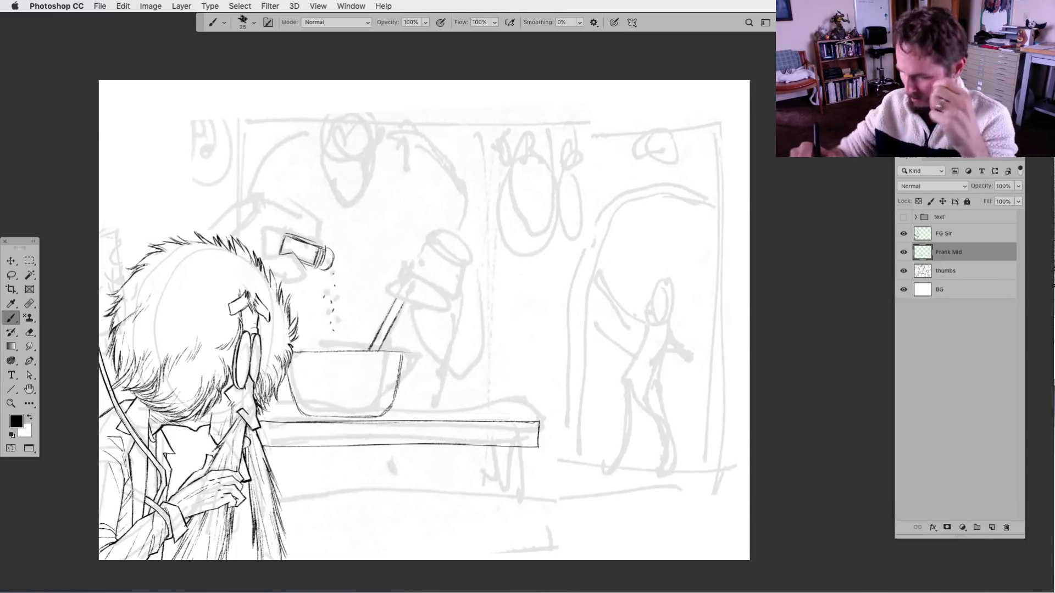
Draw the large blocky hand gripping the shaker, with its finger lines and the wrist edge running down behind the head.
mouse_move(278, 244)
left_mouse_down()
mouse_move(302, 214)
mouse_move(301, 228)
mouse_move(280, 196)
mouse_move(281, 231)
mouse_move(263, 242)
left_mouse_up()
mouse_move(285, 200)
left_mouse_down()
mouse_move(321, 210)
mouse_move(338, 241)
mouse_move(311, 243)
mouse_move(296, 282)
mouse_move(269, 271)
mouse_move(278, 252)
mouse_move(264, 243)
left_mouse_up()
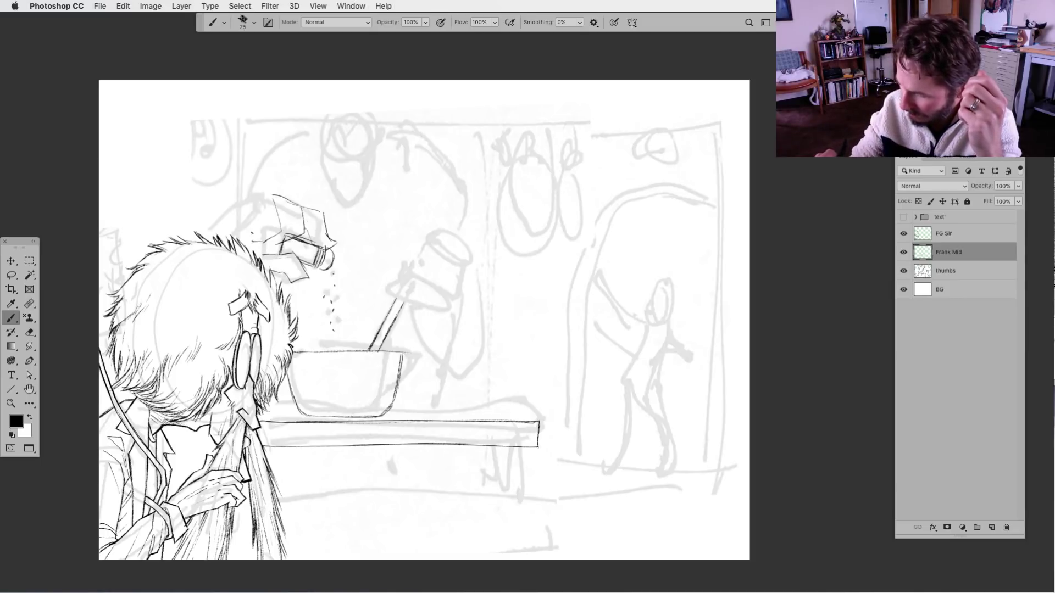
mouse_move(271, 196)
left_mouse_down()
mouse_move(246, 212)
mouse_move(235, 198)
mouse_move(198, 237)
left_mouse_up()
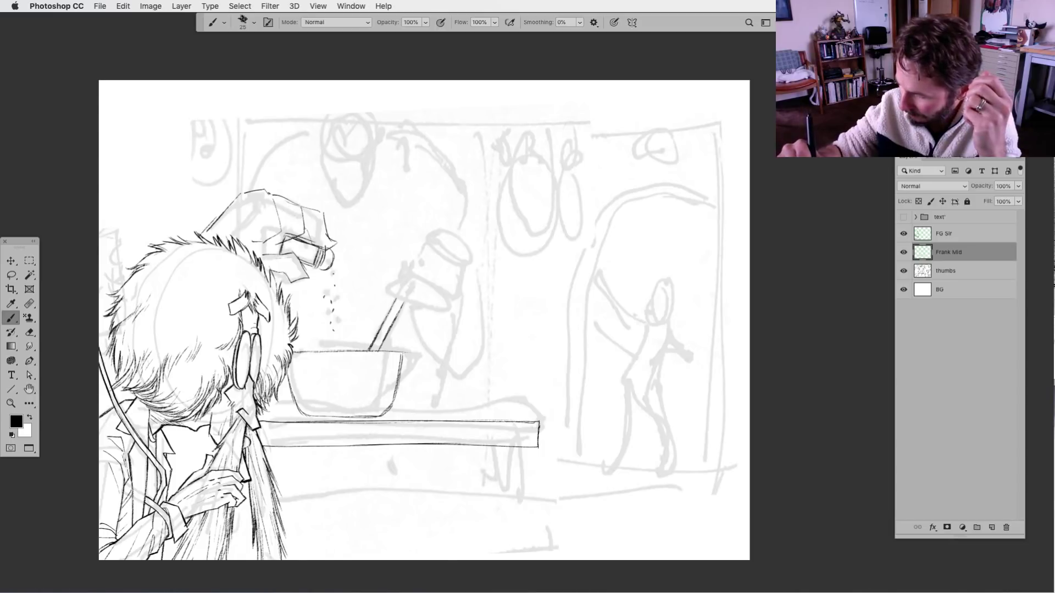
mouse_move(280, 199)
left_mouse_down()
mouse_move(304, 193)
mouse_move(304, 232)
mouse_move(290, 199)
mouse_move(285, 235)
mouse_move(242, 228)
mouse_move(265, 225)
left_mouse_up()
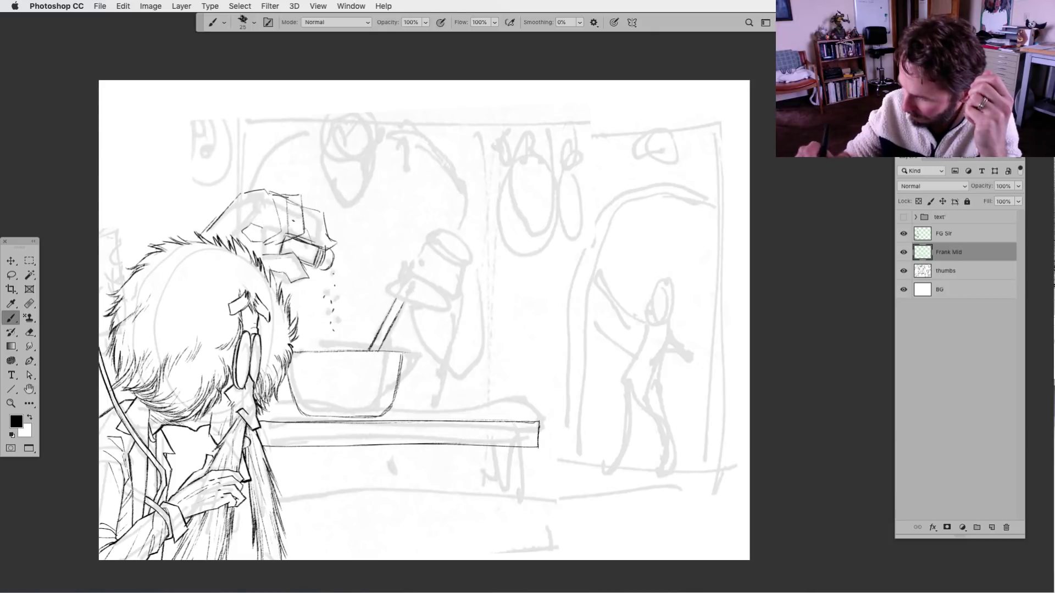
key("l")
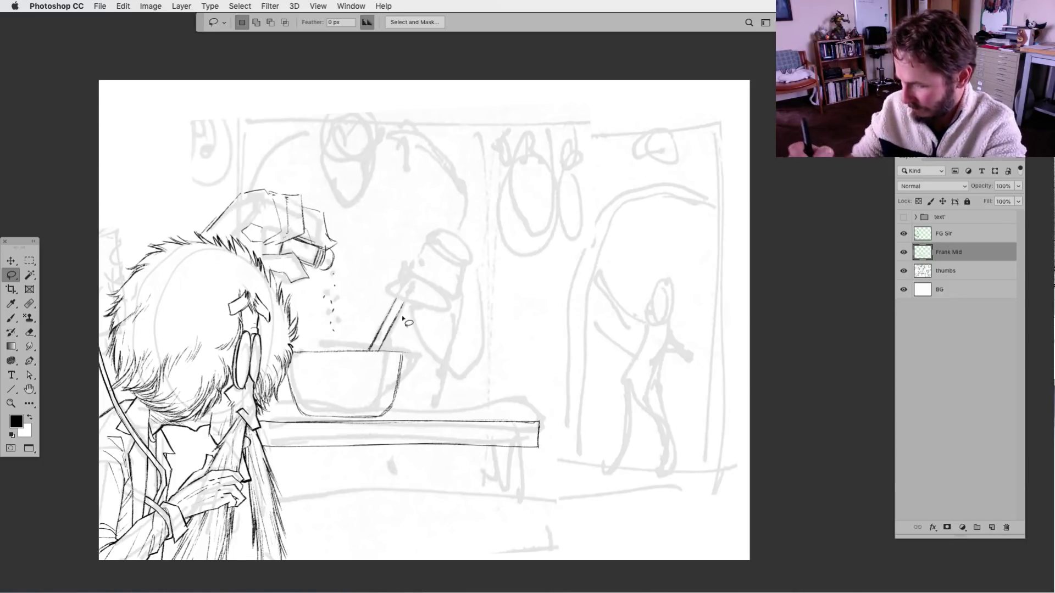
left_click(11, 318)
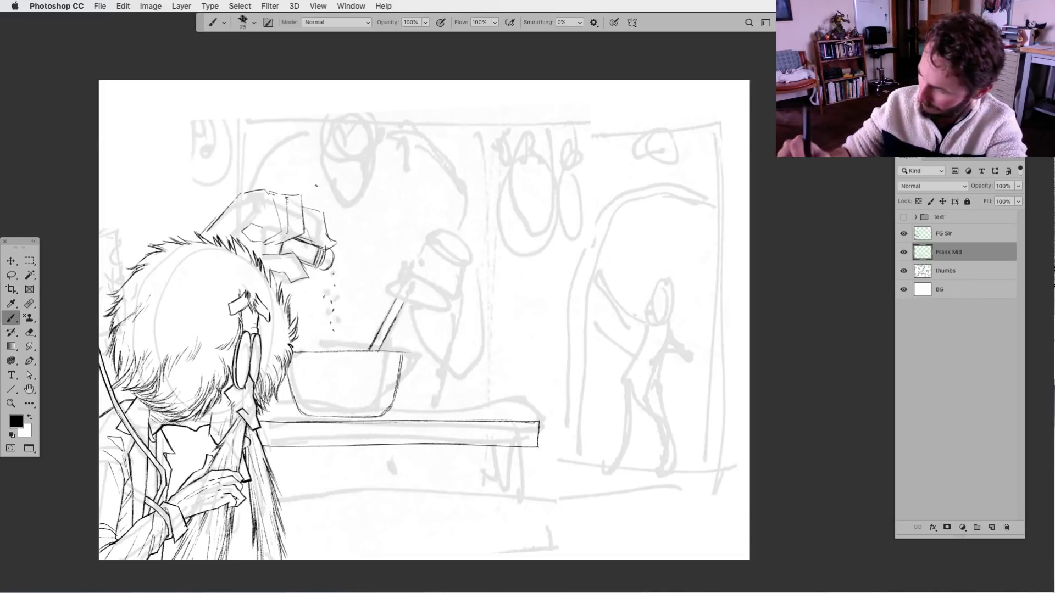
mouse_move(269, 197)
left_mouse_down()
mouse_move(285, 193)
mouse_move(261, 254)
left_mouse_up()
left_click_drag(274, 241, 263, 254)
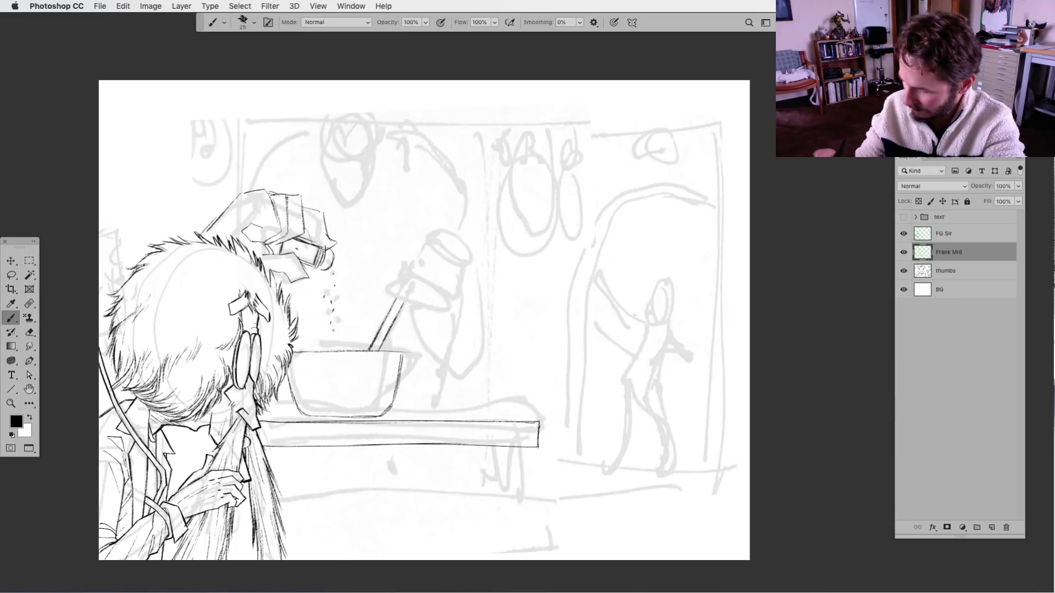
Hide the thumbs layer to check the new line work on its own, and show it again.
left_click_drag(417, 420, 407, 431)
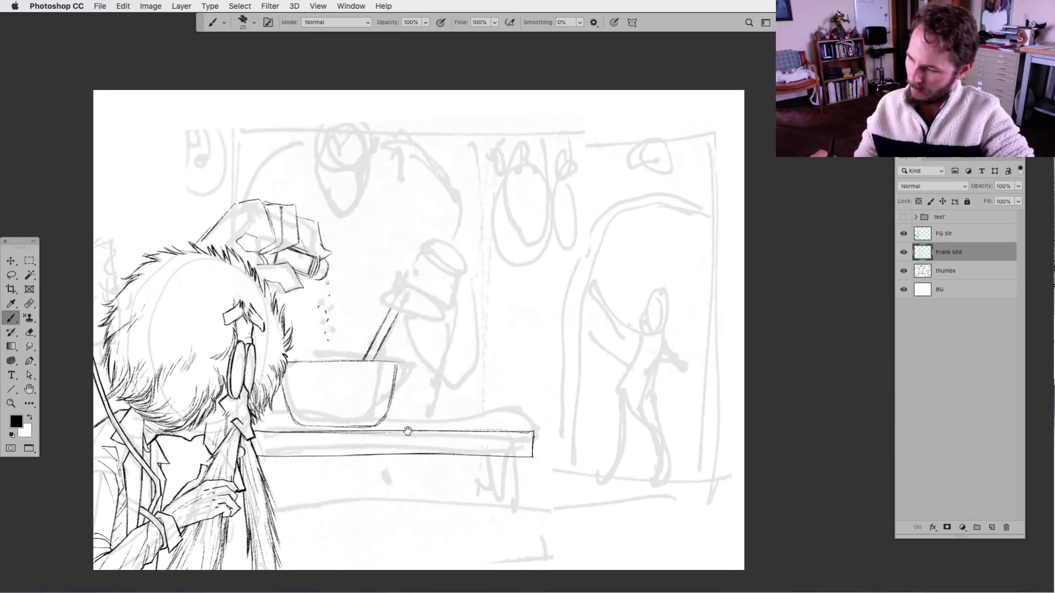
left_click(903, 271)
scroll(442, 407, "down", 2)
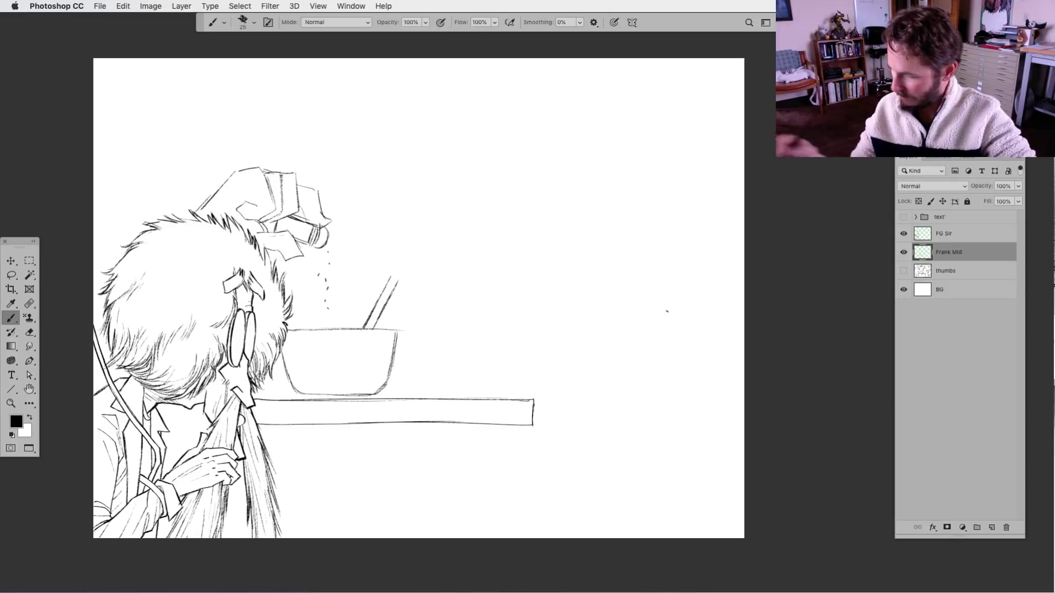
left_click(903, 272)
left_click_drag(393, 374, 371, 403)
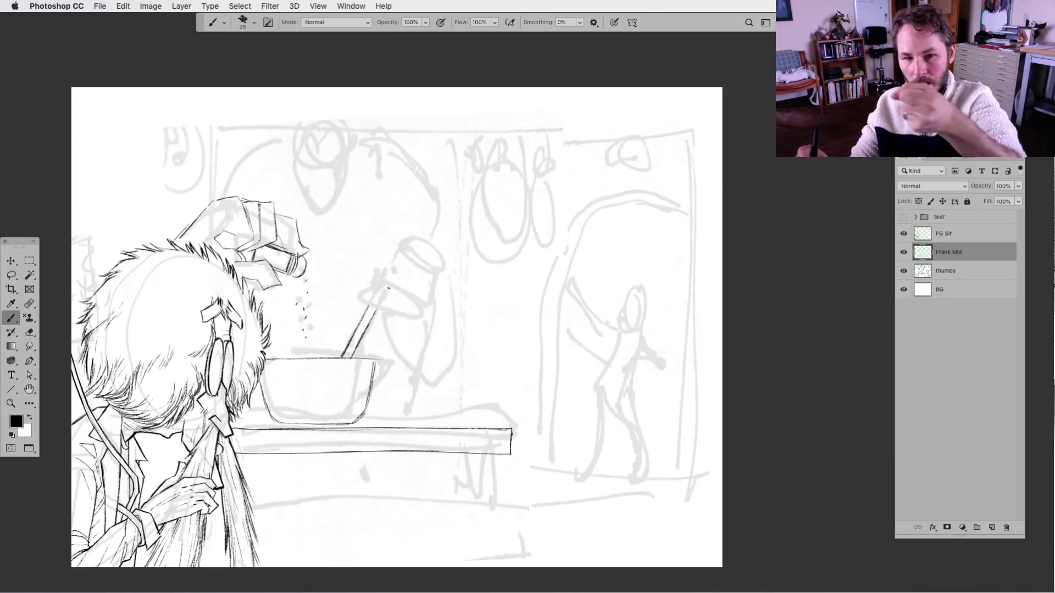
Draw the large blocky fist gripping the stirring handle, with its stacked fingers and the squared cuff edge beside them.
mouse_move(408, 238)
left_mouse_down()
mouse_move(392, 231)
mouse_move(384, 250)
mouse_move(431, 250)
mouse_move(384, 266)
mouse_move(417, 264)
mouse_move(372, 263)
mouse_move(404, 281)
mouse_move(363, 276)
mouse_move(377, 287)
left_mouse_up()
mouse_move(386, 289)
left_mouse_down()
mouse_move(397, 295)
mouse_move(359, 297)
left_mouse_up()
mouse_move(378, 235)
left_mouse_down()
mouse_move(393, 229)
mouse_move(374, 256)
mouse_move(442, 265)
mouse_move(430, 273)
left_mouse_up()
mouse_move(435, 276)
left_mouse_down()
mouse_move(394, 312)
mouse_move(368, 299)
mouse_move(403, 314)
mouse_move(422, 298)
left_mouse_up()
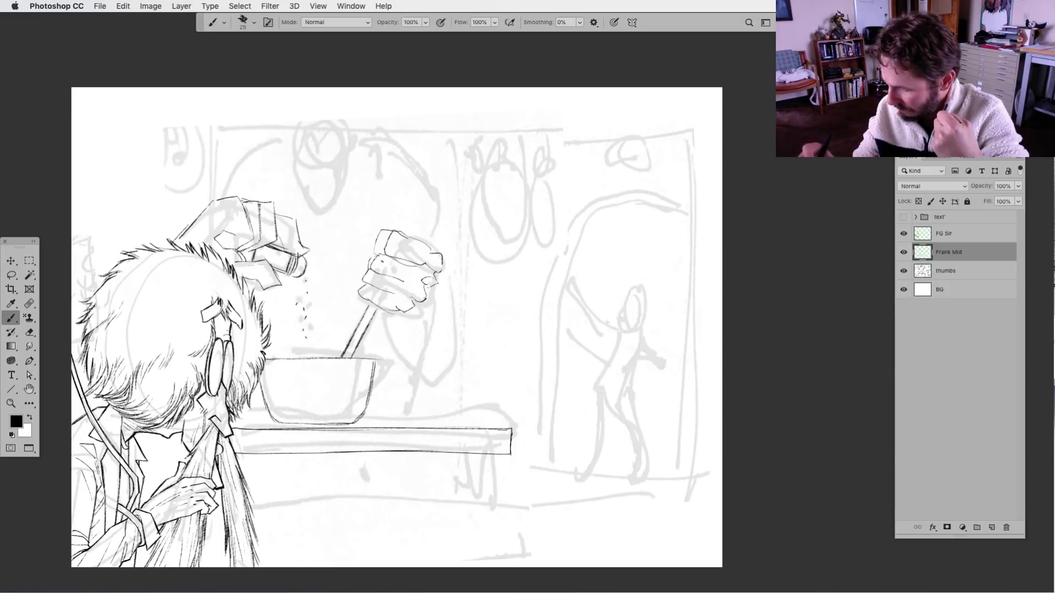
mouse_move(376, 238)
left_mouse_down()
mouse_move(359, 240)
mouse_move(345, 279)
mouse_move(353, 268)
mouse_move(355, 283)
left_mouse_up()
left_click_drag(355, 273, 344, 281)
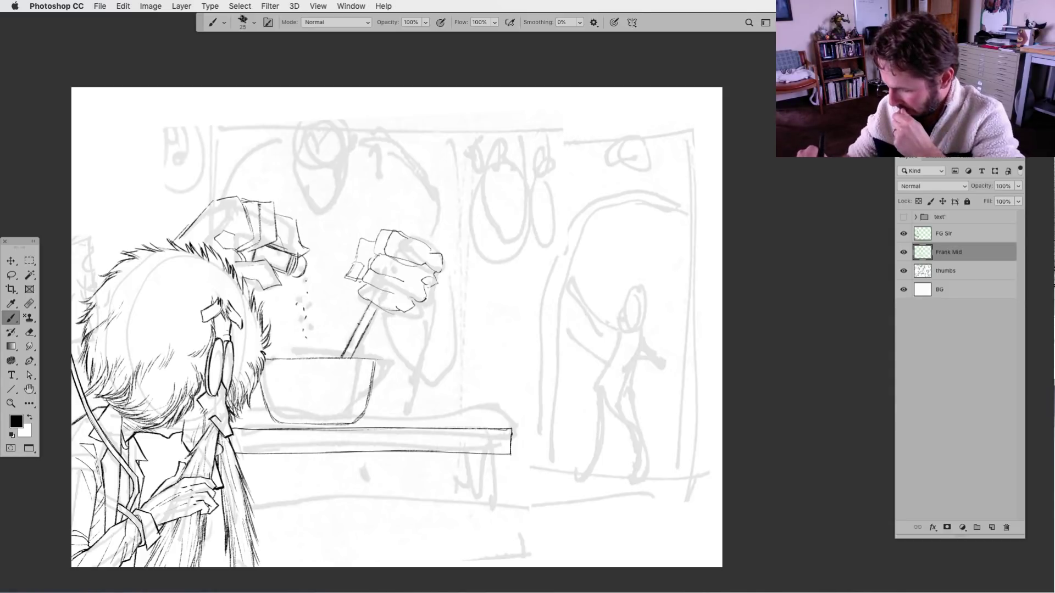
left_click_drag(371, 302, 353, 331)
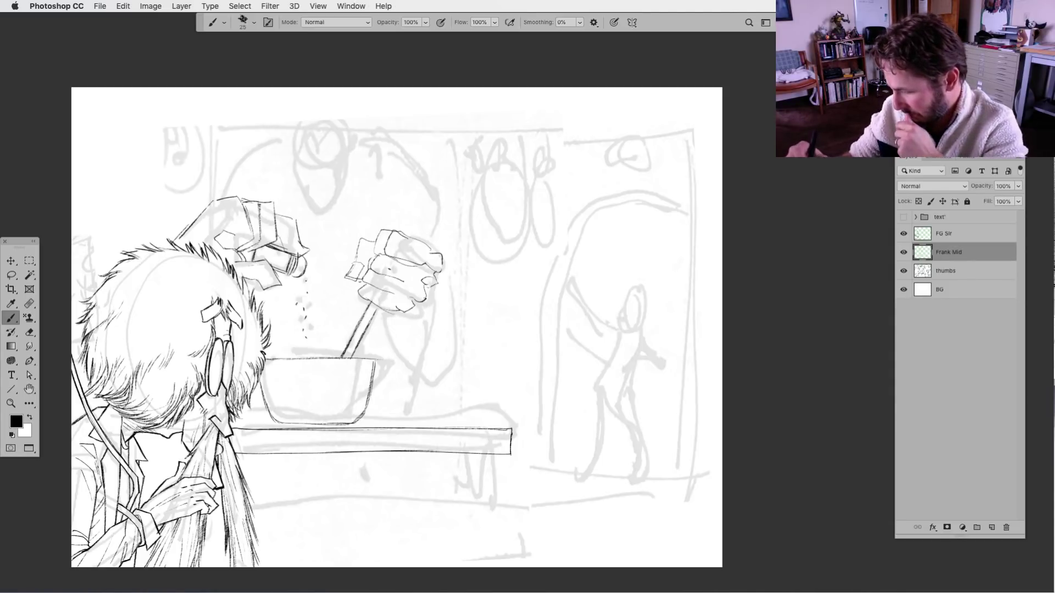
Draw the oval spoon end rising above the fist, and undo the strokes of its inner rim.
mouse_move(409, 226)
left_mouse_down()
mouse_move(413, 237)
mouse_move(423, 195)
mouse_move(438, 209)
mouse_move(417, 234)
mouse_move(434, 187)
left_mouse_up()
left_click_drag(437, 188, 413, 203)
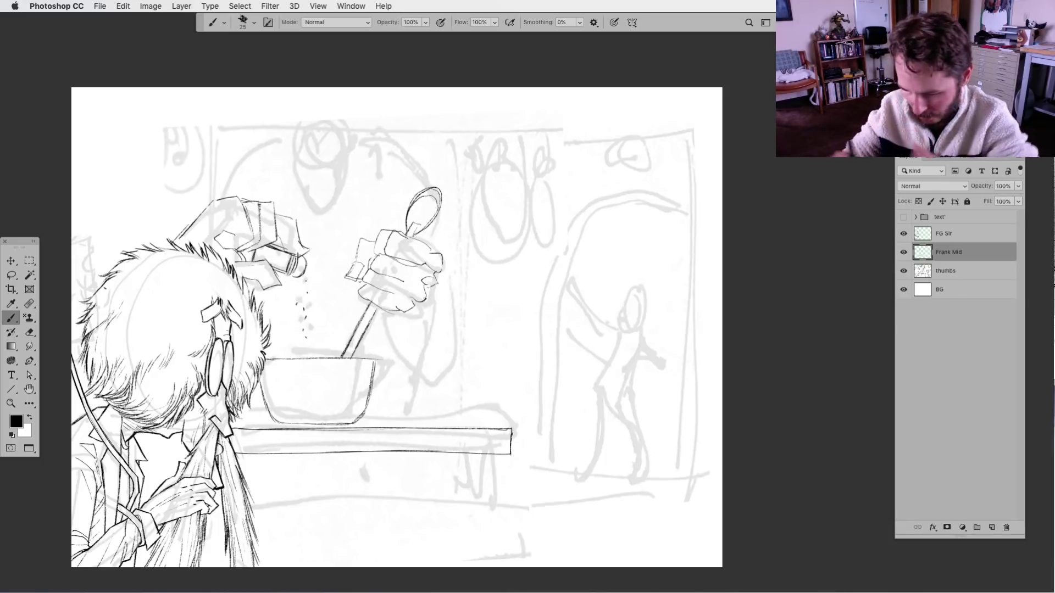
key("l")
key("super+z")
key("super+z")
key("super+z")
key("super+z")
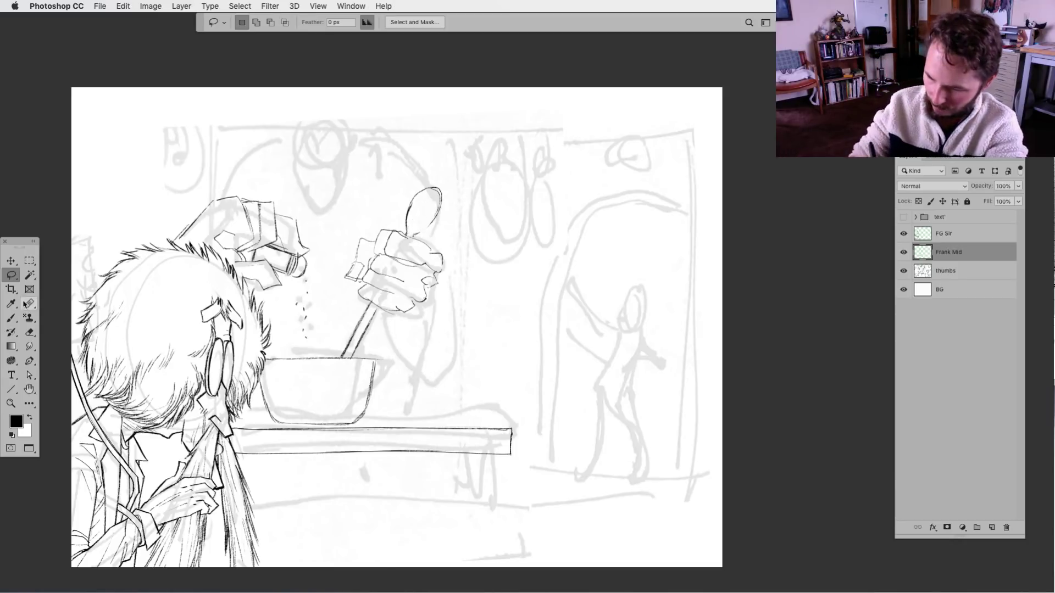
key("b")
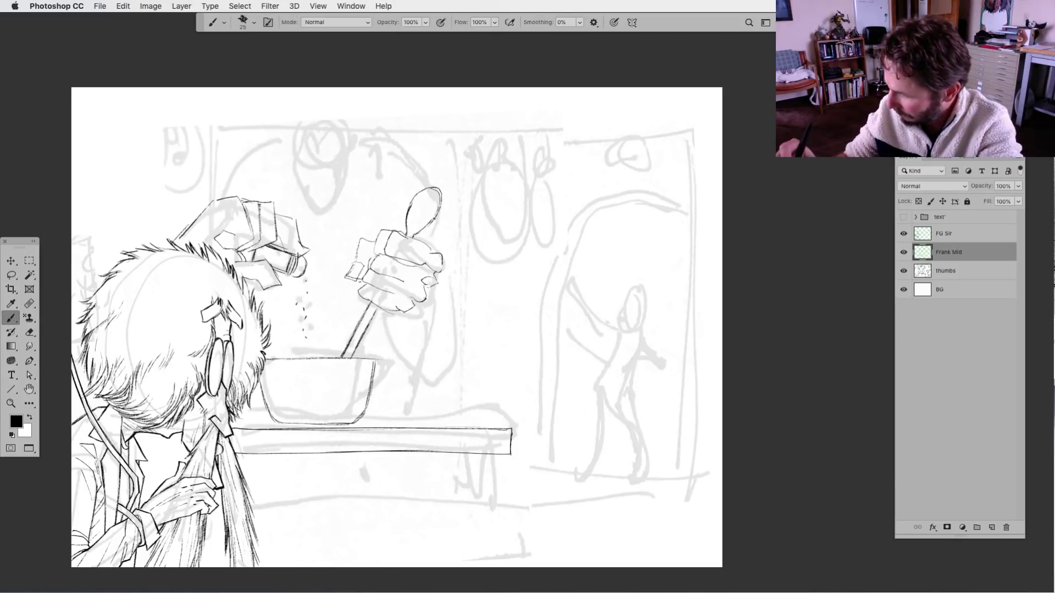
Add short slanted motion lines on both sides of the handle between the fist and the bowl.
left_click_drag(355, 314, 340, 345)
mouse_move(353, 311)
left_mouse_down()
mouse_move(345, 345)
mouse_move(369, 348)
left_mouse_up()
scroll(475, 406, "left", 2)
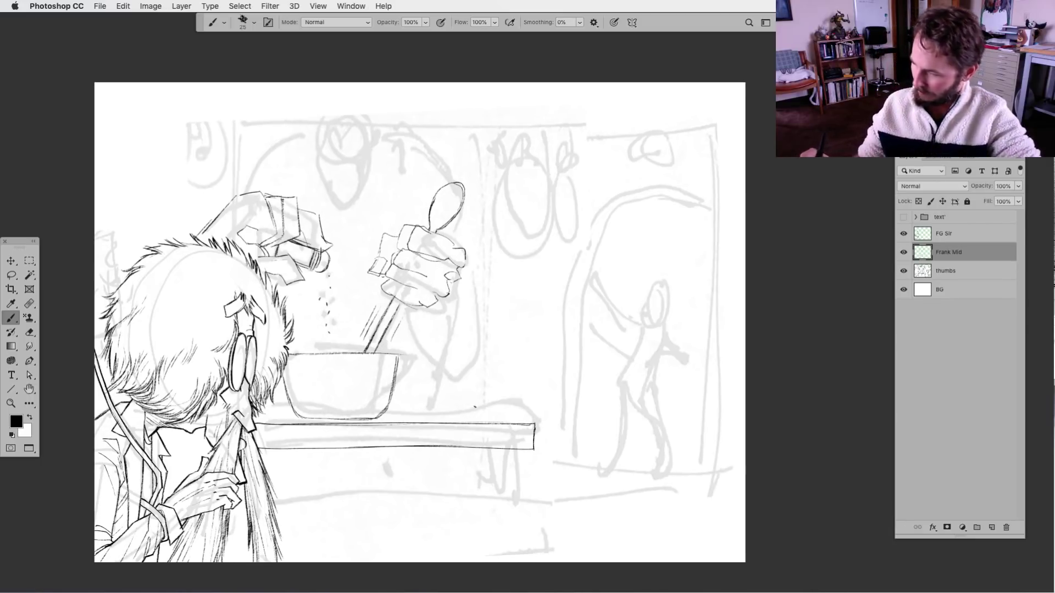
scroll(475, 406, "down", 3)
scroll(475, 407, "left", 2)
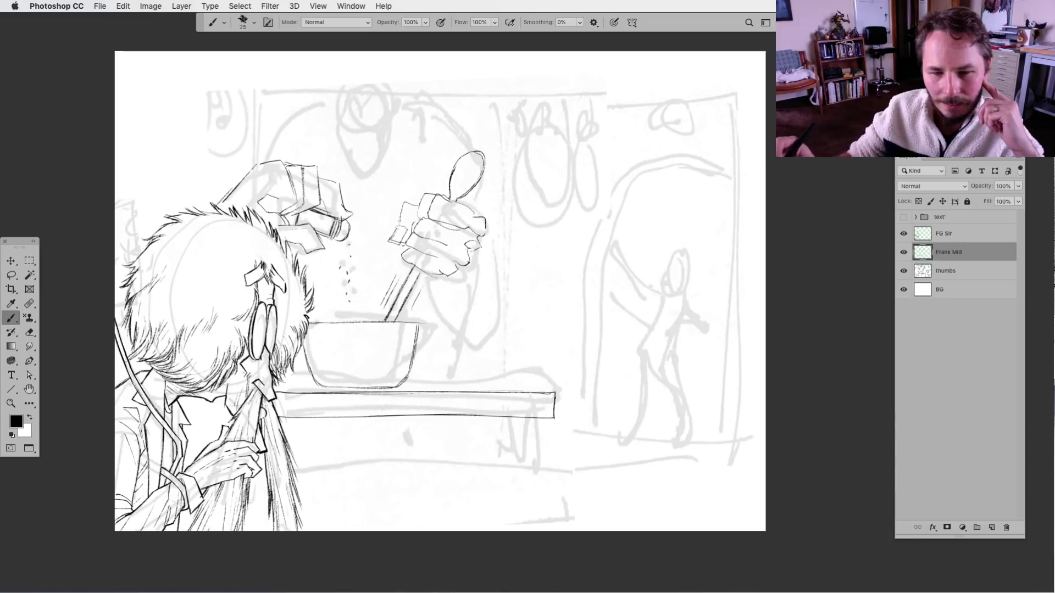
Draw the inner rim line inside the oval spoon end with the brush.
key("Tab")
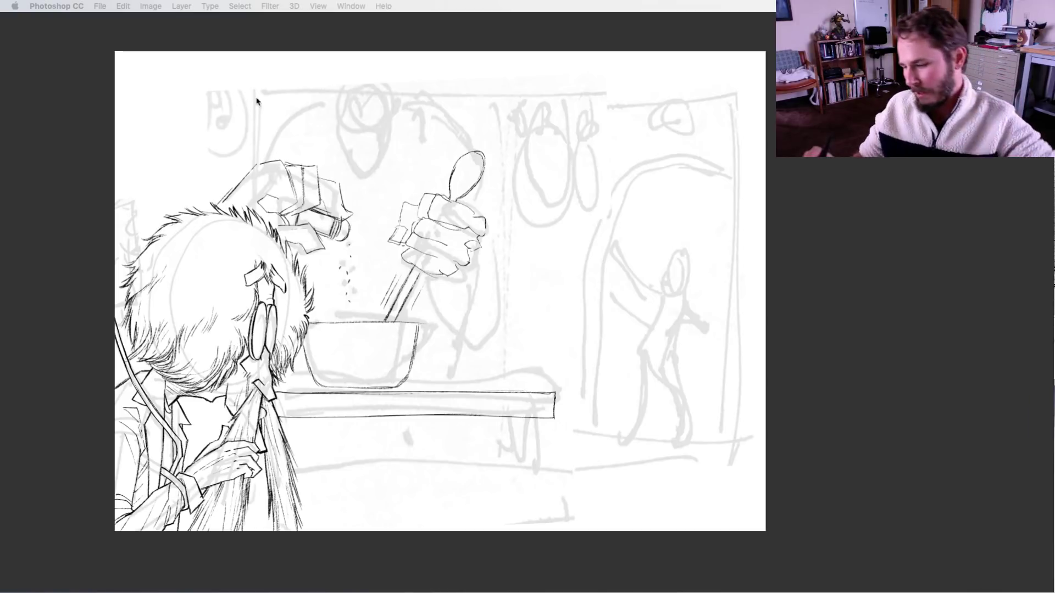
key("Tab")
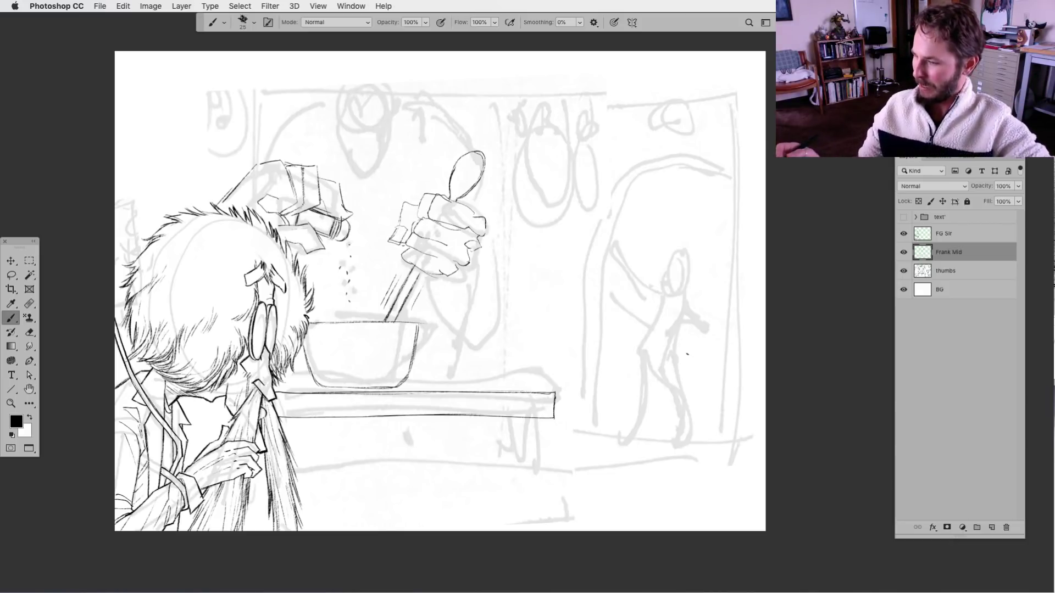
left_click(11, 275)
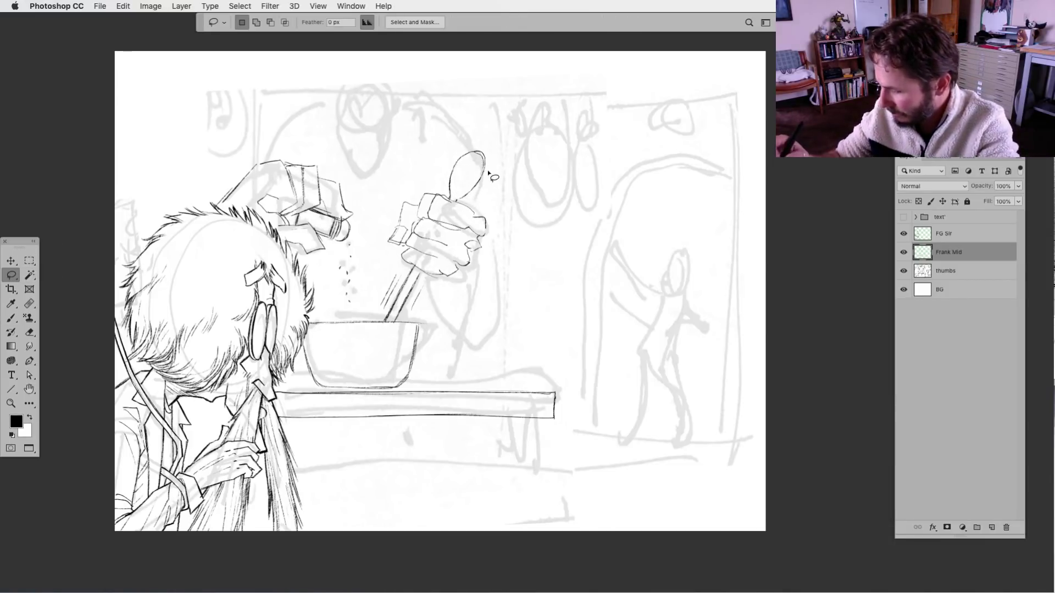
left_click(11, 317)
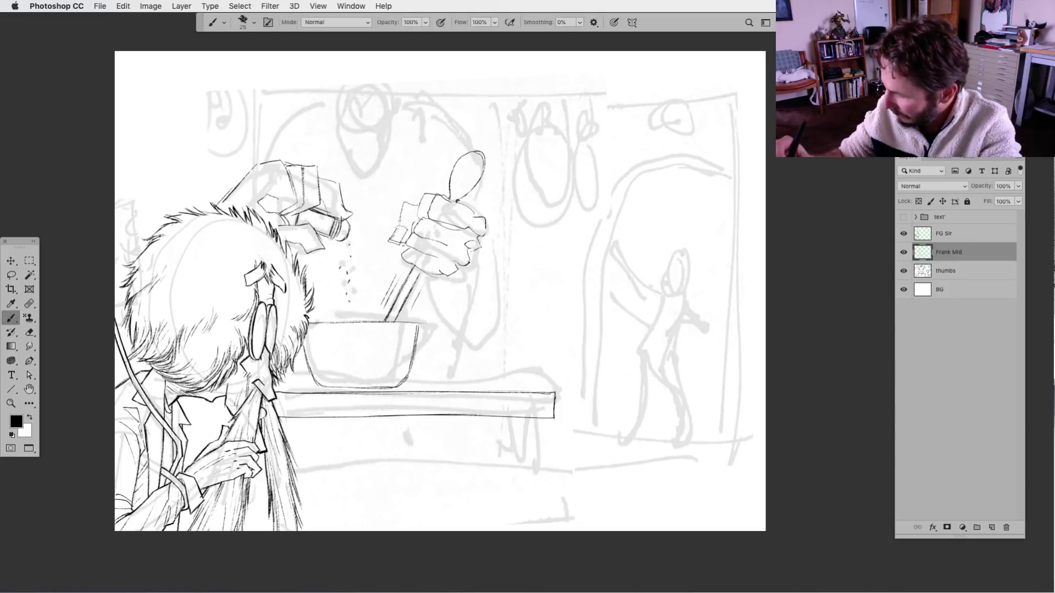
mouse_move(477, 185)
left_mouse_down()
mouse_move(488, 161)
mouse_move(457, 200)
mouse_move(476, 151)
mouse_move(482, 176)
mouse_move(455, 190)
mouse_move(477, 170)
left_mouse_up()
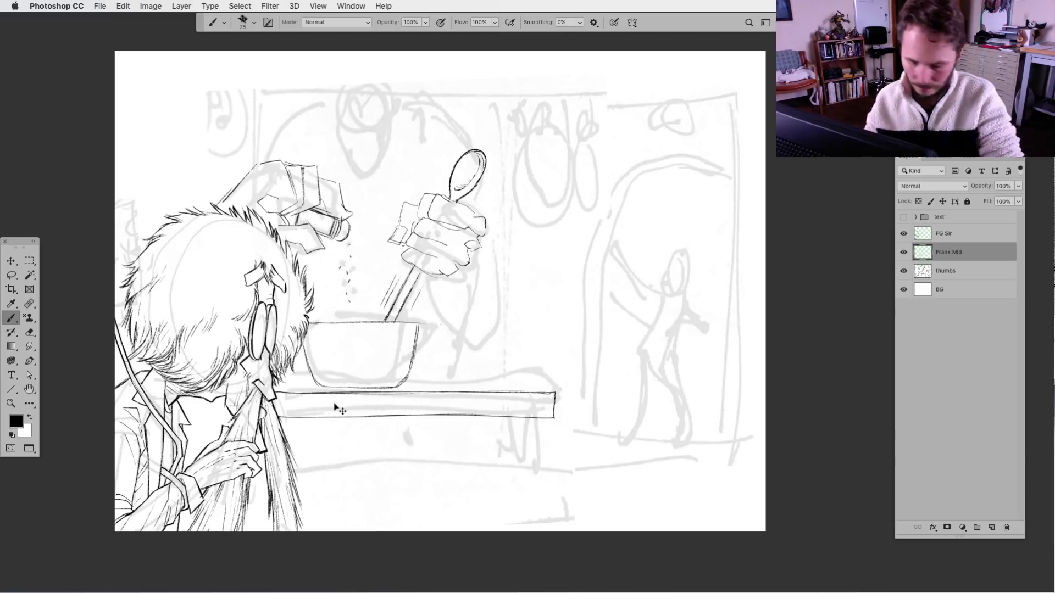
Sketch the bowed head between the two hands as a round scalp over a long tapering face.
left_click_drag(371, 459, 368, 439)
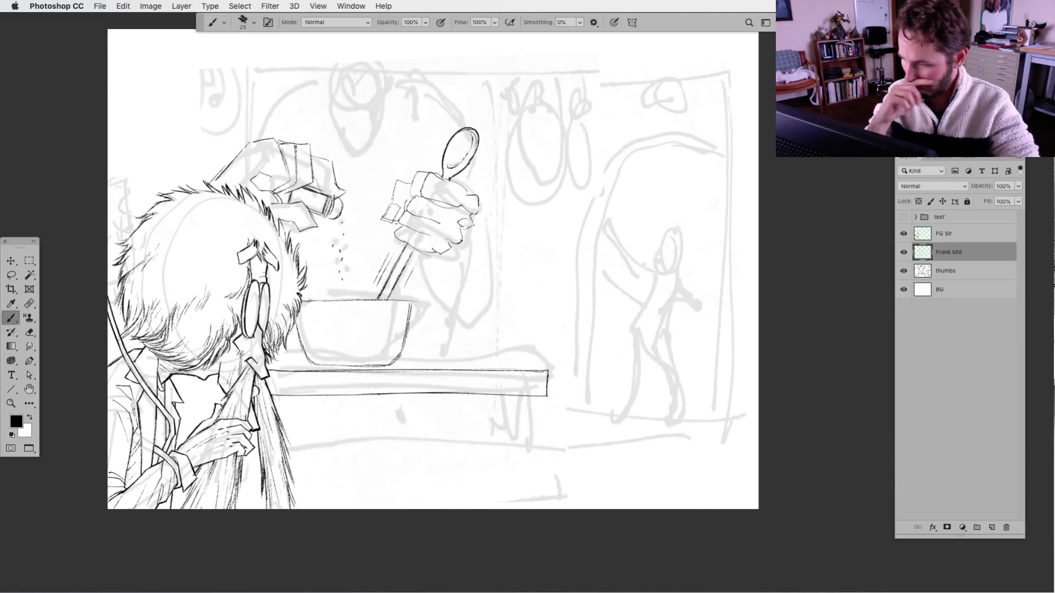
left_click_drag(349, 393, 336, 406)
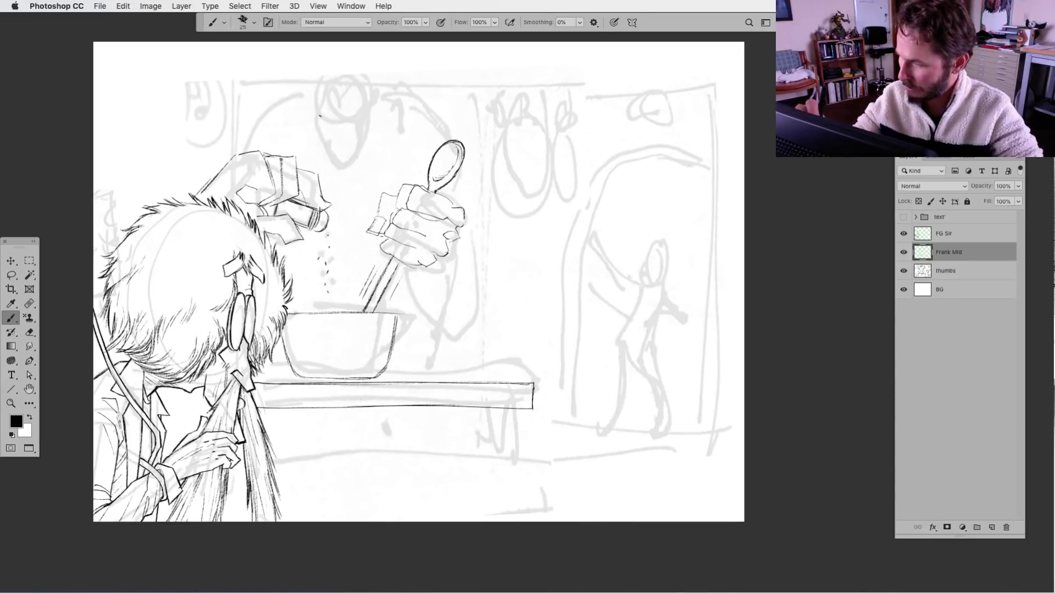
left_click_drag(316, 104, 339, 164)
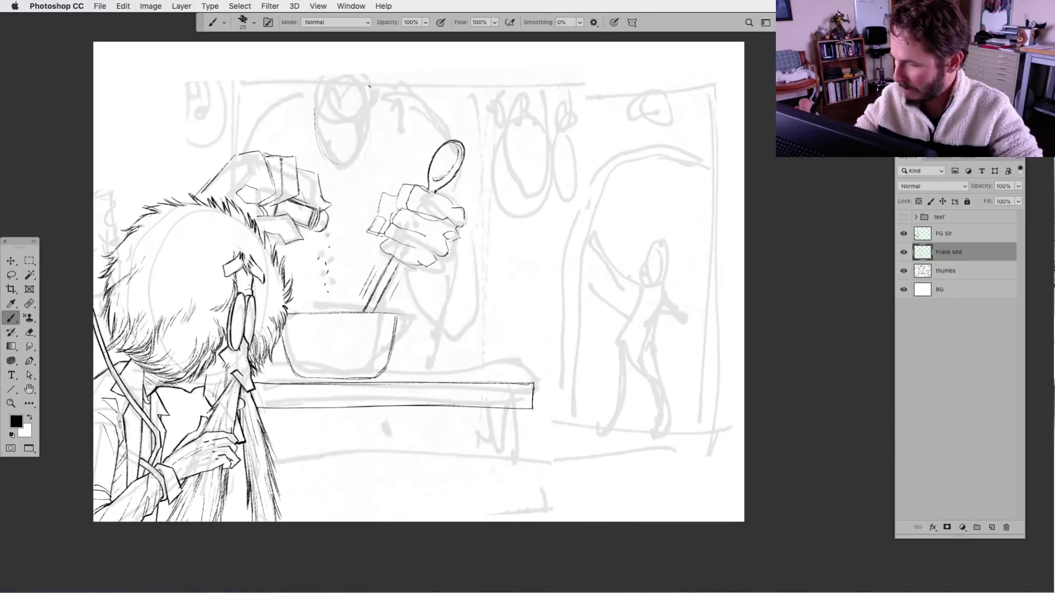
left_click_drag(371, 115, 372, 135)
mouse_move(336, 61)
left_mouse_down()
mouse_move(367, 94)
mouse_move(308, 90)
mouse_move(365, 74)
mouse_move(312, 111)
mouse_move(371, 73)
left_mouse_up()
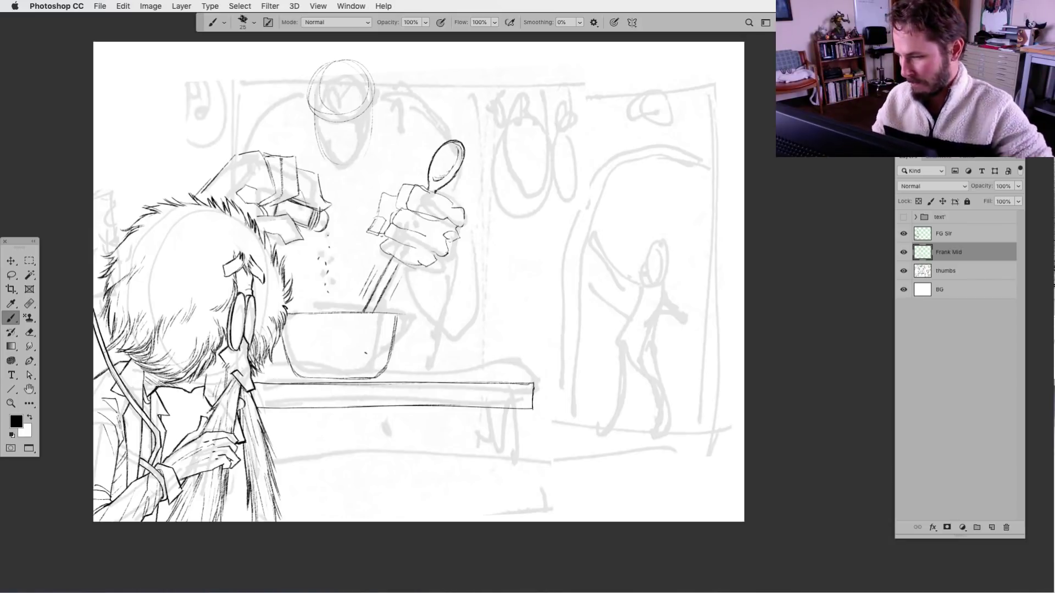
Draw a ring of short spiky hair strokes around the rounded scalp, leaving its center bare.
scroll(368, 264, "up", 2)
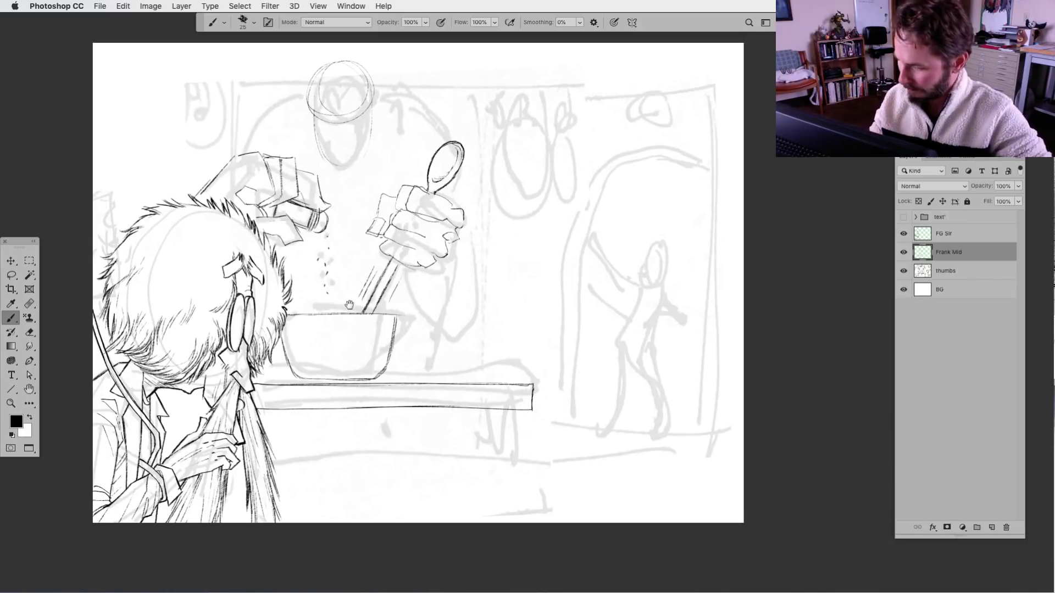
key("super+equal")
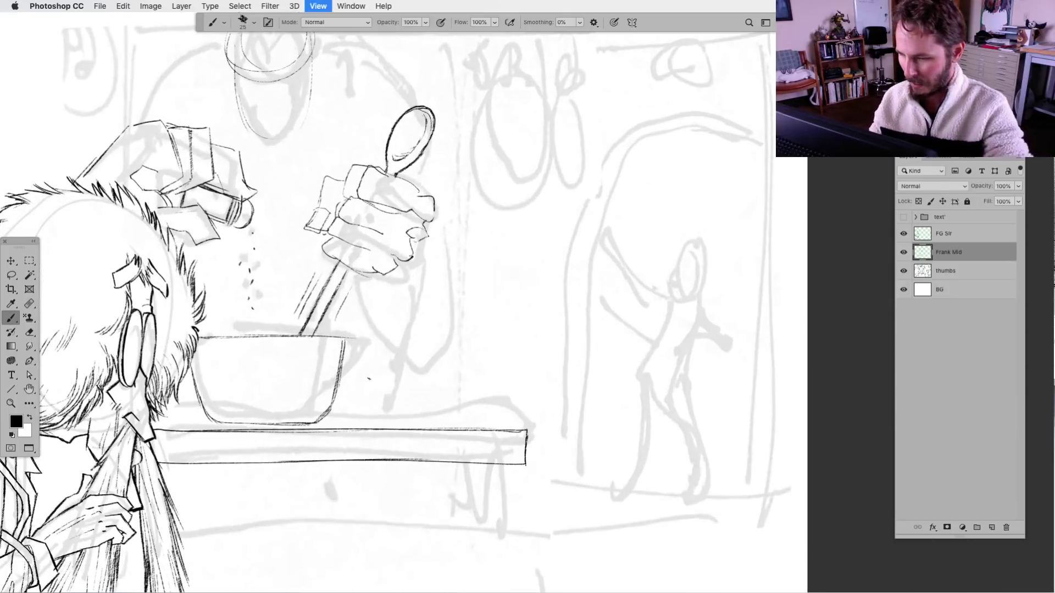
scroll(439, 302, "up", 3)
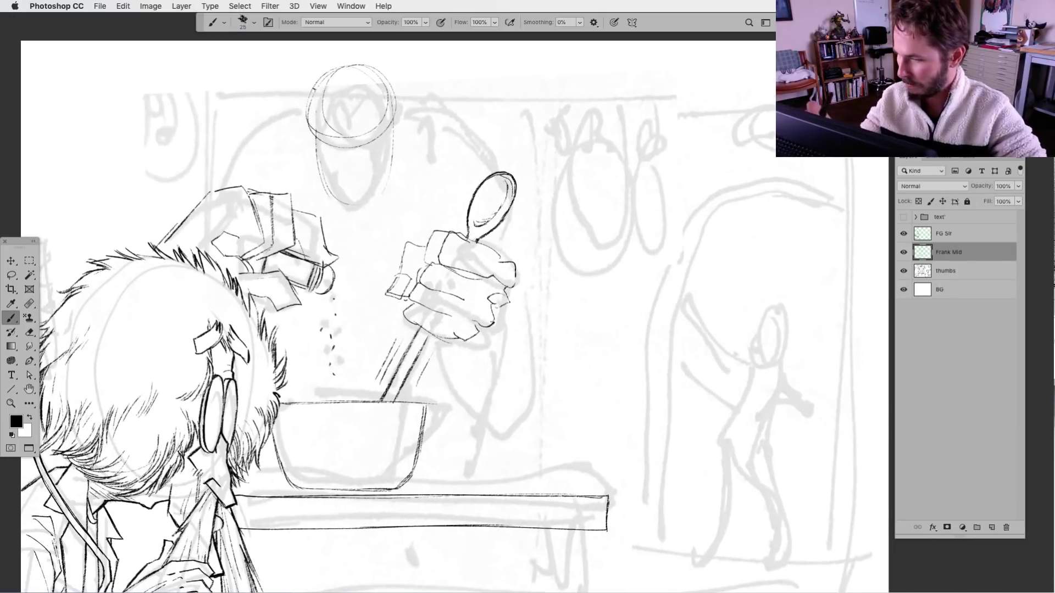
left_click_drag(318, 95, 296, 103)
mouse_move(308, 114)
left_mouse_down()
mouse_move(334, 148)
mouse_move(310, 116)
mouse_move(318, 103)
left_mouse_up()
mouse_move(297, 87)
left_mouse_down()
mouse_move(315, 96)
mouse_move(320, 79)
left_mouse_up()
left_click_drag(301, 80, 319, 90)
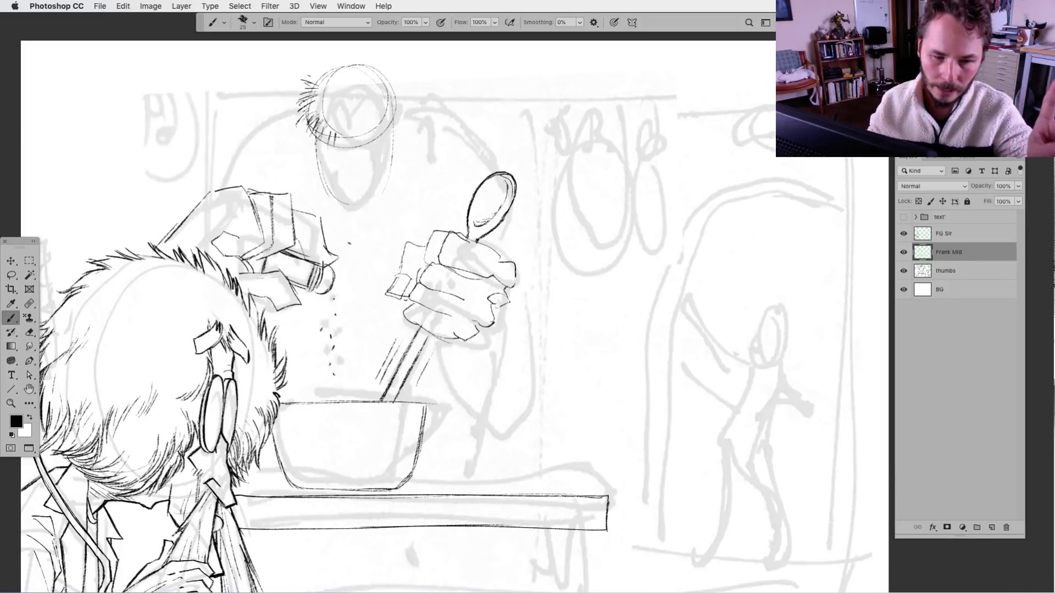
left_click_drag(303, 82, 326, 78)
mouse_move(305, 75)
left_mouse_down()
mouse_move(350, 72)
mouse_move(357, 54)
mouse_move(381, 68)
left_mouse_up()
mouse_move(337, 132)
left_mouse_down()
mouse_move(341, 146)
mouse_move(328, 151)
mouse_move(343, 146)
left_mouse_up()
left_click_drag(347, 134, 355, 149)
left_click_drag(358, 129, 361, 143)
left_click_drag(373, 131, 361, 148)
left_click_drag(363, 130, 354, 150)
mouse_move(354, 130)
left_mouse_down()
mouse_move(350, 151)
mouse_move(370, 141)
left_mouse_up()
left_click_drag(382, 126, 377, 138)
left_click_drag(384, 122, 376, 131)
mouse_move(396, 115)
left_mouse_down()
mouse_move(376, 128)
mouse_move(391, 110)
left_mouse_up()
left_click_drag(396, 83, 380, 85)
left_click_drag(397, 75, 377, 77)
mouse_move(403, 88)
left_mouse_down()
mouse_move(387, 92)
mouse_move(386, 105)
left_mouse_up()
left_click_drag(404, 102, 390, 115)
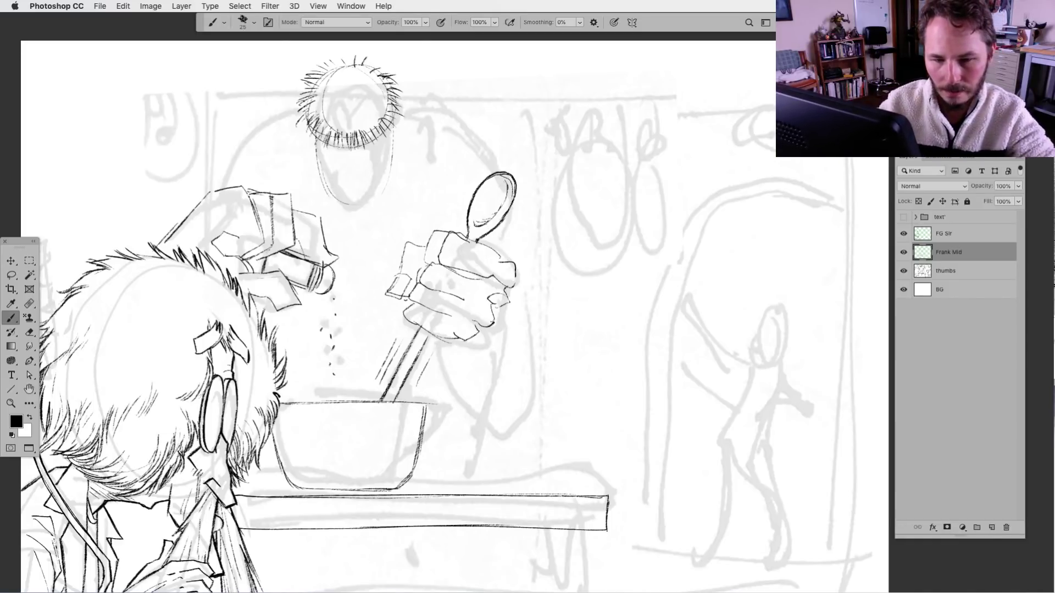
Draw the curved shoulder lines sloping down from both sides of the head toward the two hands.
key("Tab")
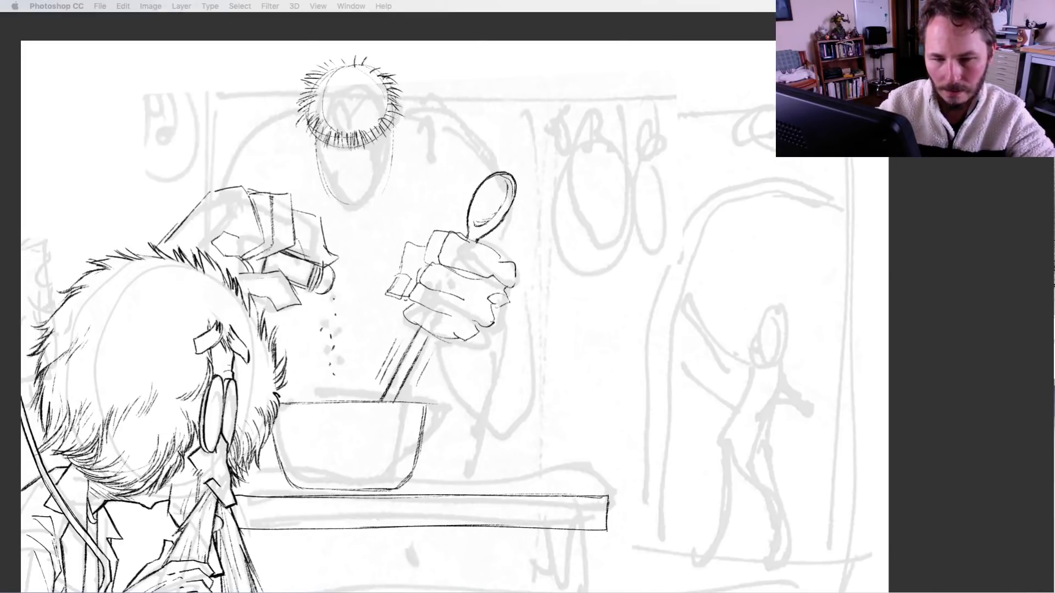
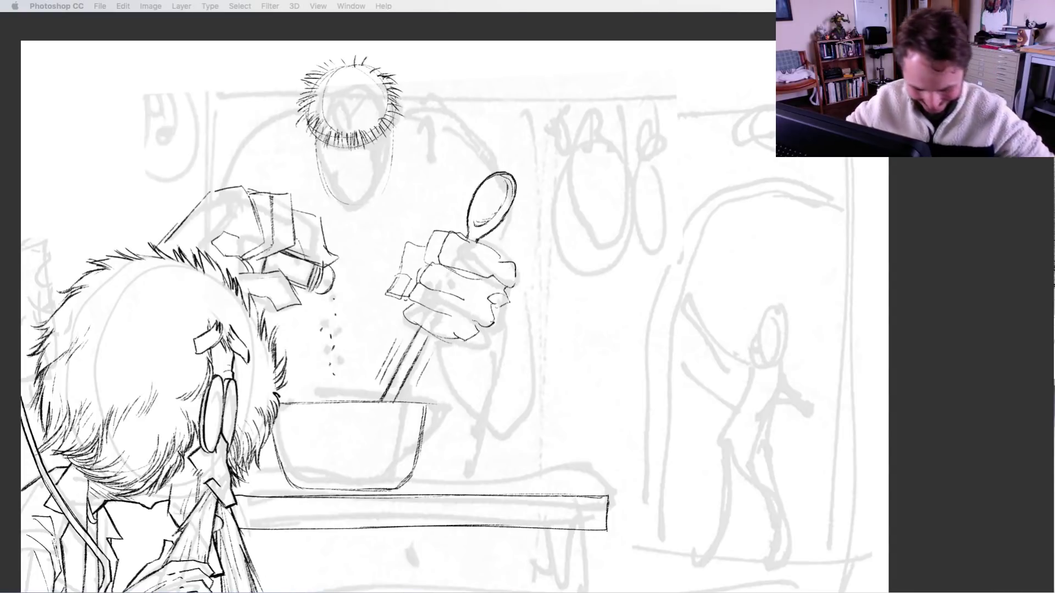
key("Tab")
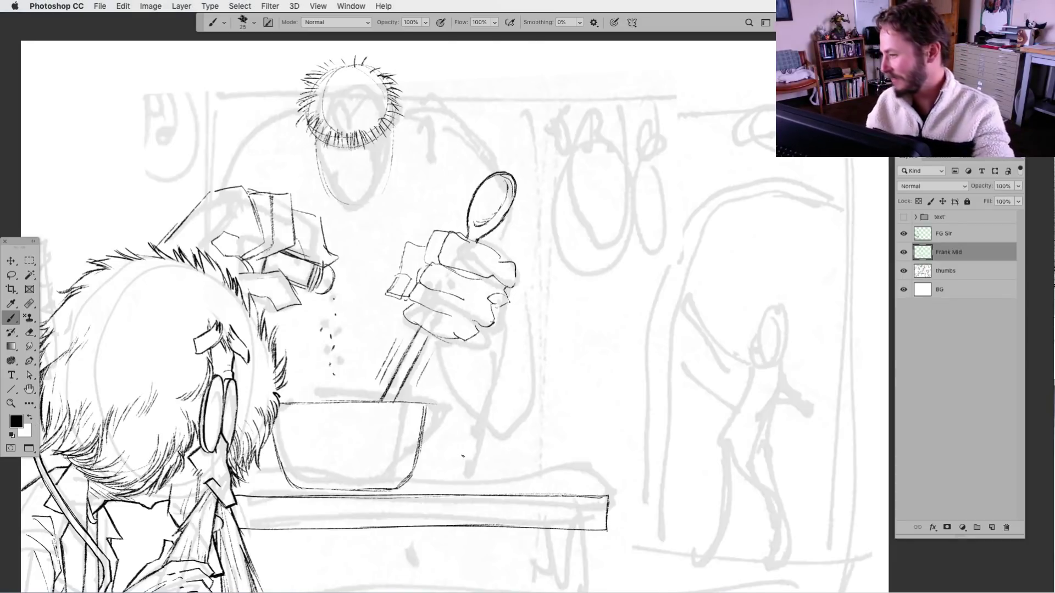
mouse_move(462, 484)
left_mouse_down()
mouse_move(471, 430)
mouse_move(458, 412)
left_mouse_up()
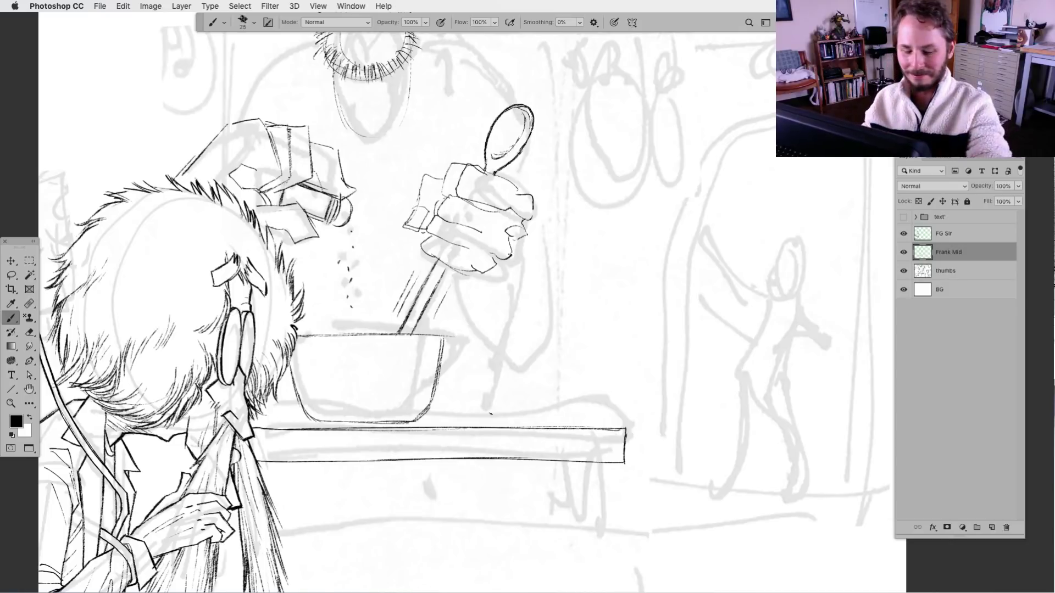
key("super+equal")
scroll(401, 483, "up", 3)
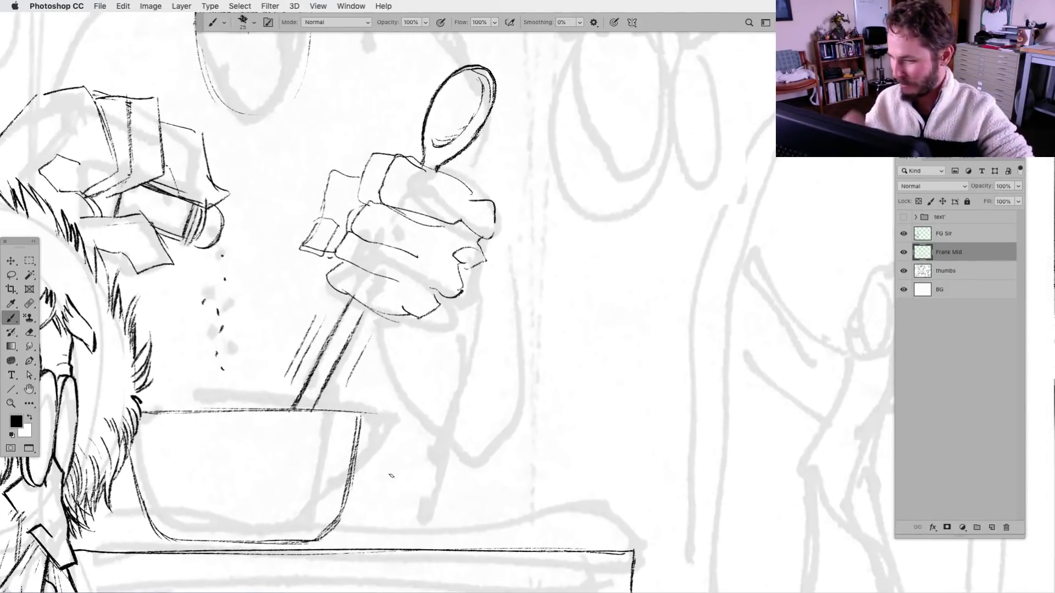
left_click_drag(404, 442, 523, 475)
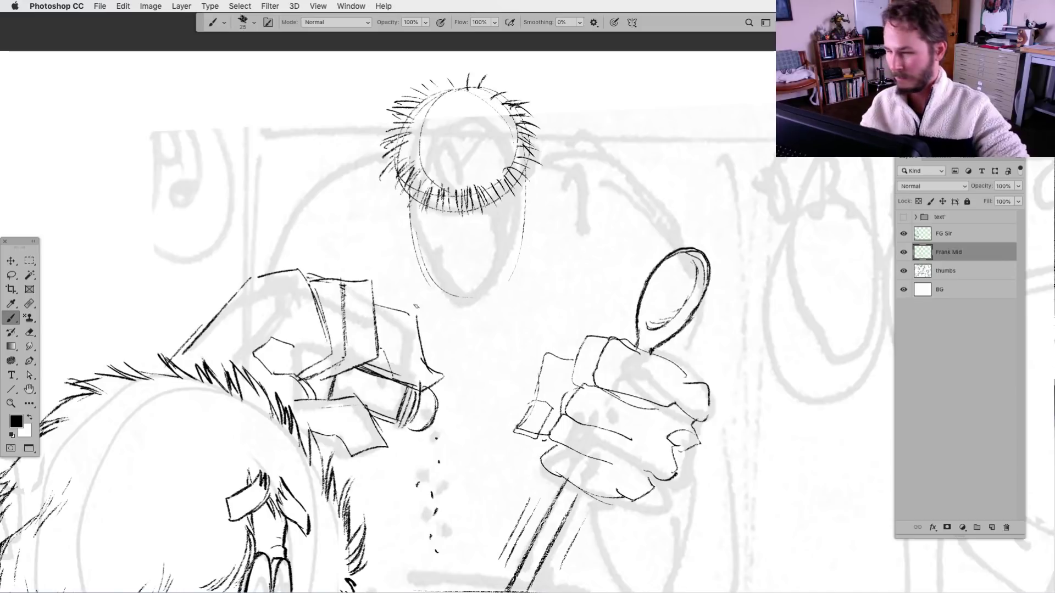
mouse_move(389, 153)
left_mouse_down()
mouse_move(325, 178)
mouse_move(286, 217)
left_mouse_up()
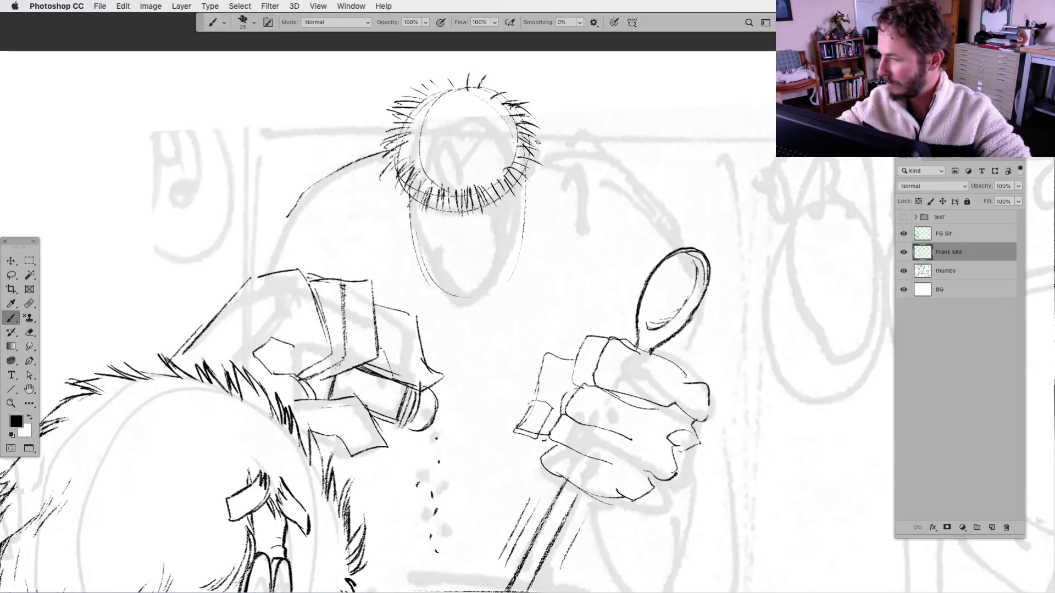
mouse_move(529, 139)
left_mouse_down()
mouse_move(582, 143)
mouse_move(657, 179)
mouse_move(583, 142)
mouse_move(553, 142)
mouse_move(642, 184)
mouse_move(666, 234)
left_mouse_up()
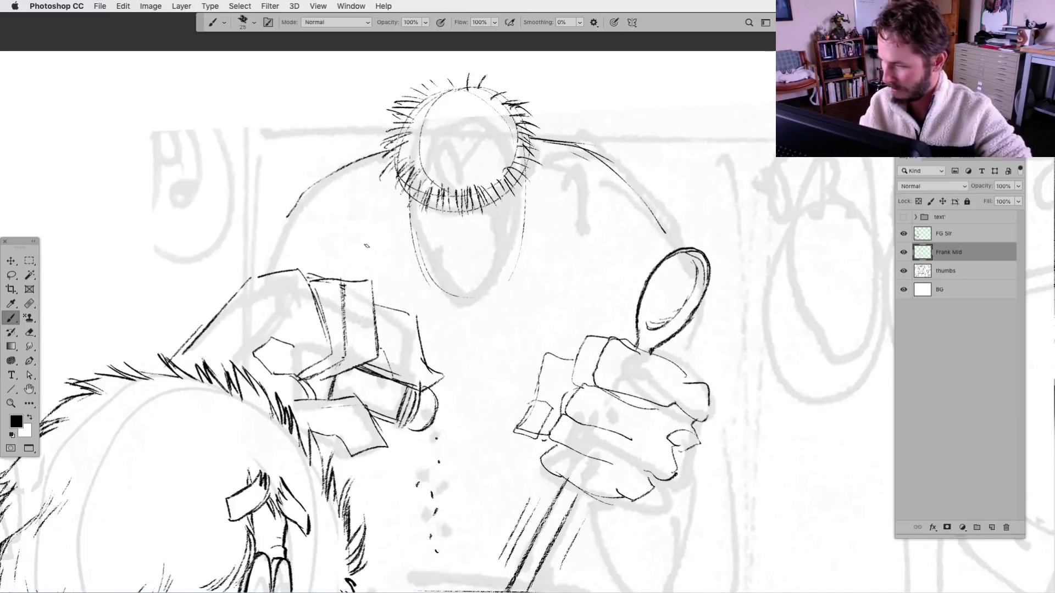
Draw the sloping neckline from both shoulders toward the chin, with short slanted strokes on each side of the face.
mouse_move(332, 251)
left_mouse_down()
mouse_move(415, 244)
mouse_move(441, 284)
mouse_move(352, 255)
mouse_move(411, 273)
left_mouse_up()
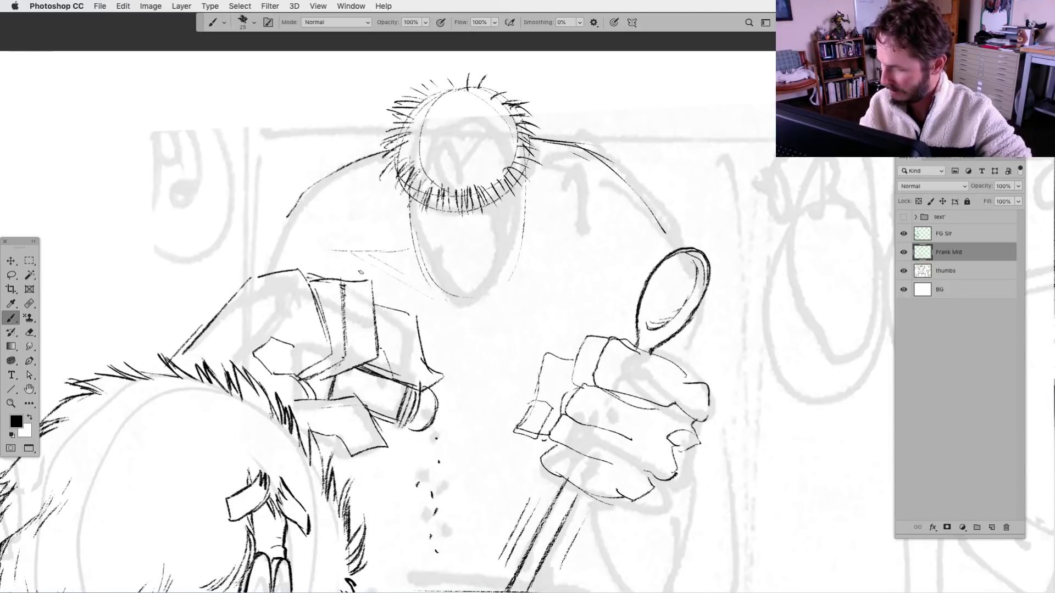
mouse_move(306, 245)
left_mouse_down()
mouse_move(422, 288)
mouse_move(461, 318)
mouse_move(499, 318)
mouse_move(499, 303)
mouse_move(487, 301)
mouse_move(635, 259)
left_mouse_up()
left_click_drag(546, 258, 586, 263)
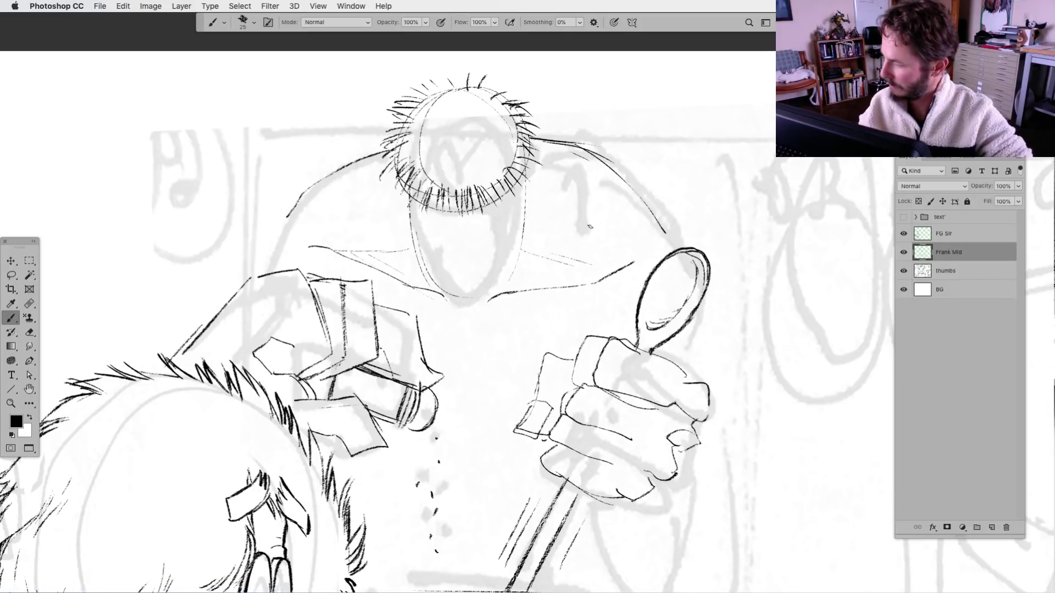
left_click_drag(551, 220, 523, 279)
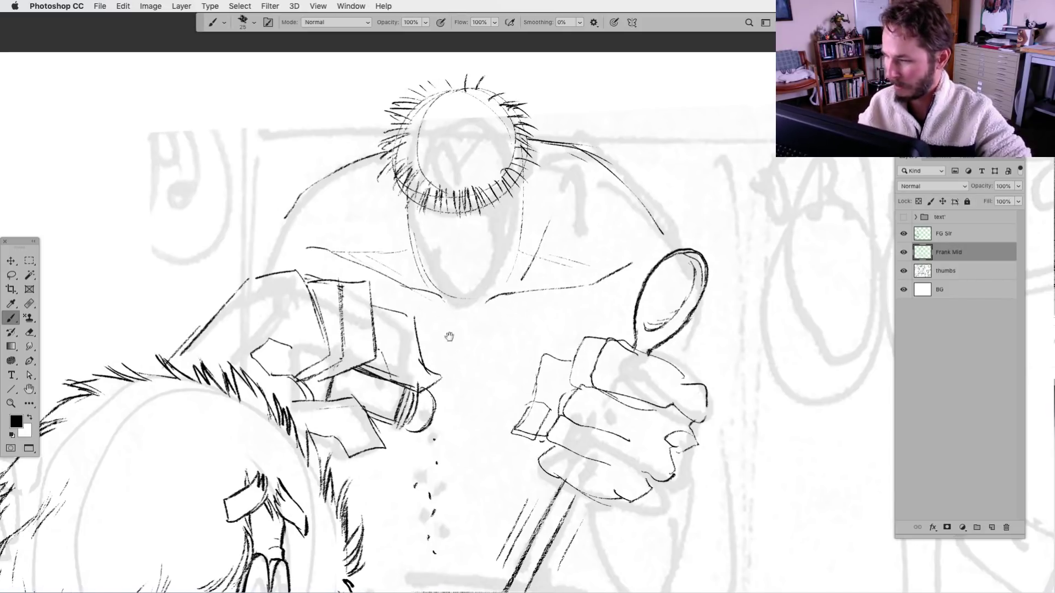
mouse_move(362, 222)
left_mouse_down()
mouse_move(382, 270)
mouse_move(378, 263)
left_mouse_up()
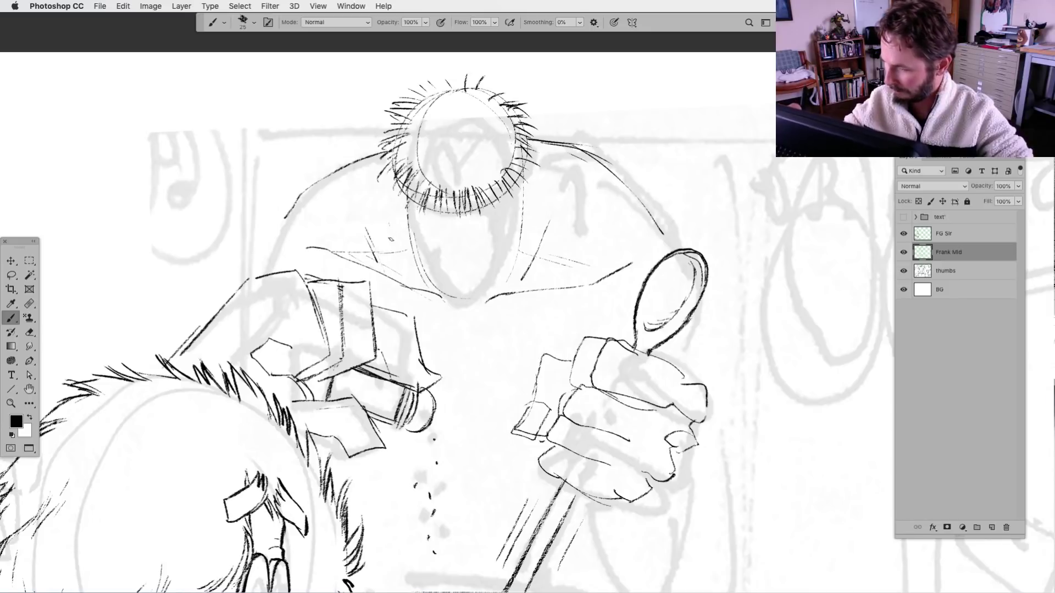
left_click_drag(390, 224, 394, 252)
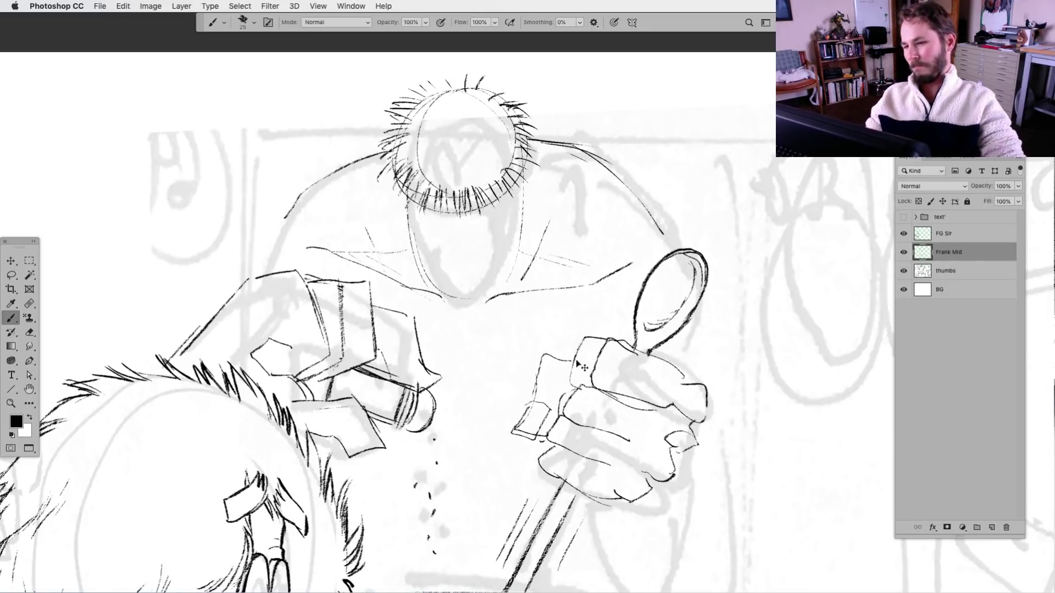
Add crossed hatching strokes on the neck and shoulder muscles on both sides of the bowed face.
left_click_drag(404, 225, 385, 265)
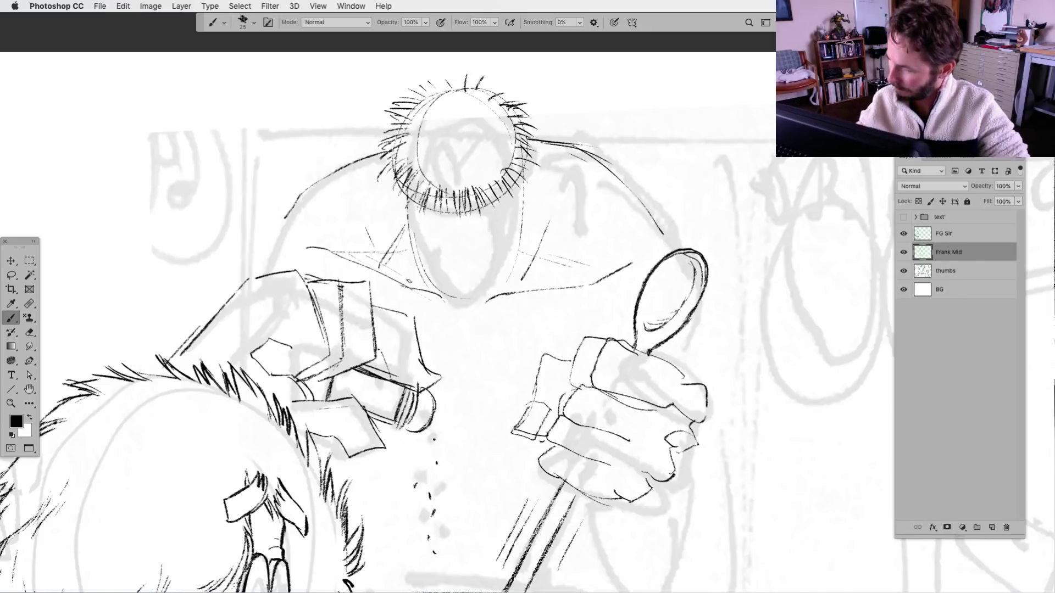
mouse_move(385, 229)
left_mouse_down()
mouse_move(352, 257)
mouse_move(339, 250)
left_mouse_up()
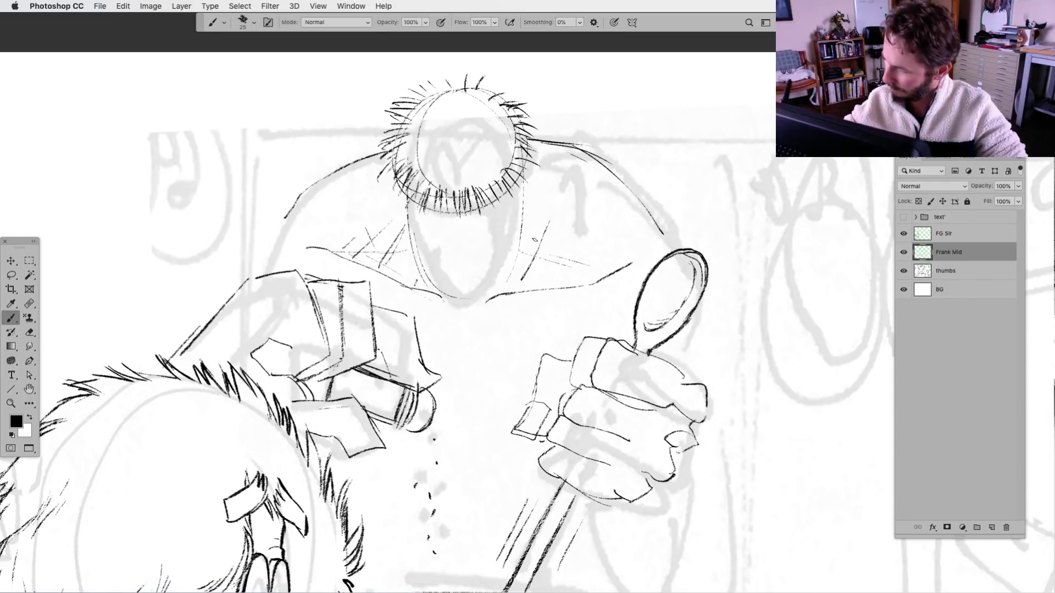
left_click_drag(518, 289, 552, 199)
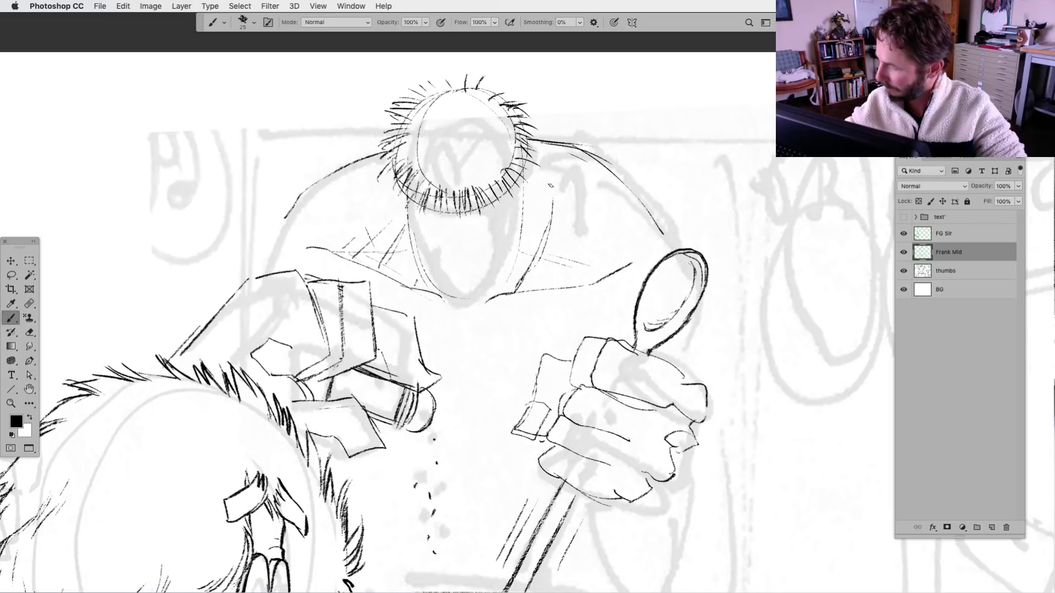
mouse_move(400, 244)
left_mouse_down()
mouse_move(386, 273)
mouse_move(408, 280)
left_mouse_up()
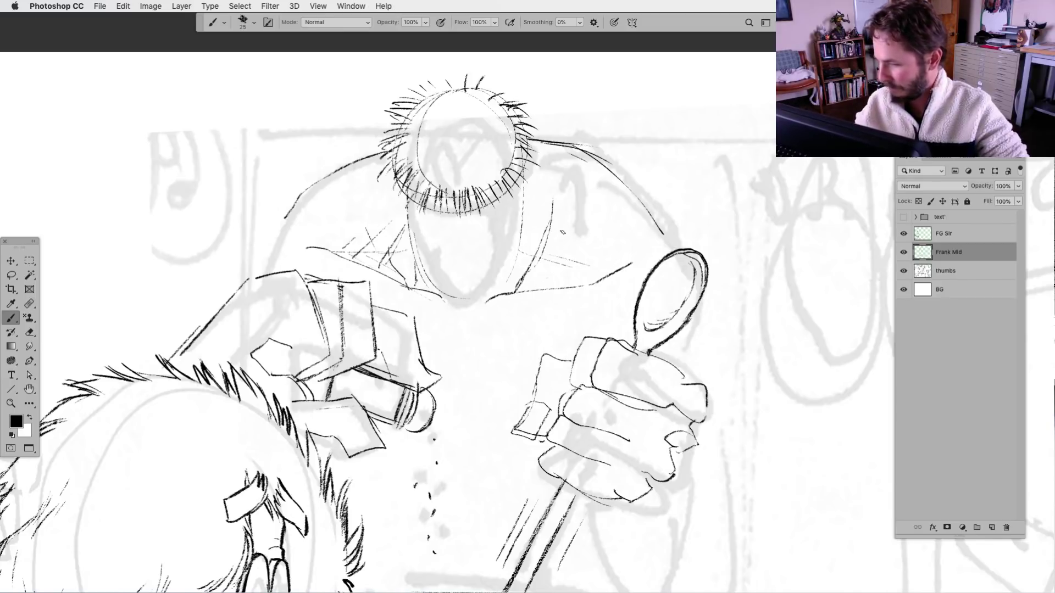
left_click_drag(548, 262, 538, 286)
mouse_move(529, 220)
left_mouse_down()
mouse_move(553, 269)
mouse_move(588, 281)
left_mouse_up()
Draw the angular outer contours of both upper arms, running from the shoulders down toward the elbows.
scroll(476, 411, "down", 1)
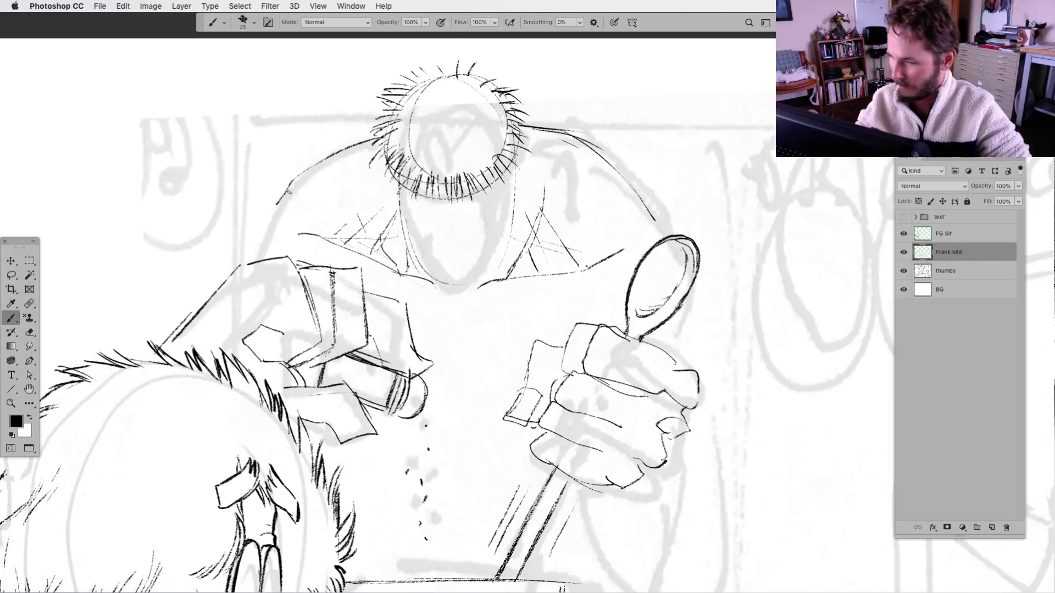
mouse_move(277, 203)
left_mouse_down()
mouse_move(193, 233)
mouse_move(167, 257)
mouse_move(201, 226)
mouse_move(188, 231)
mouse_move(137, 298)
left_mouse_up()
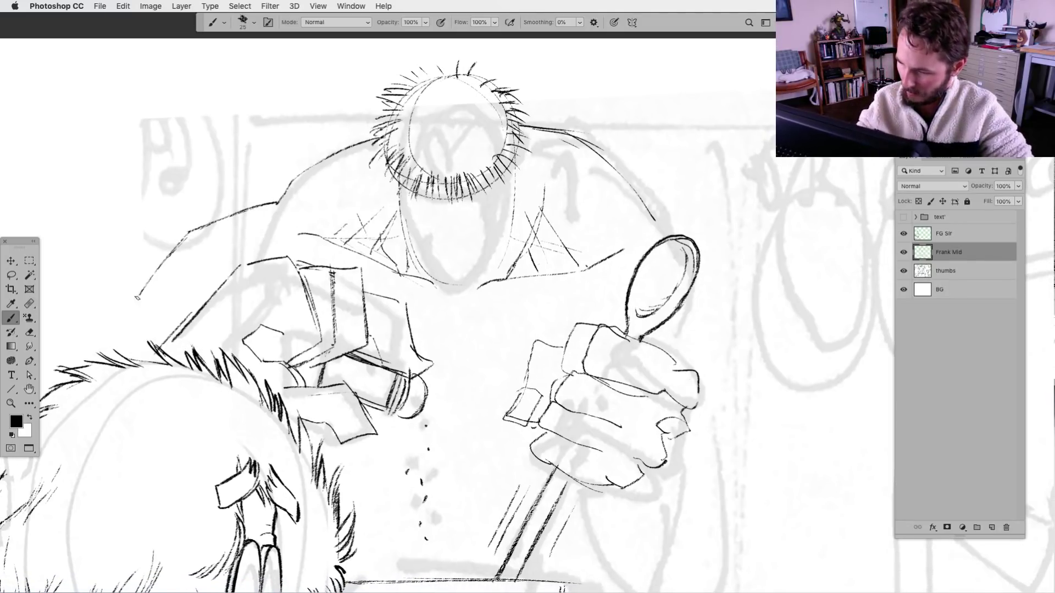
scroll(385, 275, "right", 5)
scroll(385, 275, "down", 2)
mouse_move(531, 178)
left_mouse_down()
mouse_move(600, 192)
mouse_move(669, 288)
left_mouse_up()
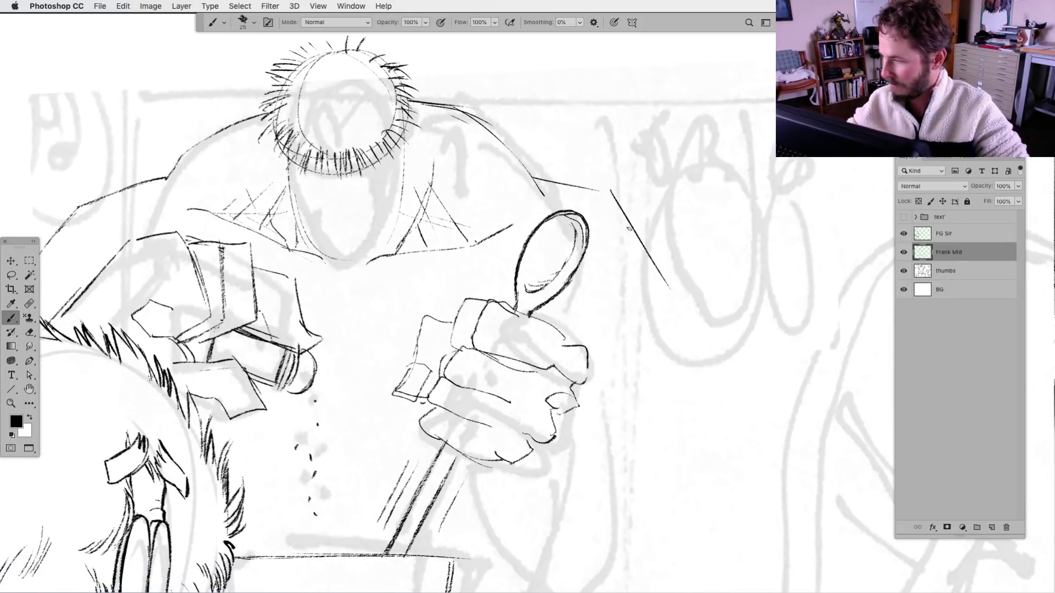
mouse_move(533, 179)
left_mouse_down()
mouse_move(614, 198)
mouse_move(677, 291)
mouse_move(615, 434)
left_mouse_up()
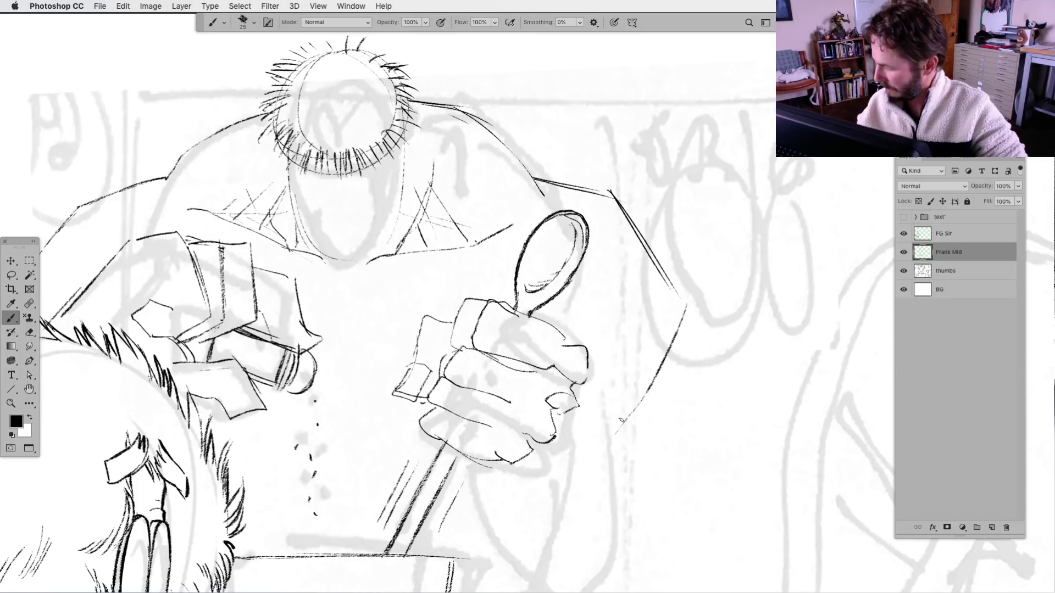
Check the whole figure drawing with the "thumbs" sketch layer hidden, and show the layer again.
key("super+minus")
key("super+minus")
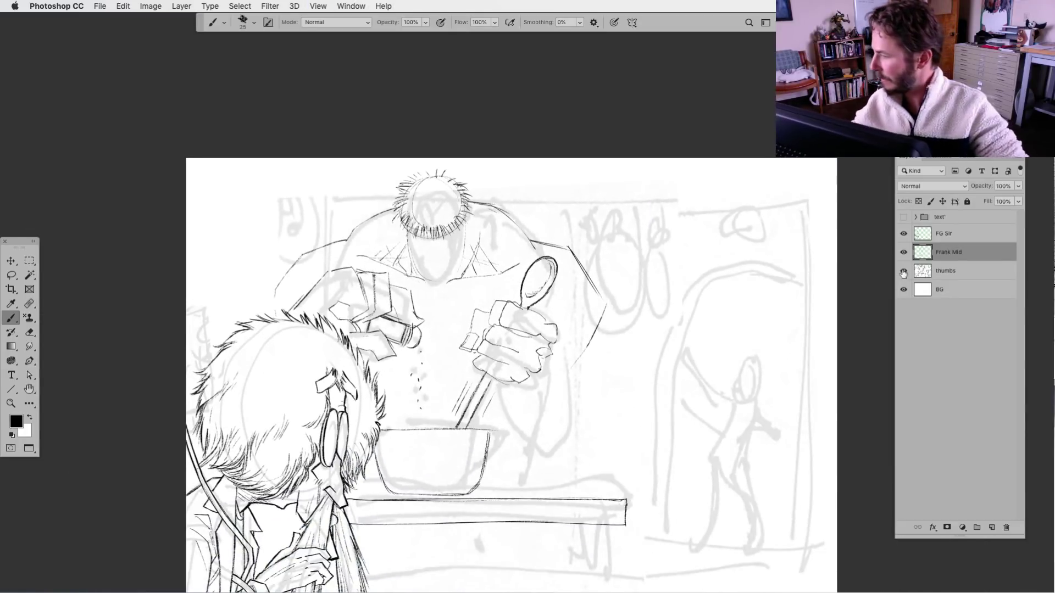
left_click(903, 271)
left_click(903, 271)
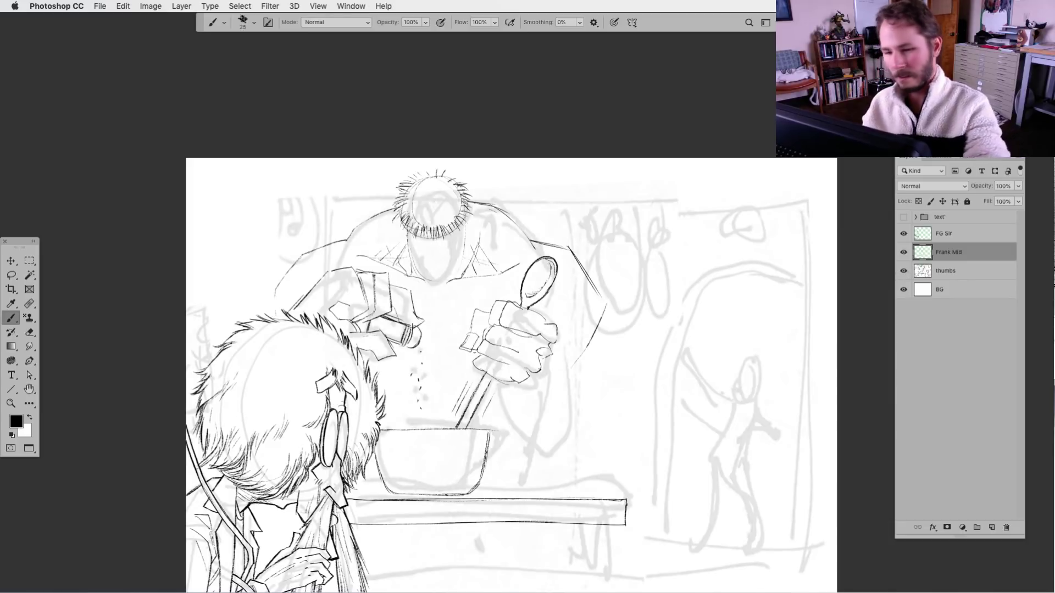
Draw the face below the hair with side contours, cheek lines, an angular nose and frown lines radiating above it.
key("super+plus")
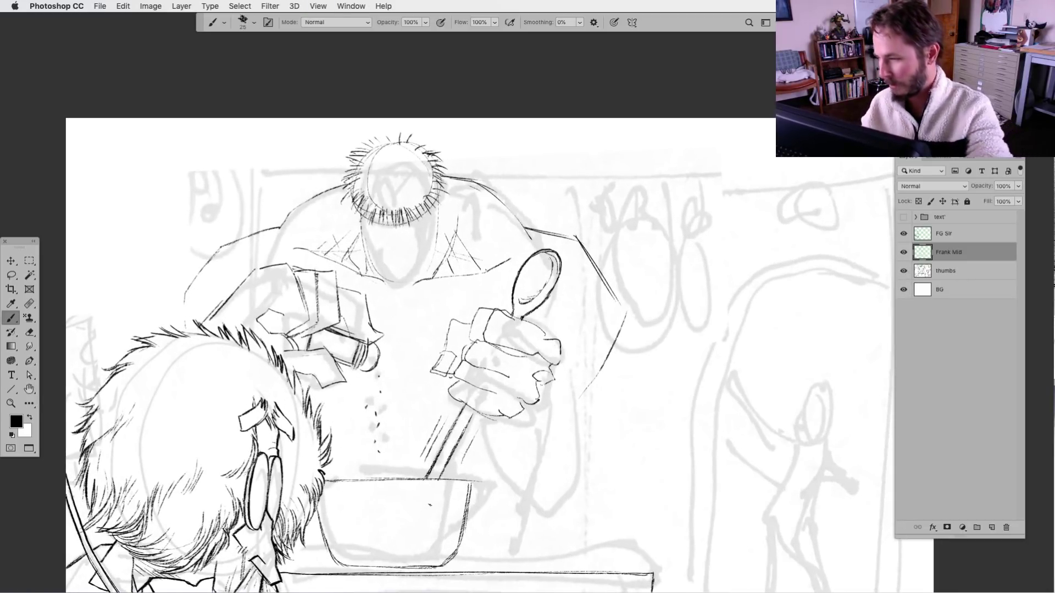
key("super+plus")
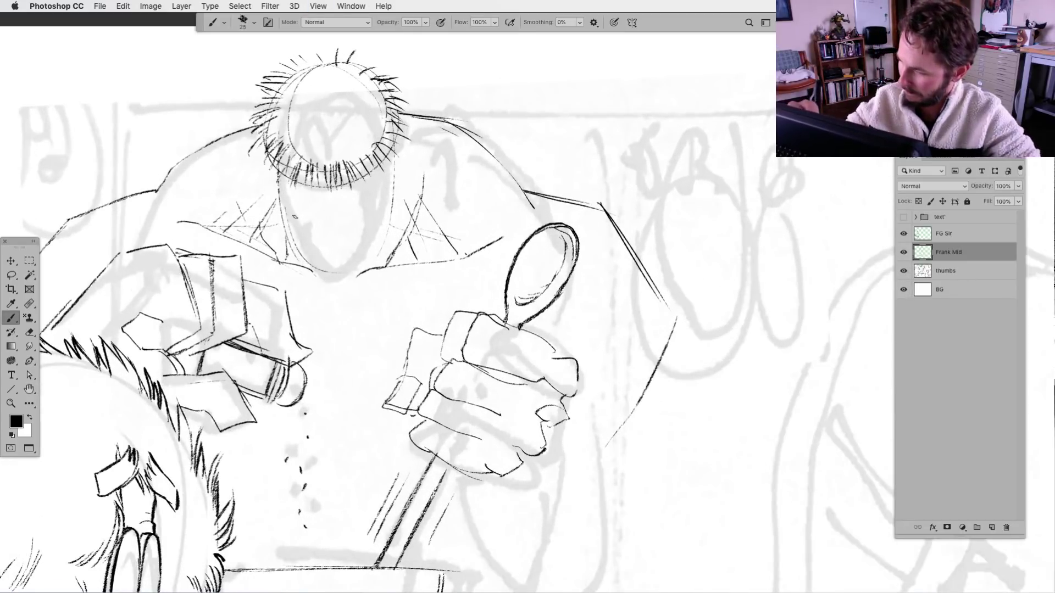
mouse_move(273, 195)
left_mouse_down()
mouse_move(308, 235)
mouse_move(325, 244)
mouse_move(337, 232)
mouse_move(309, 209)
mouse_move(317, 254)
mouse_move(331, 263)
mouse_move(362, 251)
mouse_move(336, 233)
mouse_move(328, 243)
mouse_move(349, 235)
mouse_move(339, 226)
mouse_move(362, 238)
mouse_move(398, 213)
mouse_move(393, 188)
left_mouse_up()
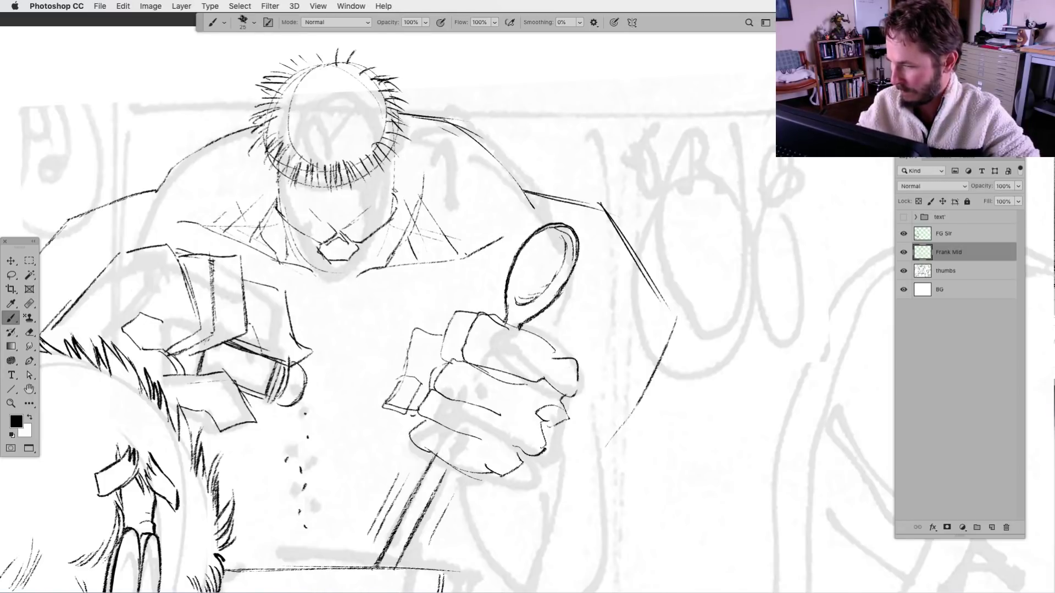
left_click_drag(325, 204, 340, 228)
left_click_drag(370, 188, 341, 227)
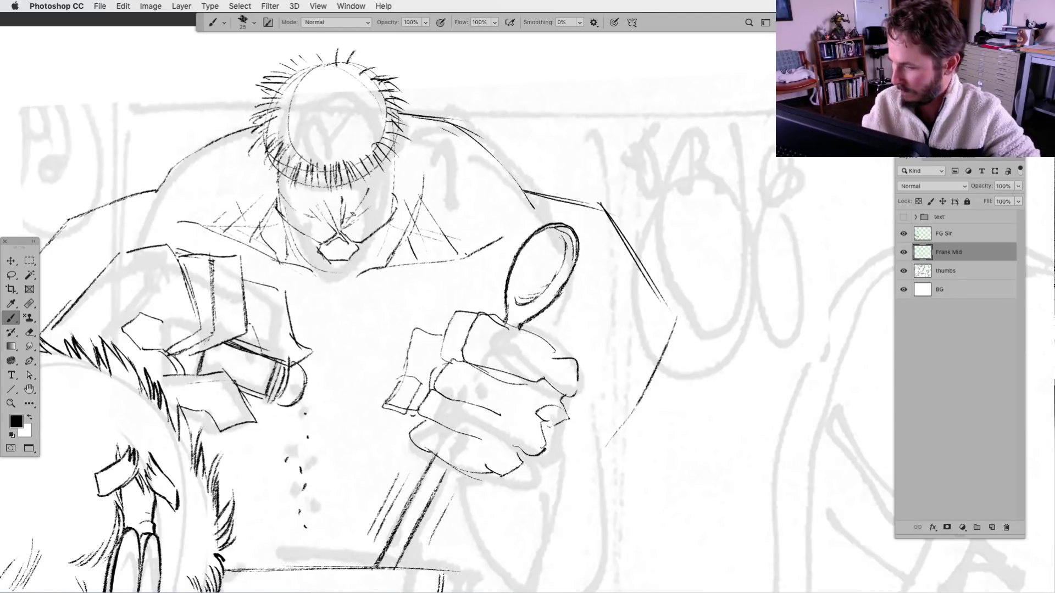
mouse_move(379, 203)
left_mouse_down()
mouse_move(394, 183)
mouse_move(391, 145)
left_mouse_up()
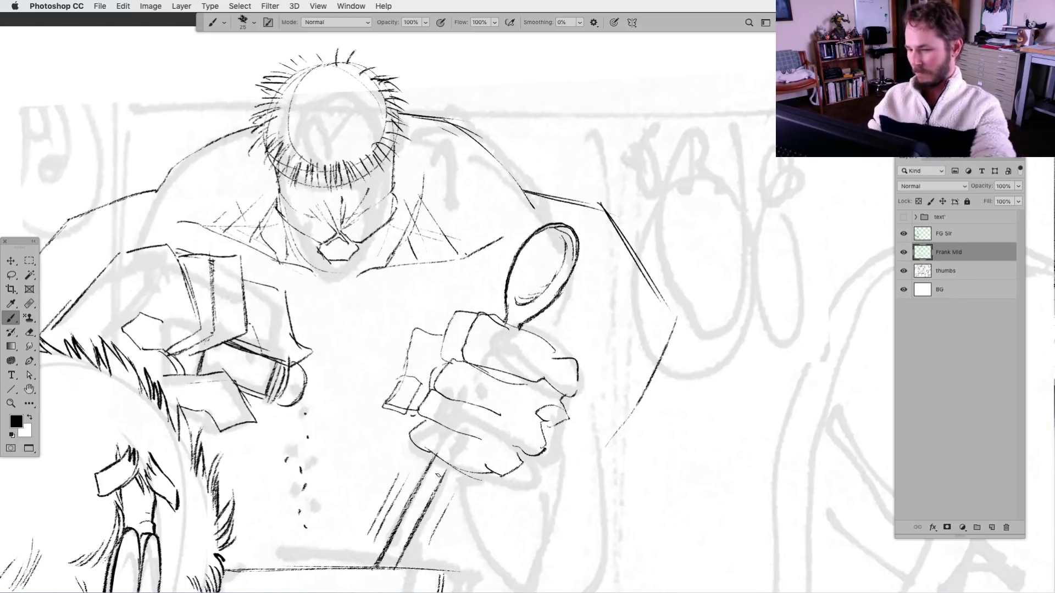
Draw the open mouth and rounded chin below the nose, with a drip of drool and a falling drop.
scroll(438, 475, "down", 3)
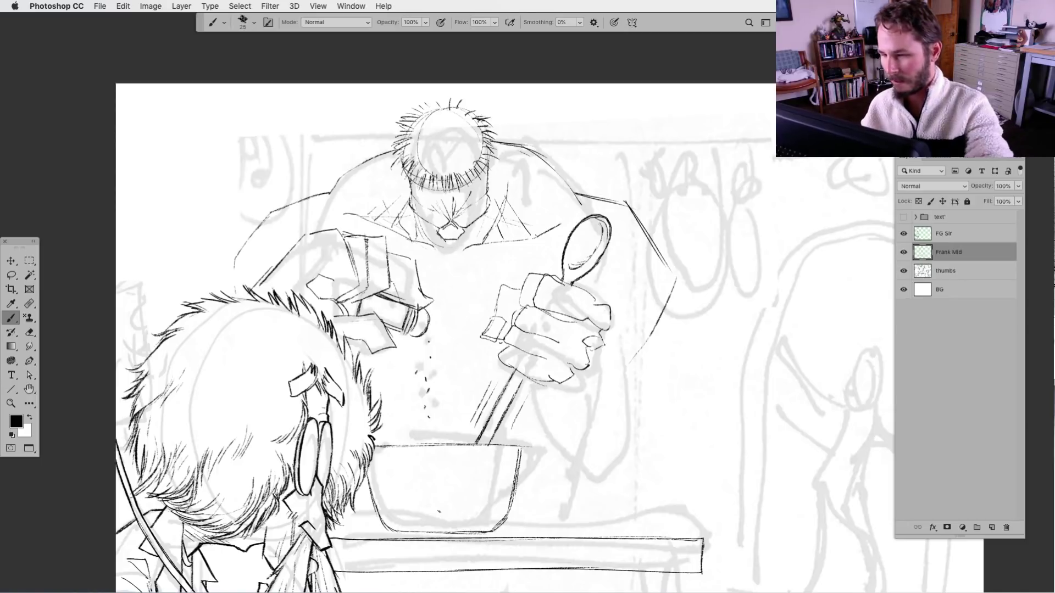
scroll(442, 282, "up", 2)
scroll(434, 291, "up", 2)
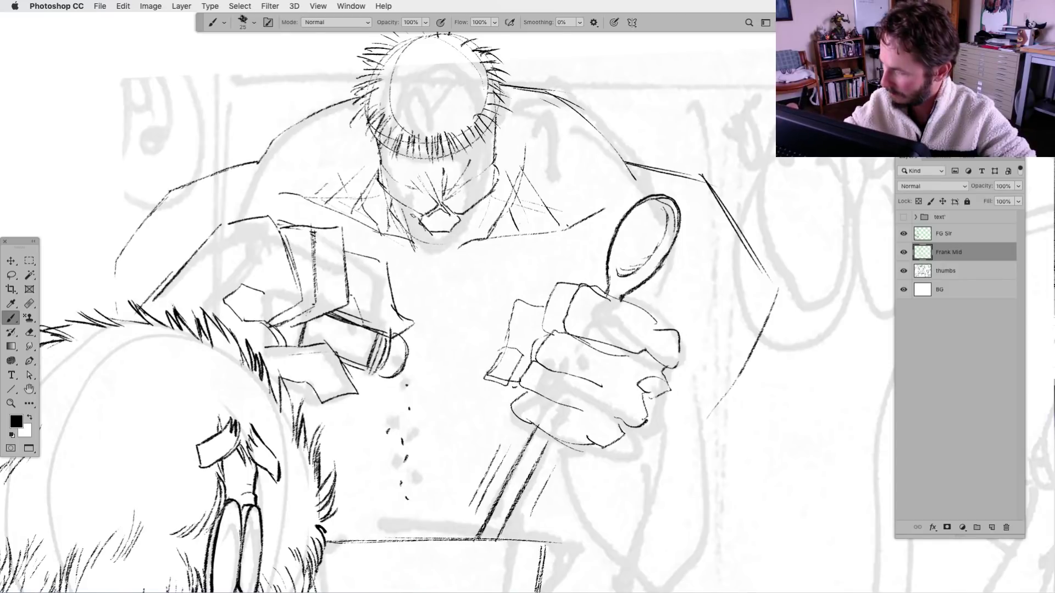
left_click_drag(410, 215, 415, 242)
mouse_move(470, 217)
left_mouse_down()
mouse_move(467, 258)
mouse_move(416, 256)
mouse_move(433, 296)
left_mouse_up()
mouse_move(417, 253)
left_mouse_down()
mouse_move(459, 263)
mouse_move(466, 254)
left_mouse_up()
mouse_move(408, 270)
left_mouse_down()
mouse_move(450, 293)
mouse_move(476, 246)
left_mouse_up()
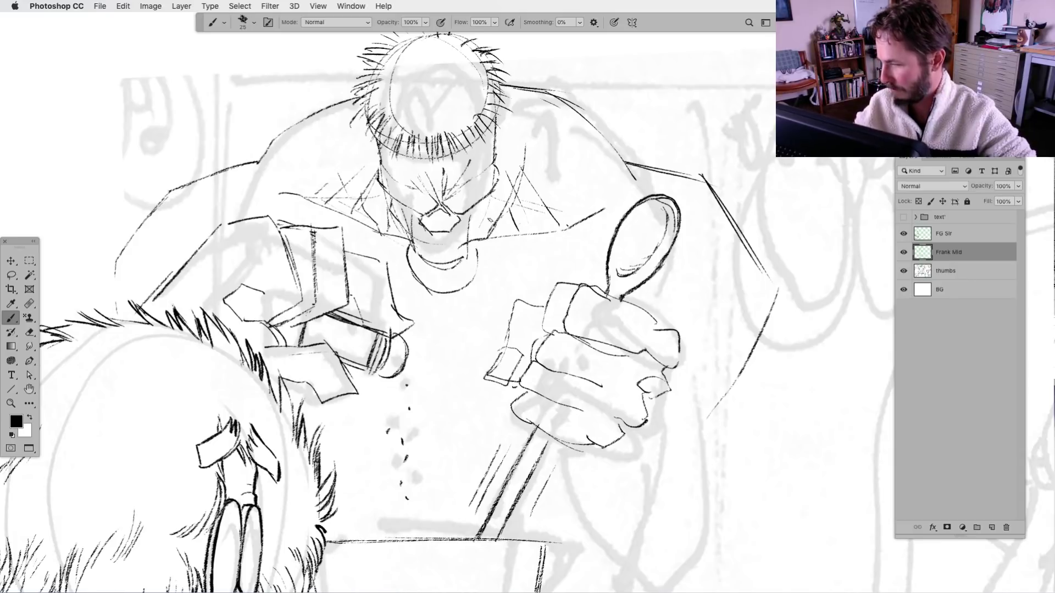
mouse_move(407, 240)
left_mouse_down()
mouse_move(446, 300)
mouse_move(445, 327)
mouse_move(460, 293)
left_mouse_up()
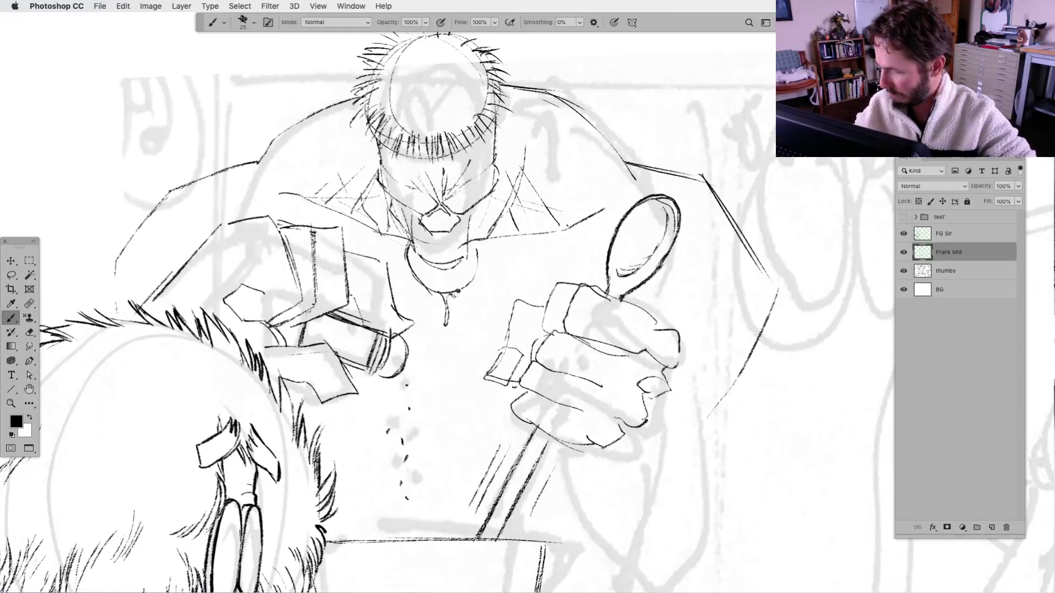
left_click_drag(467, 498, 449, 501)
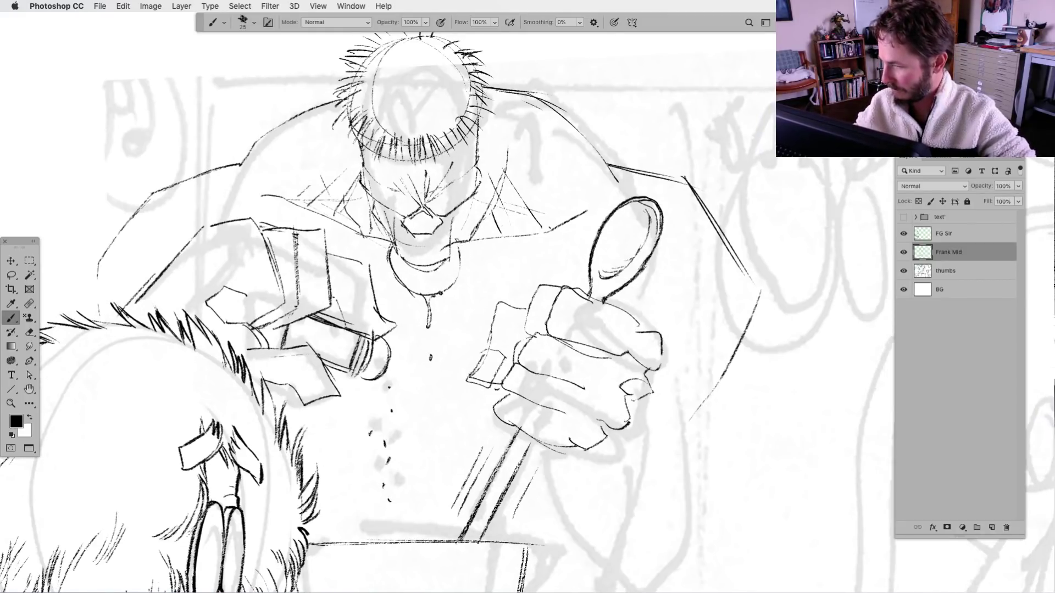
Review the whole composition with the "thumbs" layer hidden and shown, and briefly with the interface panels hidden.
left_click(11, 275)
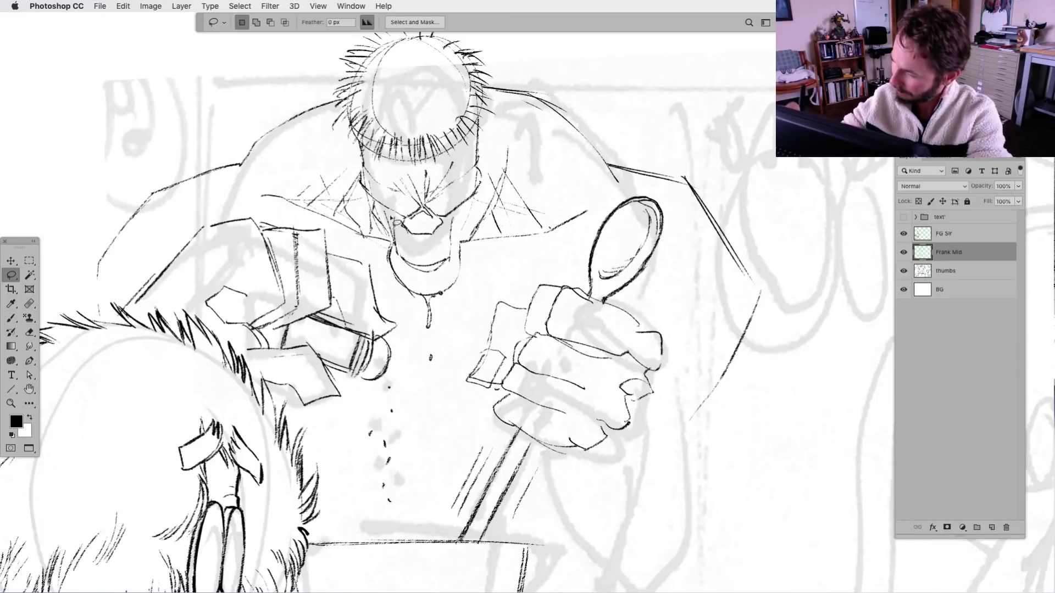
key("b")
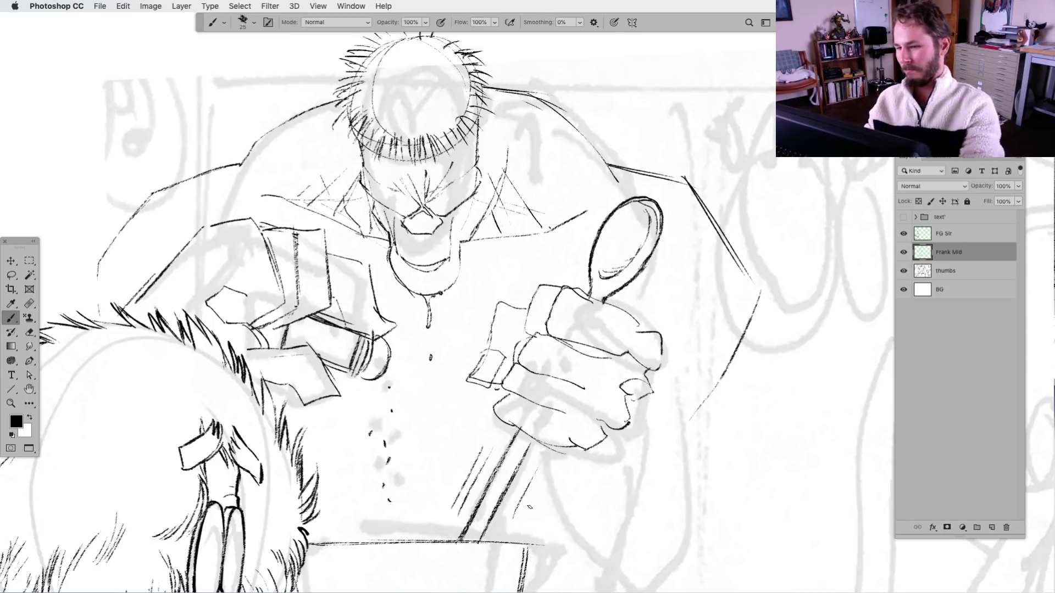
key("super+minus")
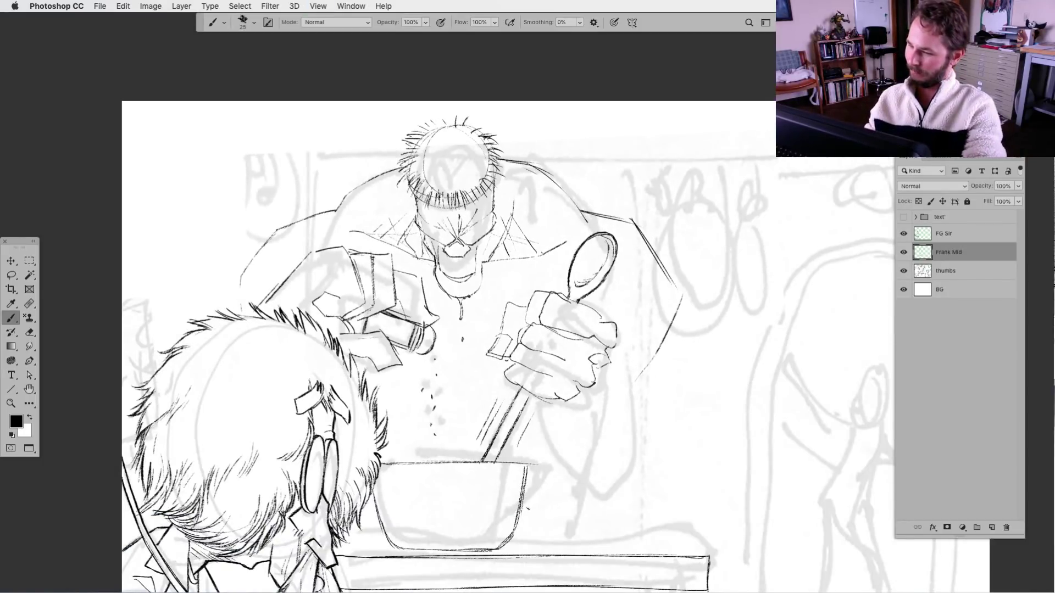
key("super+plus")
key("super+plus")
key("l")
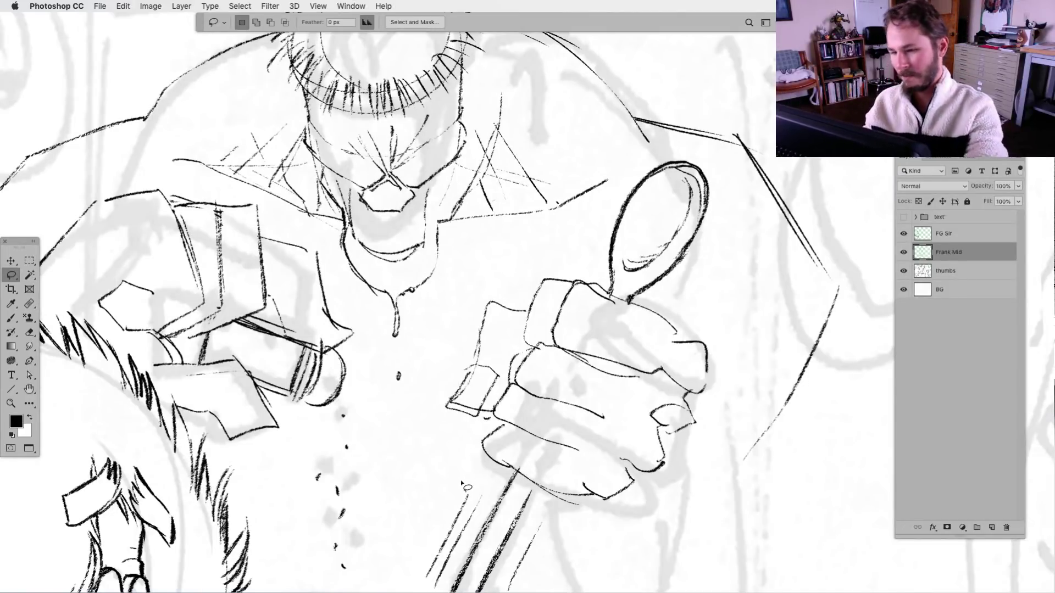
key("super+minus")
key("super+minus")
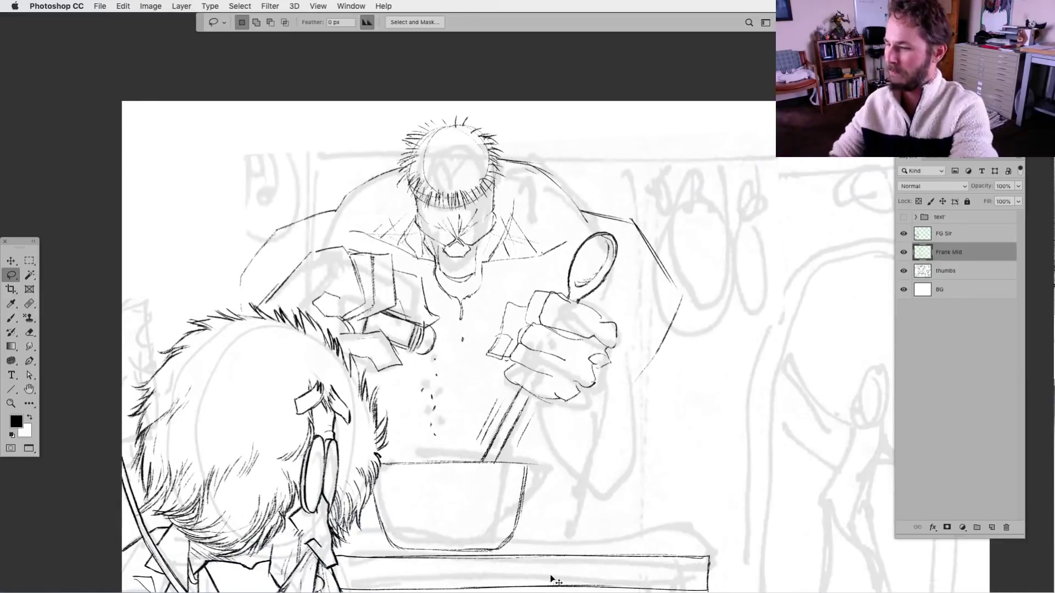
key("super+minus")
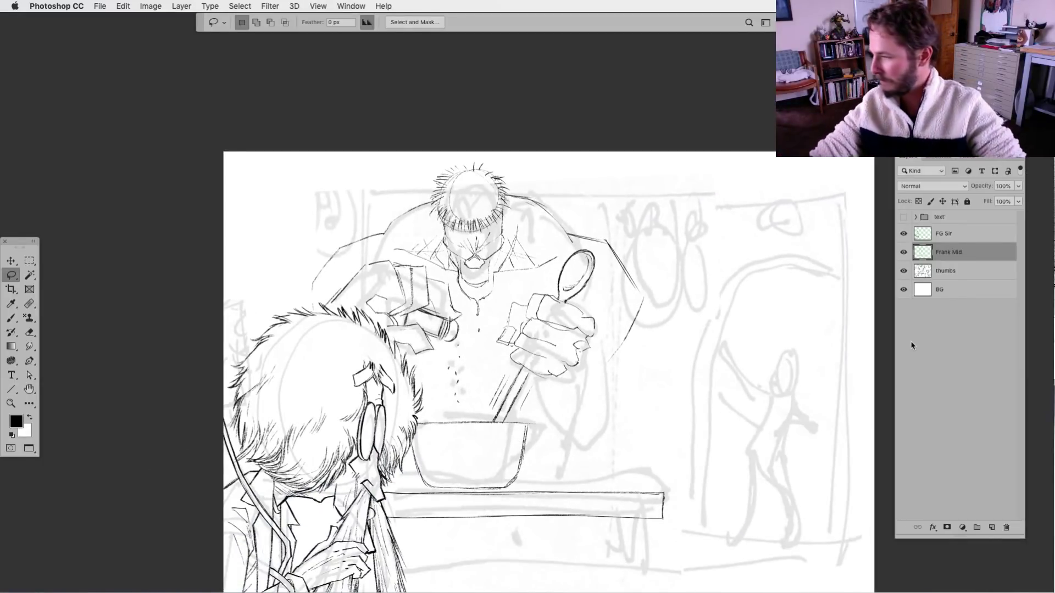
left_click(903, 271)
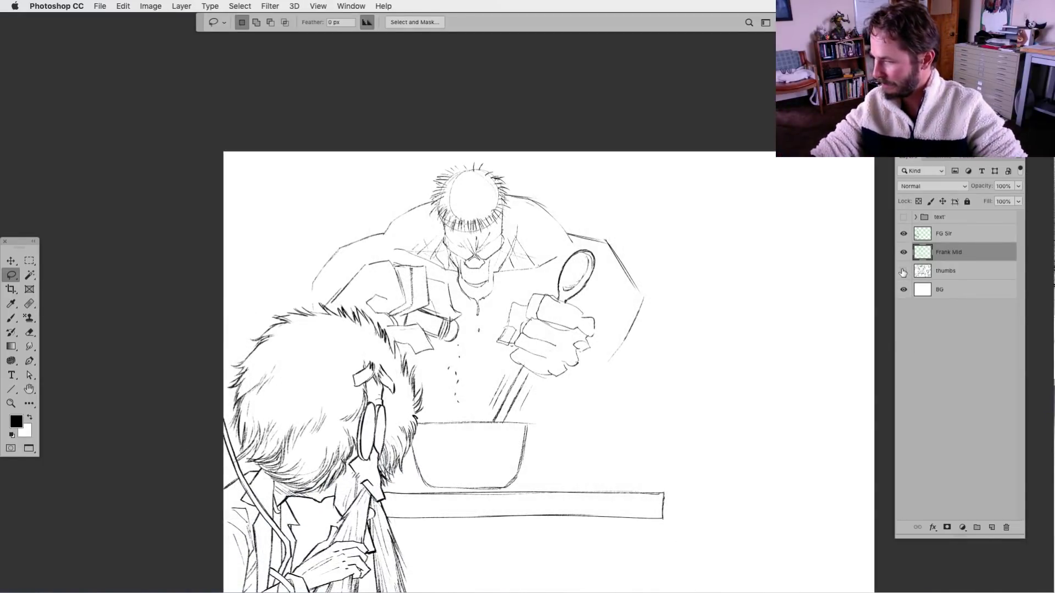
left_click(903, 271)
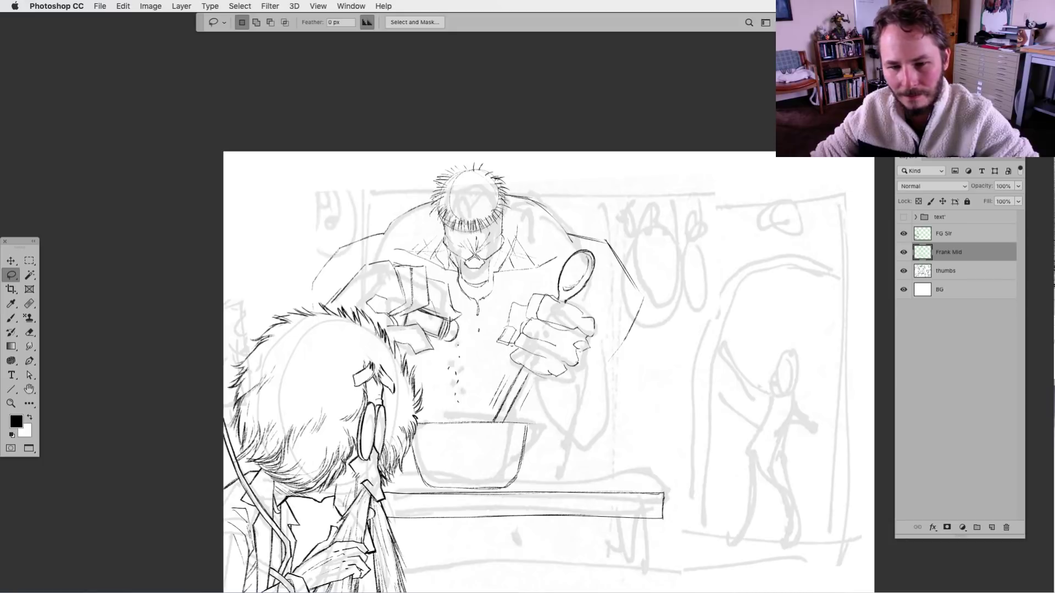
key("Tab")
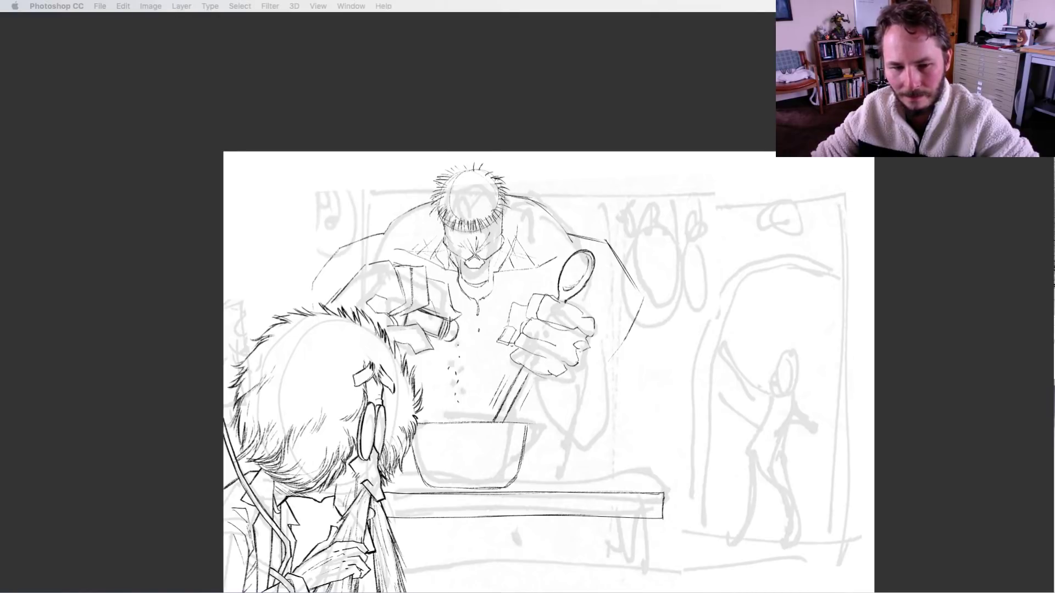
key("Tab")
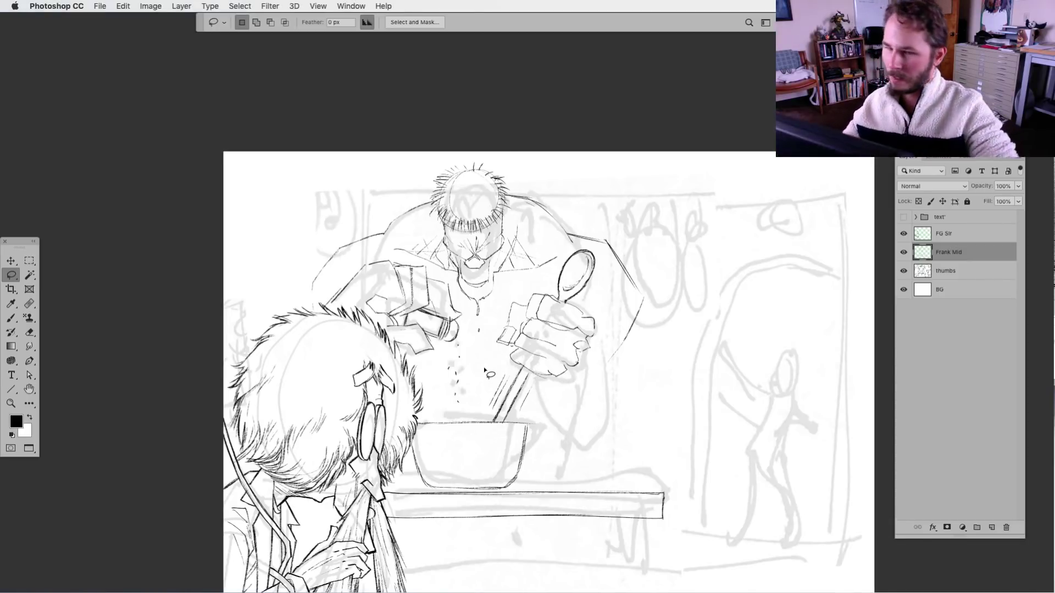
Add a short stroke to the spoon handle below the fist and extend the seasoning arm's outer contour down toward the foreground hair.
left_click(12, 318)
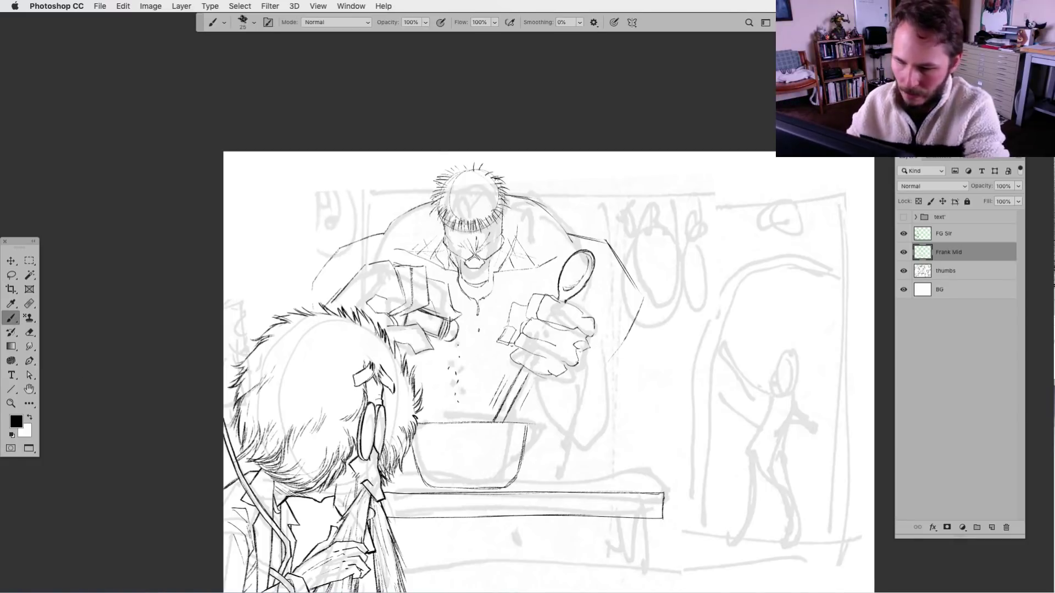
key("super+equal")
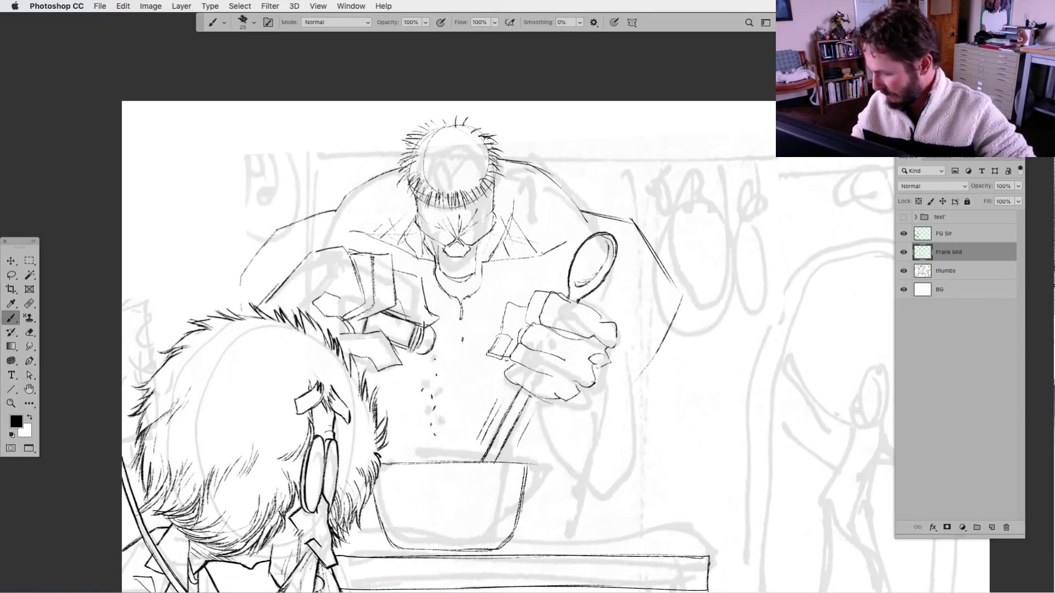
left_click_drag(531, 394, 523, 409)
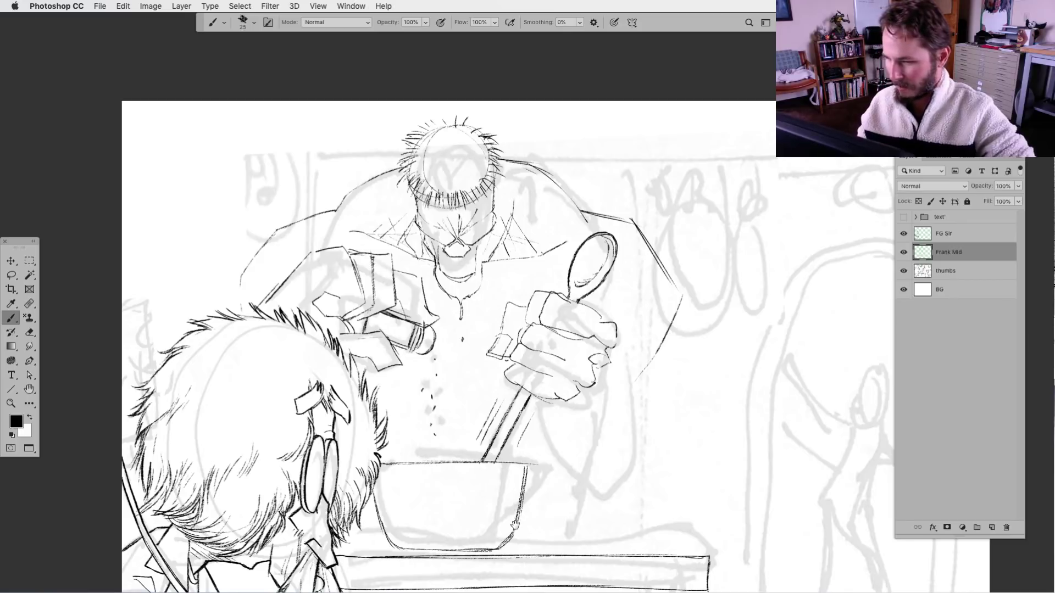
scroll(520, 528, "down", 1)
mouse_move(274, 225)
left_mouse_down()
mouse_move(236, 281)
mouse_move(239, 310)
left_mouse_up()
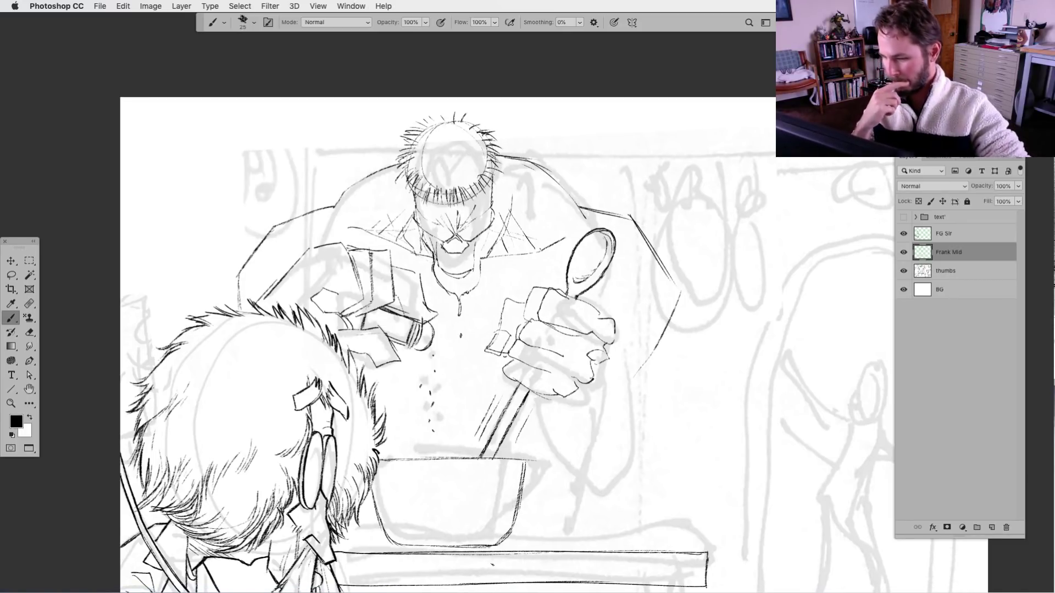
scroll(508, 538, "down", 5)
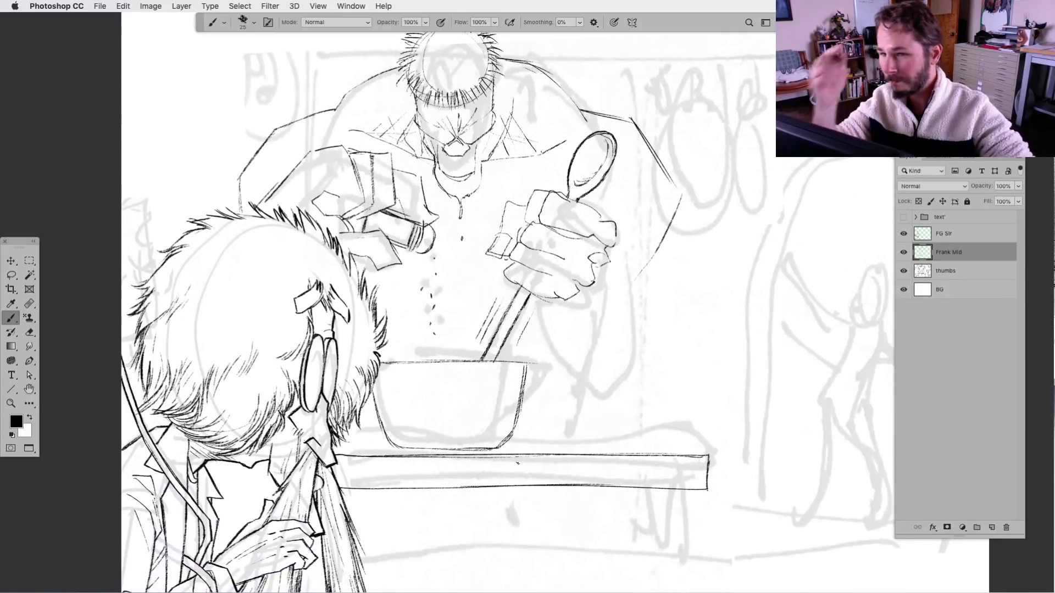
left_click(254, 22)
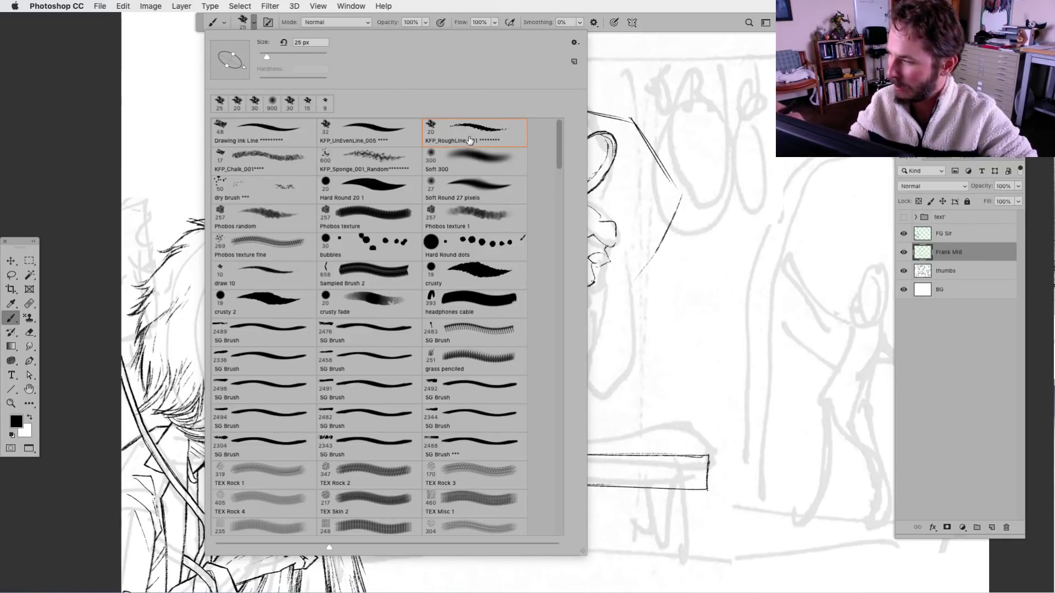
left_click(252, 23)
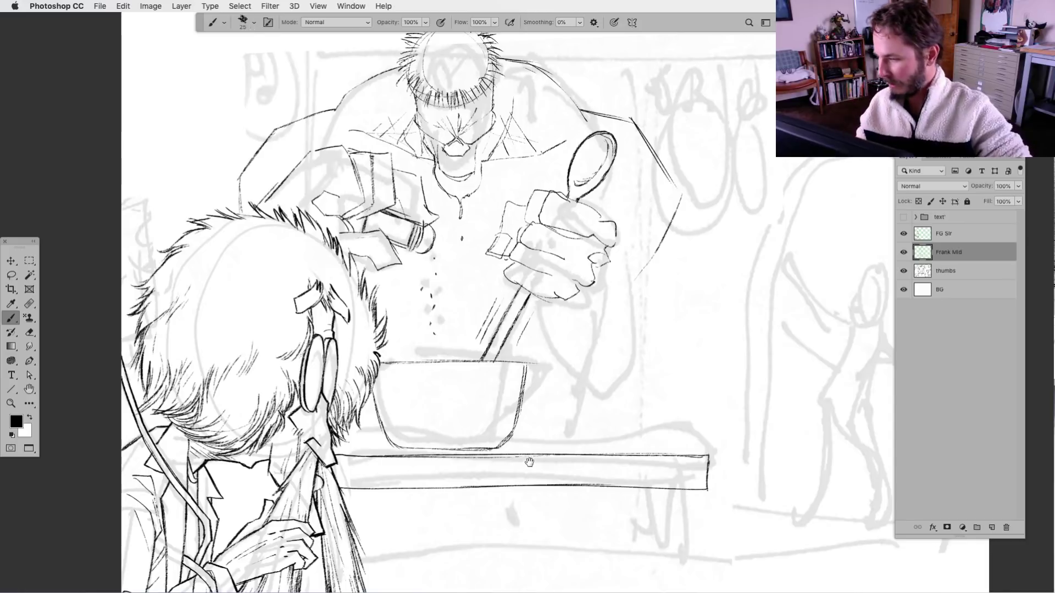
left_click_drag(529, 463, 494, 487)
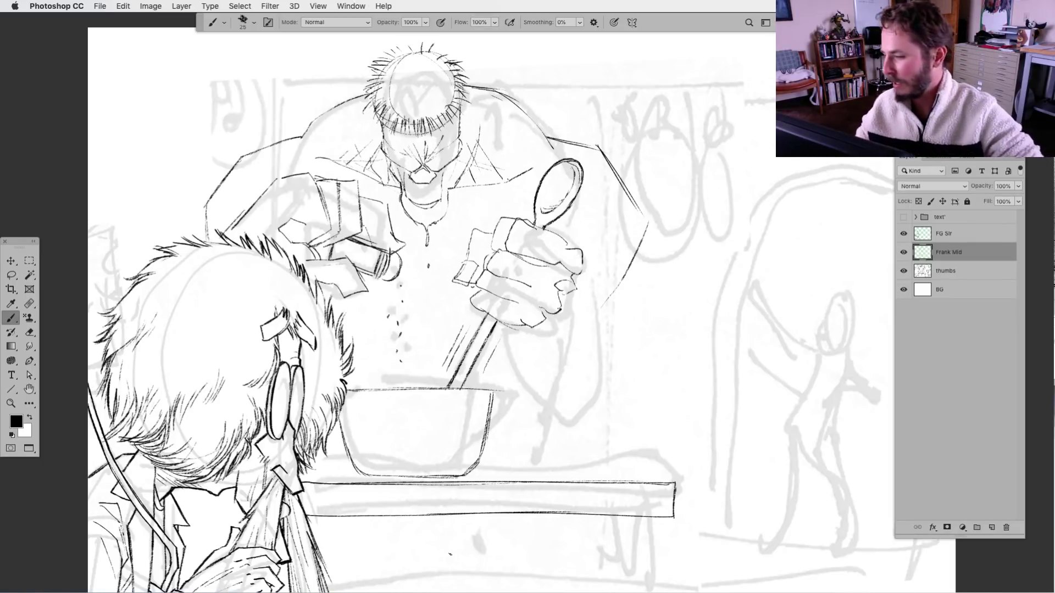
scroll(418, 308, "up", 3)
scroll(417, 307, "right", 2)
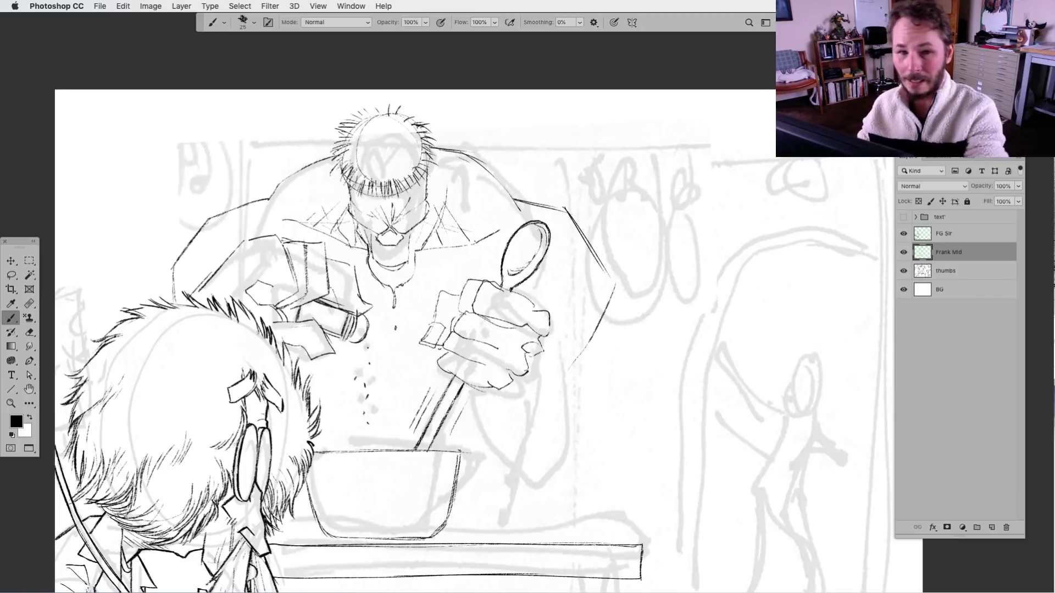
Thicken the shoulder outline above the seasoning arm, where it rises toward the head.
key("super+plus")
left_click_drag(372, 448, 495, 472)
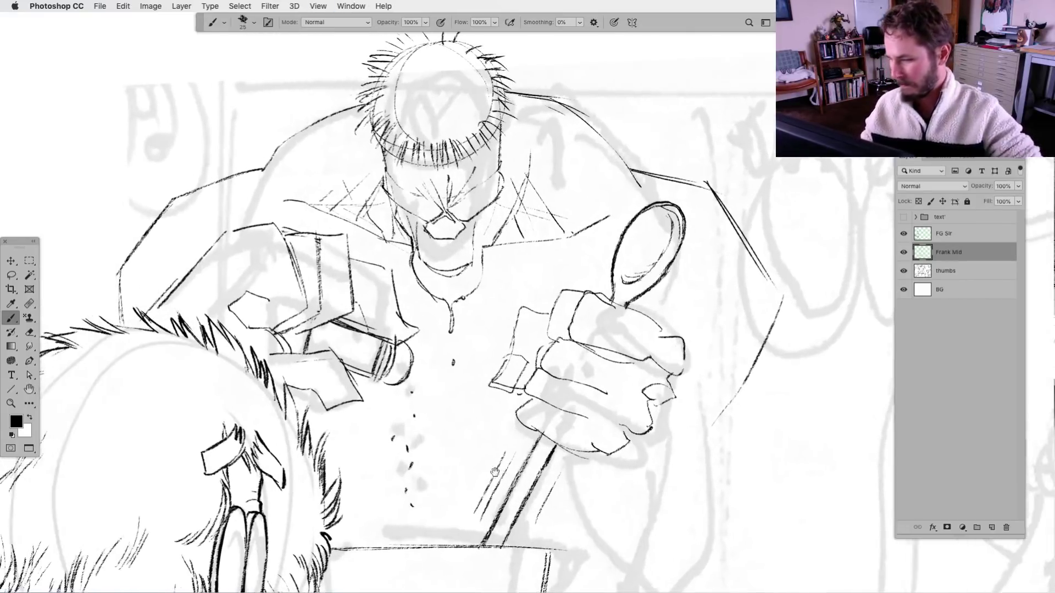
mouse_move(261, 170)
left_mouse_down()
mouse_move(283, 140)
mouse_move(335, 110)
left_mouse_up()
scroll(418, 308, "down", 1)
scroll(418, 308, "left", 1)
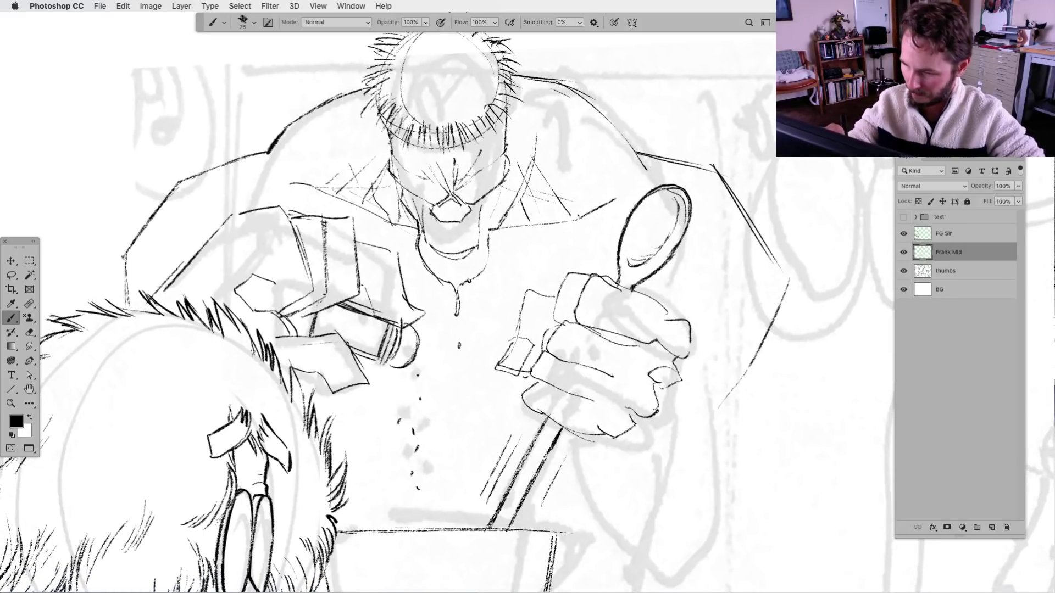
Draw the torso with a chest line below the collarbone, a centre line, rib arcs and rows of abdominal muscles down to the bowl.
left_click_drag(494, 519, 407, 512)
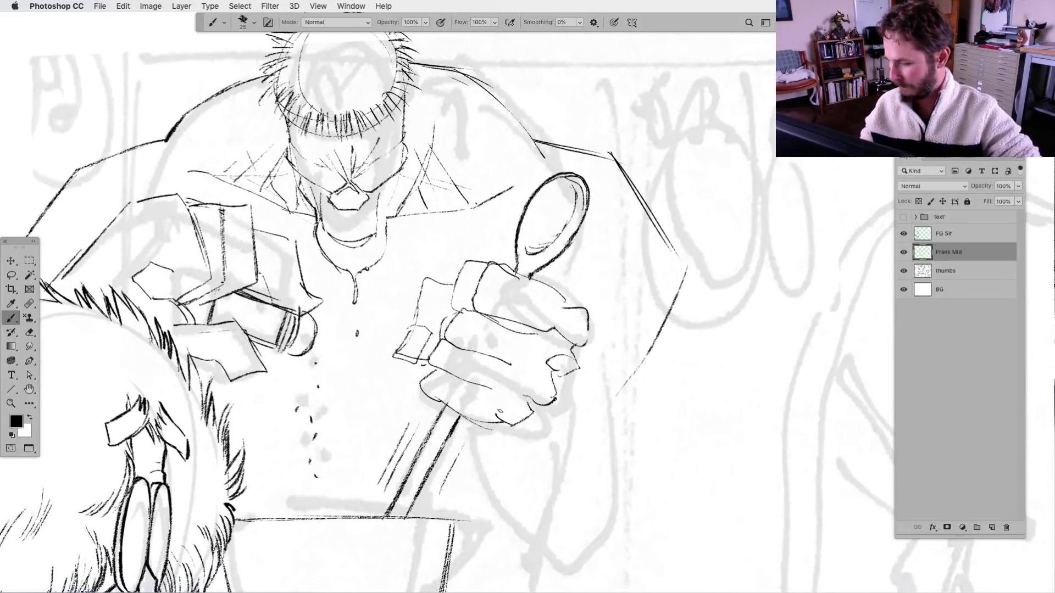
left_click_drag(491, 493, 379, 533)
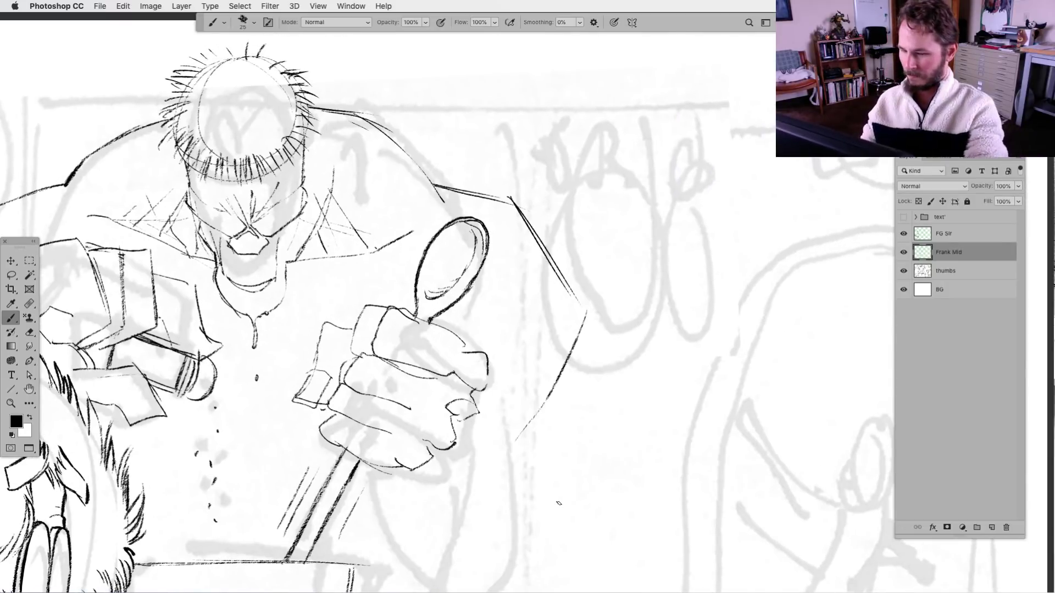
key("super+minus")
mouse_move(463, 508)
left_mouse_down()
mouse_move(498, 452)
mouse_move(457, 458)
mouse_move(438, 438)
left_mouse_up()
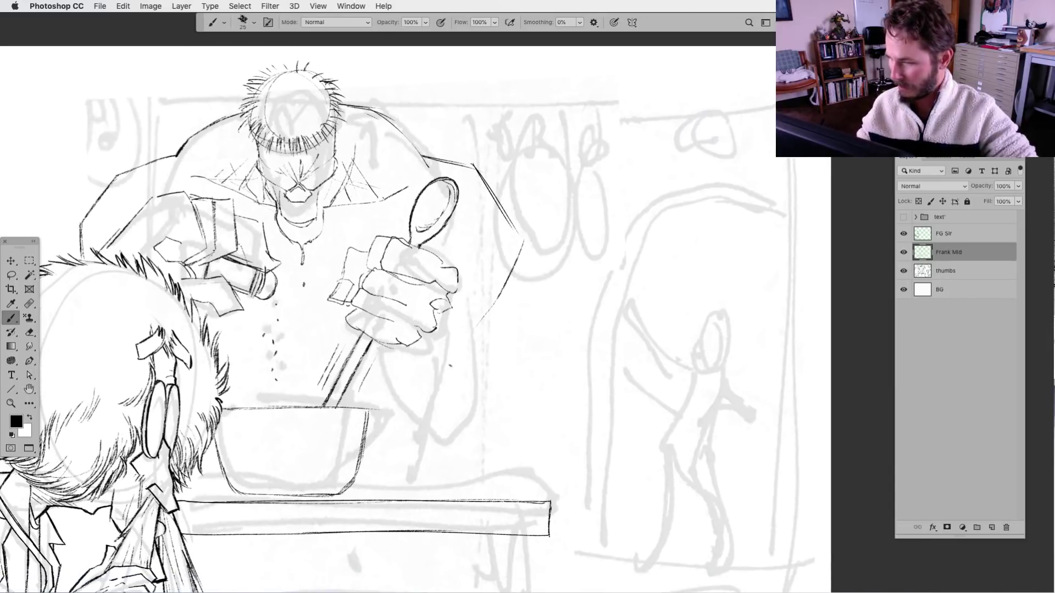
left_click_drag(344, 220, 393, 212)
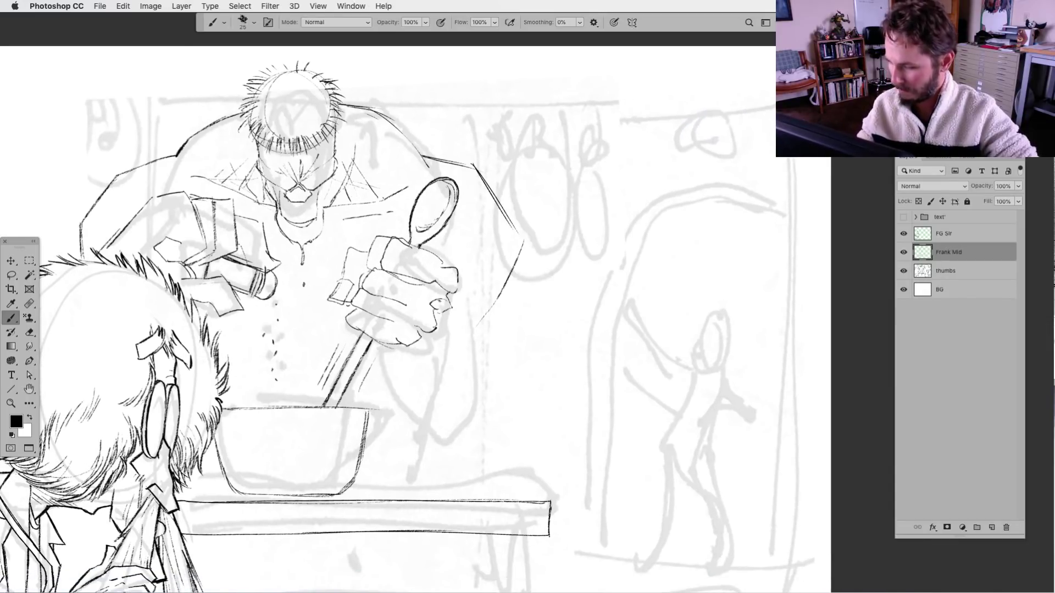
mouse_move(295, 285)
left_mouse_down()
mouse_move(298, 331)
mouse_move(333, 348)
mouse_move(237, 353)
mouse_move(264, 349)
mouse_move(264, 379)
mouse_move(300, 374)
left_mouse_up()
left_click_drag(323, 344, 245, 395)
left_click_drag(306, 377, 311, 394)
left_click_drag(327, 391, 238, 404)
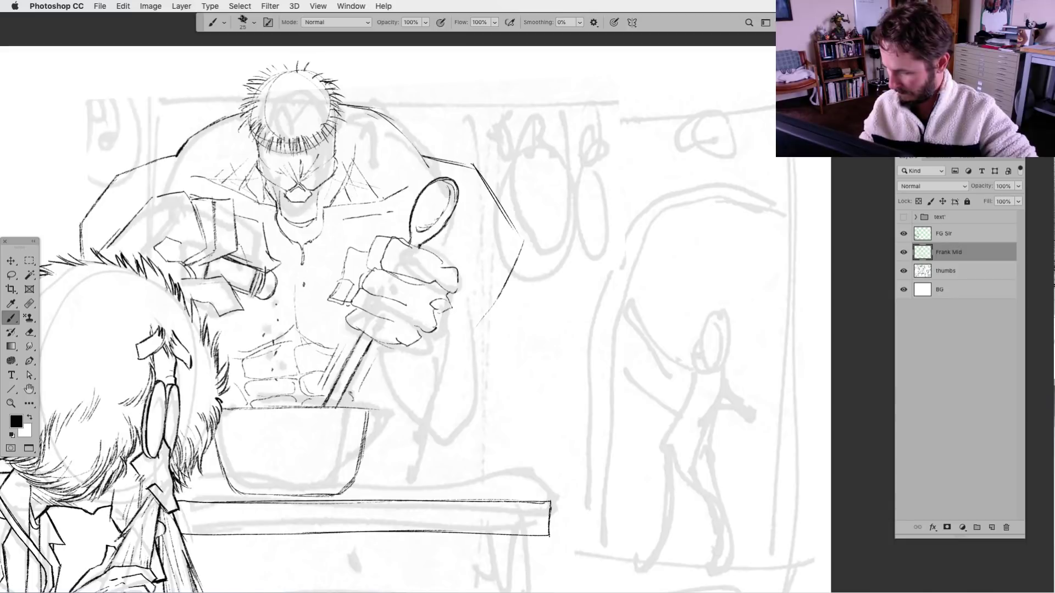
mouse_move(354, 398)
left_mouse_down()
mouse_move(343, 408)
mouse_move(348, 397)
left_mouse_up()
Draw the stirring arm's forearm from the fist down to a pointed elbow, with inner and outer contours and a wrist line.
scroll(437, 477, "down", 2)
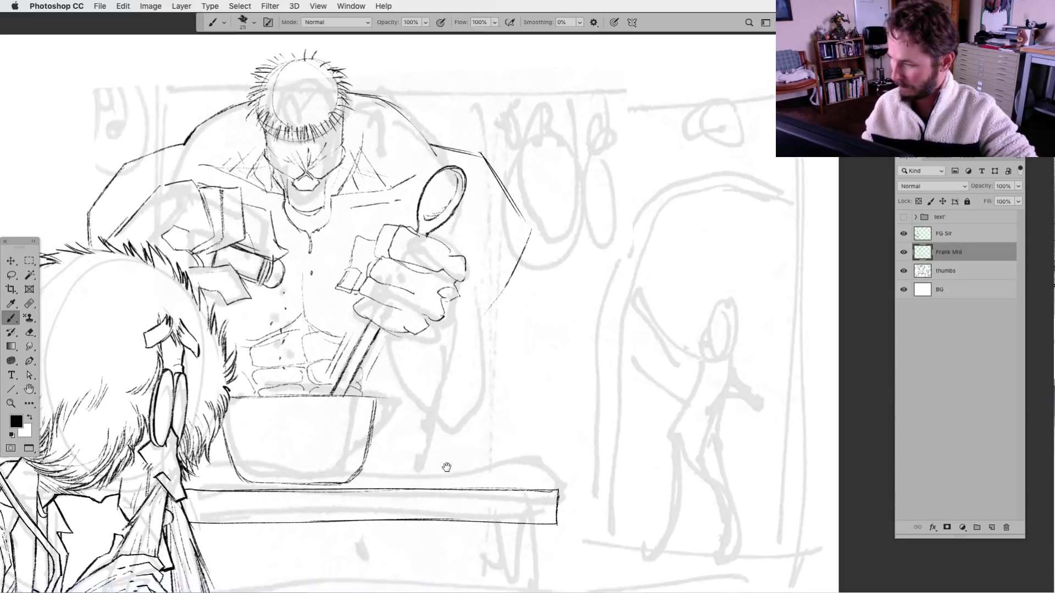
mouse_move(392, 323)
left_mouse_down()
mouse_move(387, 356)
mouse_move(413, 409)
mouse_move(454, 429)
left_mouse_up()
key("ctrl+z")
mouse_move(395, 325)
left_mouse_down()
mouse_move(395, 384)
mouse_move(453, 426)
left_mouse_up()
left_click_drag(486, 379, 456, 427)
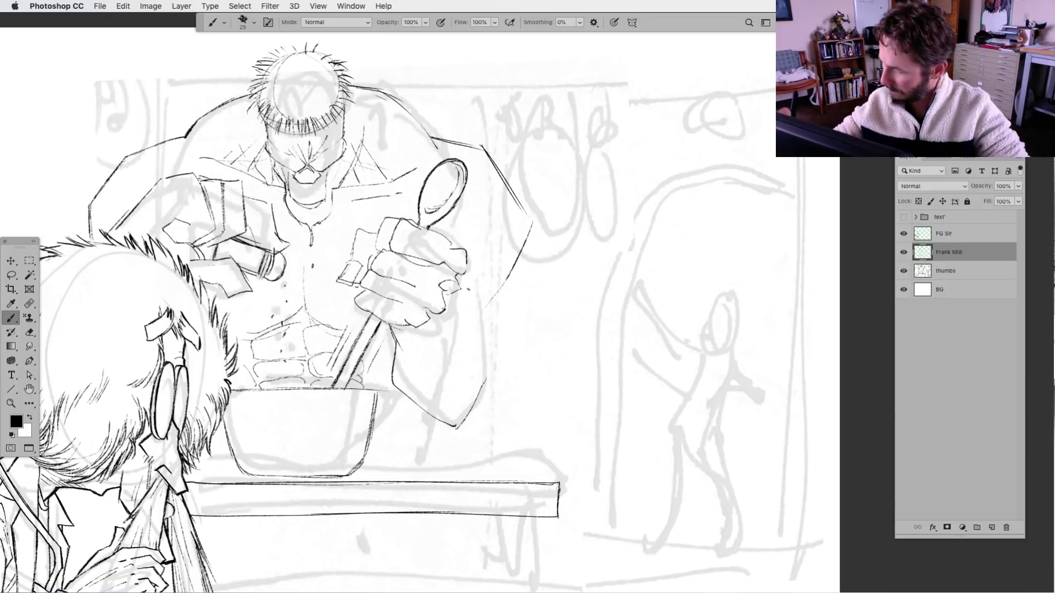
mouse_move(466, 279)
left_mouse_down()
mouse_move(485, 404)
mouse_move(413, 409)
mouse_move(472, 418)
left_mouse_up()
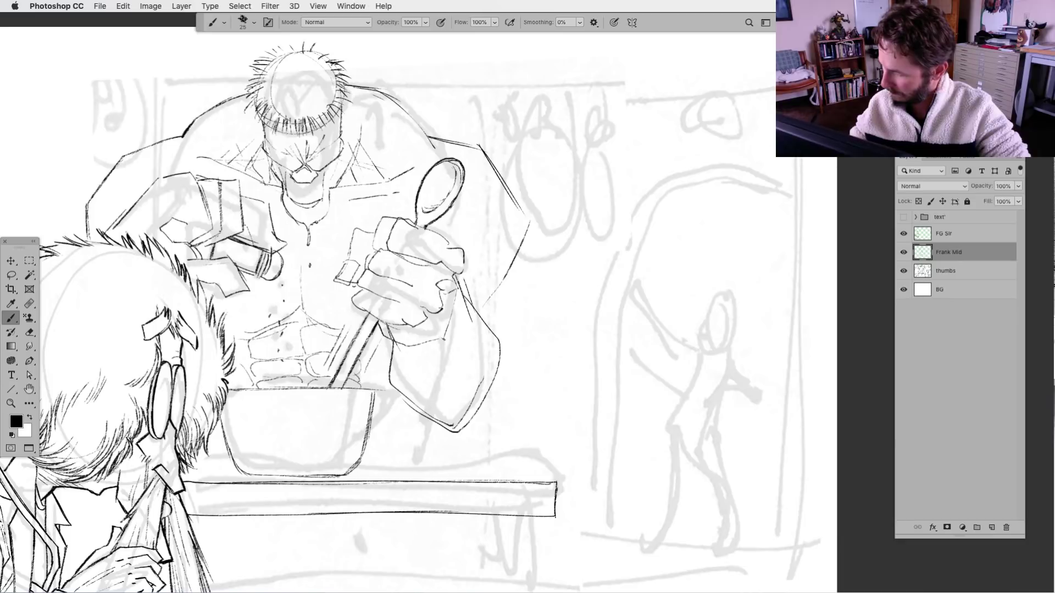
left_click_drag(477, 451, 471, 455)
Reinforce the forearm contour below the fist and add the upper-arm lines connecting it to the outer arm.
key("l")
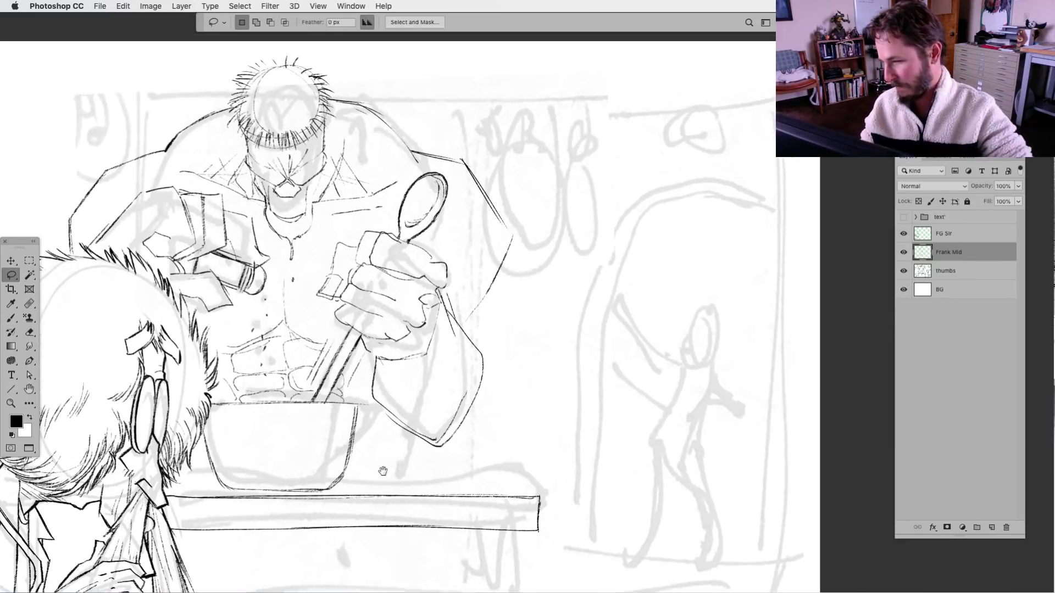
left_click_drag(397, 450, 385, 459)
left_click(10, 320)
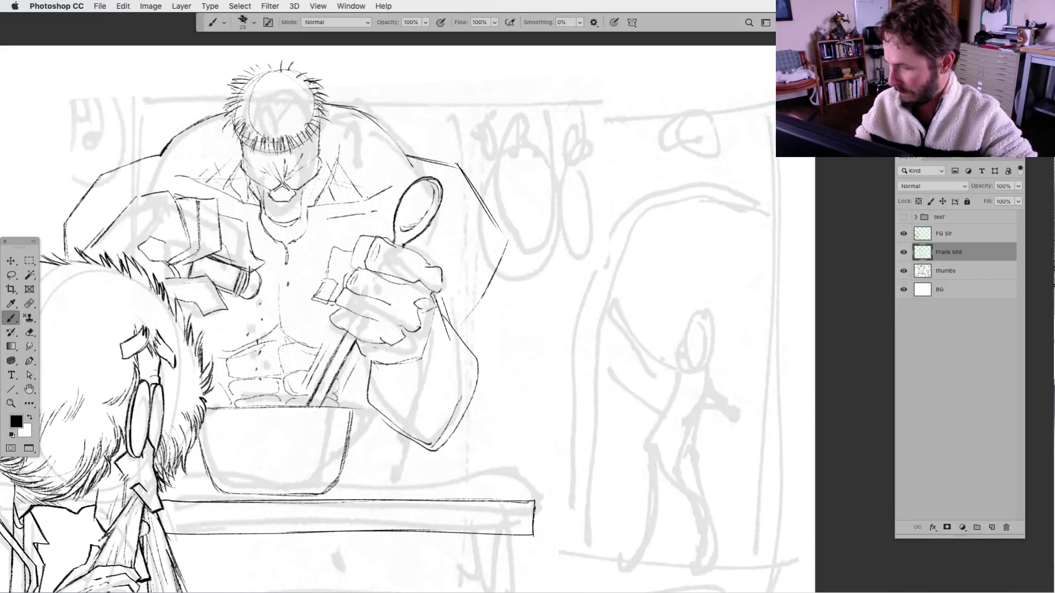
left_click(11, 275)
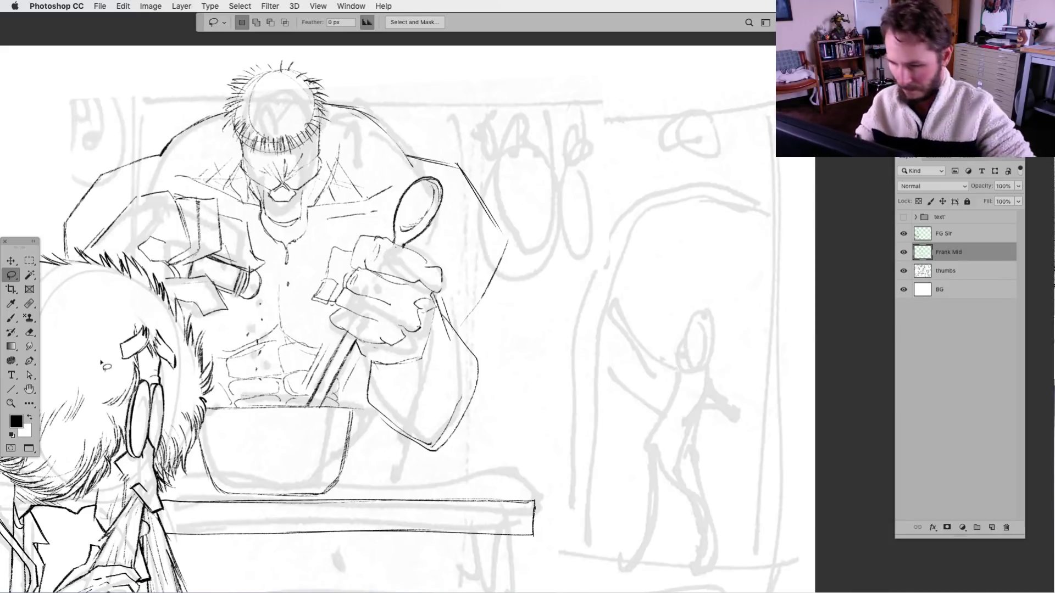
key("b")
scroll(363, 384, "down", 1)
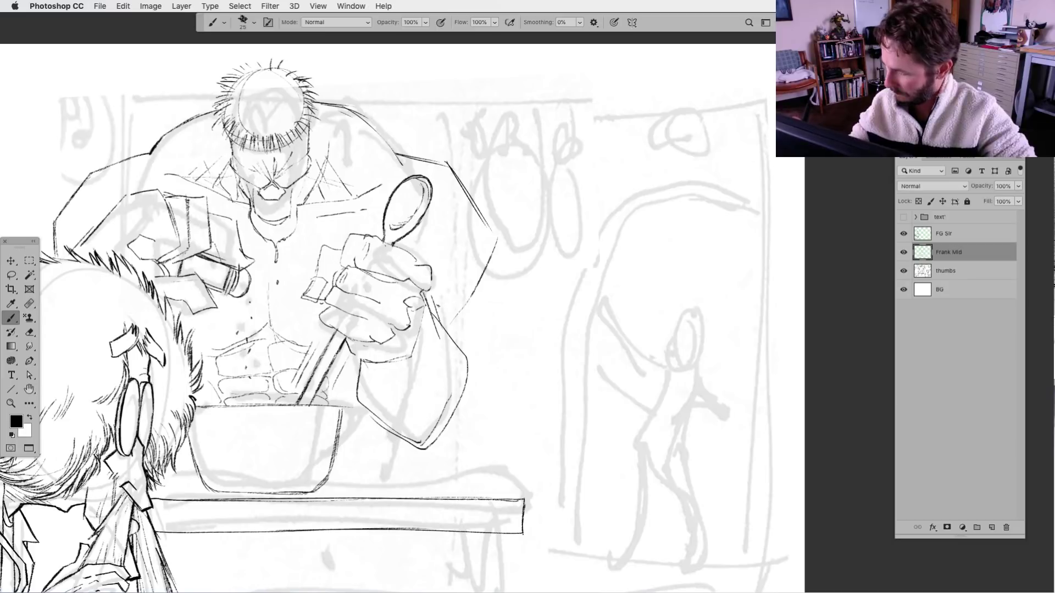
mouse_move(427, 302)
left_mouse_down()
mouse_move(408, 312)
mouse_move(453, 345)
left_mouse_up()
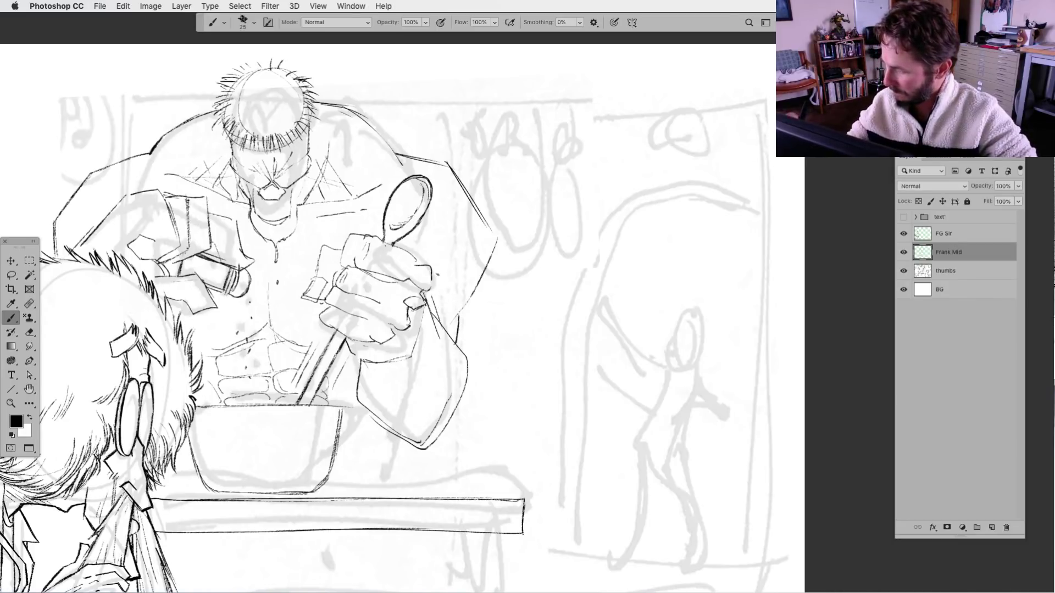
mouse_move(434, 267)
left_mouse_down()
mouse_move(458, 315)
mouse_move(451, 347)
mouse_move(500, 347)
mouse_move(519, 334)
left_mouse_up()
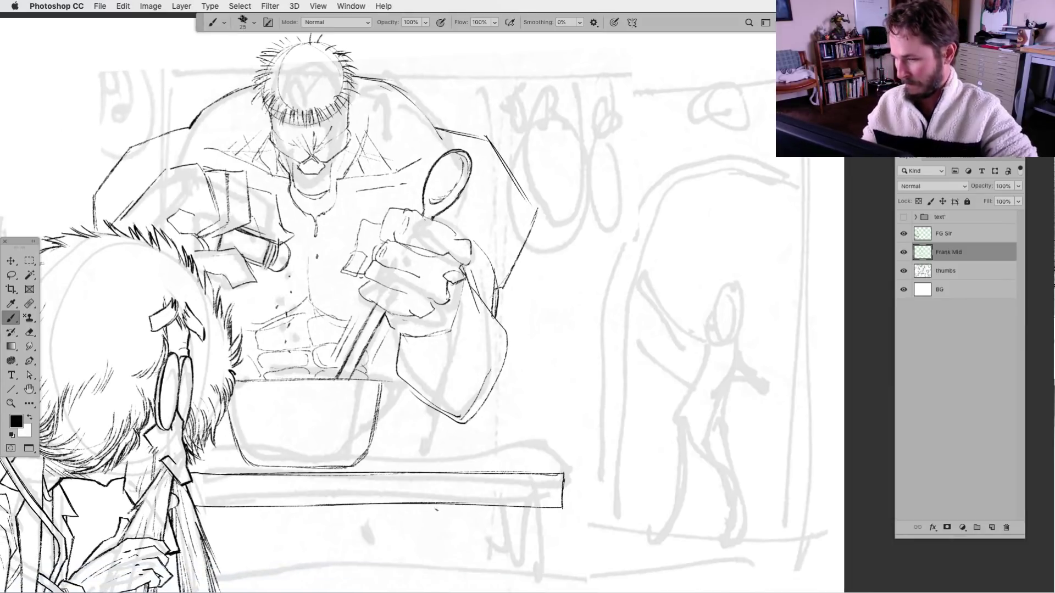
scroll(434, 513, "down", 2)
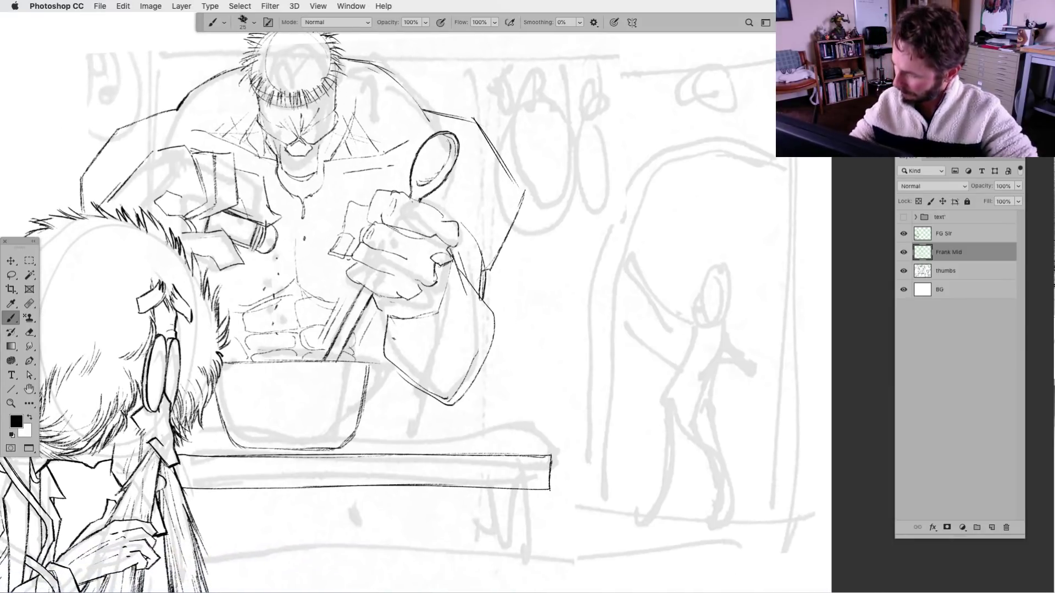
Draw the waist line between bowl and forearm, with angular folds below it running across the table.
left_click_drag(386, 318, 402, 353)
scroll(439, 486, "left", 3)
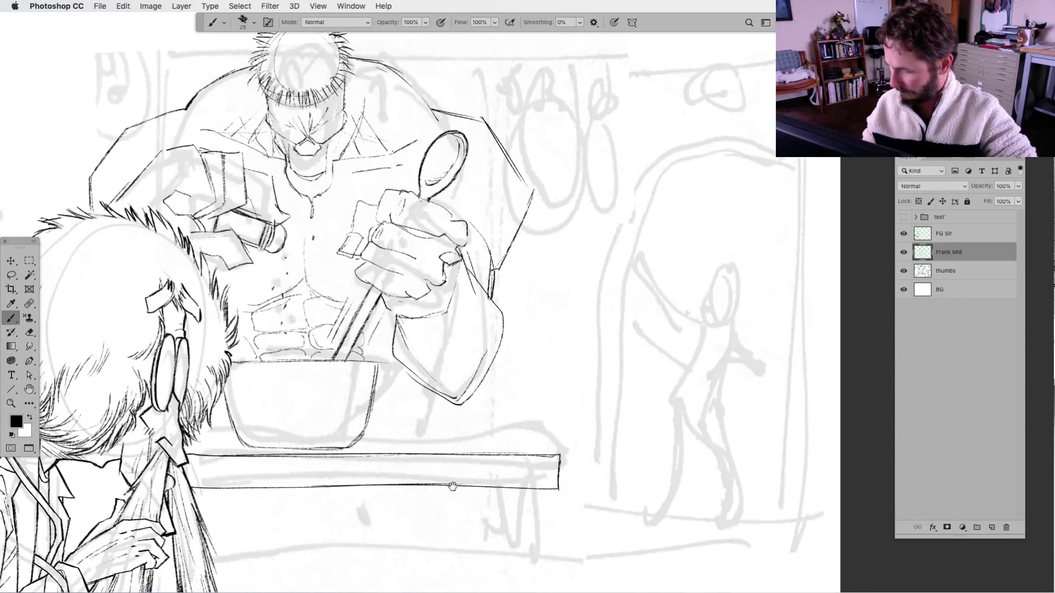
mouse_move(428, 380)
left_mouse_down()
mouse_move(397, 407)
mouse_move(415, 397)
left_mouse_up()
mouse_move(381, 392)
left_mouse_down()
mouse_move(417, 387)
mouse_move(435, 424)
mouse_move(427, 420)
mouse_move(456, 425)
left_mouse_up()
mouse_move(368, 428)
left_mouse_down()
mouse_move(416, 423)
mouse_move(466, 457)
left_mouse_up()
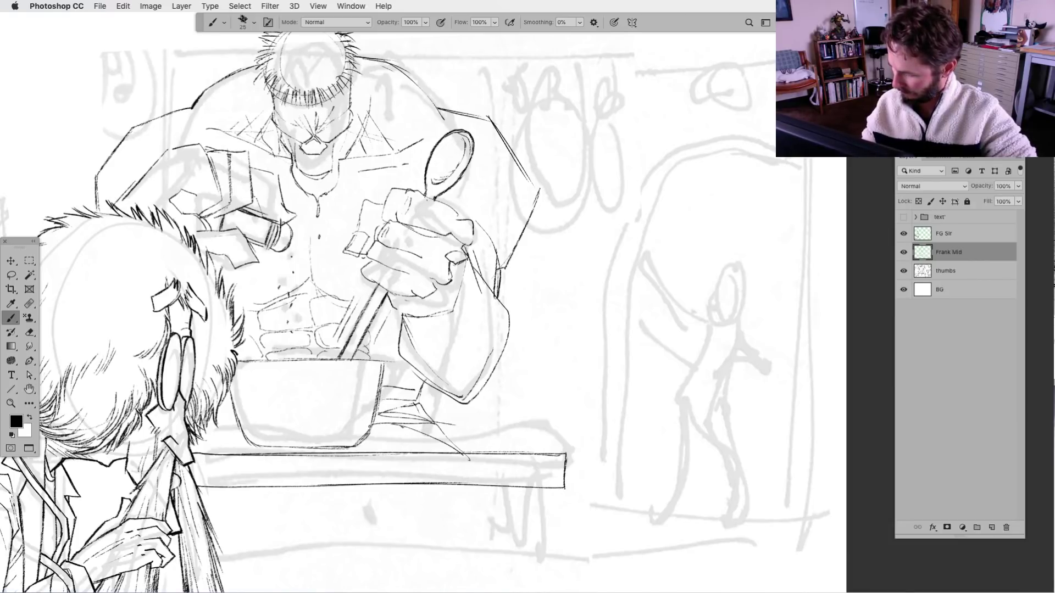
mouse_move(366, 508)
left_mouse_down()
mouse_move(539, 517)
mouse_move(476, 489)
left_mouse_up()
left_click_drag(478, 409, 642, 410)
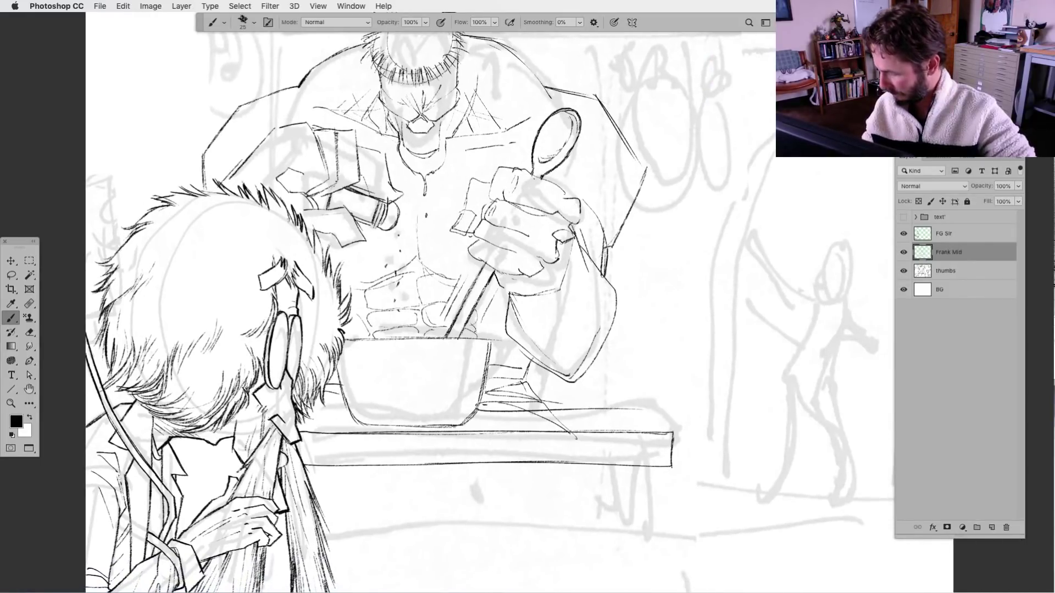
left_click_drag(476, 407, 566, 409)
left_click_drag(489, 410, 598, 410)
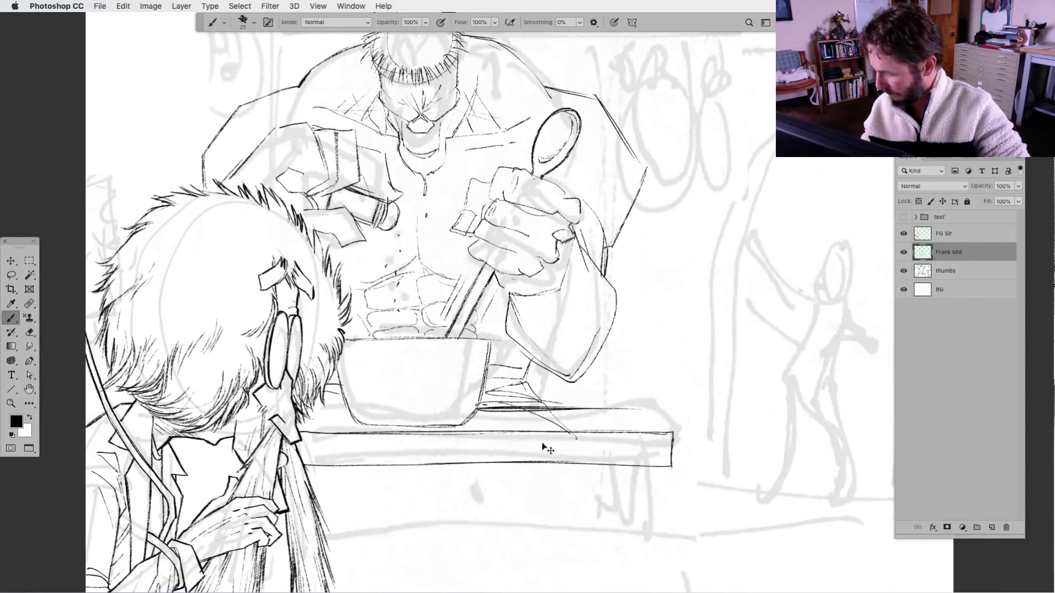
key("super+z")
key("super+z")
key("super+z")
Draw the tabletop's back edge on both sides of the bowl and slant its far end down to the front corner.
mouse_move(478, 406)
left_mouse_down()
mouse_move(630, 408)
mouse_move(675, 433)
left_mouse_up()
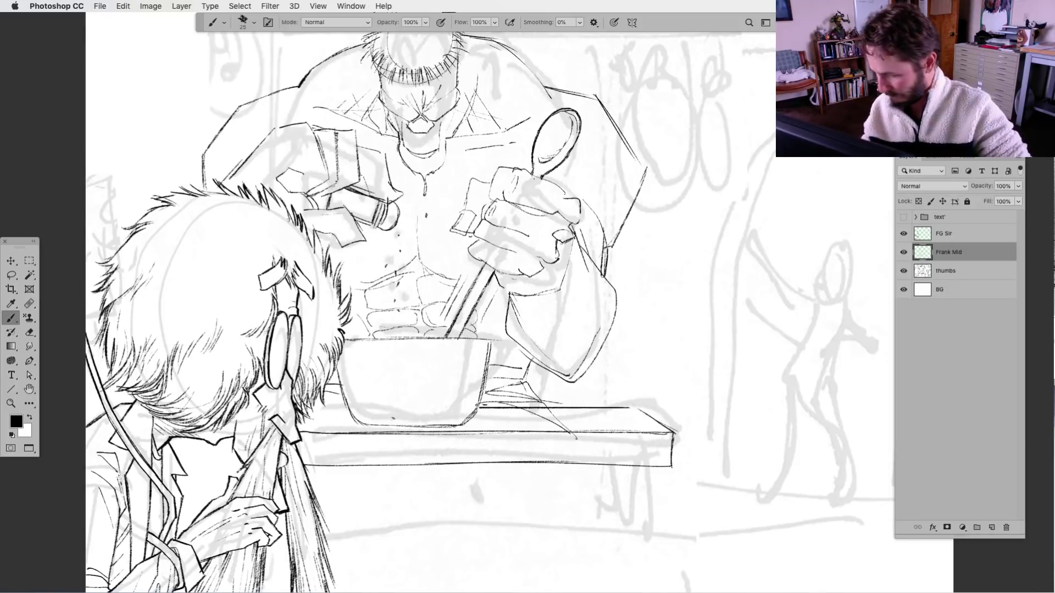
left_click_drag(308, 407, 350, 406)
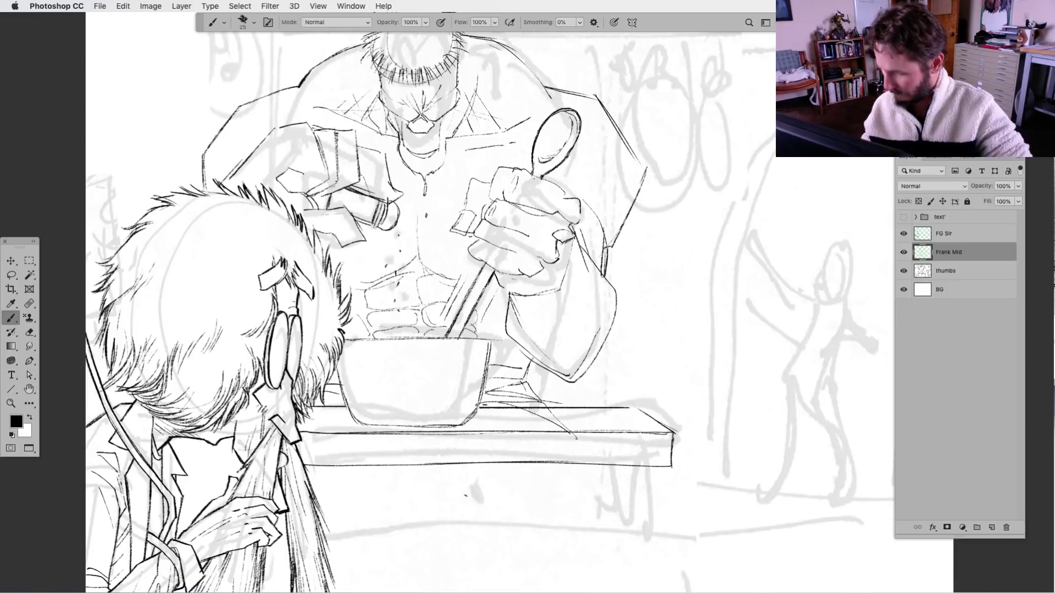
key("super+minus")
key("super+minus")
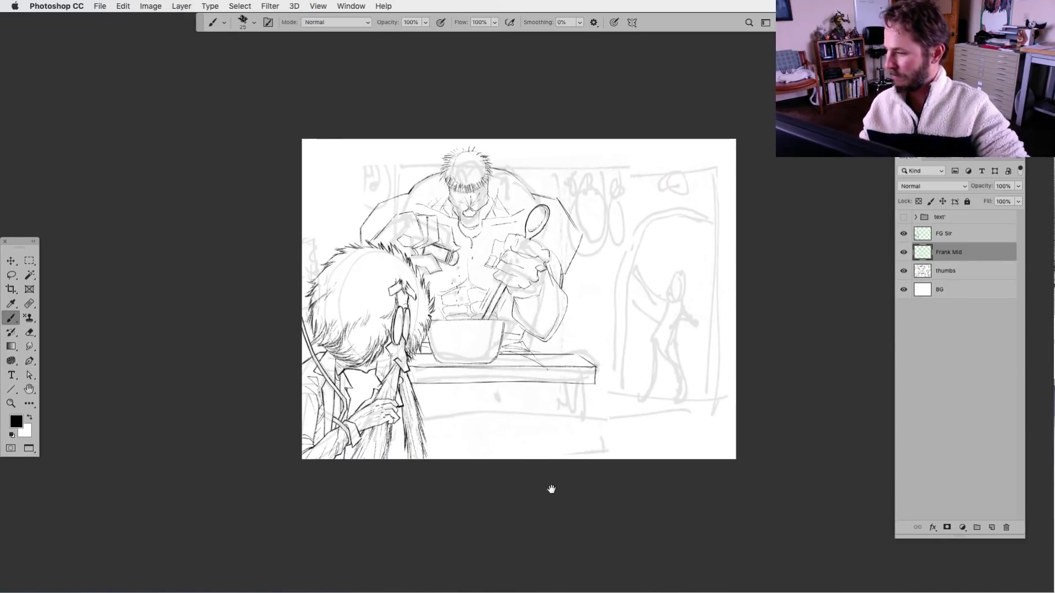
left_click_drag(551, 489, 408, 485)
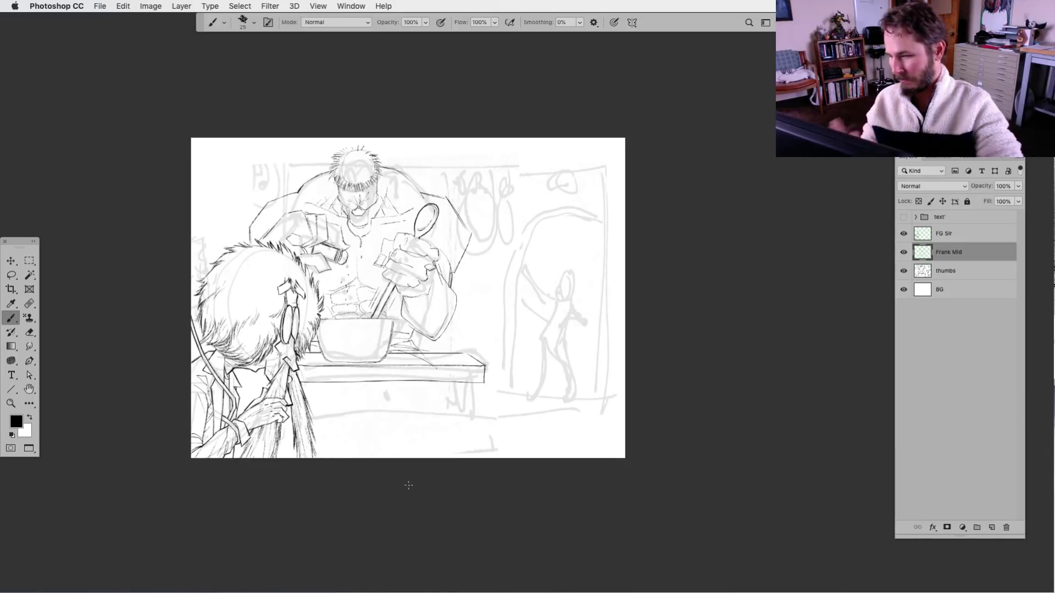
Draw the table's front panel below the tabletop with a horizontal upper edge, straight vertical sides and a doubled outer leg line.
key("super+plus")
mouse_move(421, 455)
left_mouse_down()
mouse_move(468, 372)
mouse_move(361, 346)
left_mouse_up()
left_click(502, 454, "shift")
left_click(361, 454, "shift")
left_click_drag(495, 345, 495, 454)
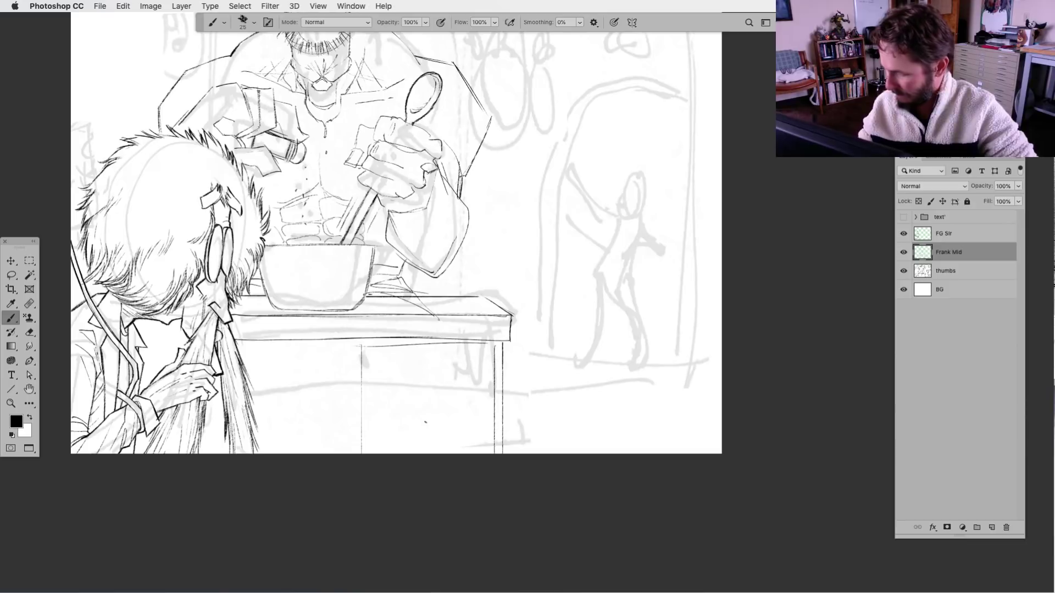
Draw the neighbouring panel's upper edge toward the foreground figure and a vertical line completing the middle table leg.
mouse_move(357, 345)
left_mouse_down()
mouse_move(358, 453)
mouse_move(288, 343)
mouse_move(237, 344)
left_mouse_up()
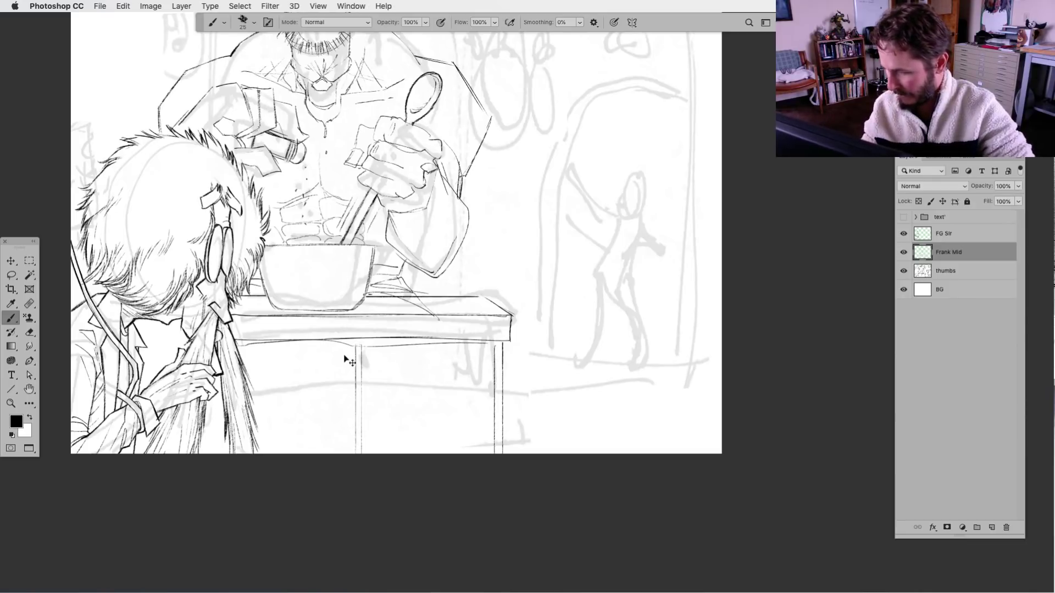
key("super+z")
left_click_drag(354, 346, 260, 346)
left_click_drag(352, 344, 352, 453)
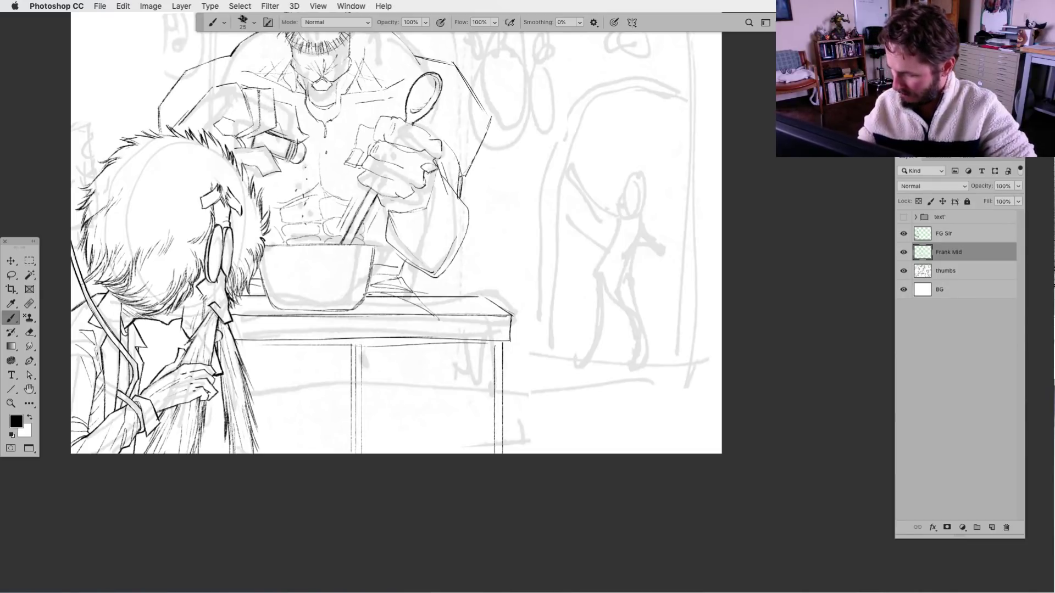
Remove the stray fold lines crossing the tabletop below the stirring forearm using a lasso selection.
mouse_move(471, 460)
left_mouse_down()
mouse_move(459, 505)
mouse_move(388, 545)
left_mouse_up()
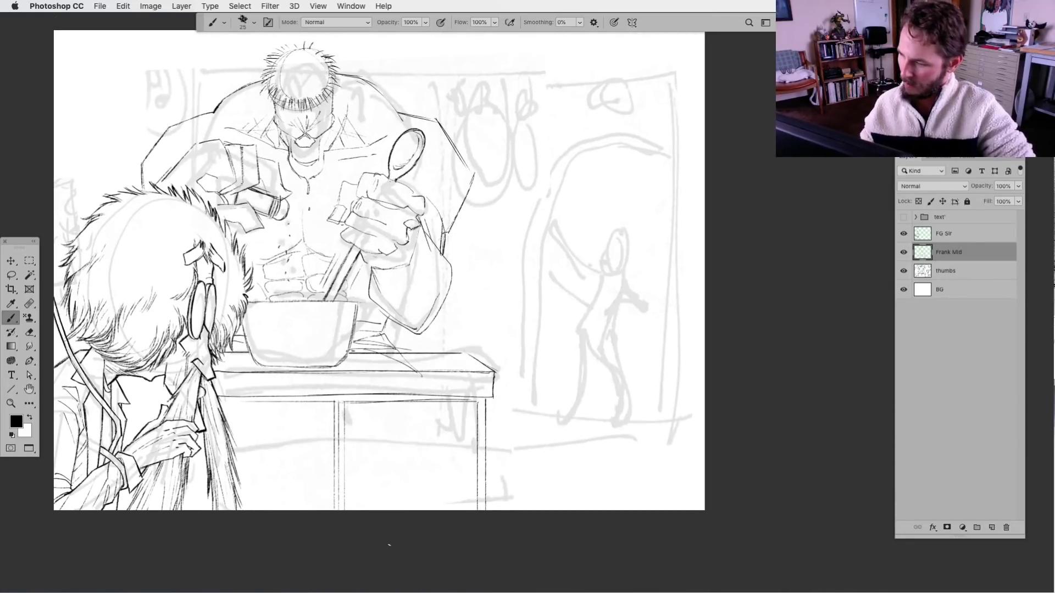
left_click(12, 275)
mouse_move(398, 364)
left_mouse_down()
mouse_move(434, 371)
mouse_move(423, 372)
mouse_move(432, 387)
left_mouse_up()
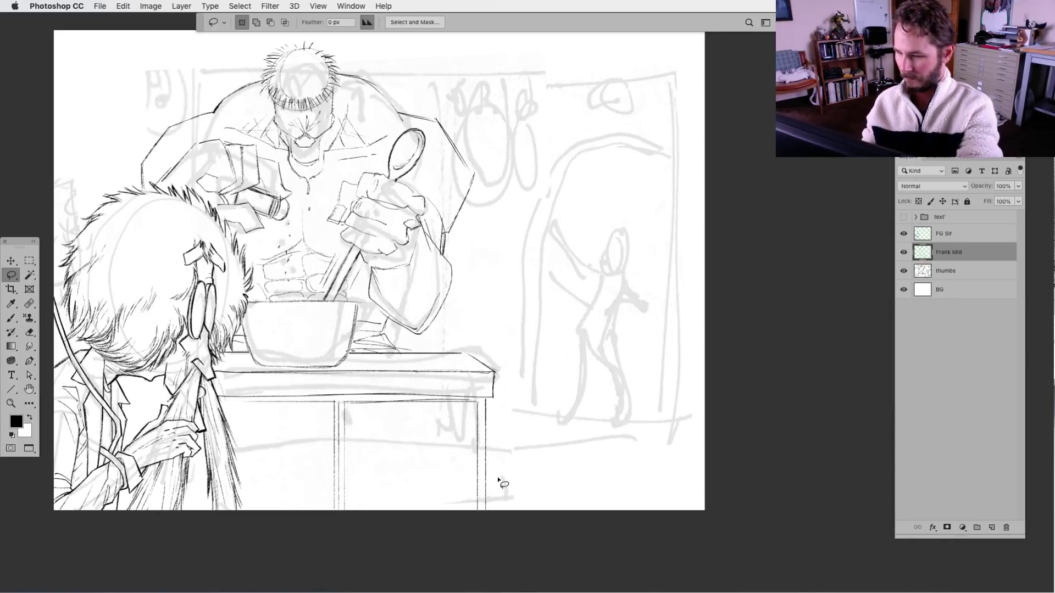
key("super+minus")
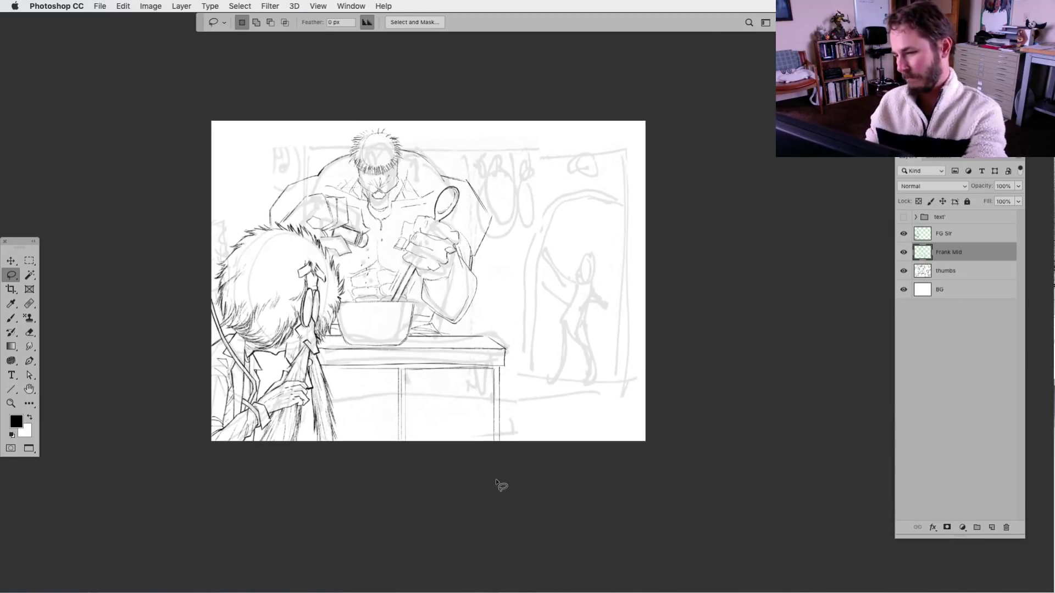
Draw two sets of horizontal divider lines across the table's front panels and check the drawing without the thumbs sketch.
key("super+plus")
key("b")
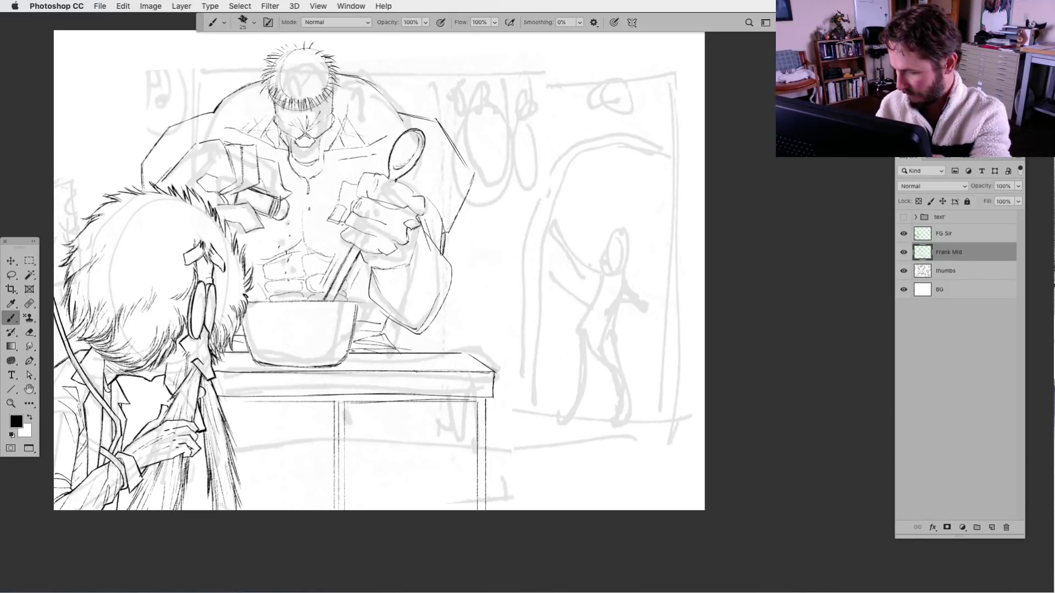
key("super+minus")
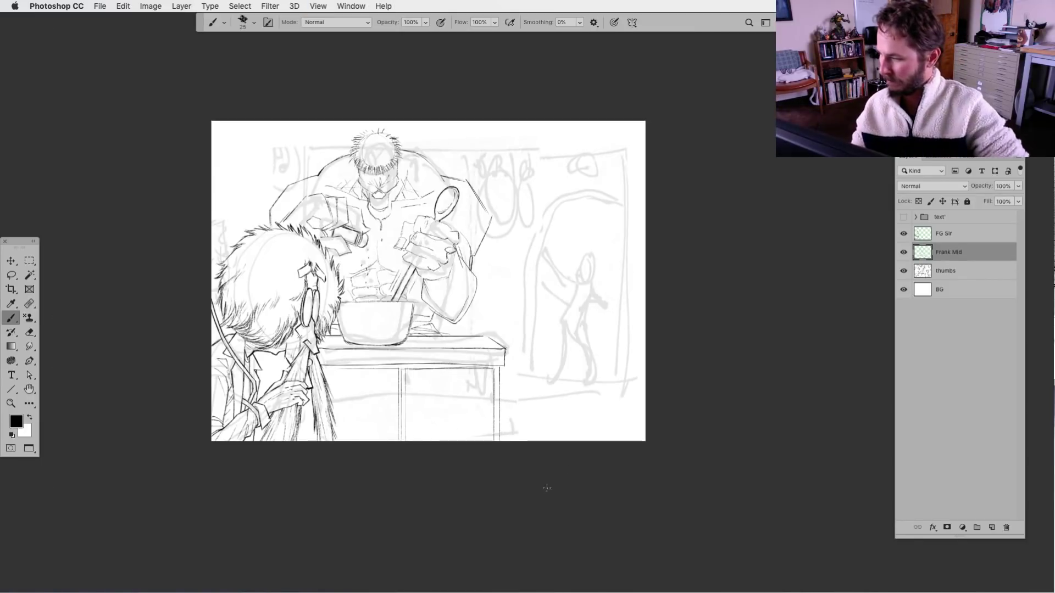
scroll(547, 488, "up", 2)
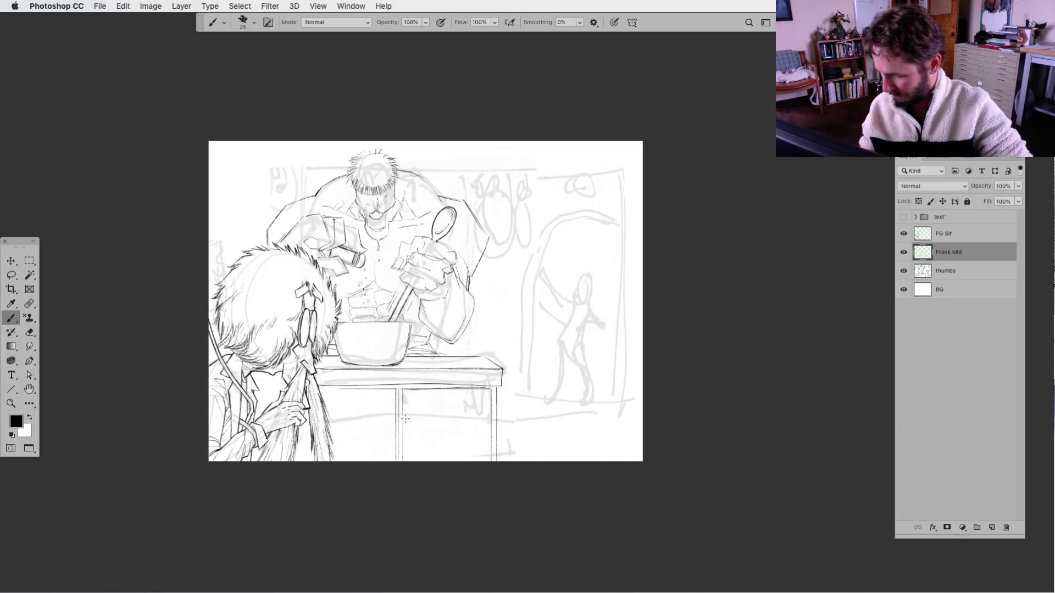
left_click_drag(483, 418, 352, 419)
left_click_drag(486, 424, 349, 422)
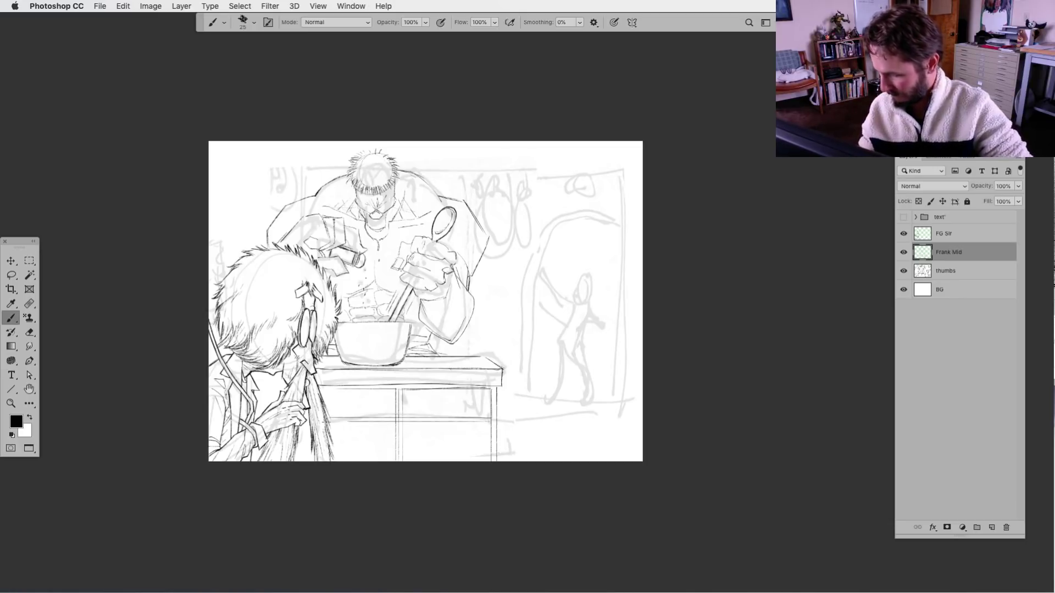
mouse_move(489, 446)
left_mouse_down()
mouse_move(324, 448)
mouse_move(346, 450)
left_mouse_up()
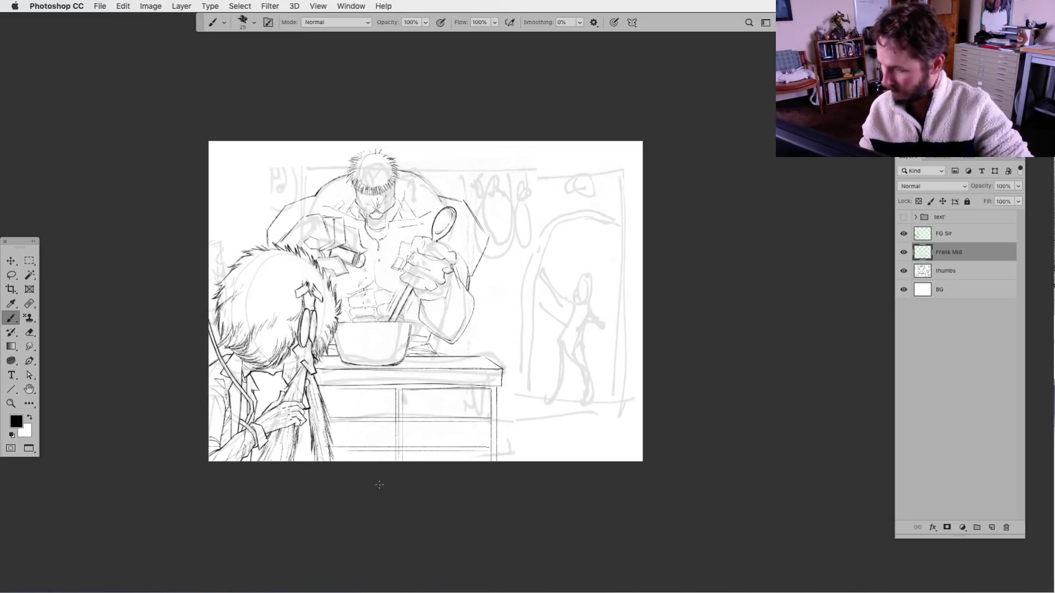
scroll(468, 511, "up", 1)
left_click_drag(468, 511, 464, 518)
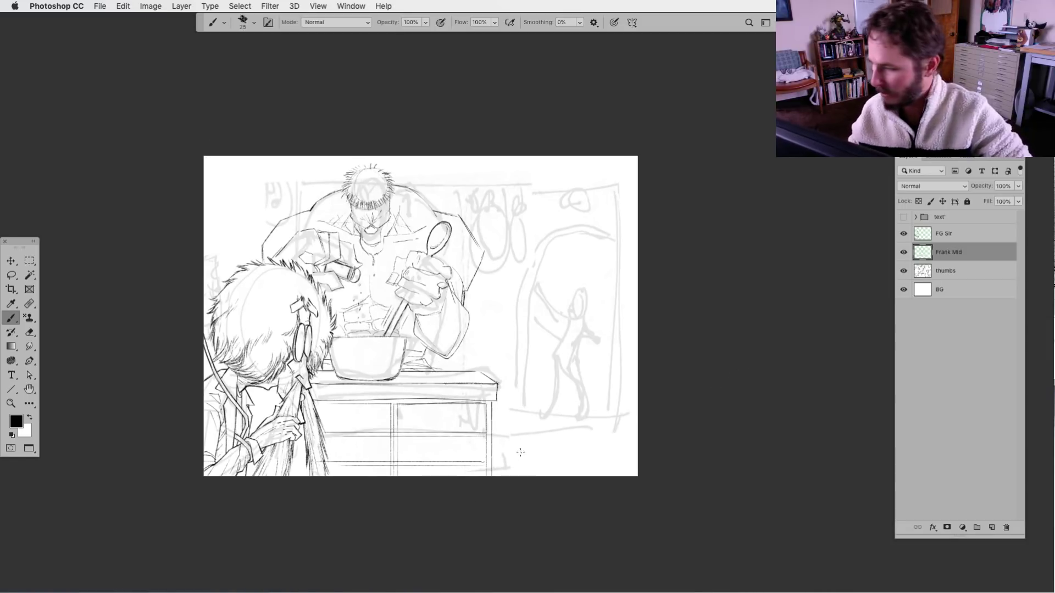
left_click_drag(520, 452, 525, 443)
left_click(903, 271)
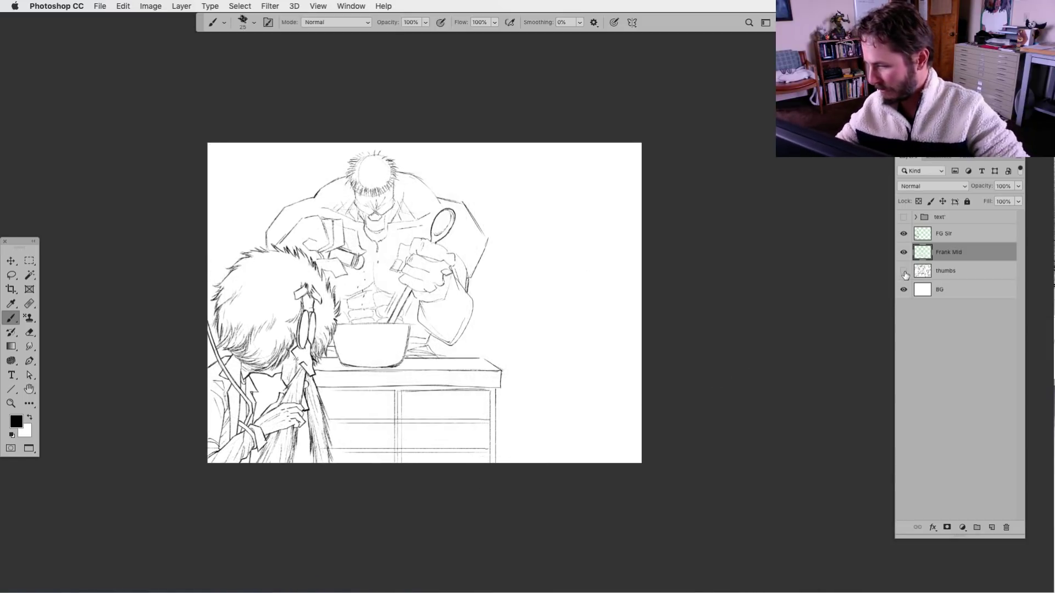
left_click(904, 271)
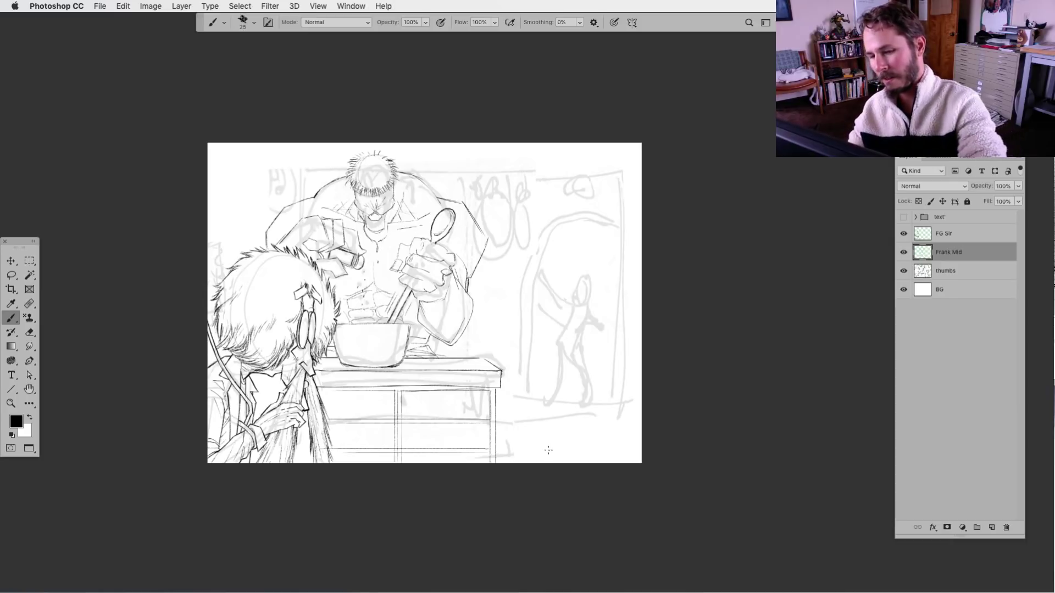
Complete the tabletop's lower front edge with a straight line running toward the far corner.
key("super+equal")
left_click_drag(480, 477, 525, 460)
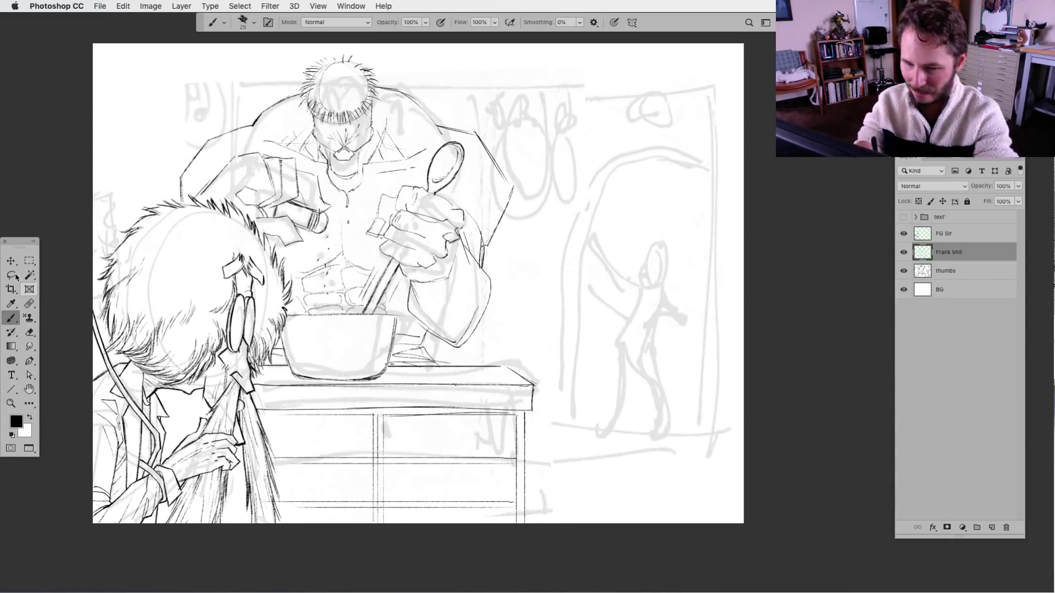
left_click(16, 276)
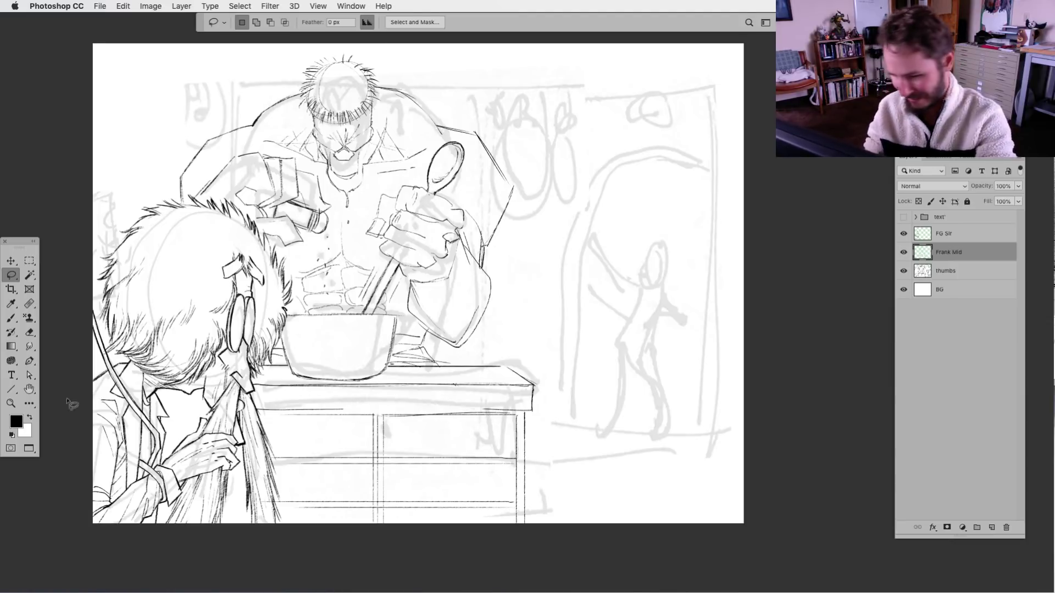
left_click(15, 320)
left_click_drag(340, 410, 509, 410)
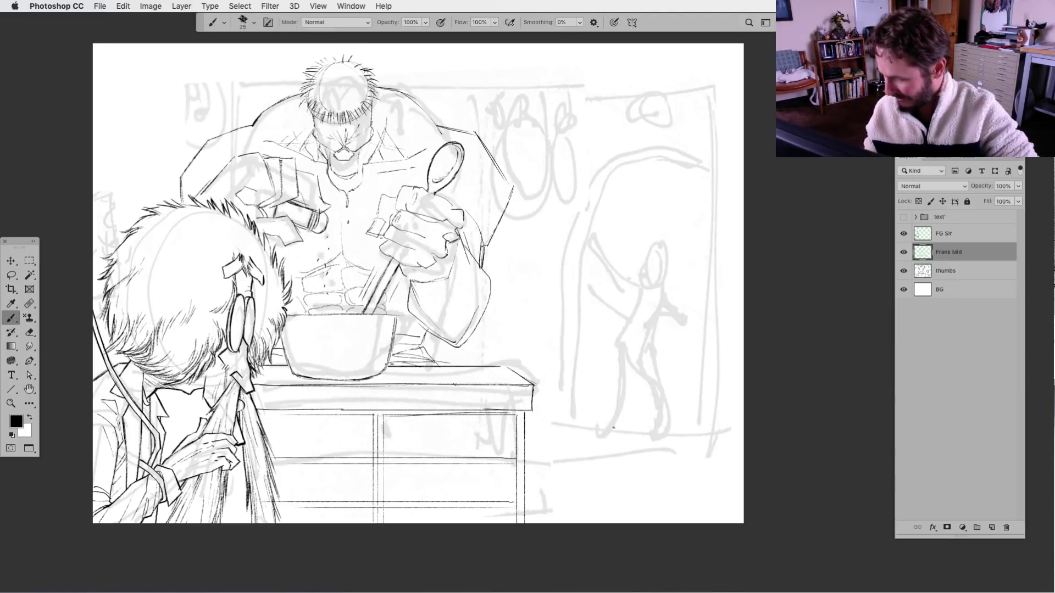
Draw a large oval pan with a doubled rim beside the midground figure's shoulder, hanging from a thin vertical handle.
left_click_drag(542, 483, 482, 548)
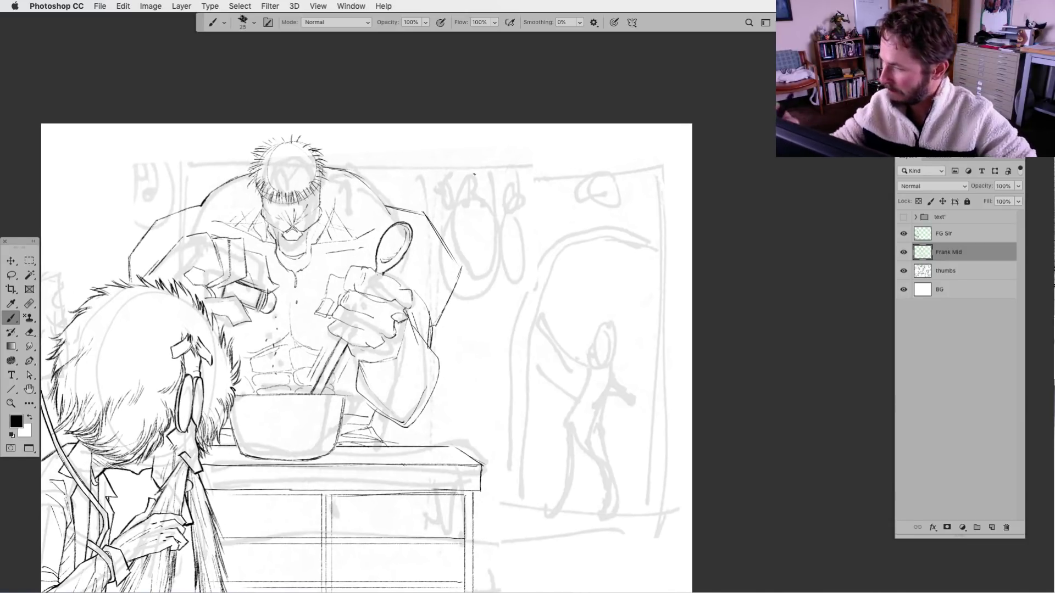
key("ctrl+z")
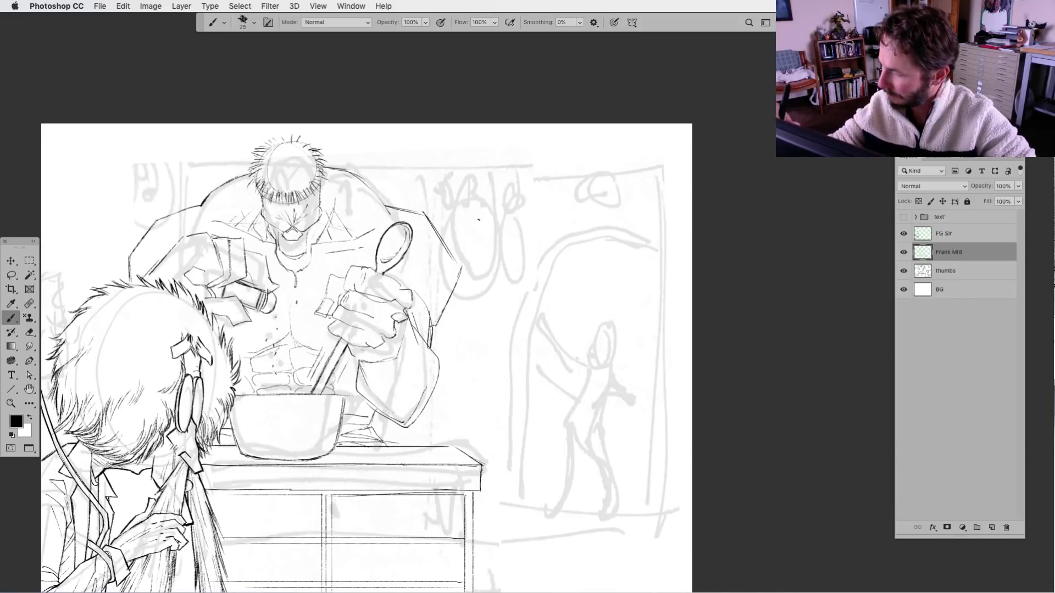
mouse_move(461, 202)
left_mouse_down()
mouse_move(486, 204)
mouse_move(499, 251)
mouse_move(486, 287)
mouse_move(463, 297)
left_mouse_up()
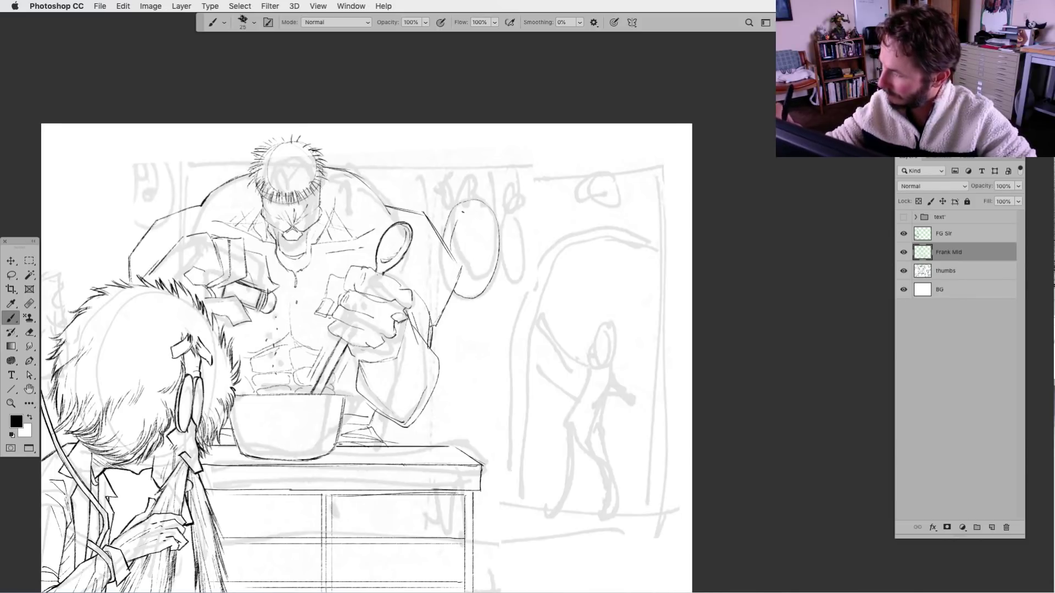
mouse_move(502, 243)
left_mouse_down()
mouse_move(487, 292)
mouse_move(457, 277)
left_mouse_up()
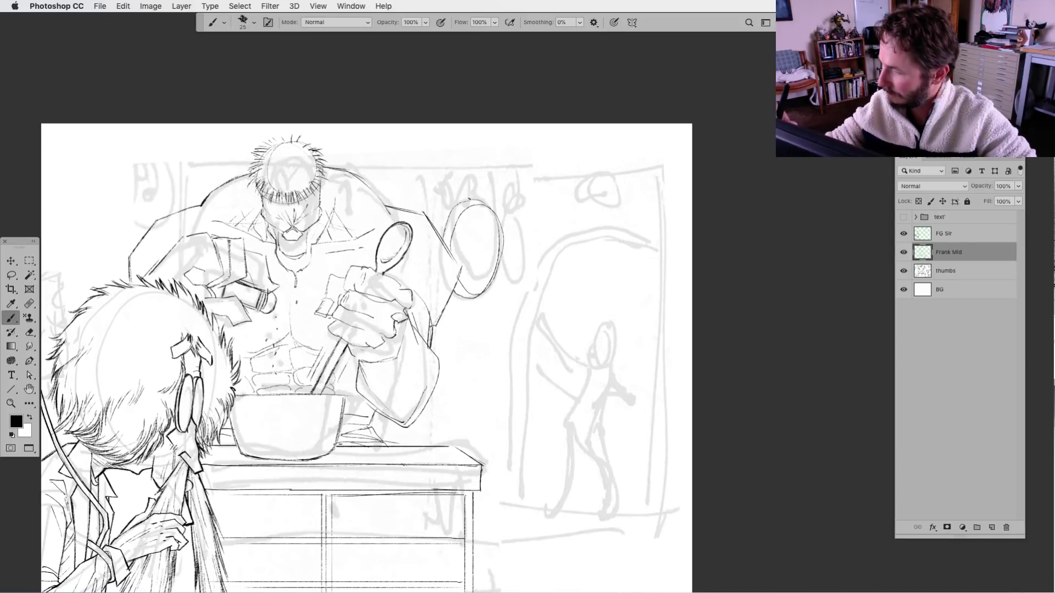
left_click_drag(473, 138, 471, 193)
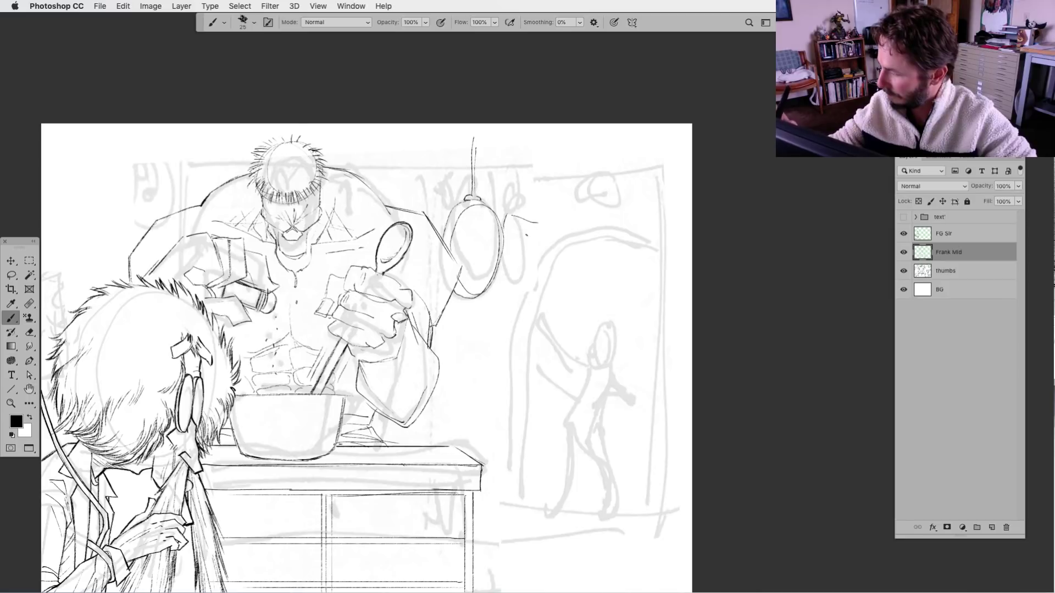
Draw a small pot tilted on its side next to the large pan, with vertical hanging lines above them.
left_click_drag(533, 224, 527, 267)
left_click_drag(535, 221, 522, 271)
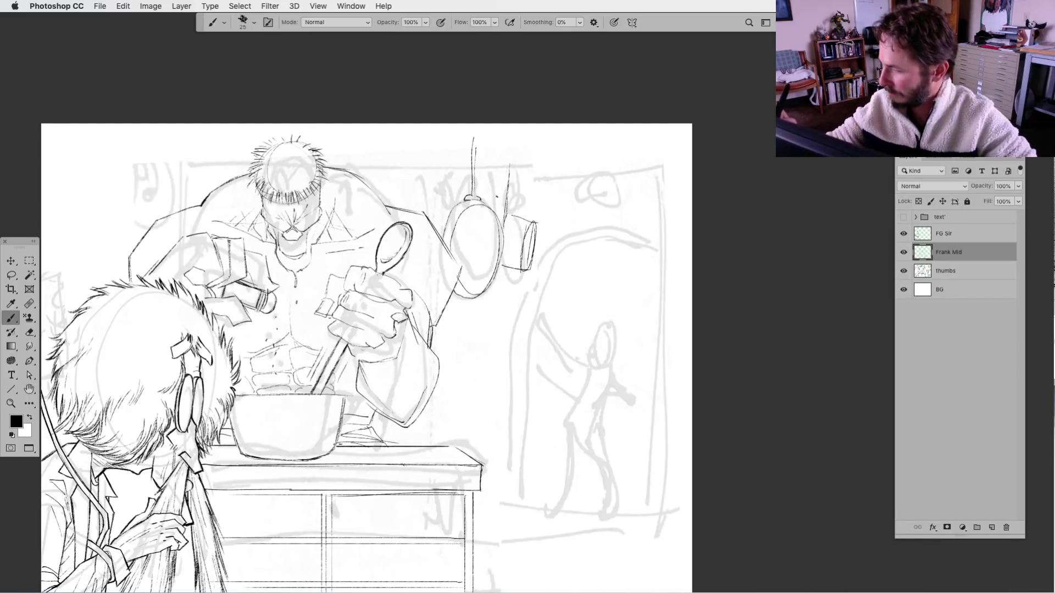
left_click_drag(488, 157, 487, 198)
left_click_drag(491, 158, 494, 209)
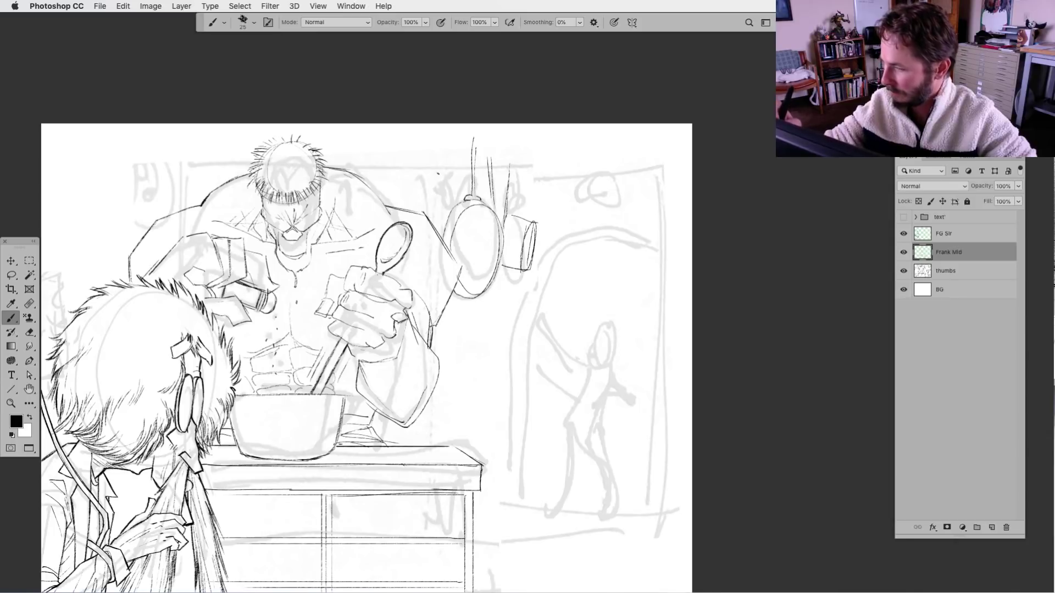
Draw smaller pans hanging between the large pan and the shoulder, plus two round pans at the canvas's upper edge.
left_click_drag(440, 146, 433, 218)
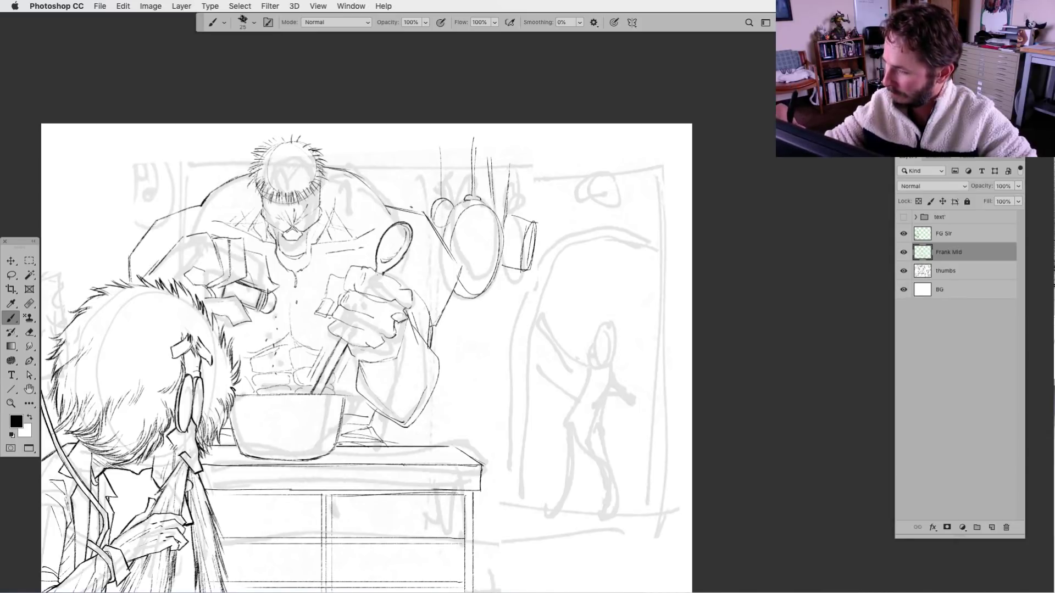
mouse_move(411, 211)
left_mouse_down()
mouse_move(439, 199)
mouse_move(439, 135)
mouse_move(443, 191)
mouse_move(431, 176)
left_mouse_up()
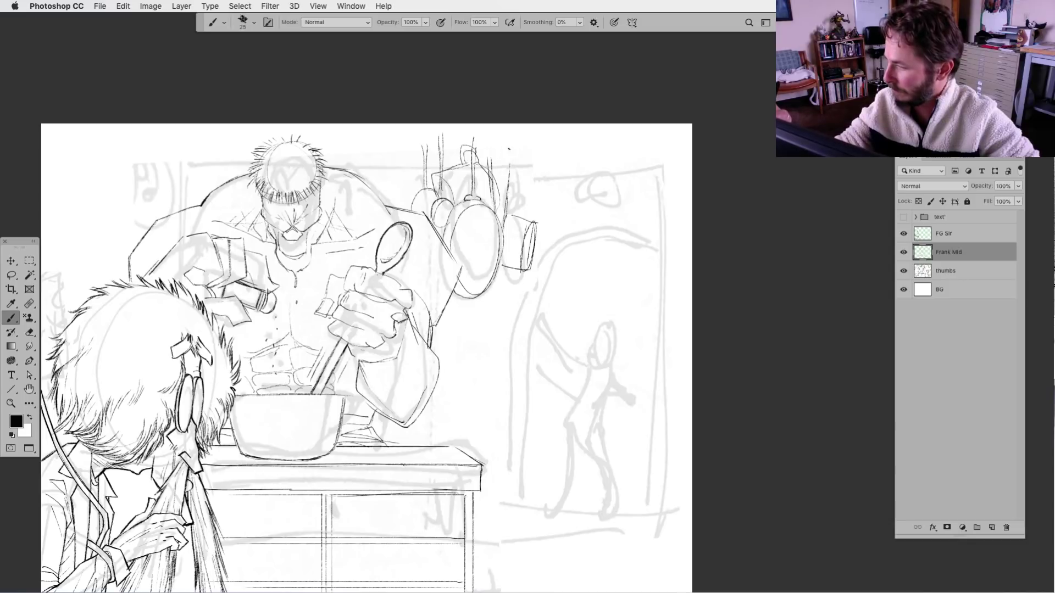
mouse_move(504, 179)
left_mouse_down()
mouse_move(525, 148)
mouse_move(499, 175)
mouse_move(495, 138)
mouse_move(389, 128)
mouse_move(435, 132)
left_mouse_up()
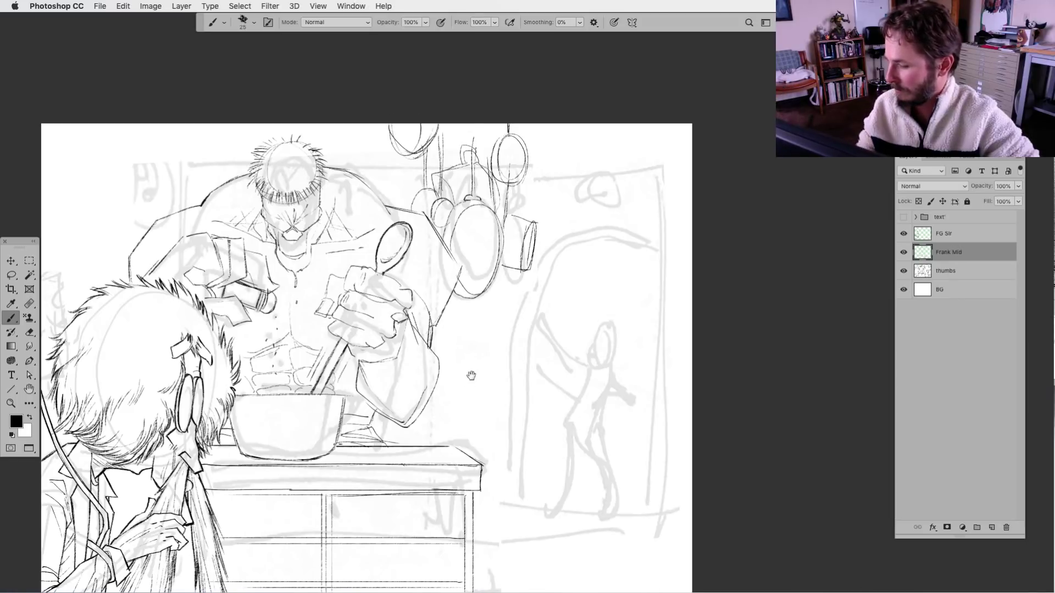
Draw the horizontal rack bars between the two upper pans and add small stacked shapes above the tilted pot.
left_click_drag(471, 376, 457, 398)
left_click_drag(427, 157, 482, 160)
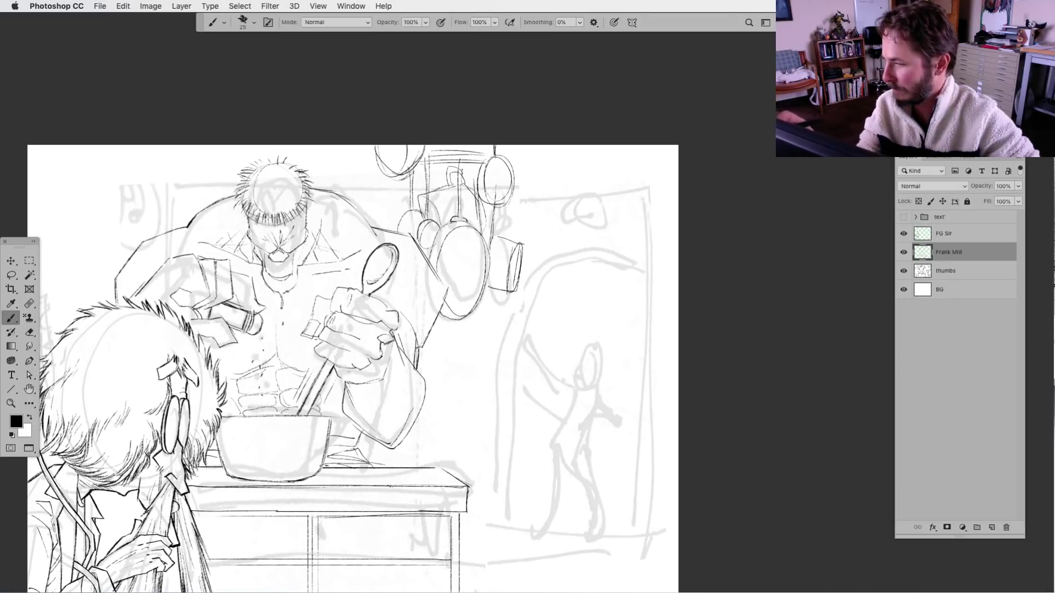
left_click_drag(475, 426, 536, 462)
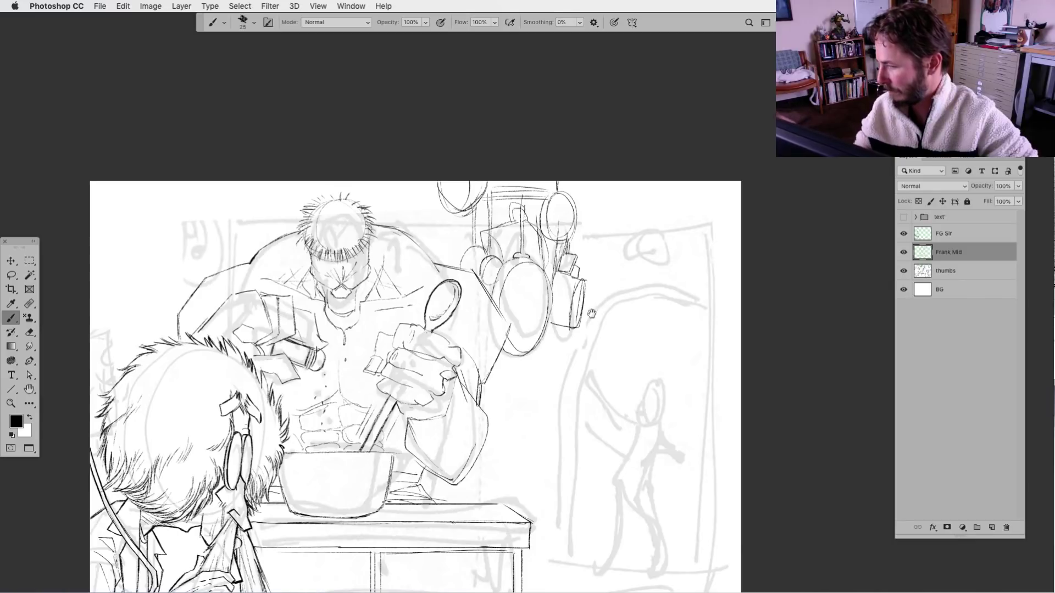
Draw the tall archway around the sketched background figure, with curved top, vertical sides and a short floor line toward the table.
left_click_drag(542, 358, 499, 362)
left_click_drag(502, 503, 493, 400)
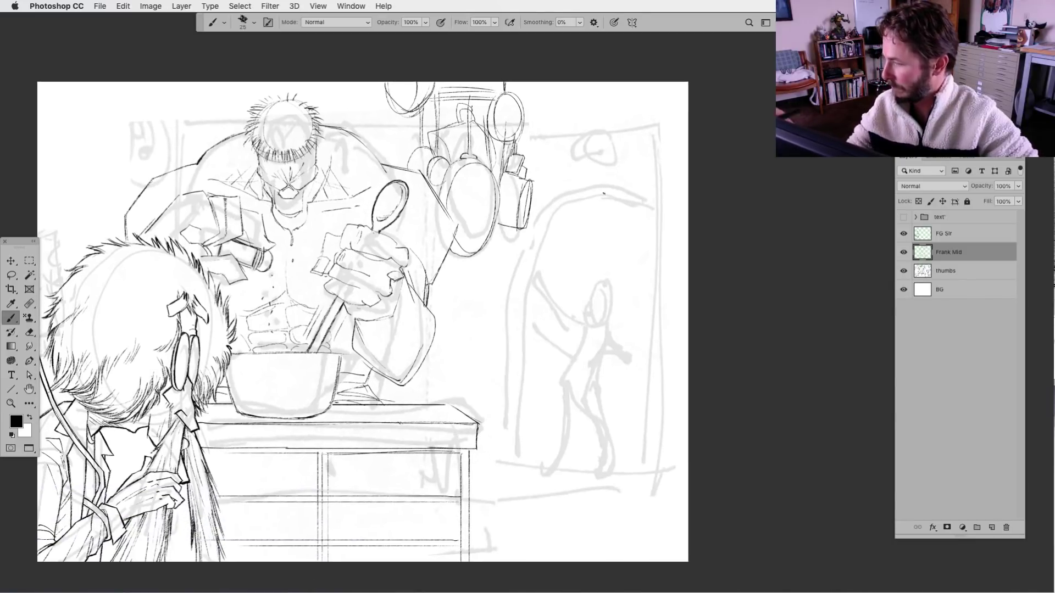
mouse_move(566, 199)
left_mouse_down()
mouse_move(525, 293)
mouse_move(549, 215)
mouse_move(516, 363)
mouse_move(517, 470)
left_mouse_up()
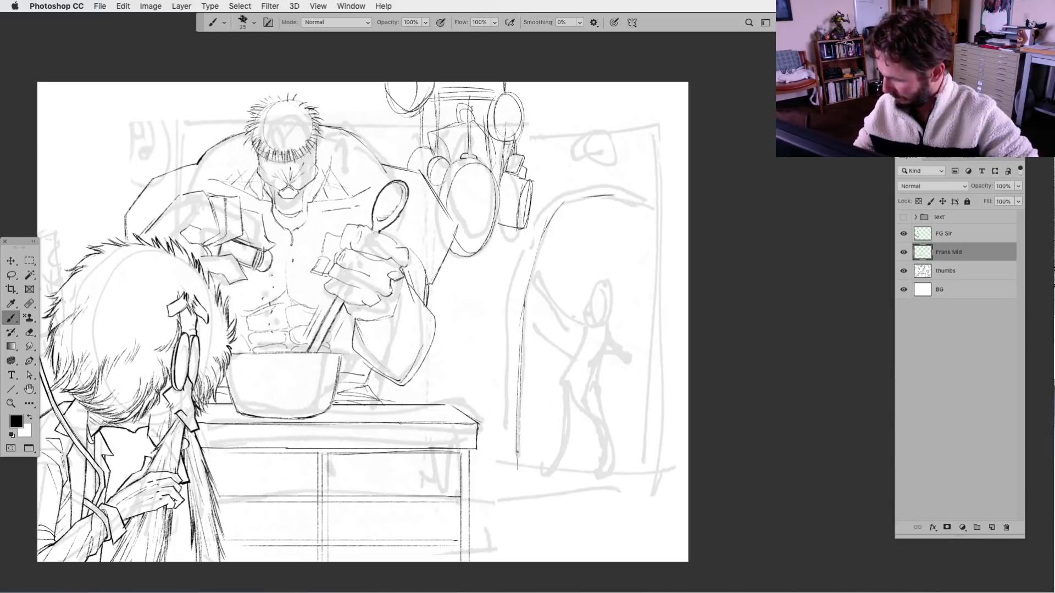
left_click_drag(526, 519, 543, 476)
mouse_move(486, 455)
left_mouse_down()
mouse_move(536, 451)
mouse_move(556, 491)
left_mouse_up()
mouse_move(614, 165)
left_mouse_down()
mouse_move(670, 193)
mouse_move(685, 308)
left_mouse_up()
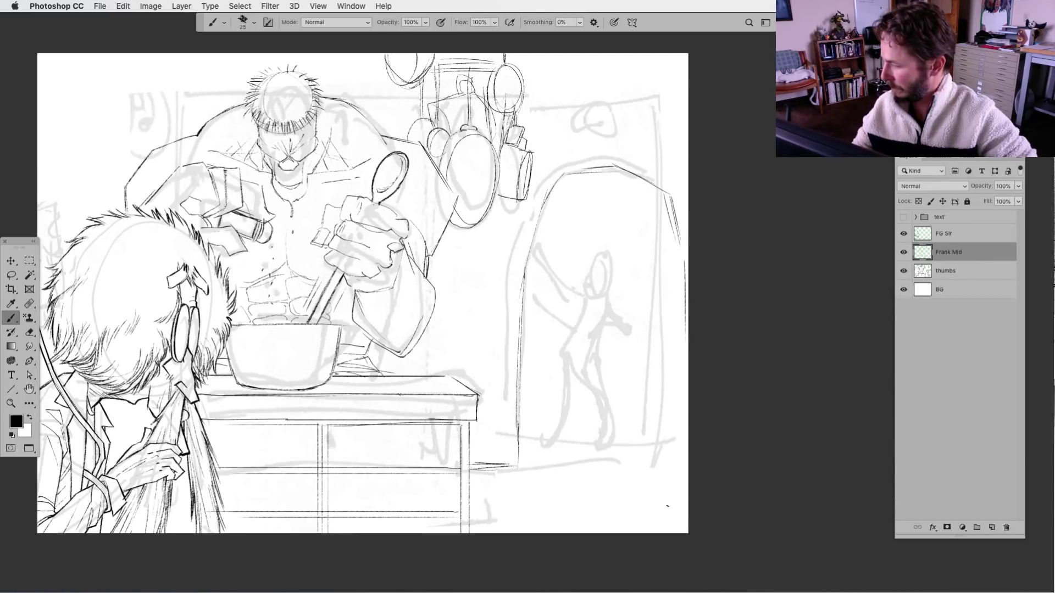
left_click_drag(659, 480, 657, 513)
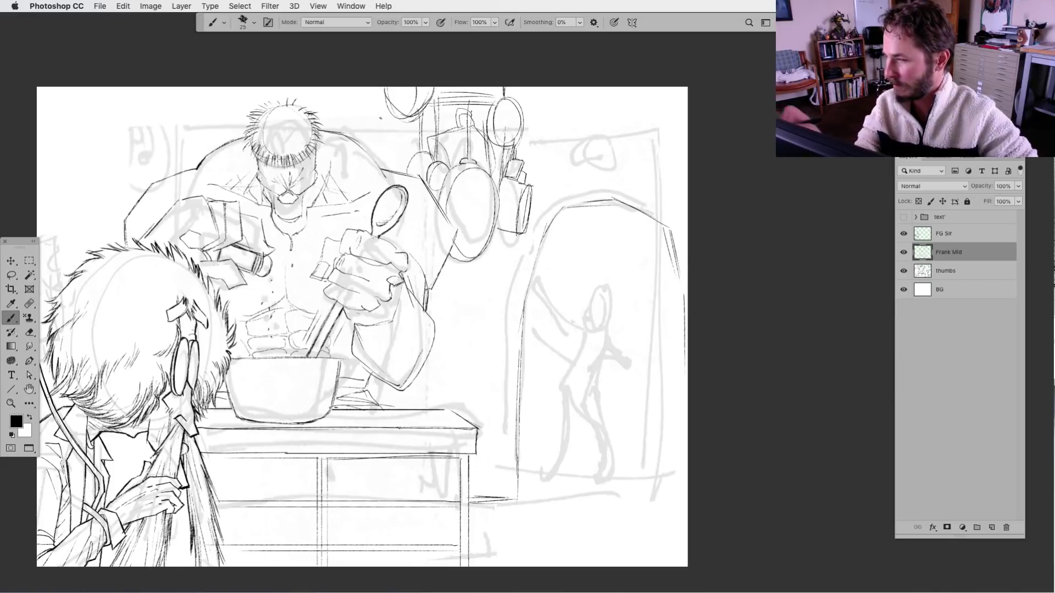
left_click_drag(638, 436, 633, 429)
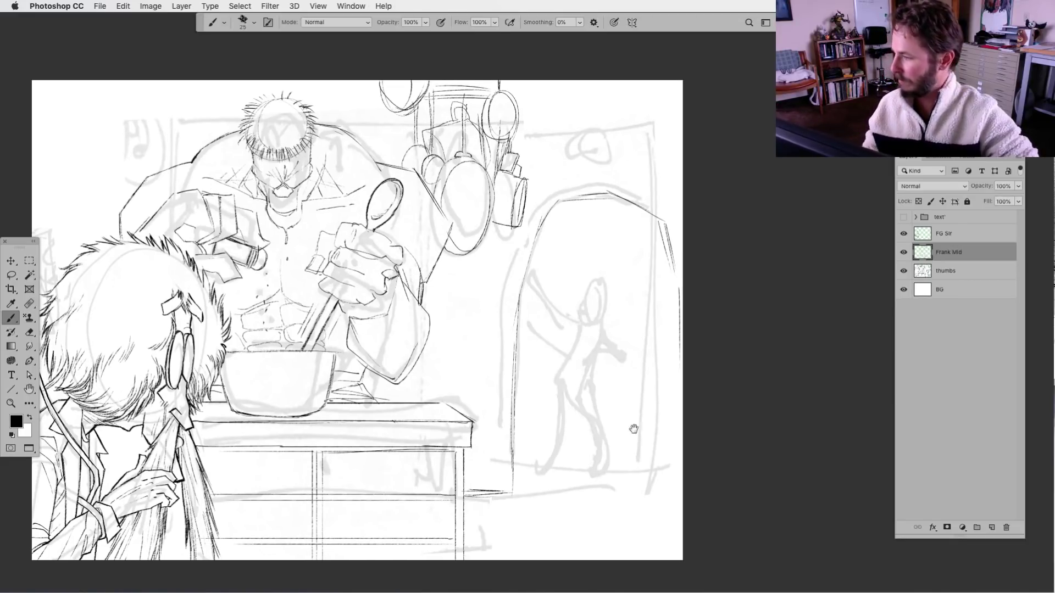
Compare the drawing with and without the thumbs layer and leave that layer hidden.
left_click(904, 271)
key("super+minus")
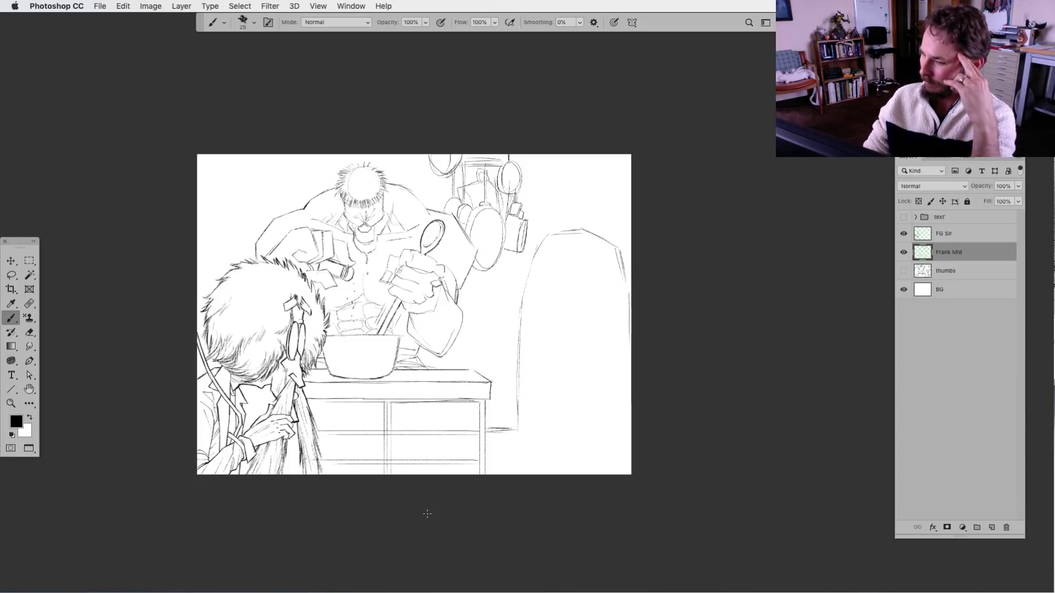
left_click(903, 270)
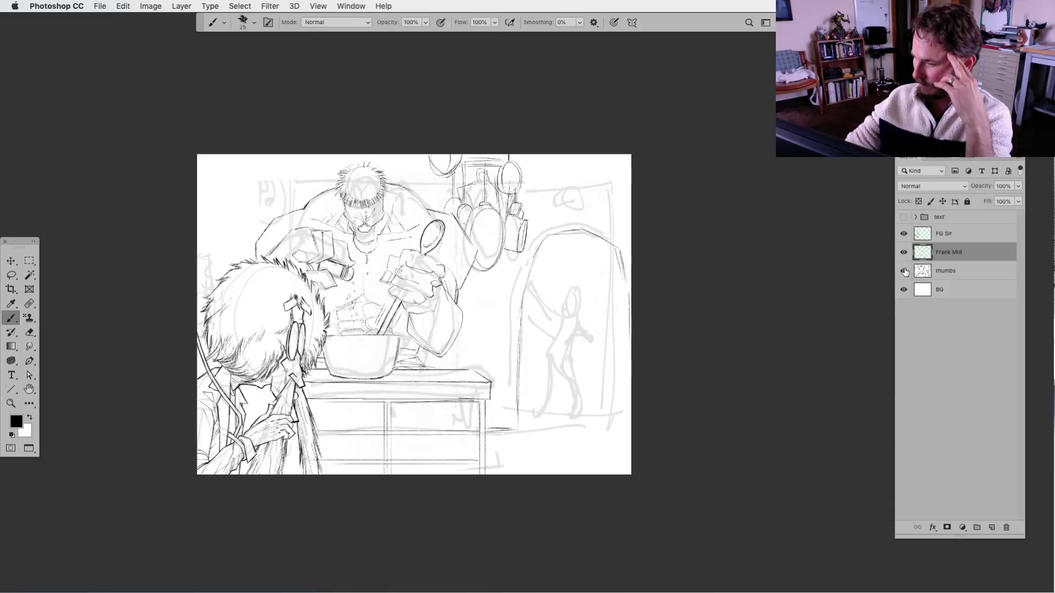
left_click(904, 270)
Select the table below the bowl on the "Frank Mid" layer with a freehand Lasso outline.
scroll(489, 497, "up", 5)
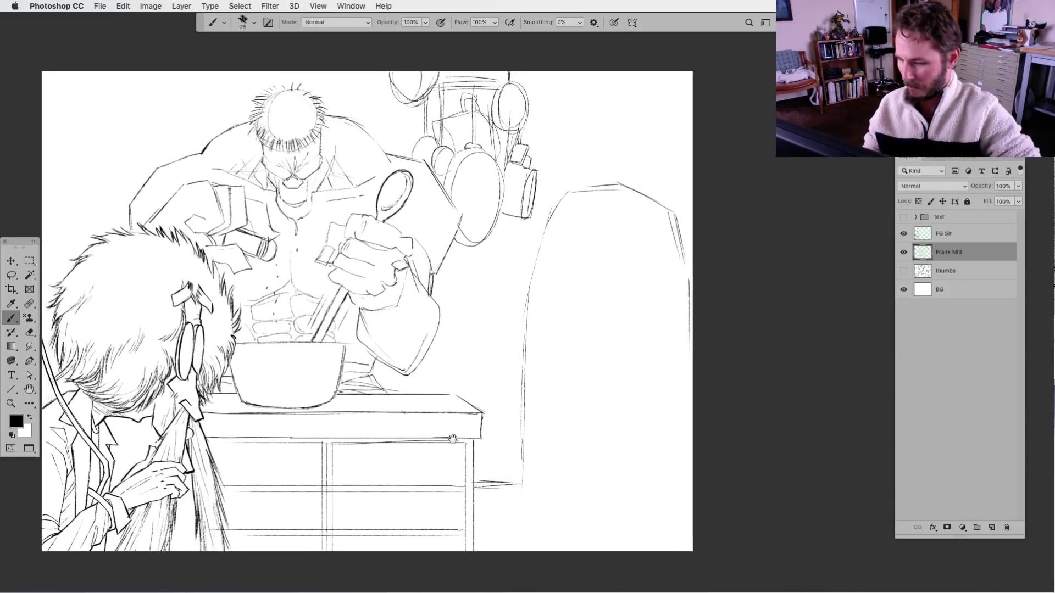
left_click(11, 276)
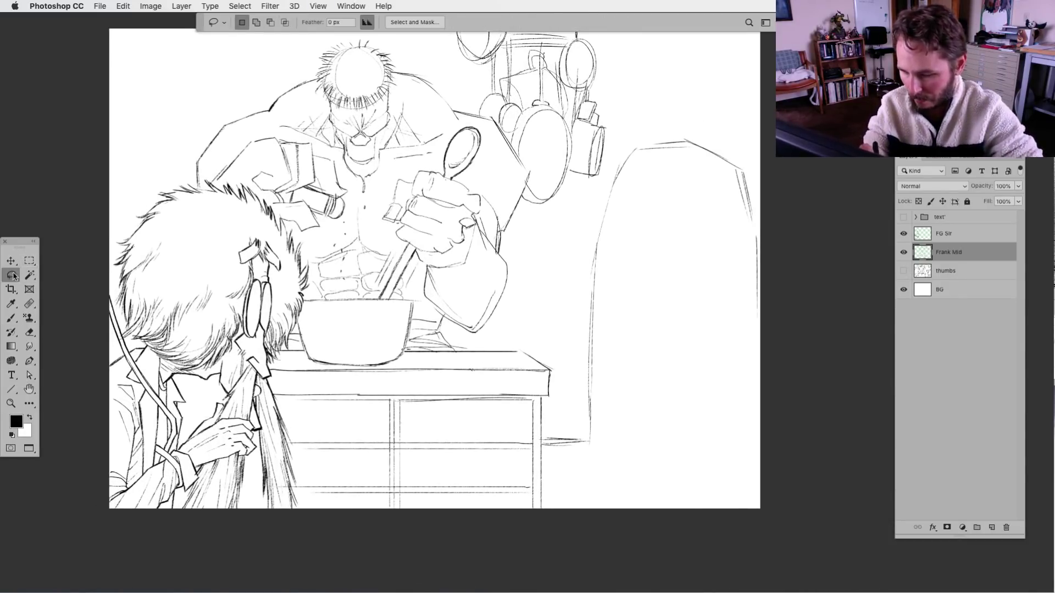
mouse_move(307, 358)
left_mouse_down()
mouse_move(233, 530)
mouse_move(493, 576)
mouse_move(567, 428)
mouse_move(550, 357)
mouse_move(492, 345)
mouse_move(370, 368)
mouse_move(310, 362)
left_mouse_up()
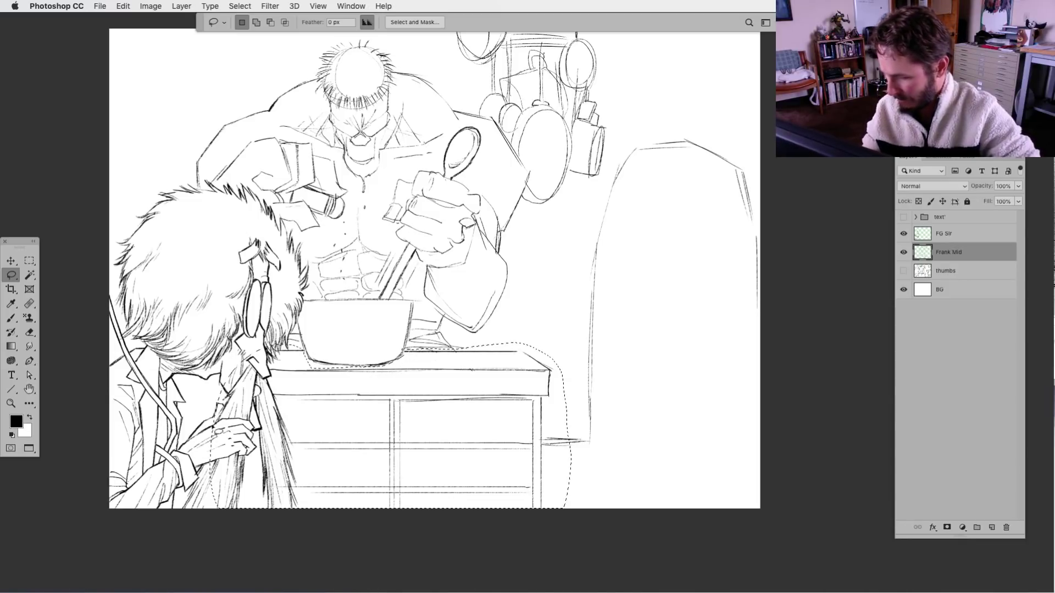
key("ctrl+t")
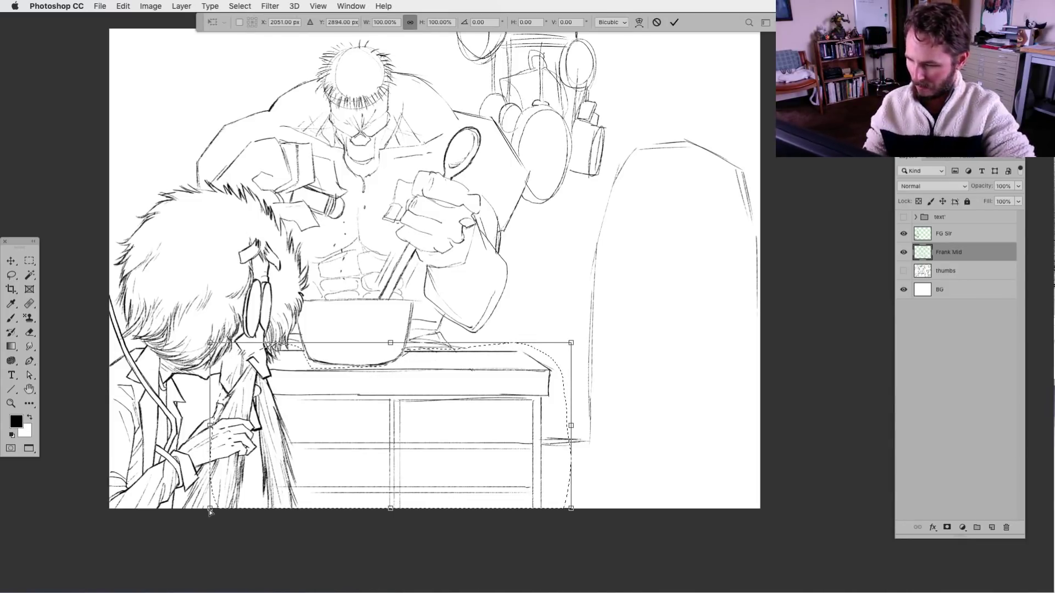
left_click_drag(209, 508, 210, 549)
left_click_drag(452, 479, 432, 480)
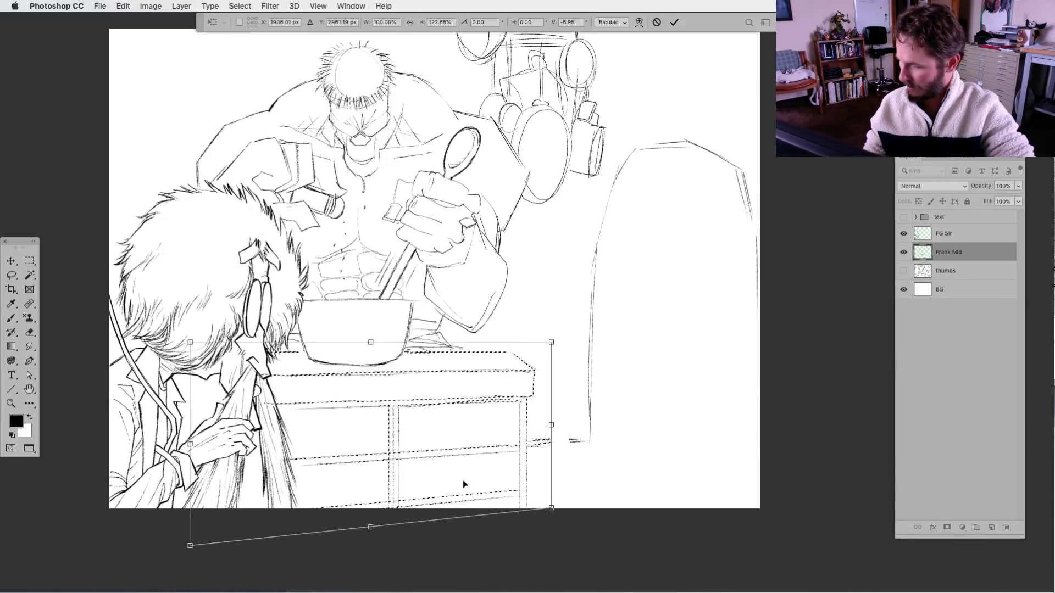
left_click_drag(552, 342, 545, 336)
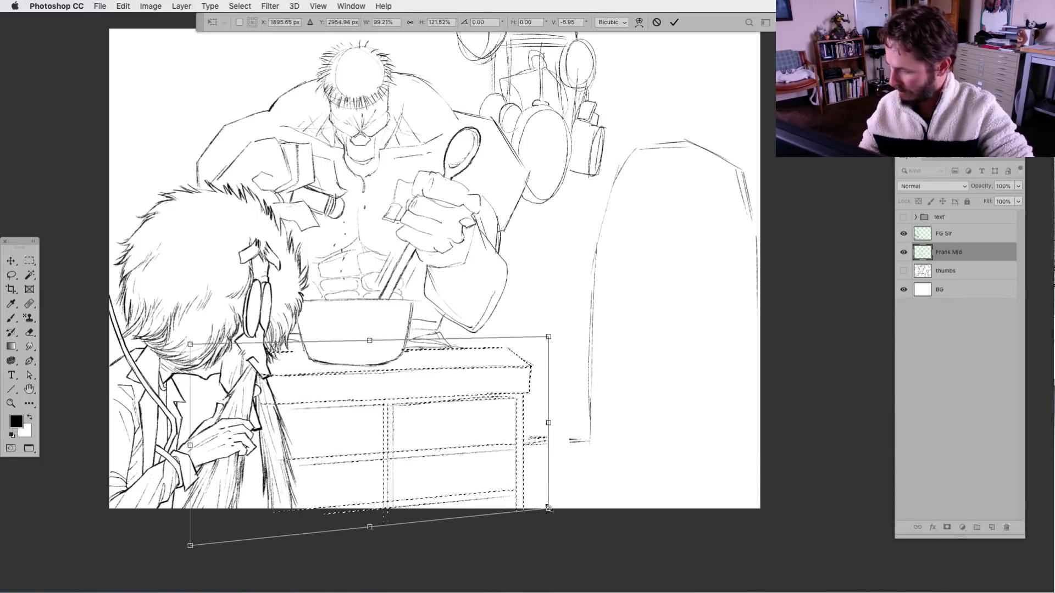
left_click_drag(549, 509, 553, 527)
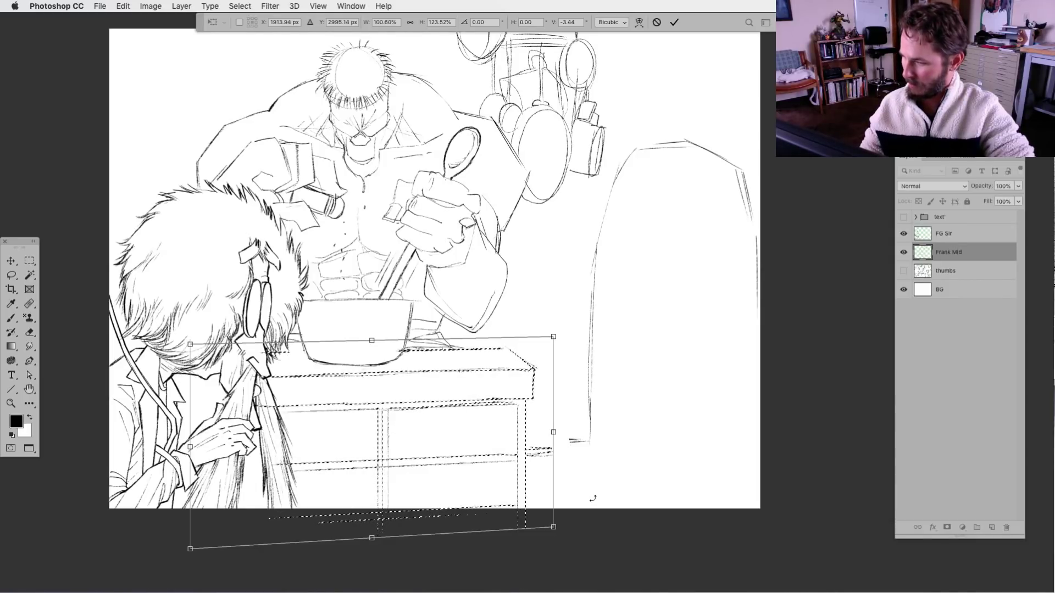
key("Return")
key("l")
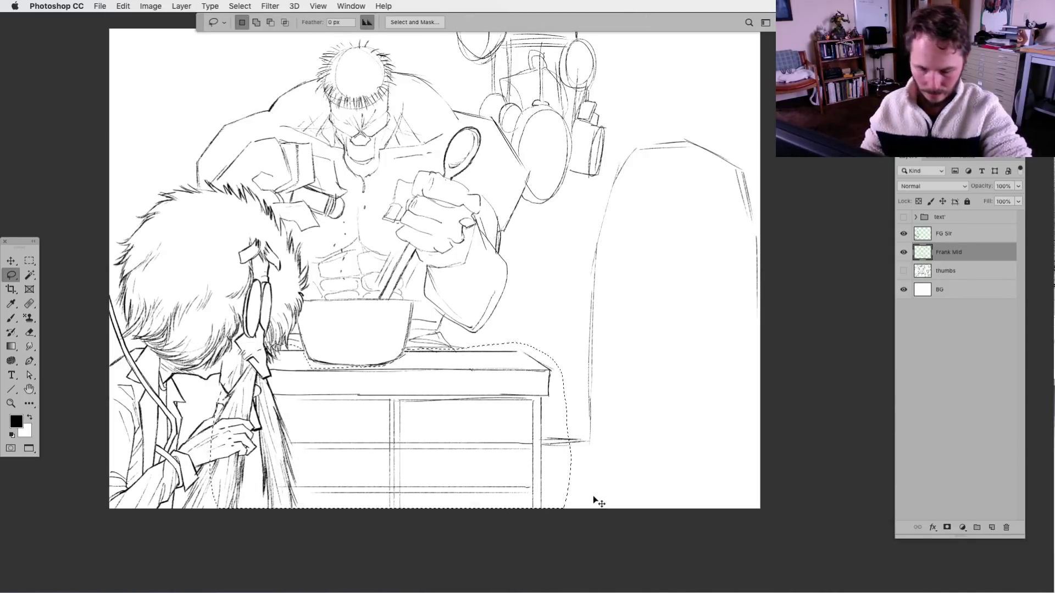
key("ctrl+t")
left_click_drag(571, 513, 571, 557)
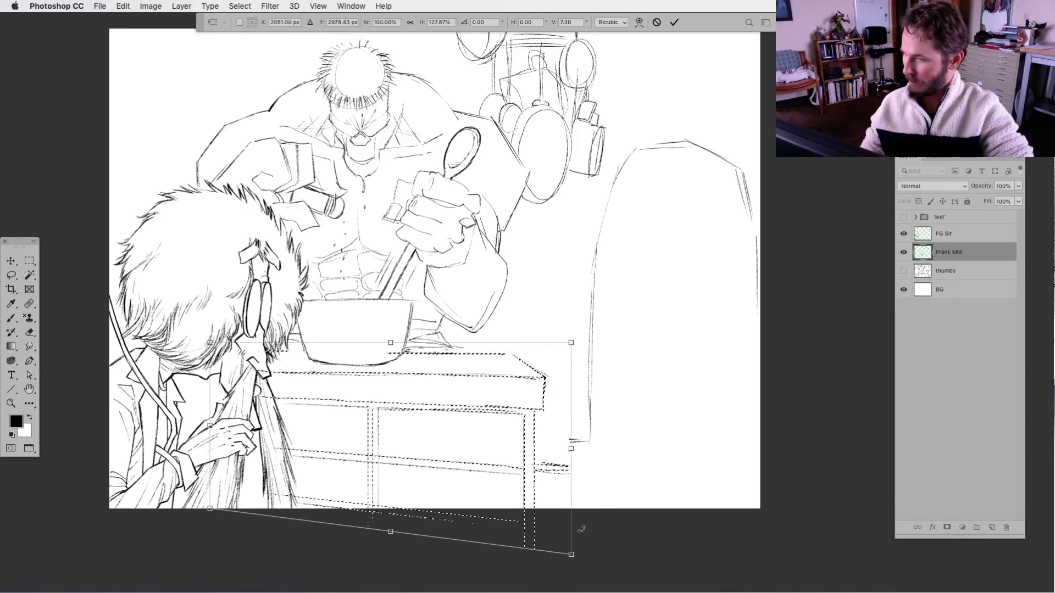
key("super+z")
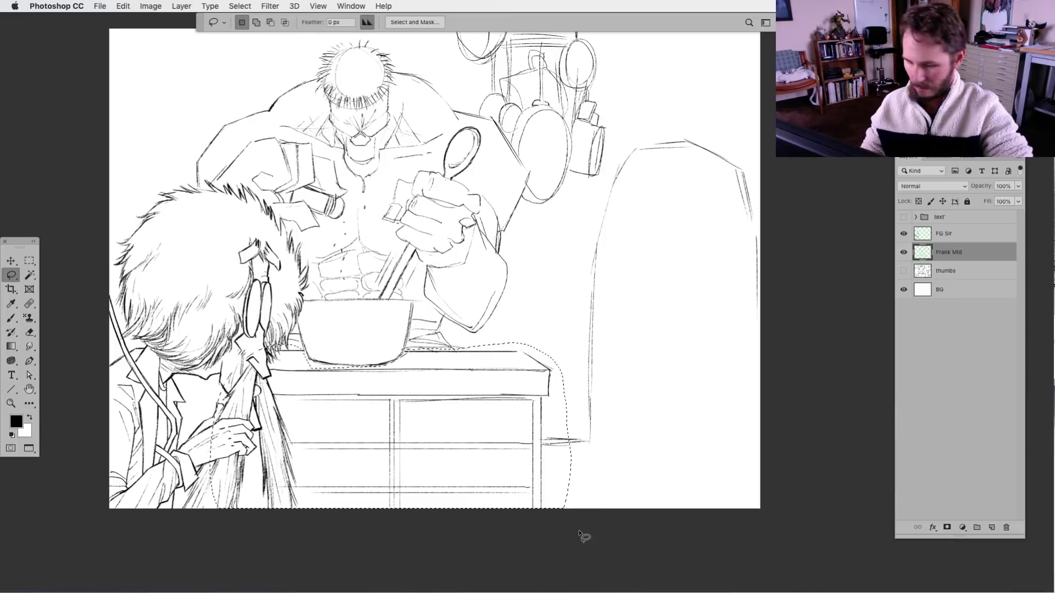
Distort the selected table by pulling its lower-left corner downward, shift it slightly left, apply the transform and deselect.
left_click_drag(209, 508, 209, 551)
key("Escape")
mouse_move(423, 483)
left_mouse_down()
mouse_move(403, 485)
mouse_move(421, 497)
left_mouse_up()
left_click(426, 497)
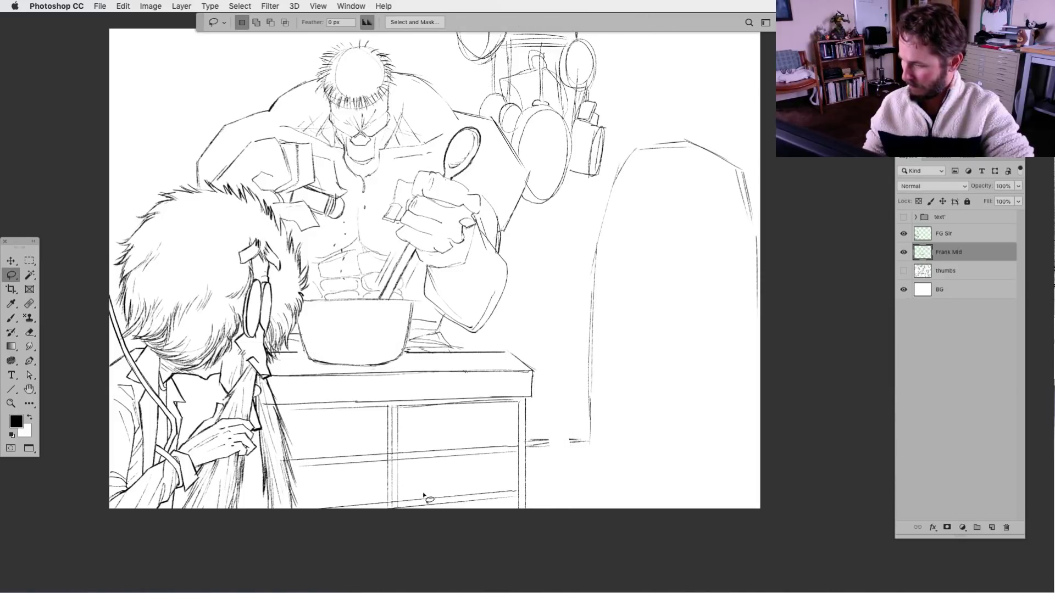
key("super+minus")
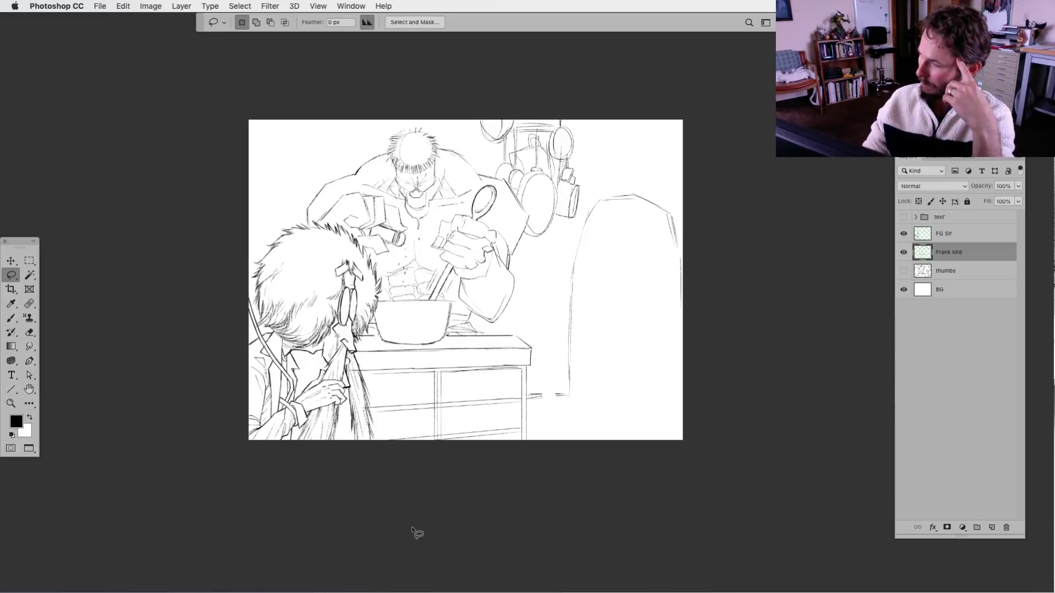
key("super+plus")
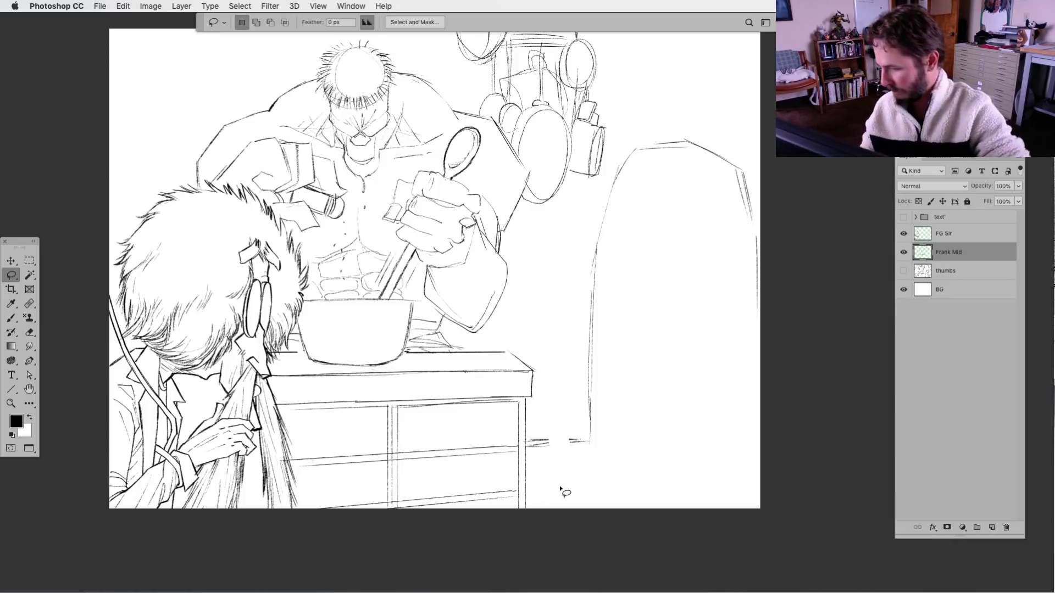
Redraw the tabletop's back edge on both sides of the bowl with the brush and clear the old edge near the far corner.
left_click_drag(561, 497, 476, 465)
left_click(12, 318)
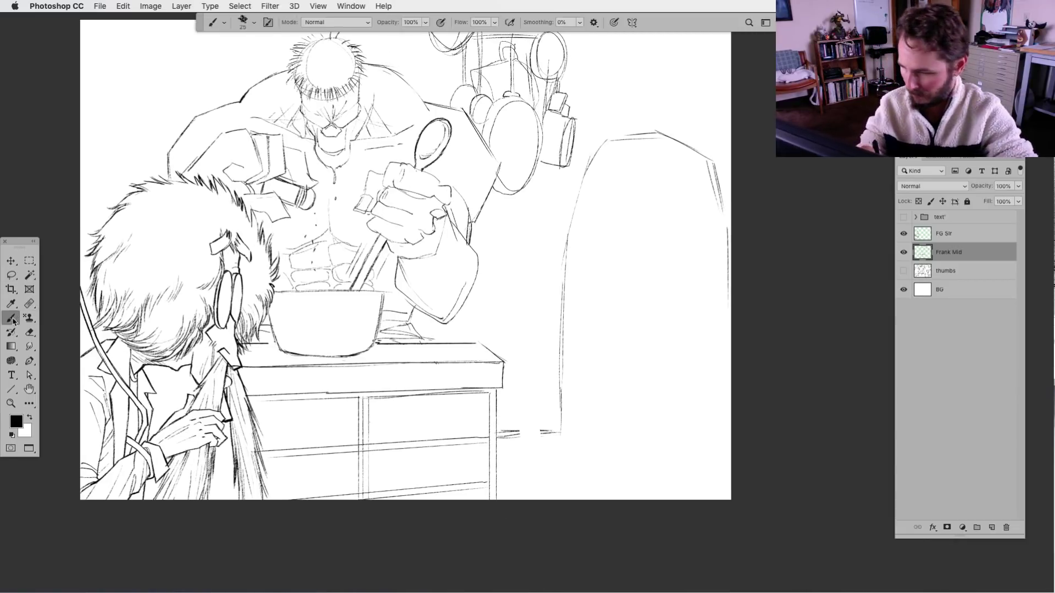
left_click_drag(387, 349, 488, 350)
left_click_drag(244, 348, 288, 345)
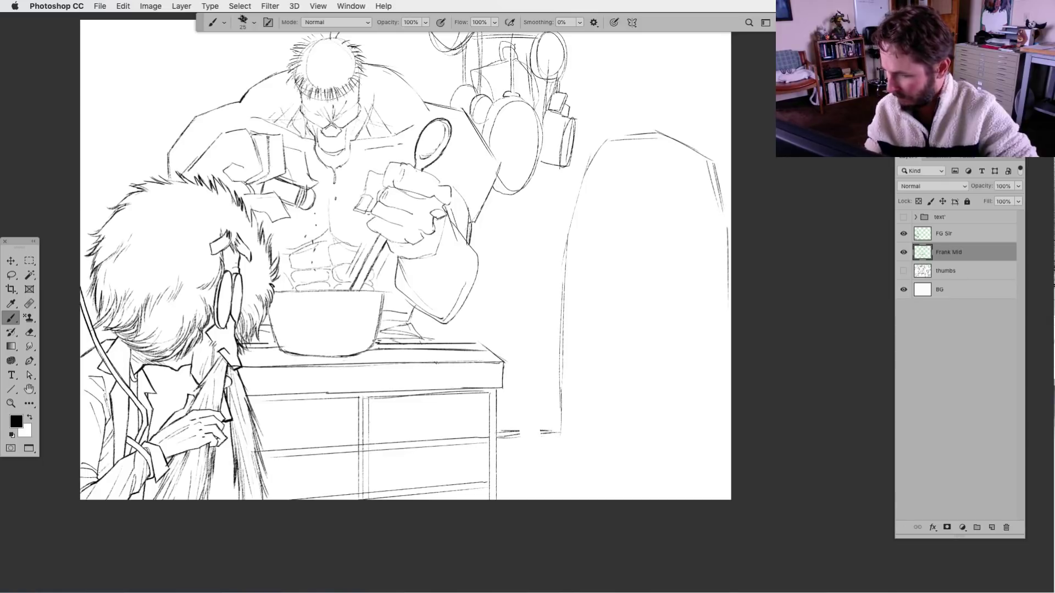
left_click_drag(379, 347, 490, 355)
key("l")
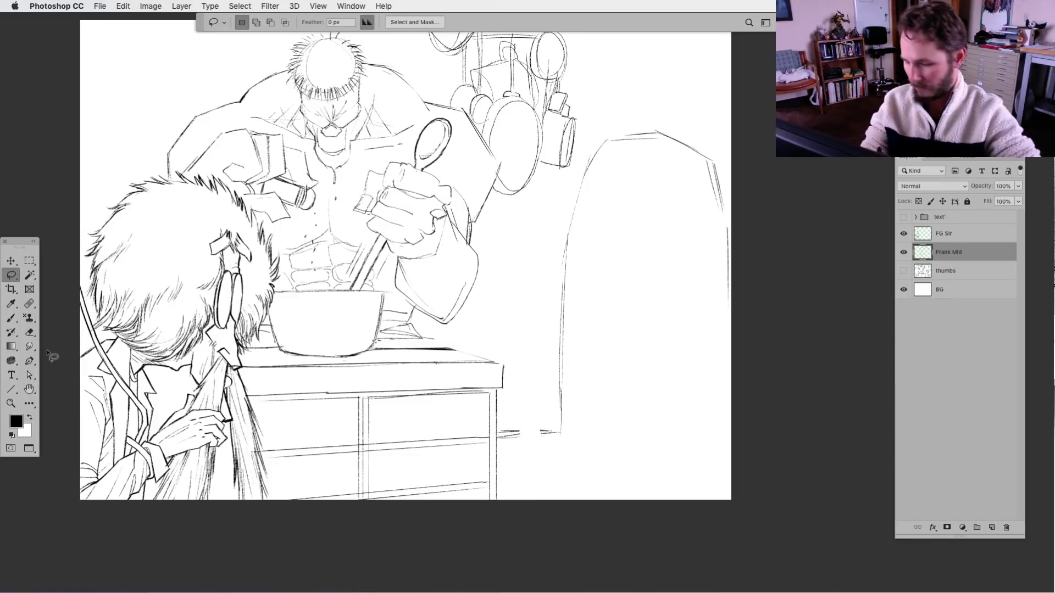
Draw the tabletop's slanted end edge, extend its right end and leg line, and add a small corner bracket.
left_click(19, 320)
mouse_move(381, 347)
left_mouse_down()
mouse_move(418, 336)
mouse_move(508, 364)
mouse_move(499, 505)
mouse_move(506, 496)
left_mouse_up()
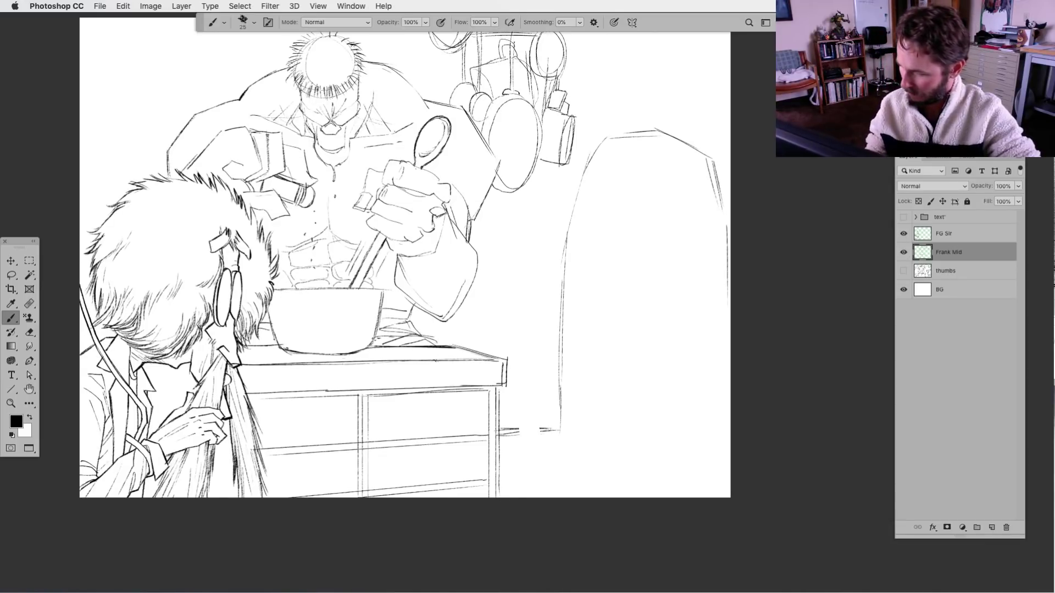
left_click_drag(285, 348, 353, 356)
mouse_move(415, 433)
left_mouse_down()
mouse_move(458, 443)
mouse_move(447, 452)
mouse_move(477, 443)
left_mouse_up()
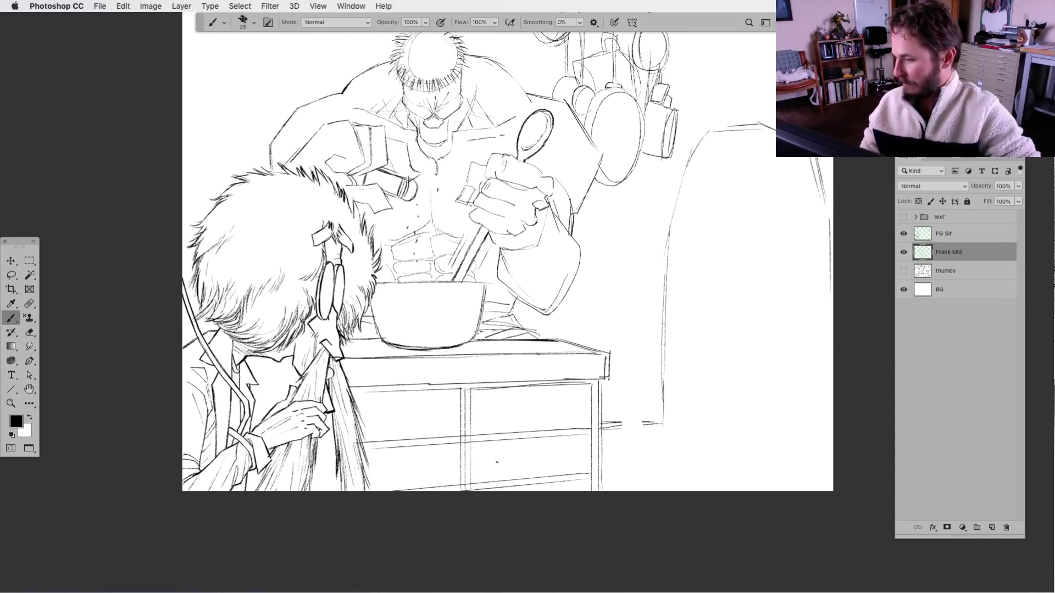
left_click_drag(563, 442, 521, 491)
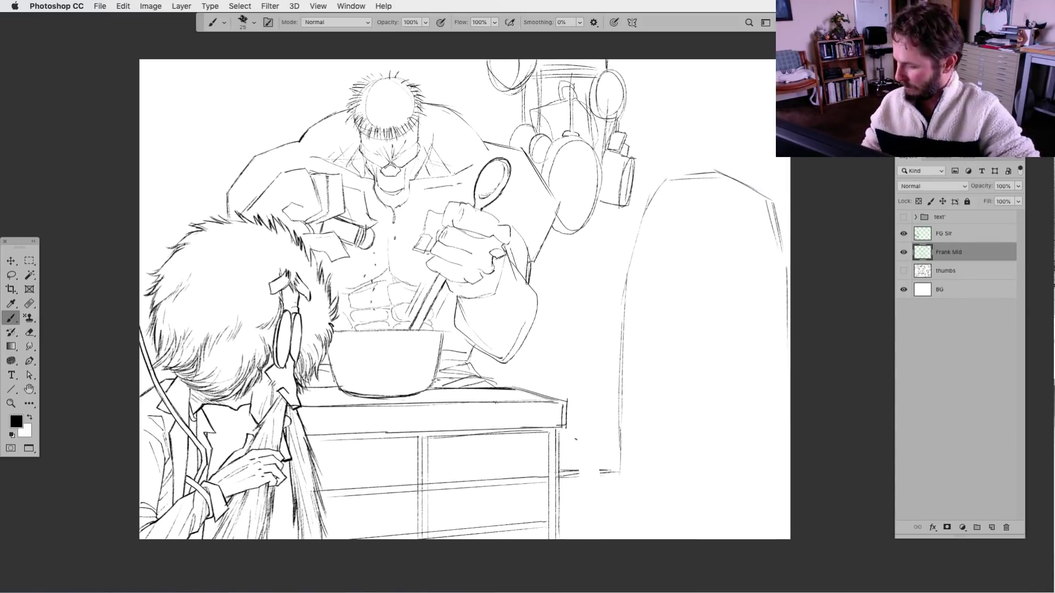
left_click_drag(550, 410, 559, 400)
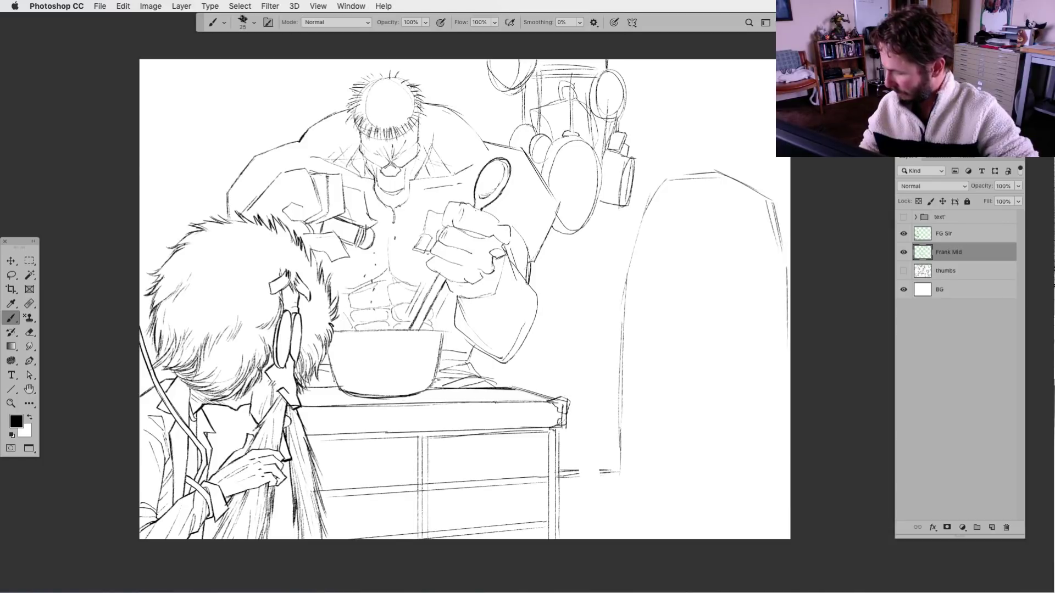
Draw a vertical pillar with a base line between the table and the archway, and clear the old floor line crossing it.
left_click_drag(586, 424, 573, 440)
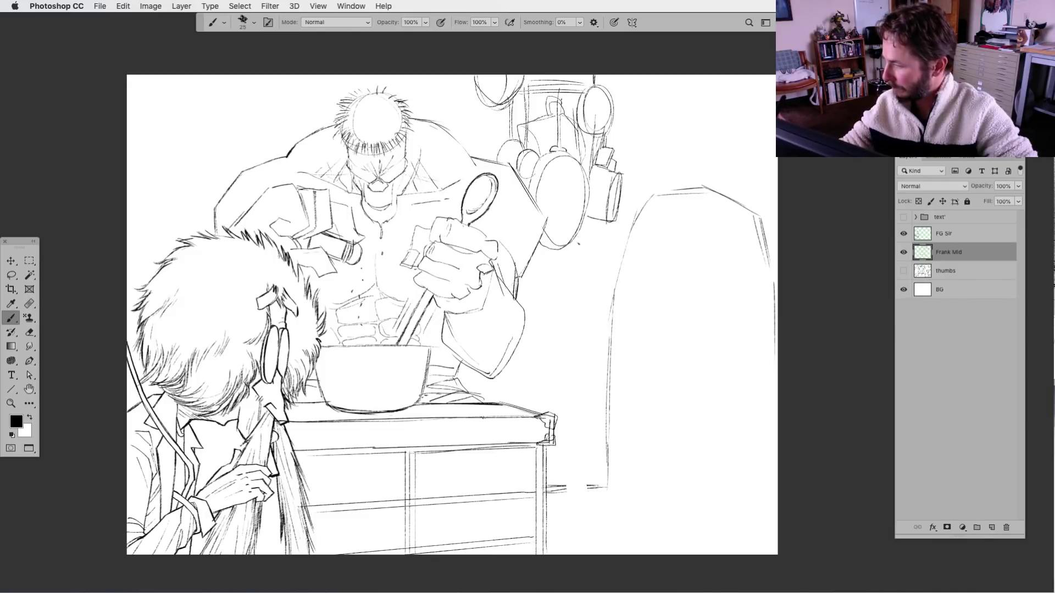
left_click_drag(577, 228, 584, 481)
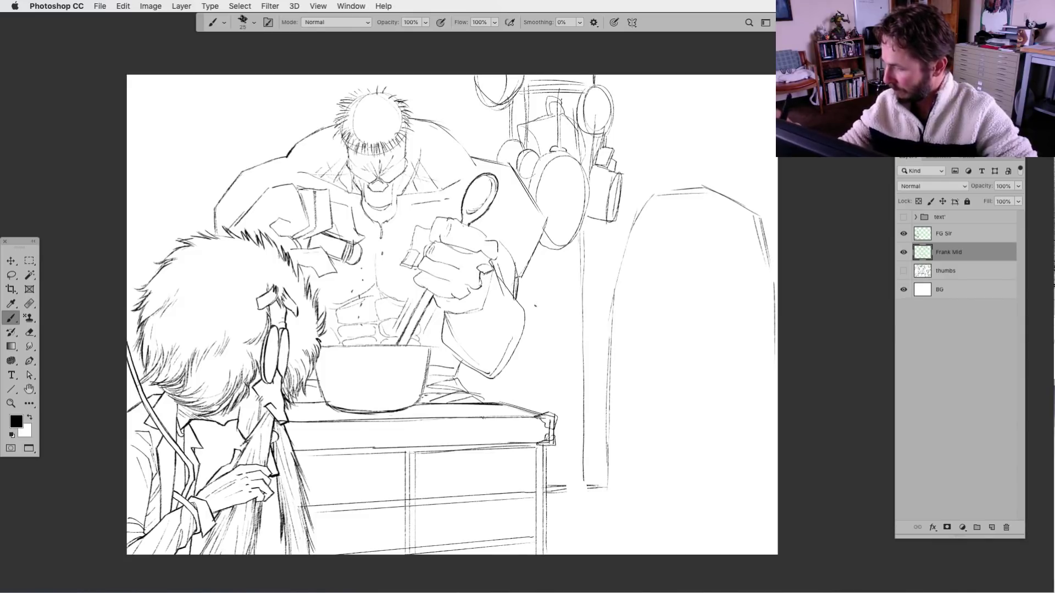
left_click_drag(533, 257, 531, 406)
left_click_drag(530, 340, 528, 387)
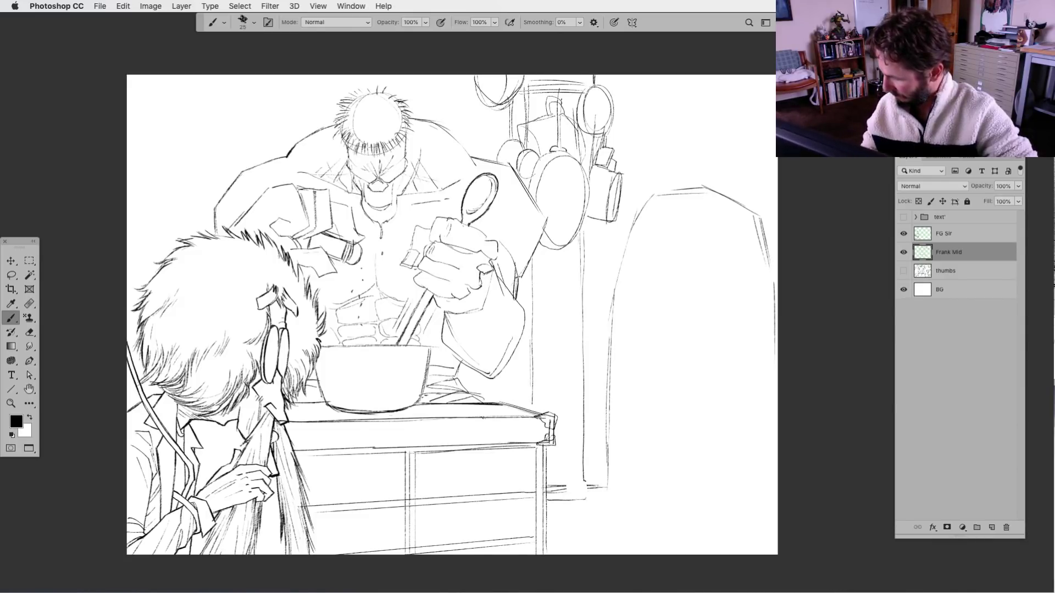
mouse_move(584, 479)
left_mouse_down()
mouse_move(586, 501)
mouse_move(547, 504)
mouse_move(594, 524)
left_mouse_up()
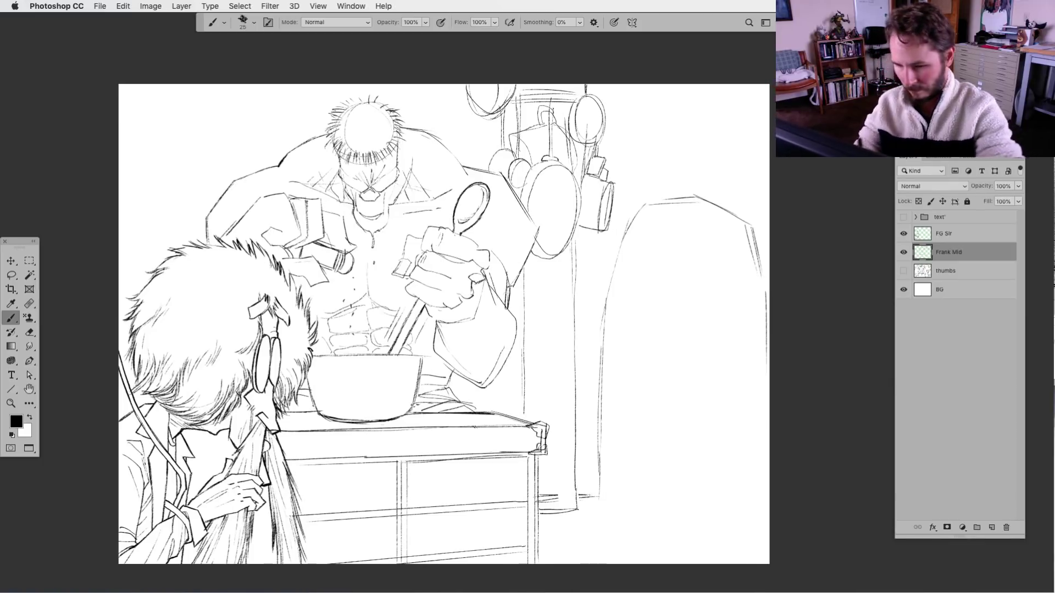
key("l")
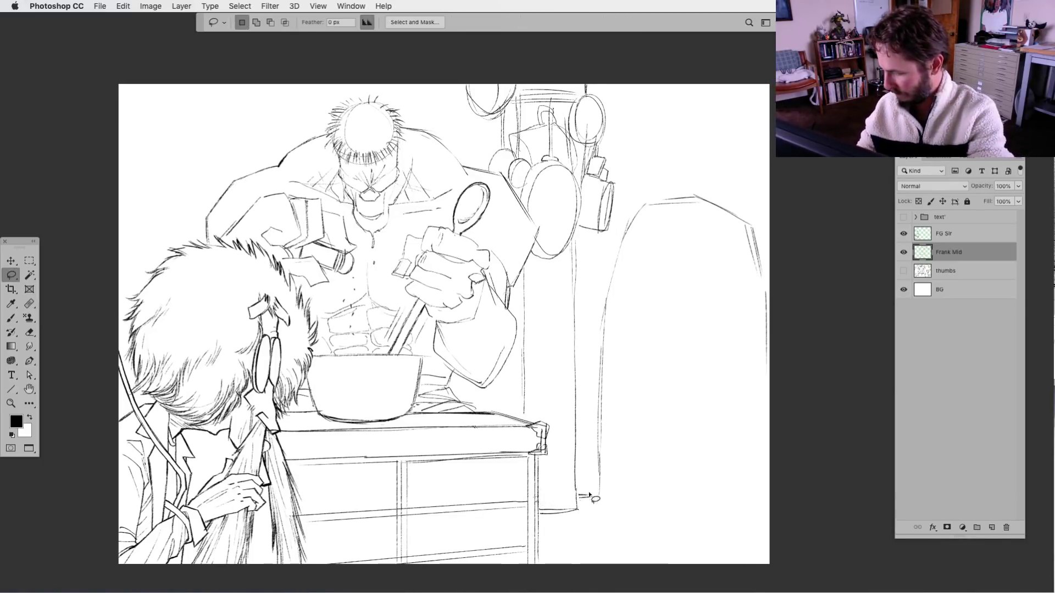
scroll(615, 471, "down", 2)
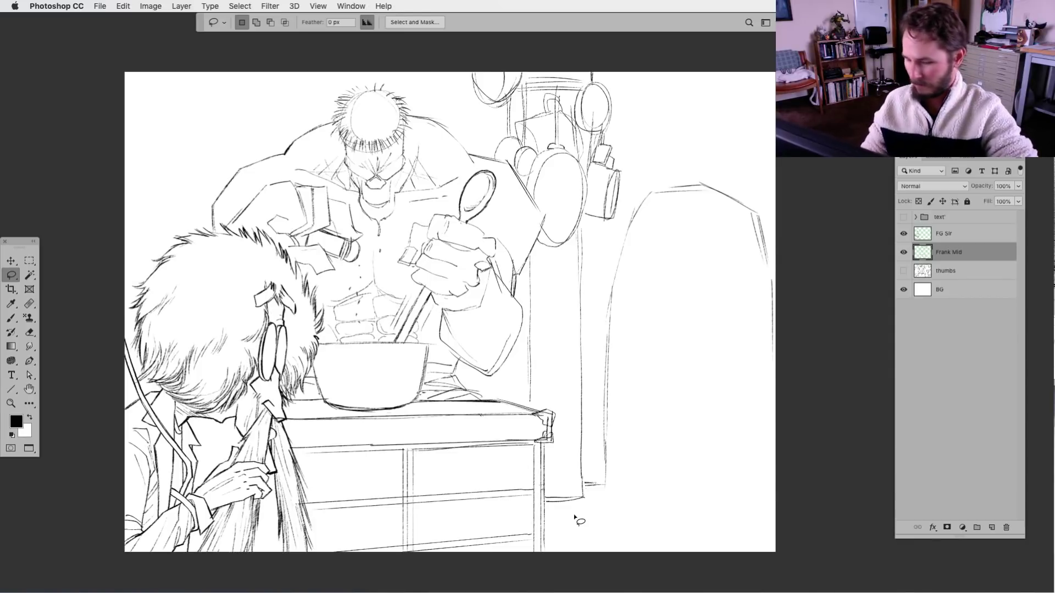
Compare the drawing with and without the thumbs layer and leave that layer visible.
key("b")
scroll(474, 467, "left", 2)
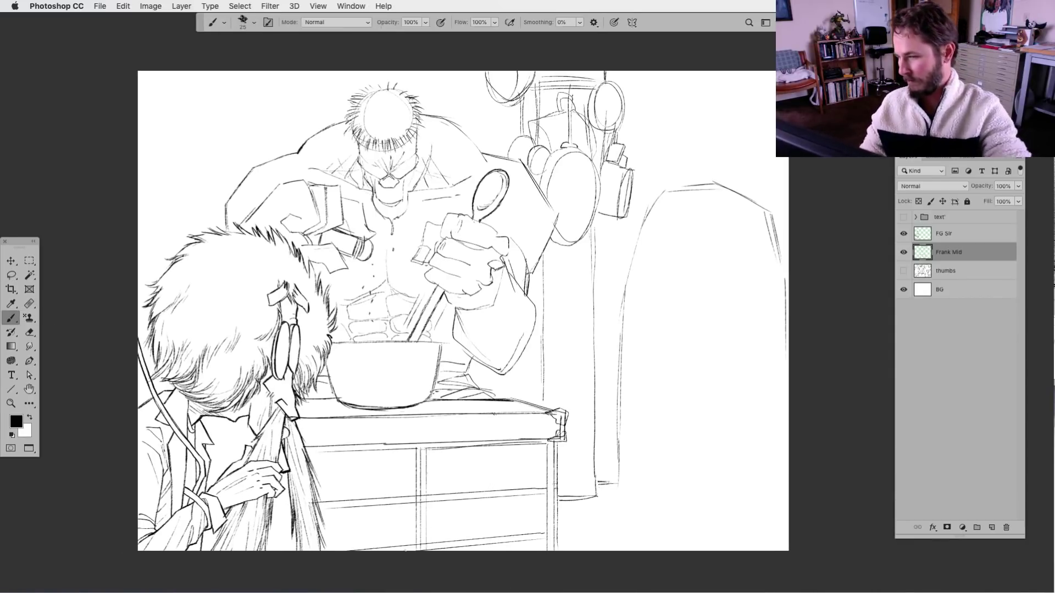
key("super+minus")
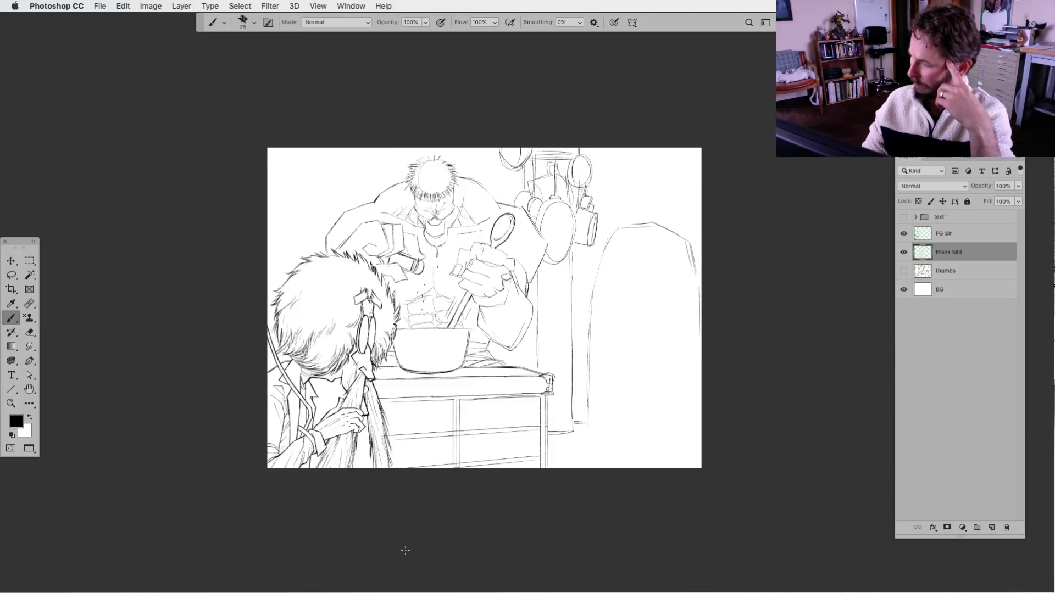
left_click(903, 271)
left_click(903, 271)
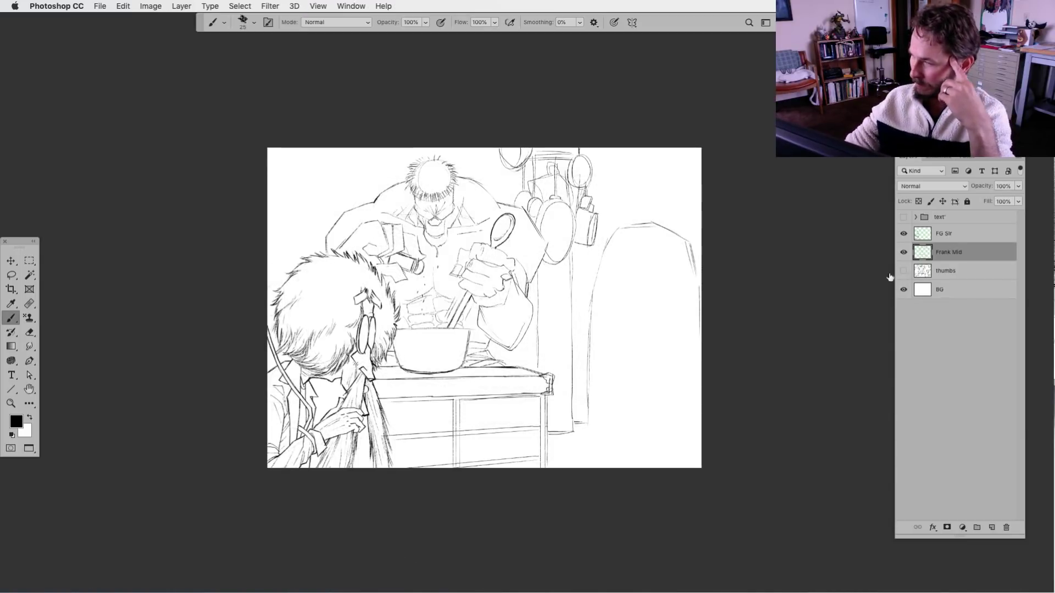
left_click(903, 271)
Draw a tank frame in the canvas's upper-left corner with a small fitting and tube hanging beneath it.
key("super+plus")
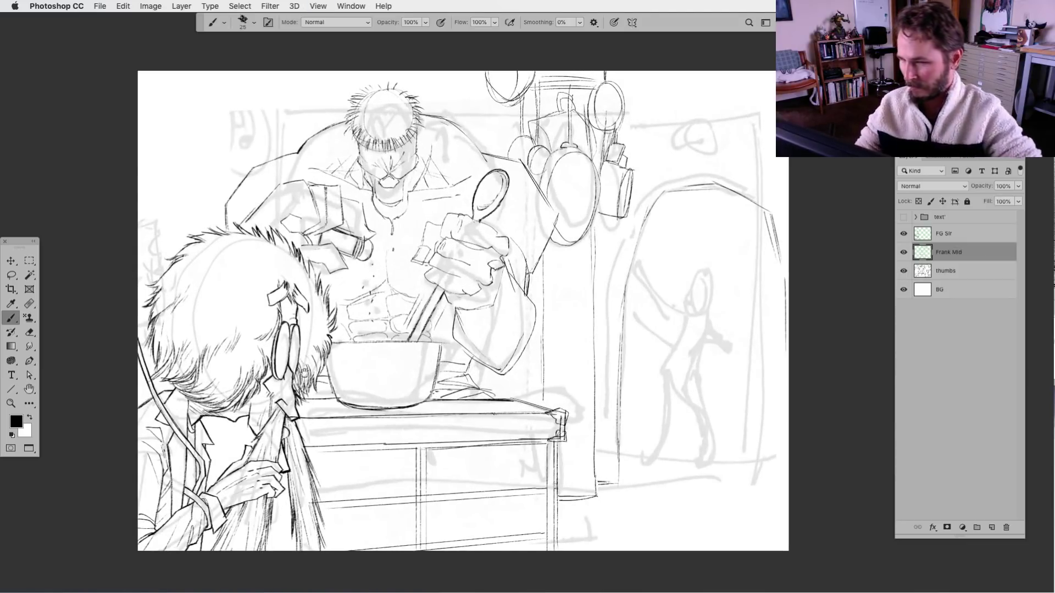
left_click_drag(303, 373, 392, 429)
mouse_move(277, 120)
left_mouse_down()
mouse_move(267, 233)
mouse_move(266, 209)
mouse_move(273, 215)
mouse_move(225, 244)
mouse_move(214, 218)
mouse_move(216, 247)
mouse_move(230, 242)
mouse_move(217, 250)
mouse_move(212, 288)
left_mouse_up()
left_click_drag(226, 250, 215, 299)
left_click_drag(237, 221, 232, 250)
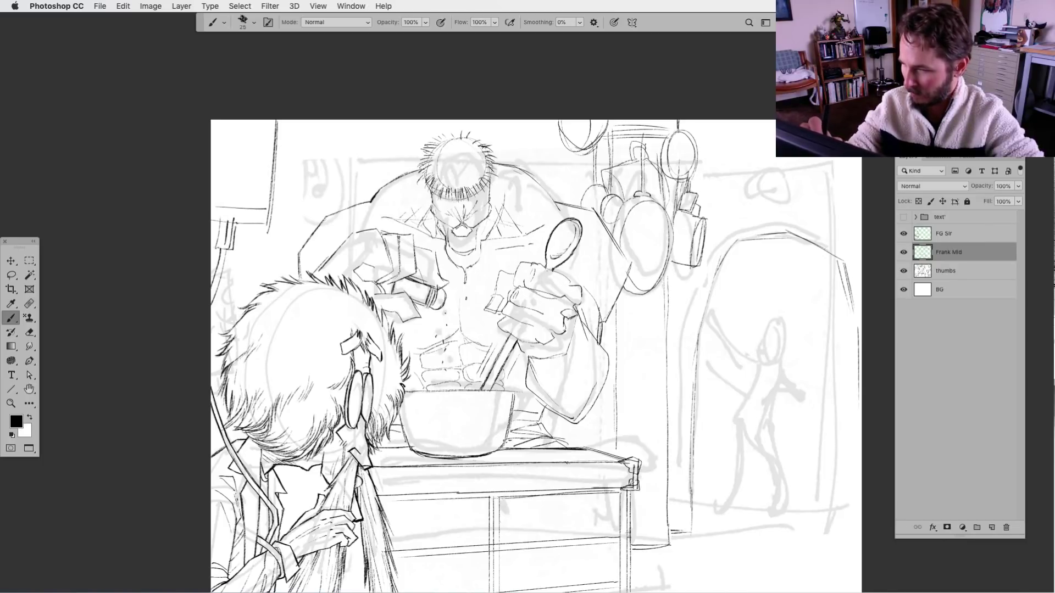
Draw the liquid surface with small bubbles inside the corner tank and double the tank's outer edges.
mouse_move(218, 175)
left_mouse_down()
mouse_move(242, 165)
mouse_move(267, 211)
mouse_move(263, 179)
left_mouse_up()
left_click_drag(212, 210, 264, 209)
left_click_drag(268, 145, 271, 225)
left_click_drag(273, 146, 275, 216)
scroll(288, 52, "up", 3)
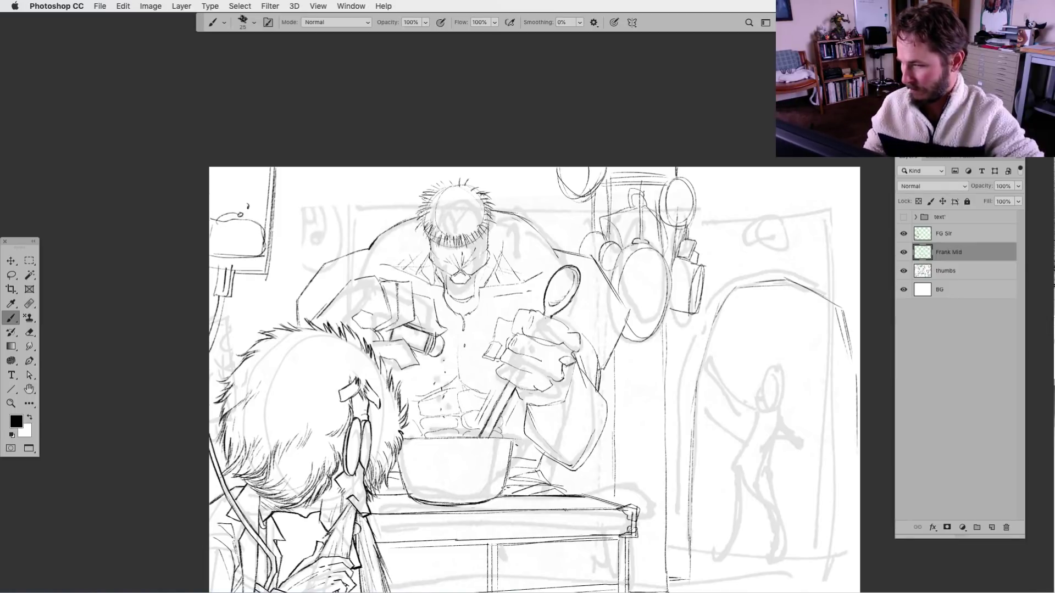
Draw wall cabinets between the corner tank and the midground figure's head, with a bottom edge, vertical door lines and a small handle.
left_click_drag(272, 240, 351, 240)
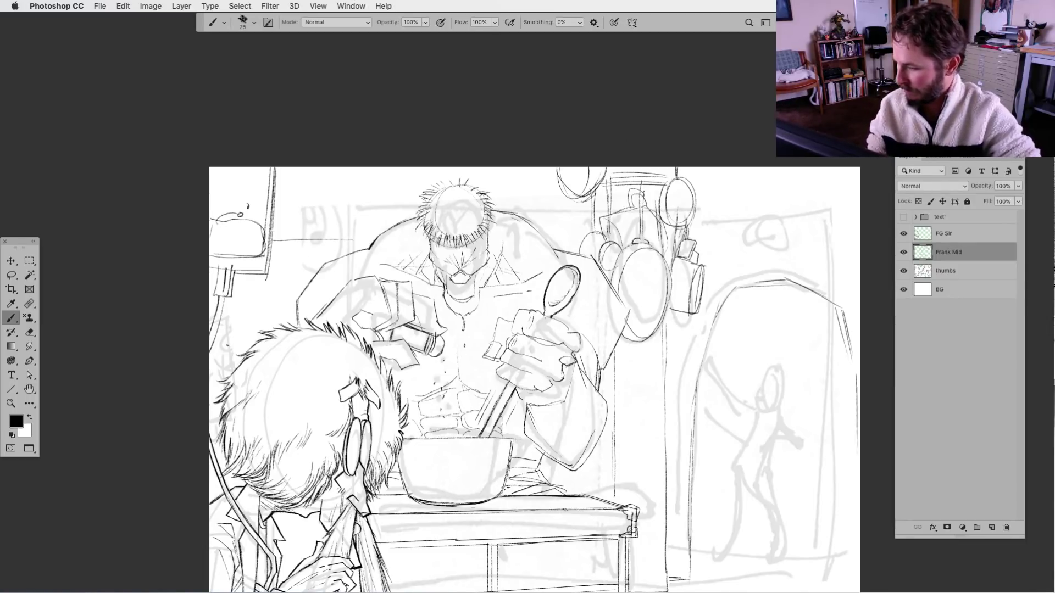
key("super+z")
left_click_drag(273, 239, 338, 239)
mouse_move(348, 171)
left_mouse_down()
mouse_move(349, 244)
mouse_move(290, 235)
left_mouse_up()
left_click_drag(290, 168, 288, 236)
left_click_drag(350, 210, 351, 230)
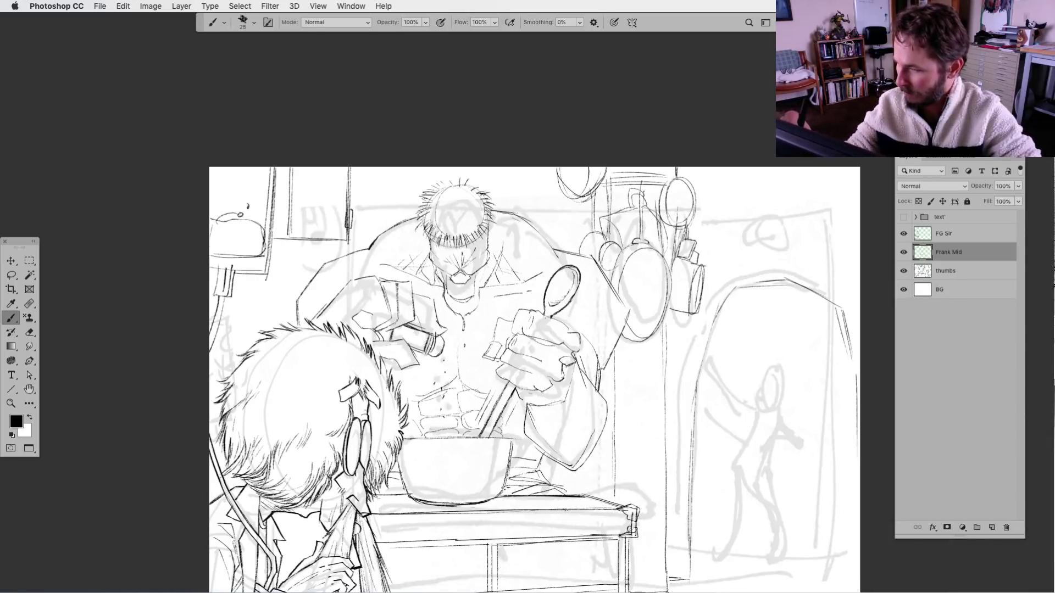
mouse_move(353, 168)
left_mouse_down()
mouse_move(352, 234)
mouse_move(398, 242)
mouse_move(396, 164)
mouse_move(397, 247)
left_mouse_up()
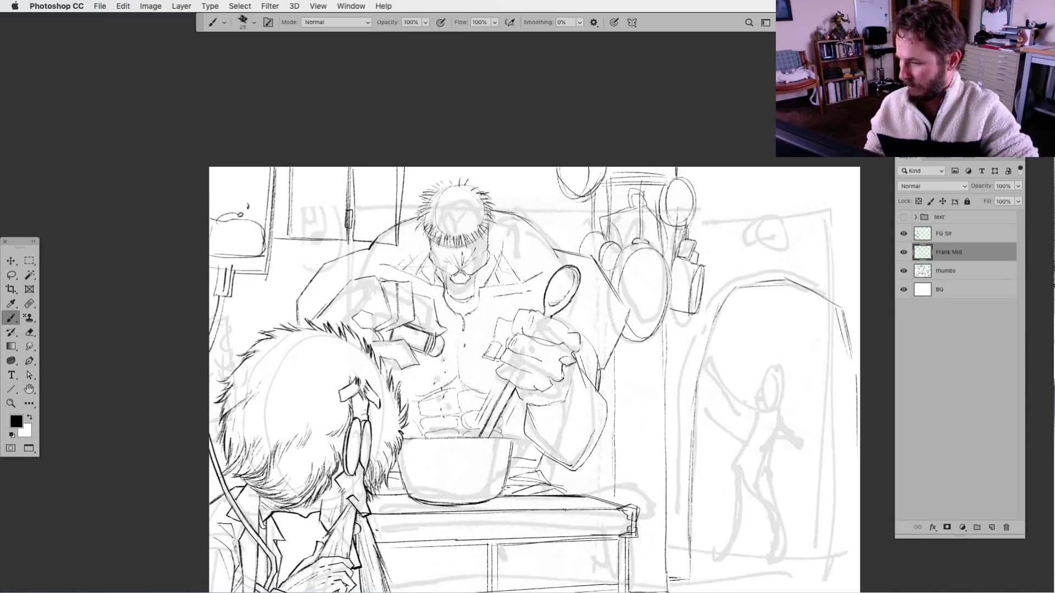
Hide the thumbs layer and undo the last strokes of the wall cabinet door nearest the midground figure's head.
left_click(903, 271)
scroll(644, 438, "down", 3)
scroll(645, 438, "right", 1)
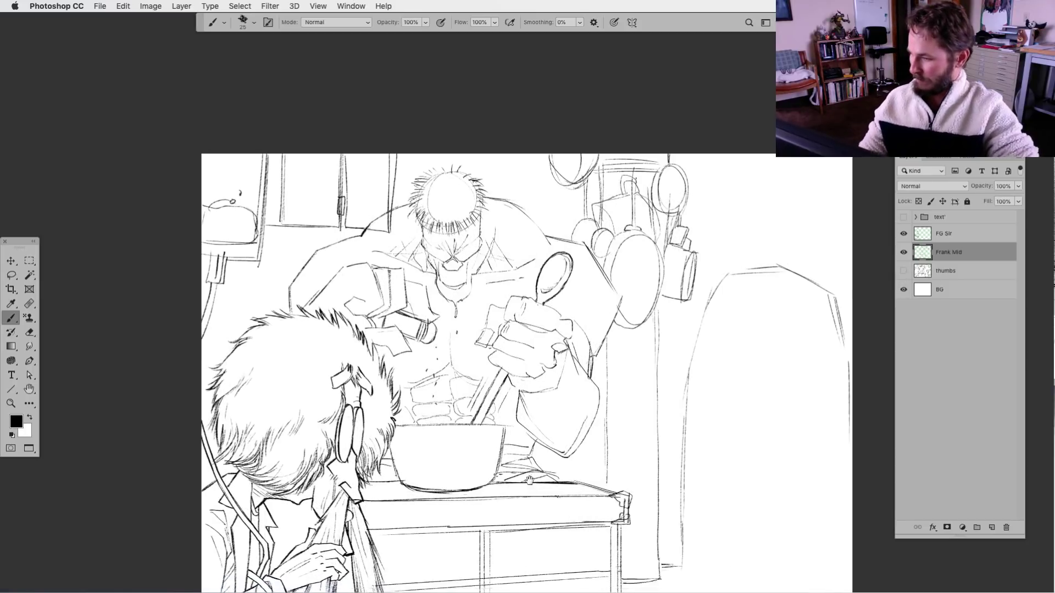
key("super+z")
key("super+z")
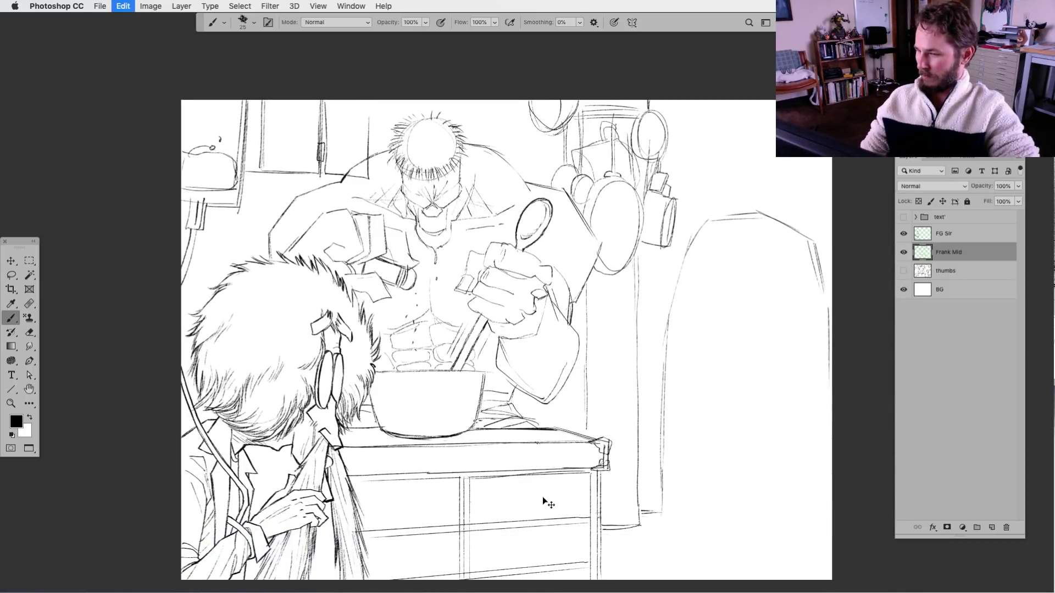
key("super+z")
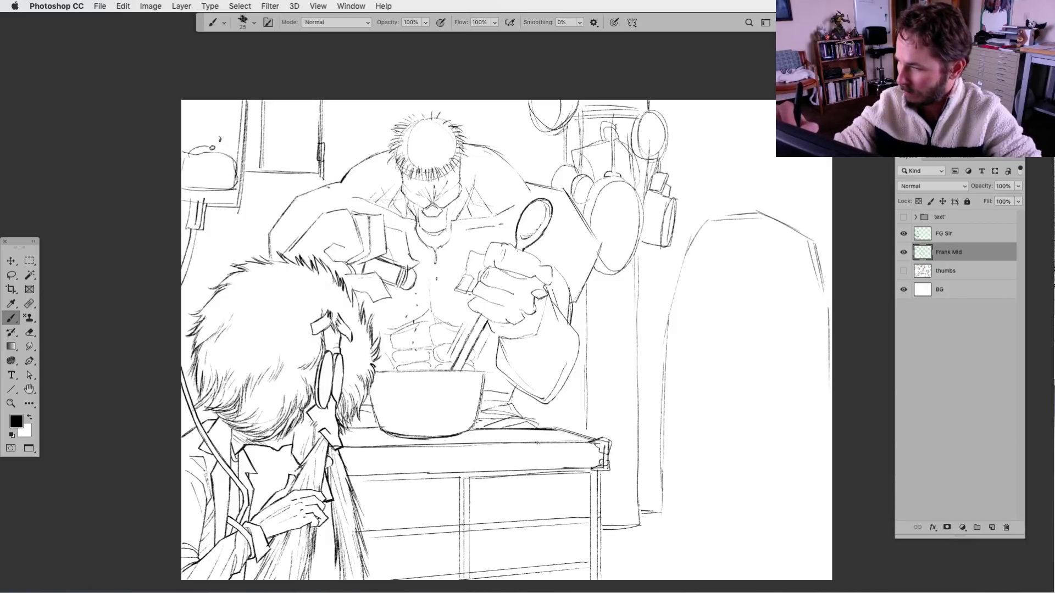
left_click_drag(333, 101, 329, 189)
left_click_drag(336, 109, 333, 192)
mouse_move(340, 100)
left_mouse_down()
mouse_move(338, 177)
mouse_move(323, 125)
left_mouse_up()
left_click_drag(415, 506, 417, 519)
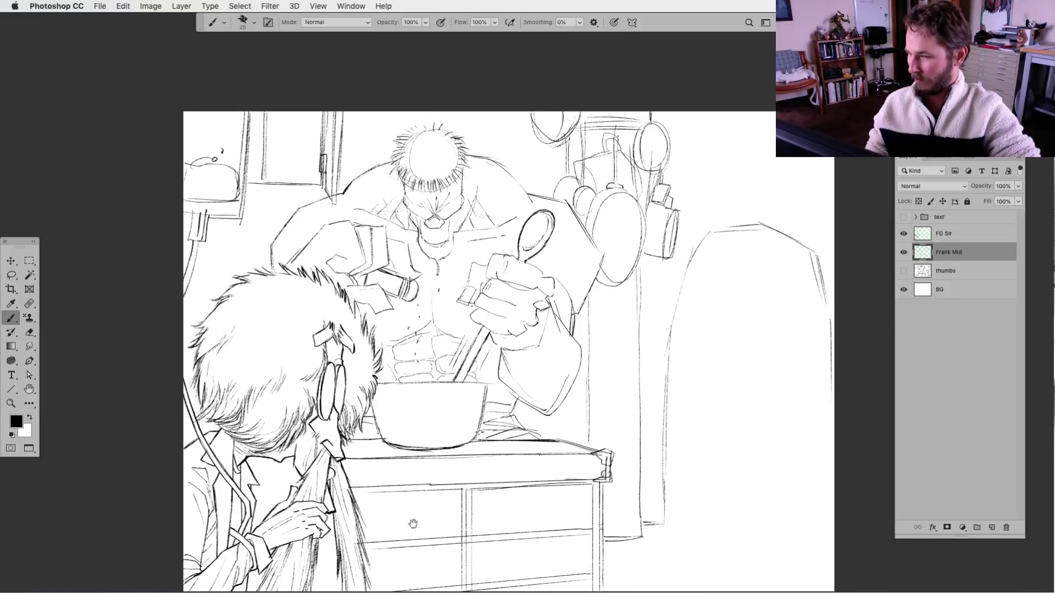
key("super+z")
key("super+z")
key("super+z")
key("super+z")
key("super+z")
key("super+z")
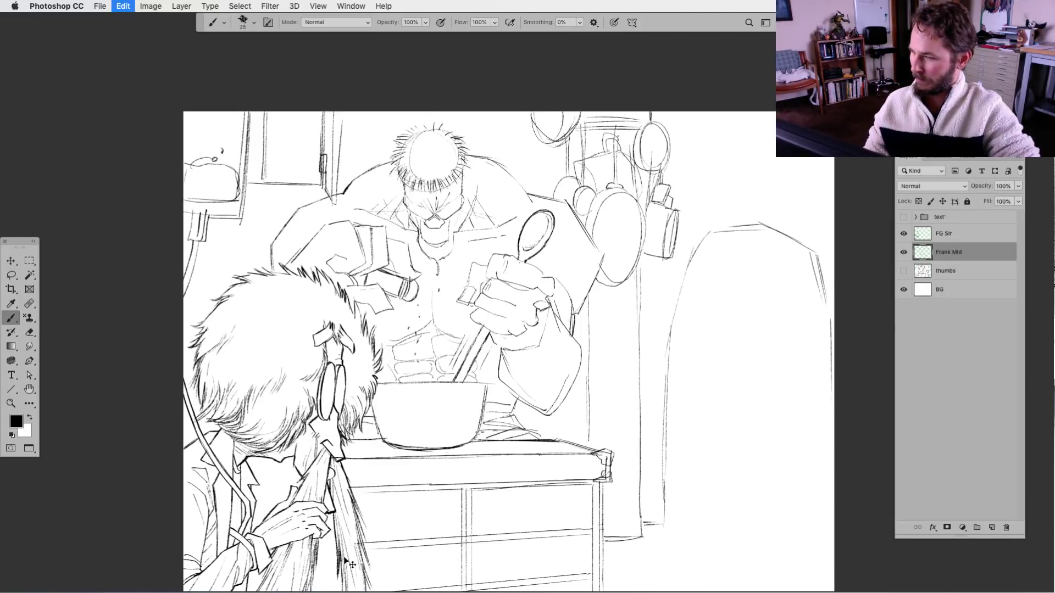
key("super+z")
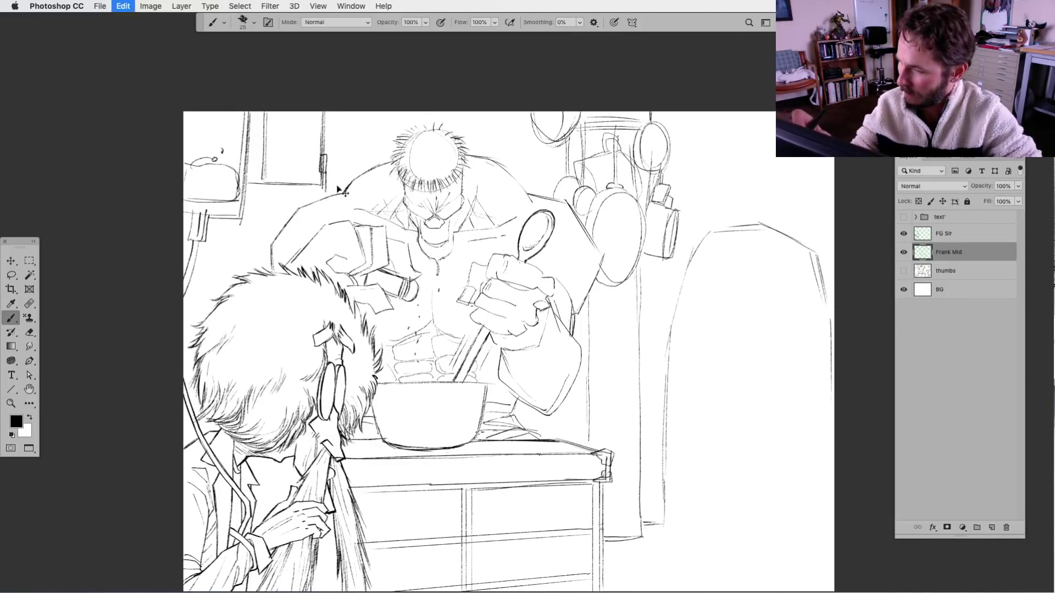
Draw a narrow open door on the side of the wall cabinet nearest the midground figure's head, and check the whole composition.
left_click_drag(334, 184, 346, 178)
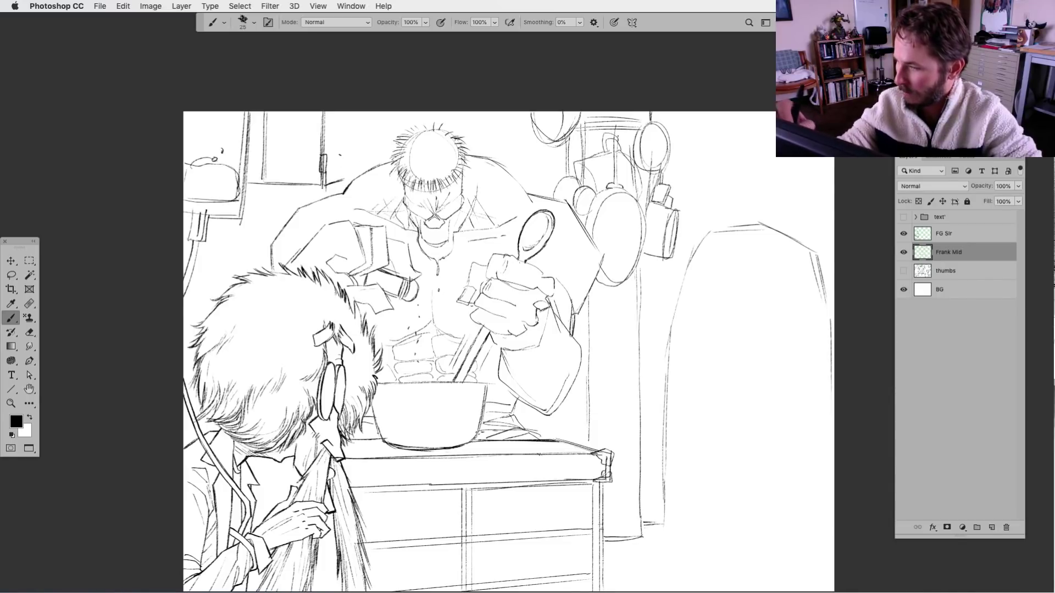
mouse_move(340, 111)
left_mouse_down()
mouse_move(336, 184)
mouse_move(343, 176)
left_mouse_up()
left_click_drag(347, 119, 345, 179)
left_click_drag(357, 472, 361, 504)
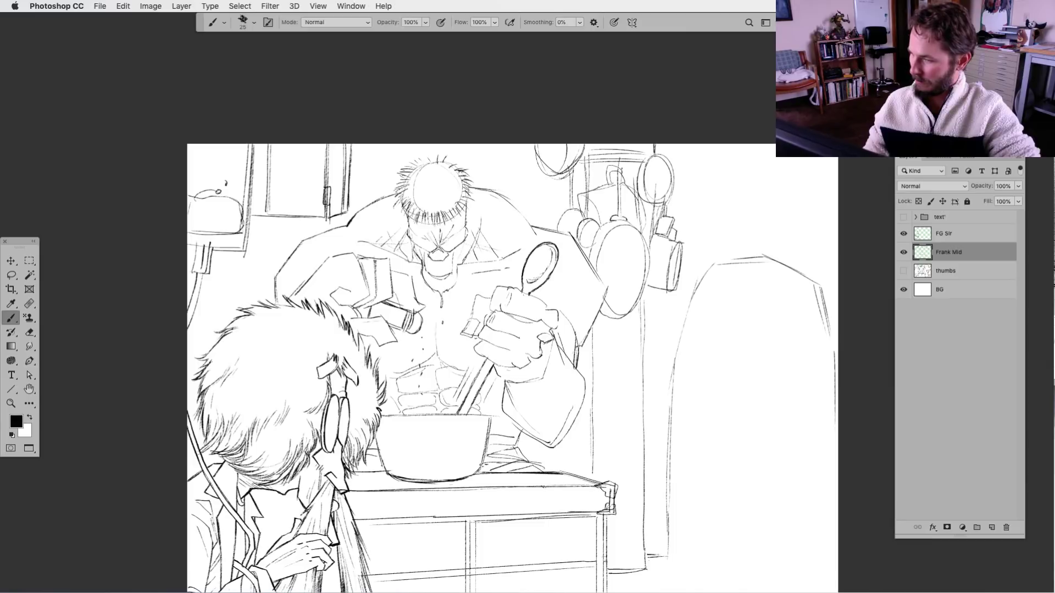
key("super+minus")
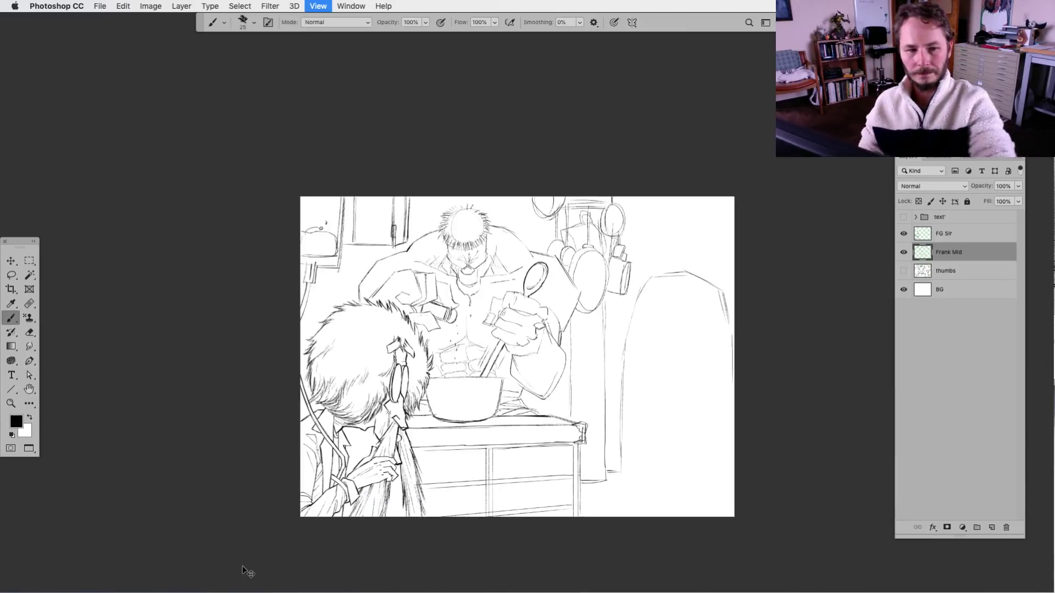
left_click_drag(579, 527, 529, 491)
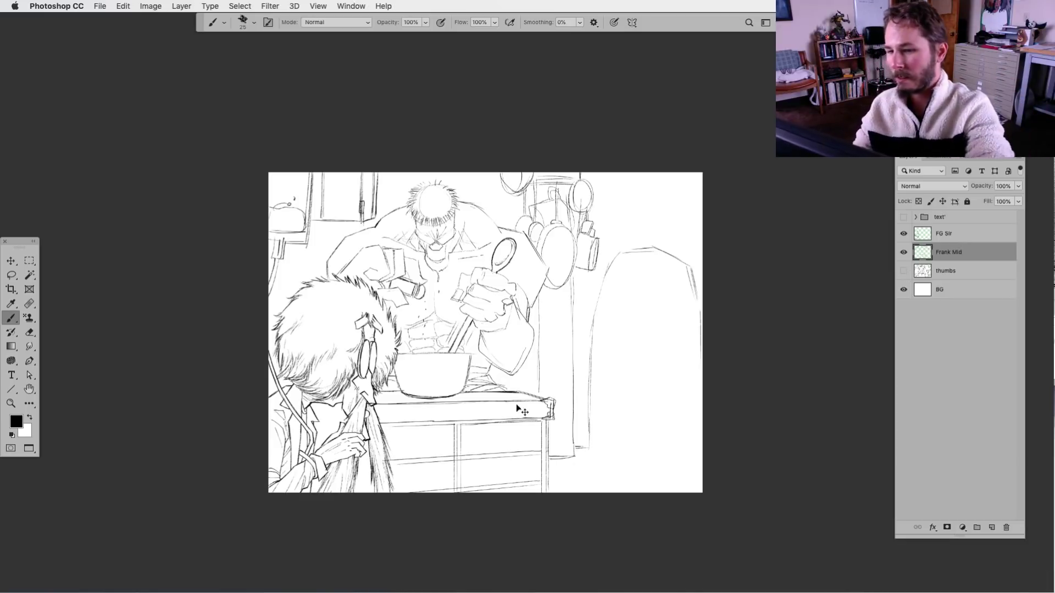
Draw horizontal shelf lines across the inside of the wall cabinet between the corner tank and the midground figure's head.
key("super+plus")
scroll(465, 347, "up", 5)
scroll(465, 346, "left", 8)
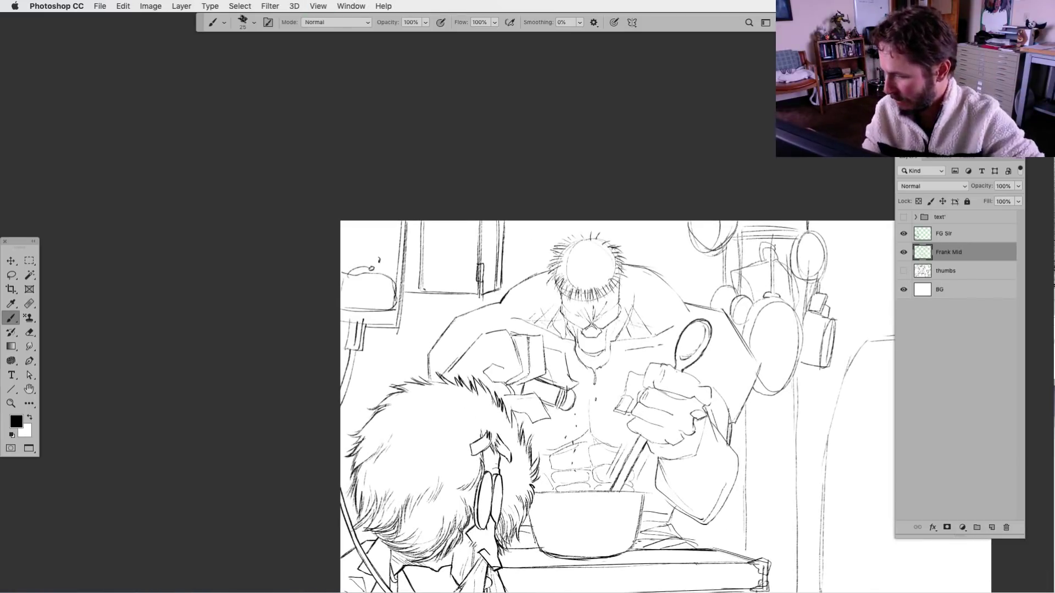
left_click_drag(423, 287, 475, 287)
left_click_drag(425, 257, 477, 255)
left_click_drag(423, 227, 482, 227)
Fill both cabinet shelves with rows of small jars and bottles of varying heights.
mouse_move(423, 269)
left_mouse_down()
mouse_move(446, 291)
mouse_move(459, 269)
mouse_move(468, 291)
left_mouse_up()
scroll(467, 286, "up", 3)
left_click_drag(429, 324, 440, 308)
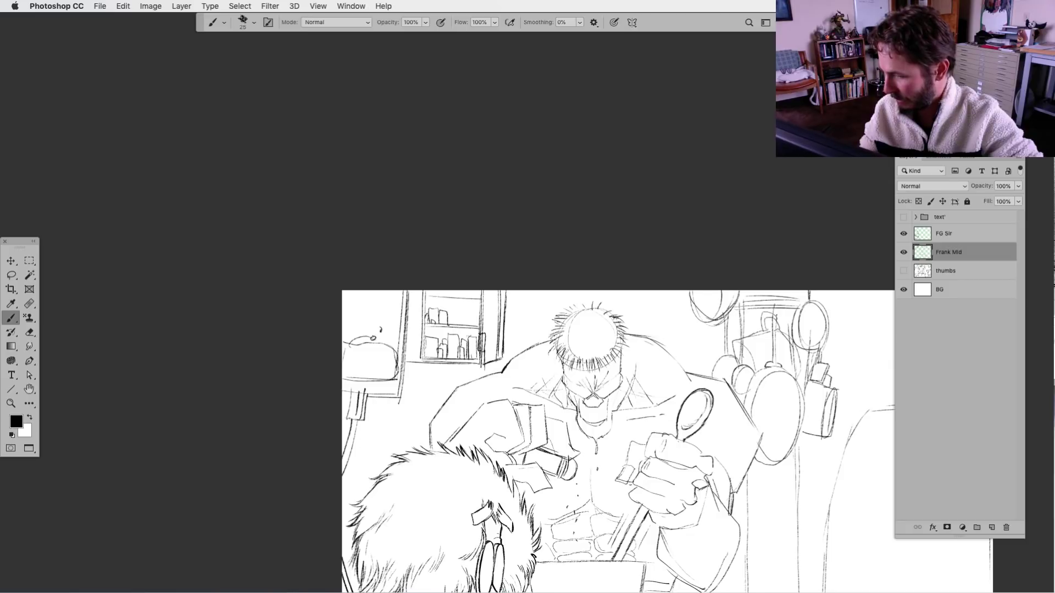
left_click_drag(446, 301, 455, 320)
left_click_drag(451, 313, 455, 324)
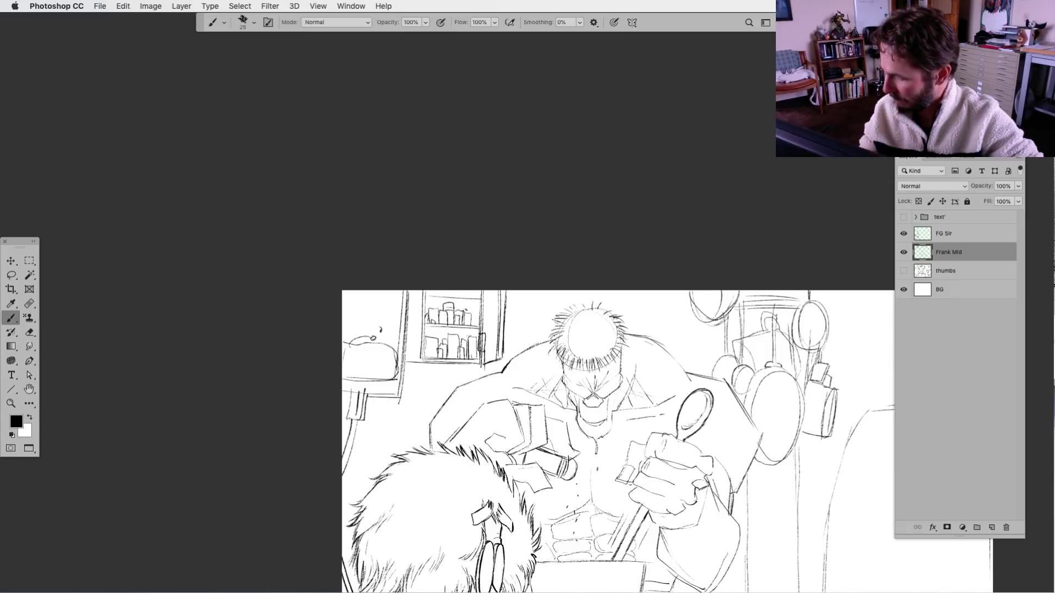
left_click_drag(427, 335, 444, 330)
mouse_move(424, 332)
left_mouse_down()
mouse_move(458, 293)
mouse_move(478, 294)
left_mouse_up()
scroll(593, 440, "down", 3)
Delete the narrow open cabinet door and redraw it as a wider panel with vertical lines, reaching closer to the figure's head.
key("l")
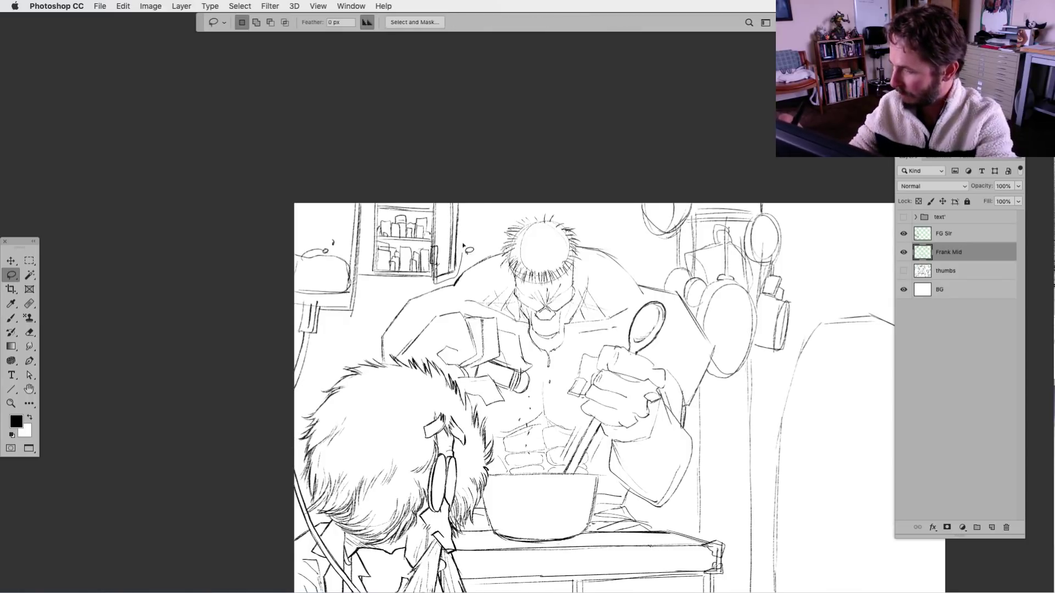
left_click(11, 317)
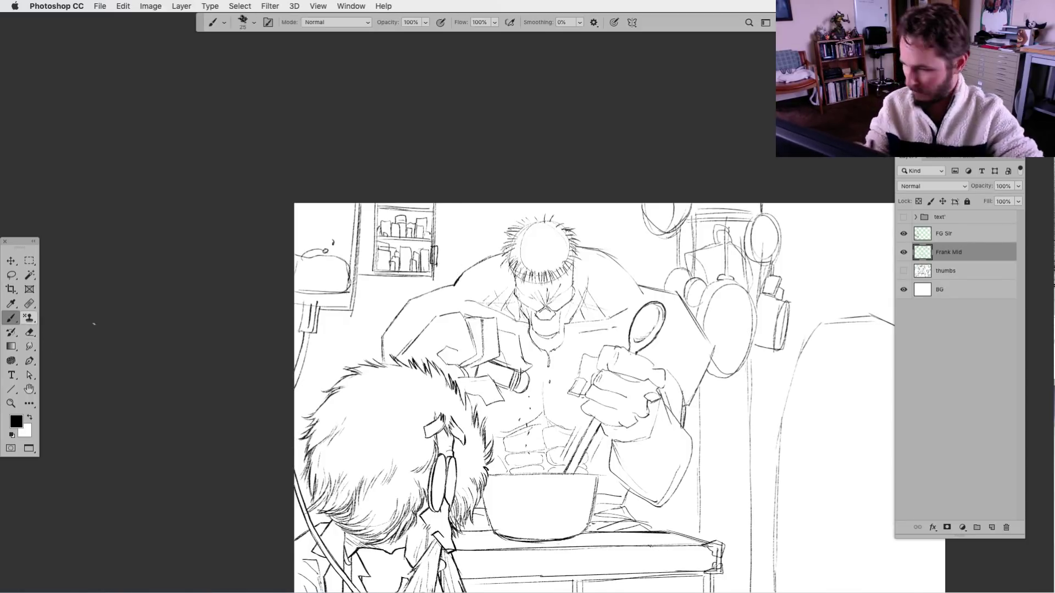
scroll(549, 374, "right", 3)
scroll(550, 374, "down", 2)
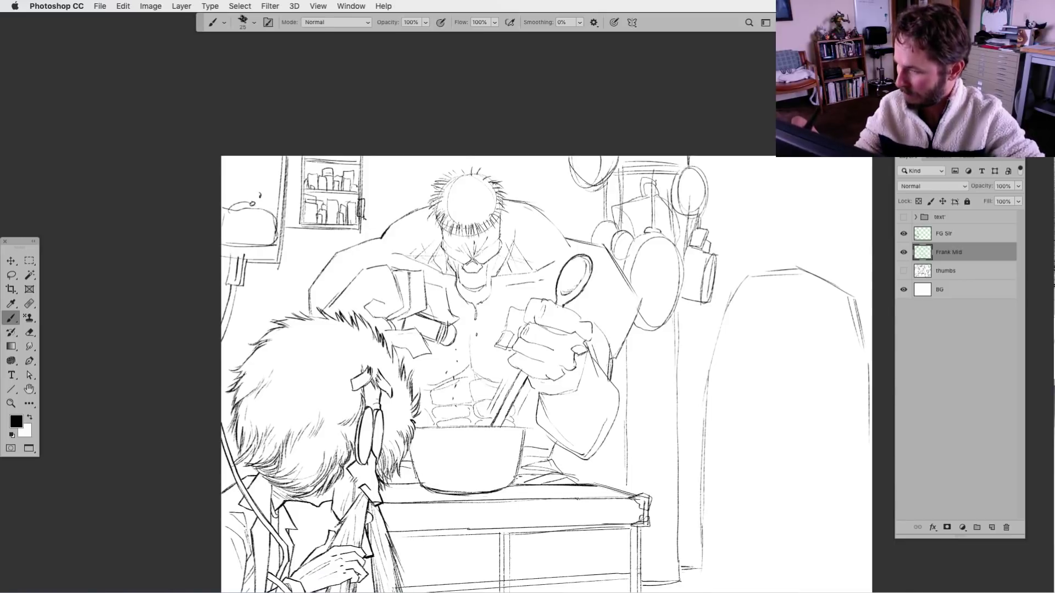
mouse_move(406, 156)
left_mouse_down()
mouse_move(406, 212)
mouse_move(400, 220)
mouse_move(400, 189)
mouse_move(371, 216)
mouse_move(392, 224)
left_mouse_up()
mouse_move(409, 156)
left_mouse_down()
mouse_move(408, 209)
mouse_move(402, 177)
left_mouse_up()
left_click_drag(359, 277, 406, 317)
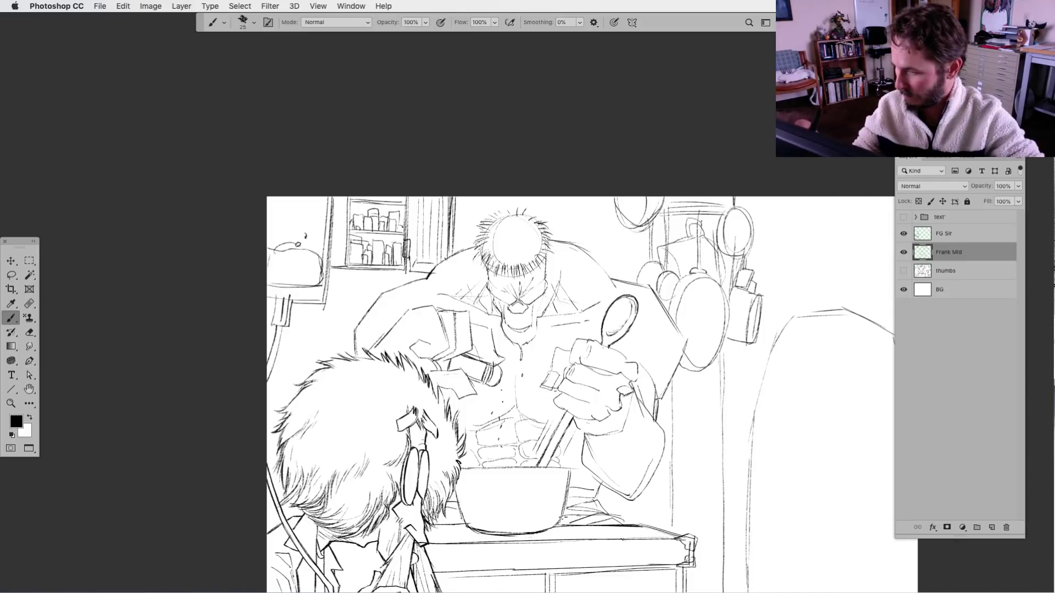
Add a round knob to the cabinet panel beside the tank and draw a boxy device with a circular dial beneath the tank.
left_click_drag(347, 198, 338, 253)
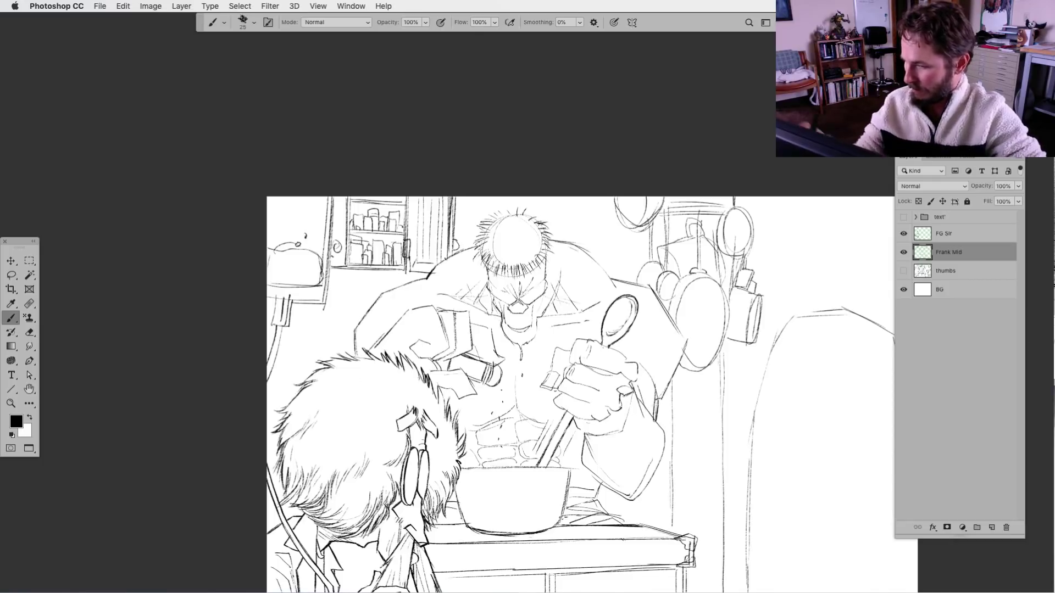
scroll(580, 393, "down", 1)
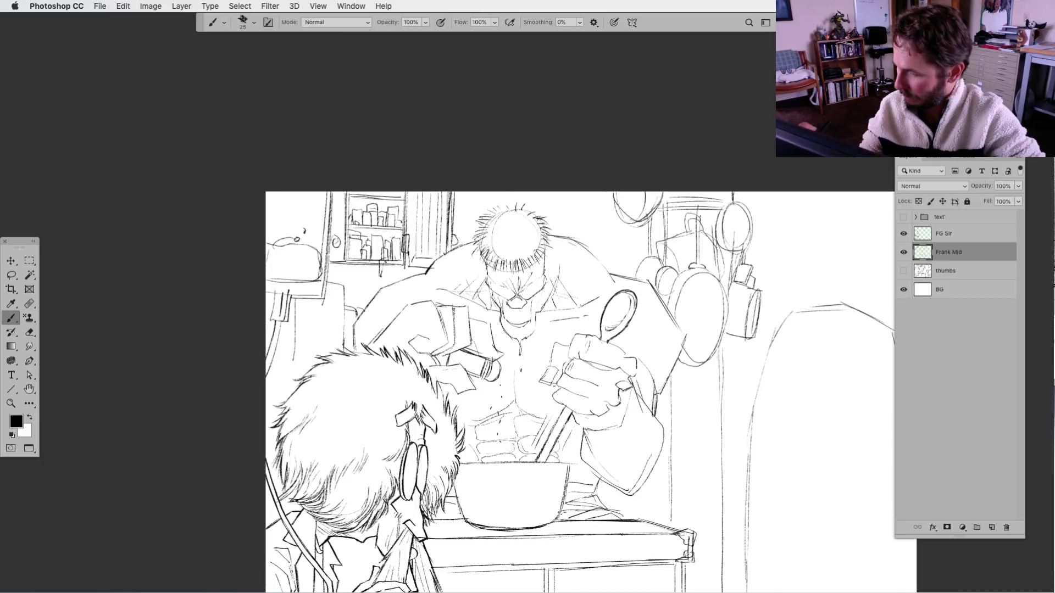
mouse_move(281, 340)
left_mouse_down()
mouse_move(313, 372)
mouse_move(281, 344)
mouse_move(306, 367)
mouse_move(293, 367)
left_mouse_up()
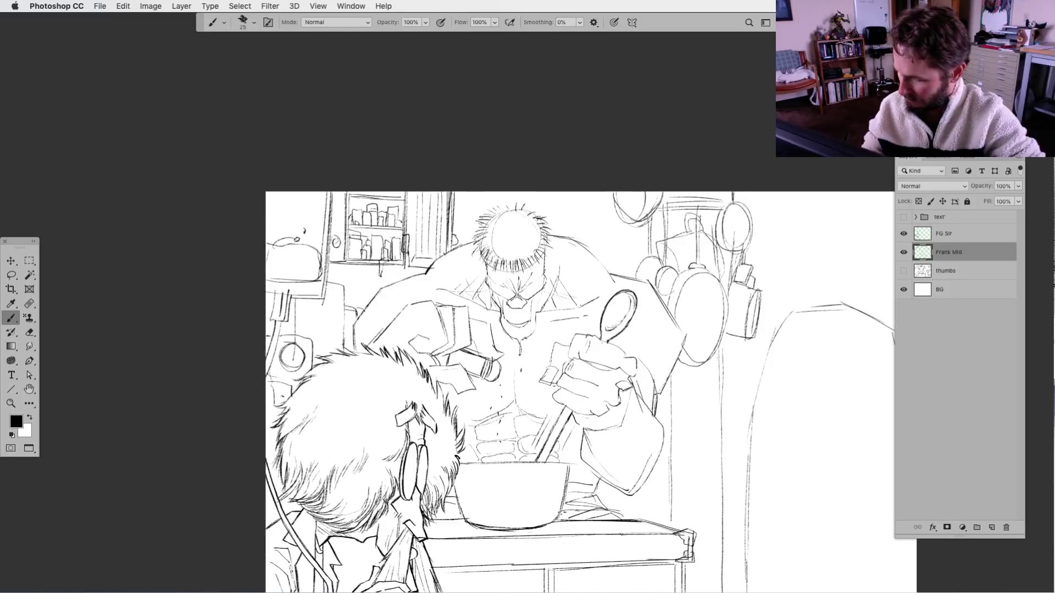
Lasso and delete the stray marks inside the device's circular dial, and clear the selection.
left_click(11, 275)
left_click_drag(295, 347, 297, 346)
key("Delete")
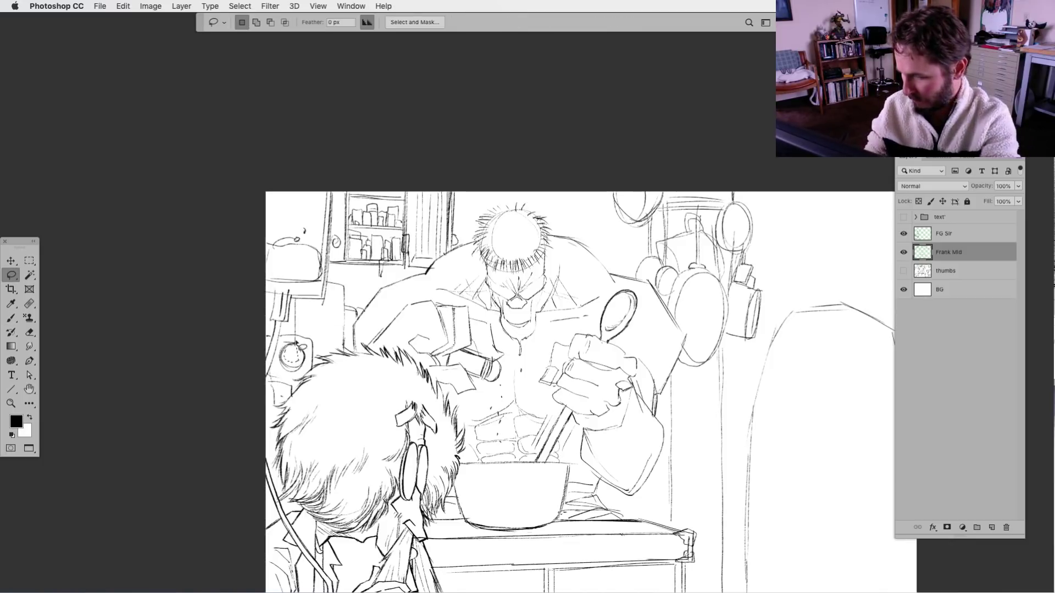
key("super+d")
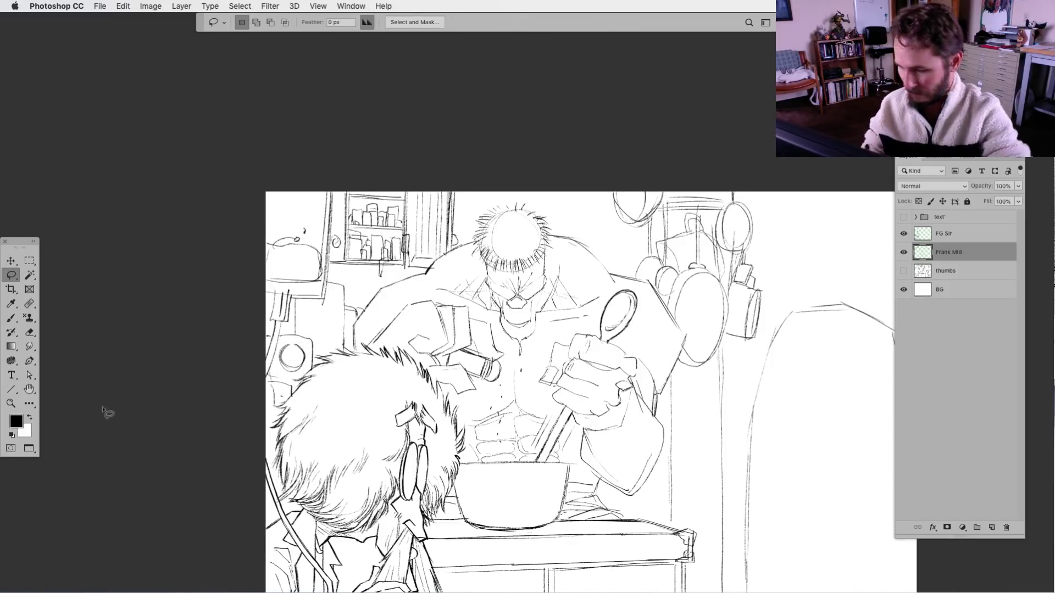
Draw a rectangular box with an inner frame between the corner tank's tube and the midground figure's shoulder.
left_click(11, 318)
left_click_drag(339, 426, 328, 414)
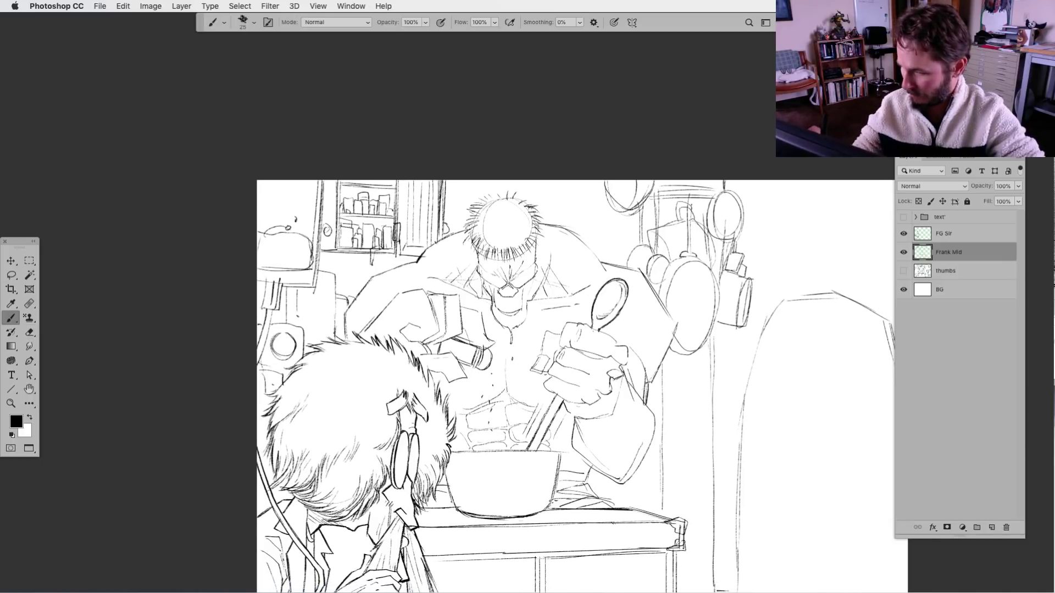
left_click_drag(290, 325, 336, 317)
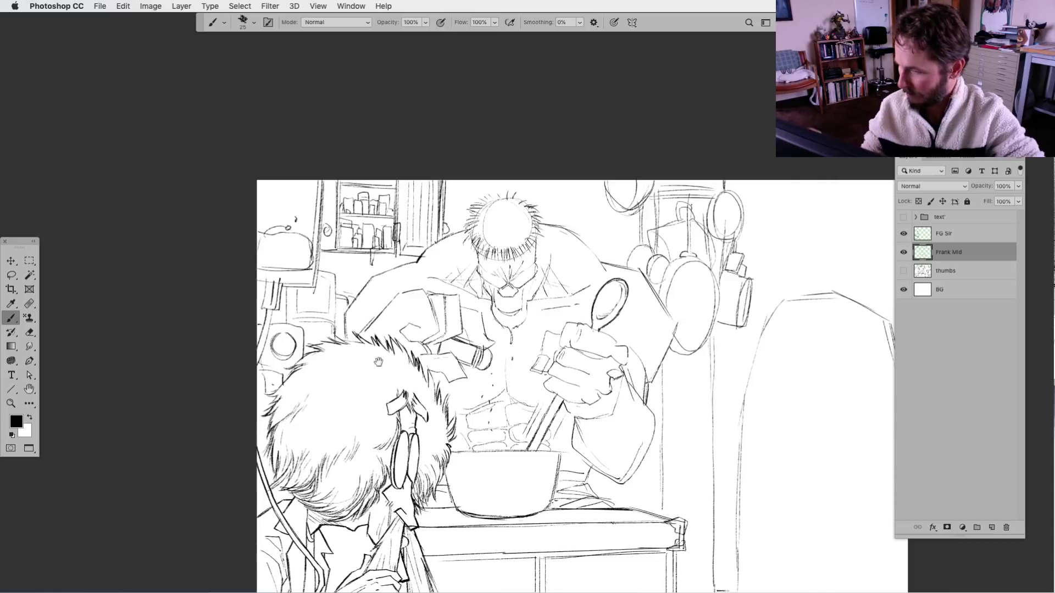
left_click_drag(378, 361, 376, 360)
left_click_drag(571, 379, 562, 365)
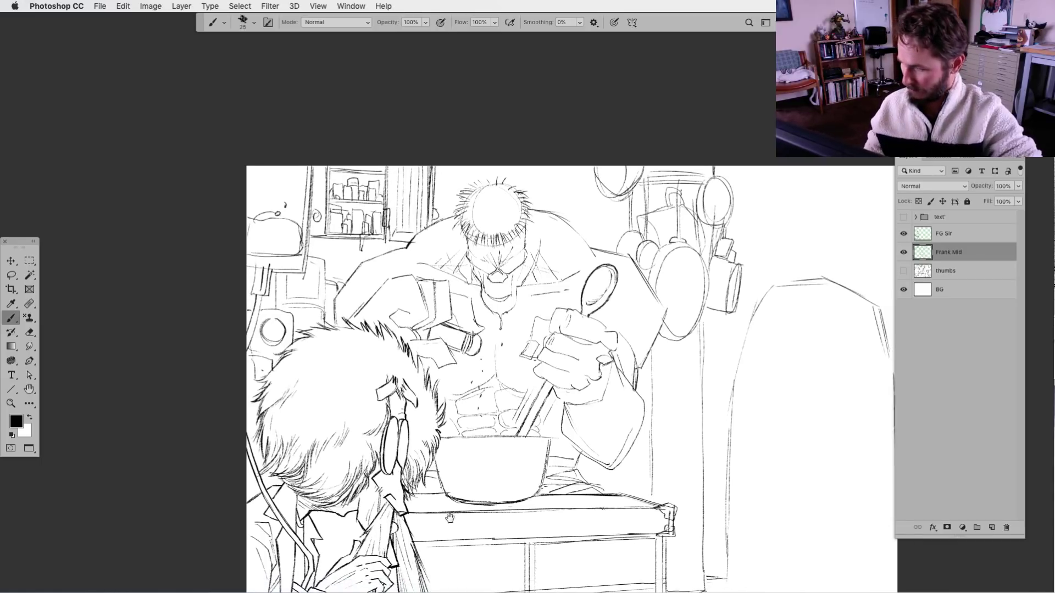
Flip the canvas view horizontally to check the whole composition in mirror image.
key("super+minus")
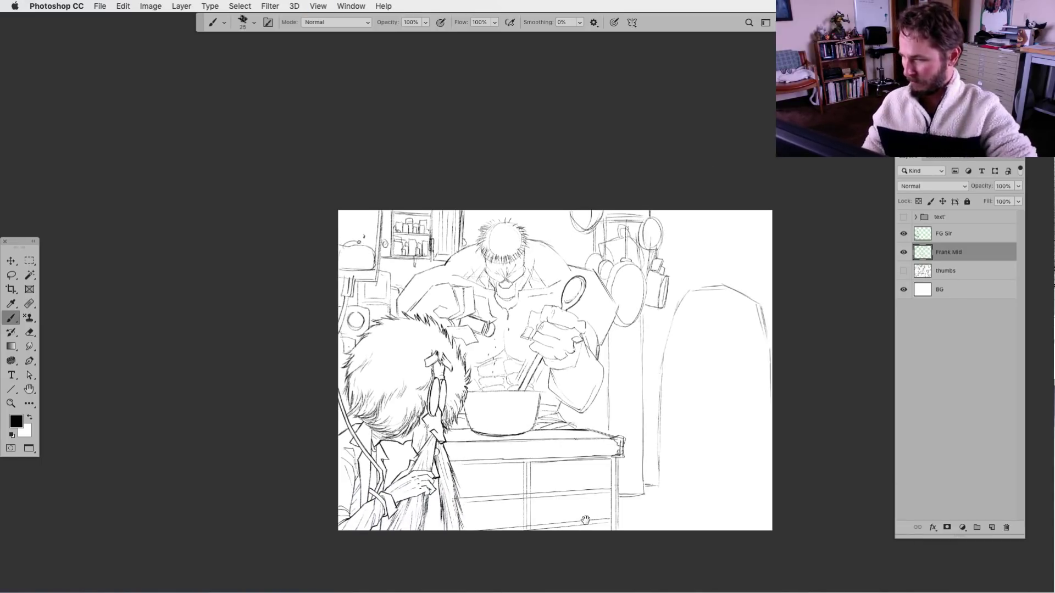
left_click_drag(595, 516, 519, 521)
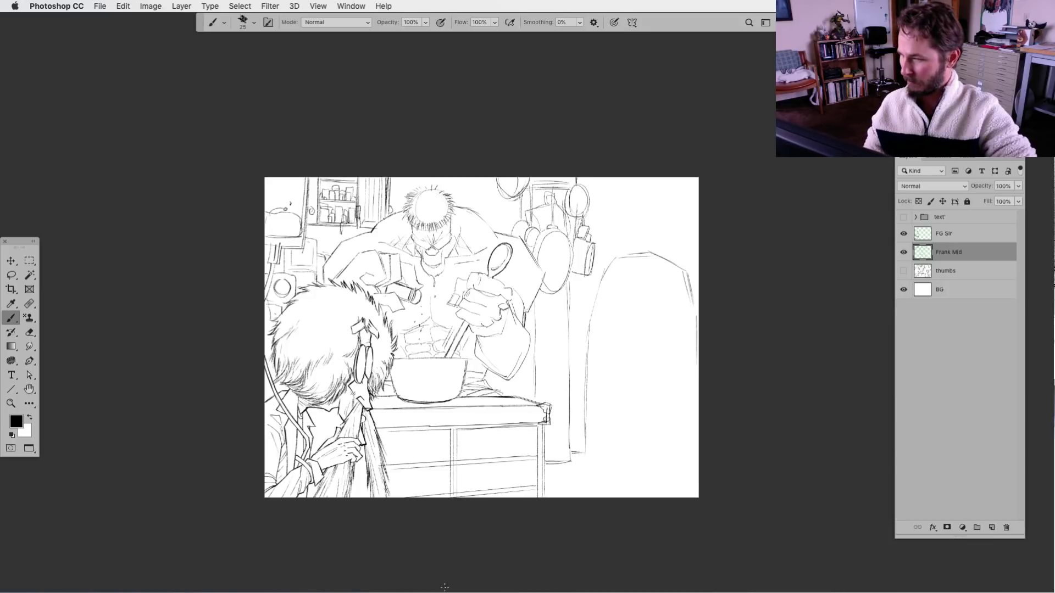
left_click(268, 6)
mouse_move(317, 7)
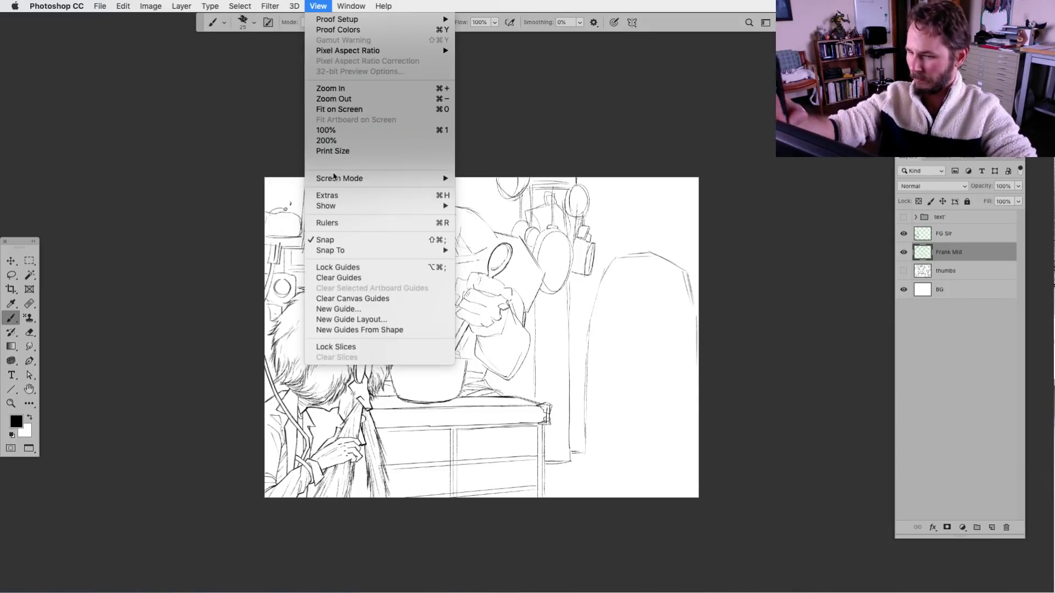
left_click(341, 161)
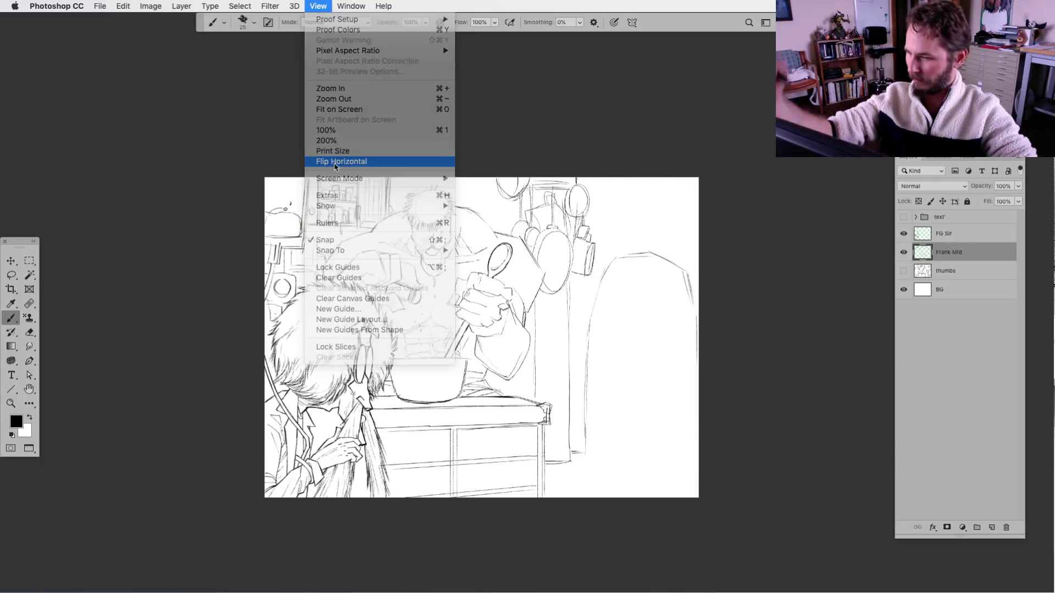
scroll(510, 496, "right", 2)
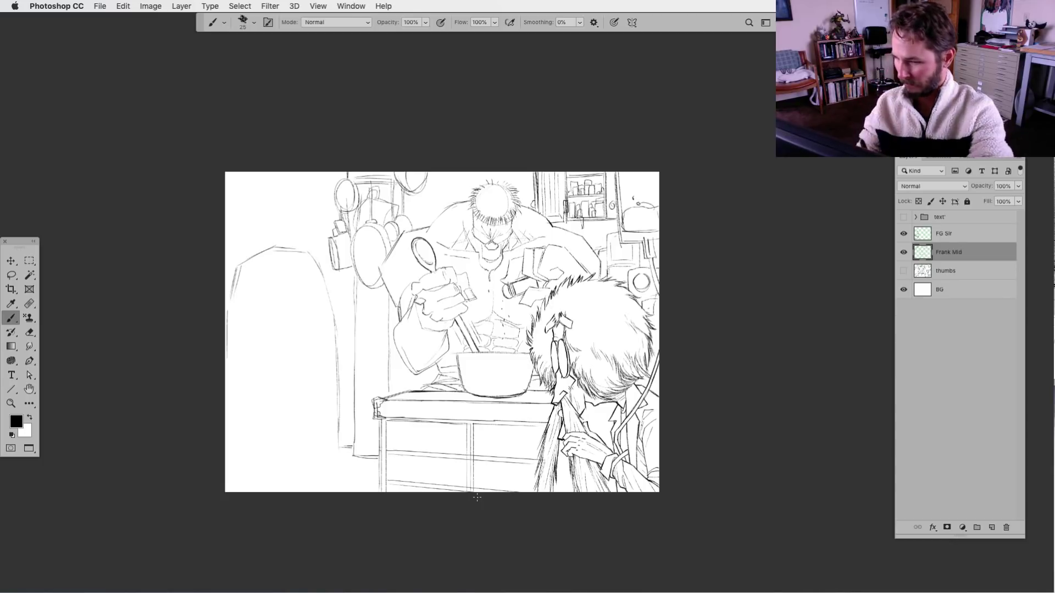
Draw vertical posts with a doubled diagonal brace on the wall between the hanging pots and the midground figure's head.
key("super+equal")
scroll(322, 459, "up", 2)
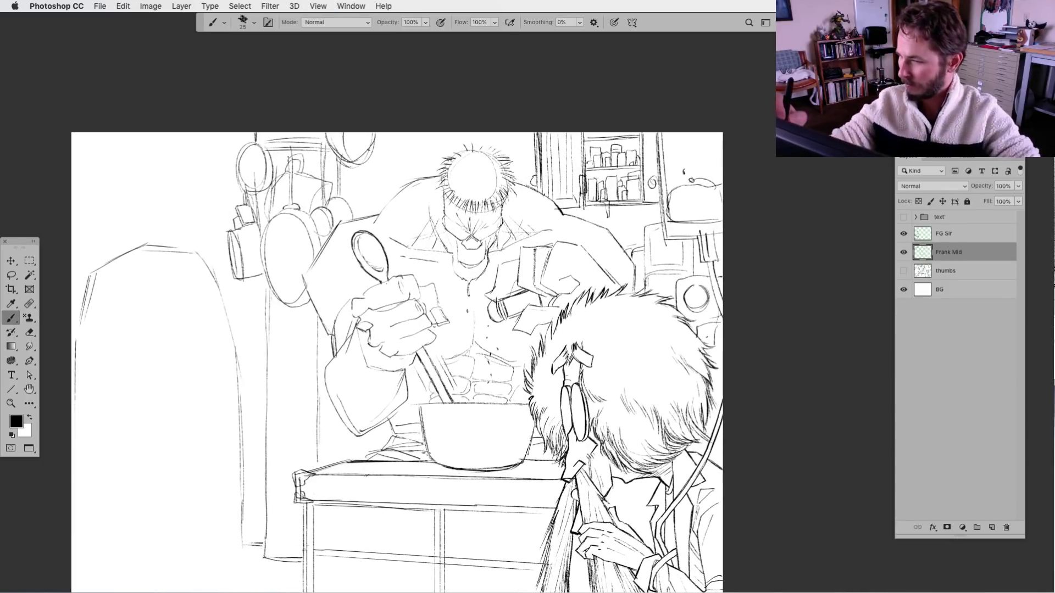
left_click_drag(373, 133, 375, 220)
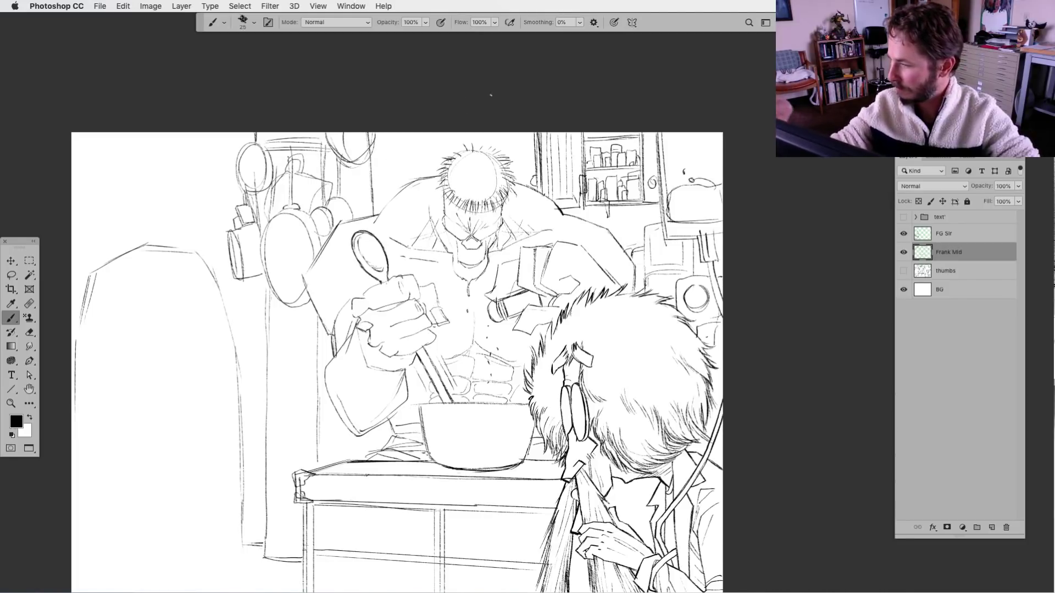
left_click_drag(429, 133, 429, 183)
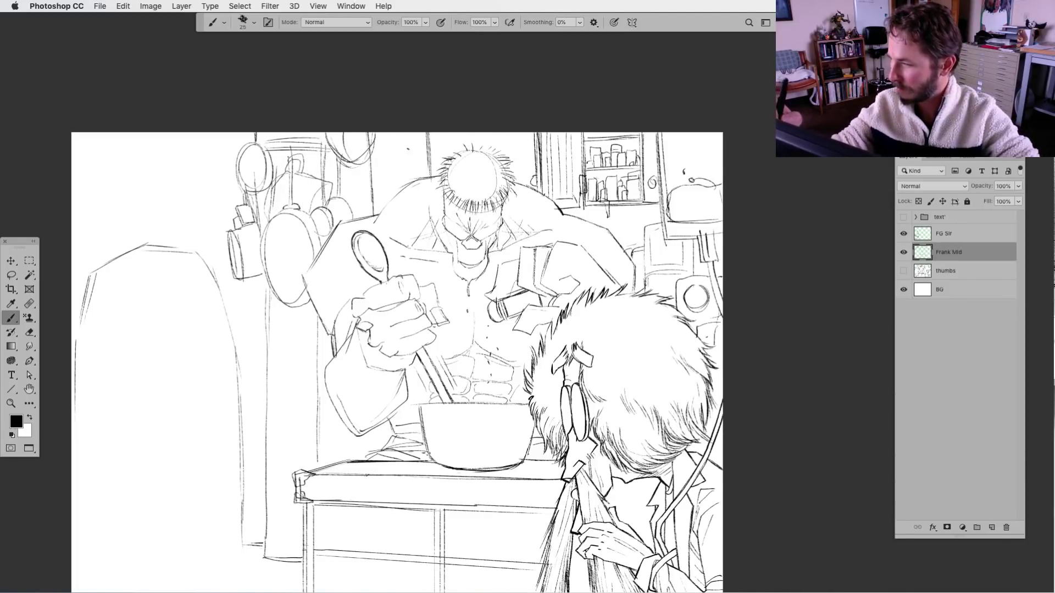
mouse_move(374, 132)
left_mouse_down()
mouse_move(372, 211)
mouse_move(371, 194)
left_mouse_up()
left_click_drag(383, 133, 380, 194)
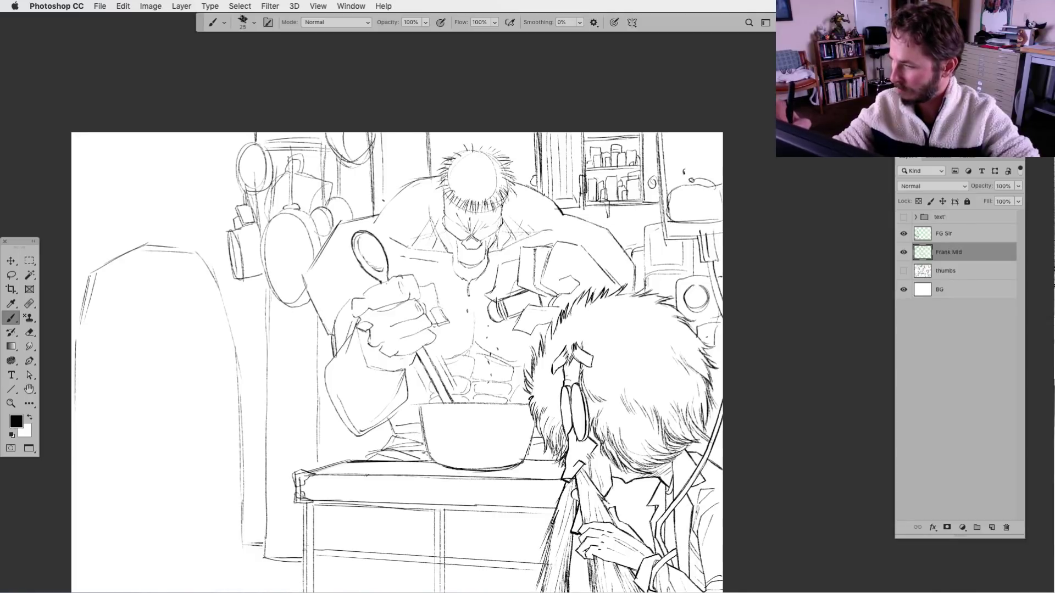
mouse_move(422, 133)
left_mouse_down()
mouse_move(424, 172)
mouse_move(396, 158)
mouse_move(379, 195)
left_mouse_up()
mouse_move(420, 137)
left_mouse_down()
mouse_move(392, 200)
mouse_move(392, 161)
left_mouse_up()
left_click_drag(400, 132, 397, 145)
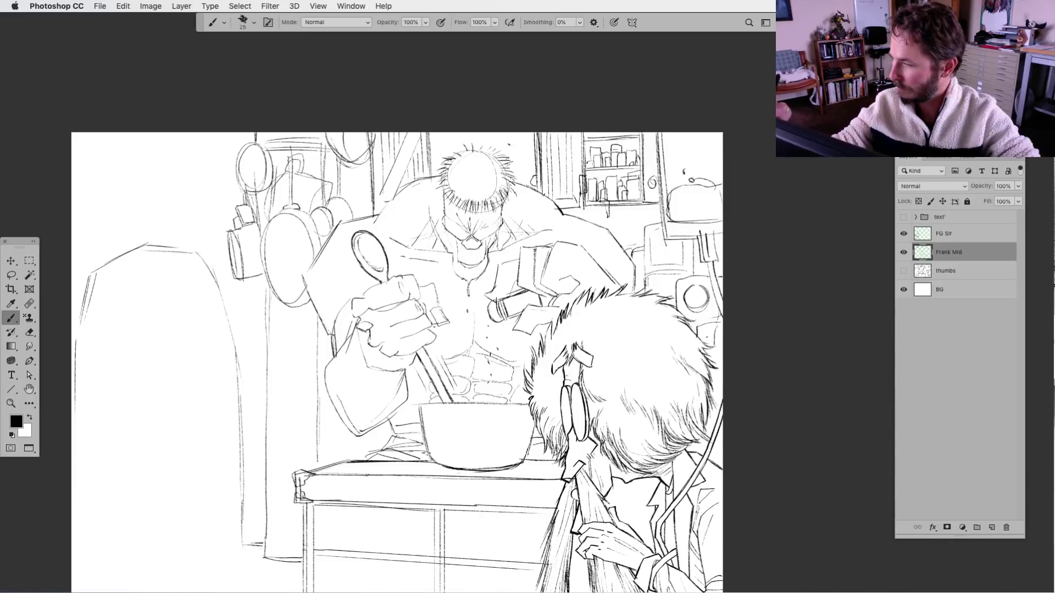
Draw vertical plank lines on the wall behind the midground figure's head, on both sides of the hair.
mouse_move(443, 134)
left_mouse_down()
mouse_move(445, 160)
mouse_move(462, 133)
mouse_move(495, 133)
left_mouse_up()
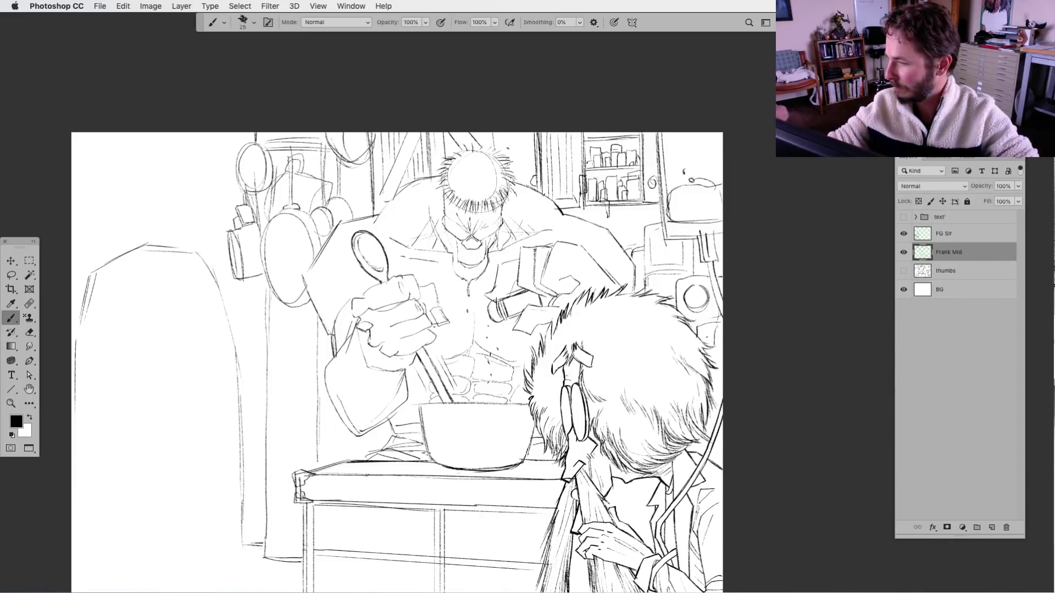
left_click_drag(518, 185, 516, 132)
mouse_move(523, 190)
left_mouse_down()
mouse_move(522, 132)
mouse_move(497, 131)
left_mouse_up()
left_click_drag(451, 158, 457, 134)
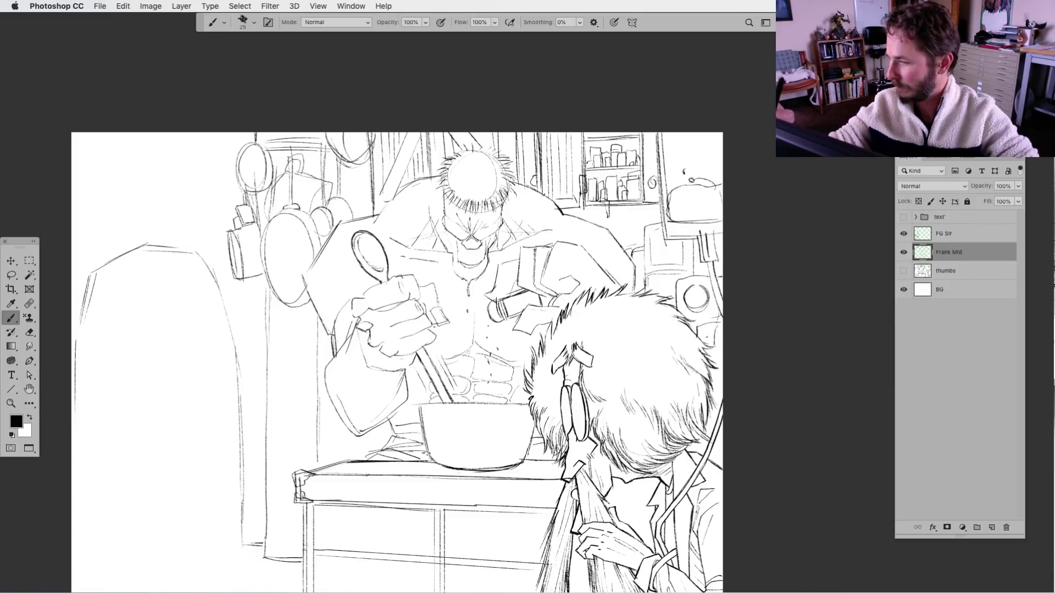
scroll(436, 536, "down", 1)
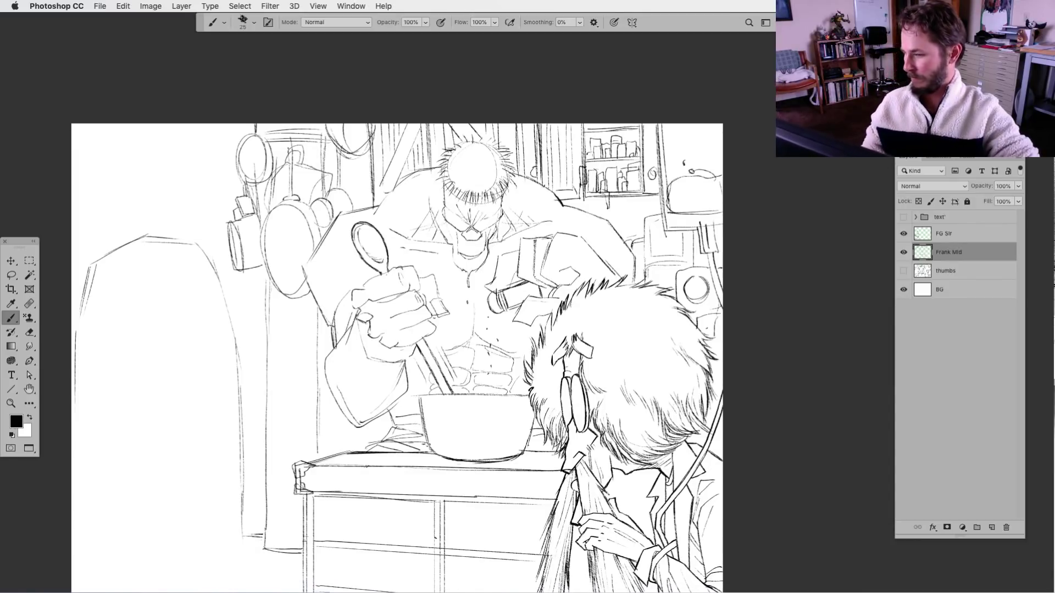
Draw a ledge beneath the jar cabinet, with vertical support lines running down to the midground figure's shoulder.
scroll(373, 358, "right", 5)
scroll(372, 358, "up", 2)
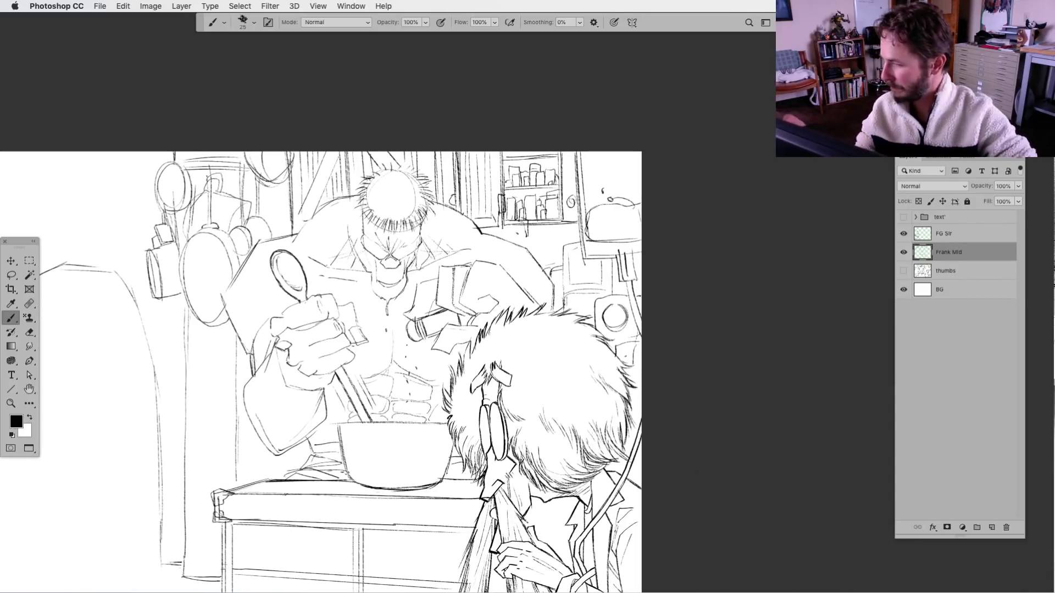
left_click_drag(523, 235, 487, 230)
mouse_move(516, 232)
left_mouse_down()
mouse_move(480, 225)
mouse_move(513, 228)
left_mouse_up()
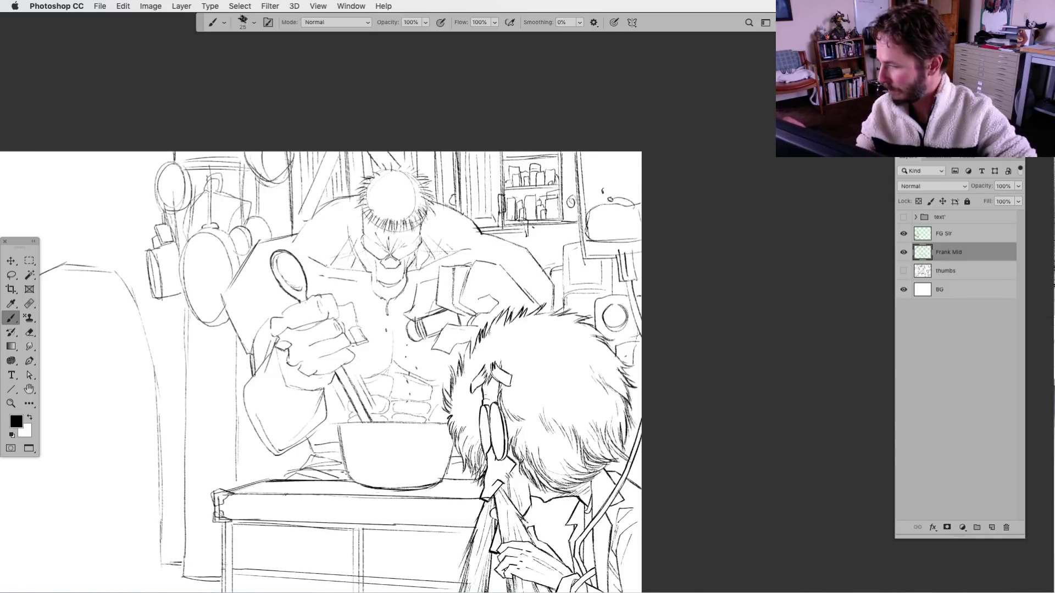
left_click_drag(580, 224, 532, 228)
mouse_move(545, 230)
left_mouse_down()
mouse_move(526, 229)
mouse_move(544, 231)
left_mouse_up()
mouse_move(574, 232)
left_mouse_down()
mouse_move(499, 237)
mouse_move(547, 270)
left_mouse_up()
left_click_drag(522, 234, 516, 252)
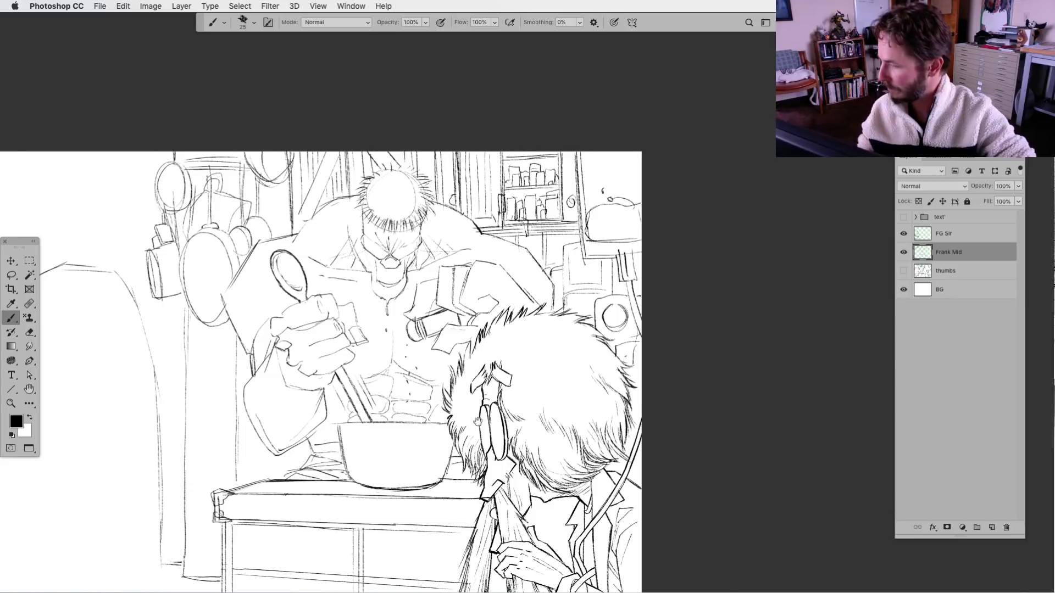
Add small specks to the large hanging pan, and draw a drip over the rim and spots on the mixing bowl.
scroll(477, 421, "down", 3)
scroll(477, 421, "left", 5)
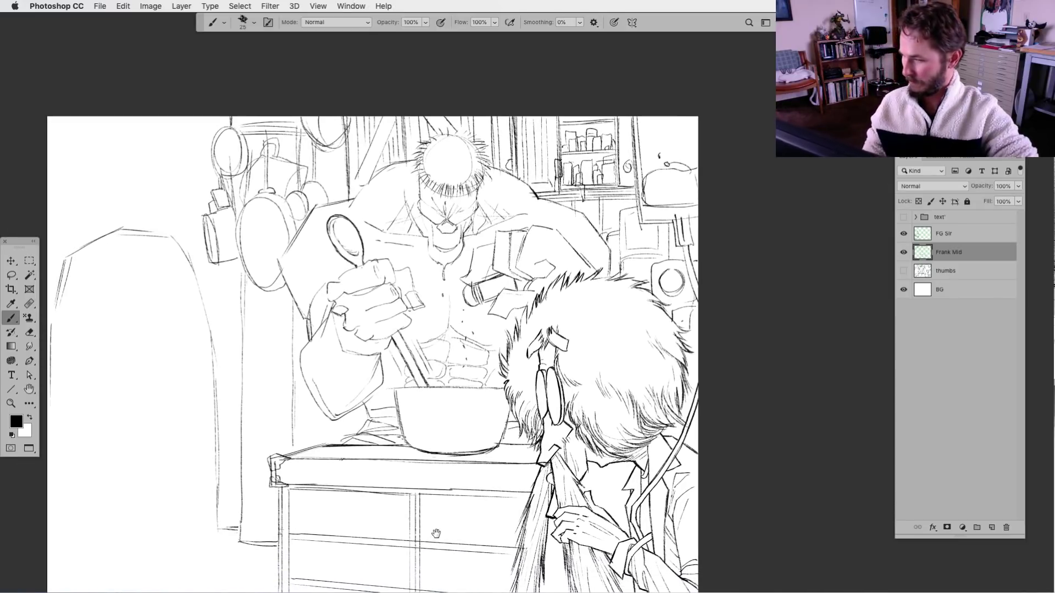
left_click_drag(436, 533, 468, 508)
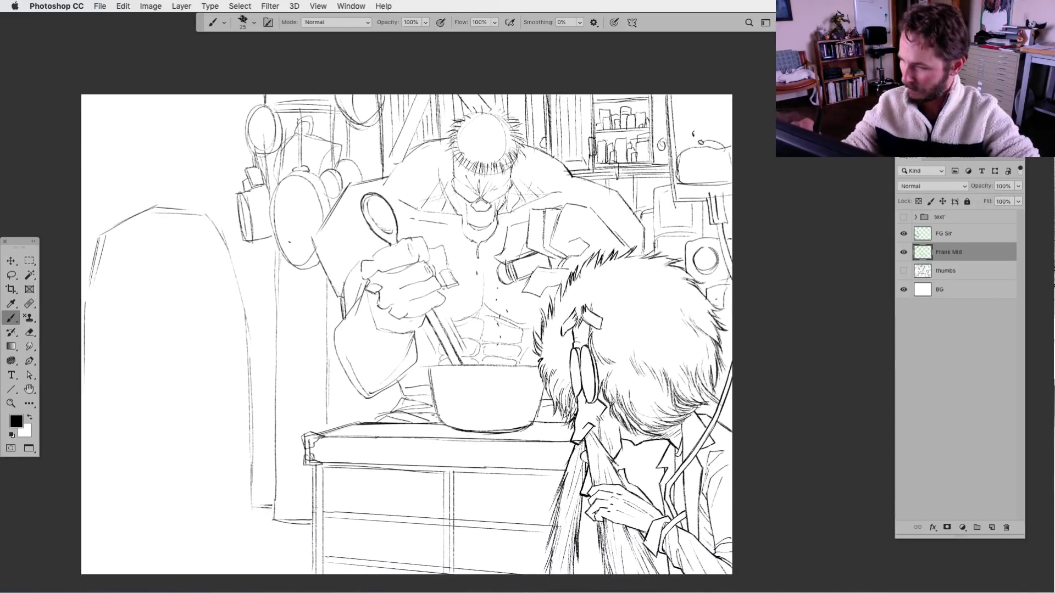
left_click_drag(289, 240, 291, 247)
left_click_drag(283, 210, 276, 234)
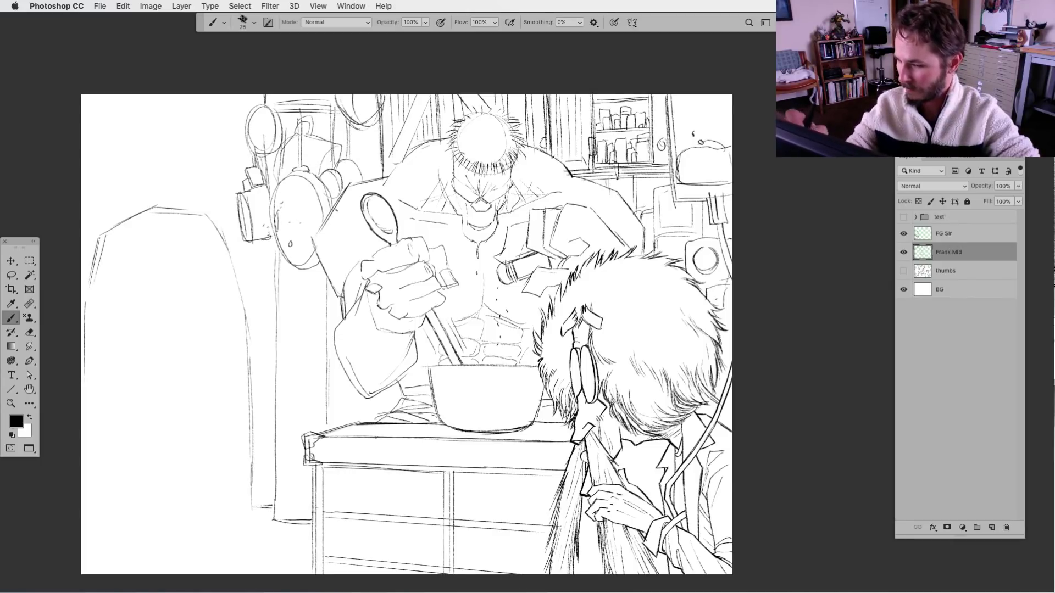
left_click_drag(364, 437, 367, 425)
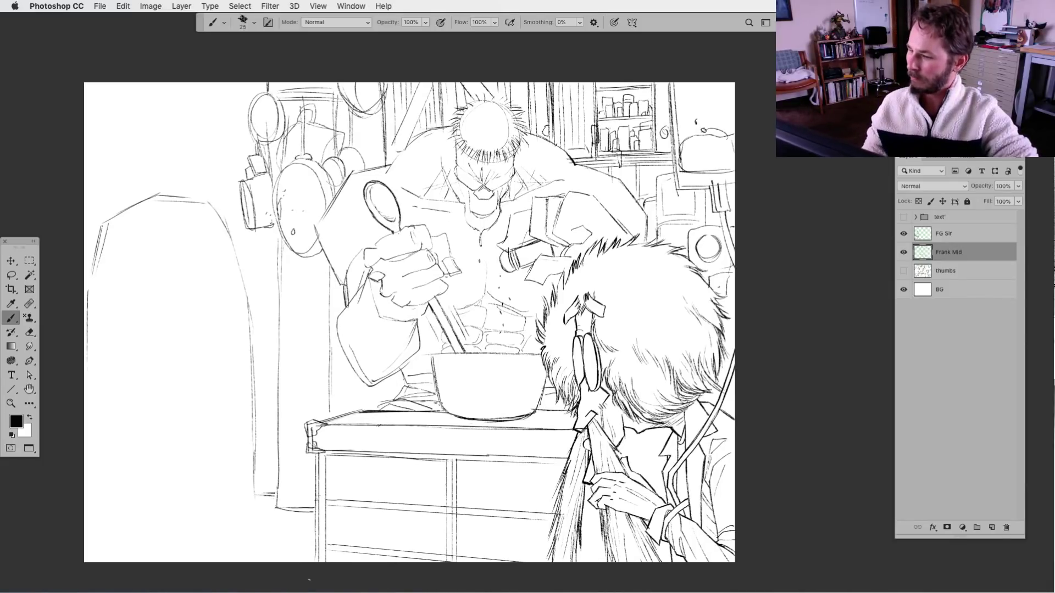
left_click_drag(411, 488, 455, 445)
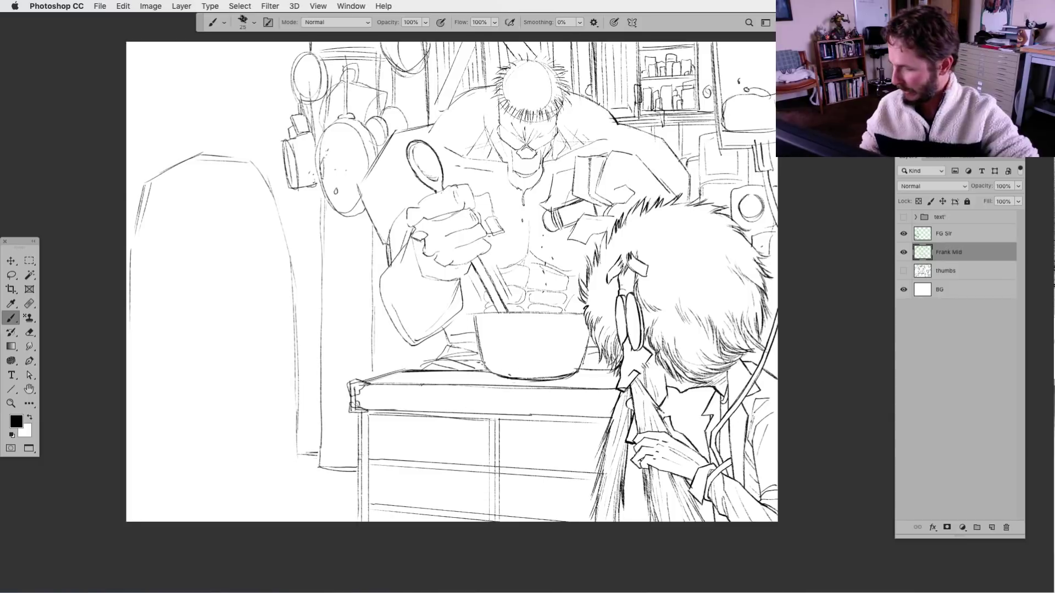
mouse_move(528, 312)
left_mouse_down()
mouse_move(554, 312)
mouse_move(543, 356)
mouse_move(557, 312)
mouse_move(570, 326)
left_mouse_up()
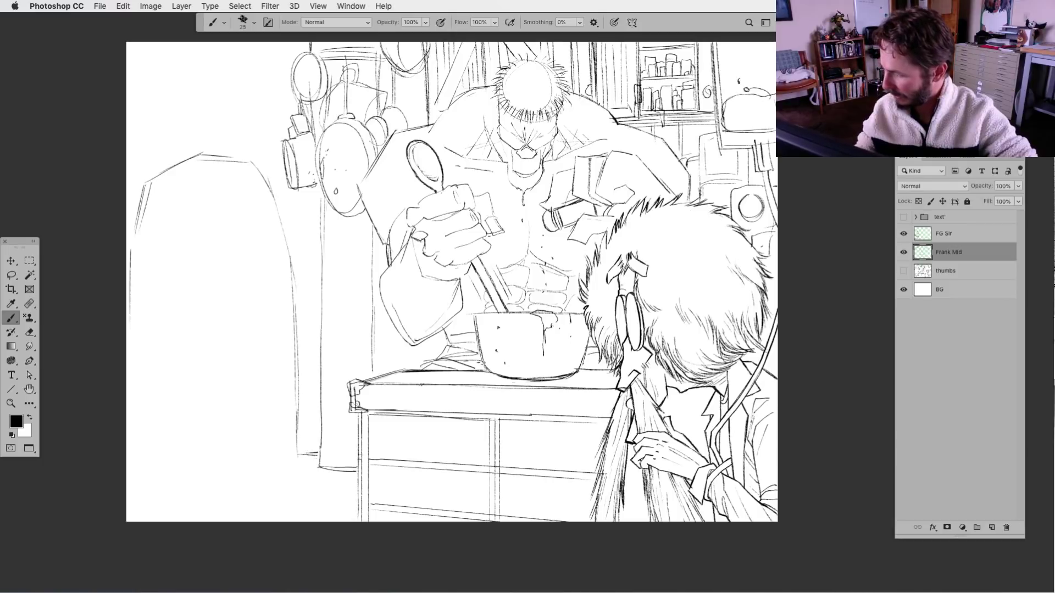
Draw a small chunk with a rounded end on the tabletop beside the bowl, clearing the table lines that cross it.
mouse_move(412, 369)
left_mouse_down()
mouse_move(434, 357)
mouse_move(431, 377)
mouse_move(473, 377)
mouse_move(432, 377)
mouse_move(459, 382)
mouse_move(451, 375)
left_mouse_up()
key("ctrl+z")
left_click(18, 279)
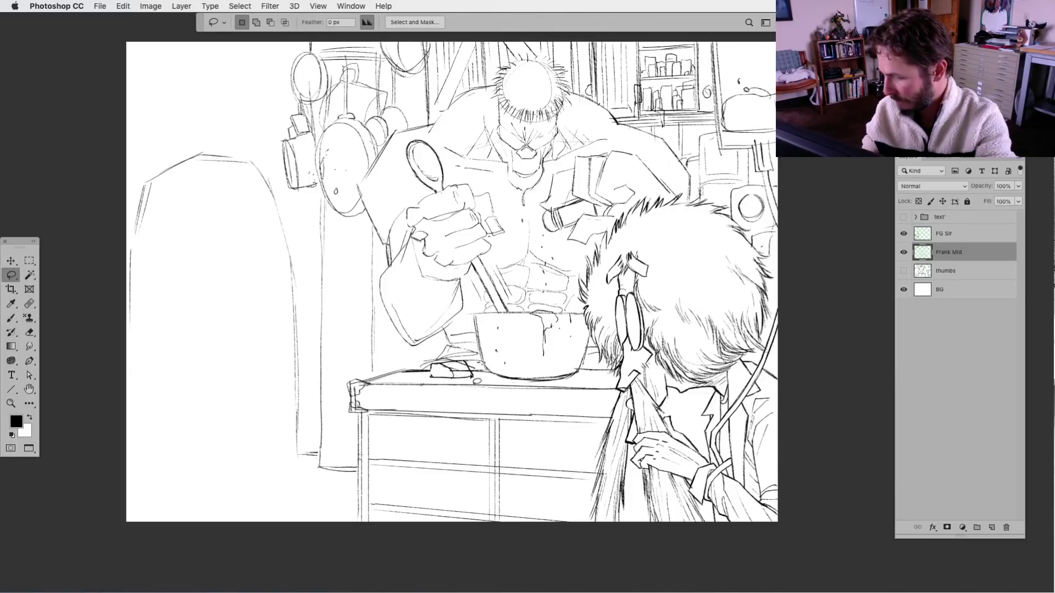
left_click(11, 318)
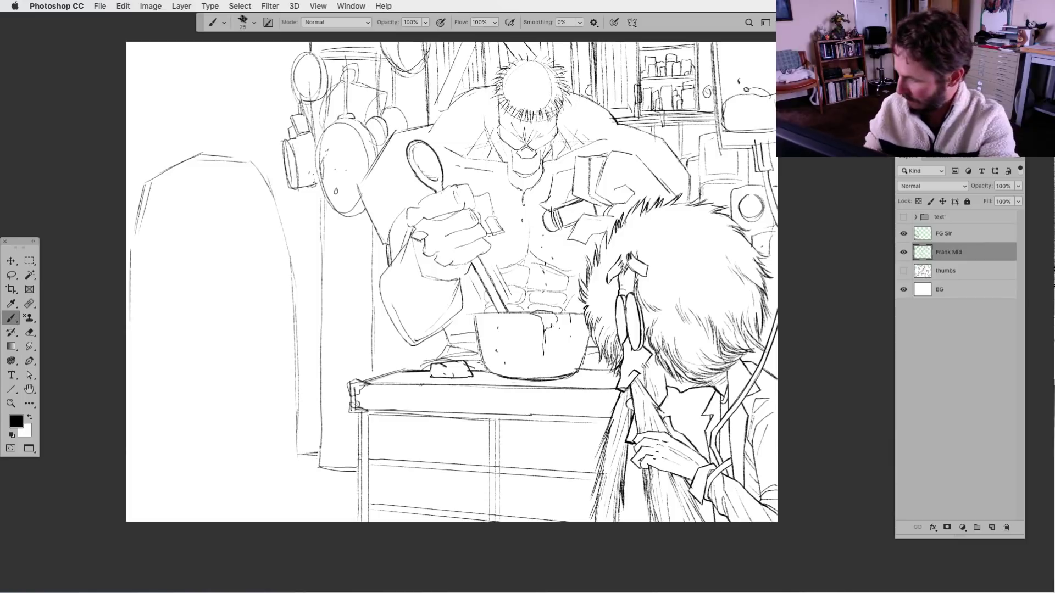
mouse_move(431, 365)
left_mouse_down()
mouse_move(448, 371)
mouse_move(433, 377)
left_mouse_up()
Draw splatter around the chunk with a drip down the table's front edge, and a jagged crack across the bowl.
mouse_move(449, 373)
left_mouse_down()
mouse_move(455, 379)
mouse_move(432, 378)
mouse_move(457, 370)
mouse_move(474, 385)
mouse_move(433, 387)
mouse_move(436, 416)
mouse_move(445, 386)
mouse_move(508, 380)
left_mouse_up()
mouse_move(508, 342)
left_mouse_down()
mouse_move(496, 360)
mouse_move(510, 323)
left_mouse_up()
mouse_move(510, 322)
left_mouse_down()
mouse_move(517, 311)
mouse_move(499, 348)
mouse_move(519, 376)
mouse_move(519, 312)
mouse_move(521, 349)
mouse_move(529, 313)
mouse_move(517, 341)
left_mouse_up()
left_click(524, 338)
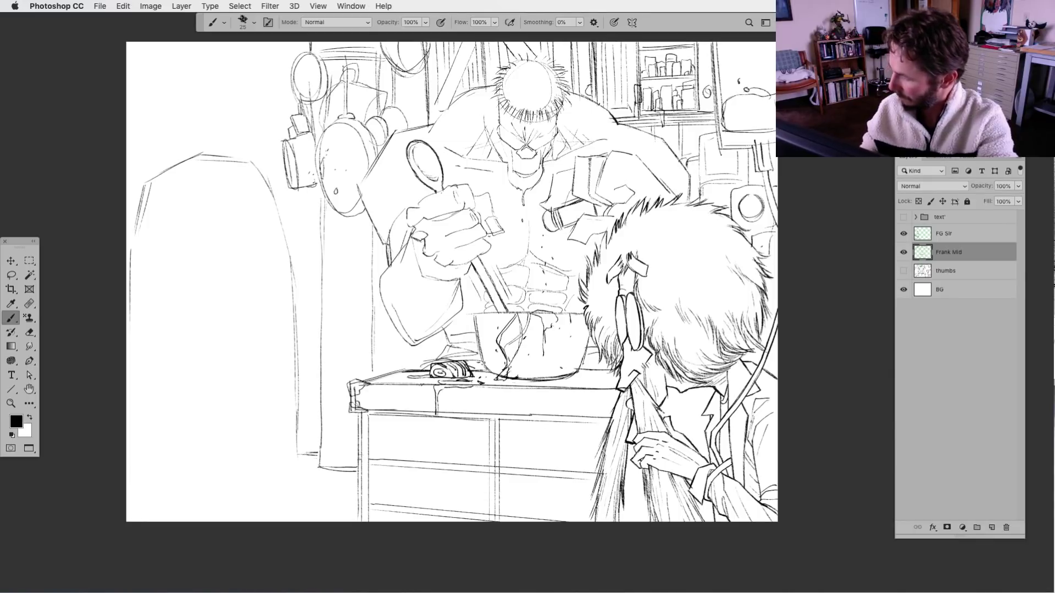
Scatter small puddles and specks across the tabletop and along the table's front edge.
left_click_drag(560, 381, 597, 377)
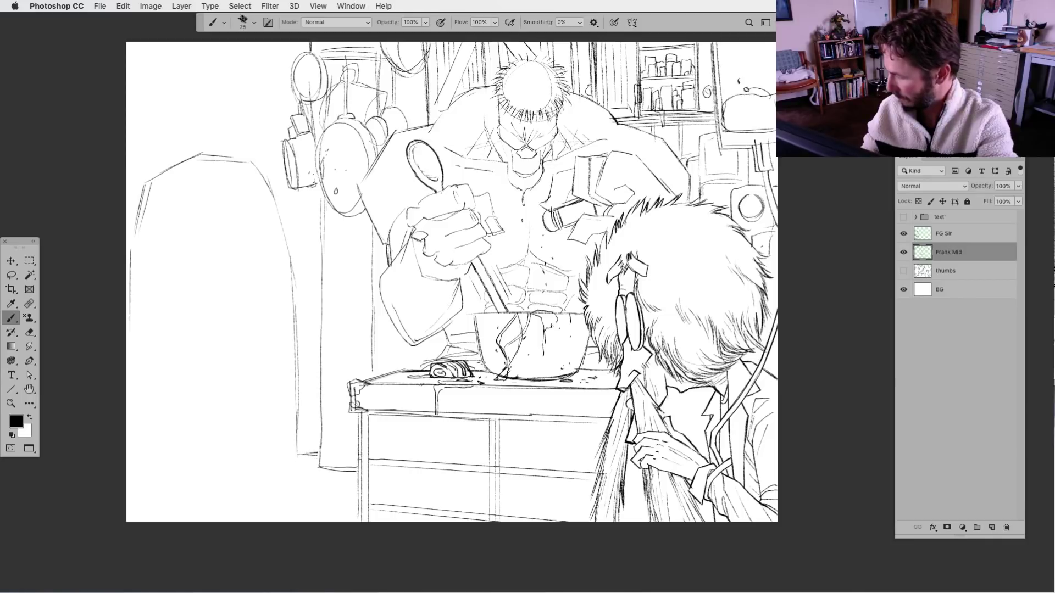
mouse_move(389, 371)
left_mouse_down()
mouse_move(382, 376)
mouse_move(408, 377)
left_mouse_up()
left_click(461, 404)
left_click(469, 405)
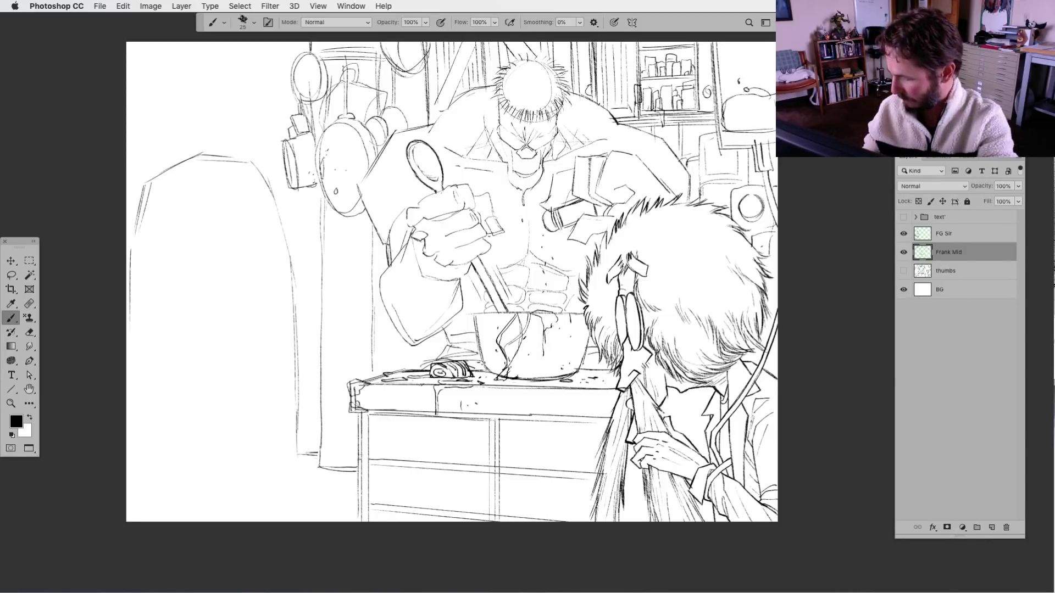
left_click(477, 405)
left_click(591, 439)
left_click_drag(549, 484, 500, 458)
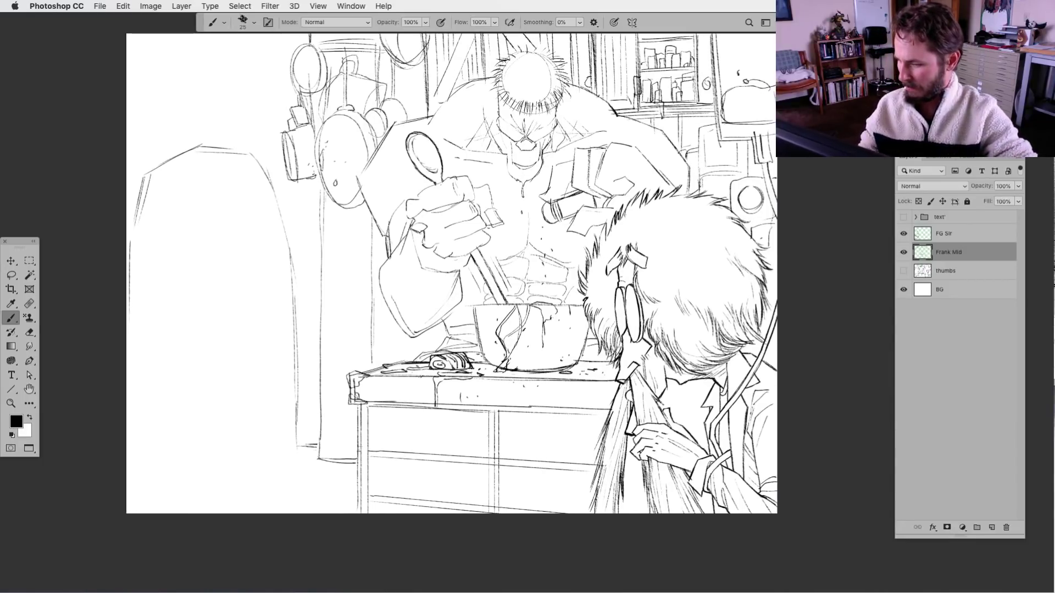
left_click_drag(397, 460, 405, 453)
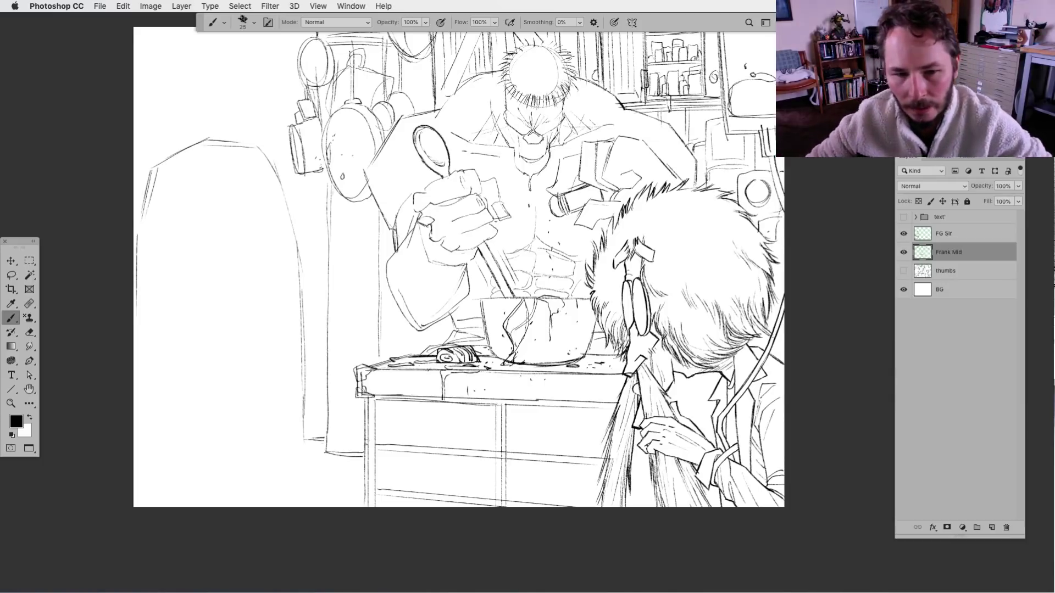
key("Tab")
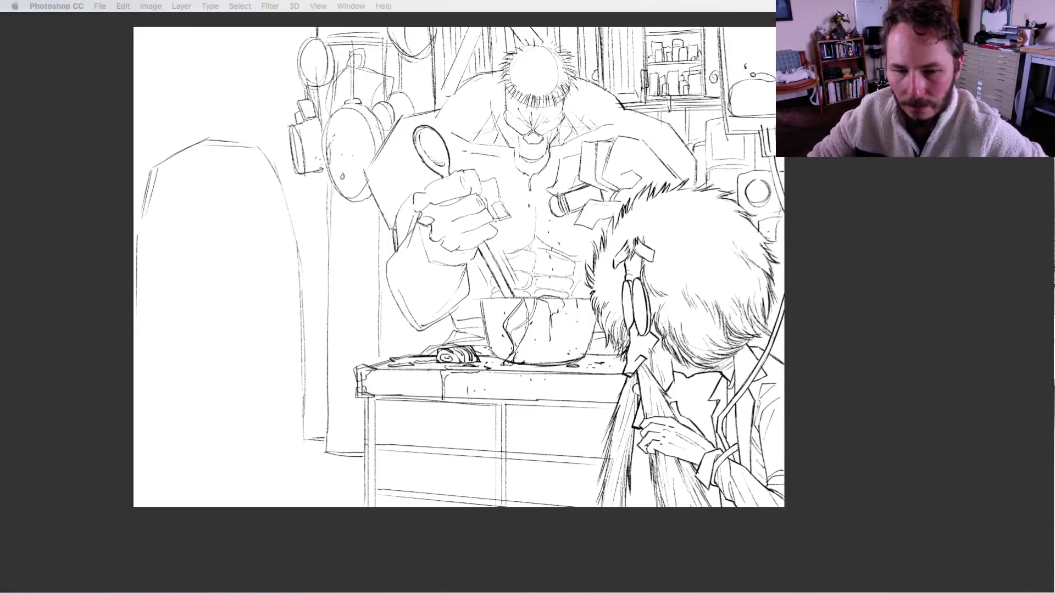
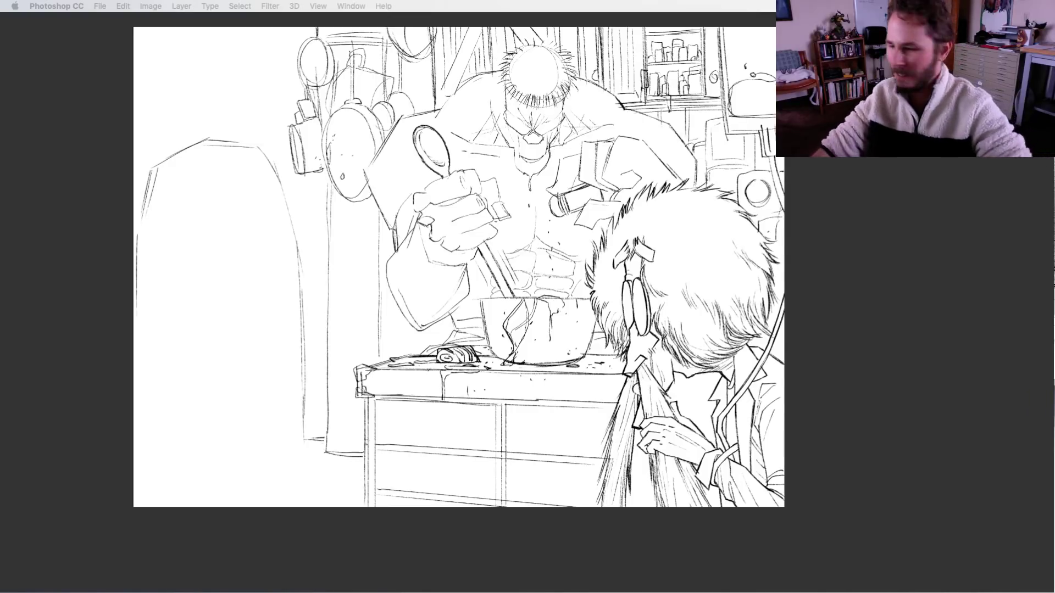
key("Tab")
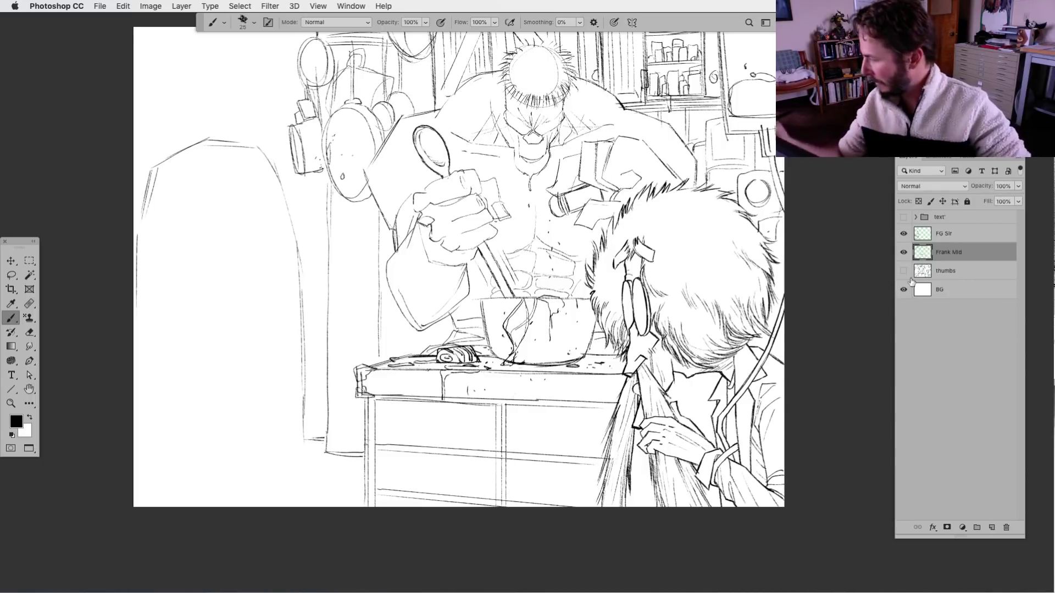
Show the "thumbs" layer as a faint sketch guide beneath the line art.
left_click(903, 270)
mouse_move(517, 415)
left_mouse_down()
mouse_move(522, 447)
mouse_move(500, 446)
left_mouse_up()
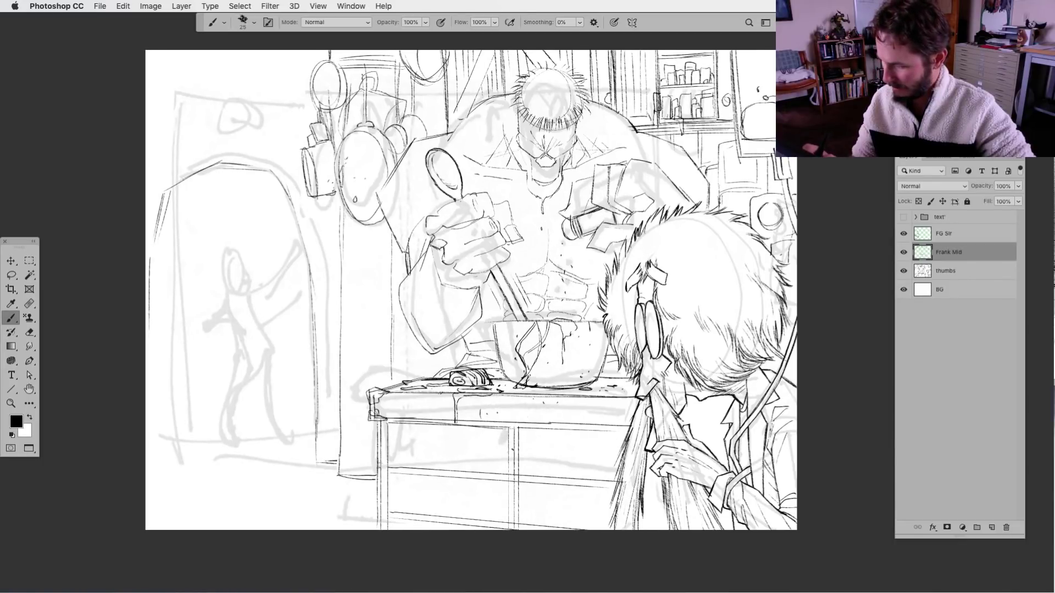
Draw the outer contour of the large cook's forearm and add small marks beside the foreground figure's hand.
mouse_move(417, 266)
left_mouse_down()
mouse_move(390, 291)
mouse_move(387, 312)
mouse_move(432, 357)
left_mouse_up()
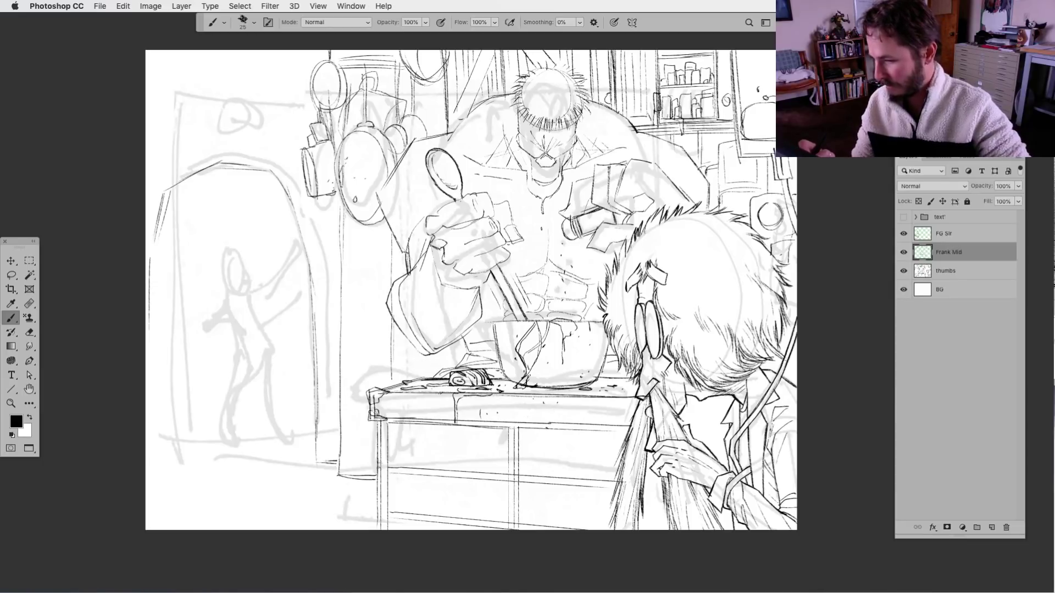
left_click_drag(635, 421, 646, 419)
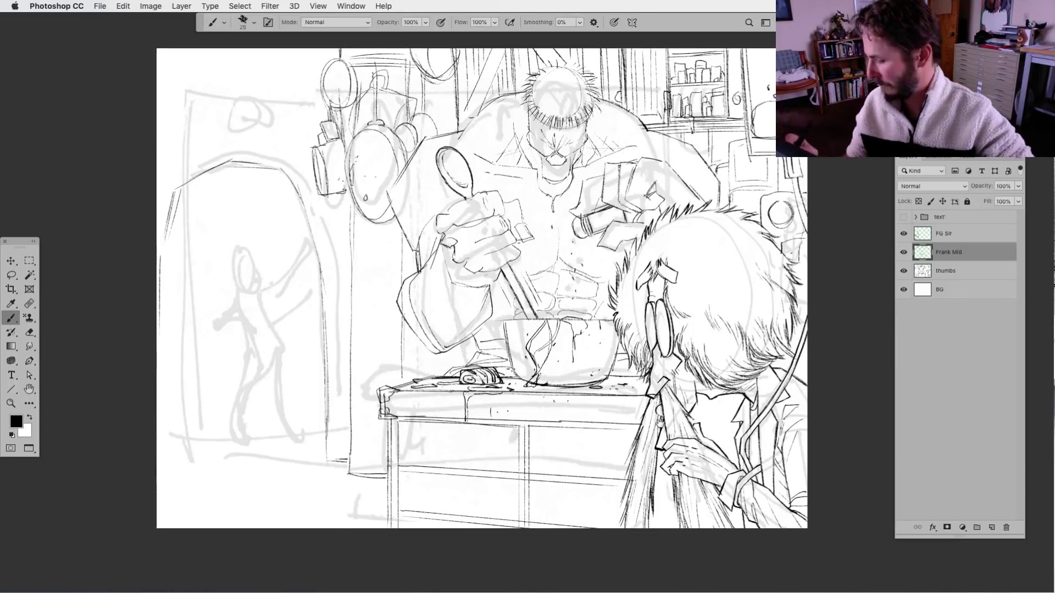
left_click_drag(660, 423, 663, 414)
Refine the thumb and finger lines of the large cook's raised hand around the cylinder.
left_click_drag(587, 191, 570, 199)
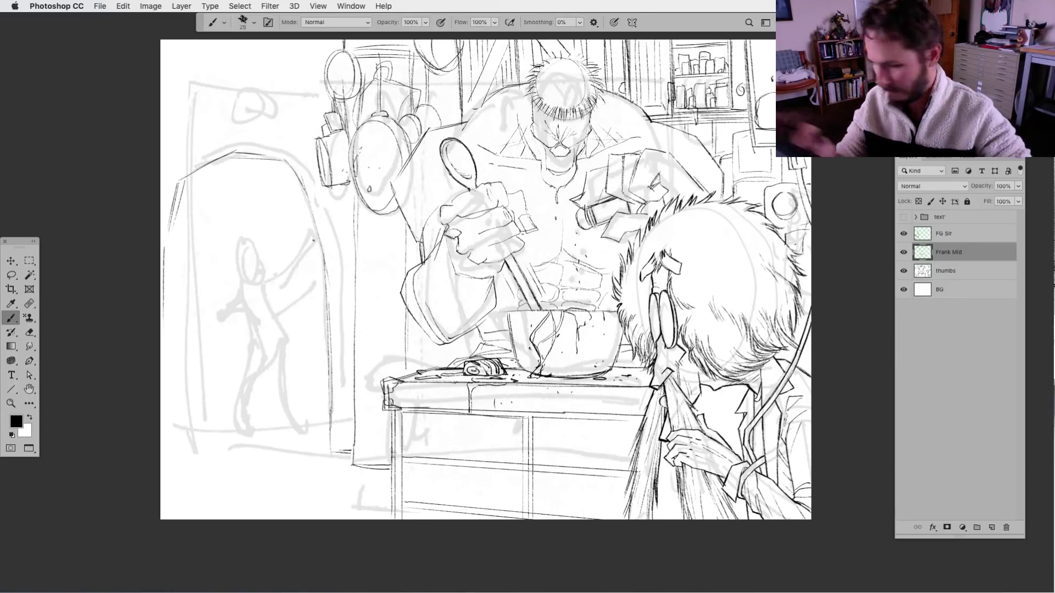
key("l")
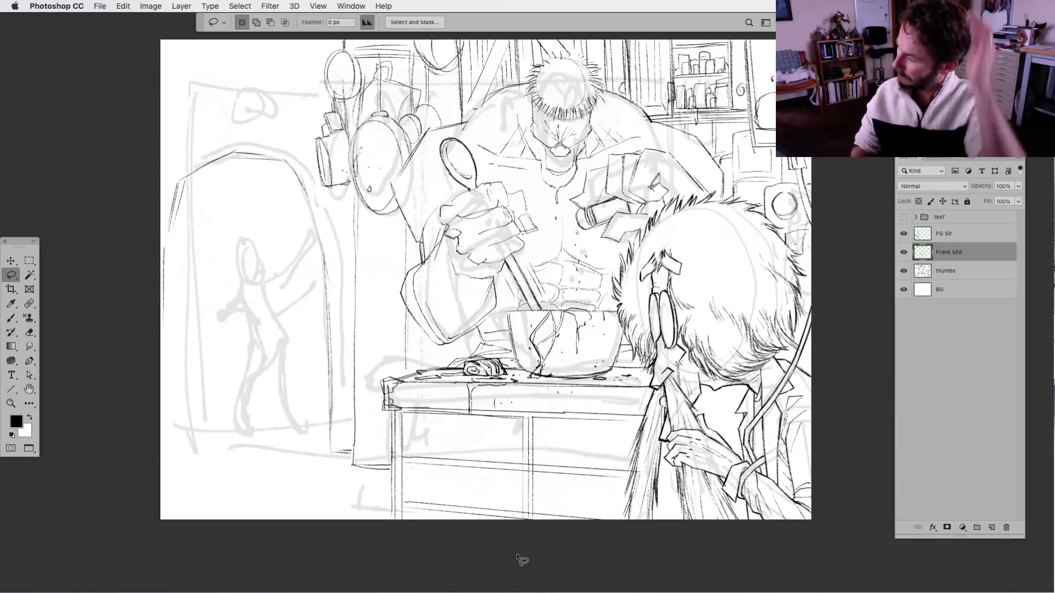
key("b")
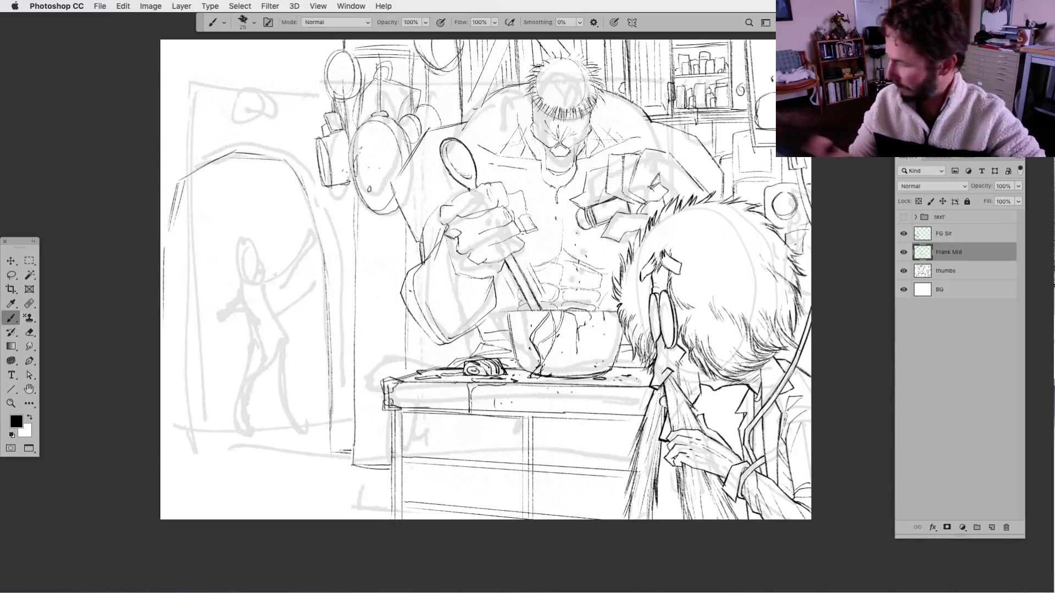
left_click_drag(571, 205, 586, 194)
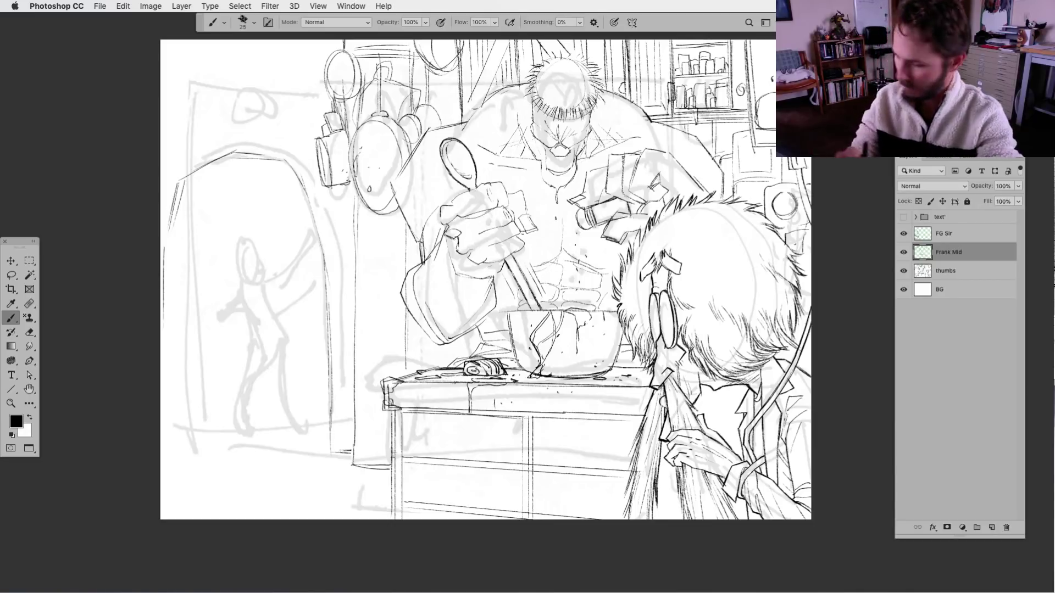
left_click(12, 274)
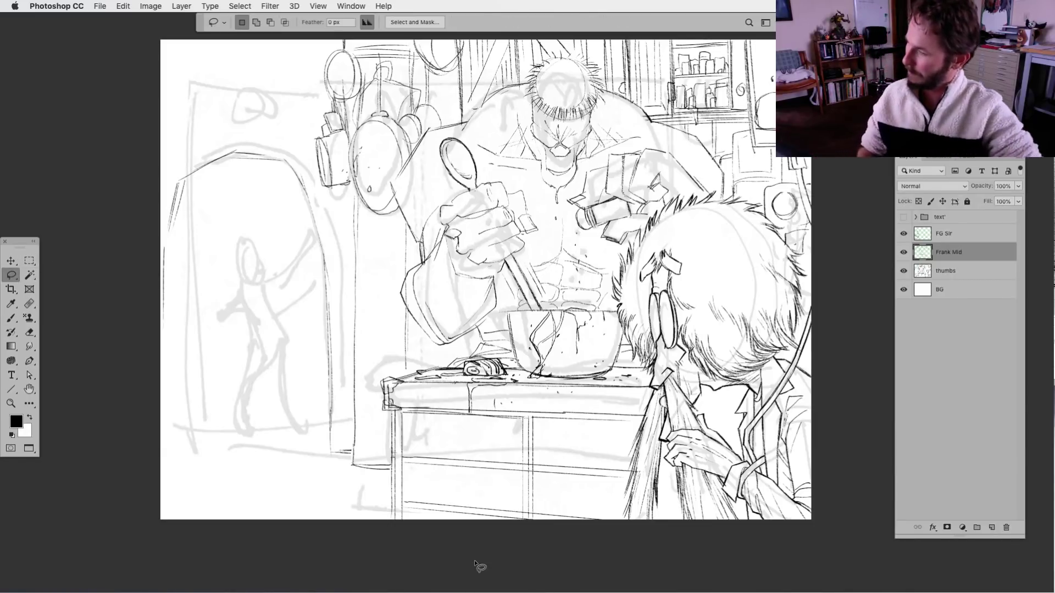
key("b")
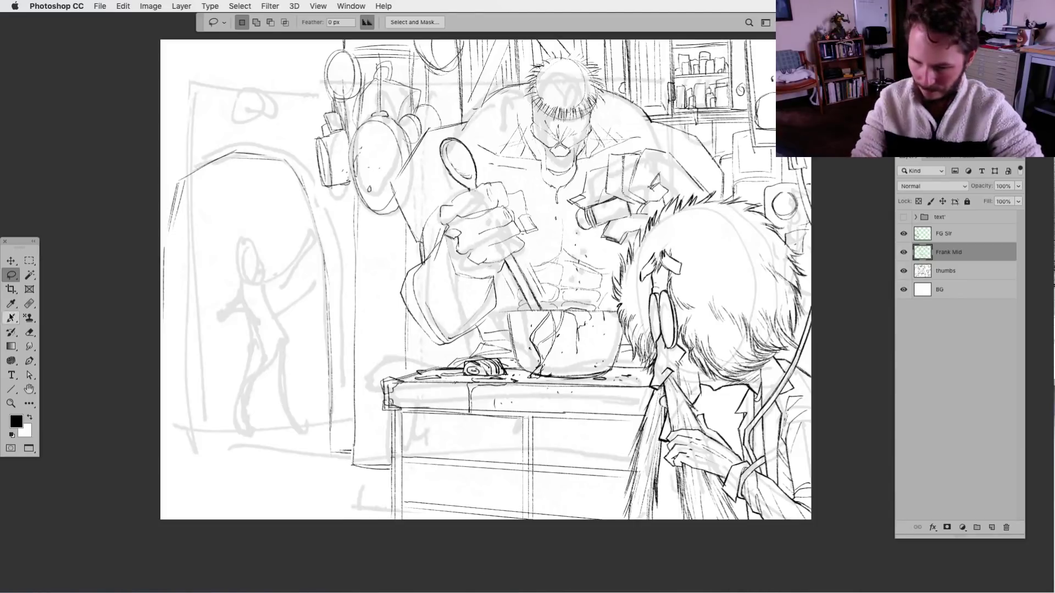
Sketch the two slanted sides of a keystone above the doorway arch.
mouse_move(501, 461)
left_mouse_down()
mouse_move(513, 440)
mouse_move(485, 417)
mouse_move(513, 413)
left_mouse_up()
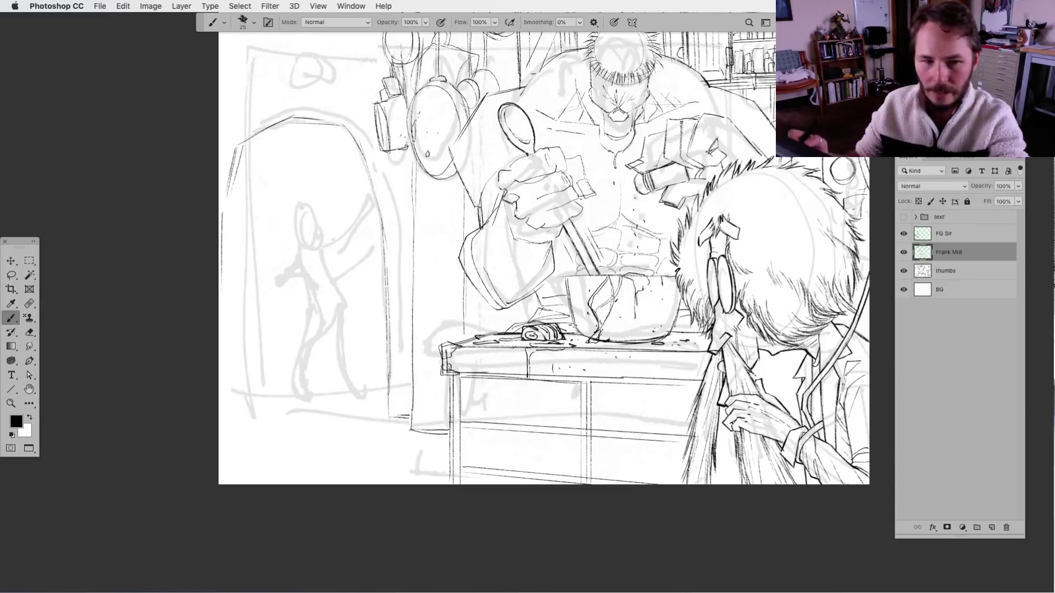
left_click_drag(531, 364, 499, 427)
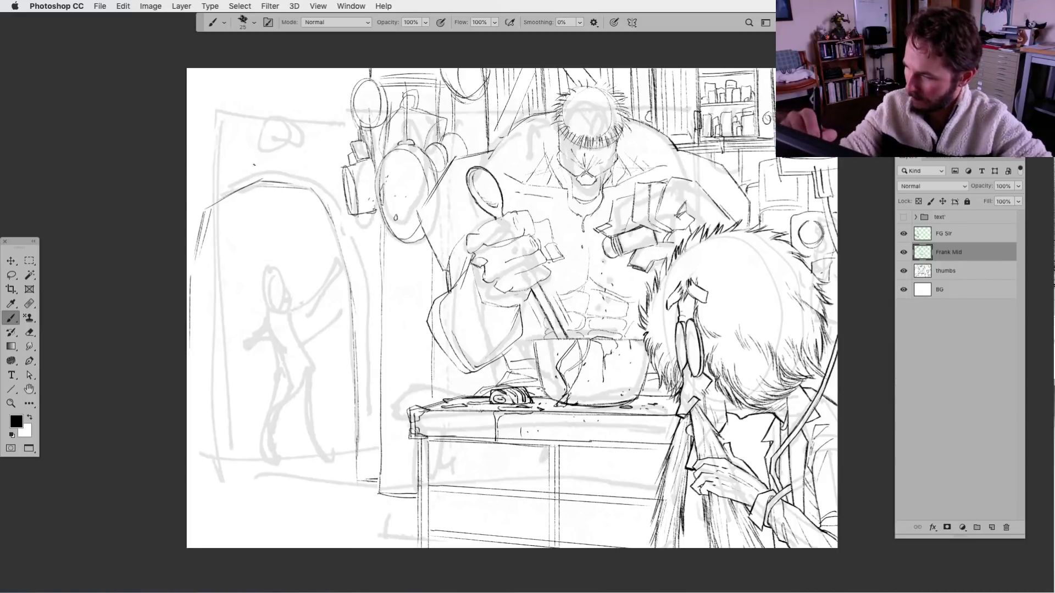
left_click_drag(252, 155, 263, 186)
mouse_move(306, 159)
left_mouse_down()
mouse_move(302, 186)
mouse_move(303, 174)
left_mouse_up()
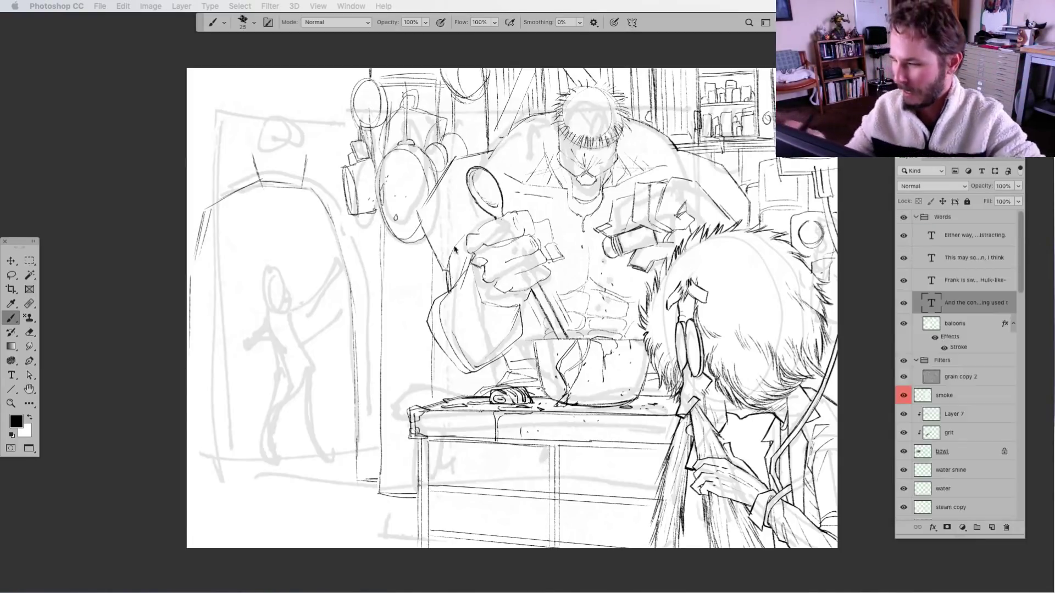
Hide the Words layer group in the other open document and return to the kitchen sketch.
scroll(511, 308, "up", 3)
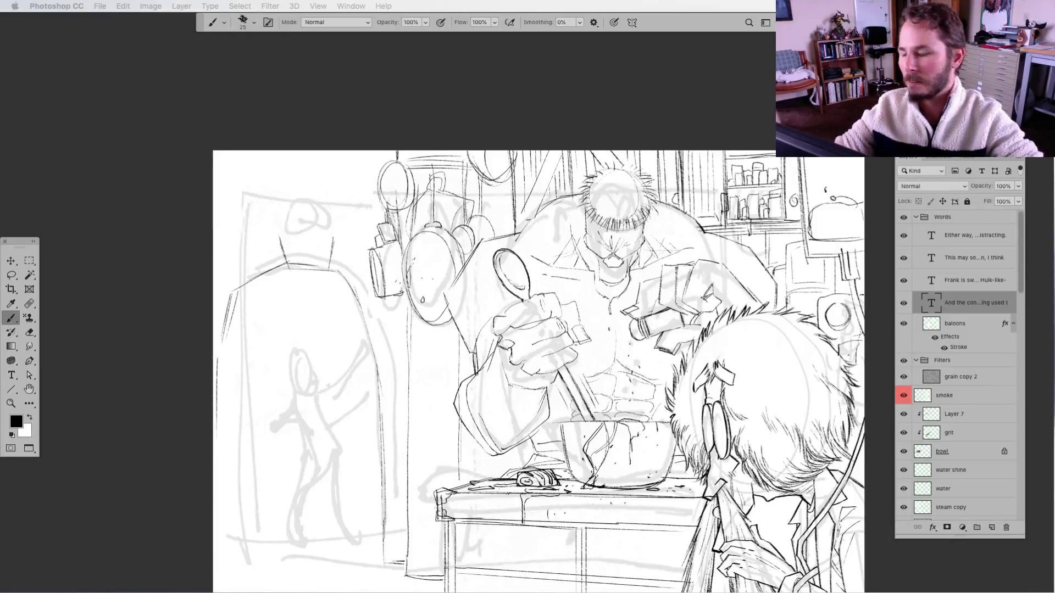
left_click(903, 217)
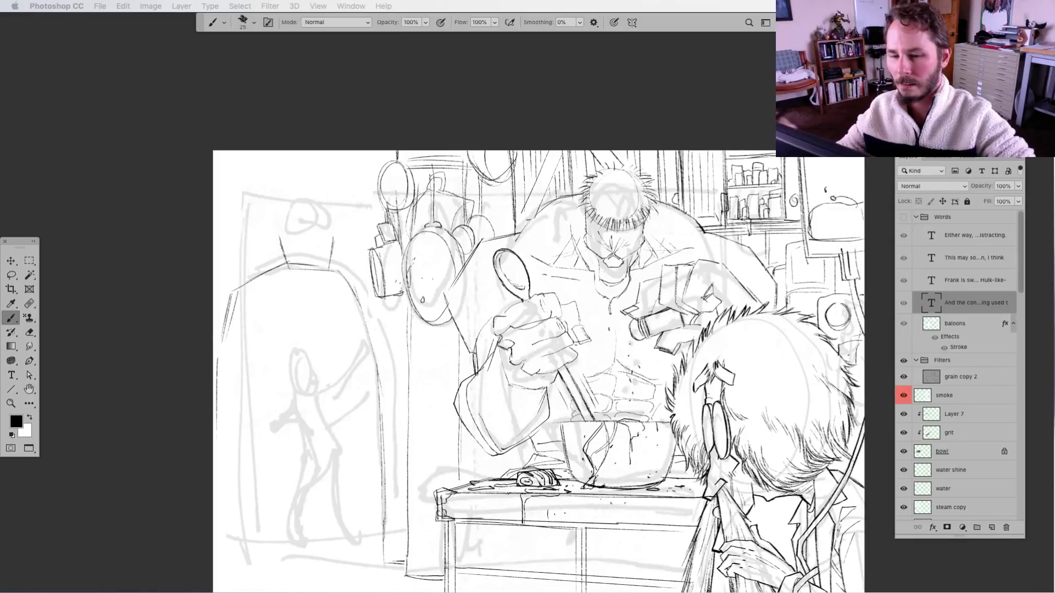
key("Tab")
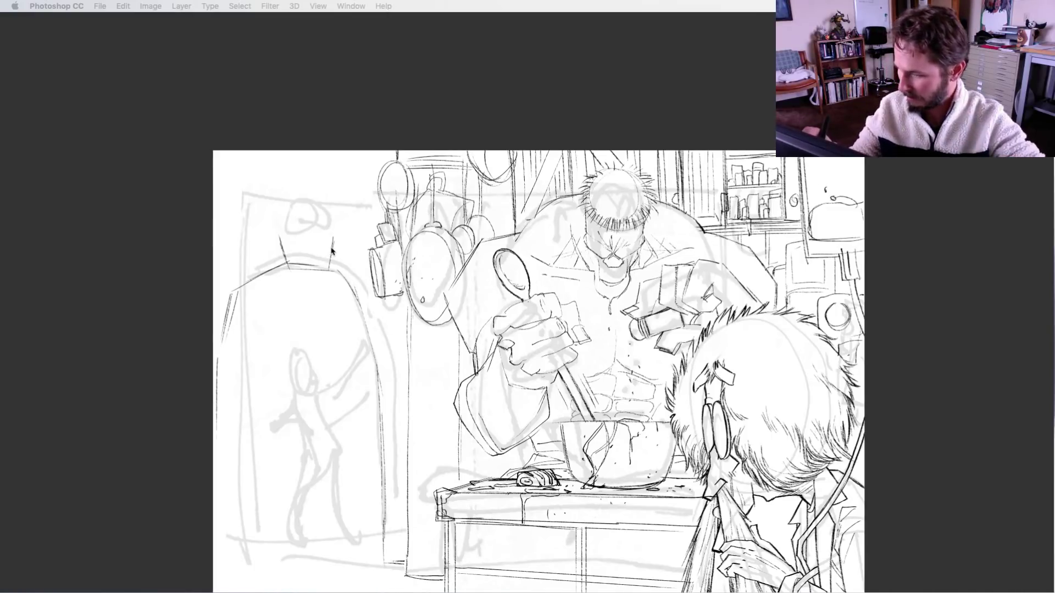
key("Tab")
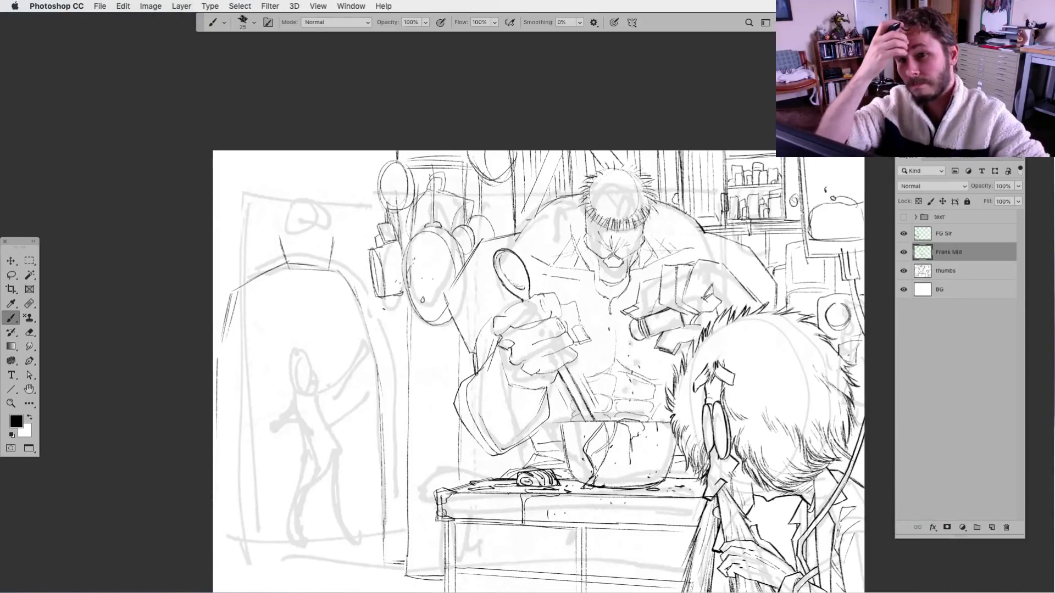
Close the keystone with upper and lower edge lines and start the adjoining stone on the arch's left side.
left_click_drag(278, 238, 332, 243)
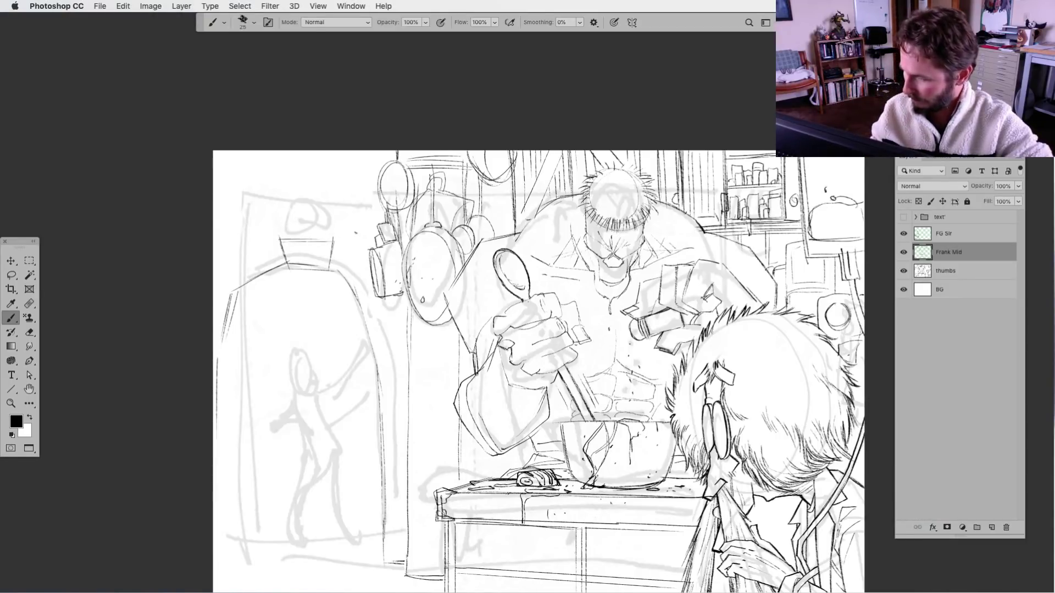
left_click_drag(282, 265, 310, 267)
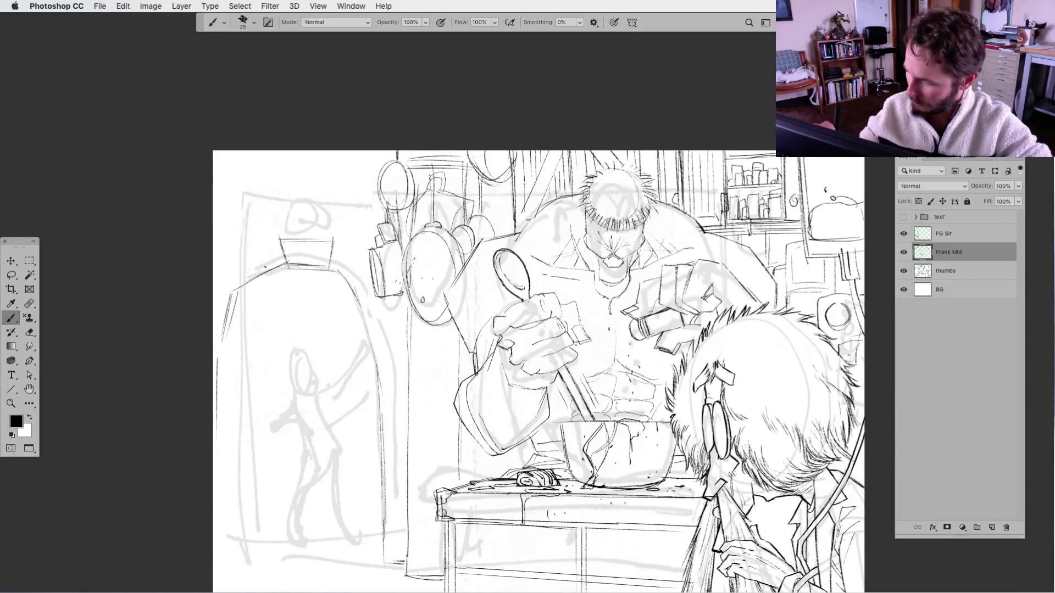
mouse_move(254, 247)
left_mouse_down()
mouse_move(262, 267)
mouse_move(254, 248)
mouse_move(255, 257)
mouse_move(277, 245)
left_mouse_up()
key("ctrl+z")
left_click_drag(253, 255, 276, 250)
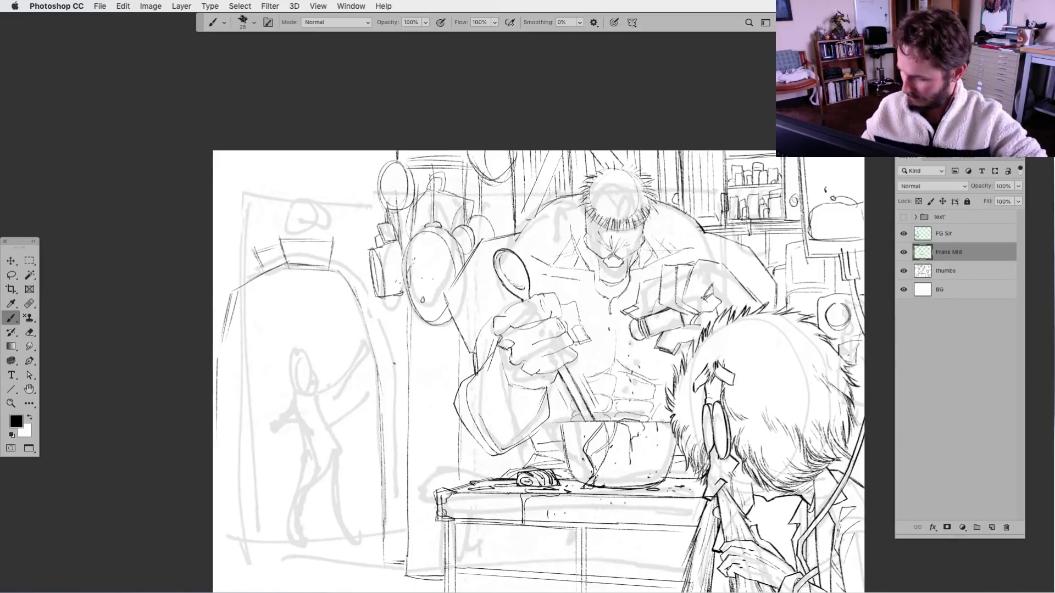
Sketch the stone to the right of the keystone and extend the arch's outer edge down its left side.
scroll(531, 365, "down", 1)
scroll(530, 365, "right", 1)
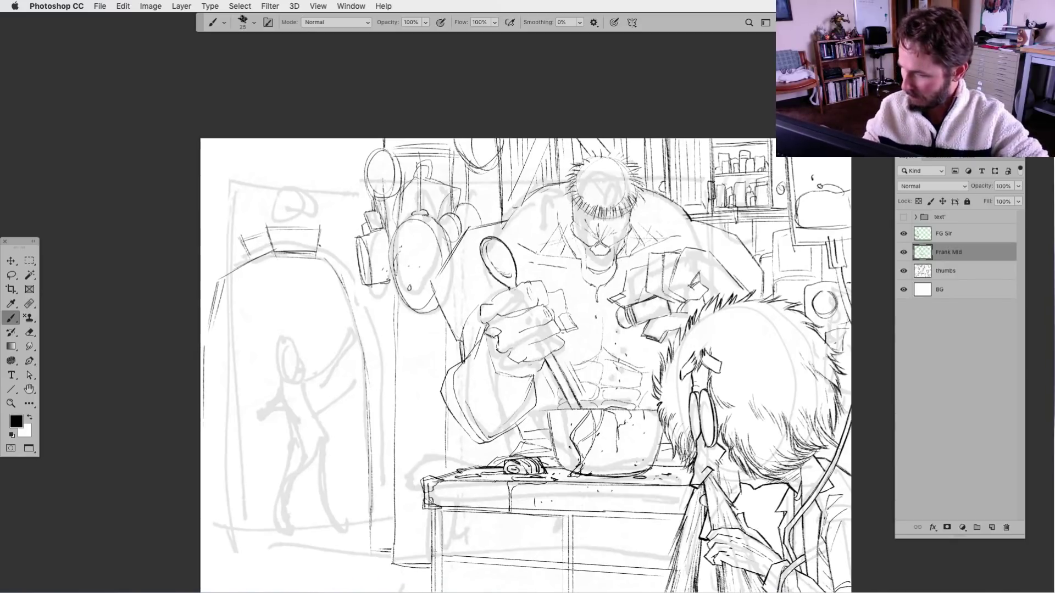
mouse_move(323, 226)
left_mouse_down()
mouse_move(316, 254)
mouse_move(324, 225)
left_mouse_up()
mouse_move(240, 243)
left_mouse_down()
mouse_move(268, 231)
mouse_move(337, 240)
mouse_move(332, 269)
left_mouse_up()
left_click(335, 224)
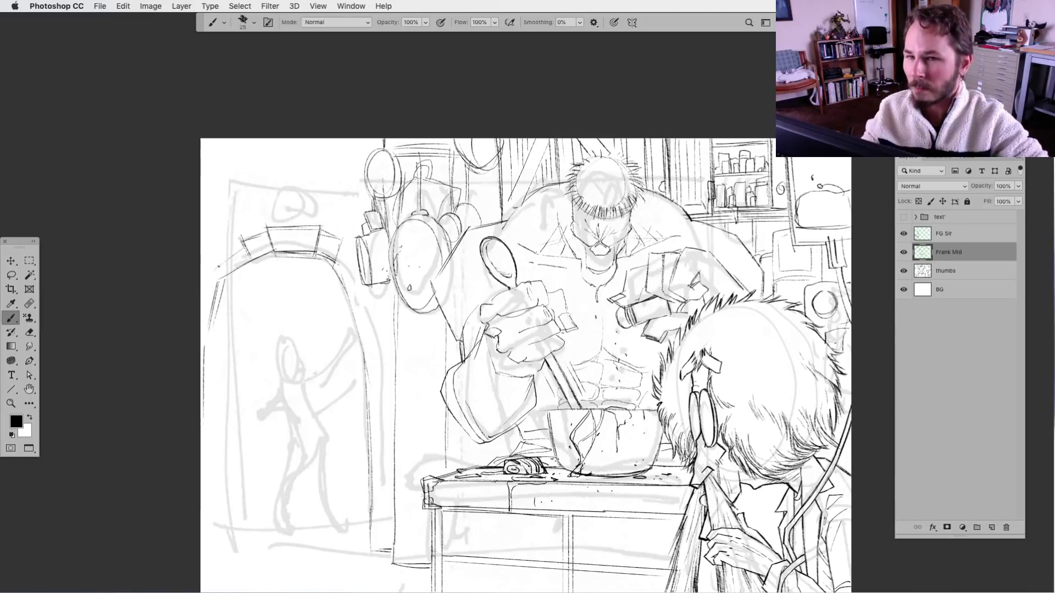
mouse_move(220, 271)
left_mouse_down()
mouse_move(207, 287)
mouse_move(223, 291)
left_mouse_up()
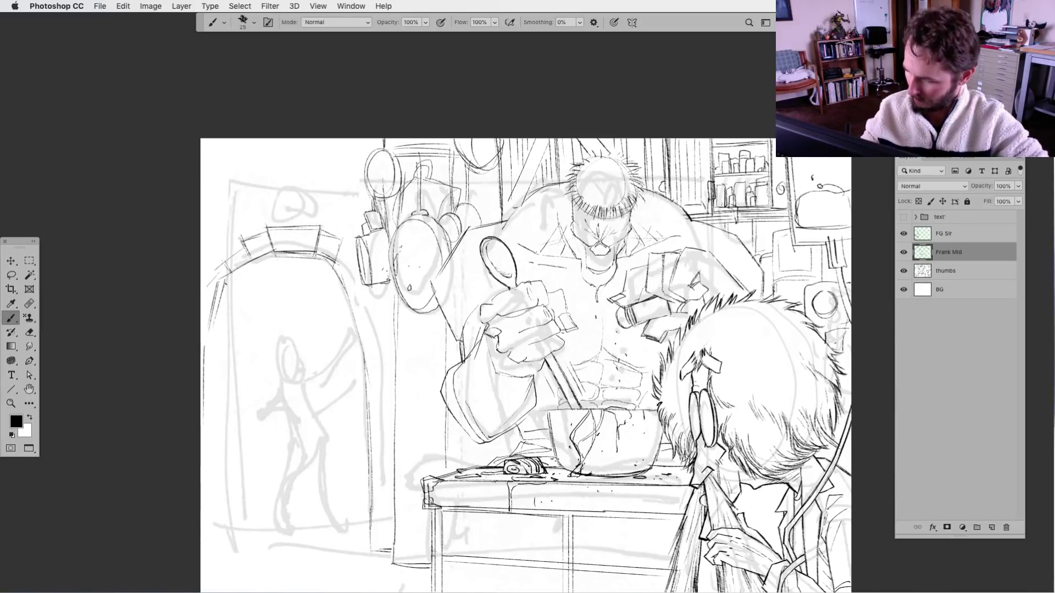
Sketch a tall, narrow cabinet with small feet at the right base of the doorway.
scroll(524, 360, "down", 2)
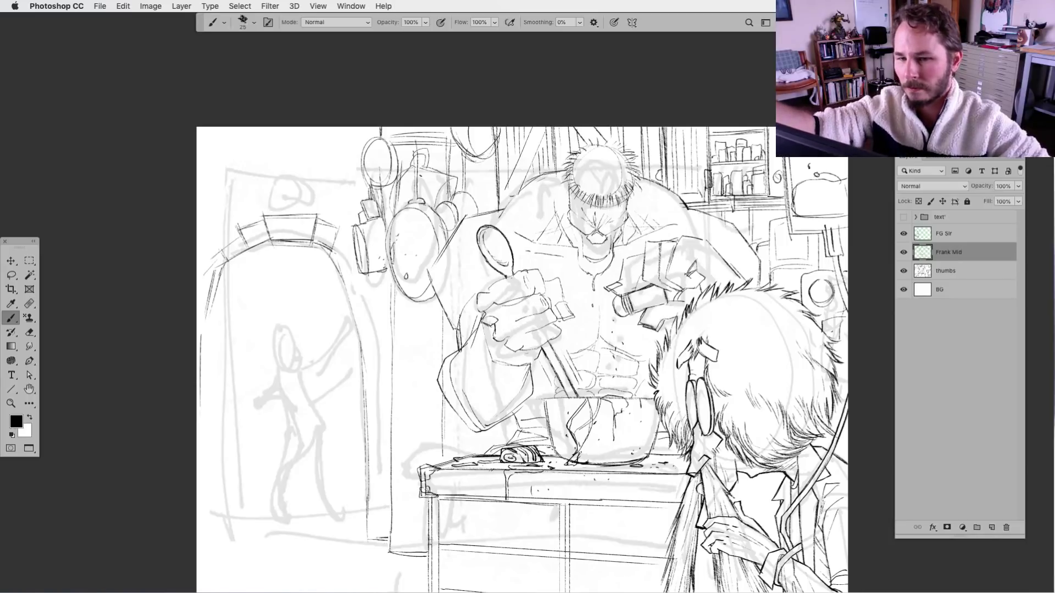
scroll(409, 393, "down", 5)
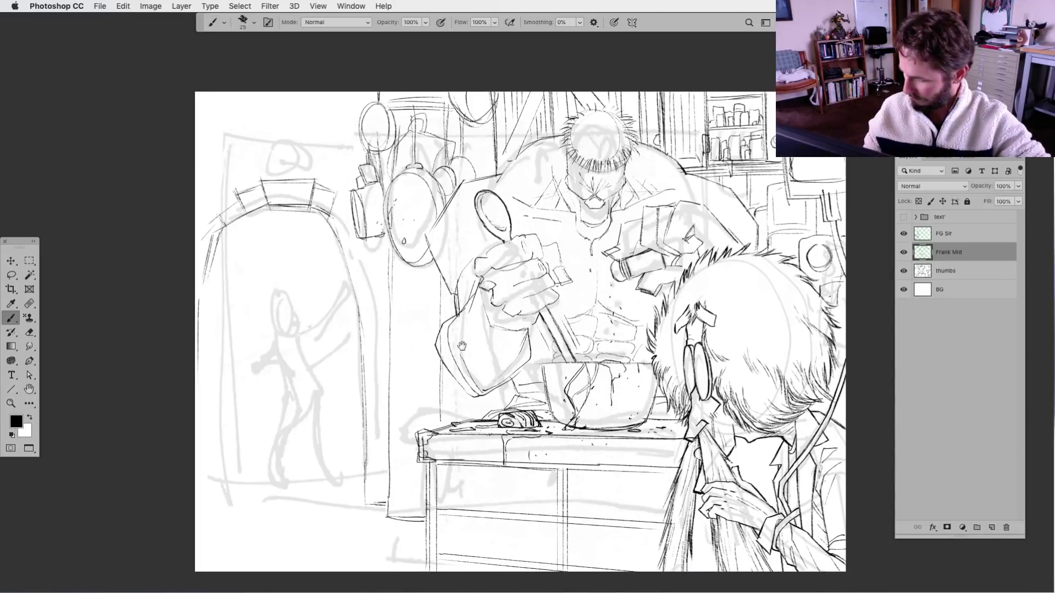
scroll(423, 390, "down", 5)
scroll(423, 390, "left", 3)
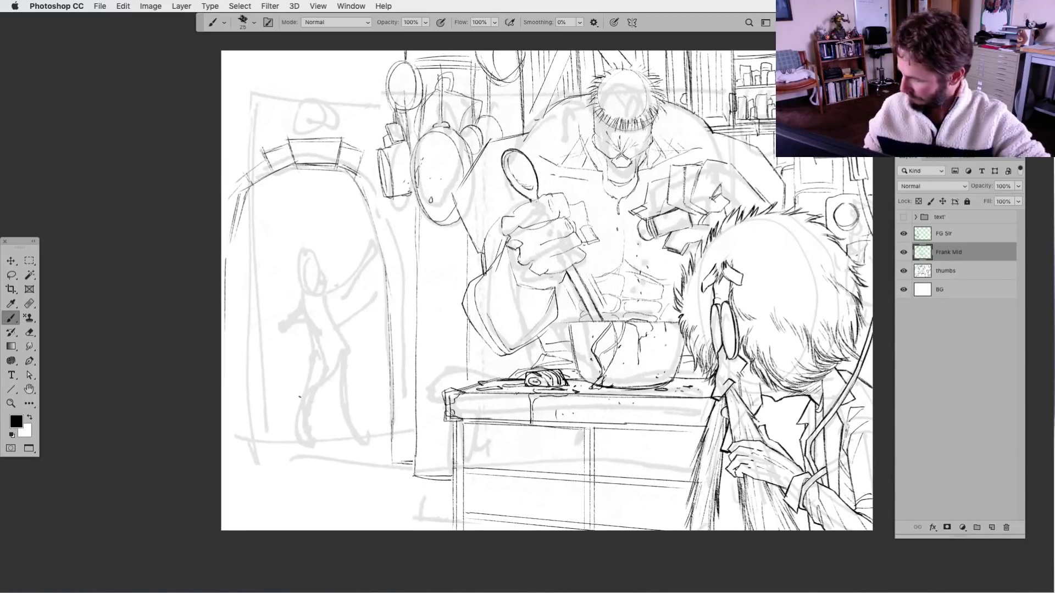
mouse_move(411, 341)
left_mouse_down()
mouse_move(369, 340)
mouse_move(368, 351)
mouse_move(407, 350)
mouse_move(363, 343)
mouse_move(365, 448)
left_mouse_up()
left_click_drag(368, 362, 367, 461)
left_click_drag(404, 355, 404, 469)
mouse_move(405, 417)
left_mouse_down()
mouse_move(406, 453)
mouse_move(360, 465)
mouse_move(369, 416)
mouse_move(406, 404)
mouse_move(410, 470)
left_mouse_up()
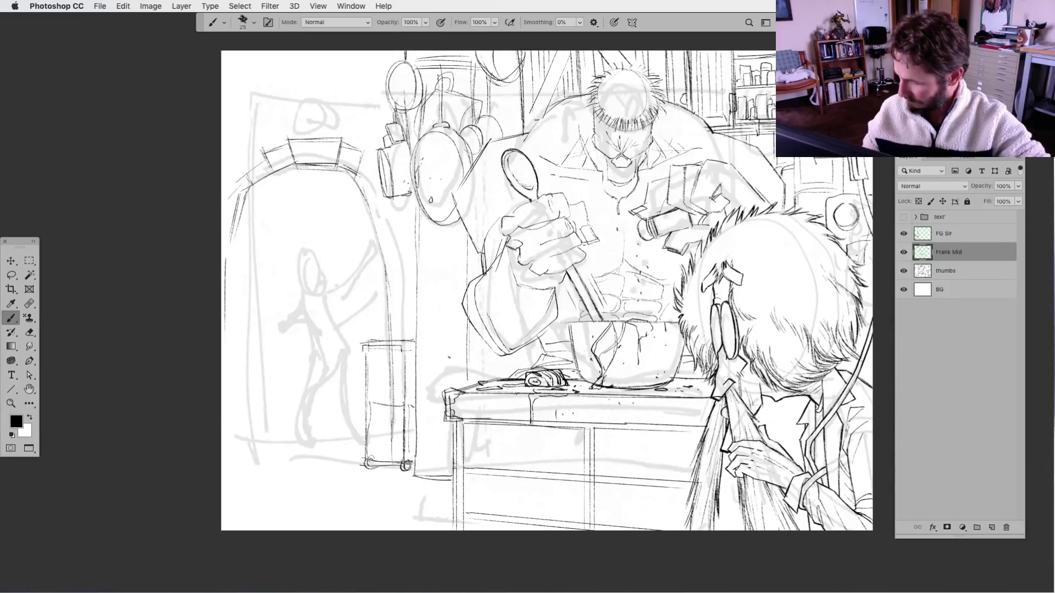
Add inner detail lines to the narrow cabinet and sketch an angular vase-like object on top of it.
scroll(547, 286, "down", 1)
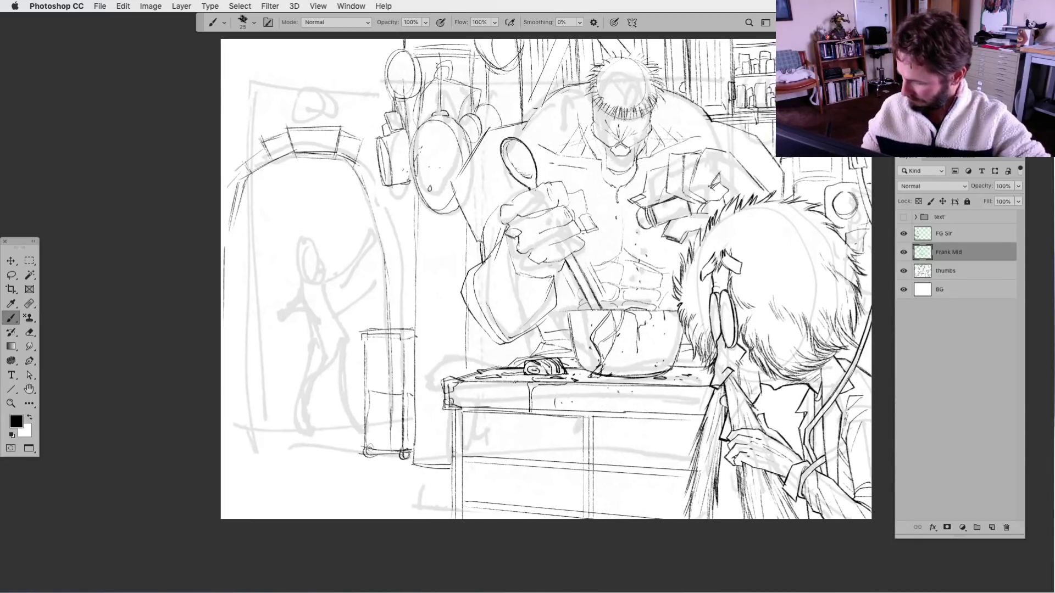
left_click_drag(368, 384, 384, 384)
mouse_move(380, 342)
left_mouse_down()
mouse_move(383, 384)
mouse_move(397, 384)
left_mouse_up()
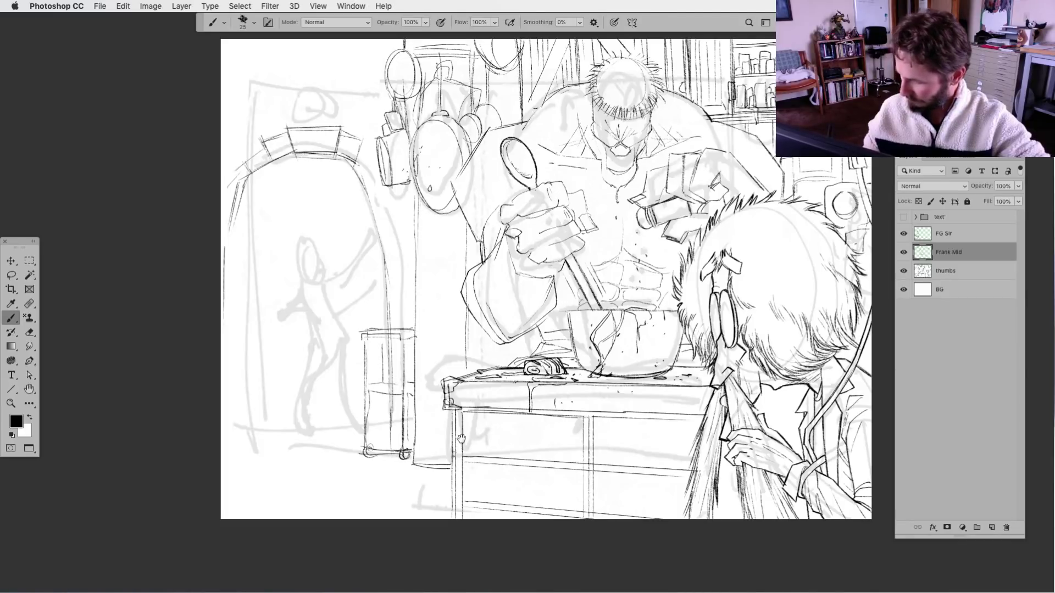
scroll(461, 439, "down", 2)
mouse_move(423, 283)
left_mouse_down()
mouse_move(381, 303)
mouse_move(391, 275)
mouse_move(409, 276)
mouse_move(410, 313)
left_mouse_up()
left_click_drag(434, 349, 441, 357)
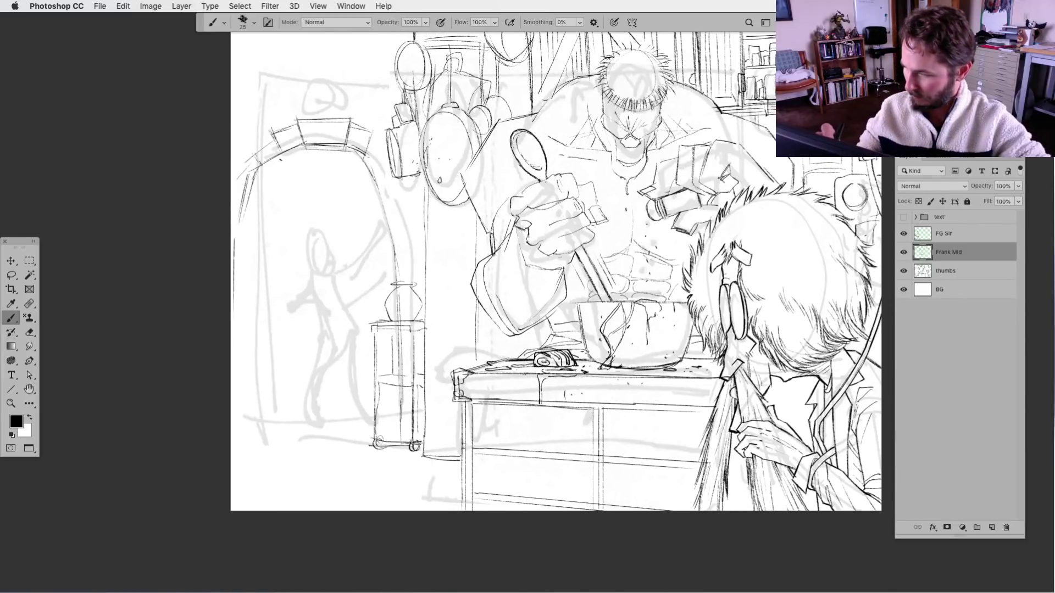
Lasso and delete the sketched edge lines along the doorway's far left side, then deselect.
mouse_move(277, 158)
left_mouse_down()
mouse_move(251, 193)
mouse_move(240, 179)
mouse_move(278, 152)
mouse_move(251, 189)
mouse_move(252, 226)
mouse_move(239, 173)
left_mouse_up()
key("l")
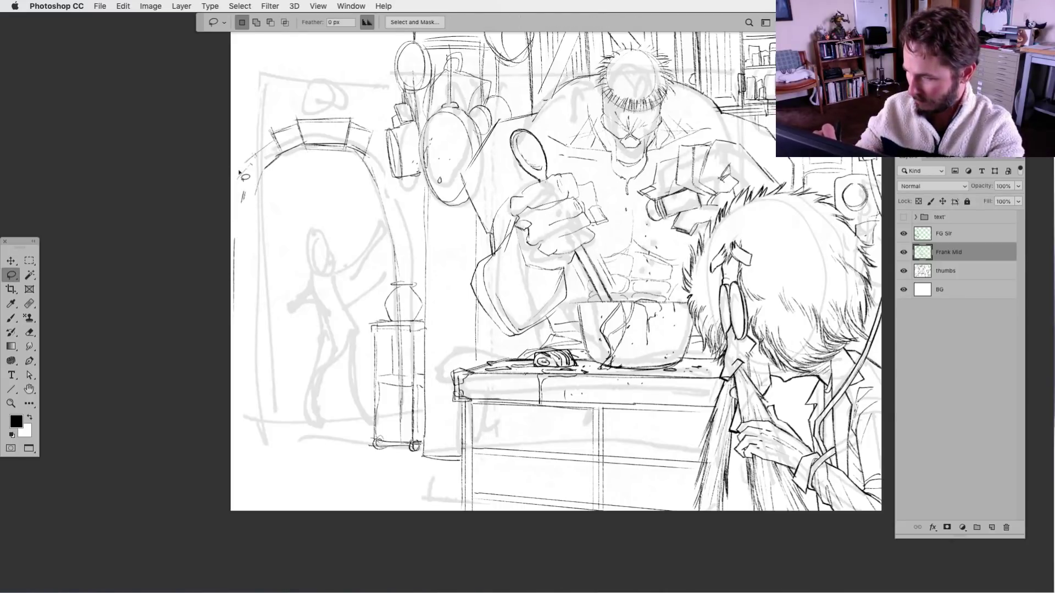
key("super+d")
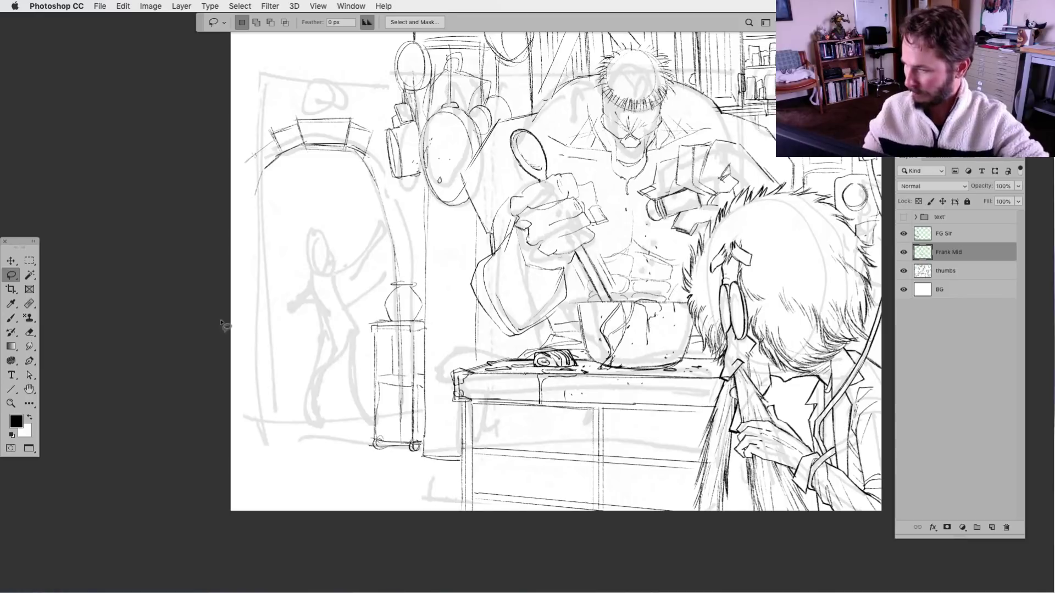
left_click(11, 317)
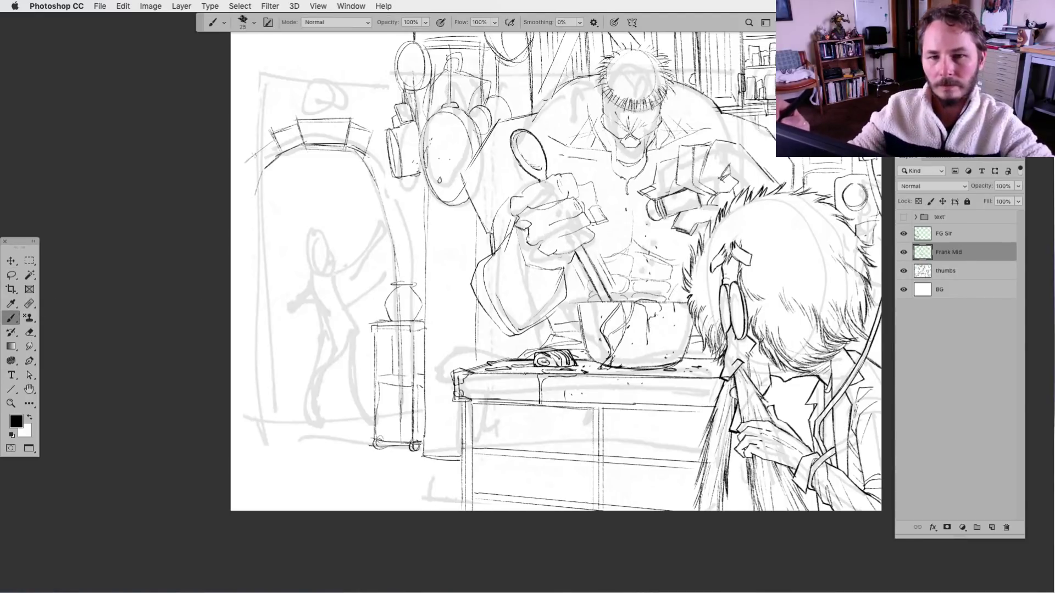
Lasso and delete the sketched stone and arch lines to the right of the keystone, ready to redraw with the Brush.
key("Tab")
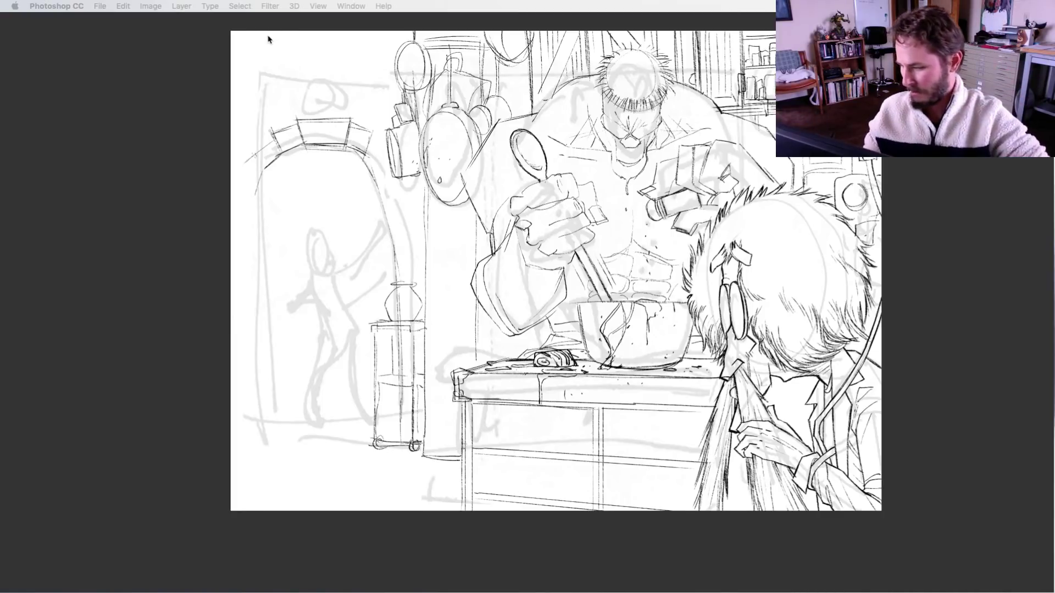
key("Tab")
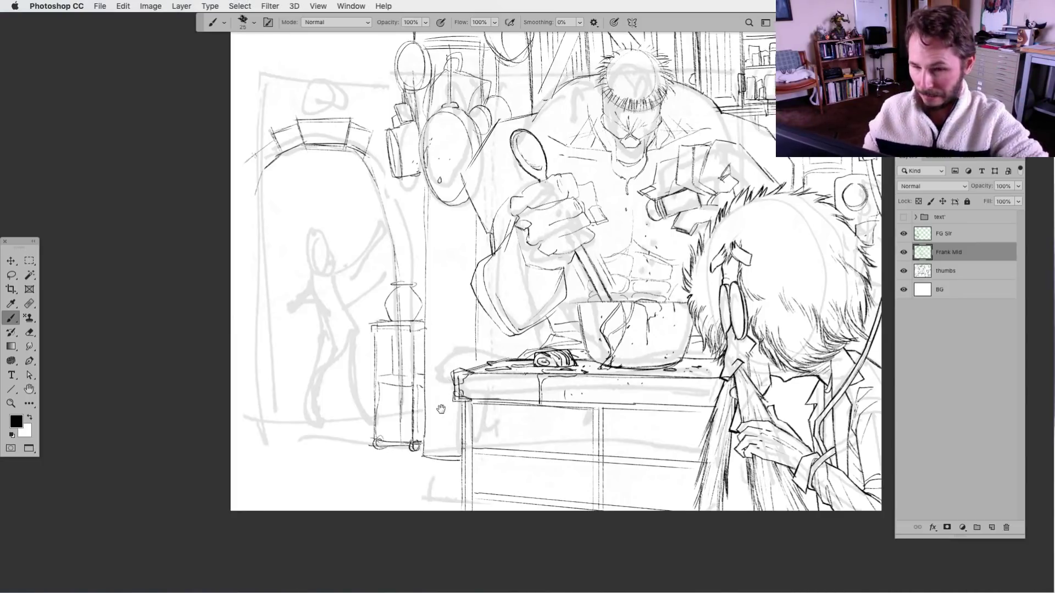
mouse_move(446, 429)
left_mouse_down()
mouse_move(363, 405)
mouse_move(354, 414)
left_mouse_up()
key("l")
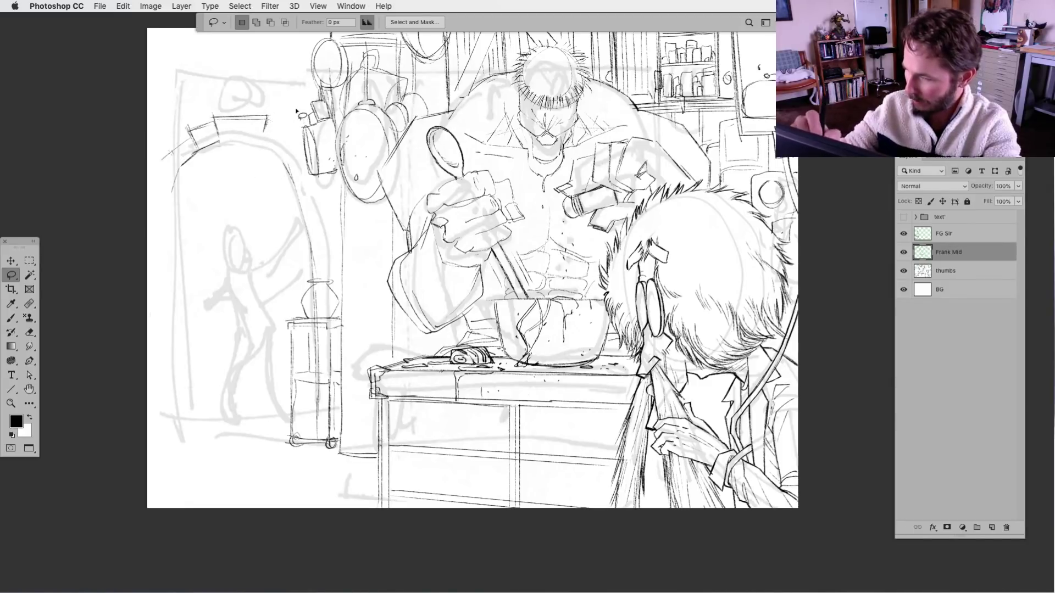
left_click(11, 318)
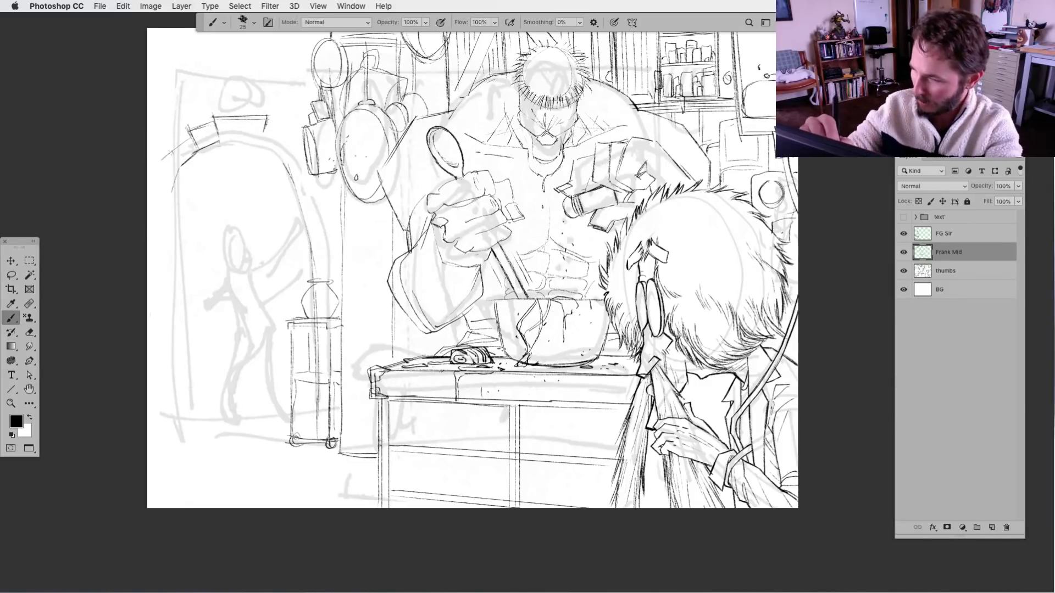
Sketch the wedge-shaped stones on both sides of the keystone along the top of the doorway arch.
mouse_move(213, 117)
left_mouse_down()
mouse_move(220, 145)
mouse_move(258, 142)
left_mouse_up()
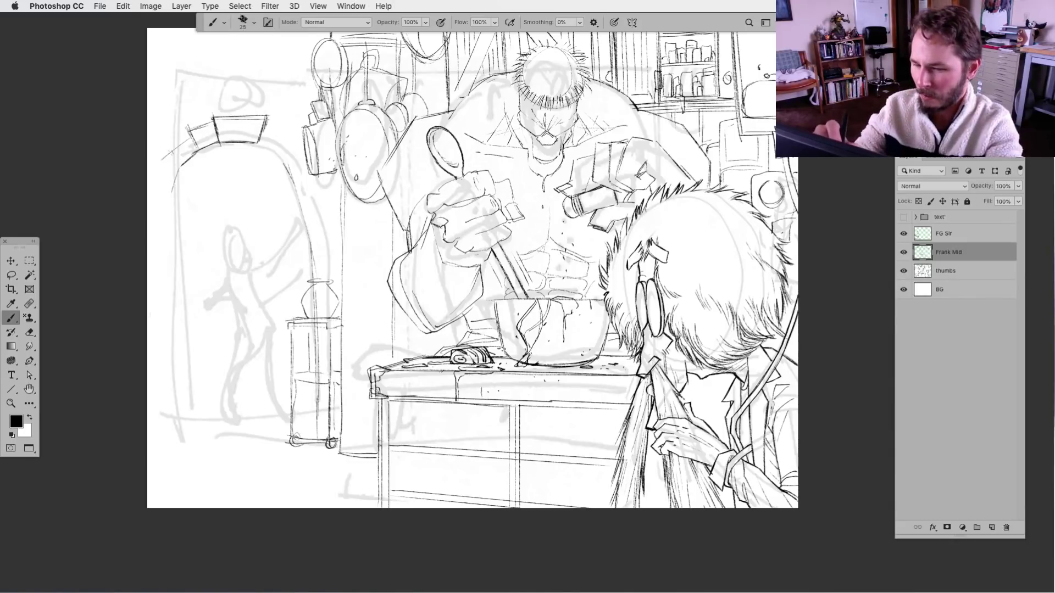
mouse_move(187, 130)
left_mouse_down()
mouse_move(214, 117)
mouse_move(203, 152)
mouse_move(218, 144)
left_mouse_up()
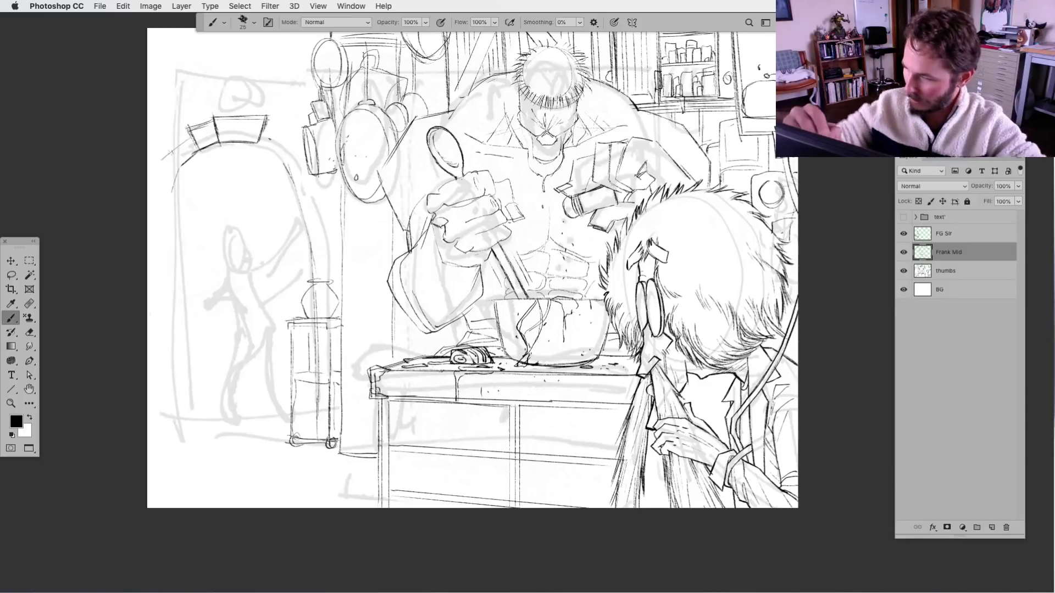
mouse_move(264, 120)
left_mouse_down()
mouse_move(268, 147)
mouse_move(278, 155)
mouse_move(286, 128)
mouse_move(276, 149)
left_mouse_up()
mouse_move(169, 153)
left_mouse_down()
mouse_move(189, 138)
mouse_move(157, 181)
left_mouse_up()
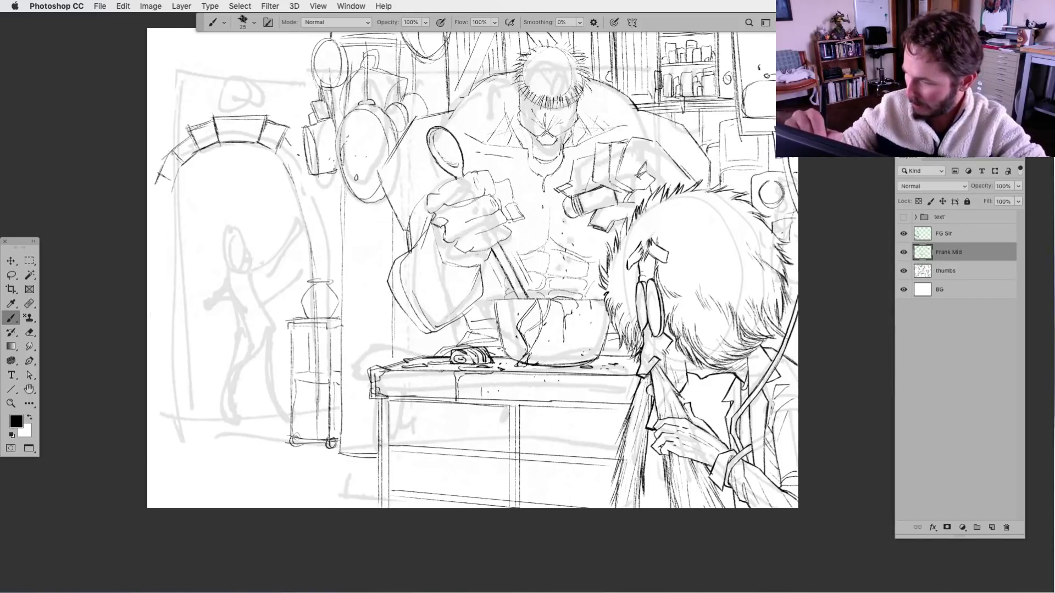
mouse_move(286, 129)
left_mouse_down()
mouse_move(274, 170)
mouse_move(290, 164)
left_mouse_up()
left_click_drag(294, 139, 286, 168)
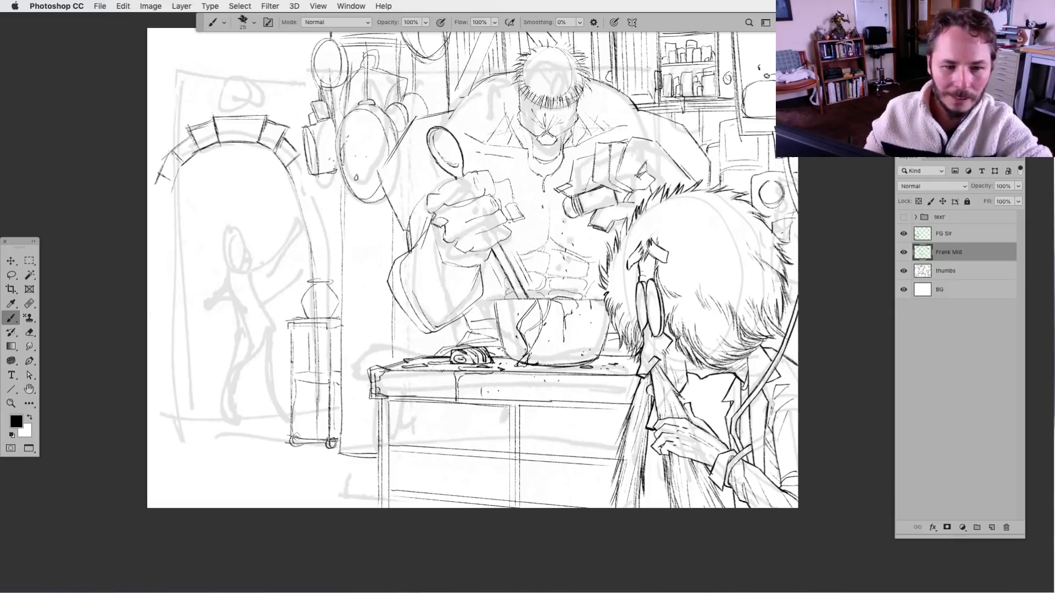
Lasso and delete the stray lines at the lower right end of the arch stones, then deselect.
left_click_drag(277, 282, 254, 275)
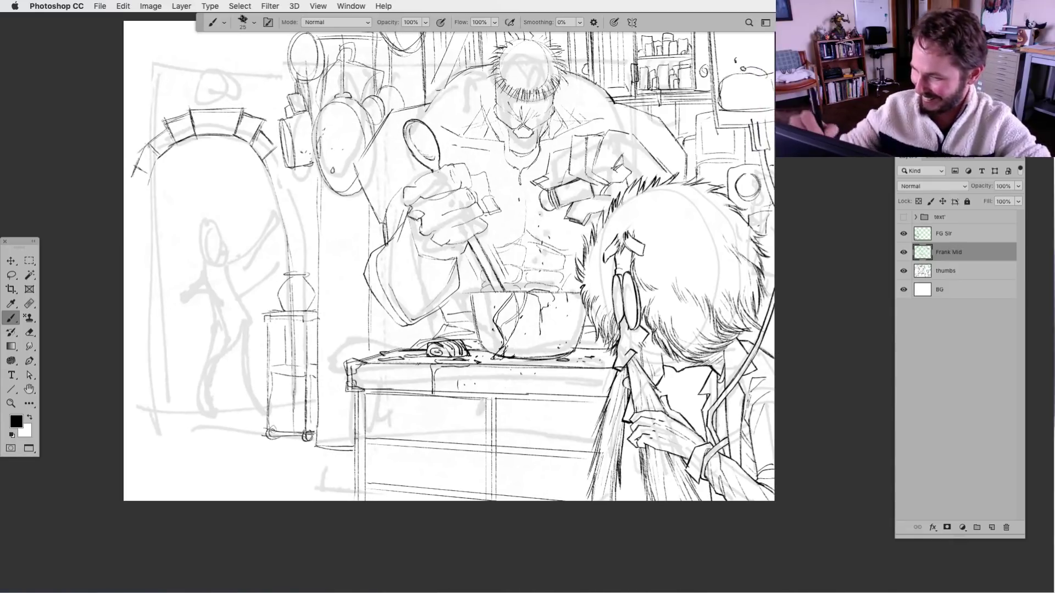
left_click(12, 275)
mouse_move(275, 132)
left_mouse_down()
mouse_move(261, 171)
mouse_move(279, 149)
mouse_move(286, 123)
left_mouse_up()
key("Delete")
key("super+d")
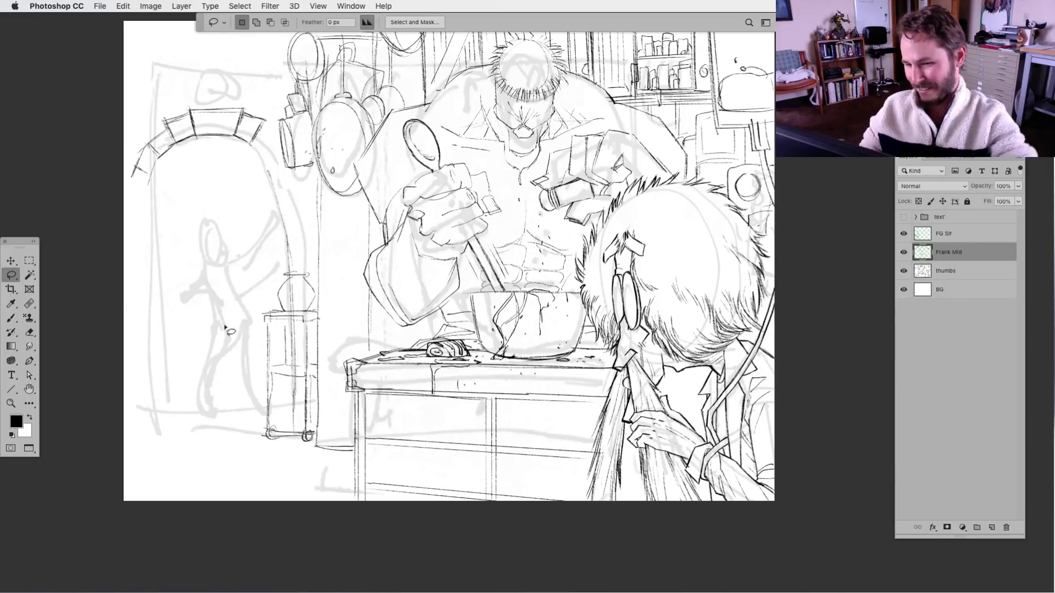
left_click(11, 317)
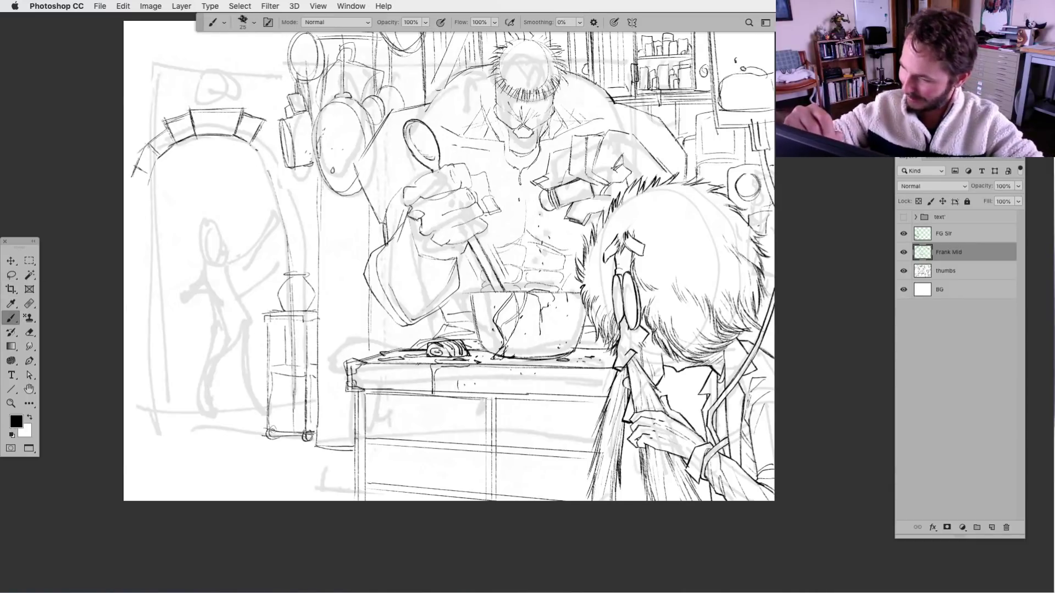
mouse_move(239, 137)
left_mouse_down()
mouse_move(266, 159)
mouse_move(271, 141)
mouse_move(281, 150)
mouse_move(276, 238)
left_mouse_up()
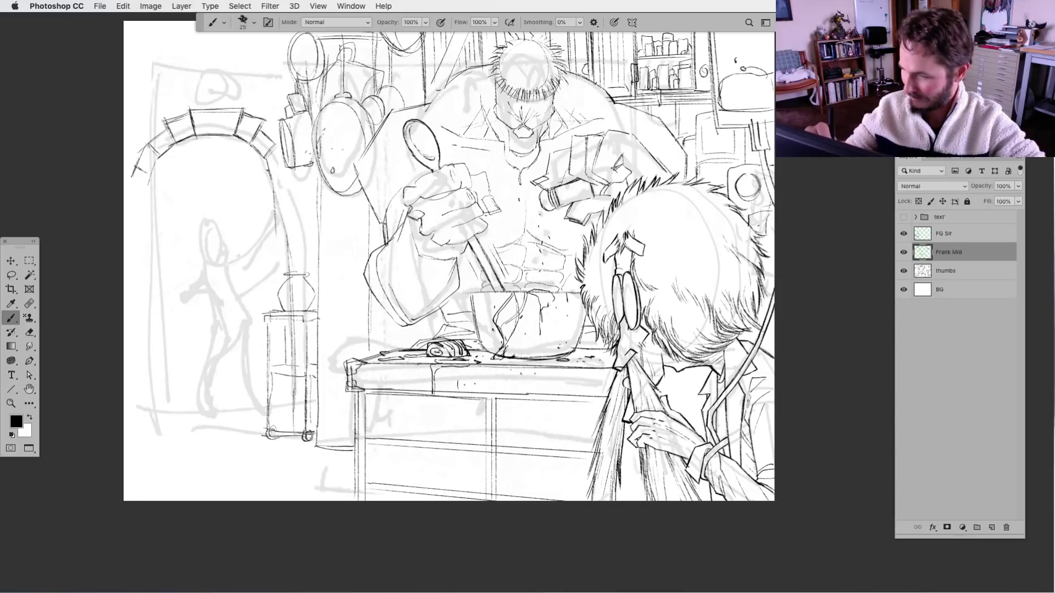
left_click_drag(266, 166, 279, 269)
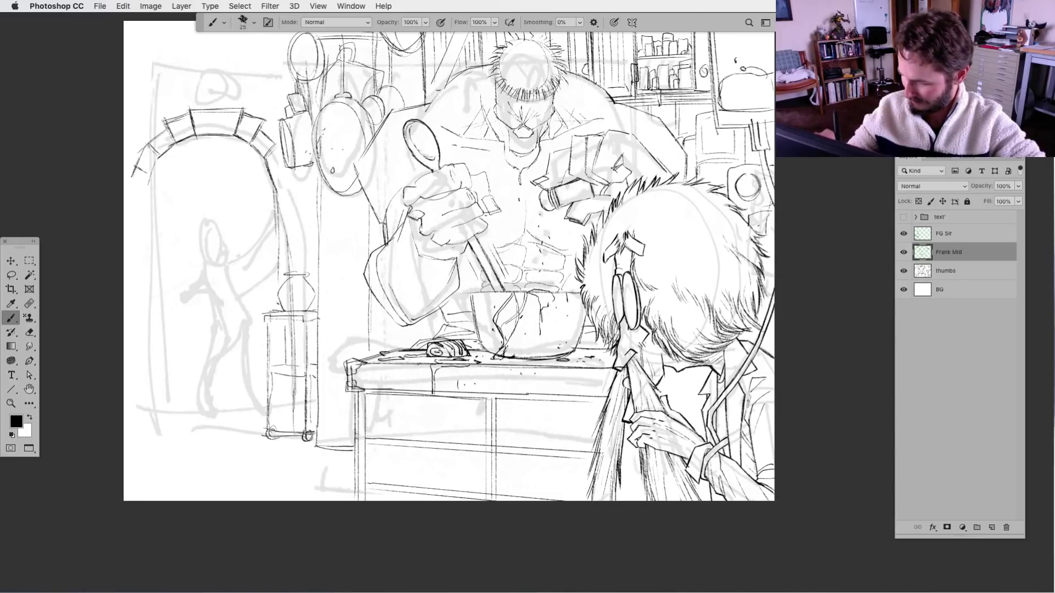
key("super+z")
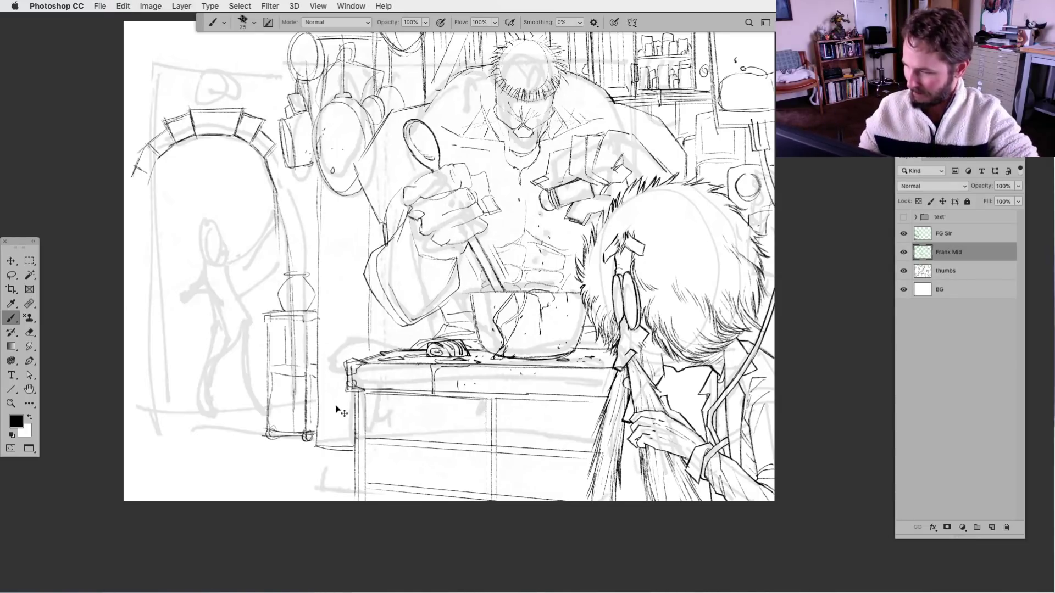
key("super+z")
key("super+z")
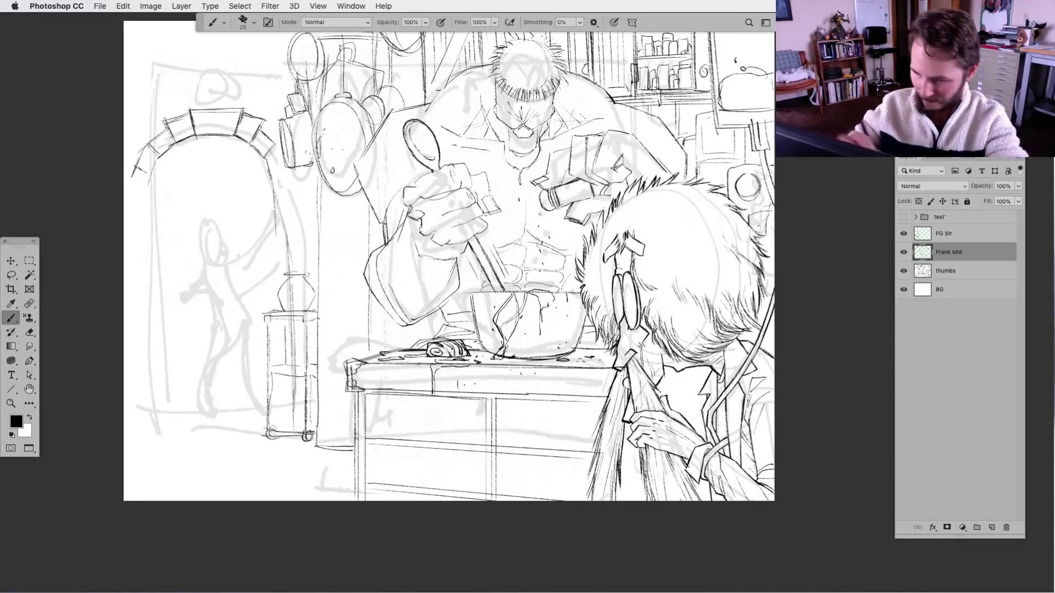
key("l")
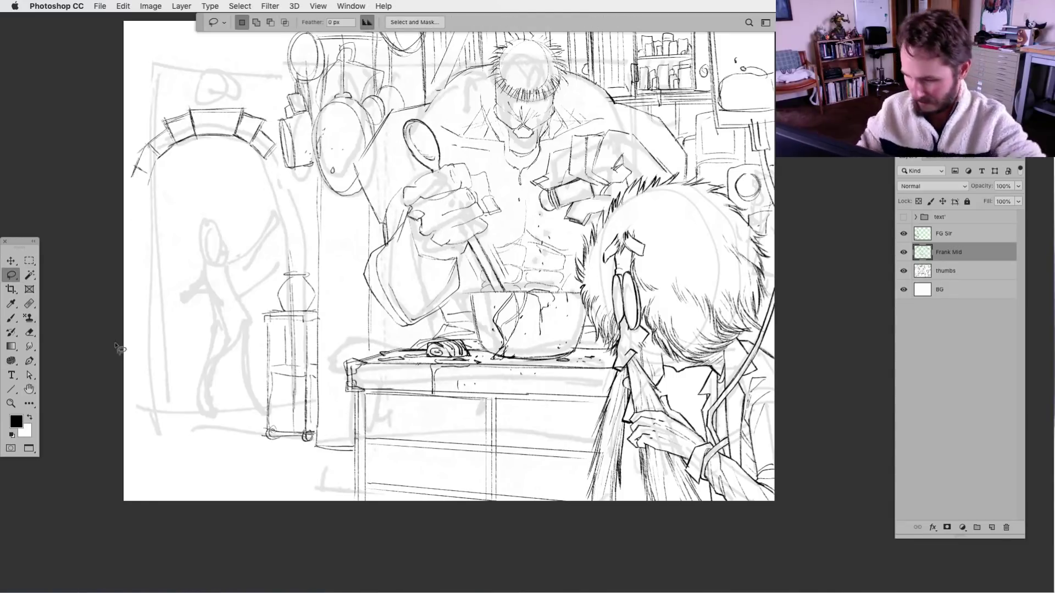
Draw the doorway's right inner edge with the Brush and stack stone blocks beside it down to the vase.
left_click(12, 319)
left_click_drag(266, 159, 290, 268)
mouse_move(284, 219)
left_mouse_down()
mouse_move(305, 217)
mouse_move(282, 222)
left_mouse_up()
mouse_move(279, 202)
left_mouse_down()
mouse_move(294, 199)
mouse_move(307, 220)
mouse_move(302, 269)
left_mouse_up()
left_click_drag(301, 256, 323, 255)
left_click_drag(278, 199, 292, 196)
mouse_move(292, 197)
left_mouse_down()
mouse_move(287, 179)
mouse_move(296, 173)
left_mouse_up()
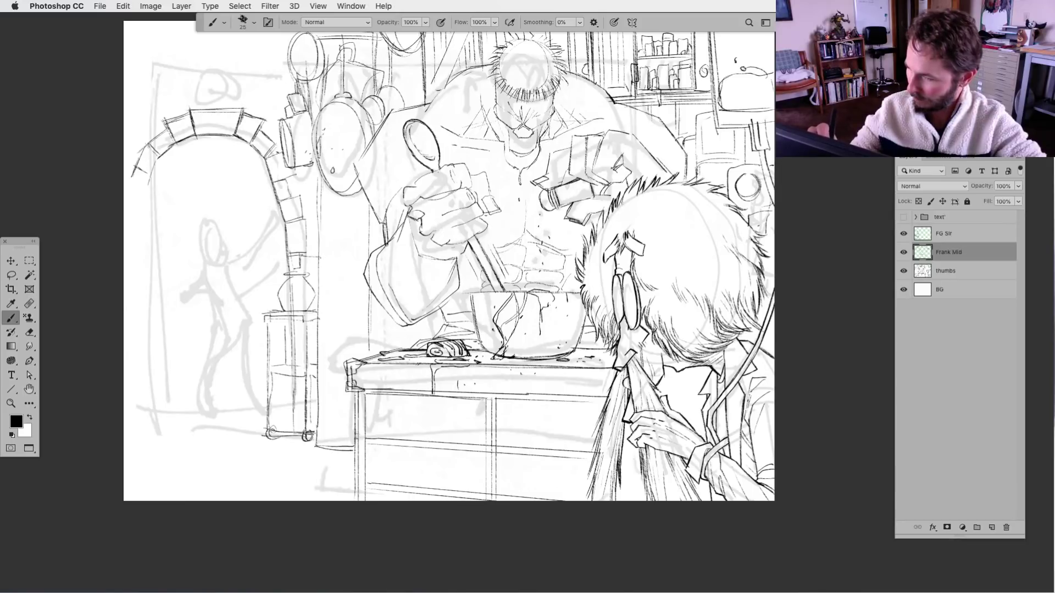
Sketch the stone blocks and edge lines down the left side of the doorway arch.
left_click_drag(327, 317, 336, 298)
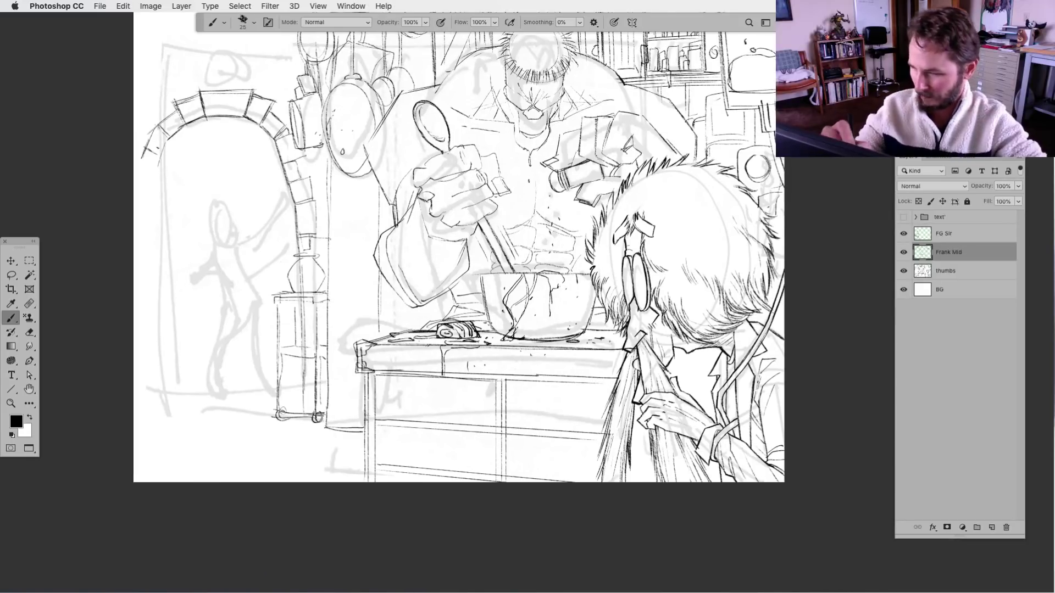
mouse_move(169, 137)
left_mouse_down()
mouse_move(148, 174)
mouse_move(138, 171)
mouse_move(155, 168)
mouse_move(153, 217)
mouse_move(134, 217)
left_mouse_up()
mouse_move(155, 173)
left_mouse_down()
mouse_move(144, 216)
mouse_move(134, 174)
left_mouse_up()
mouse_move(153, 217)
left_mouse_down()
mouse_move(142, 252)
mouse_move(134, 220)
mouse_move(145, 294)
left_mouse_up()
left_click_drag(149, 249, 144, 292)
mouse_move(149, 289)
left_mouse_down()
mouse_move(135, 292)
mouse_move(154, 369)
left_mouse_up()
left_click_drag(149, 329, 158, 384)
Draw the slightly sloping floor line across the bottom of the doorway to the narrow cabinet.
left_click_drag(225, 450, 246, 406)
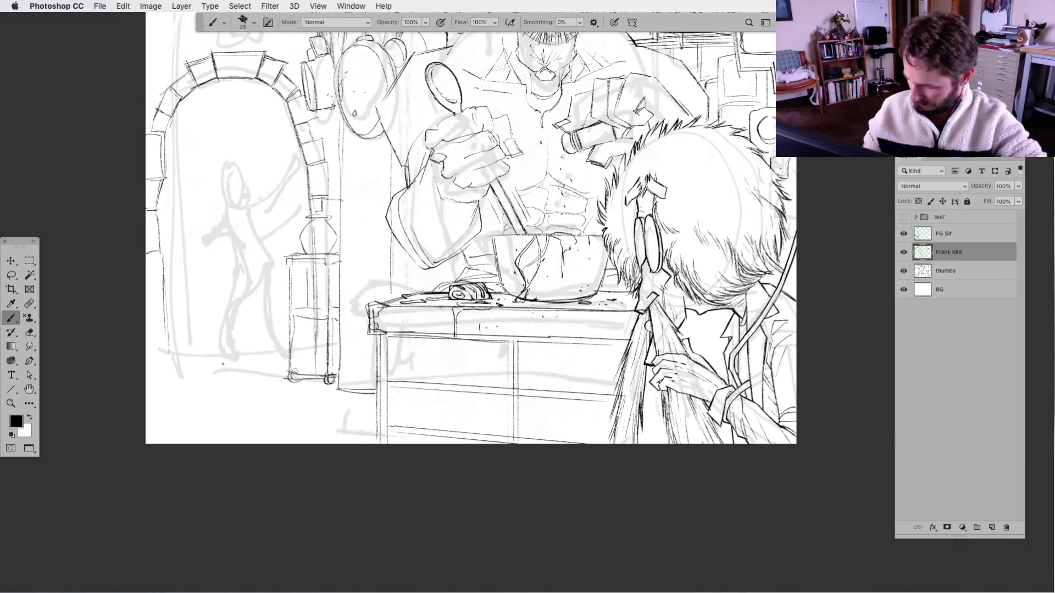
left_click_drag(214, 360, 315, 365)
left_click_drag(180, 350, 286, 360)
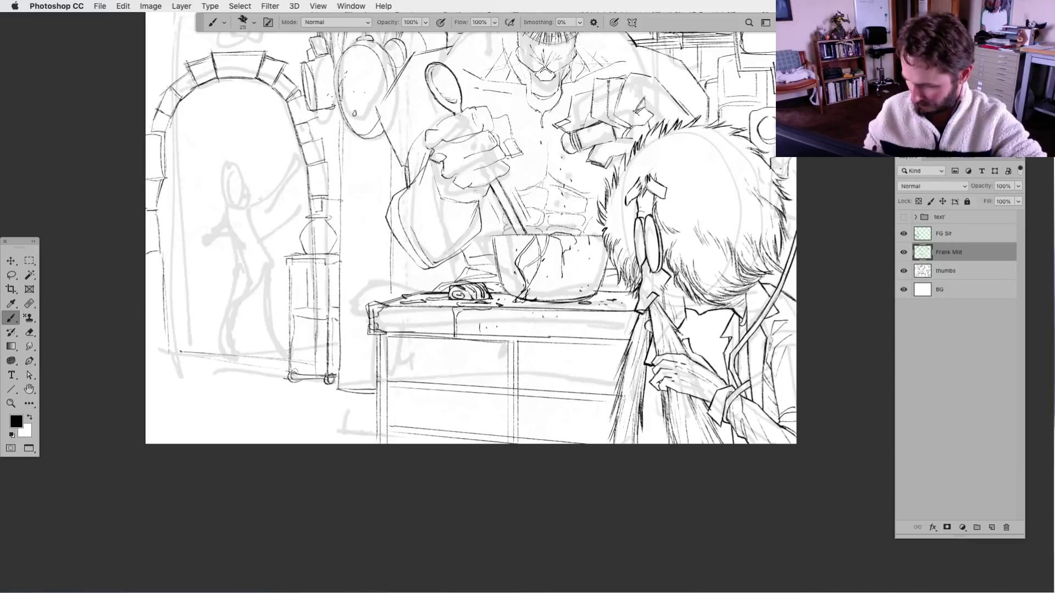
Sketch a large base block and smaller stones above it at the foot of the doorway's left side.
mouse_move(168, 354)
left_mouse_down()
mouse_move(195, 348)
mouse_move(162, 354)
mouse_move(164, 293)
mouse_move(193, 336)
left_mouse_up()
mouse_move(190, 291)
left_mouse_down()
mouse_move(196, 352)
mouse_move(194, 334)
mouse_move(146, 359)
left_mouse_up()
mouse_move(157, 290)
left_mouse_down()
mouse_move(146, 294)
mouse_move(185, 274)
mouse_move(184, 254)
mouse_move(159, 253)
mouse_move(183, 254)
mouse_move(172, 241)
mouse_move(169, 255)
mouse_move(173, 231)
left_mouse_up()
mouse_move(172, 234)
left_mouse_down()
mouse_move(169, 209)
mouse_move(155, 212)
mouse_move(165, 228)
mouse_move(184, 225)
left_mouse_up()
key("l")
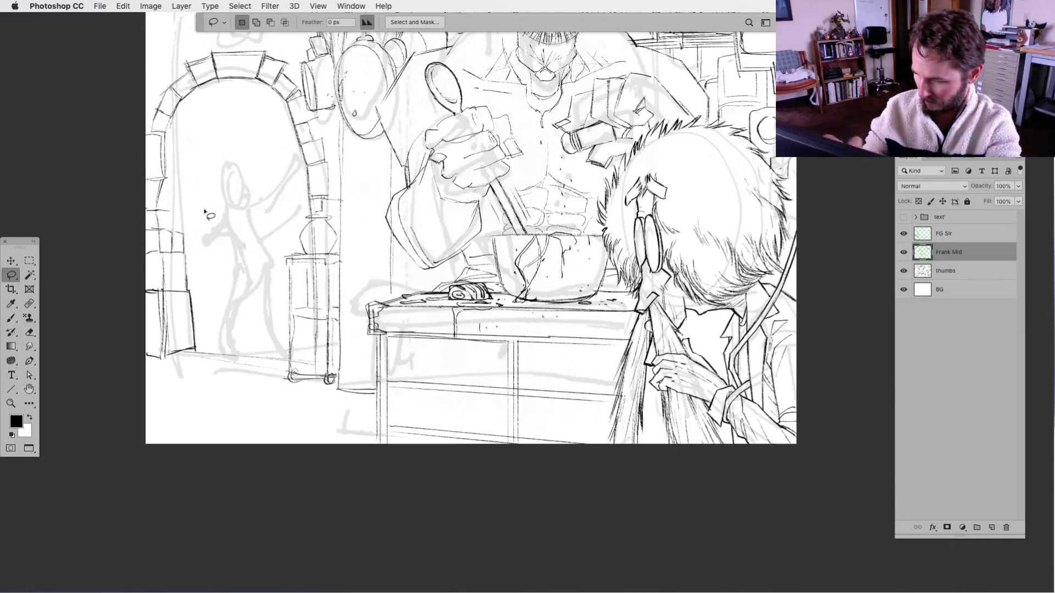
key("b")
mouse_move(159, 212)
left_mouse_down()
mouse_move(186, 211)
mouse_move(181, 237)
left_mouse_up()
Add a second inner contour and stone joints along the arch's left underside to show its thickness, undoing the last stroke.
left_click_drag(352, 354, 365, 400)
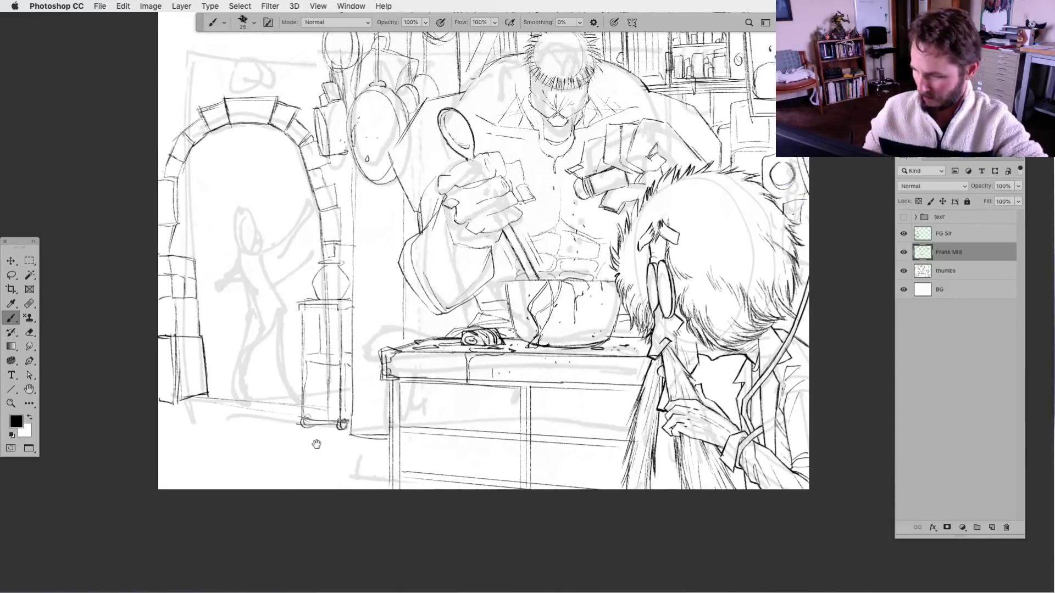
mouse_move(179, 226)
left_mouse_down()
mouse_move(195, 225)
mouse_move(195, 258)
left_mouse_up()
mouse_move(197, 226)
left_mouse_down()
mouse_move(197, 253)
mouse_move(197, 177)
mouse_move(243, 130)
left_mouse_up()
left_click_drag(484, 258, 475, 240)
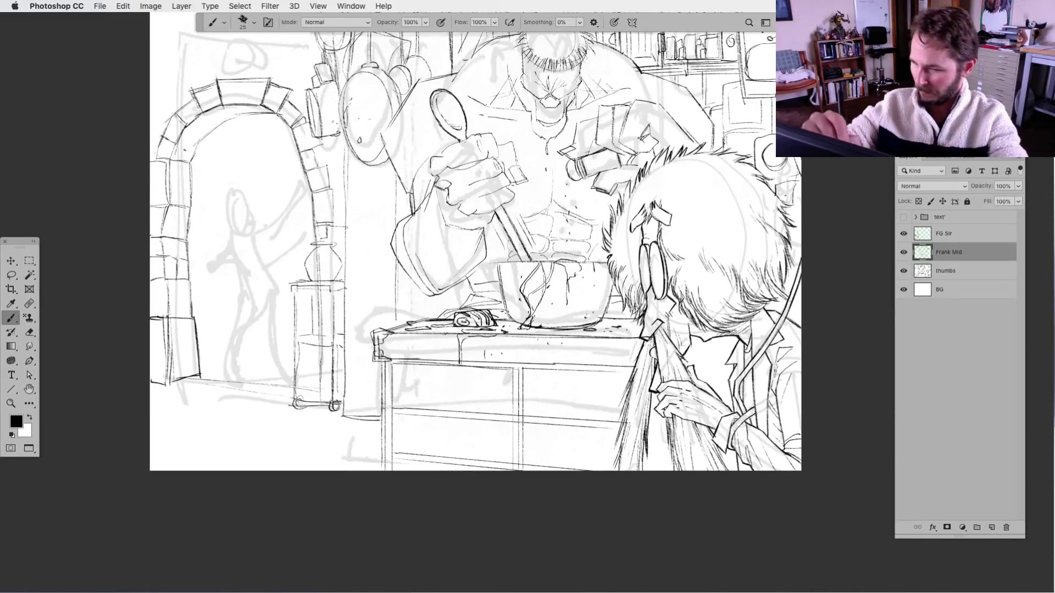
left_click_drag(176, 149, 244, 104)
key("super+z")
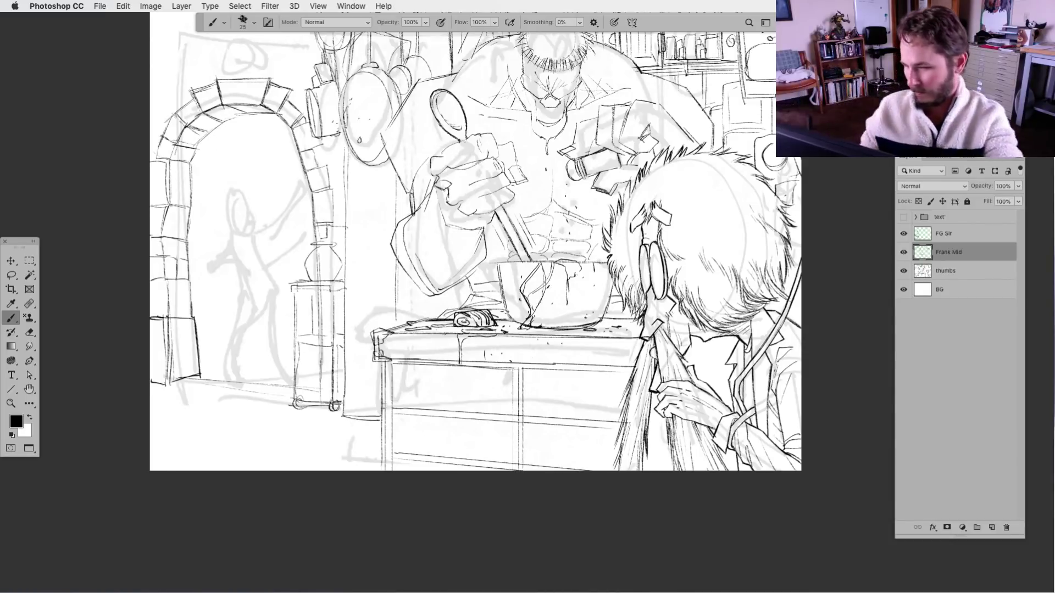
Hide the thumbs layer and turn off the horizontal flip of the canvas view.
key("super+minus")
key("super+minus")
left_click(904, 272)
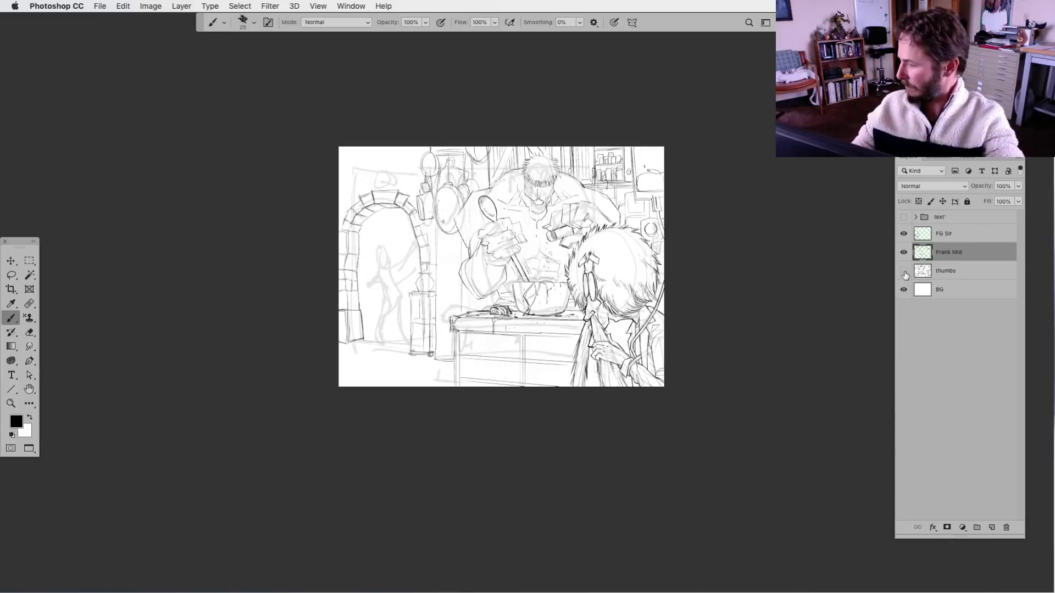
left_click_drag(563, 375, 382, 362)
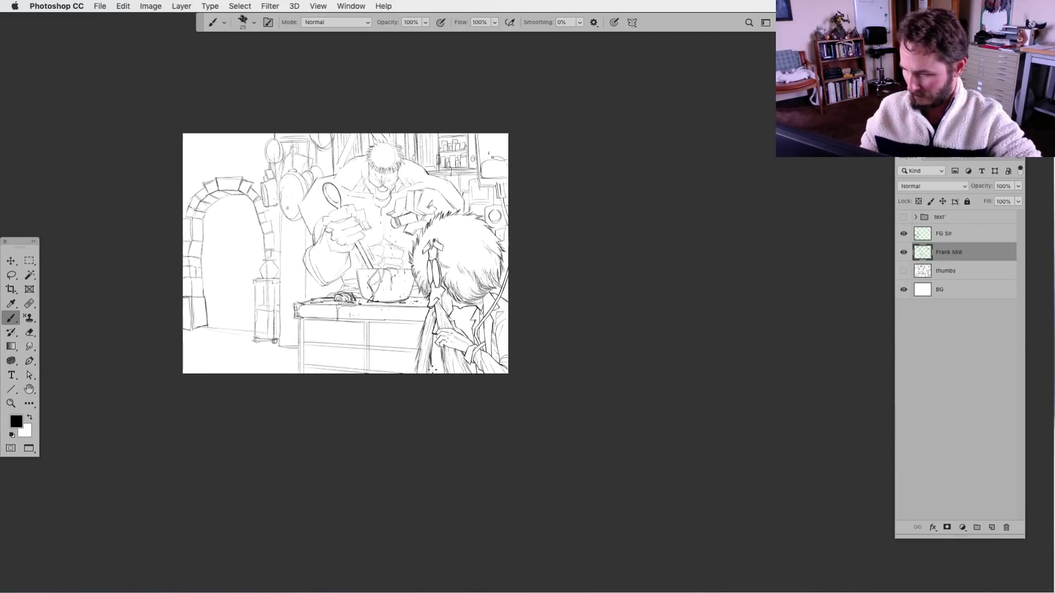
left_click(273, 7)
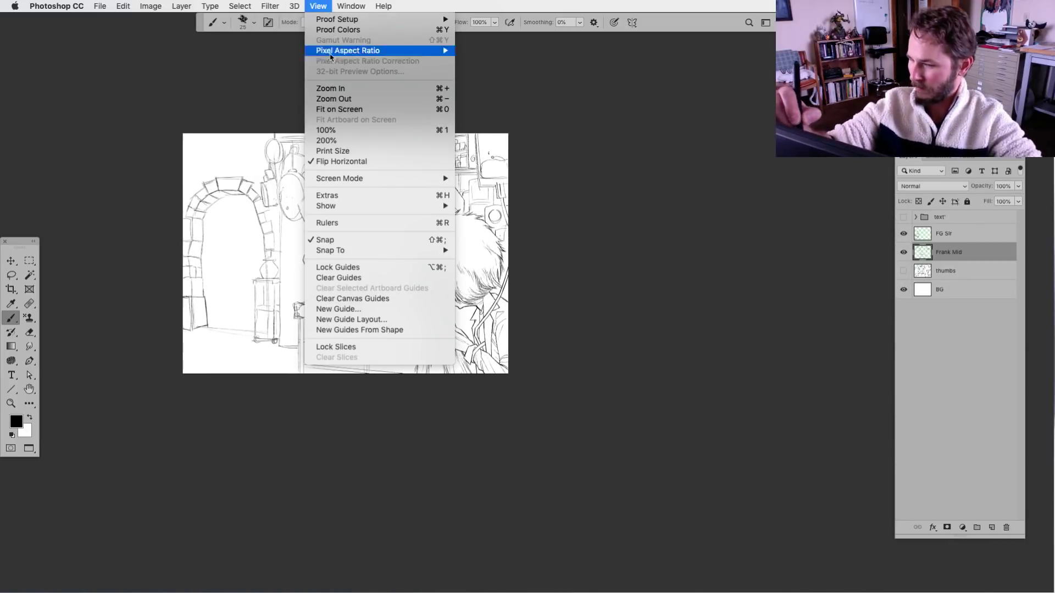
left_click(331, 161)
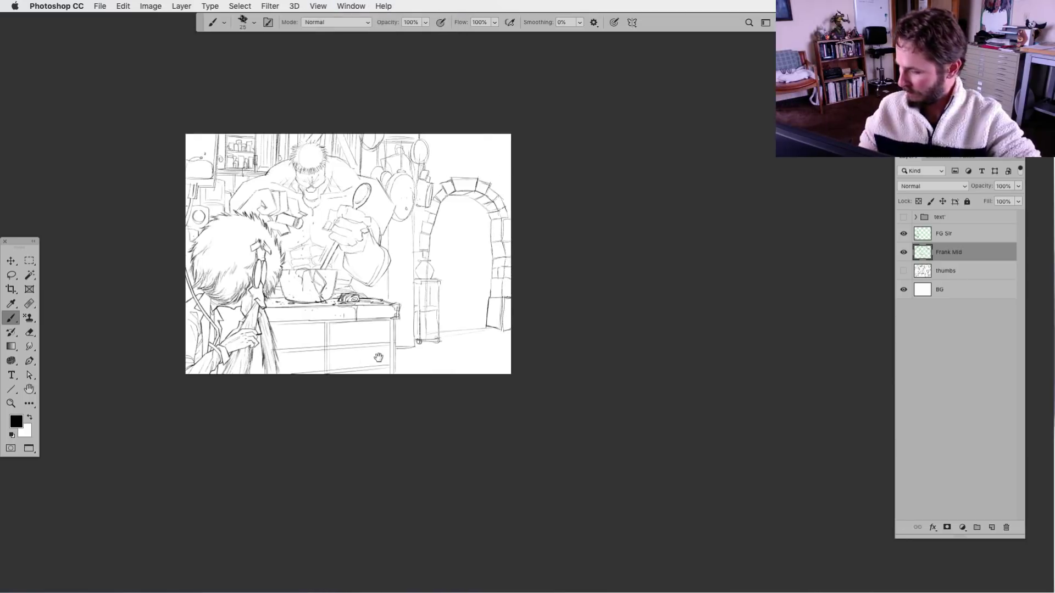
Sketch a small hook with a pointed, ornamental fixture hanging below it on the pillar between the cook and the doorway.
scroll(389, 405, "left", 3)
key("super+equal")
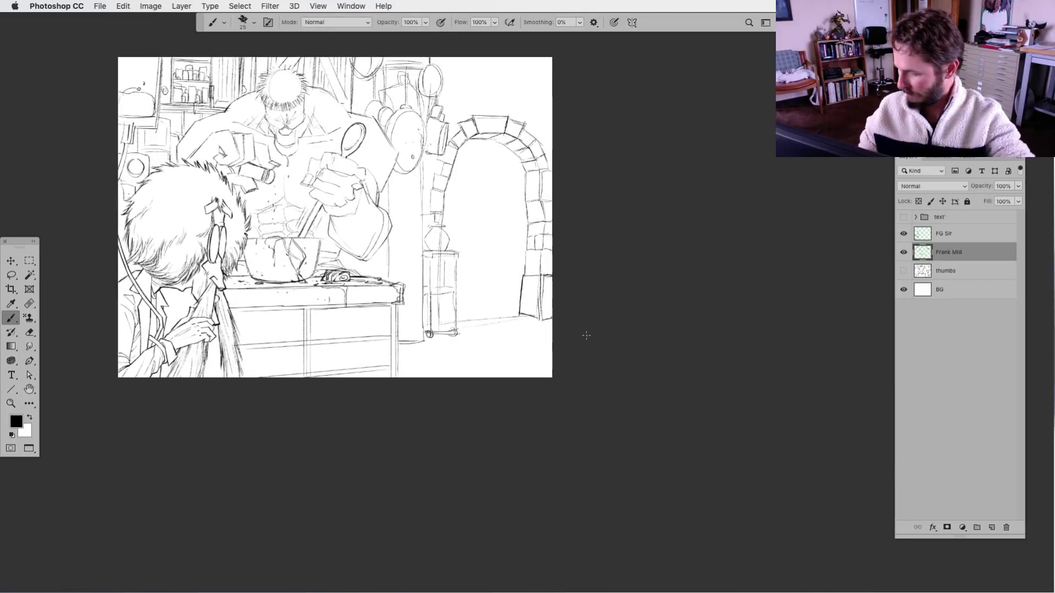
key("super+equal")
key("l")
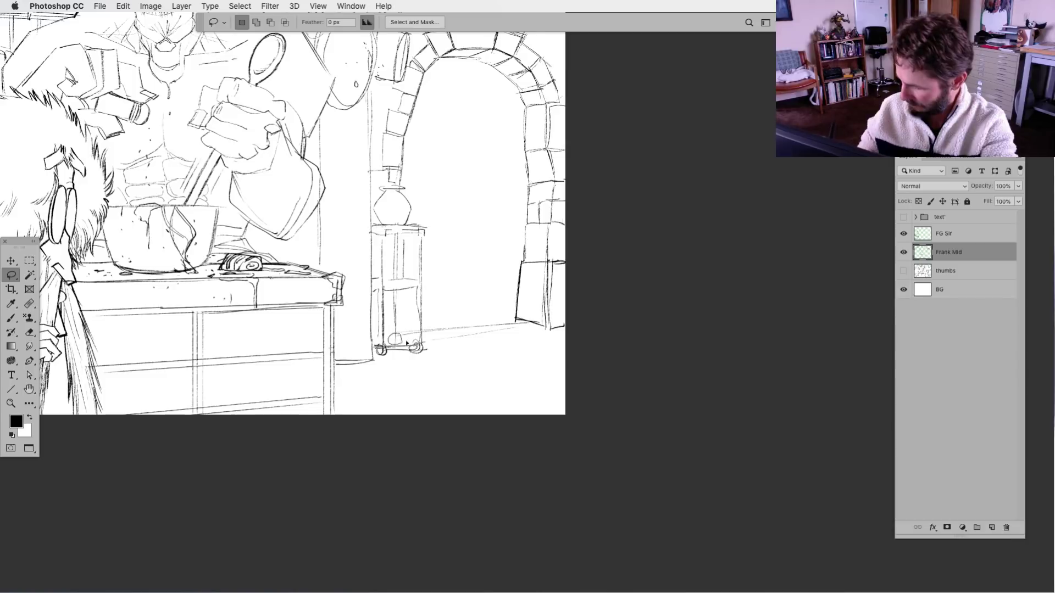
scroll(426, 385, "up", 3)
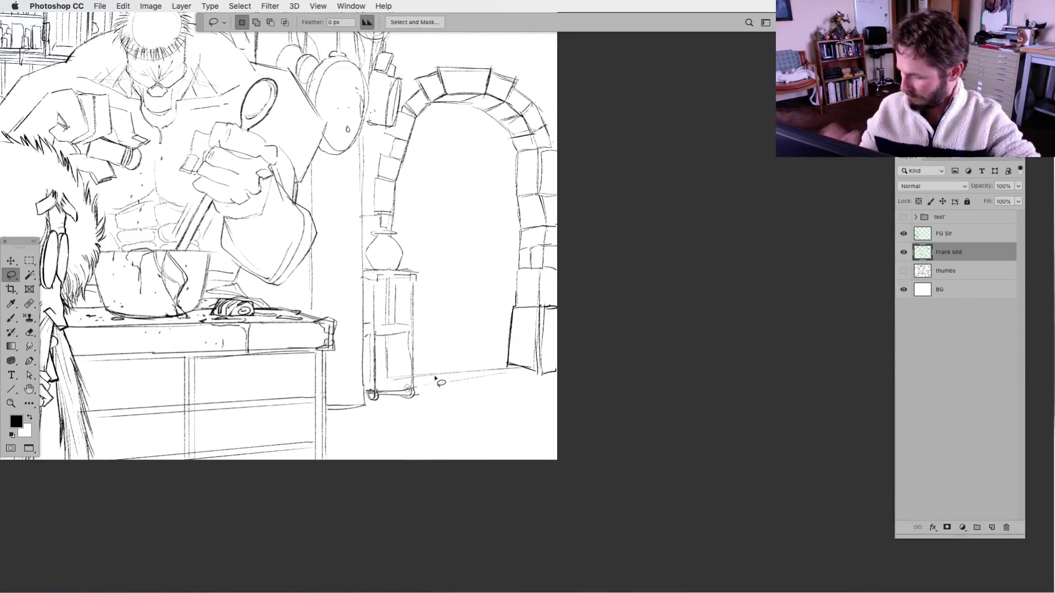
key("b")
scroll(494, 385, "up", 4)
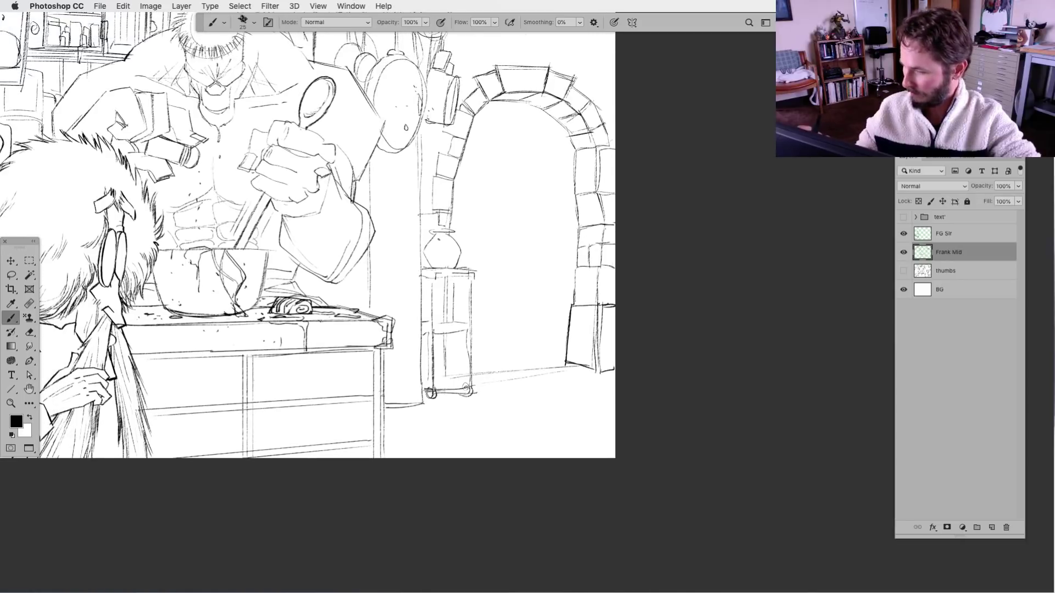
left_click_drag(395, 174, 396, 185)
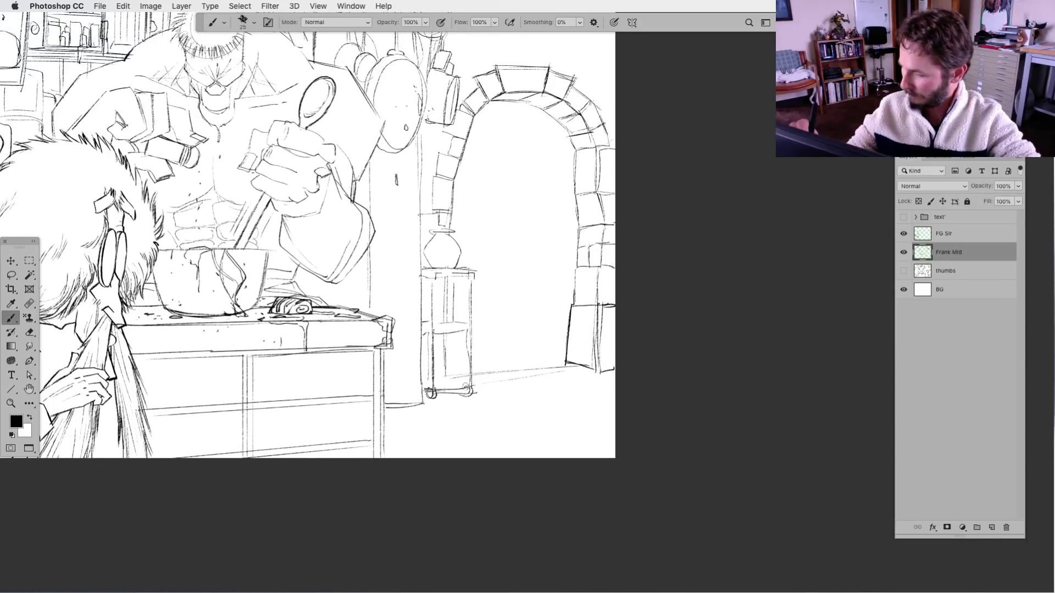
scroll(495, 354, "down", 1)
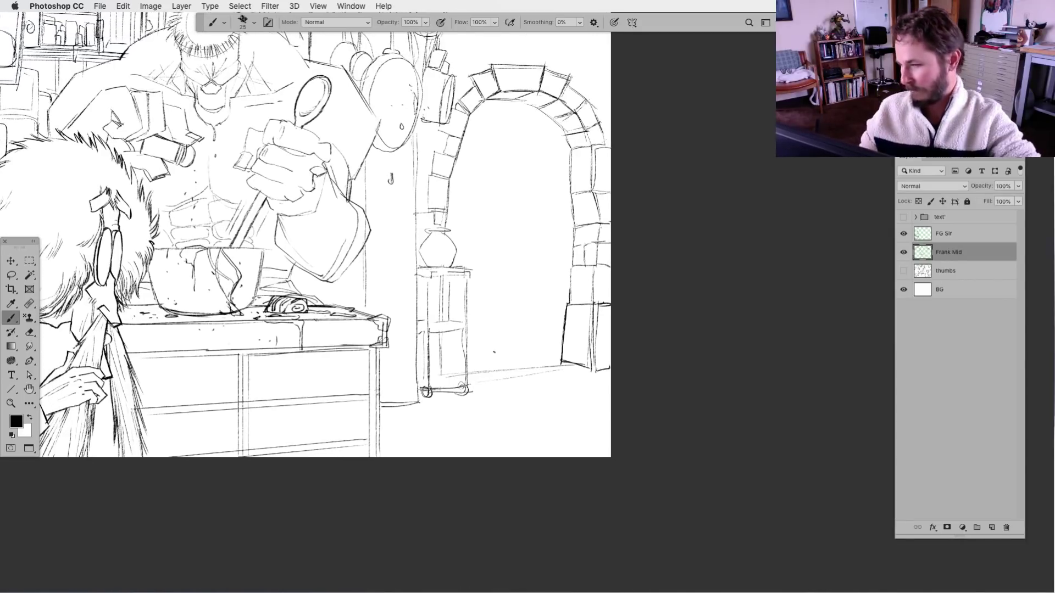
scroll(483, 373, "down", 1)
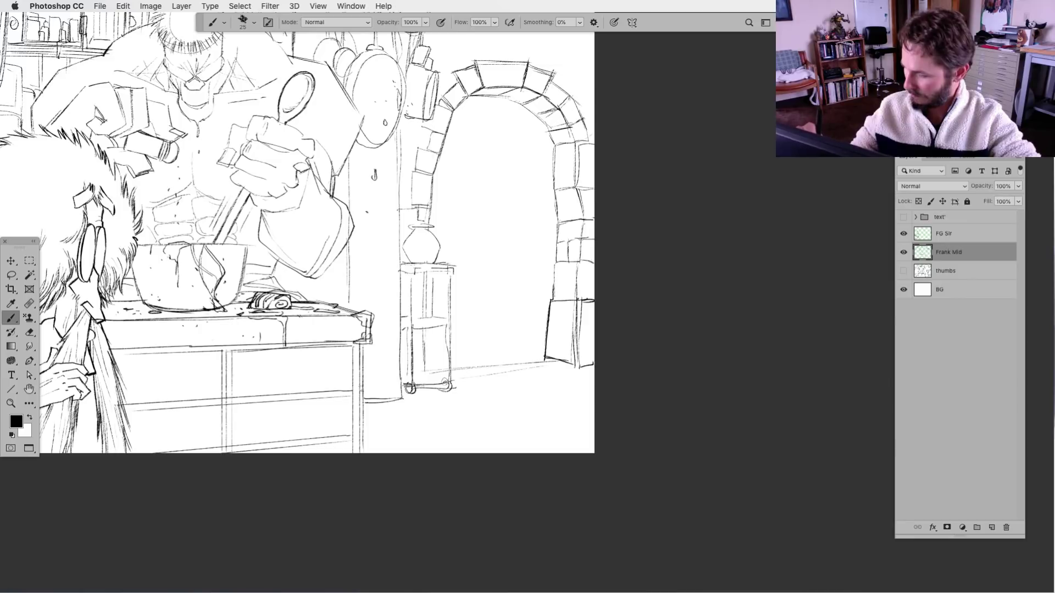
mouse_move(366, 211)
left_mouse_down()
mouse_move(383, 208)
mouse_move(374, 245)
mouse_move(383, 220)
mouse_move(376, 242)
mouse_move(379, 228)
left_mouse_up()
left_click_drag(374, 189, 378, 208)
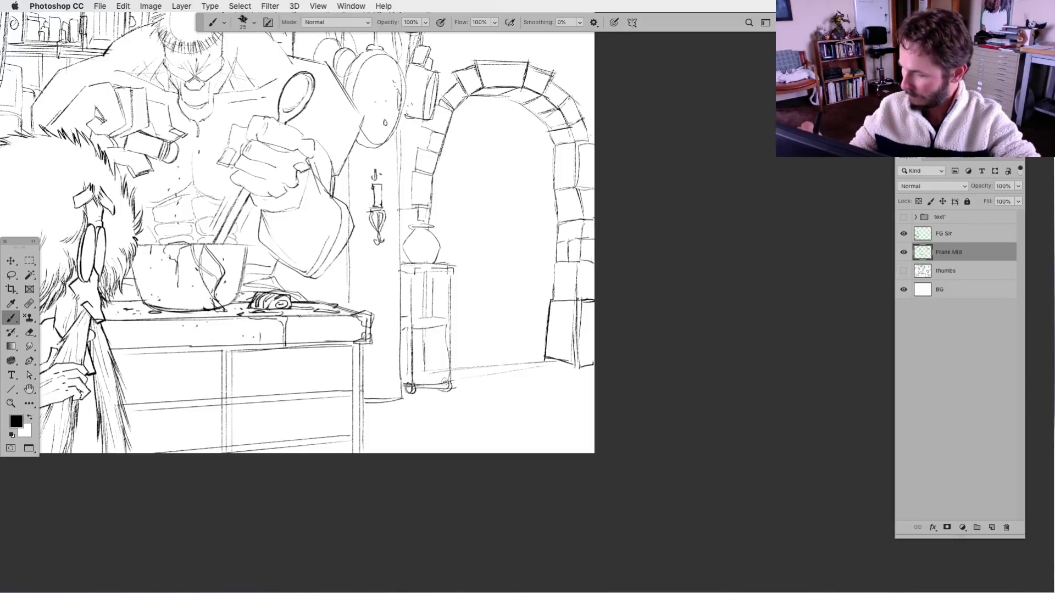
Sketch an angular box shape standing behind the counter's end, beside the cook's elbow.
left_click_drag(427, 282, 410, 261)
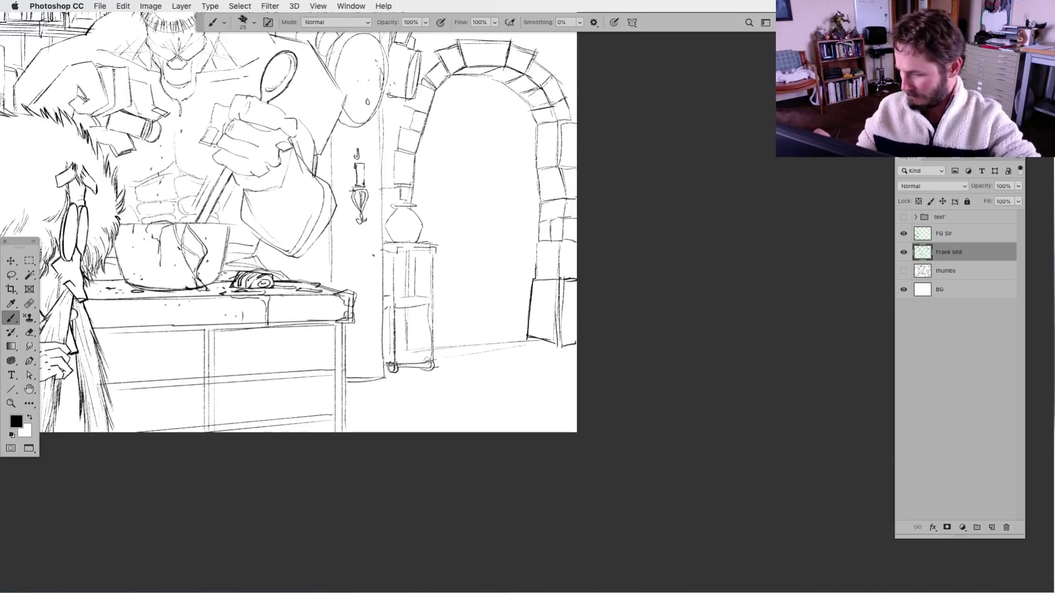
scroll(288, 222, "down", 2)
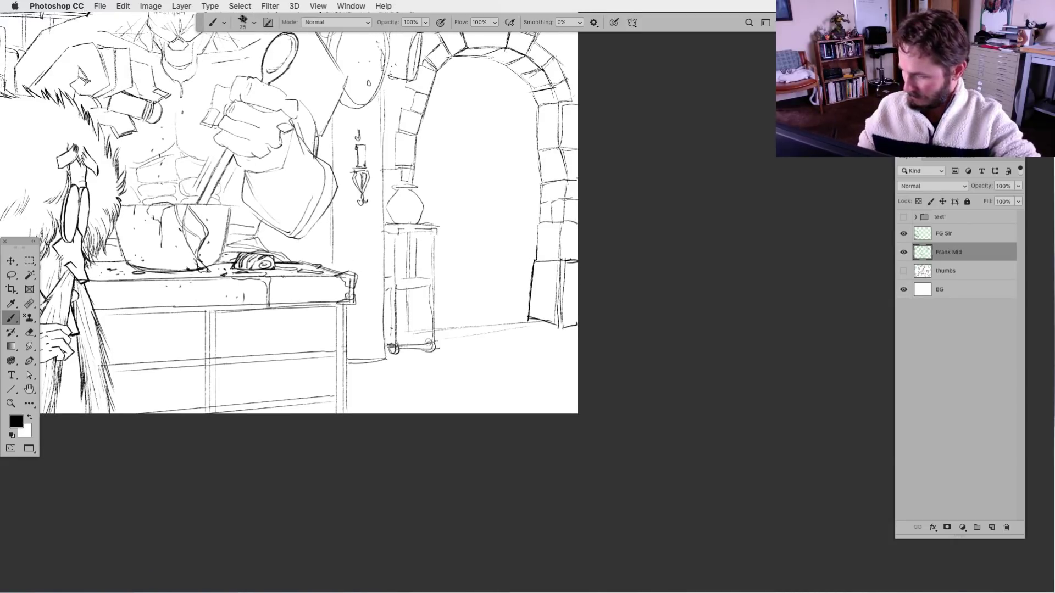
mouse_move(315, 221)
left_mouse_down()
mouse_move(336, 227)
mouse_move(337, 271)
mouse_move(339, 251)
mouse_move(279, 256)
mouse_move(336, 269)
mouse_move(346, 227)
left_mouse_up()
left_click_drag(325, 222, 342, 226)
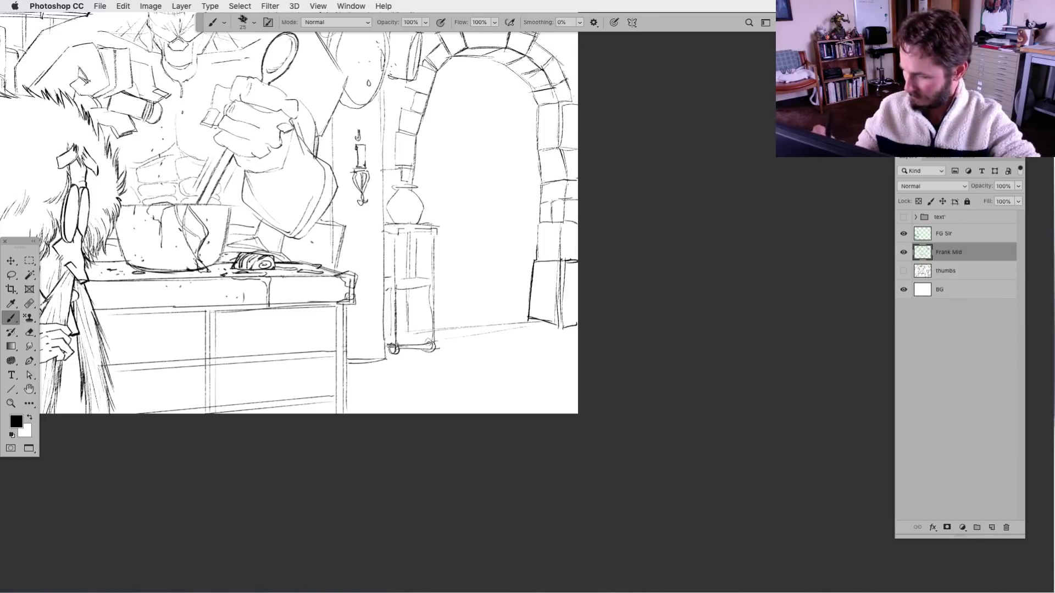
Sketch faint perspective lines for the stone floor tiles between the counter and the arched doorway.
key("l")
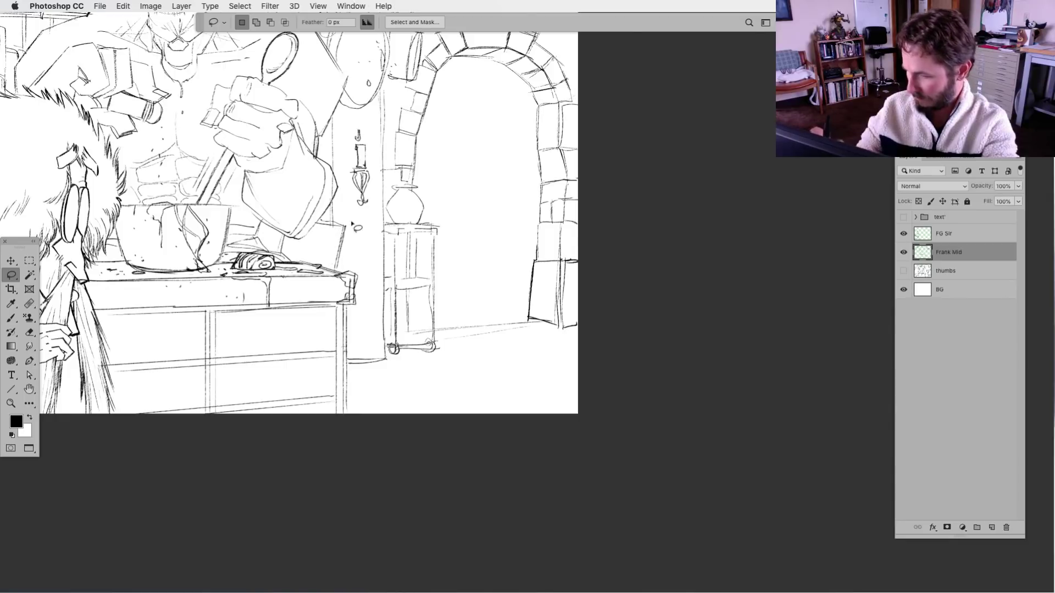
left_click(11, 317)
key("super+minus")
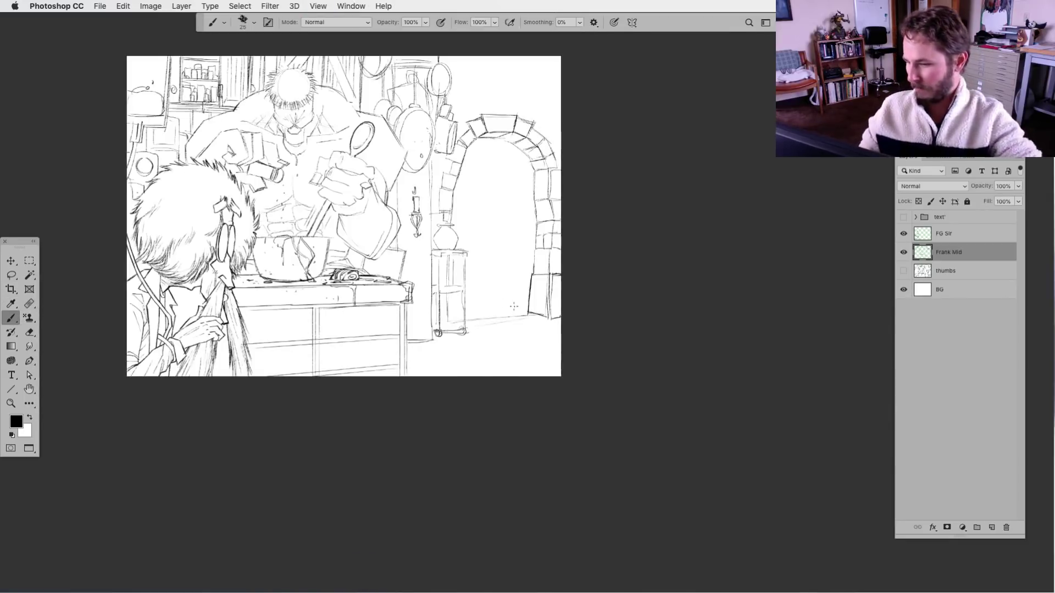
scroll(482, 367, "up", 1)
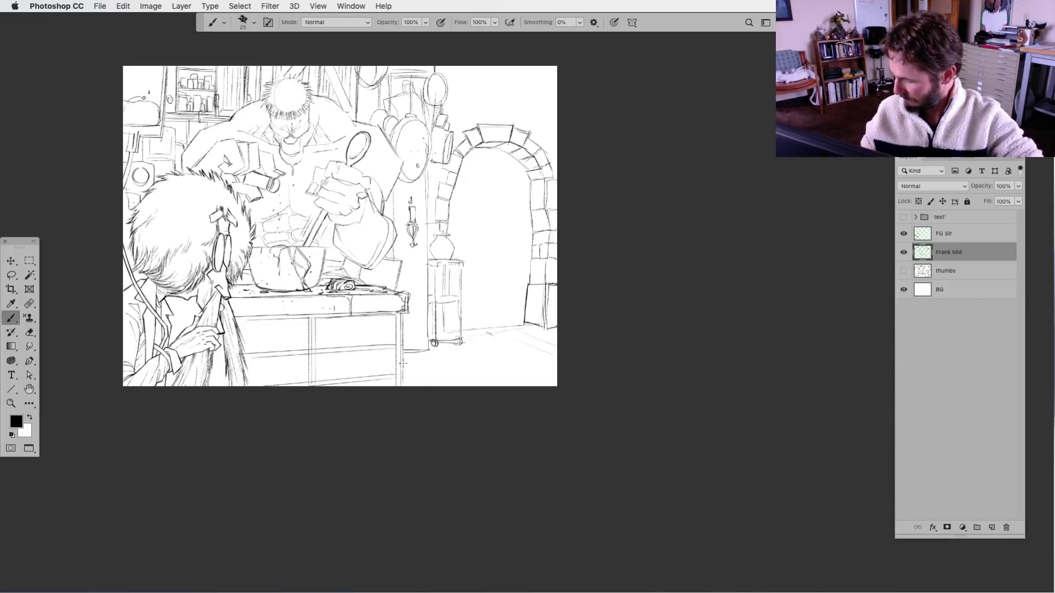
left_click_drag(499, 340, 549, 346)
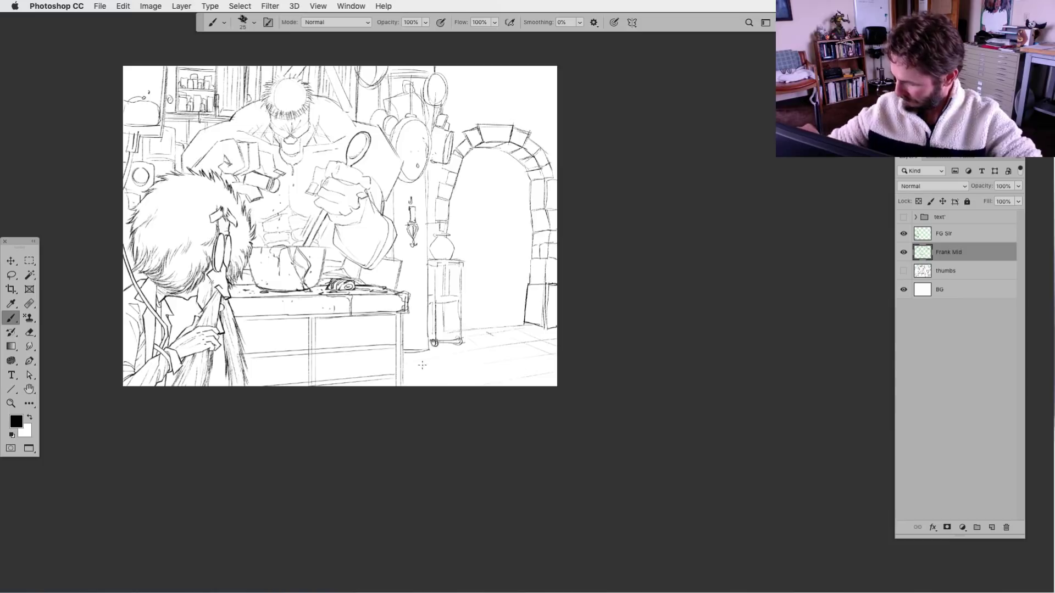
left_click_drag(413, 357, 488, 381)
scroll(542, 470, "right", 2)
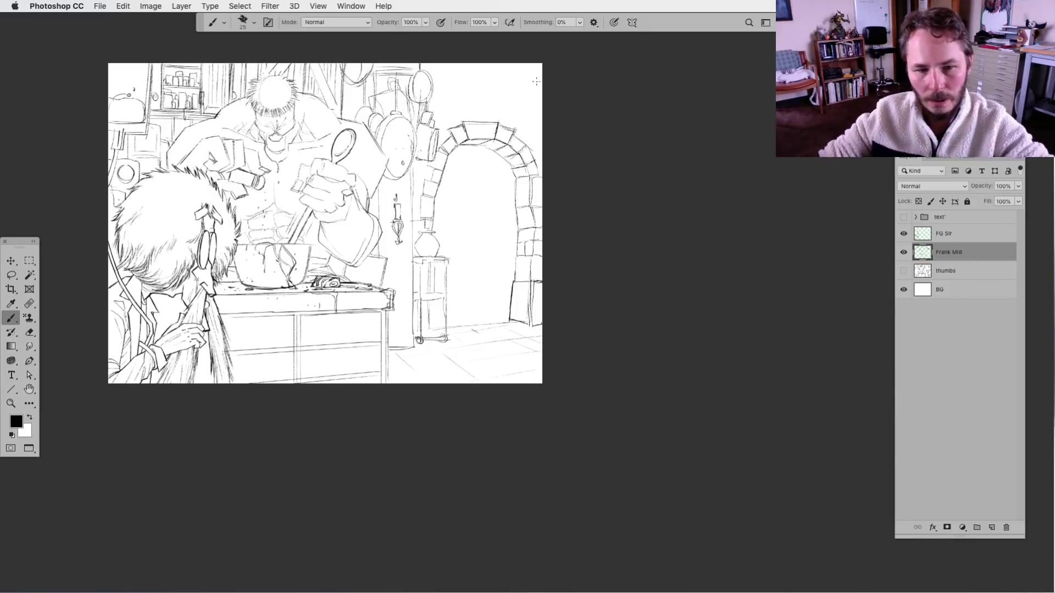
key("Tab")
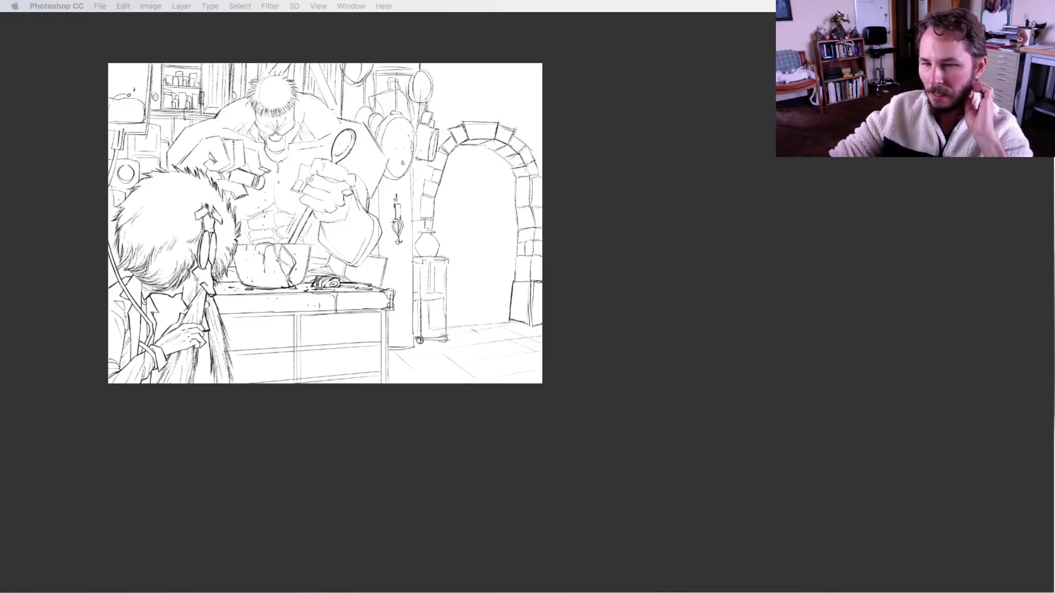
key("Tab")
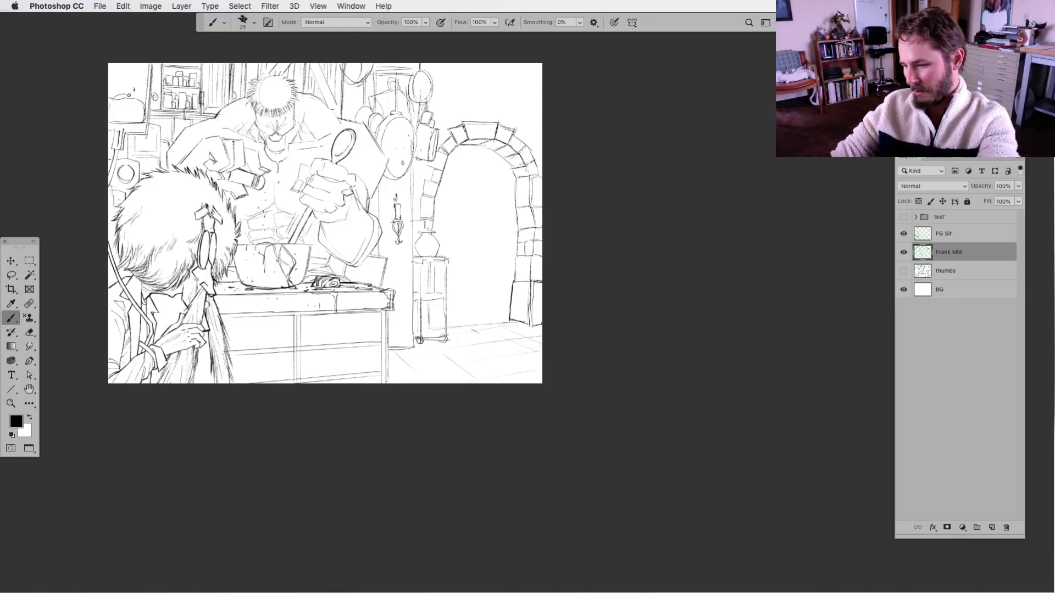
key("super+equal")
key("super+0")
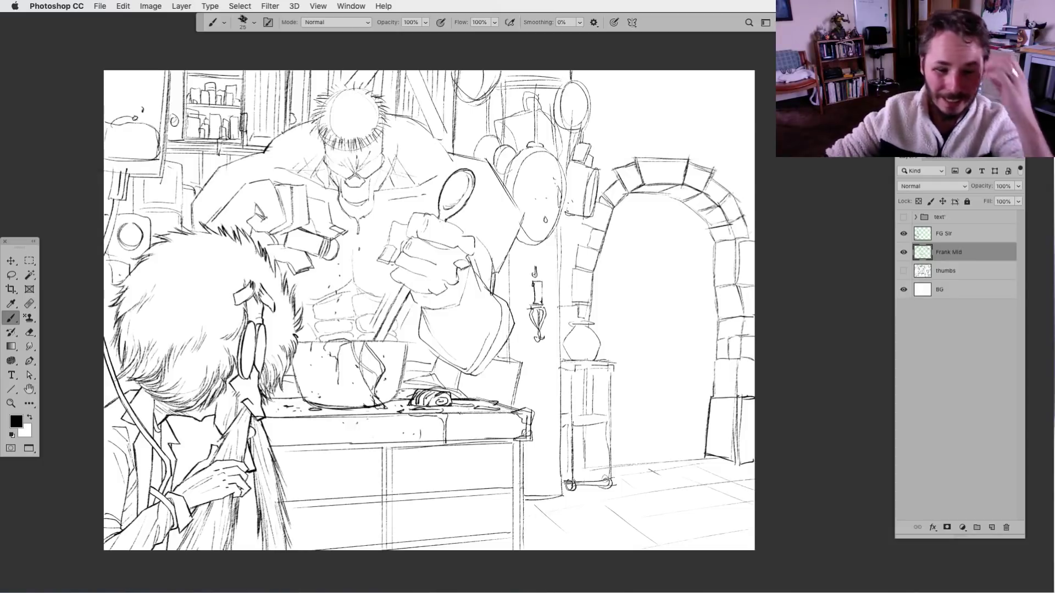
key("Tab")
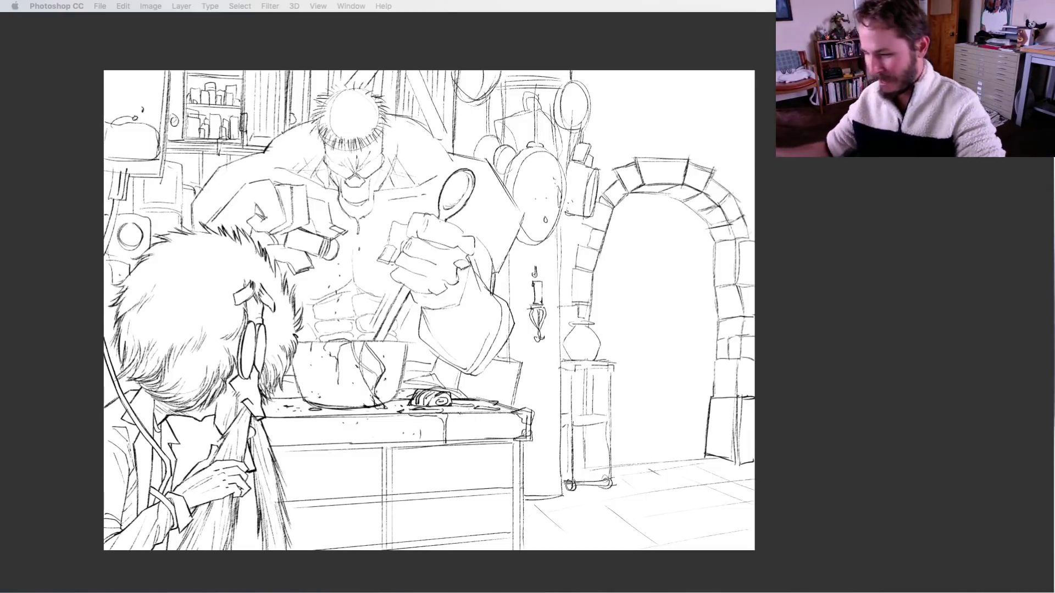
key("Tab")
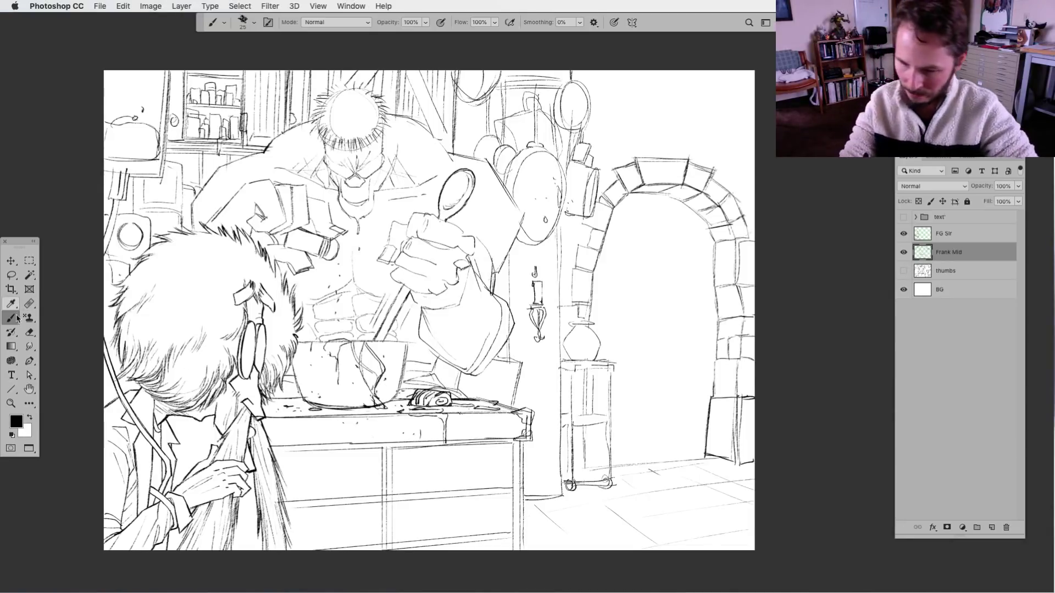
scroll(428, 311, "up", 2)
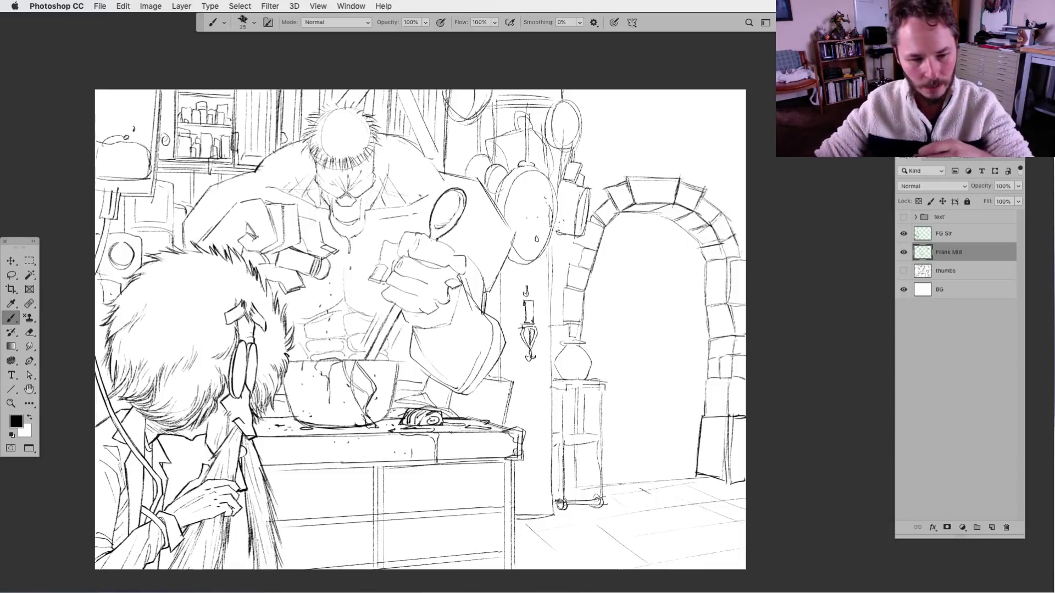
key("Tab")
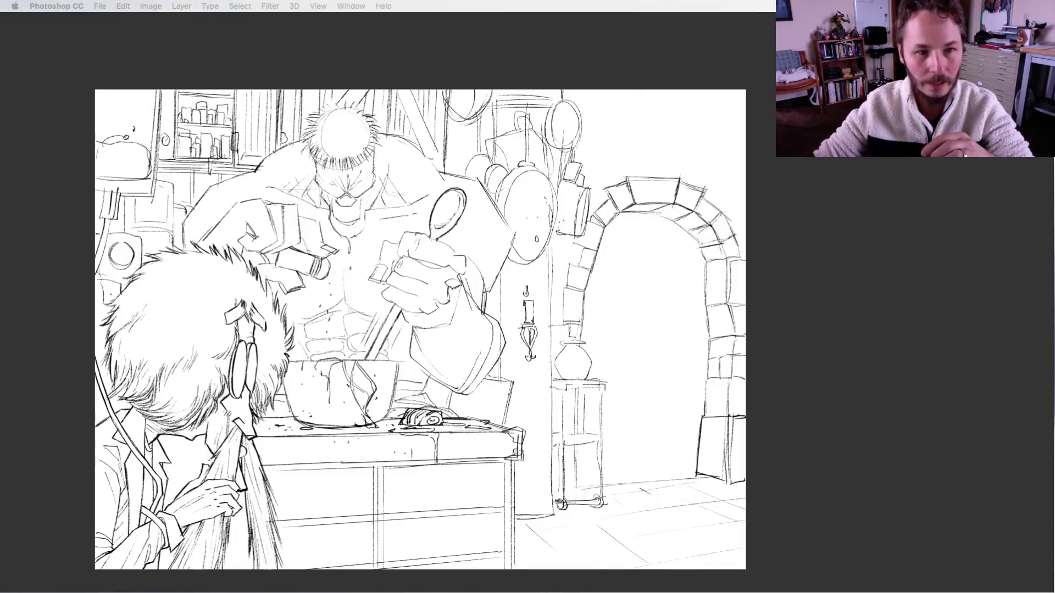
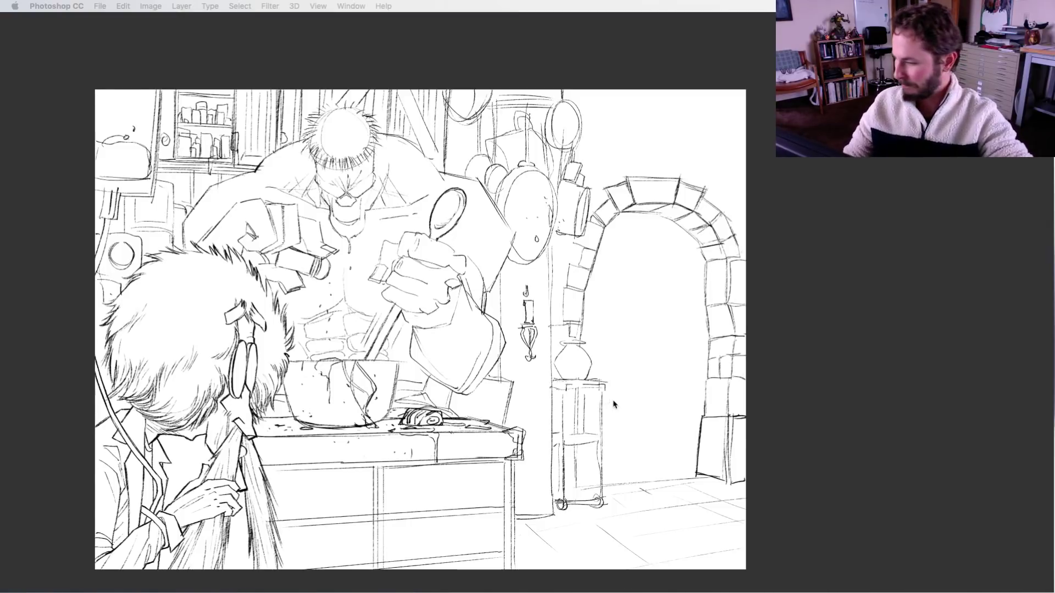
key("Tab")
scroll(566, 297, "up", 2)
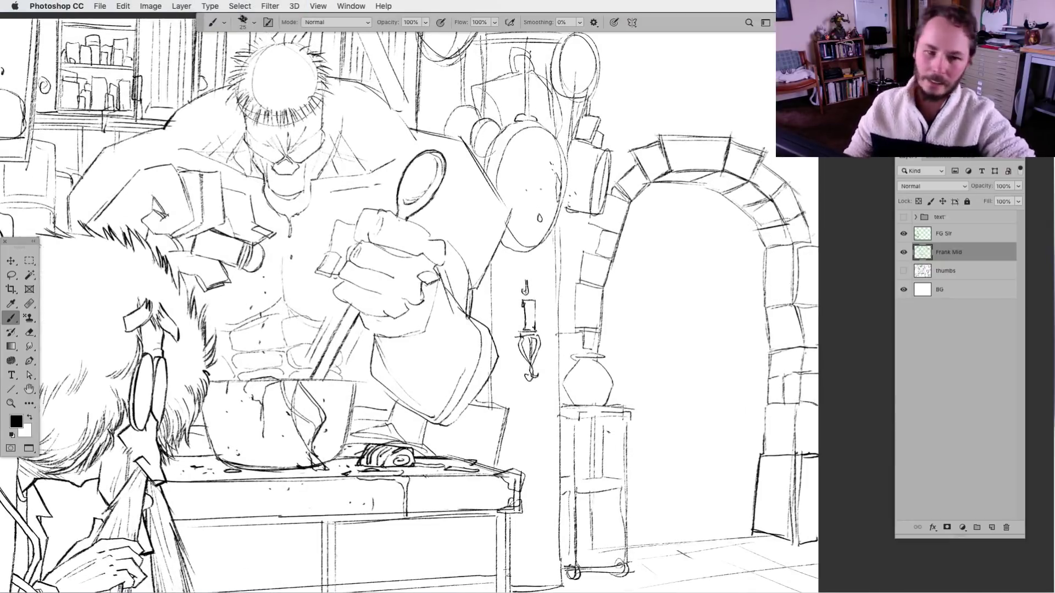
key("ctrl+0")
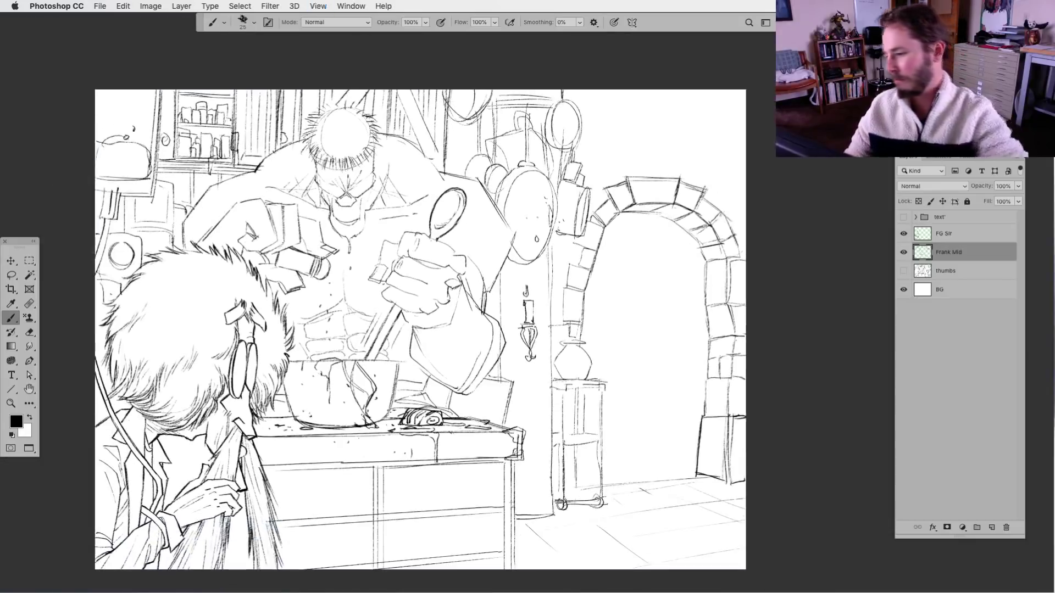
scroll(431, 299, "down", 1)
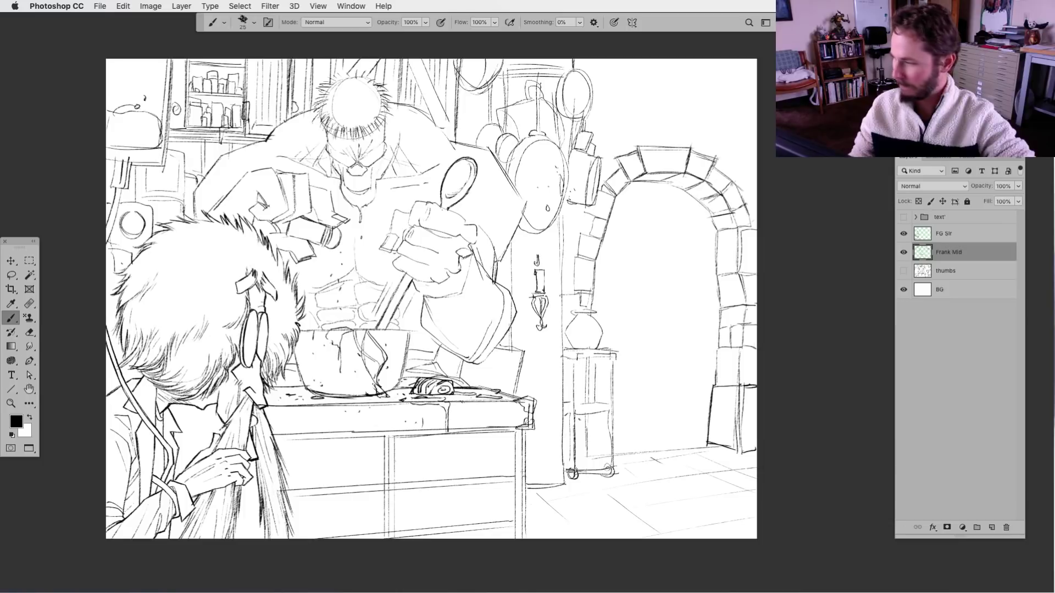
Show the thumbs layer to compare the rough figure in the doorway with the line art, and hide it again.
left_click(903, 271)
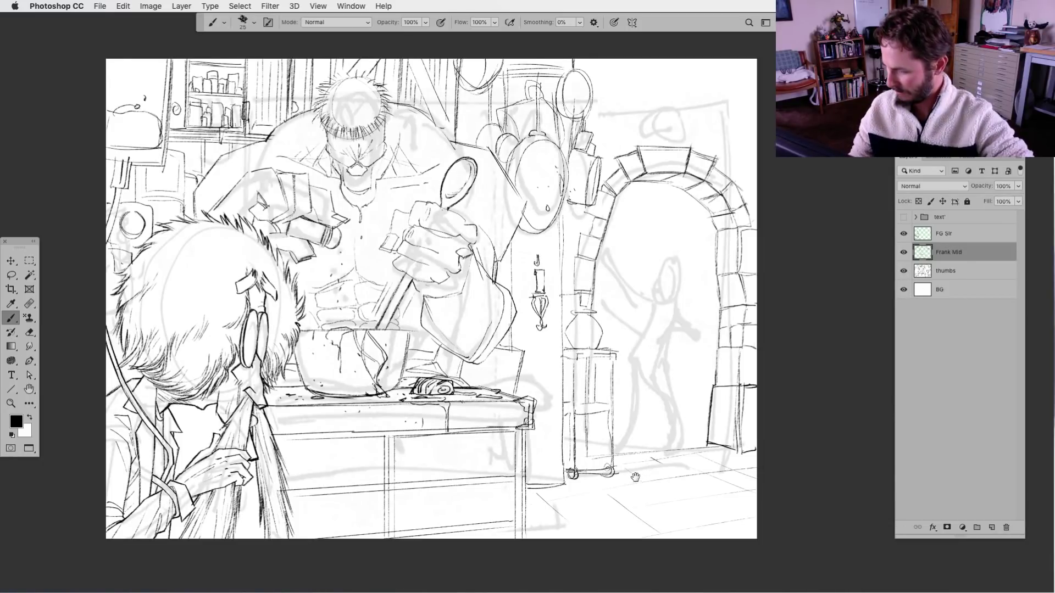
left_click_drag(633, 475, 631, 456)
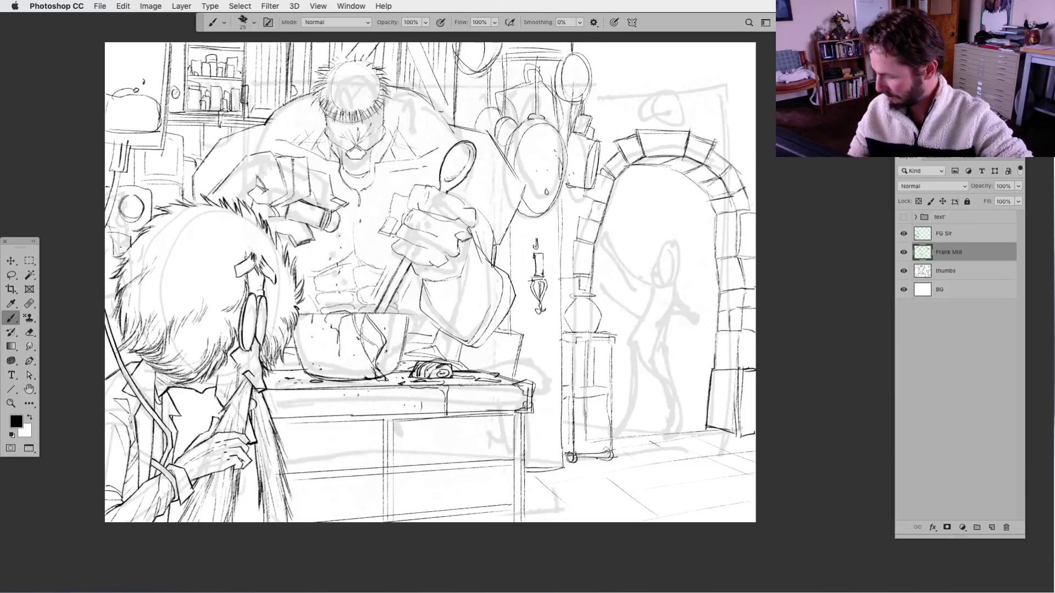
left_click(903, 271)
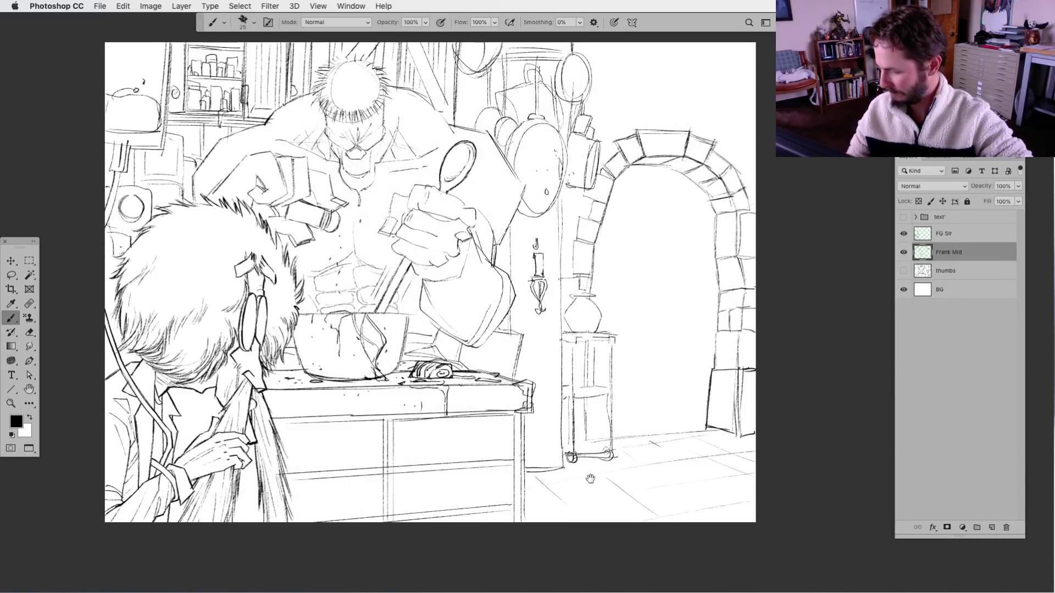
left_click_drag(590, 479, 578, 453)
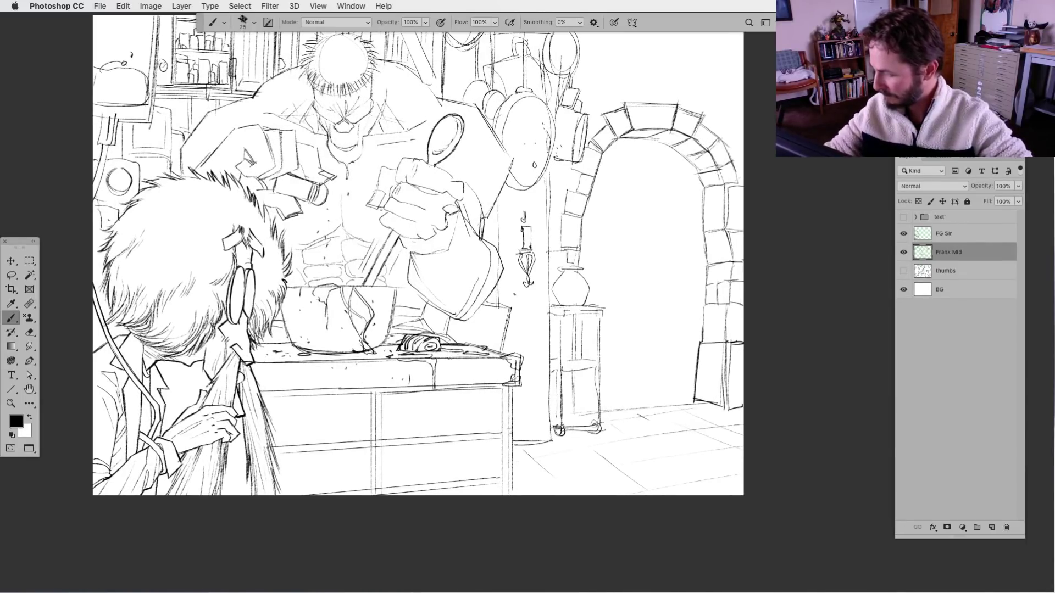
Sketch a mop leaning behind the counter's end, with a long slanted handle, a clamp and a stringy head spread on the floor.
left_click_drag(488, 295, 506, 350)
mouse_move(520, 385)
left_mouse_down()
mouse_move(539, 463)
mouse_move(529, 448)
mouse_move(528, 463)
mouse_move(570, 449)
left_mouse_up()
mouse_move(547, 455)
left_mouse_down()
mouse_move(533, 461)
mouse_move(574, 477)
mouse_move(601, 461)
mouse_move(600, 480)
mouse_move(565, 465)
mouse_move(572, 476)
mouse_move(579, 456)
left_mouse_up()
mouse_move(556, 457)
left_mouse_down()
mouse_move(584, 453)
mouse_move(560, 446)
mouse_move(604, 466)
left_mouse_up()
left_click_drag(596, 466, 618, 474)
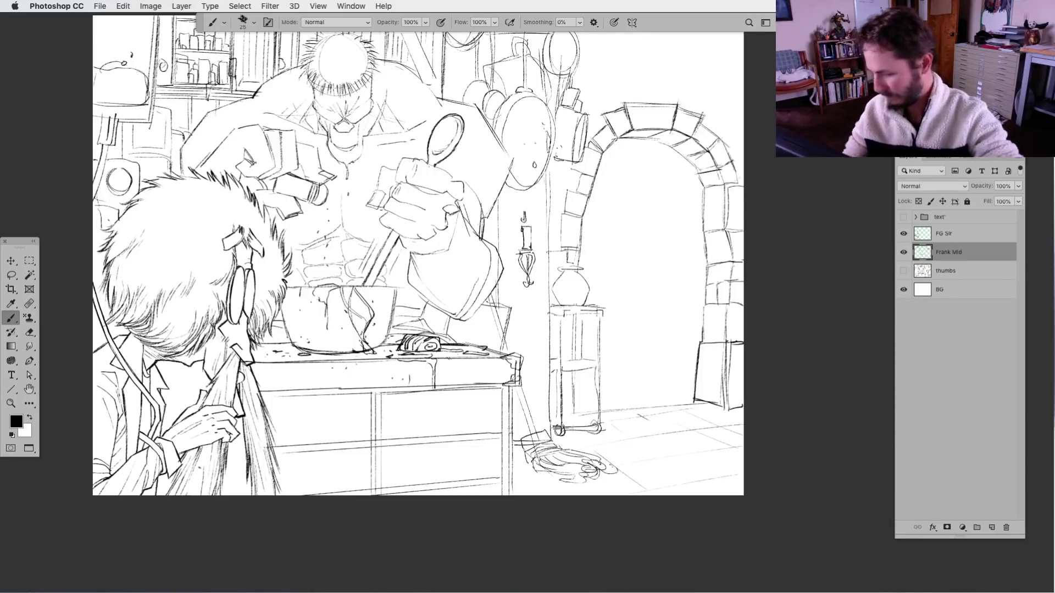
Clean up the stray lines around the mop's clamp and redraw the upper handle between the cook's elbow and the counter.
key("l")
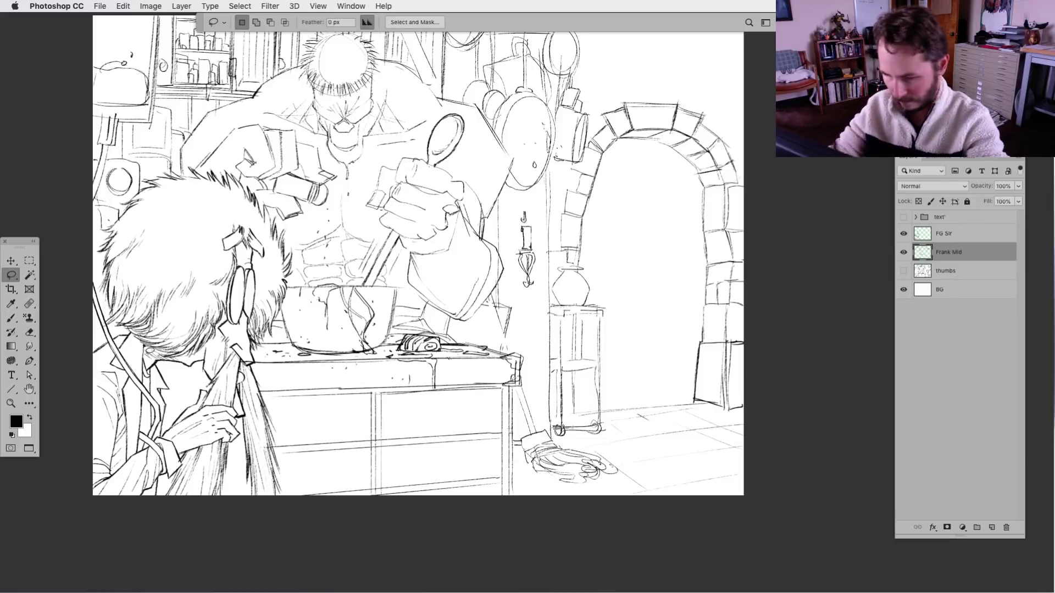
left_click(12, 318)
mouse_move(485, 300)
left_mouse_down()
mouse_move(509, 309)
mouse_move(495, 318)
mouse_move(511, 350)
left_mouse_up()
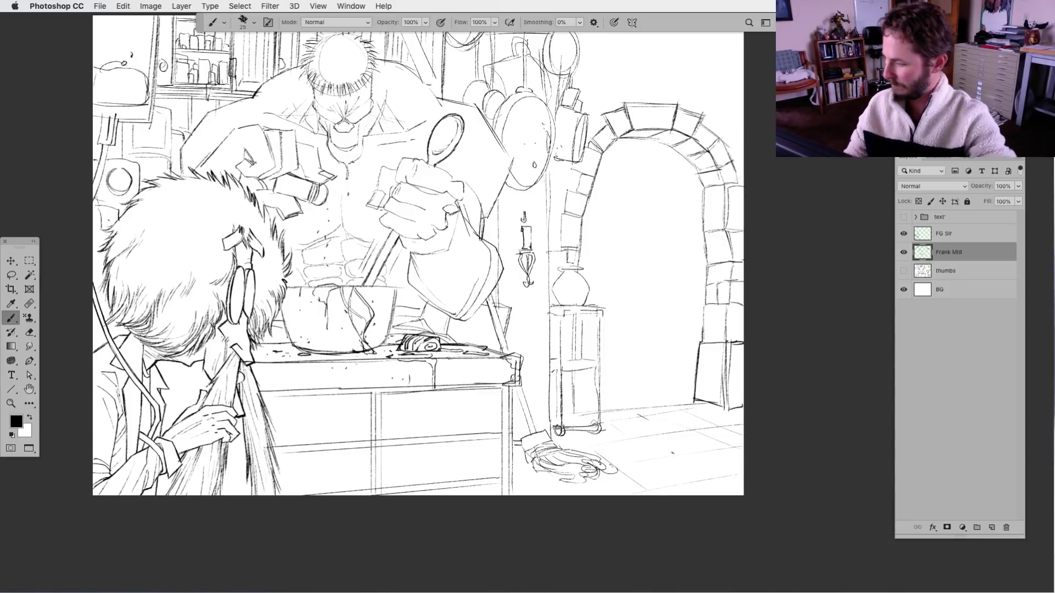
Darken the rear leg of the small stand beside the doorway and move its wheeled base lower on the floor.
left_click_drag(647, 456, 564, 425)
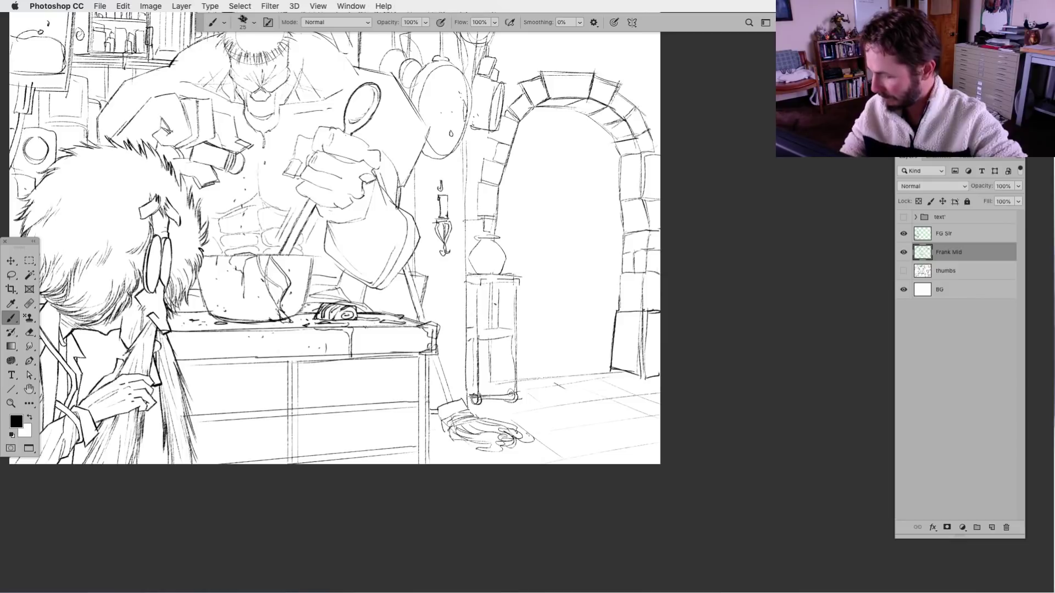
left_click_drag(492, 284, 494, 387)
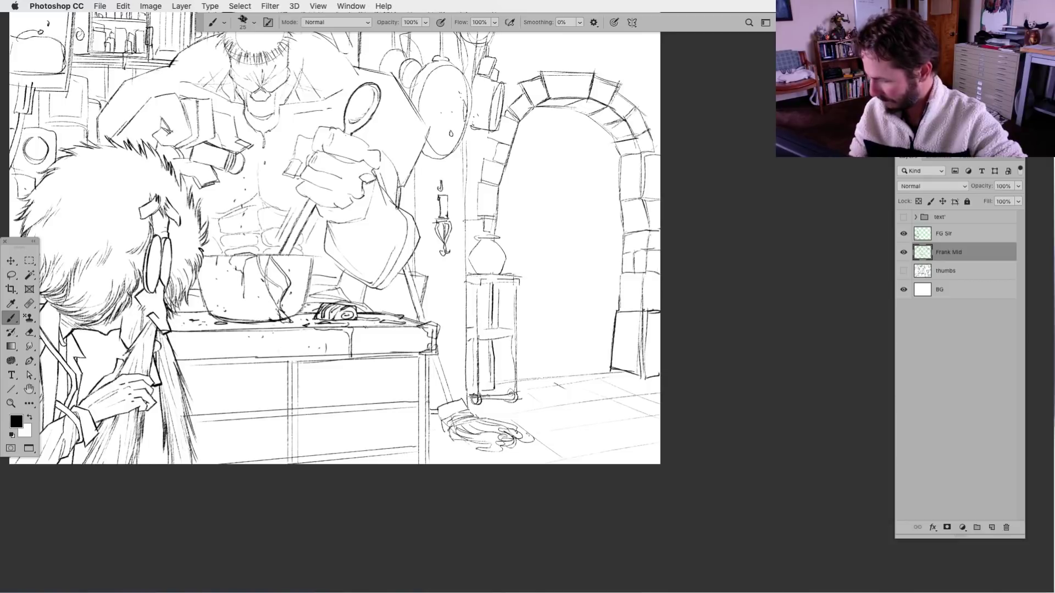
left_click_drag(501, 457, 499, 432)
key("l")
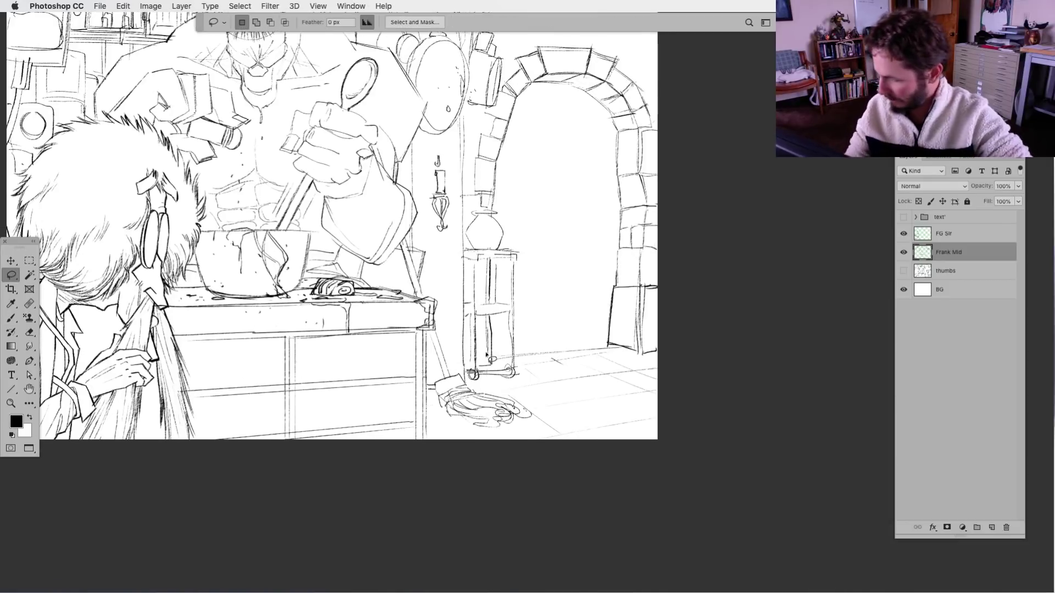
mouse_move(486, 354)
left_mouse_down()
mouse_move(474, 385)
mouse_move(520, 385)
mouse_move(520, 355)
mouse_move(480, 369)
mouse_move(507, 387)
left_mouse_up()
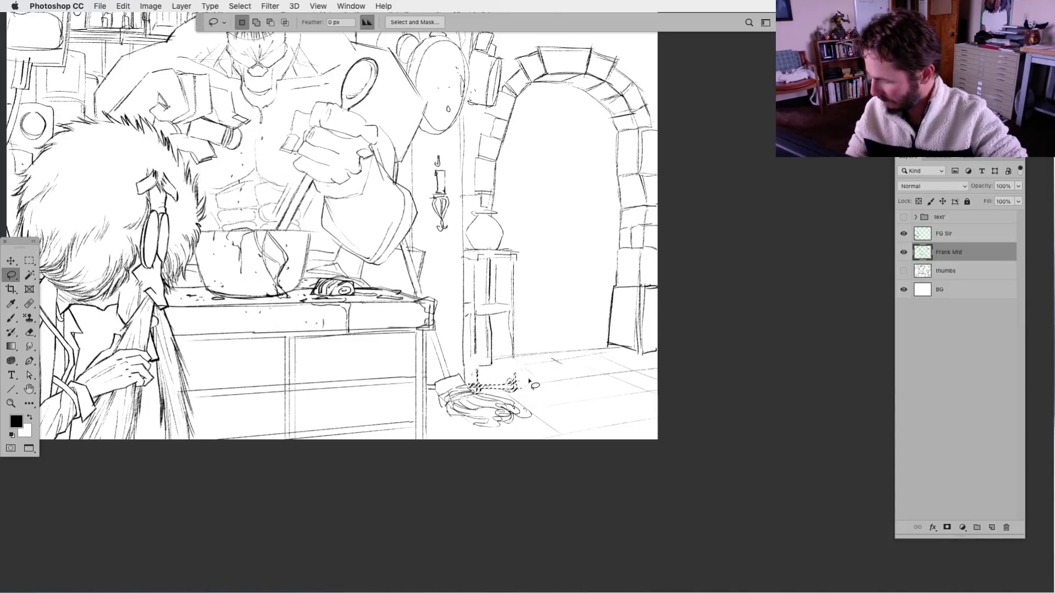
key("super+d")
left_click(19, 317)
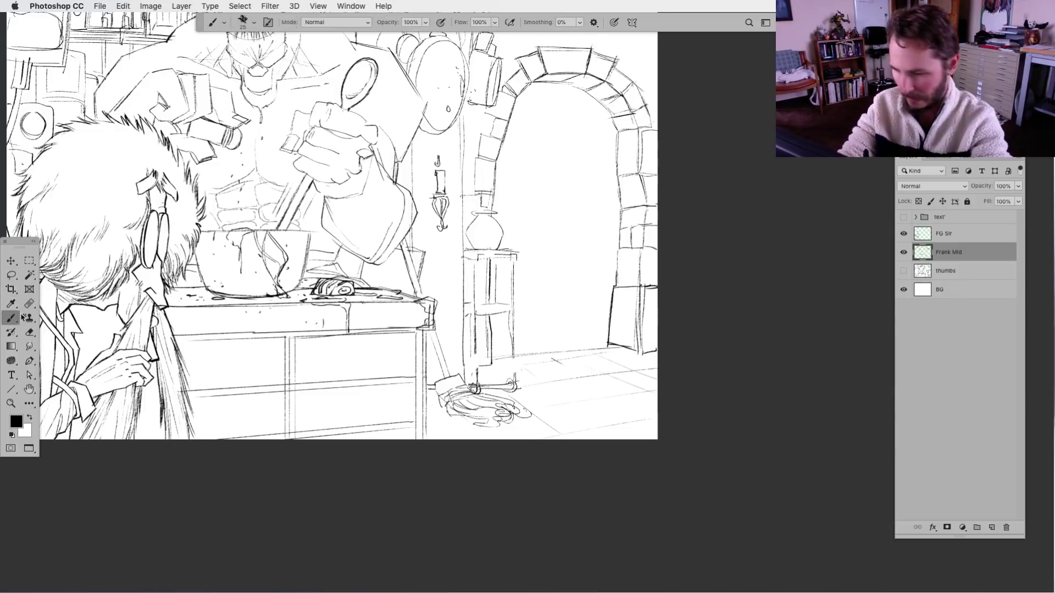
Extend the stand's legs down to its lowered base and draw the receding bottom edges.
mouse_move(472, 349)
left_mouse_down()
mouse_move(472, 384)
mouse_move(513, 379)
mouse_move(493, 364)
mouse_move(512, 382)
left_mouse_up()
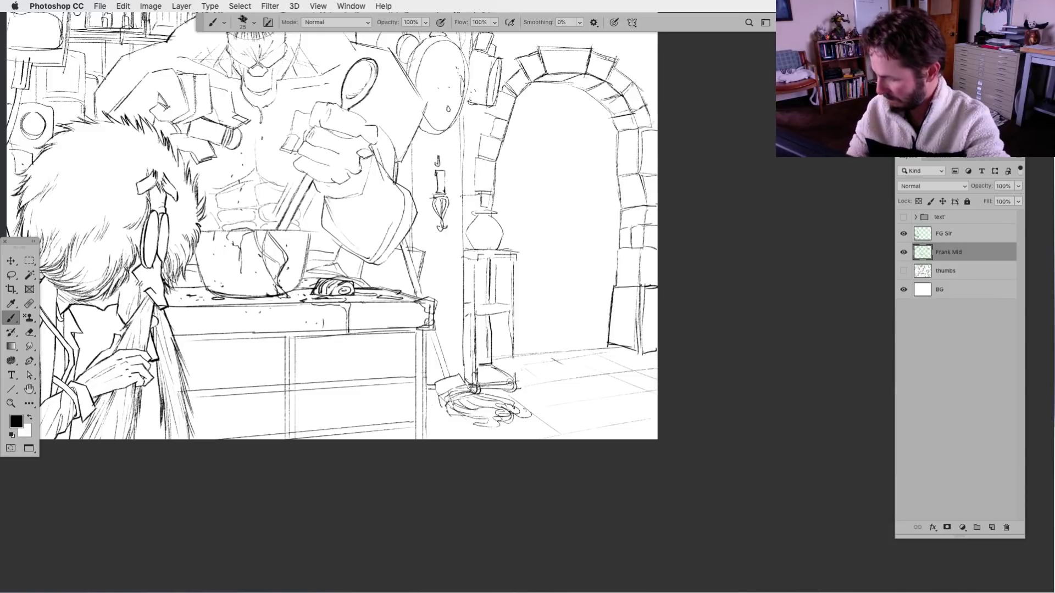
left_click_drag(472, 319, 472, 379)
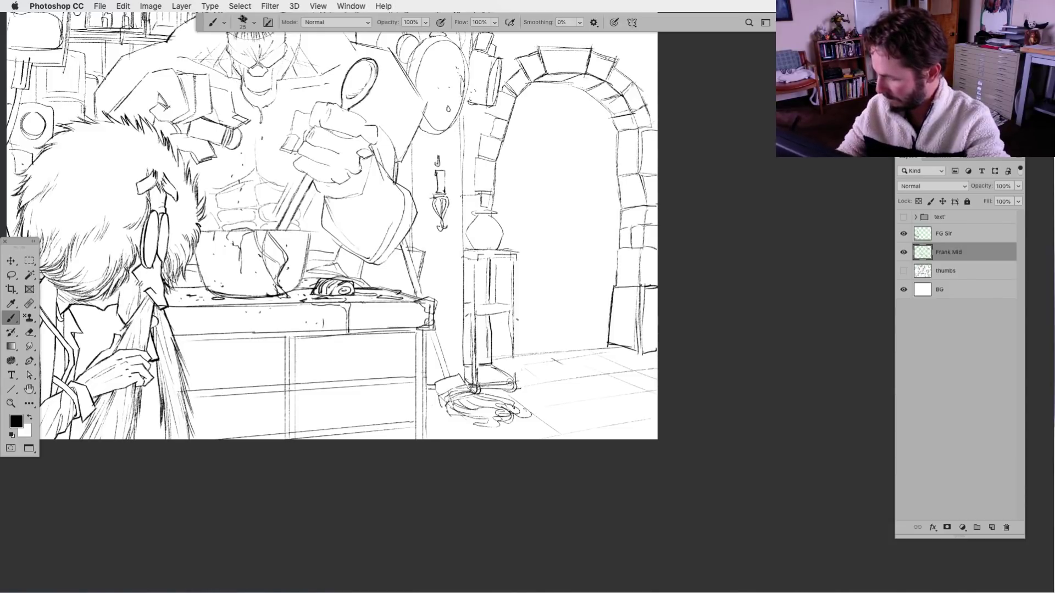
left_click_drag(512, 344, 512, 382)
left_click_drag(513, 319, 513, 380)
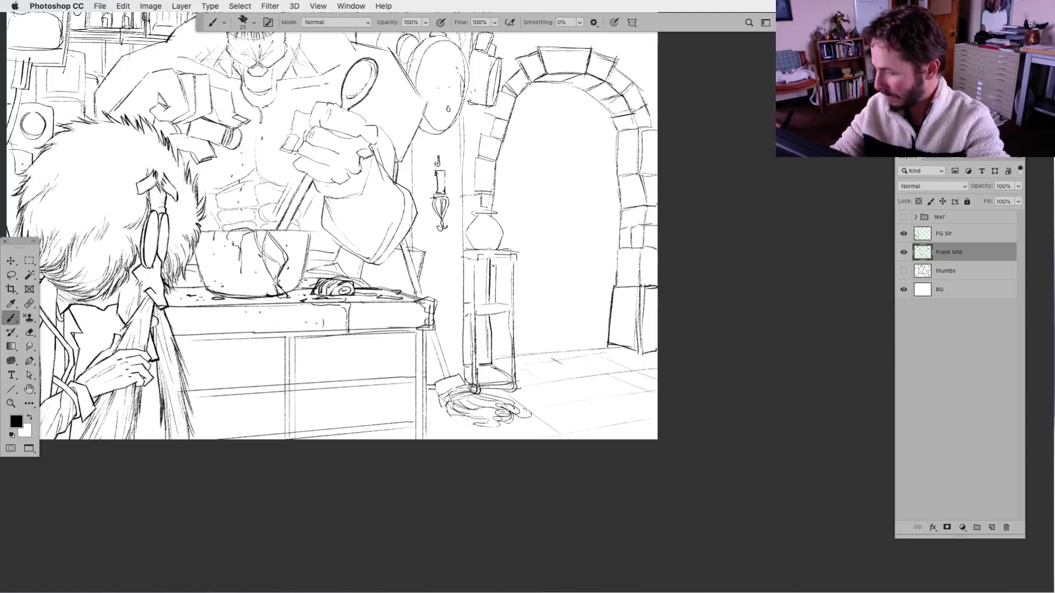
Reinforce the stand's inner rear leg above and below the middle shelf, and firm up the shelf's front edge.
left_click_drag(488, 273, 488, 300)
left_click_drag(487, 290, 478, 297)
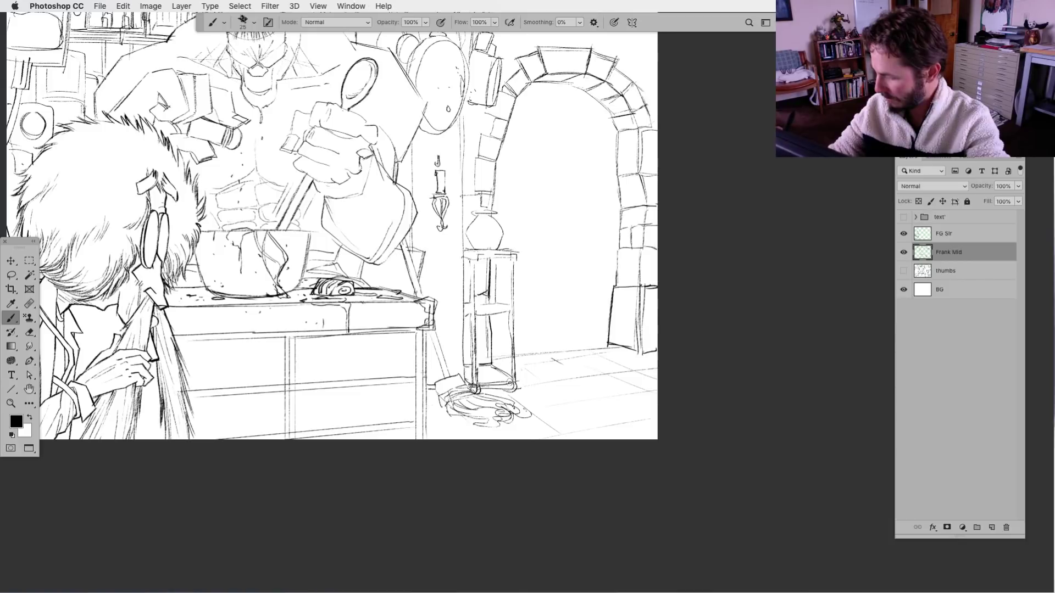
mouse_move(488, 317)
left_mouse_down()
mouse_move(476, 331)
mouse_move(488, 359)
mouse_move(480, 363)
left_mouse_up()
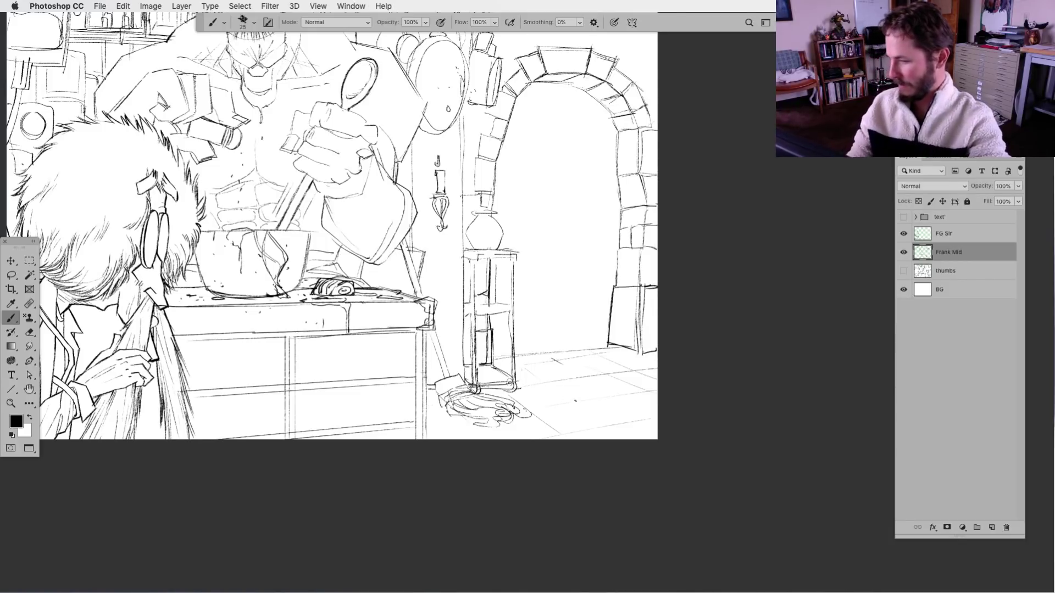
left_click_drag(475, 316, 512, 307)
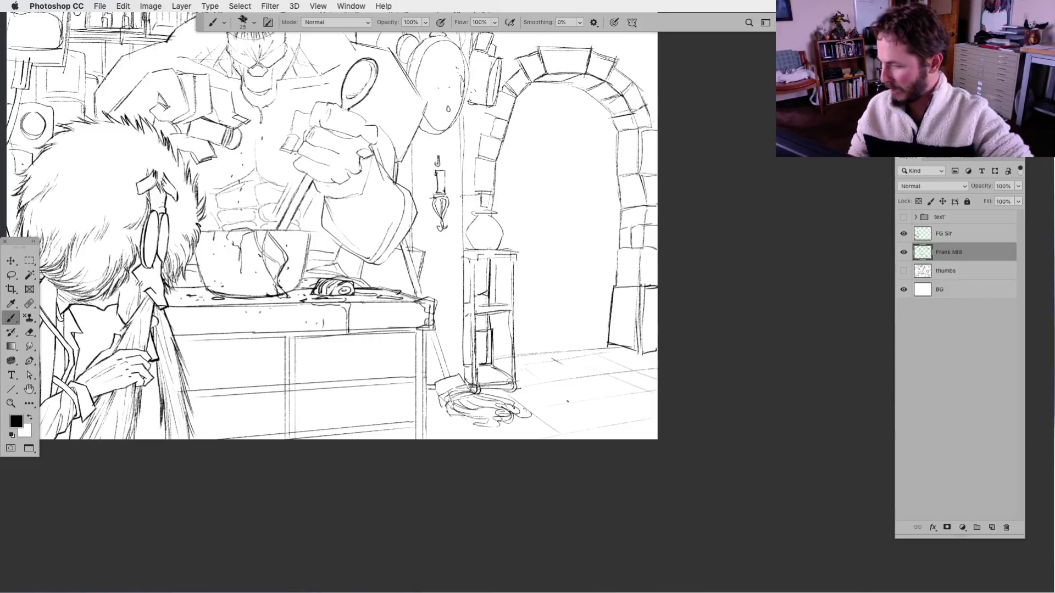
left_click_drag(559, 408, 516, 480)
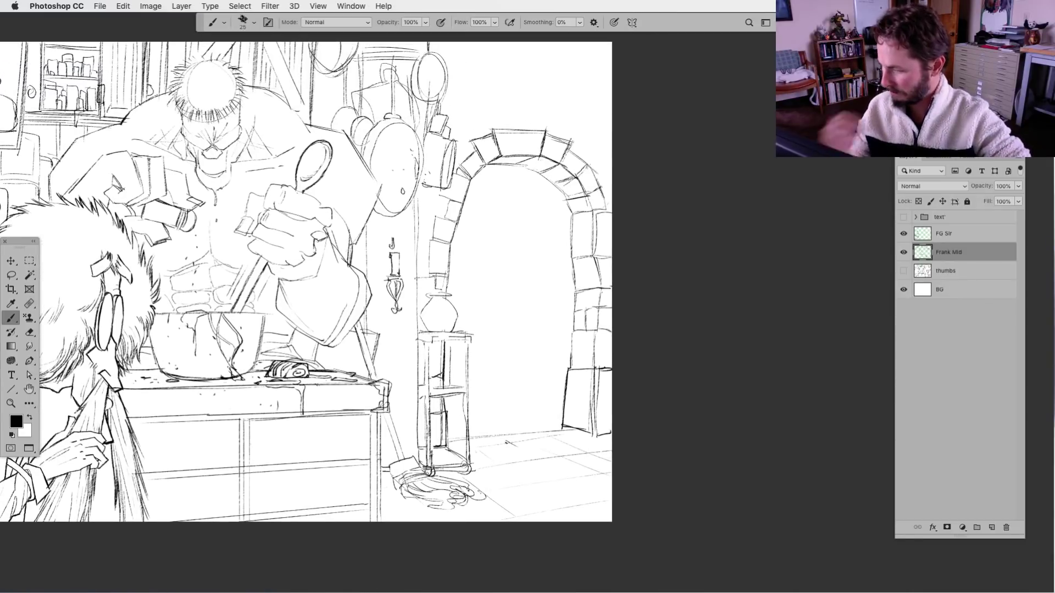
Show the thumbs layer as a guide and darken the outline of the keystone at the top of the arch.
left_click_drag(501, 336, 483, 417)
left_click(903, 271)
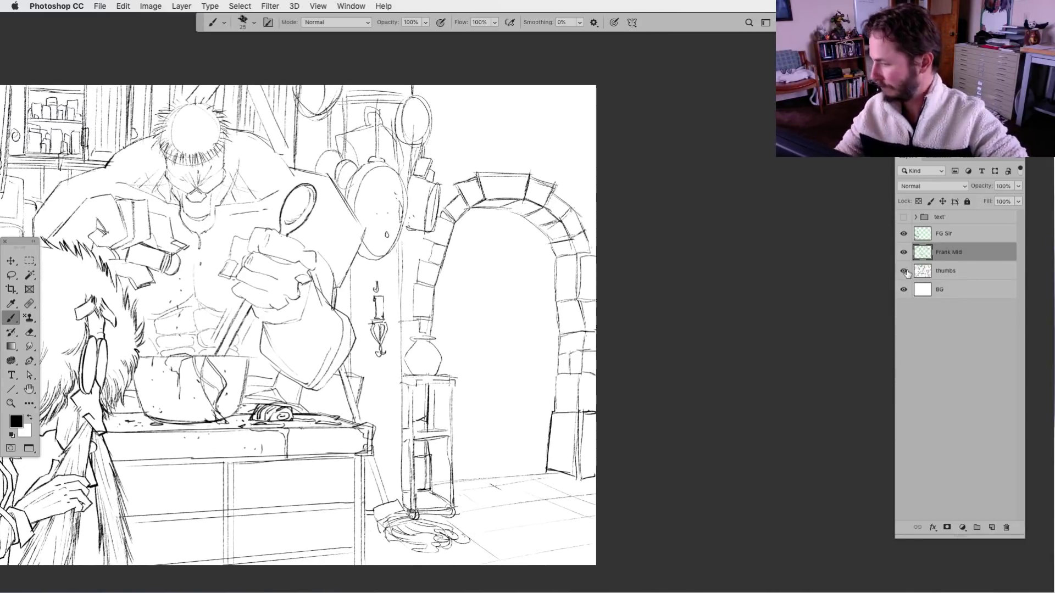
left_click_drag(493, 343, 439, 379)
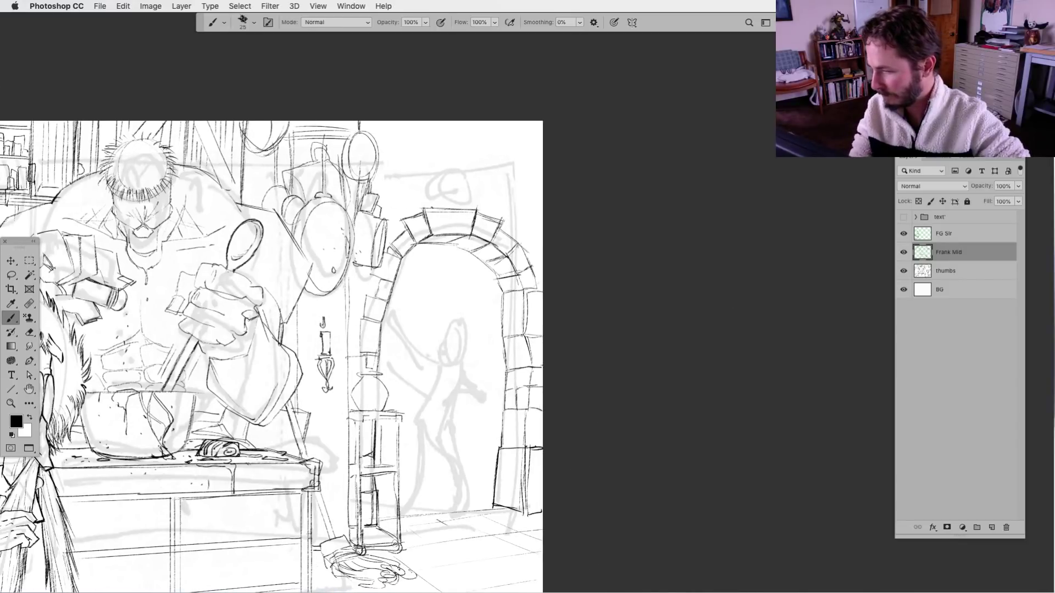
mouse_move(427, 207)
left_mouse_down()
mouse_move(477, 209)
mouse_move(458, 207)
left_mouse_up()
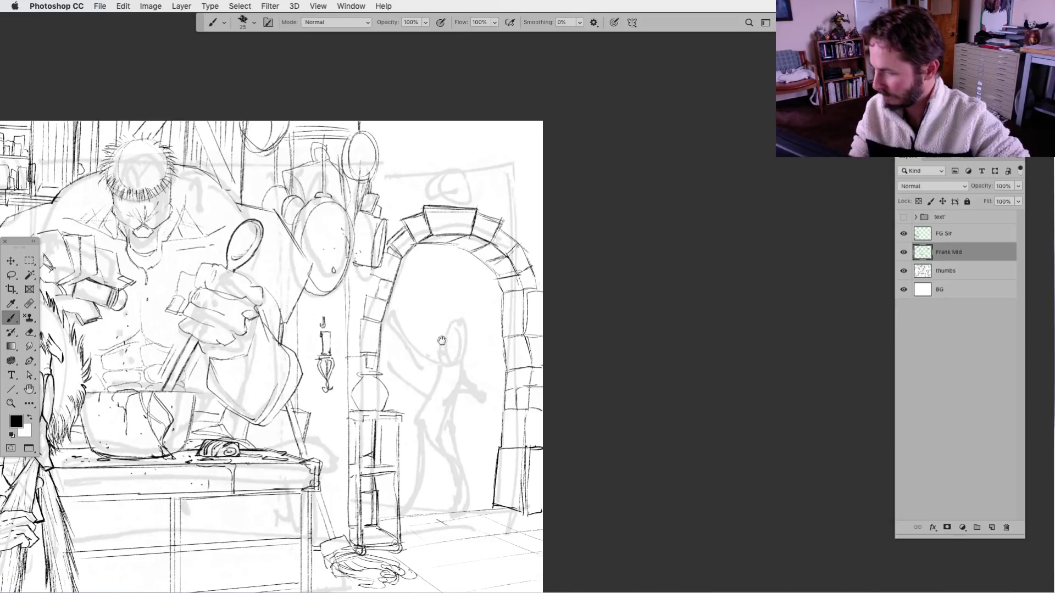
left_click_drag(444, 320, 443, 341)
key("l")
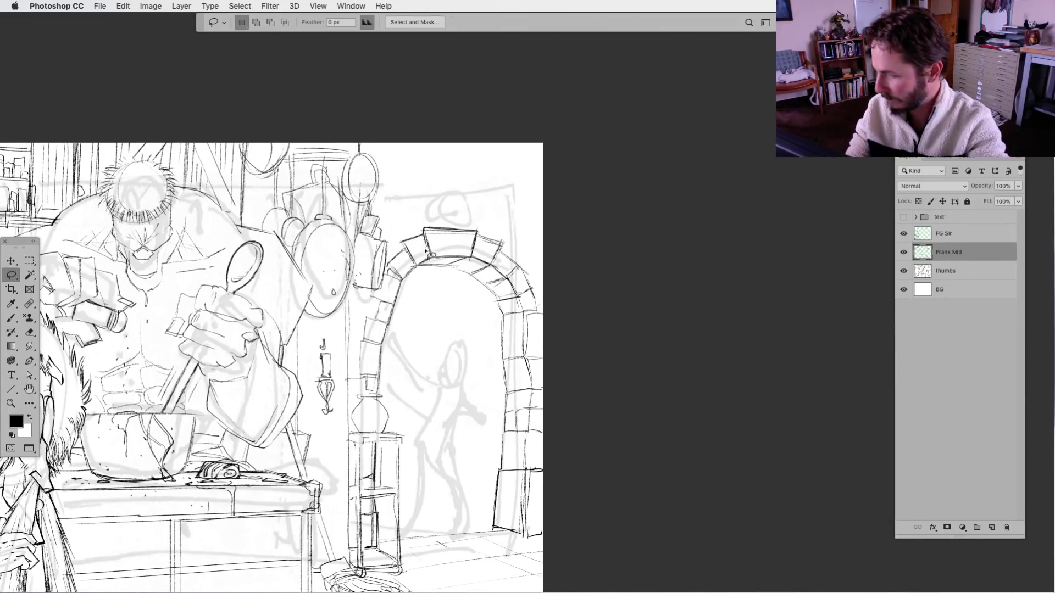
left_click(11, 318)
Sketch a small wall plaque with a round emblem and a head inside, centred above the arch's keystone.
scroll(330, 341, "left", 5)
scroll(330, 340, "down", 2)
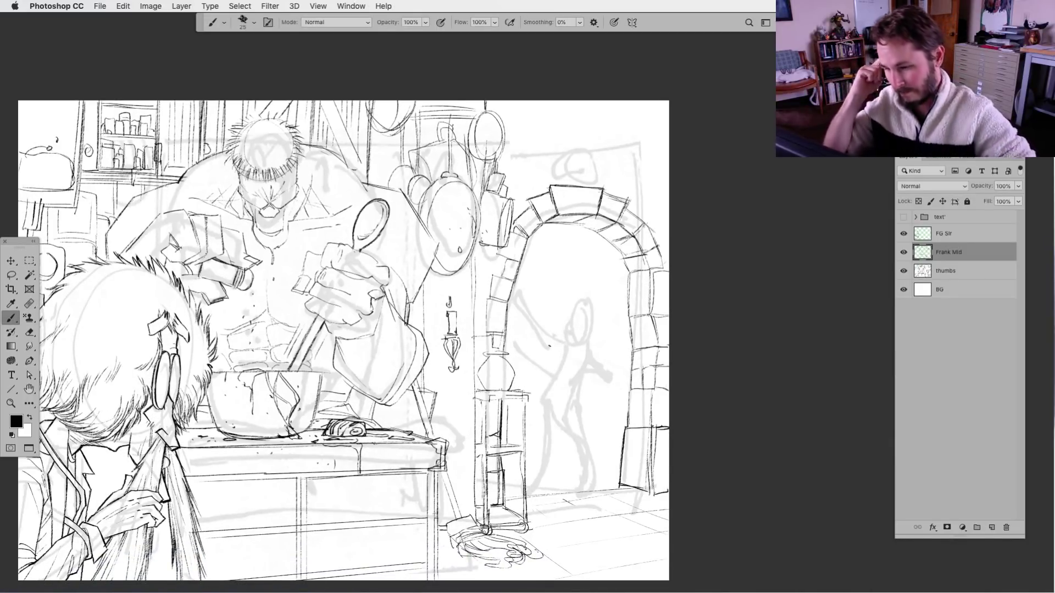
left_click_drag(549, 424, 478, 468)
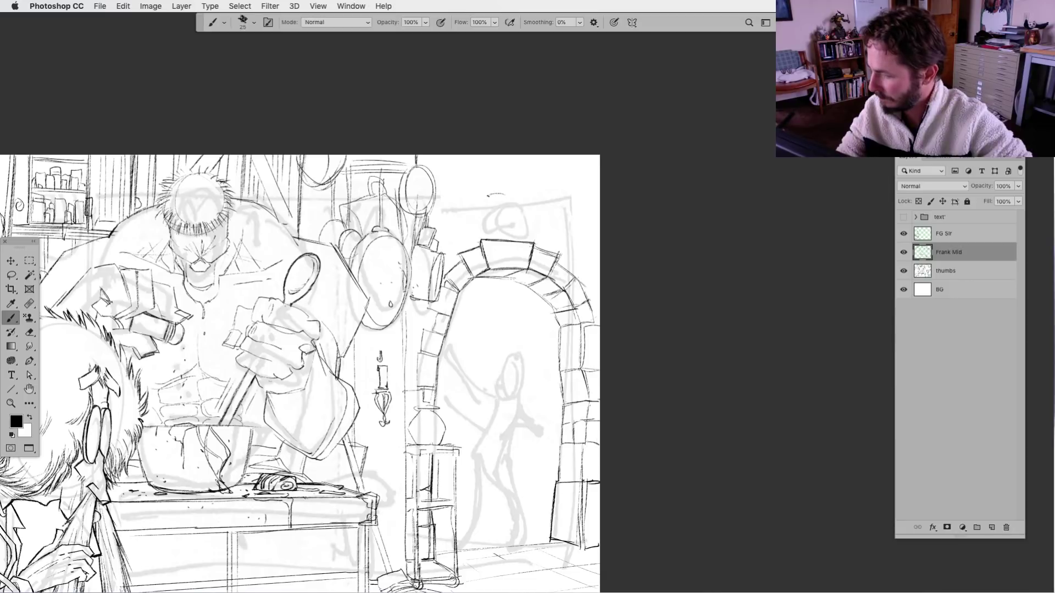
mouse_move(488, 219)
left_mouse_down()
mouse_move(517, 229)
mouse_move(508, 234)
mouse_move(526, 216)
left_mouse_up()
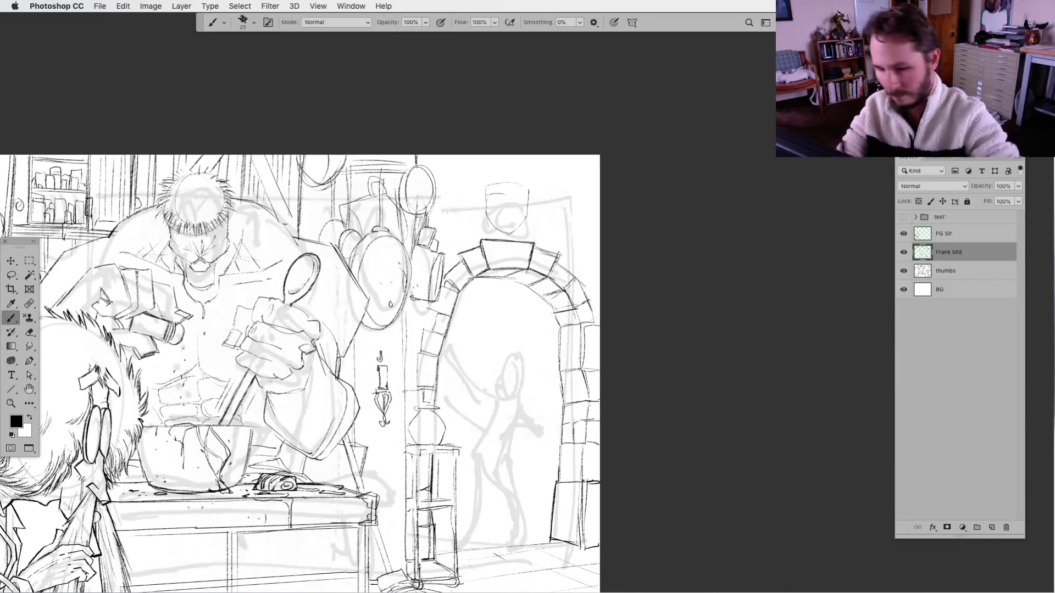
key("l")
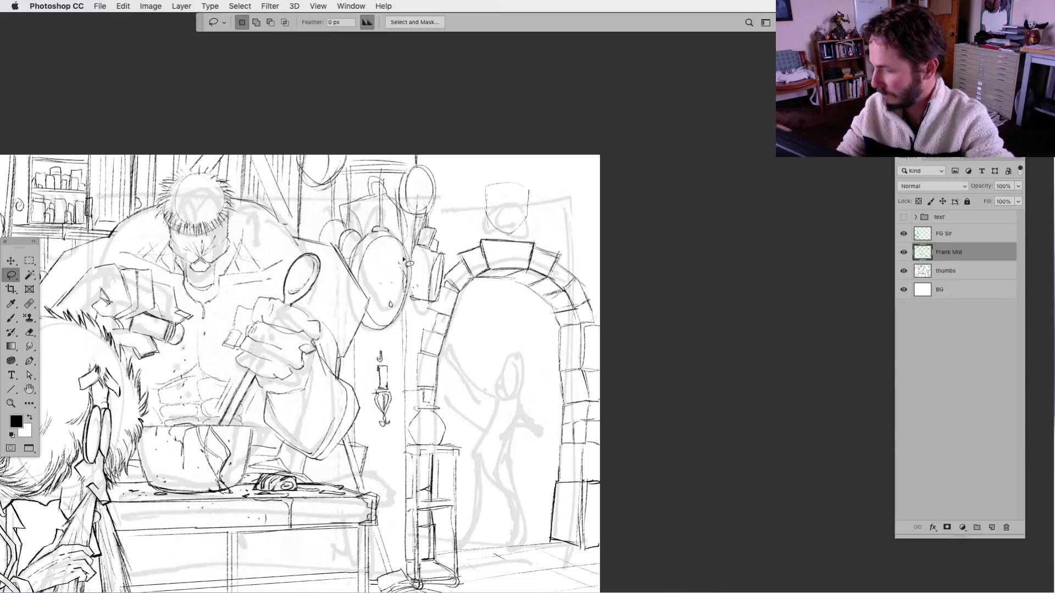
left_click(11, 318)
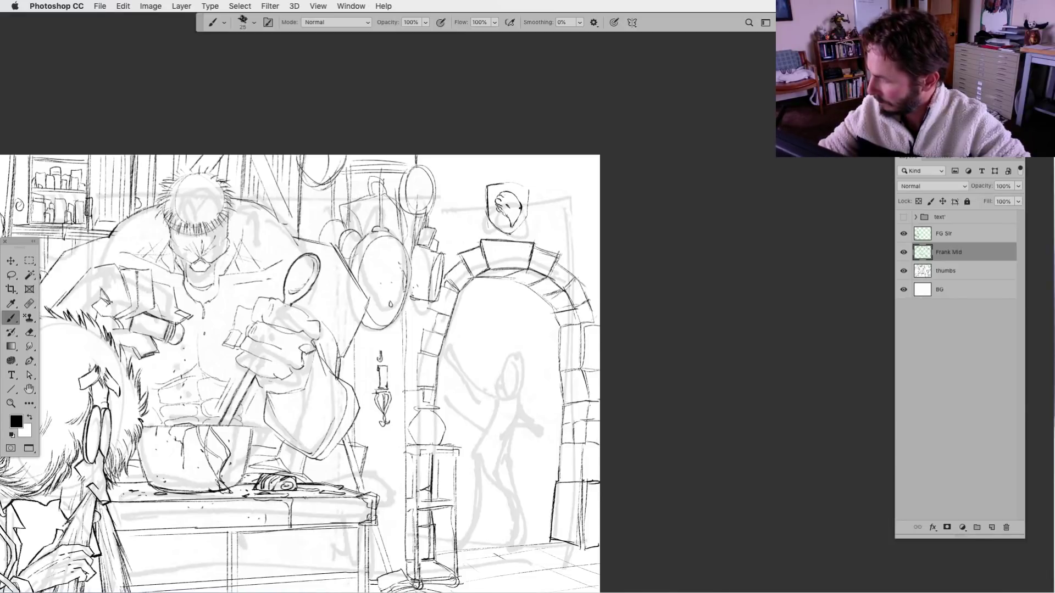
Firm up the plaque's sides and outline it as a shield with a pointed top and bottom.
left_click_drag(531, 214, 512, 234)
left_click_drag(529, 190, 527, 219)
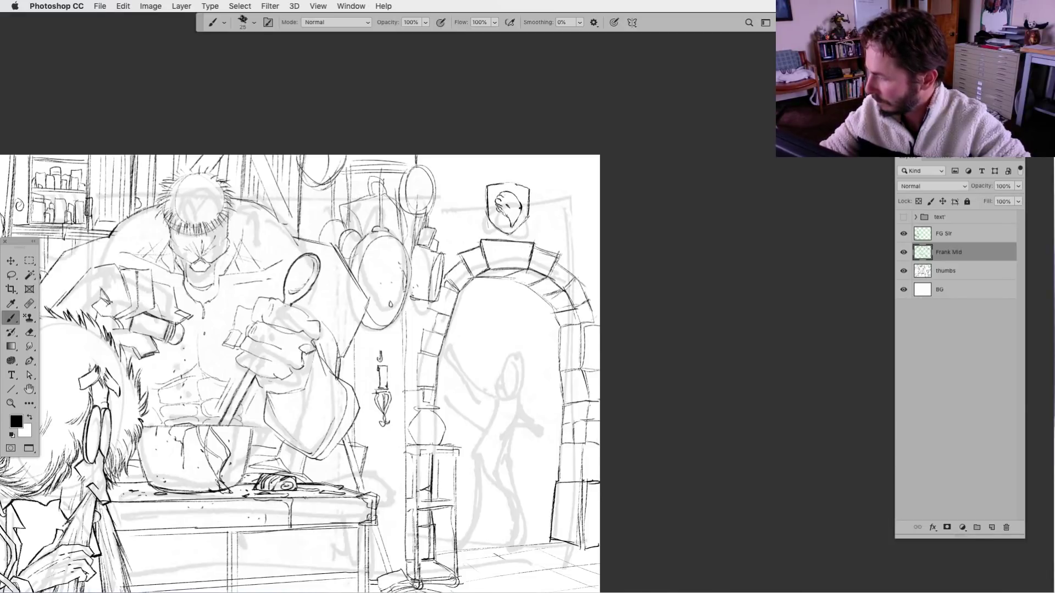
left_click_drag(484, 187, 489, 222)
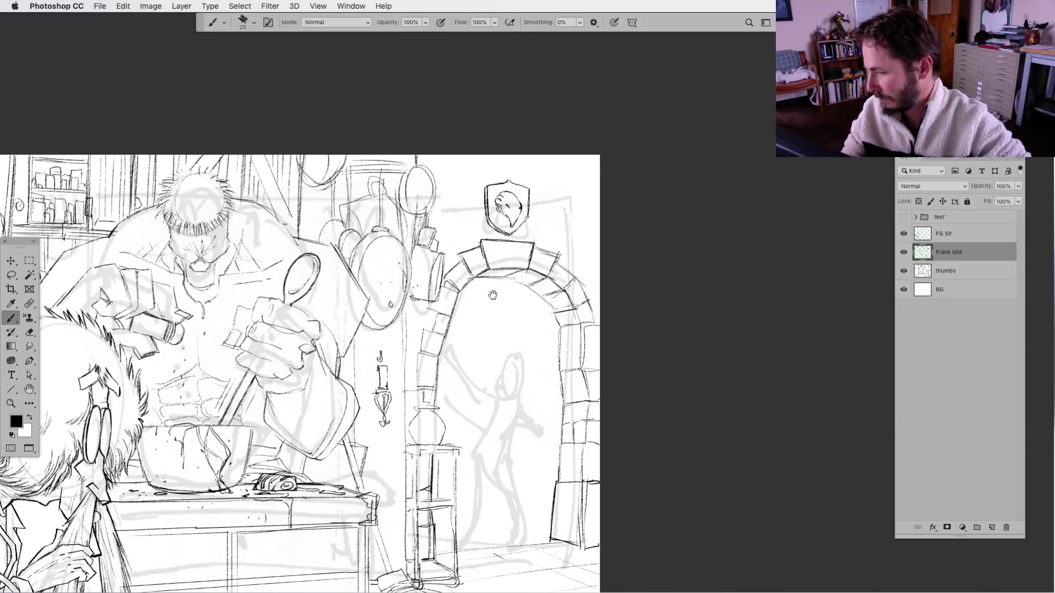
left_click_drag(492, 295, 481, 298)
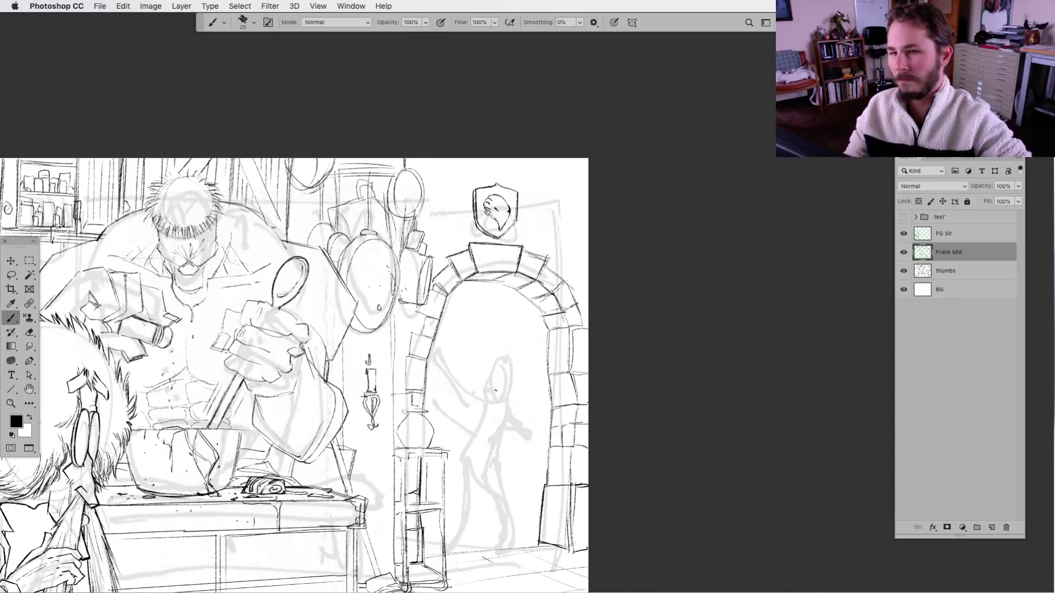
Draw vertical wall lines on both sides of the shield, from above the arch up to the page's top edge.
left_click_drag(473, 385, 466, 396)
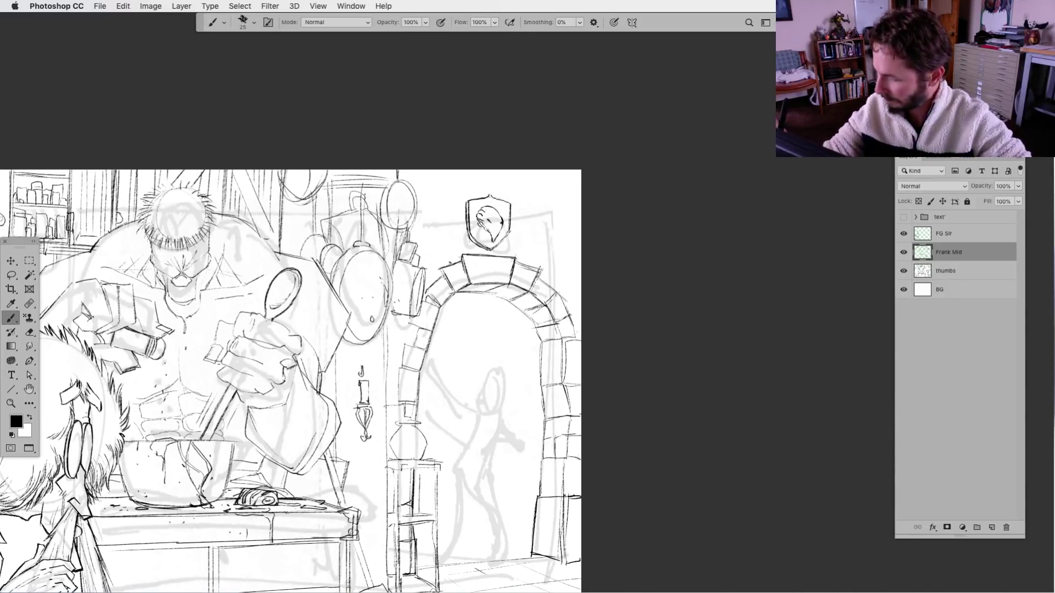
left_click_drag(449, 259, 446, 171)
left_click_drag(449, 267, 446, 247)
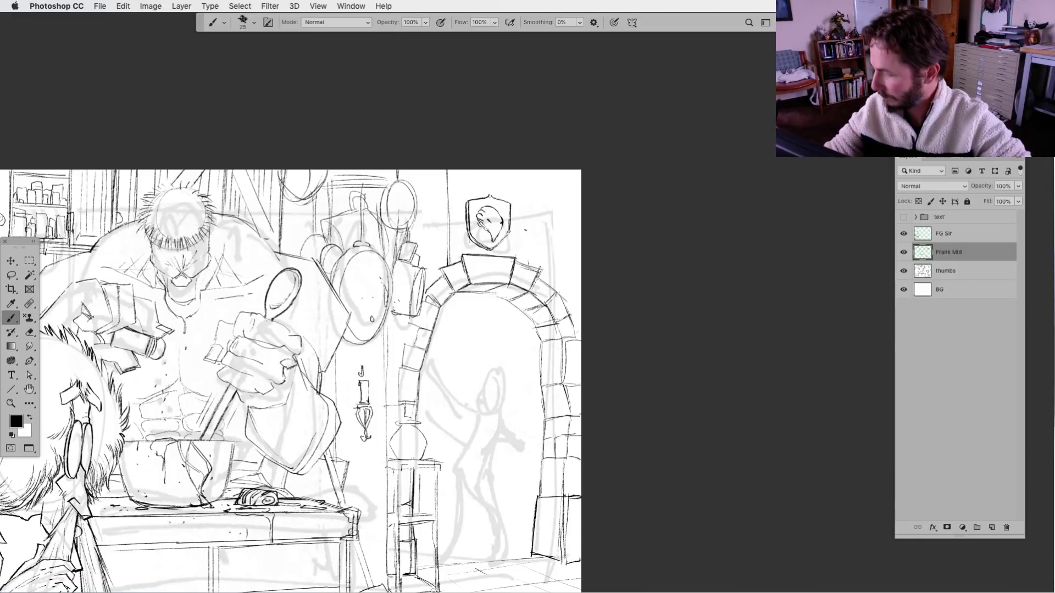
left_click_drag(526, 233, 525, 177)
left_click_drag(449, 227, 447, 170)
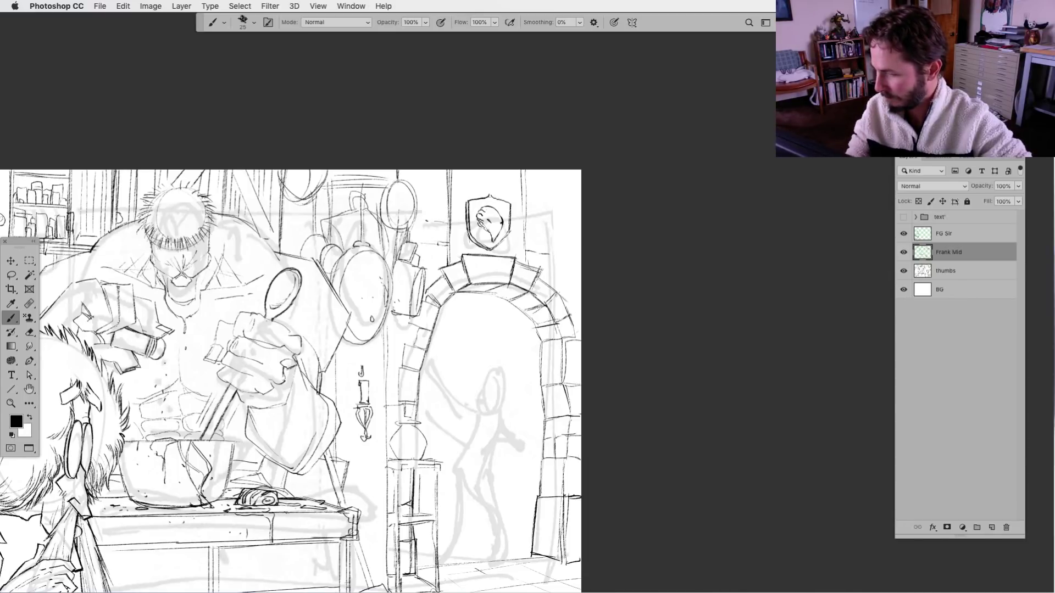
Sketch staggered stone blocks along the outer side of both vertical wall lines above the arch.
mouse_move(435, 220)
left_mouse_down()
mouse_move(417, 236)
mouse_move(430, 218)
mouse_move(445, 222)
mouse_move(437, 198)
left_mouse_up()
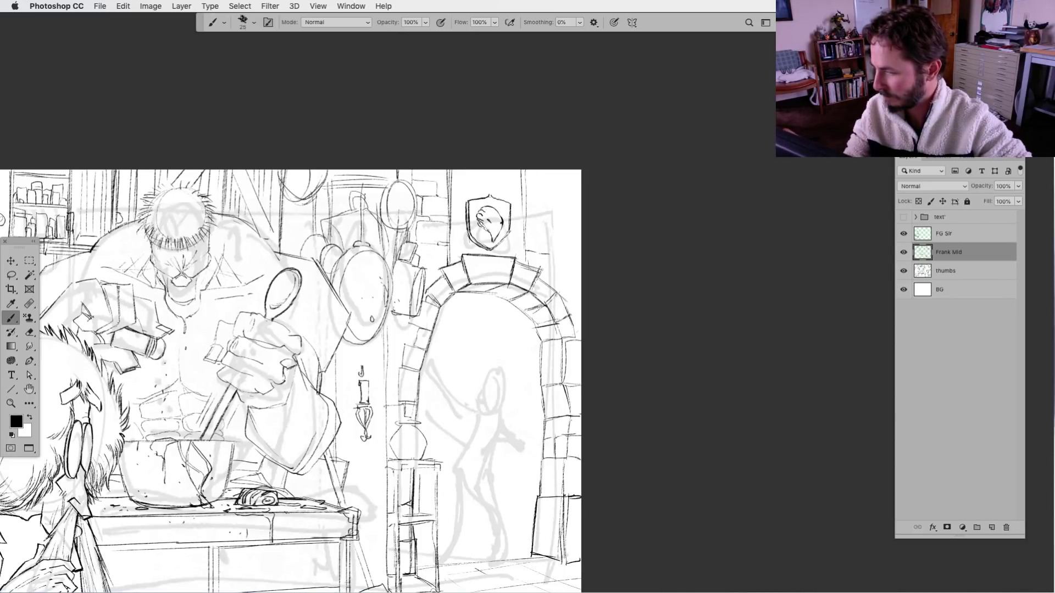
left_click_drag(525, 236, 546, 233)
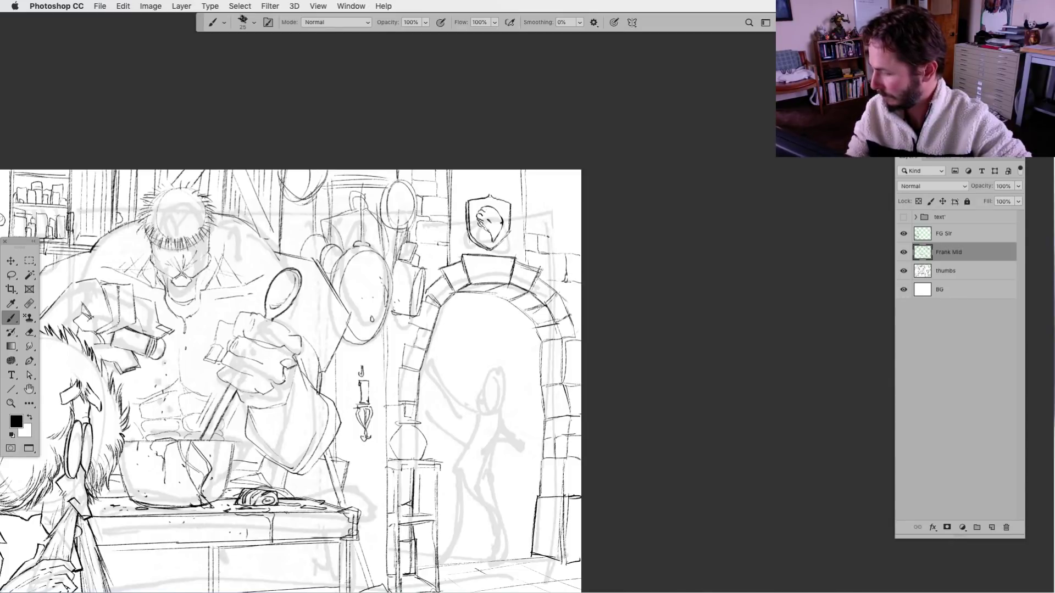
left_click_drag(549, 237, 556, 251)
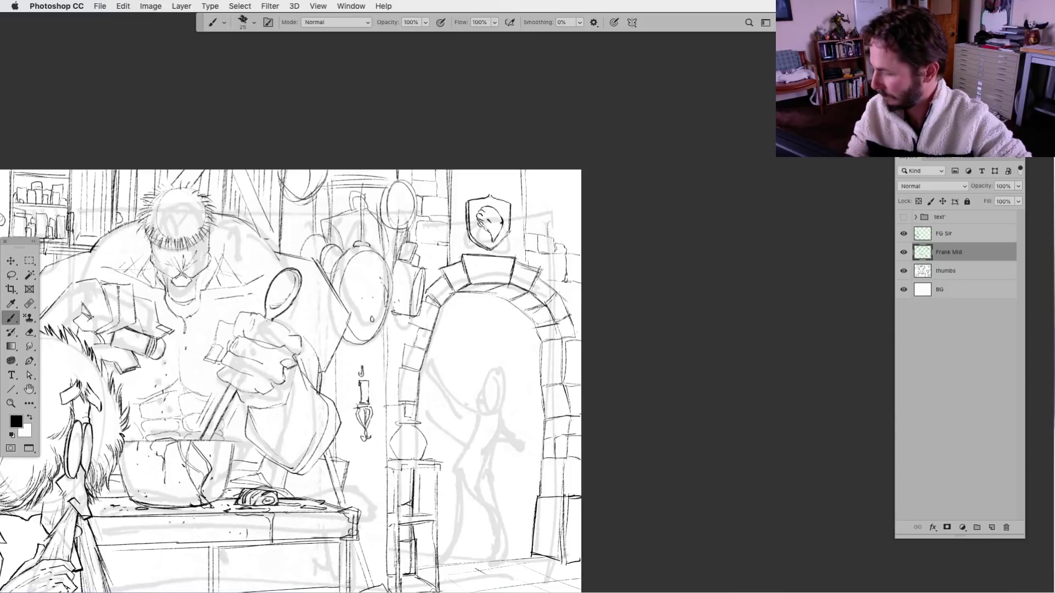
Fill in more stone blocks and mortar lines on the wall around the shield.
scroll(291, 379, "down", 2)
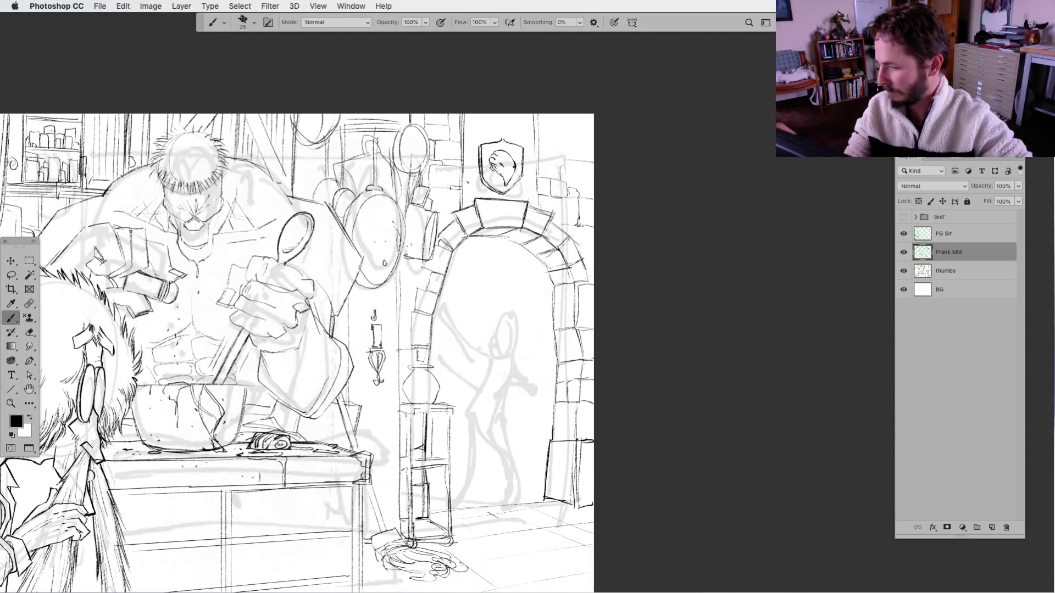
left_click_drag(511, 182, 534, 185)
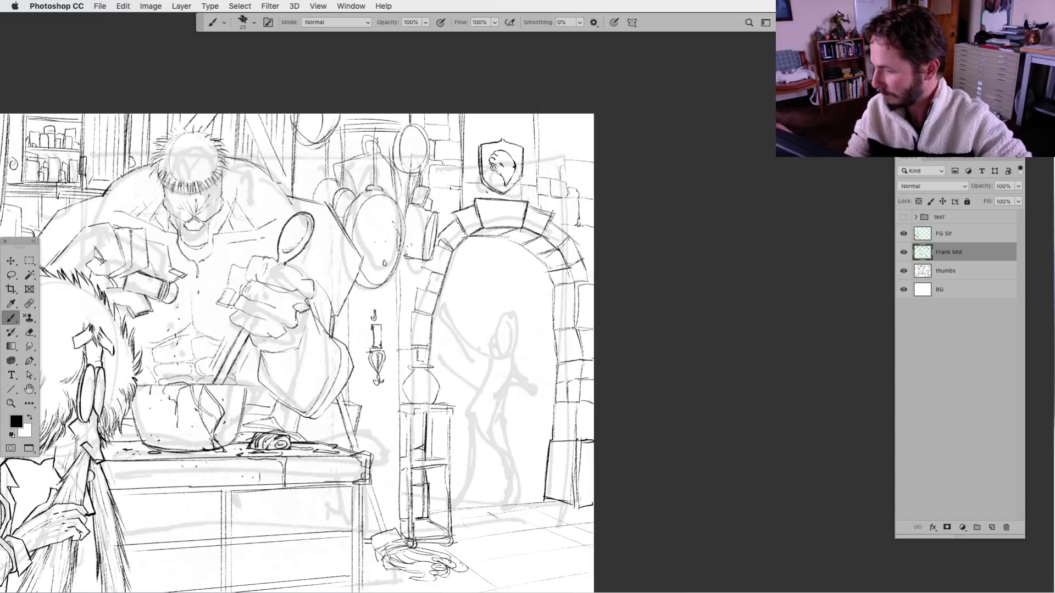
left_click_drag(477, 159, 475, 180)
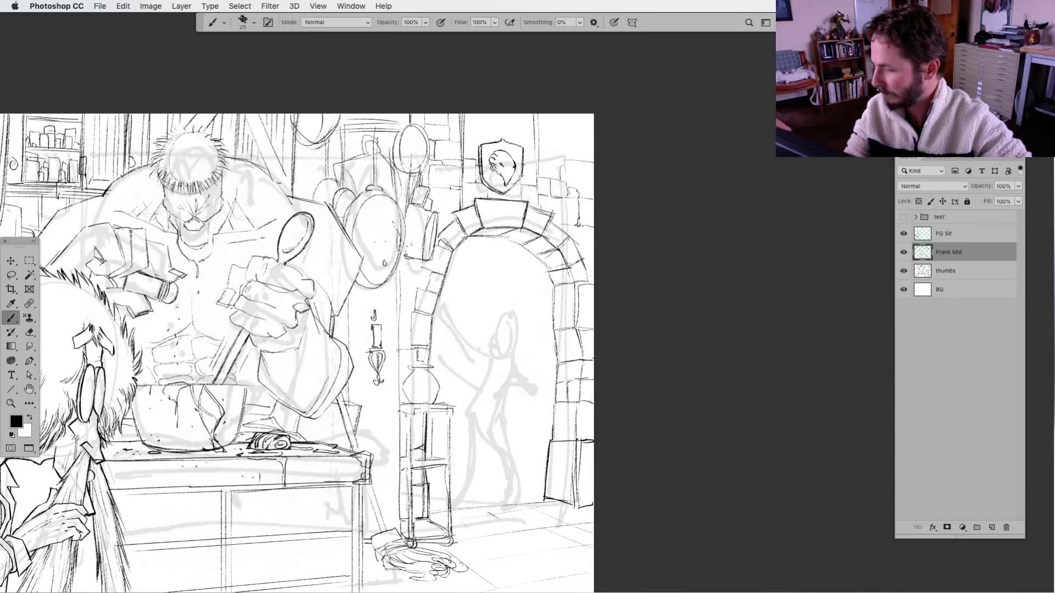
mouse_move(495, 134)
left_mouse_down()
mouse_move(530, 138)
mouse_move(482, 145)
mouse_move(495, 119)
left_mouse_up()
mouse_move(496, 121)
left_mouse_down()
mouse_move(492, 135)
mouse_move(535, 114)
mouse_move(501, 123)
mouse_move(539, 138)
mouse_move(539, 171)
left_mouse_up()
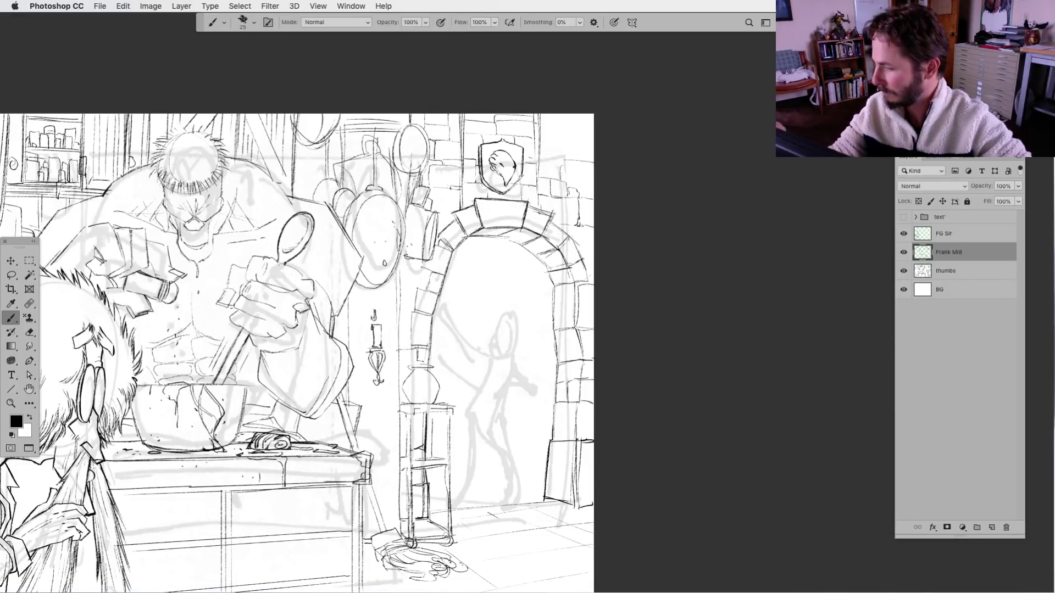
scroll(522, 341, "down", 2)
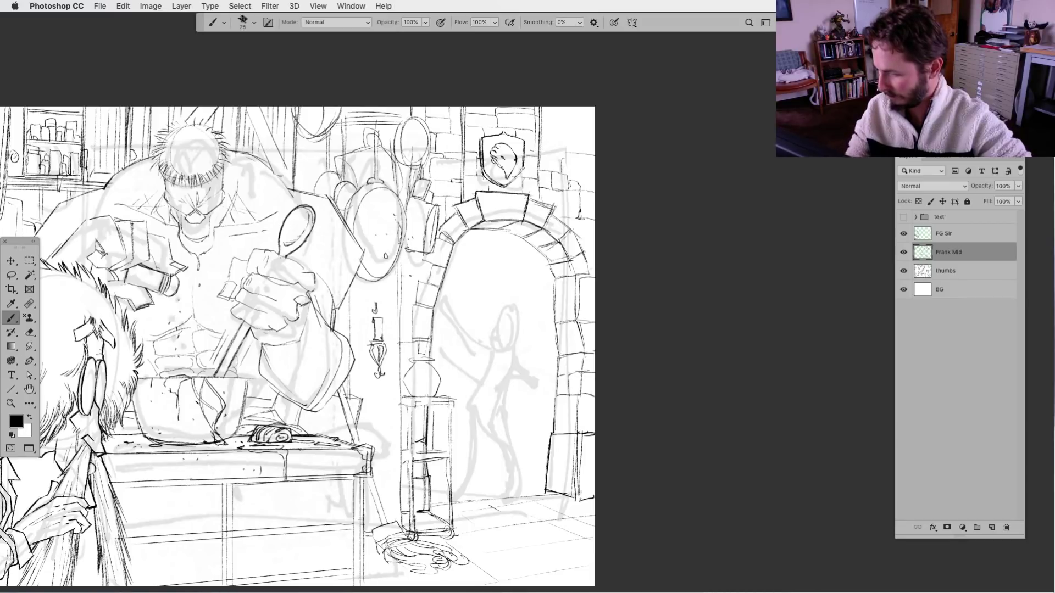
Add stone lines beside the arch's left jamb, then darken and tidy the block edges of its right jamb.
mouse_move(410, 257)
left_mouse_down()
mouse_move(418, 300)
mouse_move(406, 343)
mouse_move(420, 357)
left_mouse_up()
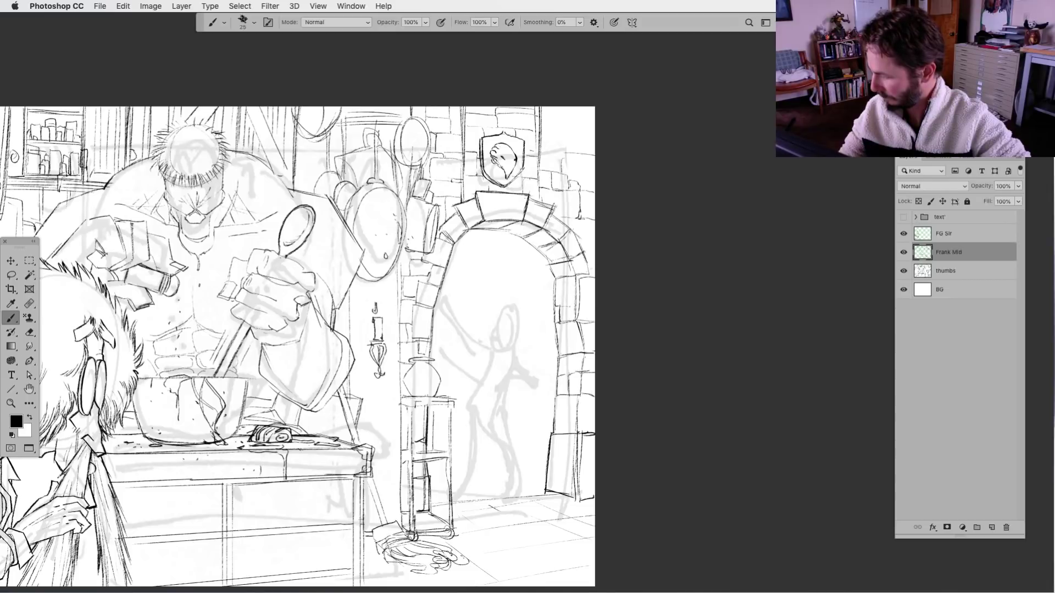
left_click_drag(555, 326, 555, 358)
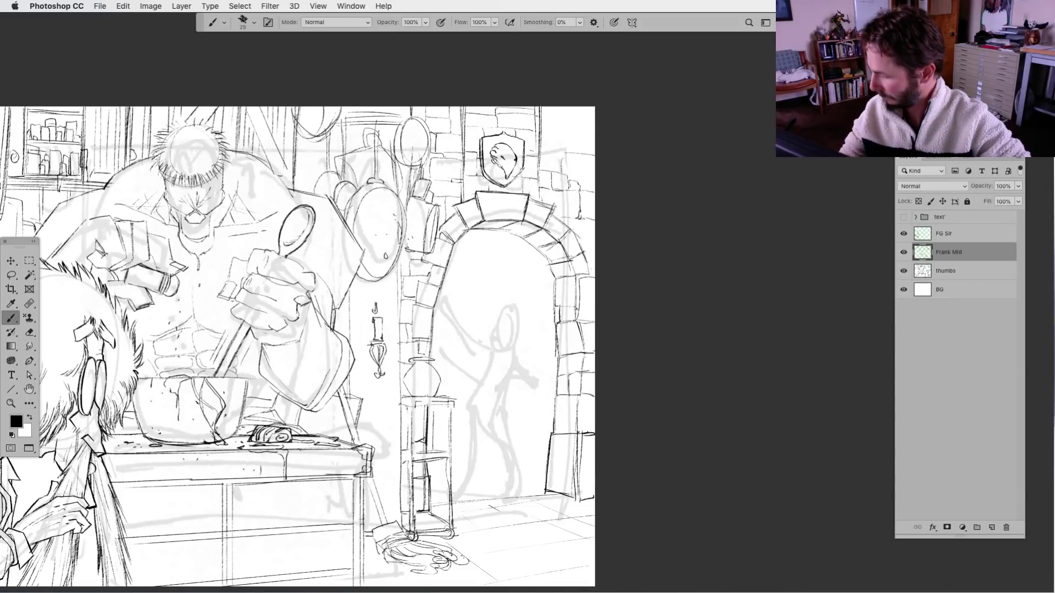
mouse_move(576, 307)
left_mouse_down()
mouse_move(579, 321)
mouse_move(590, 308)
mouse_move(594, 321)
left_mouse_up()
left_click_drag(592, 309, 593, 323)
left_click(11, 274)
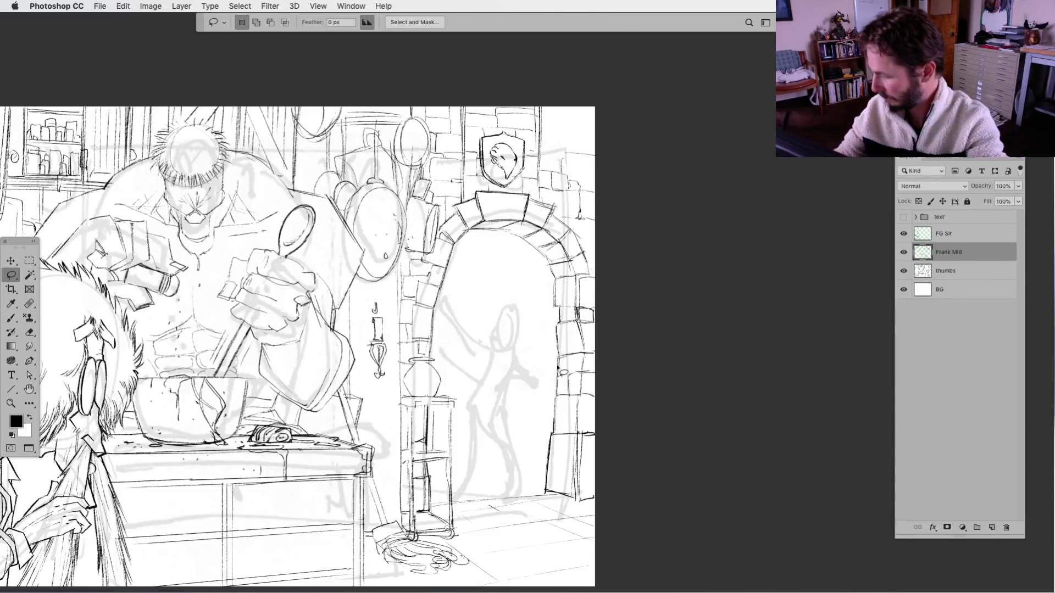
left_click(11, 318)
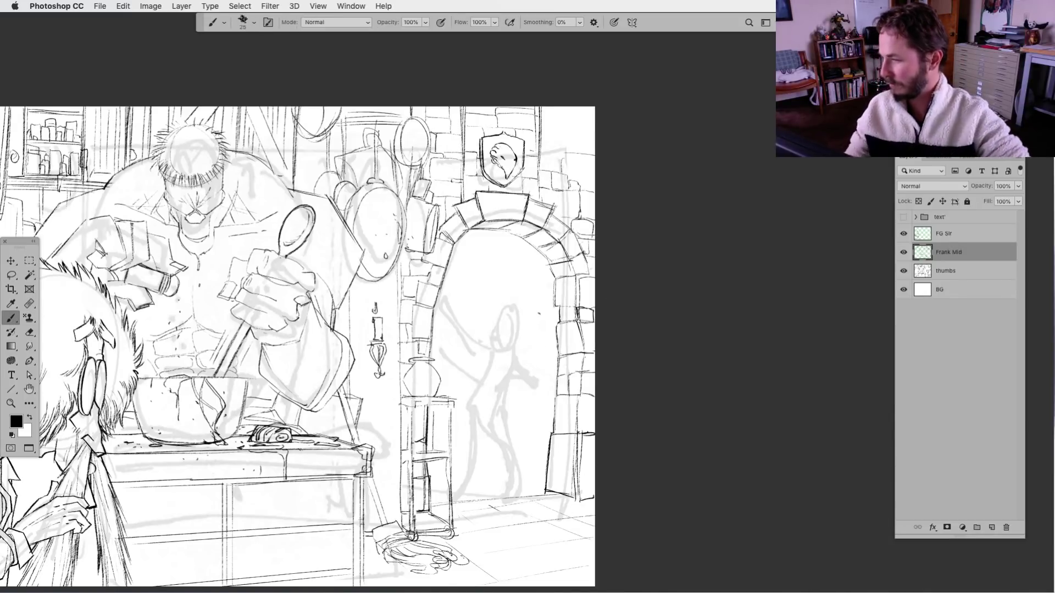
Add stone lines to the wall's upper right corner and hide the thumbs layer to check the whole page.
left_click_drag(552, 122, 575, 144)
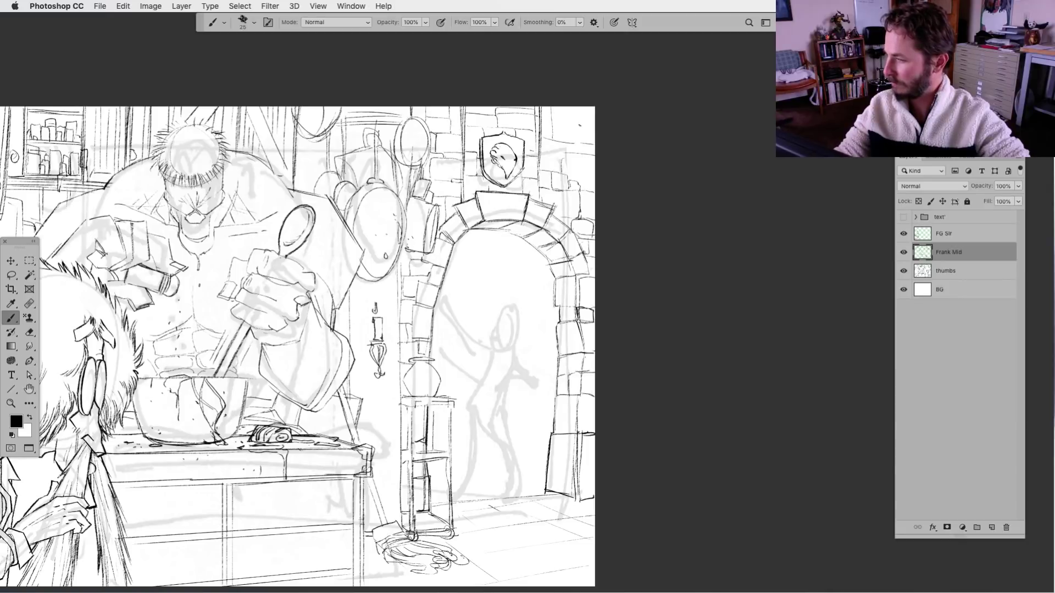
scroll(449, 493, "down", 3)
left_click(903, 271)
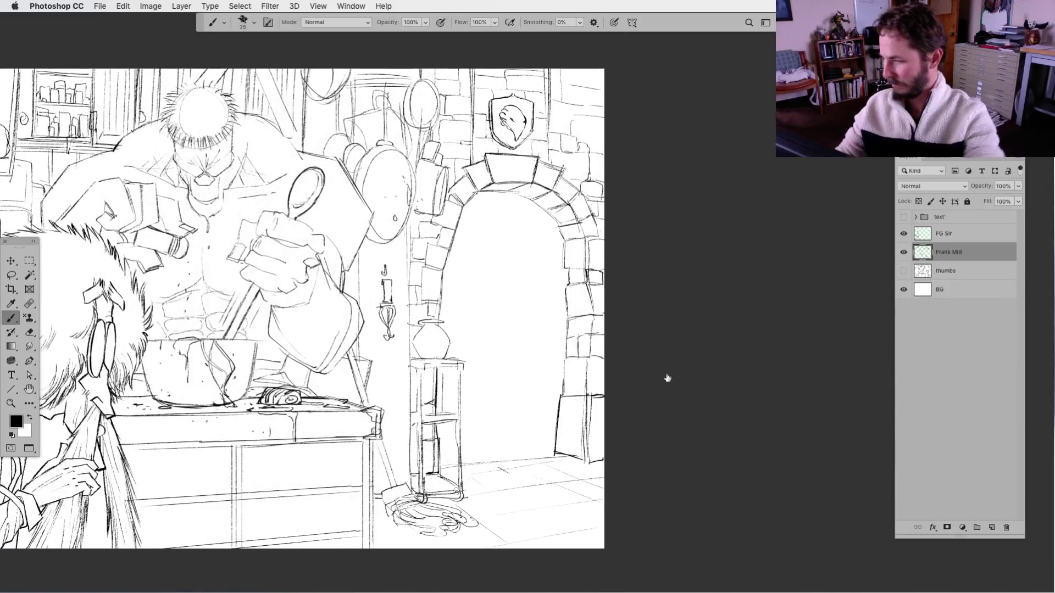
key("super+minus")
scroll(470, 476, "left", 5)
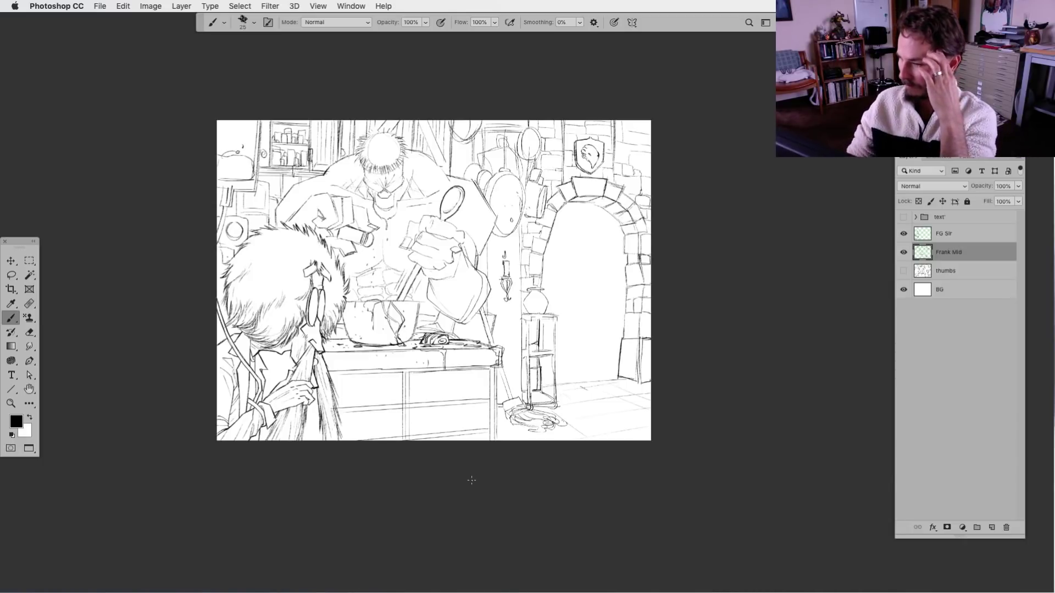
Strengthen the floor line across the doorway's base behind the stand and clean up stray lines in the stand's lower opening.
key("super+plus")
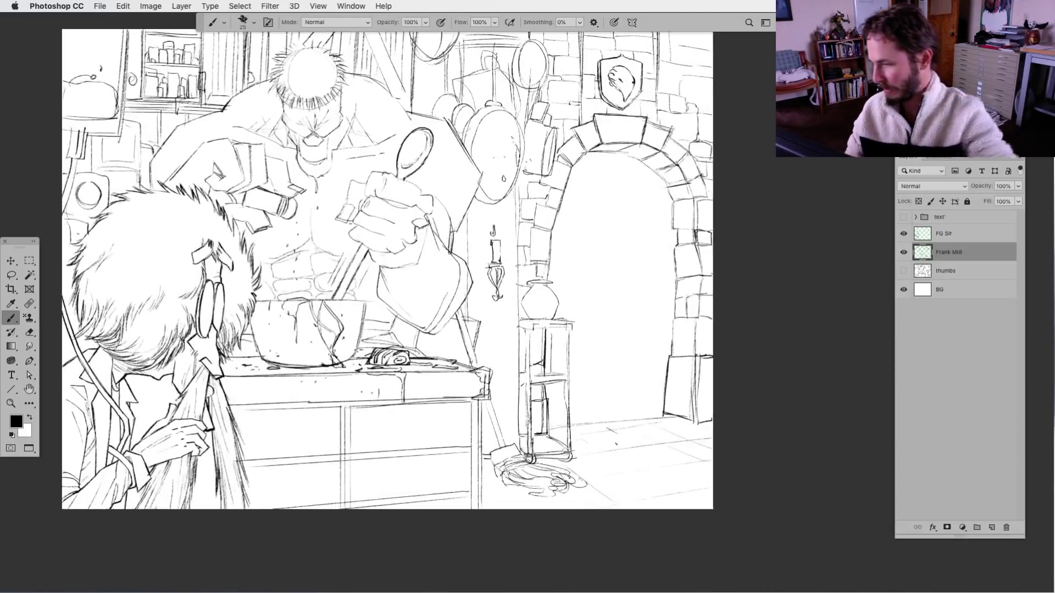
scroll(384, 262, "down", 3)
scroll(384, 262, "right", 2)
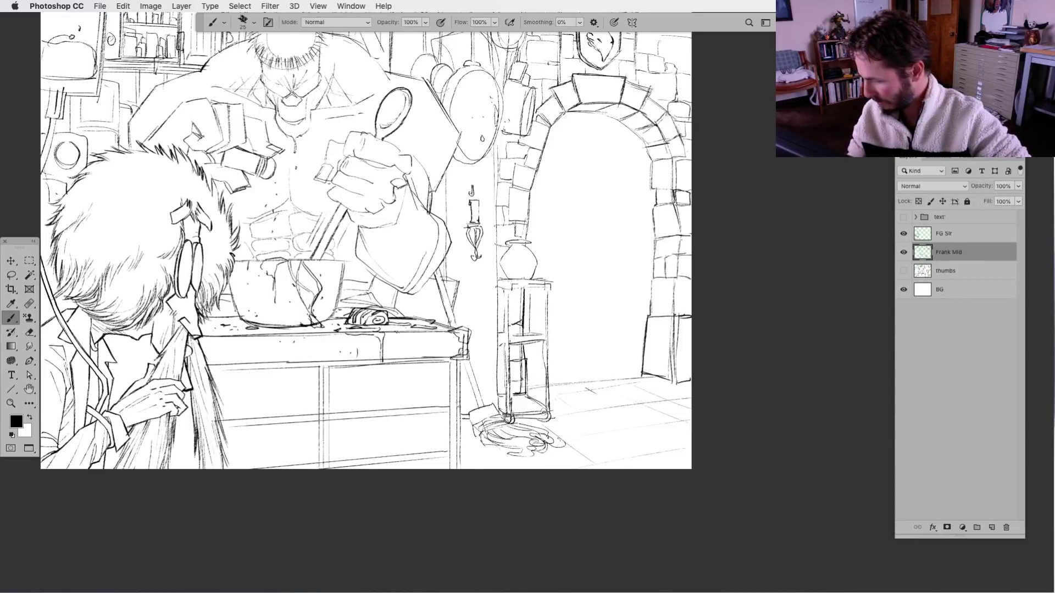
mouse_move(521, 380)
left_mouse_down()
mouse_move(641, 370)
mouse_move(559, 378)
left_mouse_up()
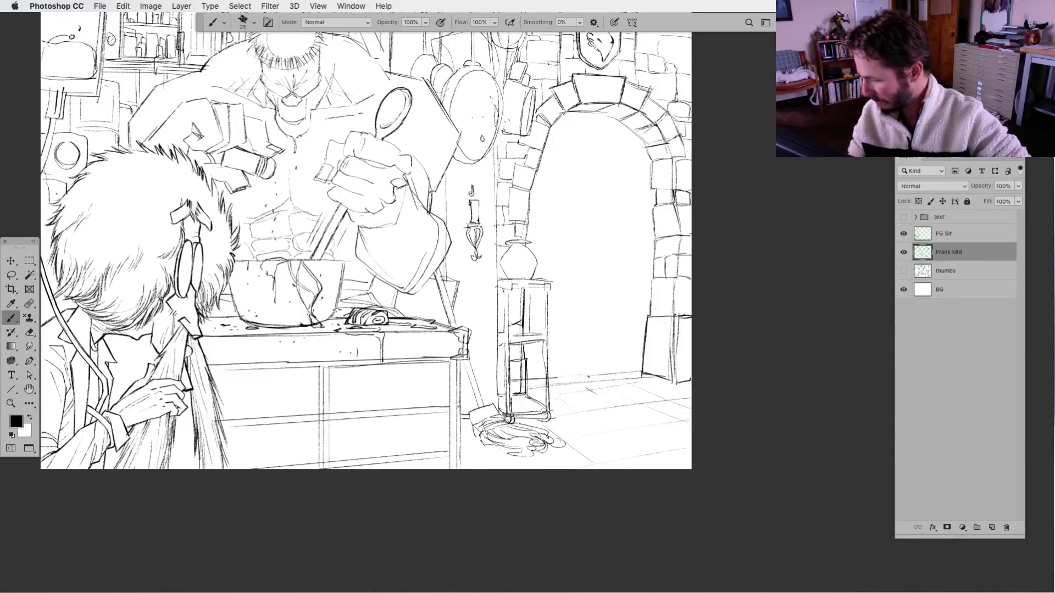
key("l")
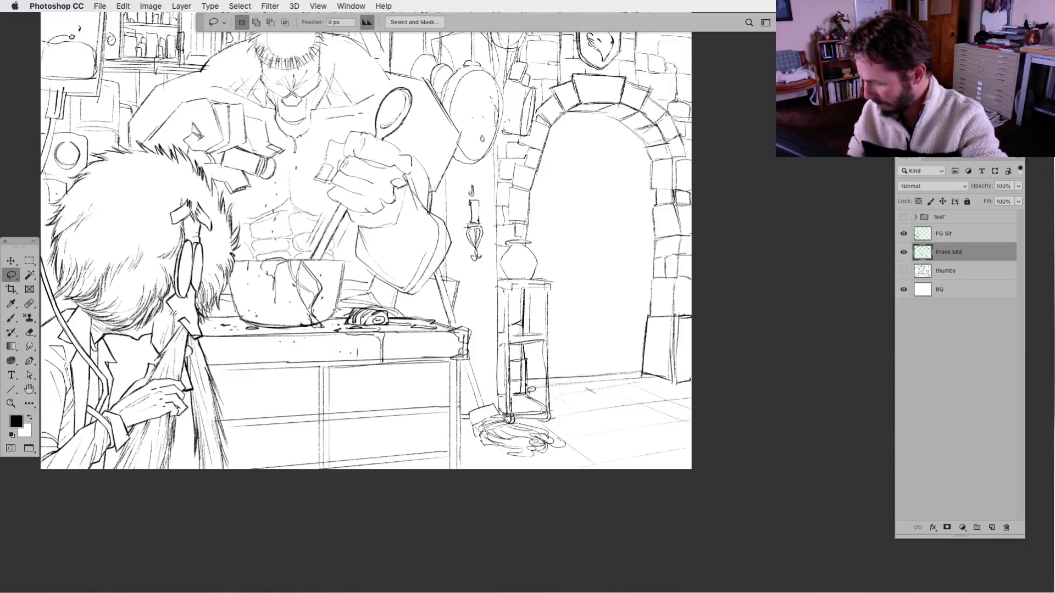
left_click_drag(531, 389, 525, 394)
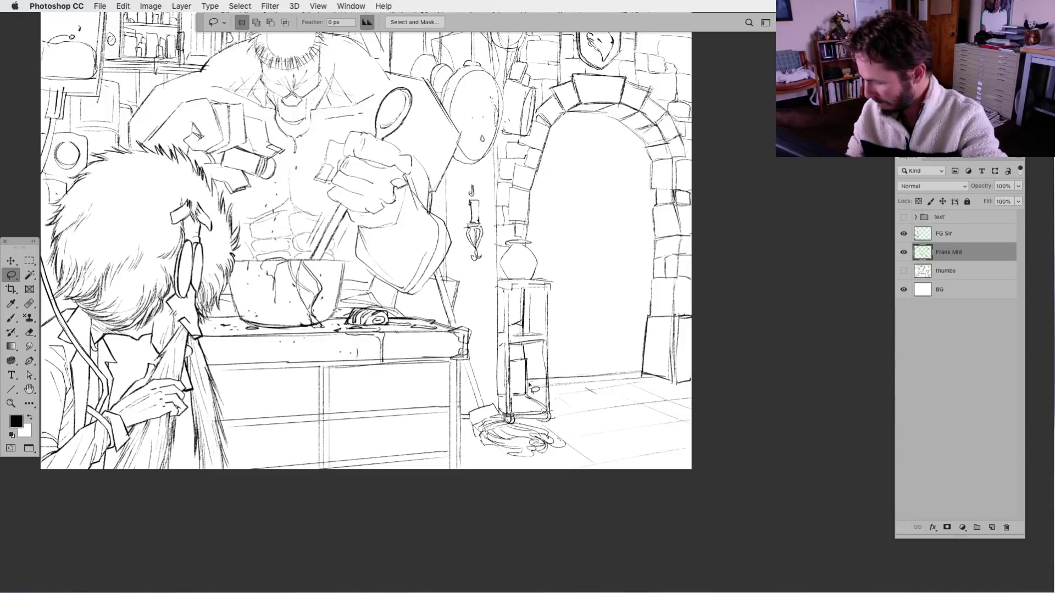
mouse_move(530, 386)
left_mouse_down()
mouse_move(562, 381)
mouse_move(554, 392)
mouse_move(648, 379)
left_mouse_up()
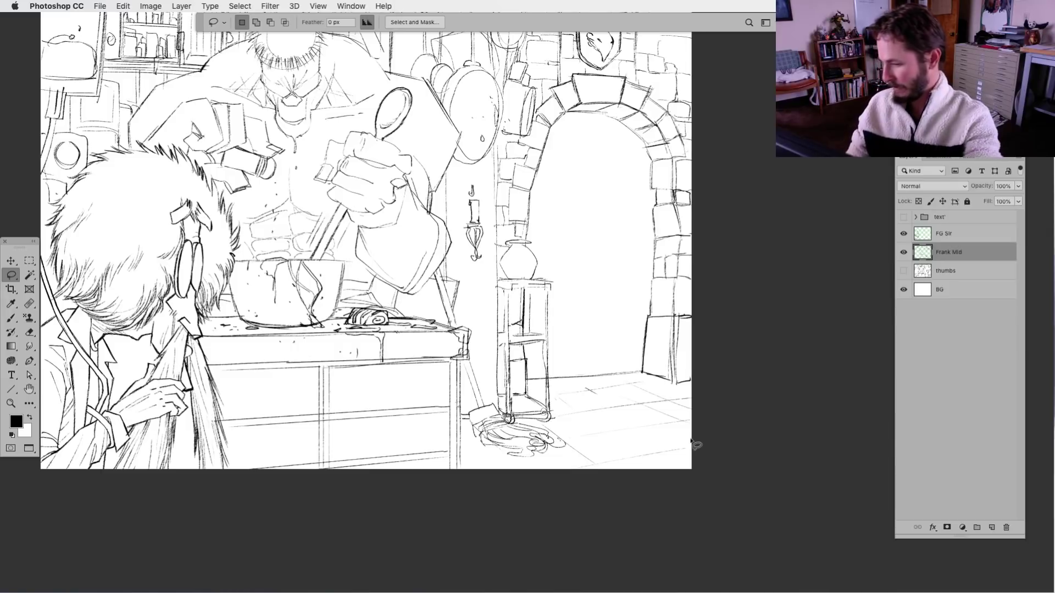
key("super+minus")
key("super+minus")
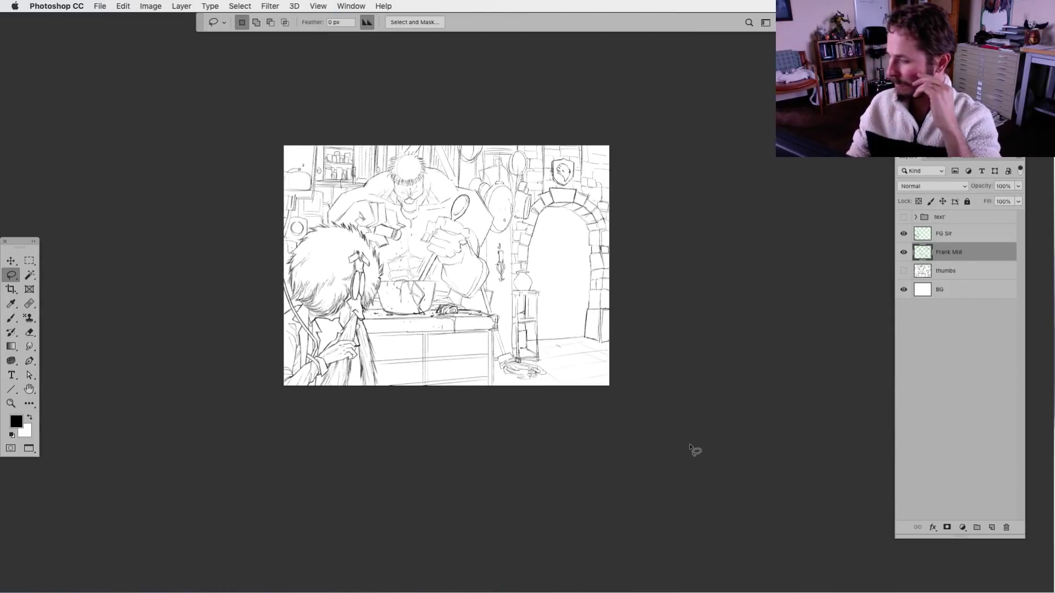
Outline the counter's lower right drawer with the brush and reinforce its top edge and the counter's right side.
left_click(12, 318)
key("super+plus")
key("super+plus")
scroll(475, 467, "down", 2)
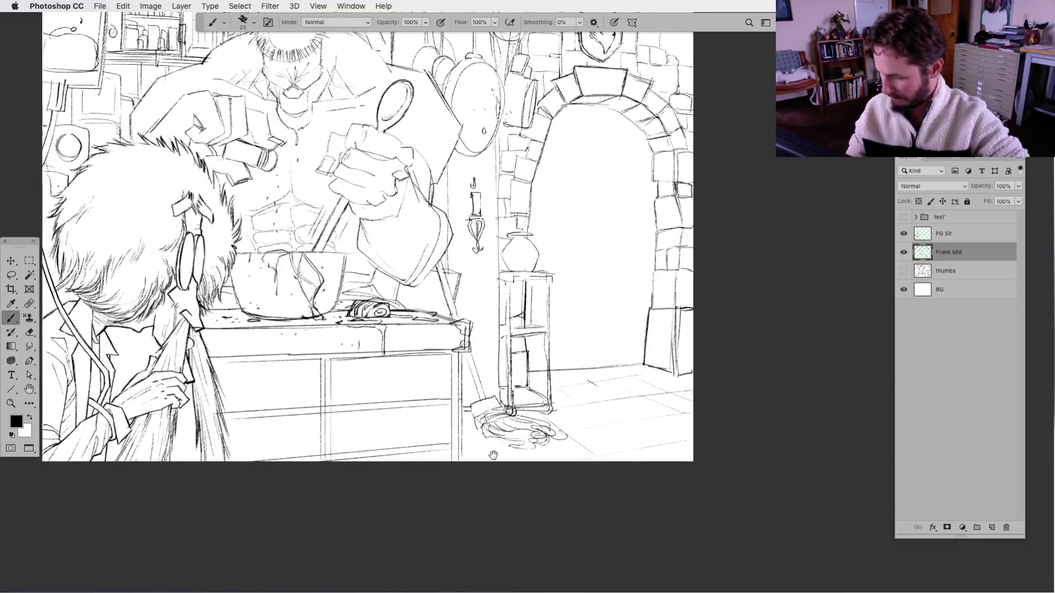
left_click_drag(471, 319, 472, 410)
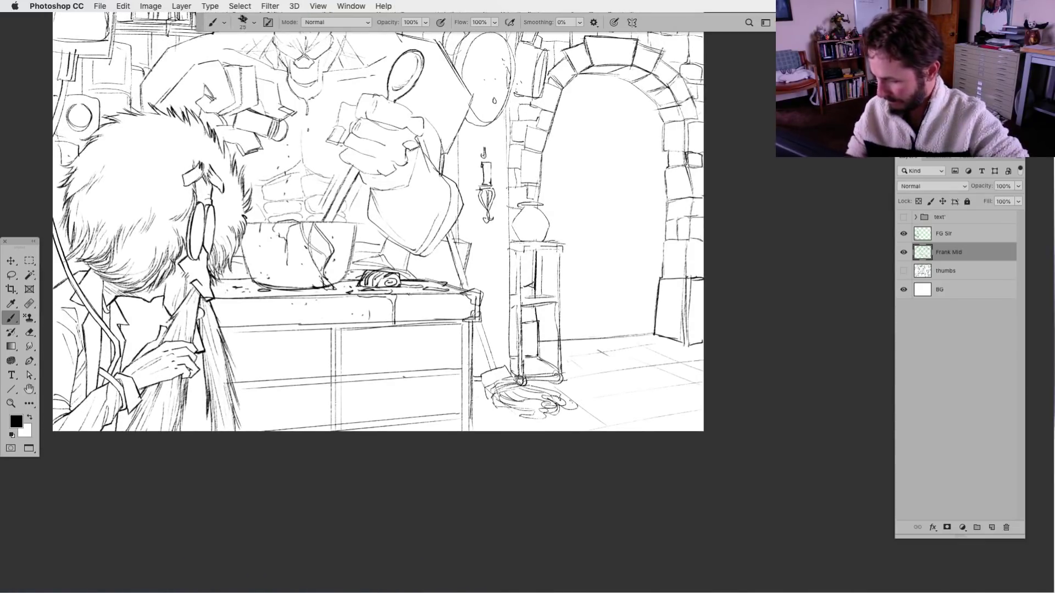
mouse_move(341, 399)
left_mouse_down()
mouse_move(342, 424)
mouse_move(462, 380)
mouse_move(466, 415)
mouse_move(339, 423)
mouse_move(339, 383)
left_mouse_up()
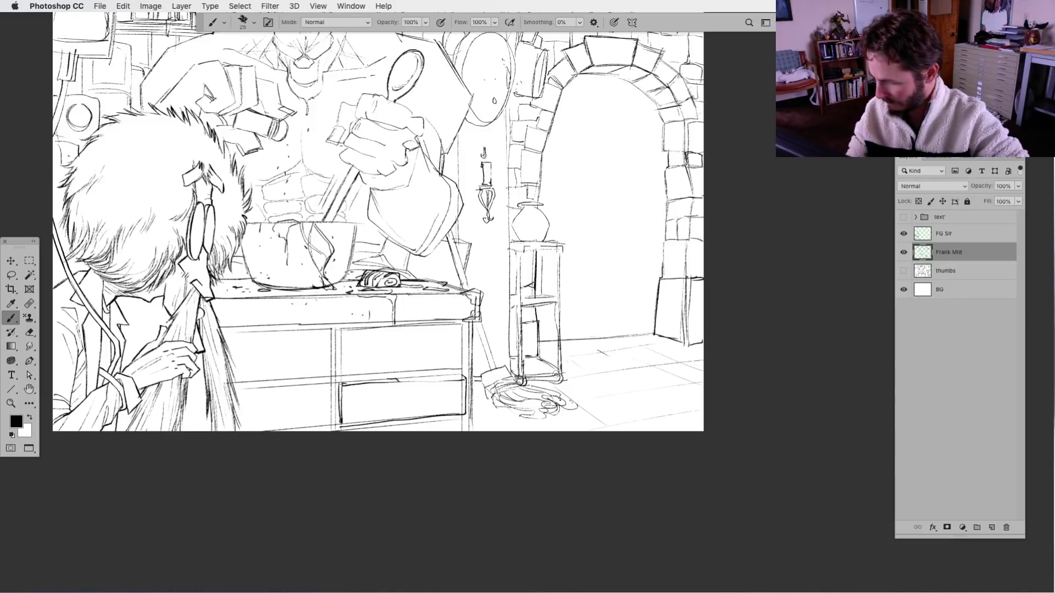
left_click_drag(406, 380, 462, 378)
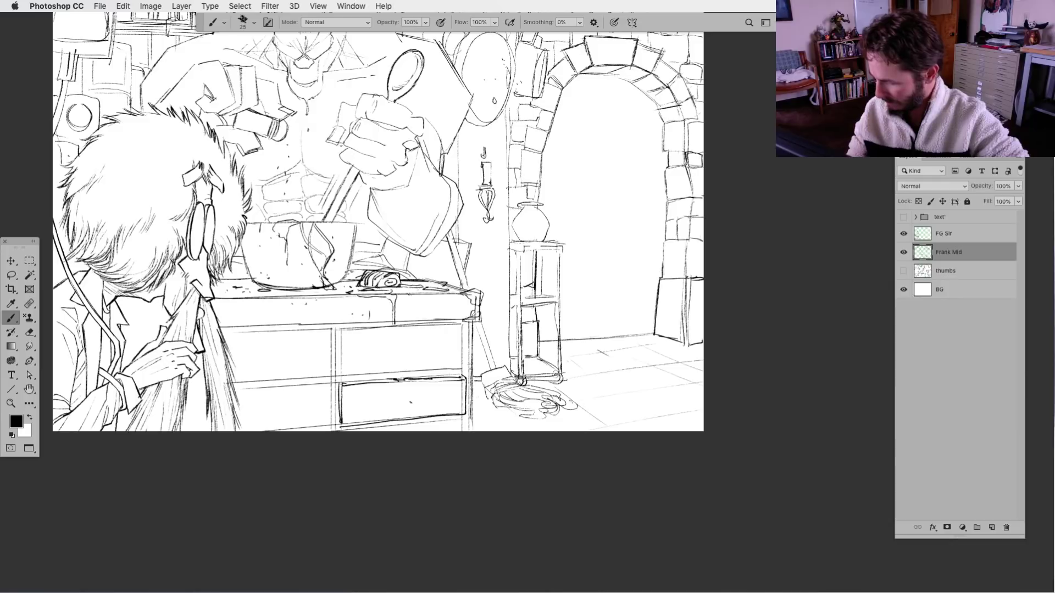
Draw small oval knobs on the counter's two right drawers and its left drawers.
mouse_move(402, 401)
left_mouse_down()
mouse_move(409, 406)
mouse_move(401, 402)
left_mouse_up()
left_click_drag(396, 346, 403, 347)
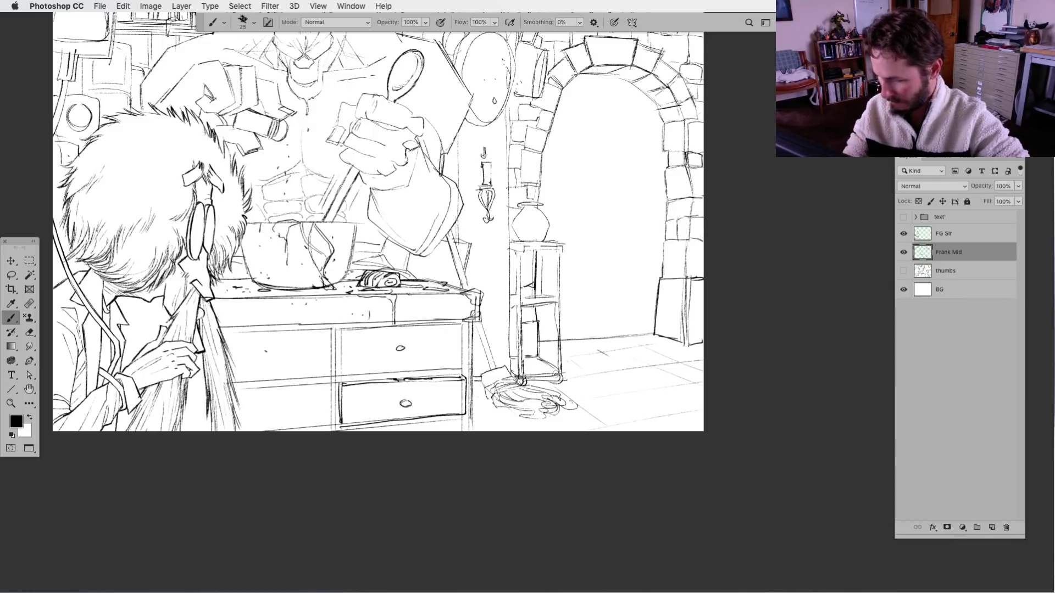
left_click_drag(264, 351, 261, 354)
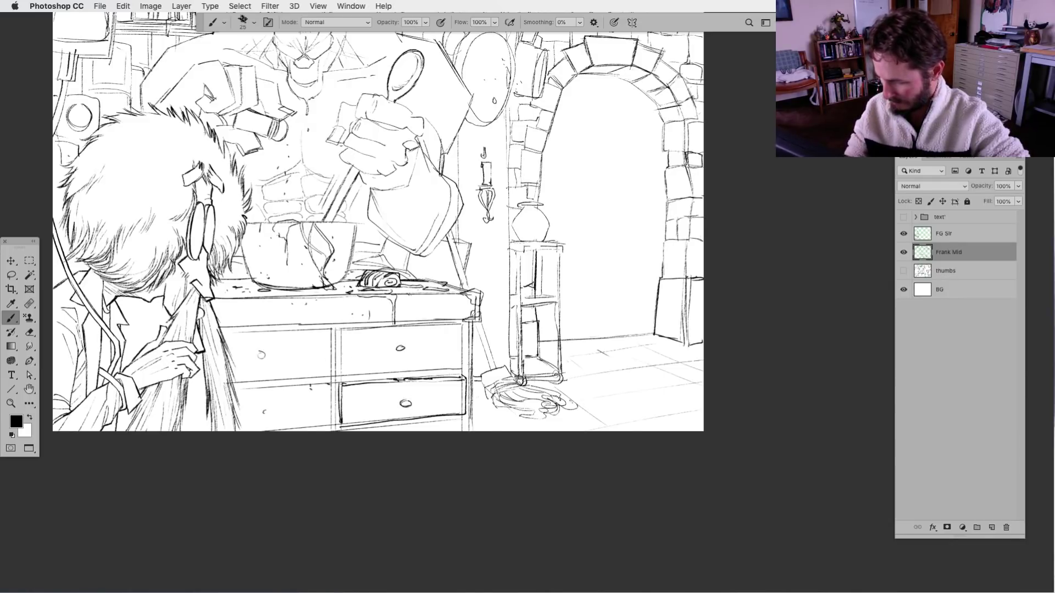
Add a vertical divider beside the lower left drawer, then darken the upper right drawer's edge and add wood marks.
mouse_move(313, 391)
left_mouse_down()
mouse_move(316, 419)
mouse_move(334, 424)
left_mouse_up()
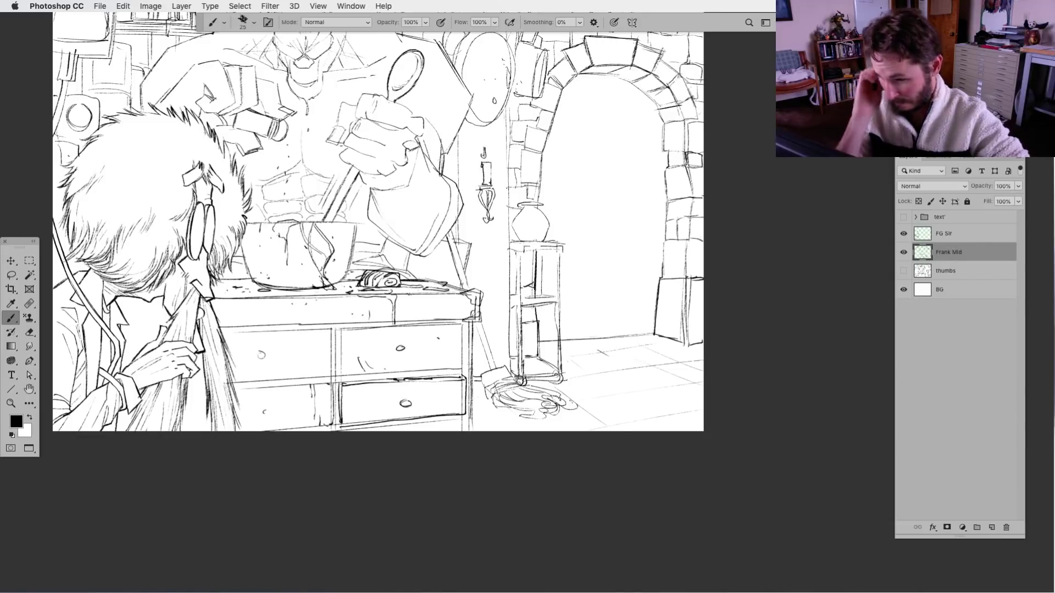
left_click_drag(356, 349, 357, 369)
left_click_drag(340, 331, 343, 378)
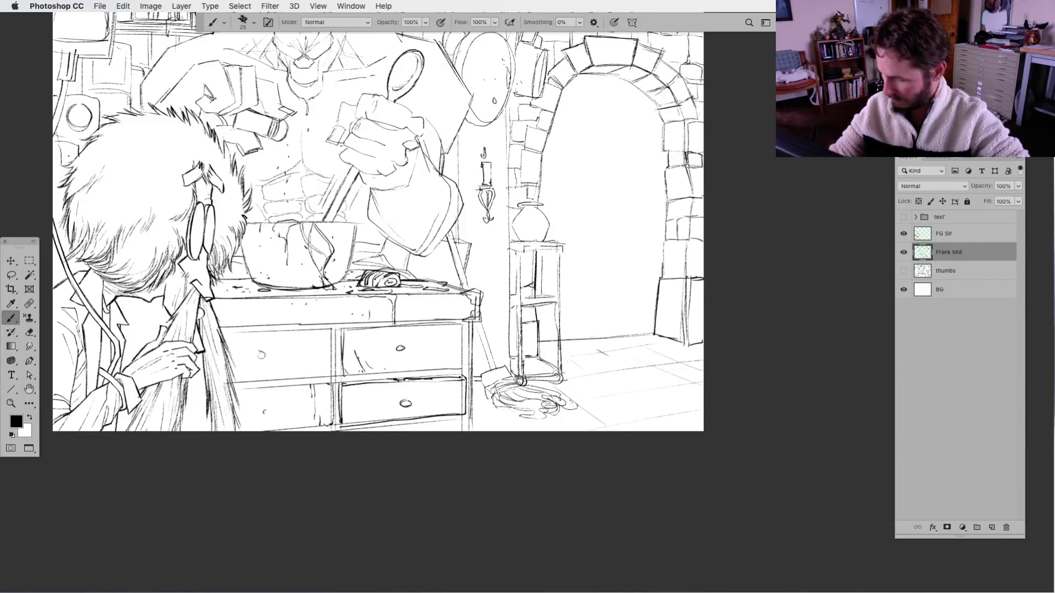
Sketch irregular flagstones across the floor in front of the arched doorway and toward the page's lower right corner.
mouse_move(423, 436)
left_mouse_down()
mouse_move(492, 446)
mouse_move(490, 456)
left_mouse_up()
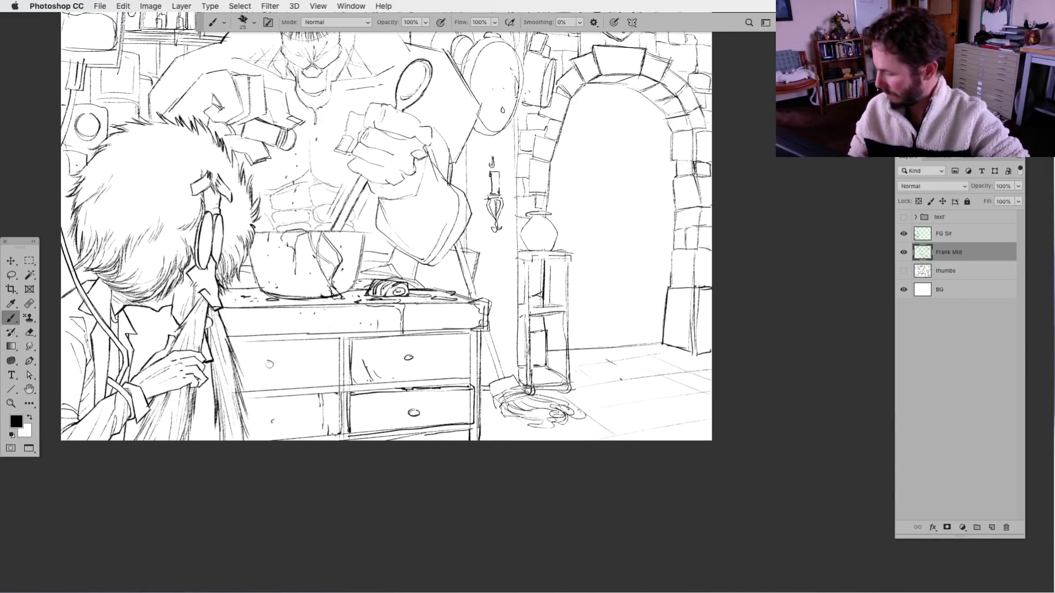
mouse_move(600, 381)
left_mouse_down()
mouse_move(626, 378)
mouse_move(606, 360)
mouse_move(588, 373)
mouse_move(598, 385)
mouse_move(639, 360)
mouse_move(664, 356)
mouse_move(687, 371)
mouse_move(700, 355)
left_mouse_up()
mouse_move(669, 354)
left_mouse_down()
mouse_move(687, 345)
mouse_move(660, 345)
left_mouse_up()
mouse_move(601, 358)
left_mouse_down()
mouse_move(640, 375)
mouse_move(712, 389)
left_mouse_up()
left_click_drag(712, 390, 641, 400)
mouse_move(641, 396)
left_mouse_down()
mouse_move(620, 381)
mouse_move(593, 392)
mouse_move(644, 394)
left_mouse_up()
mouse_move(586, 415)
left_mouse_down()
mouse_move(680, 397)
mouse_move(704, 422)
left_mouse_up()
mouse_move(615, 438)
left_mouse_down()
mouse_move(676, 425)
mouse_move(712, 392)
left_mouse_up()
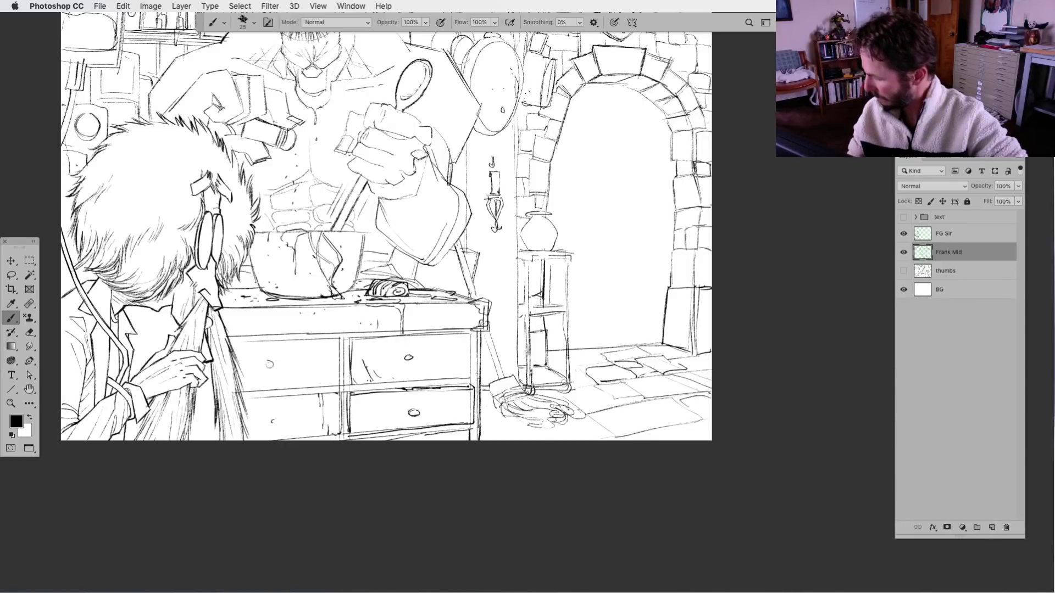
Add floor lines along the doorway's threshold and beside the stand, plus a faint floor line inside the arch.
left_click_drag(659, 350, 674, 355)
mouse_move(567, 357)
left_mouse_down()
mouse_move(588, 361)
mouse_move(563, 360)
left_mouse_up()
mouse_move(570, 367)
left_mouse_down()
mouse_move(590, 371)
mouse_move(583, 351)
mouse_move(652, 334)
left_mouse_up()
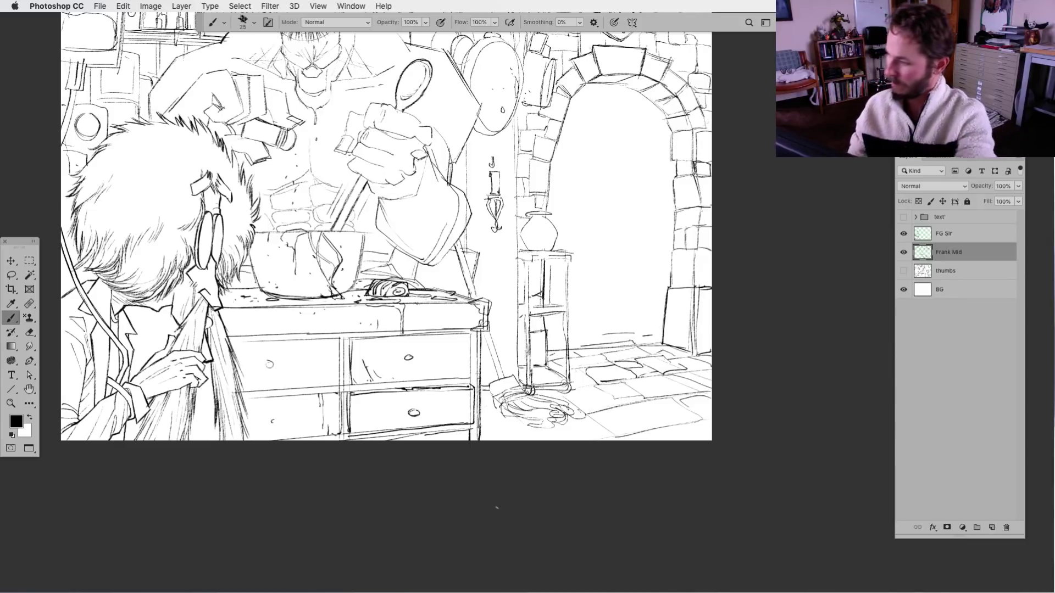
key("super+minus")
key("super+minus")
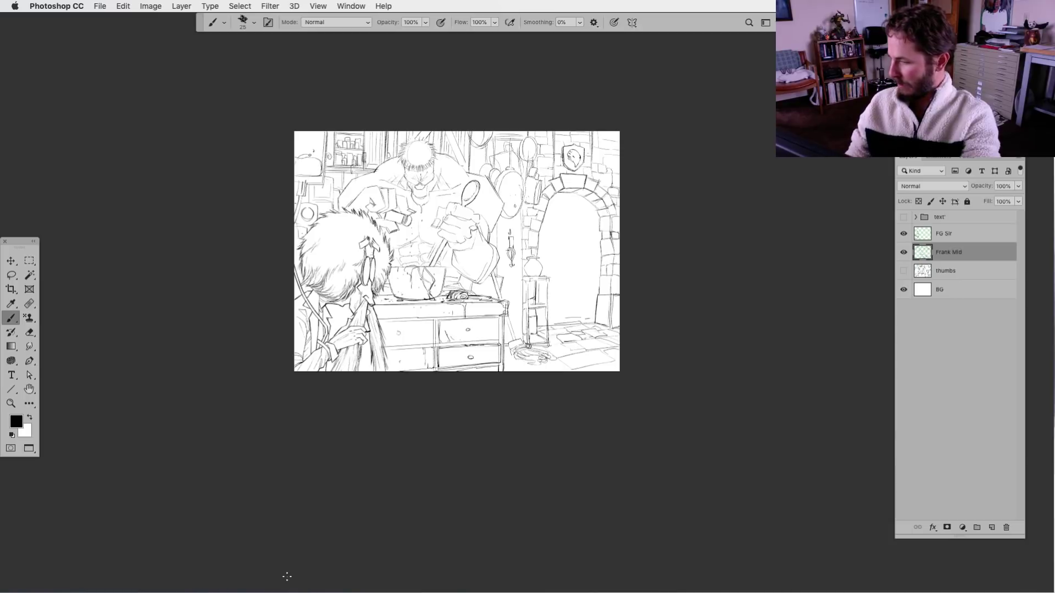
Darken the vertical wall edge running from the hanging pans down to the stand.
key("super+plus")
key("super+plus")
key("super+plus")
left_click_drag(517, 107, 516, 332)
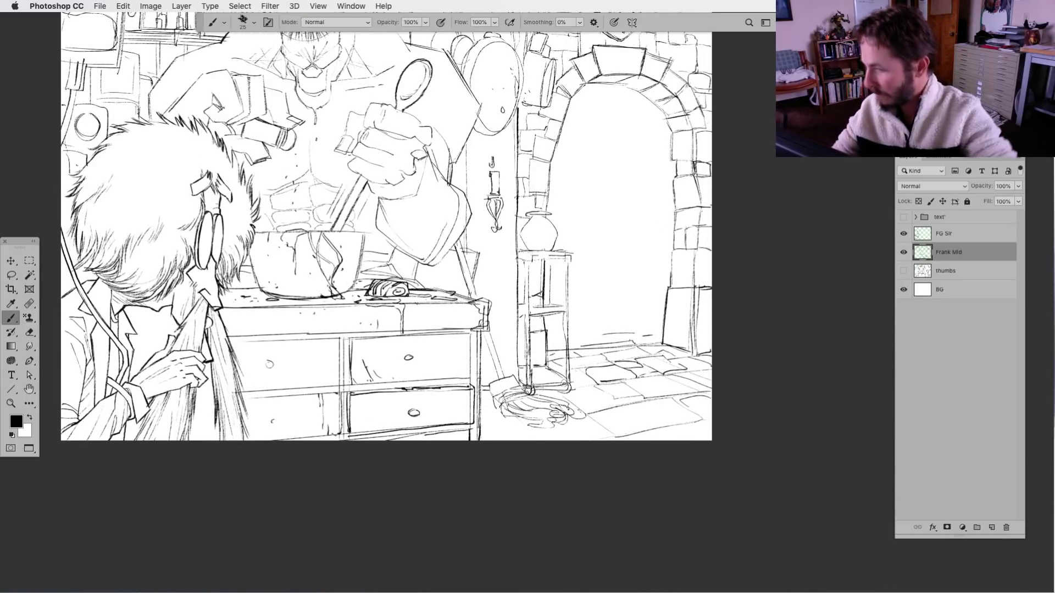
Sketch loops of cord hanging below the pans beside the arch's left jamb.
scroll(522, 296, "up", 5)
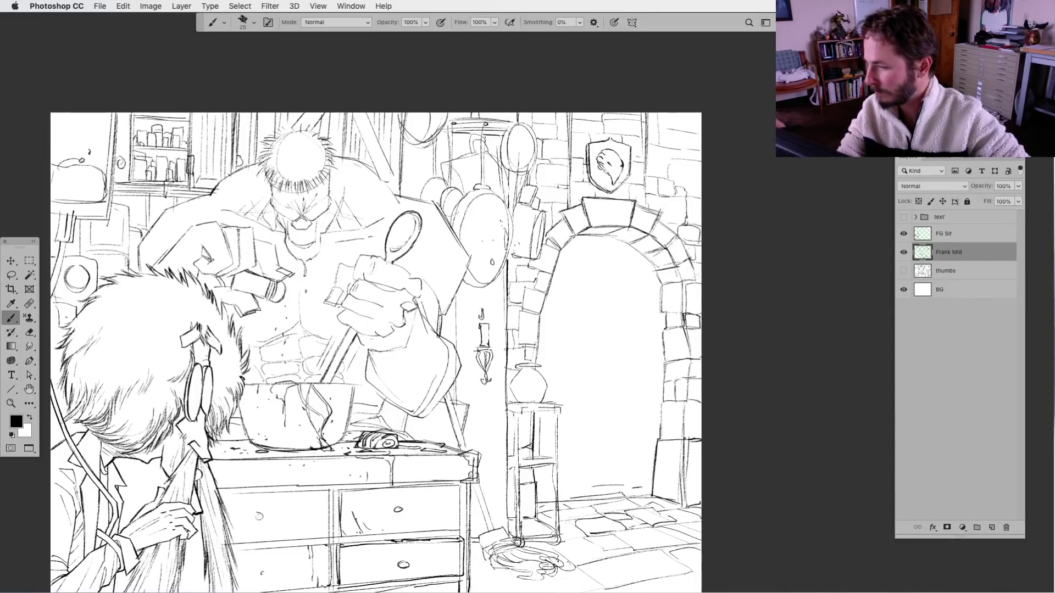
left_click_drag(379, 352, 409, 315)
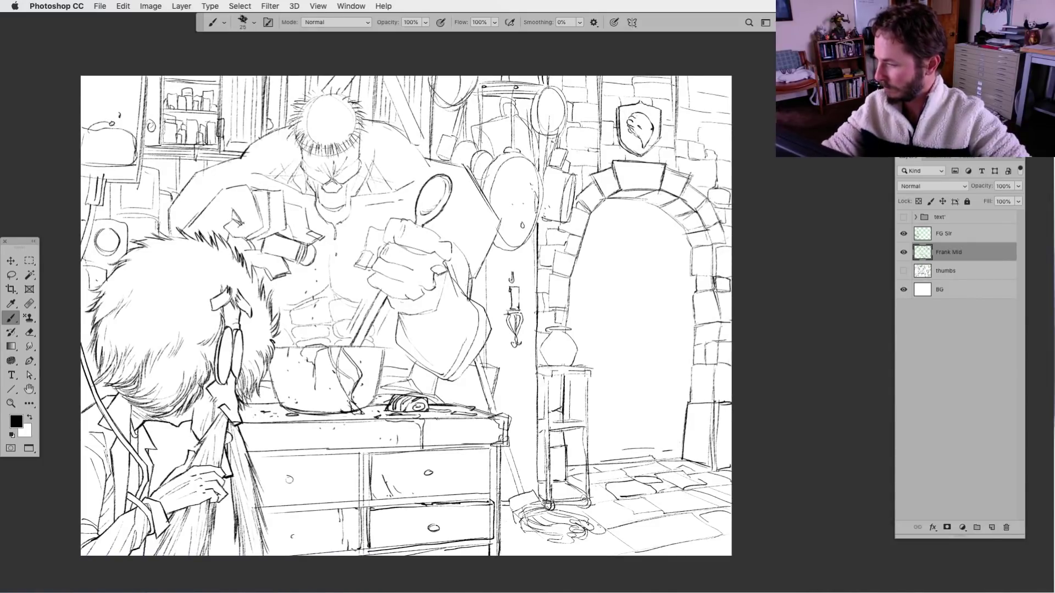
left_click_drag(527, 353, 525, 346)
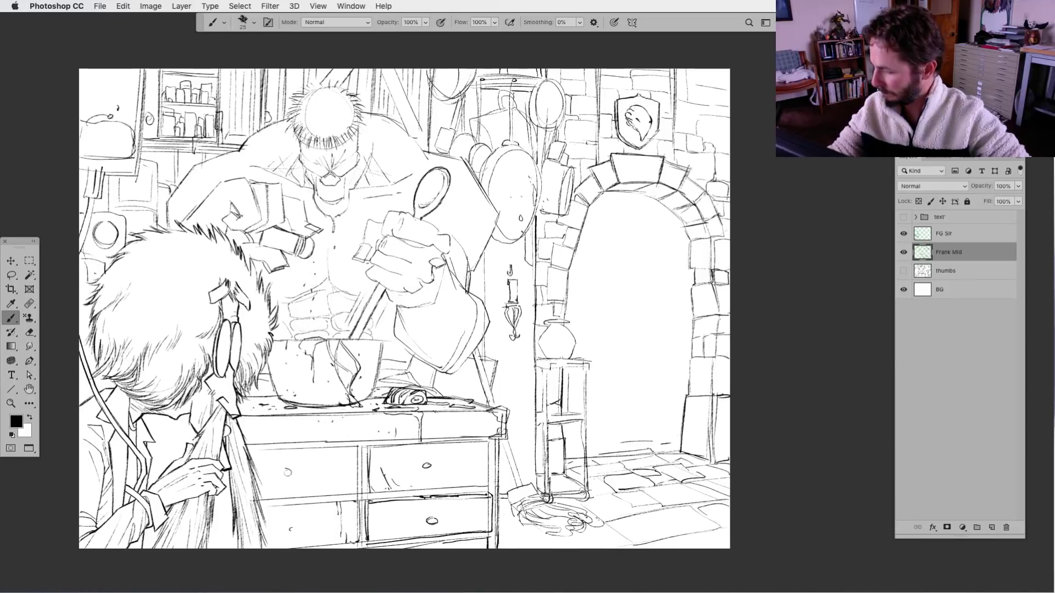
left_click_drag(522, 237, 548, 270)
mouse_move(550, 214)
left_mouse_down()
mouse_move(550, 262)
mouse_move(528, 268)
left_mouse_up()
mouse_move(527, 231)
left_mouse_down()
mouse_move(544, 284)
mouse_move(532, 225)
left_mouse_up()
Set the eraser size to 20, then redraw the hanging cord loops with darker, longer brush strokes.
left_click(11, 274)
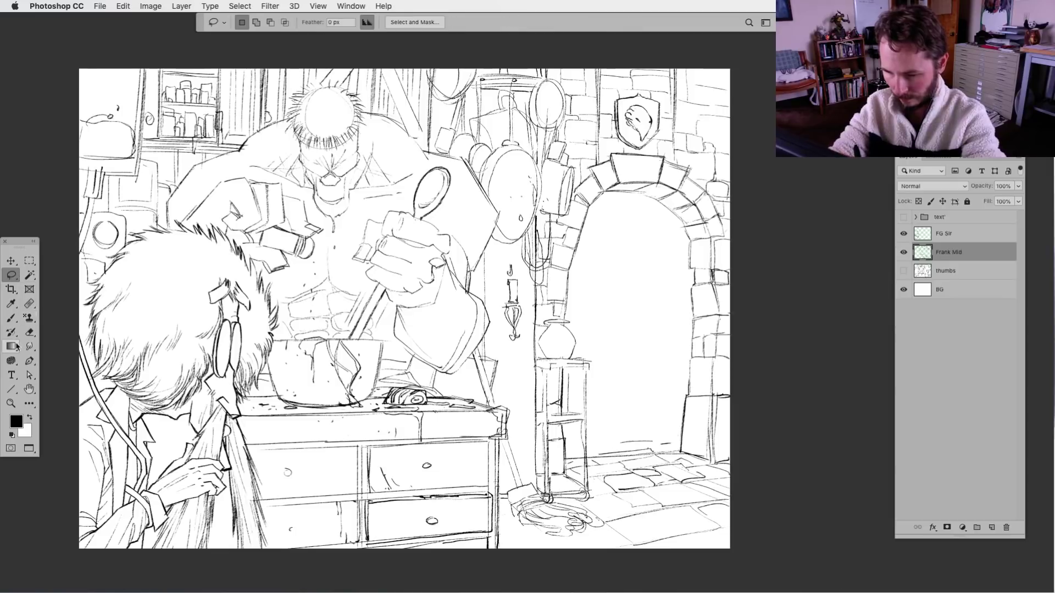
left_click(29, 331)
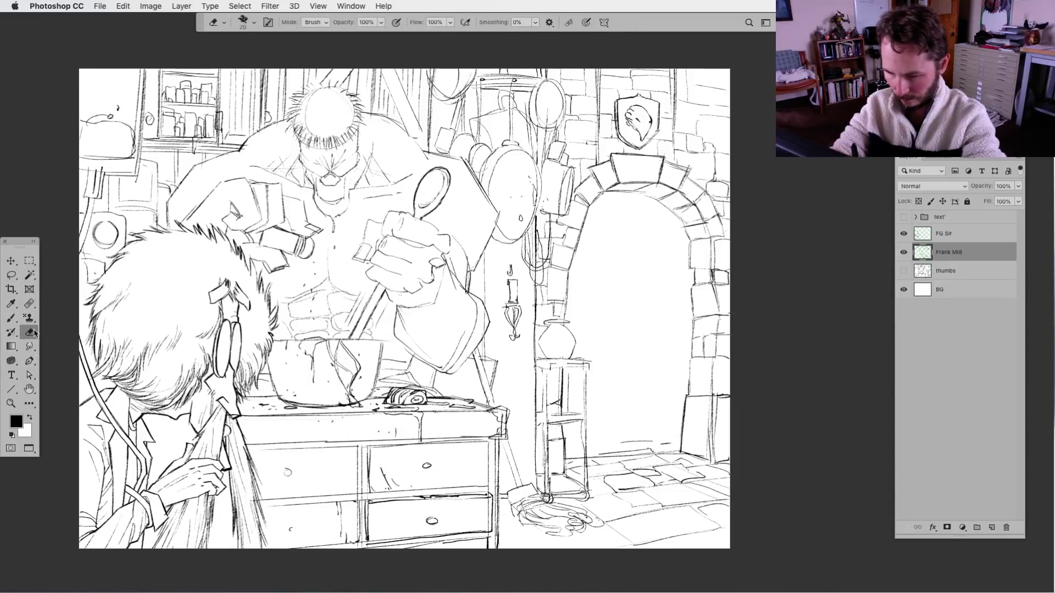
left_click(245, 21)
key("Escape")
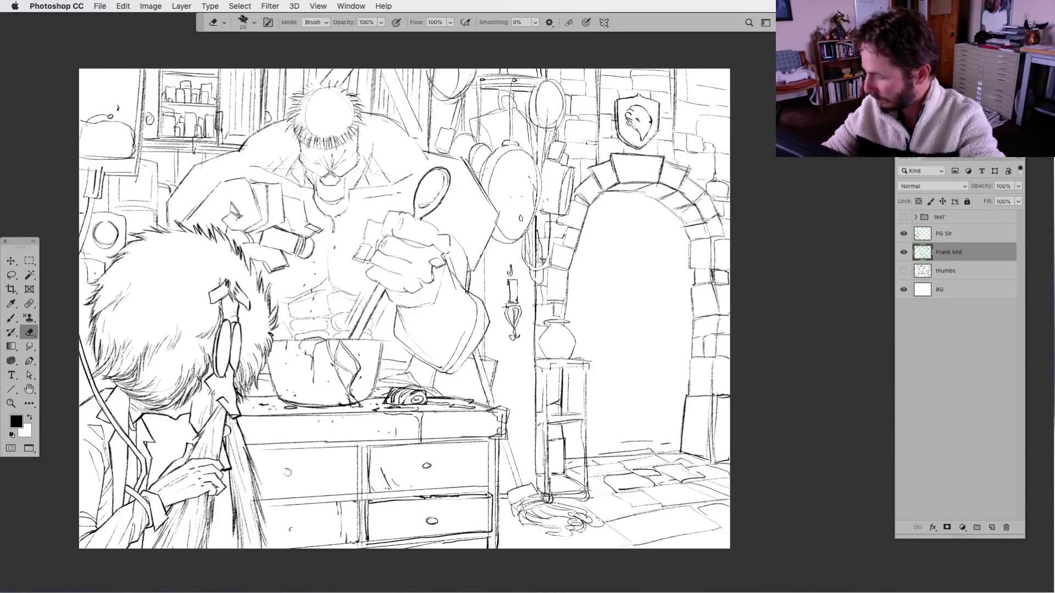
key("b")
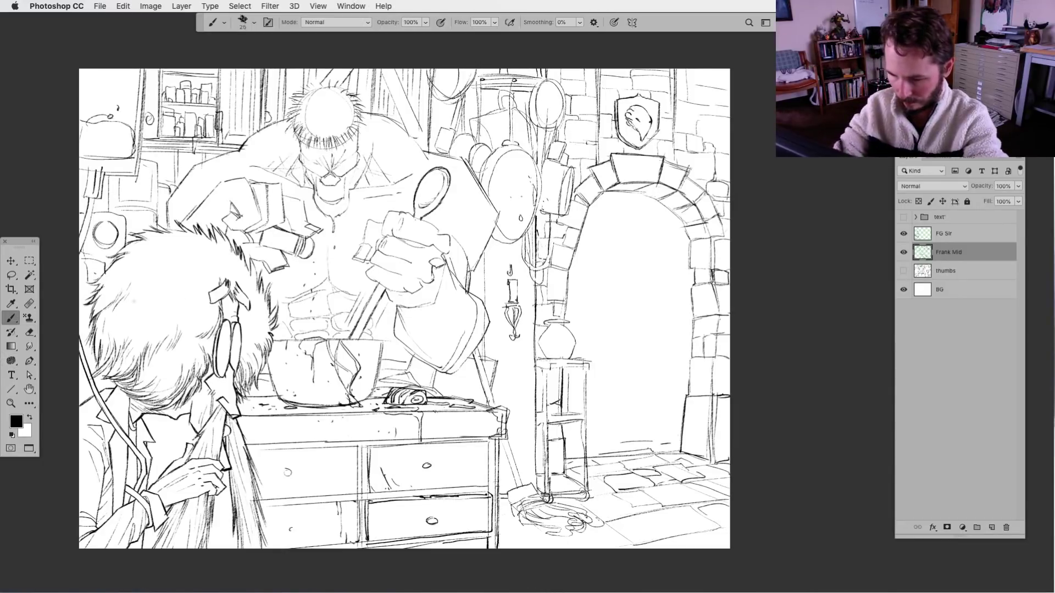
mouse_move(527, 227)
left_mouse_down()
mouse_move(530, 262)
mouse_move(541, 268)
left_mouse_up()
mouse_move(553, 214)
left_mouse_down()
mouse_move(546, 269)
mouse_move(533, 283)
left_mouse_up()
mouse_move(541, 232)
left_mouse_down()
mouse_move(539, 262)
mouse_move(538, 234)
left_mouse_up()
mouse_move(542, 232)
left_mouse_down()
mouse_move(541, 263)
mouse_move(531, 266)
left_mouse_up()
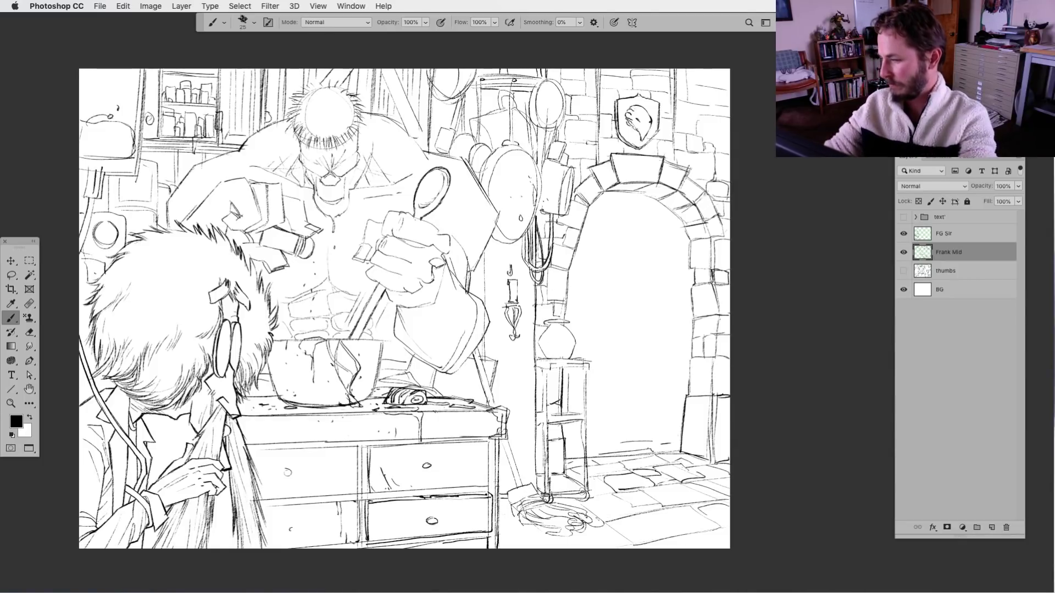
Review the whole page, comparing the line art with and without the thumbs layer and with the interface panels hidden.
scroll(527, 301, "down", 2)
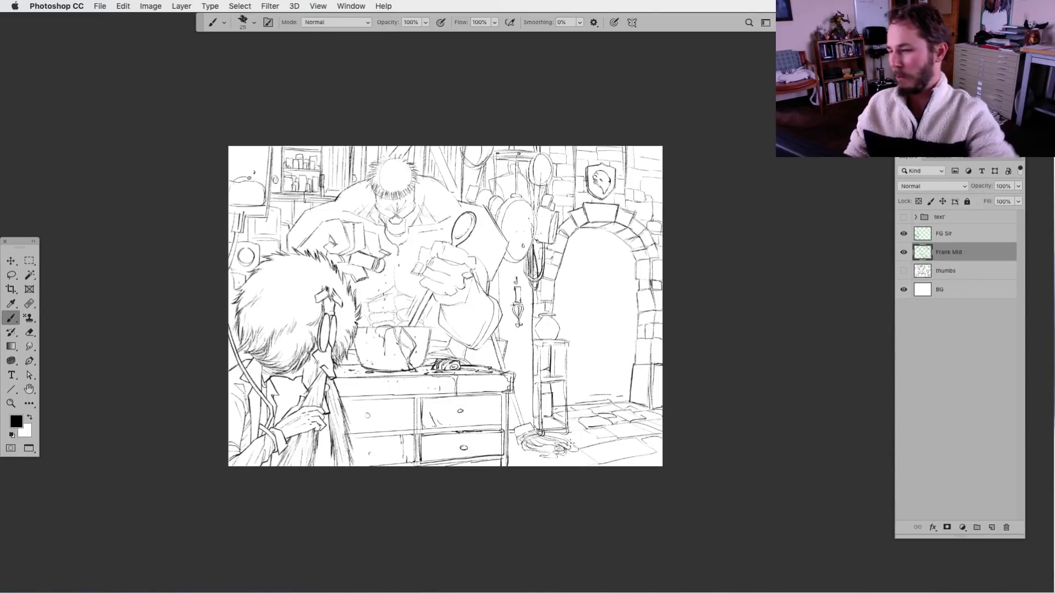
scroll(707, 451, "left", 2)
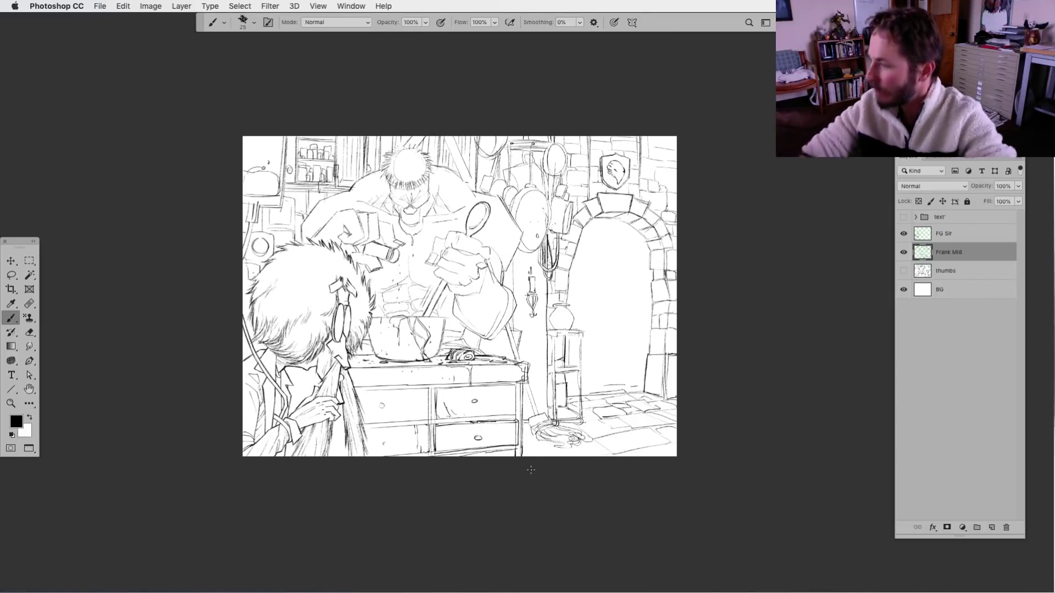
scroll(815, 342, "left", 2)
scroll(814, 343, "up", 1)
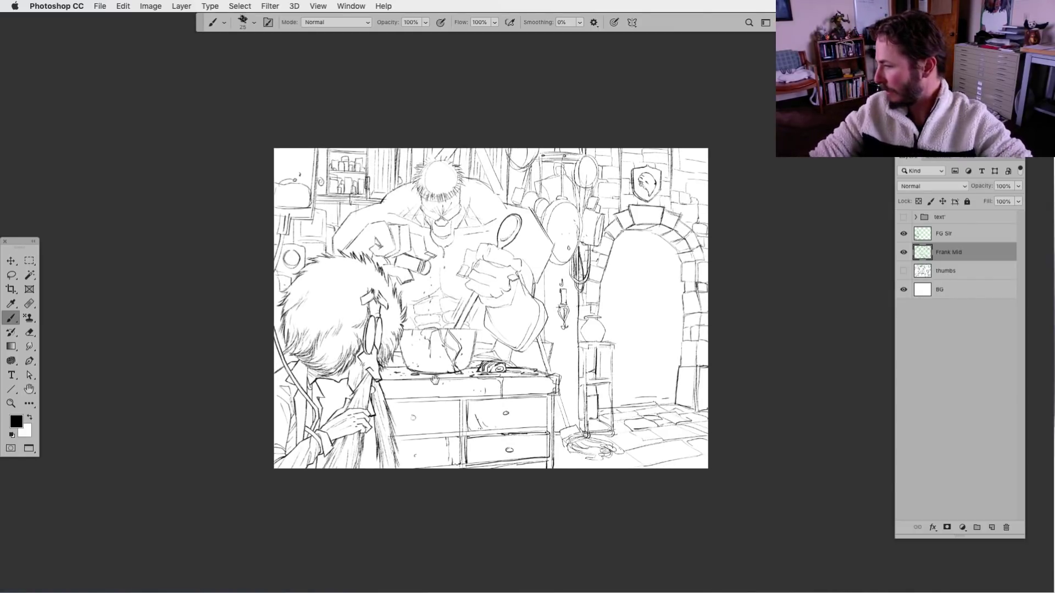
left_click(903, 271)
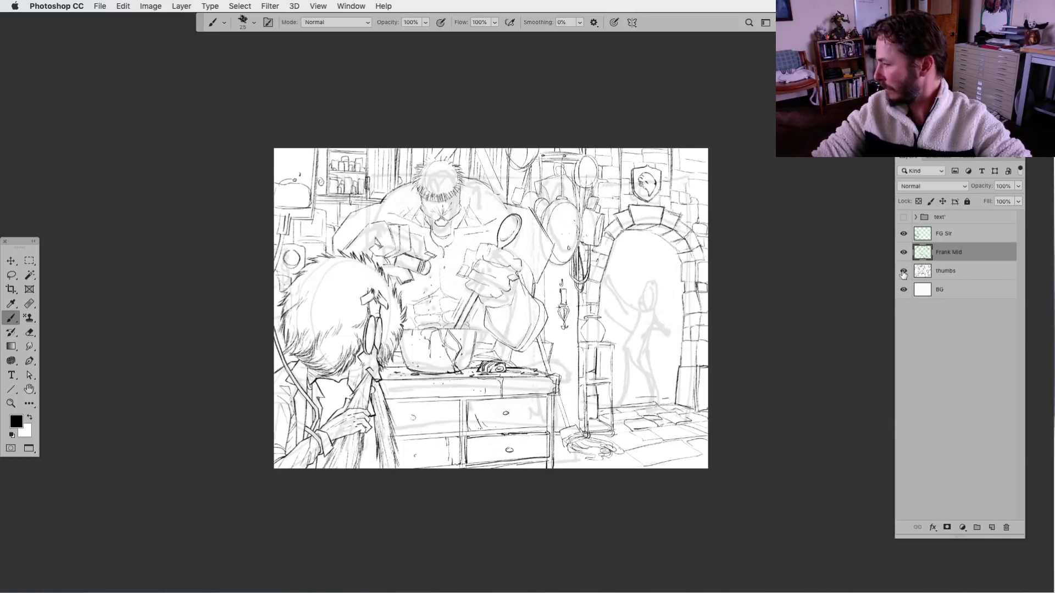
left_click(903, 272)
left_click(903, 272)
left_click(903, 272)
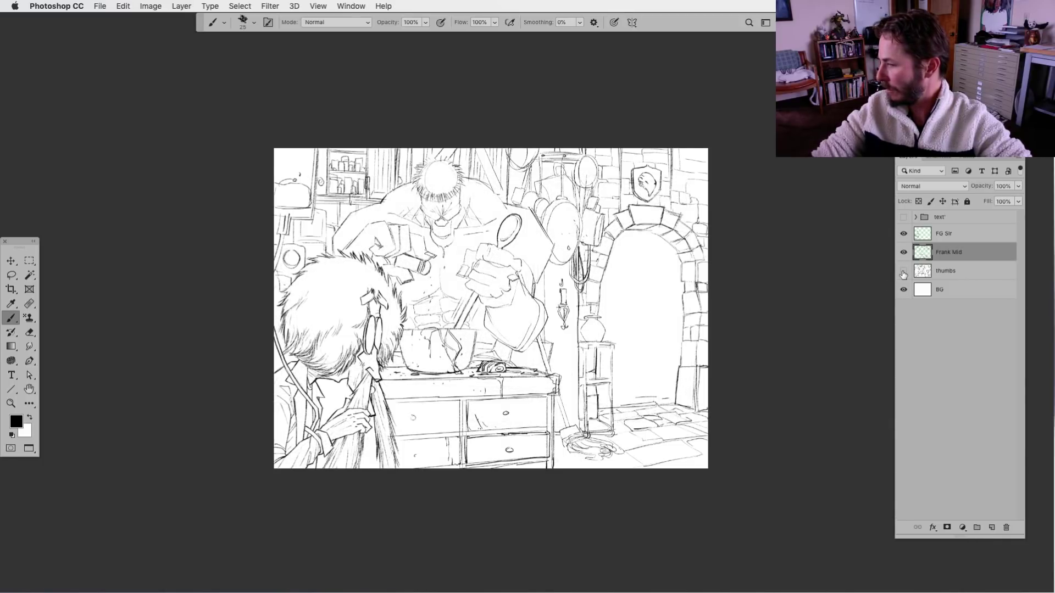
scroll(473, 358, "right", 1)
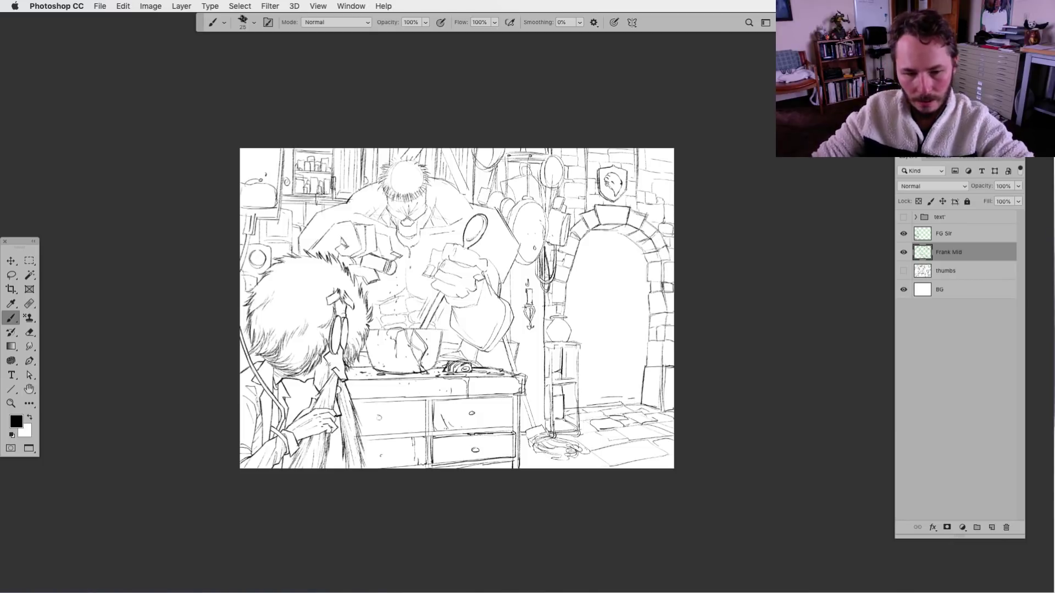
key("Tab")
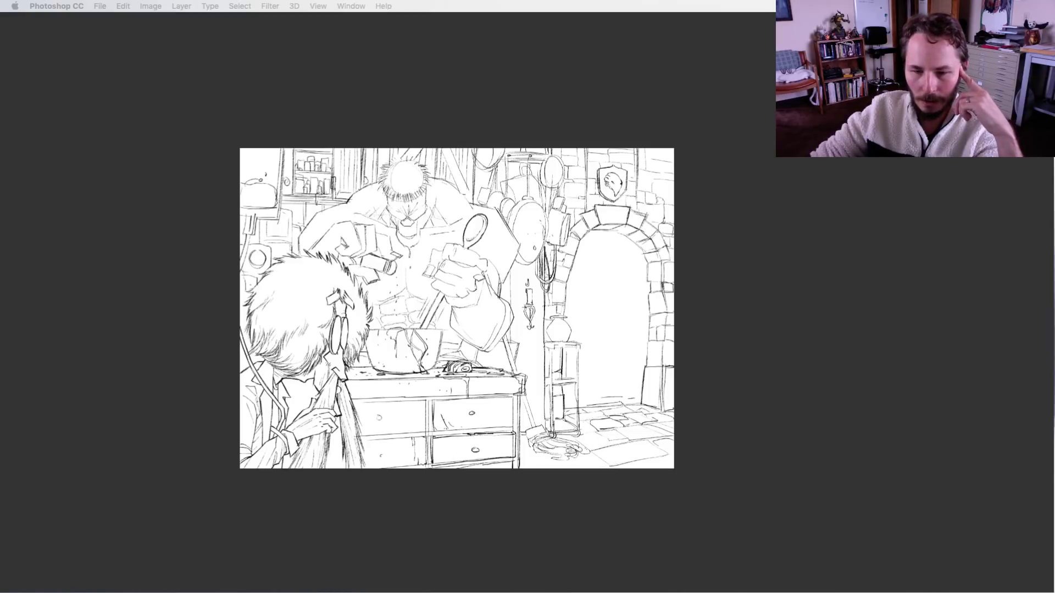
key("Tab")
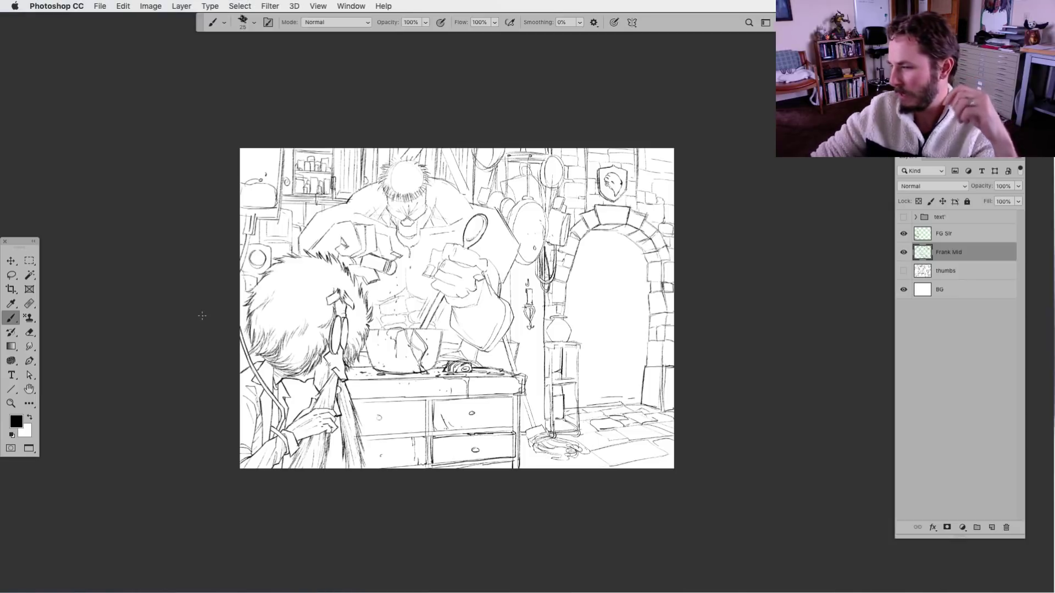
Compare the rough thumbs with the finished line art by toggling the thumbs and Frank Mid layers.
key("super+equal")
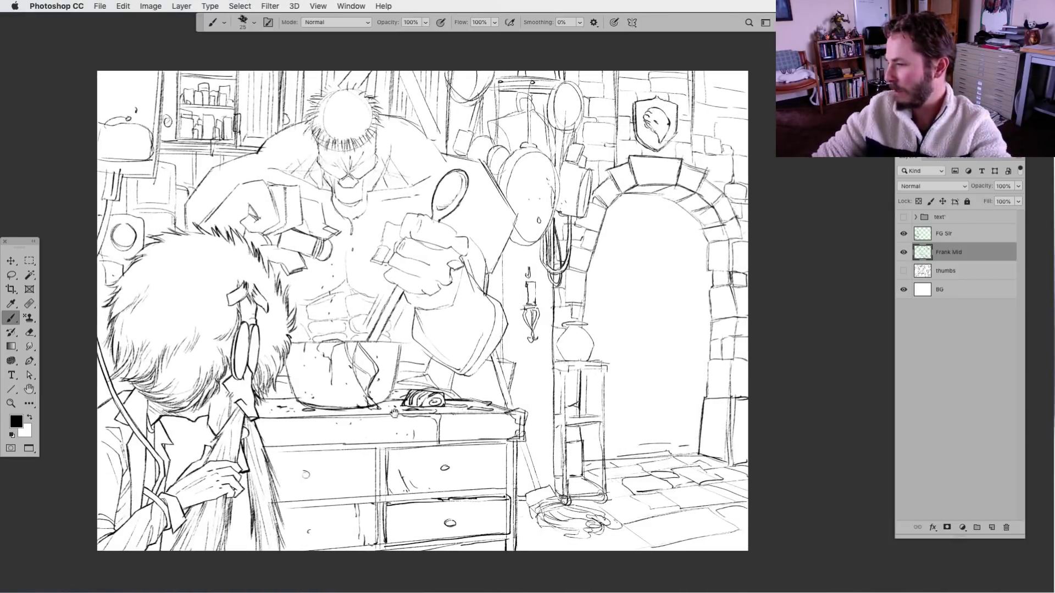
left_click_drag(326, 415, 378, 412)
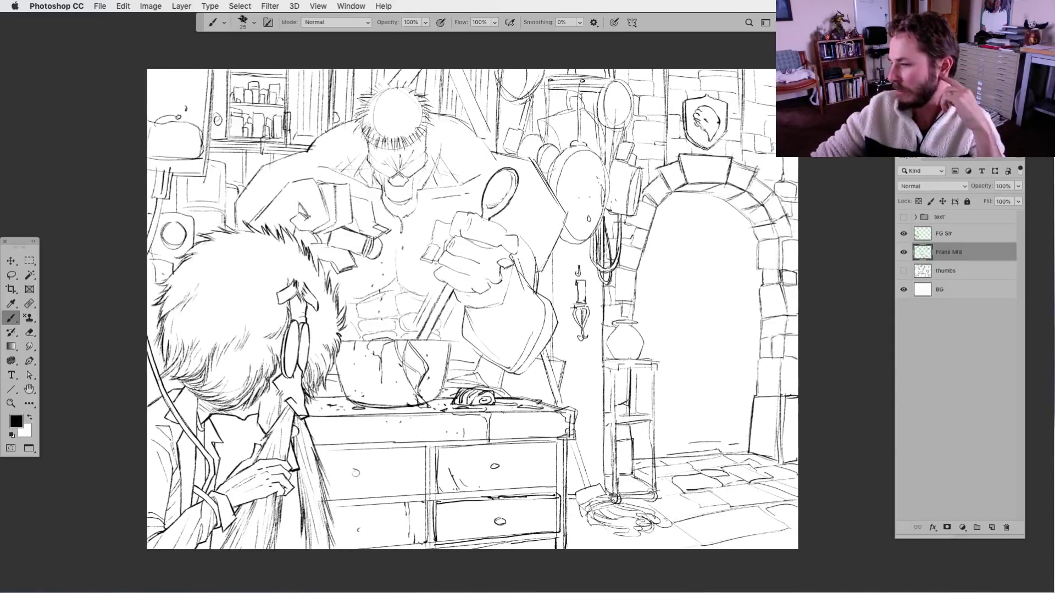
left_click(903, 270)
left_click(903, 252)
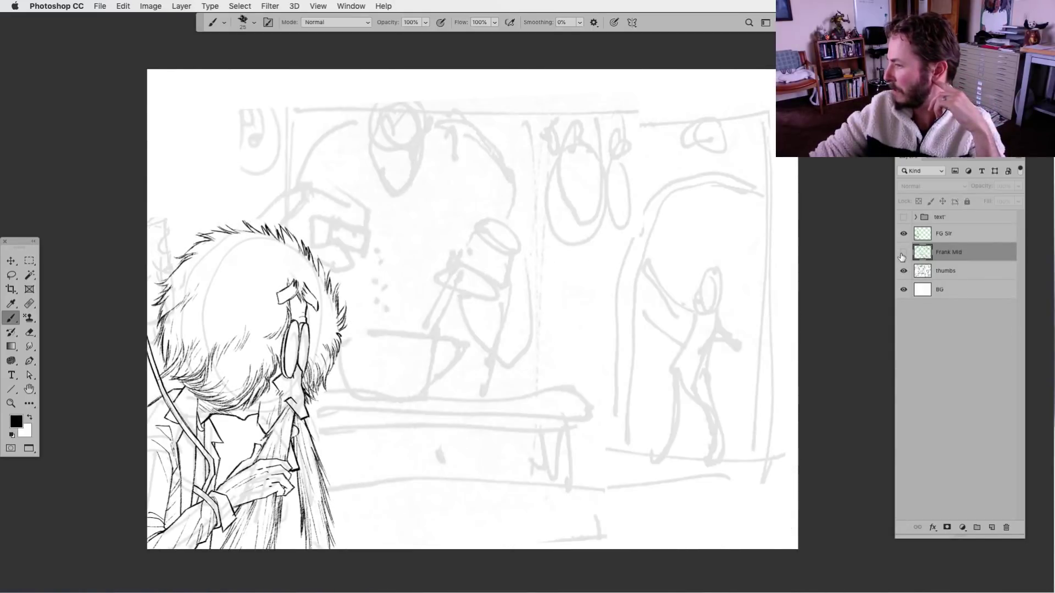
left_click(903, 252)
left_click(903, 270)
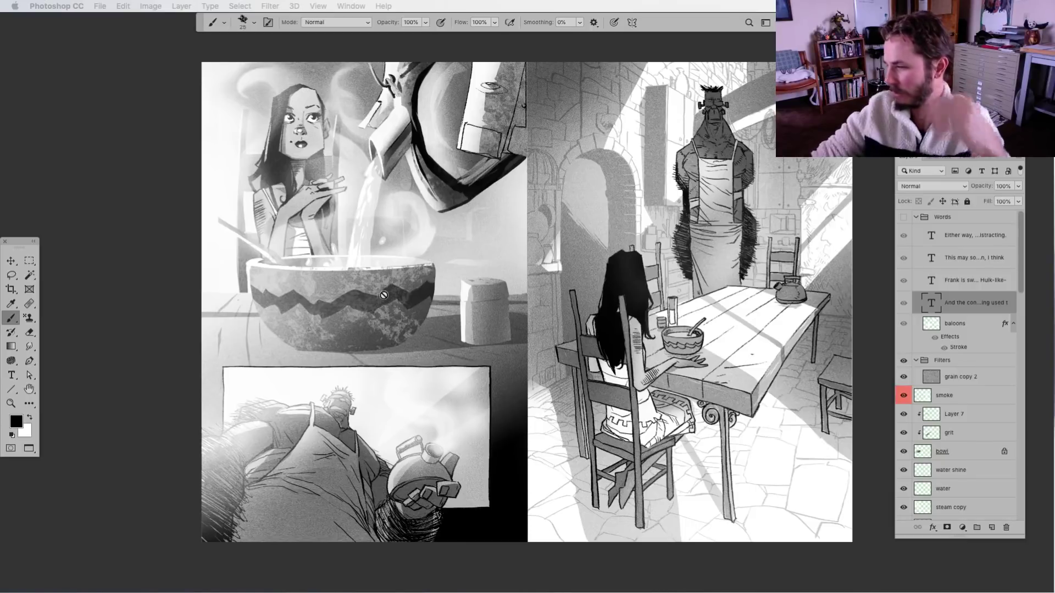
View the Phobos1_p82-83.psd page on a black background, and return to the Phobos2_p66-67.psd document.
key("f")
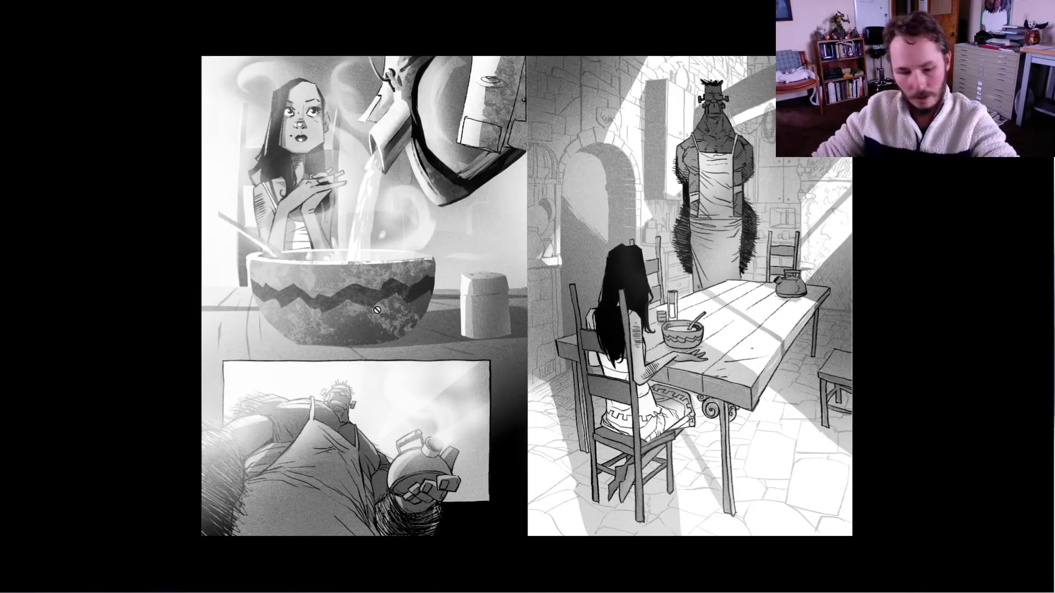
key("f")
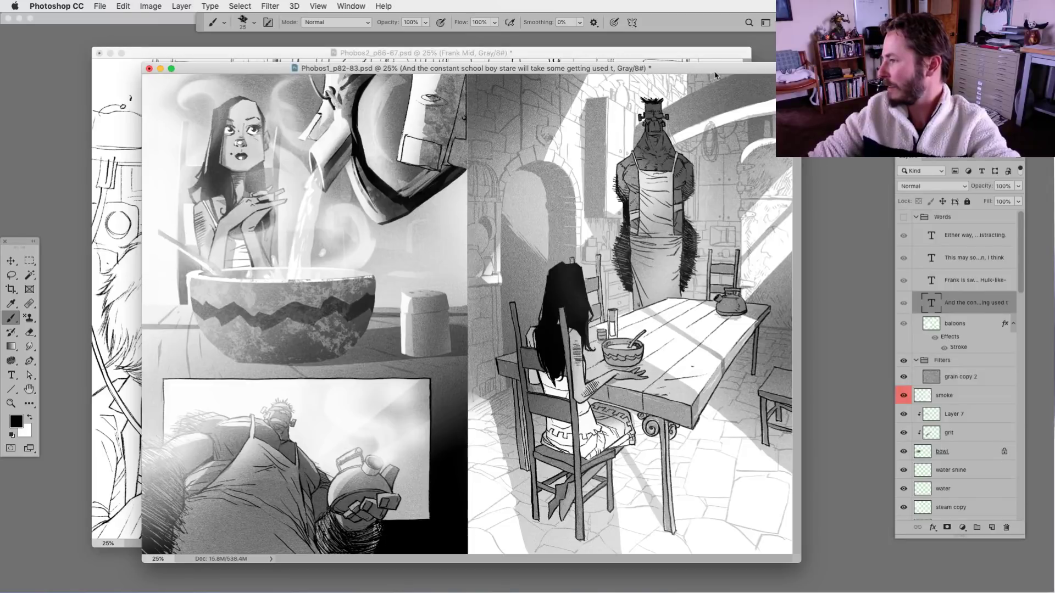
mouse_move(715, 72)
left_mouse_down()
mouse_move(678, 74)
mouse_move(667, 24)
left_mouse_up()
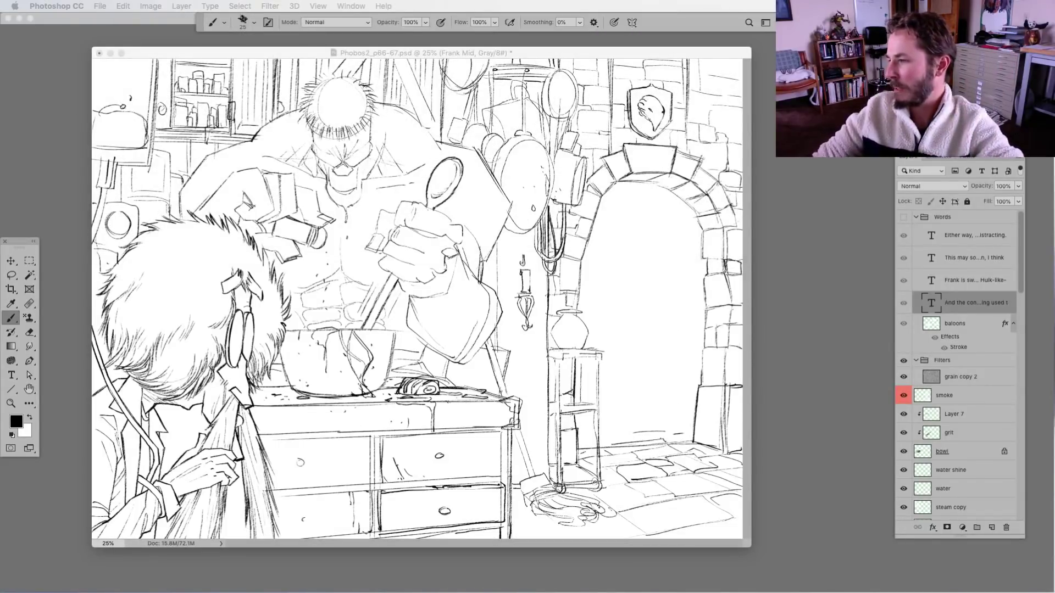
left_click(245, 55)
left_click_drag(245, 54, 262, 55)
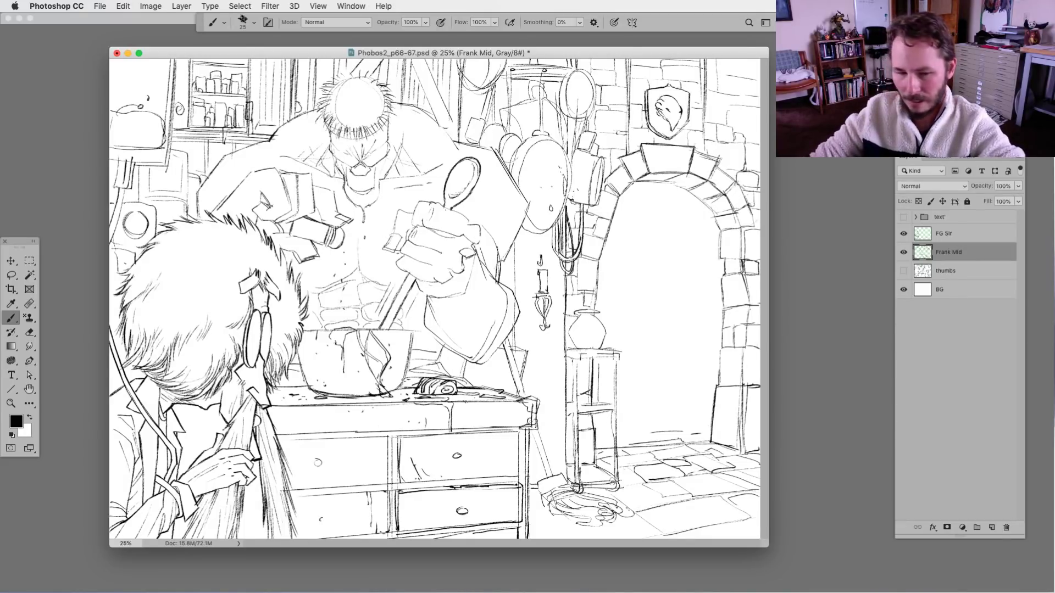
Try converting the page to CMYK Color mode without merging its layers, and undo the conversion.
key("Tab")
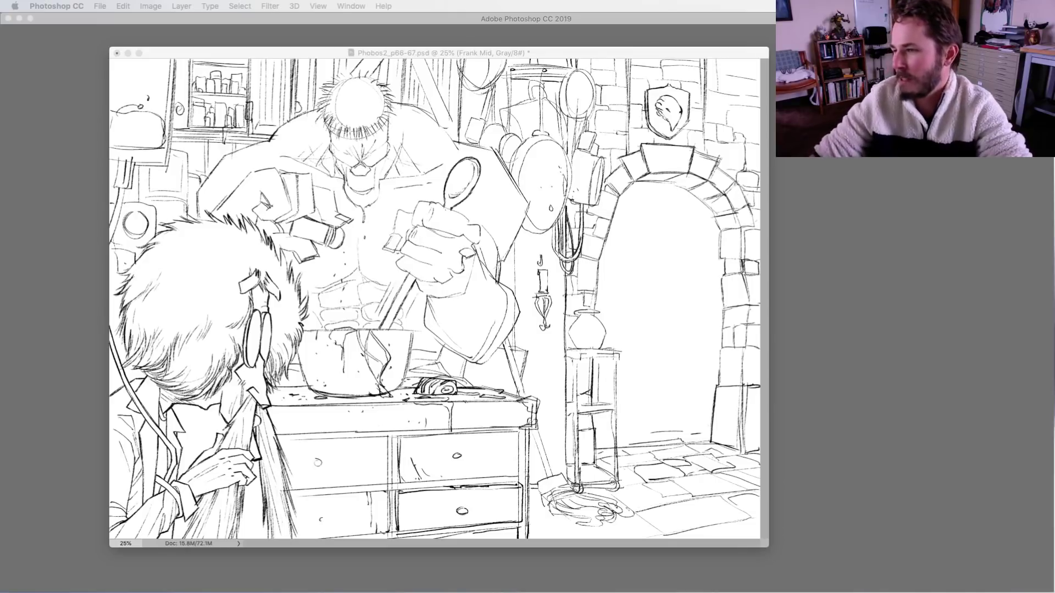
key("Tab")
left_click(151, 6)
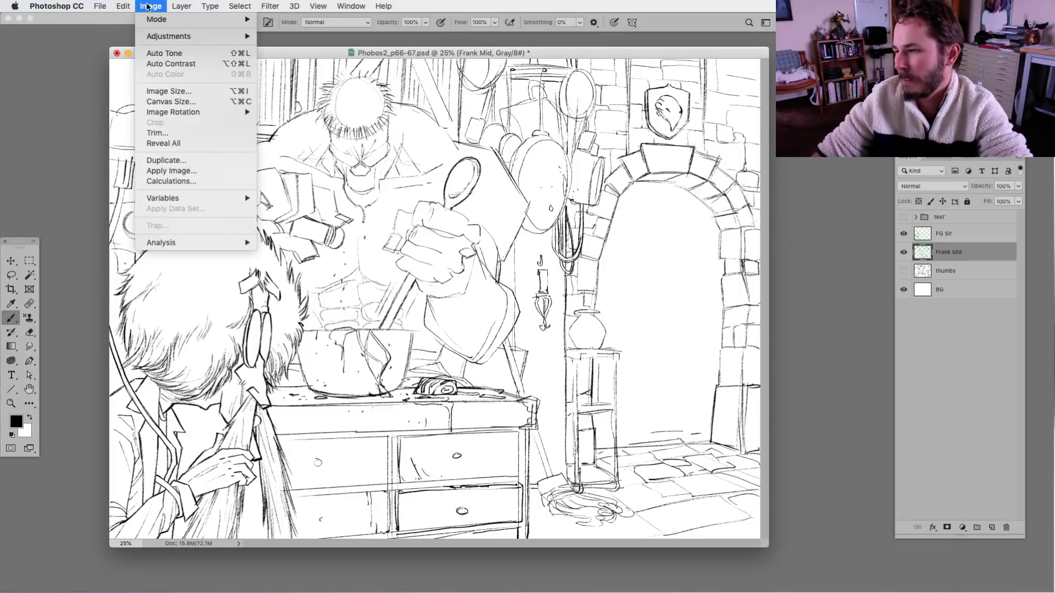
mouse_move(202, 22)
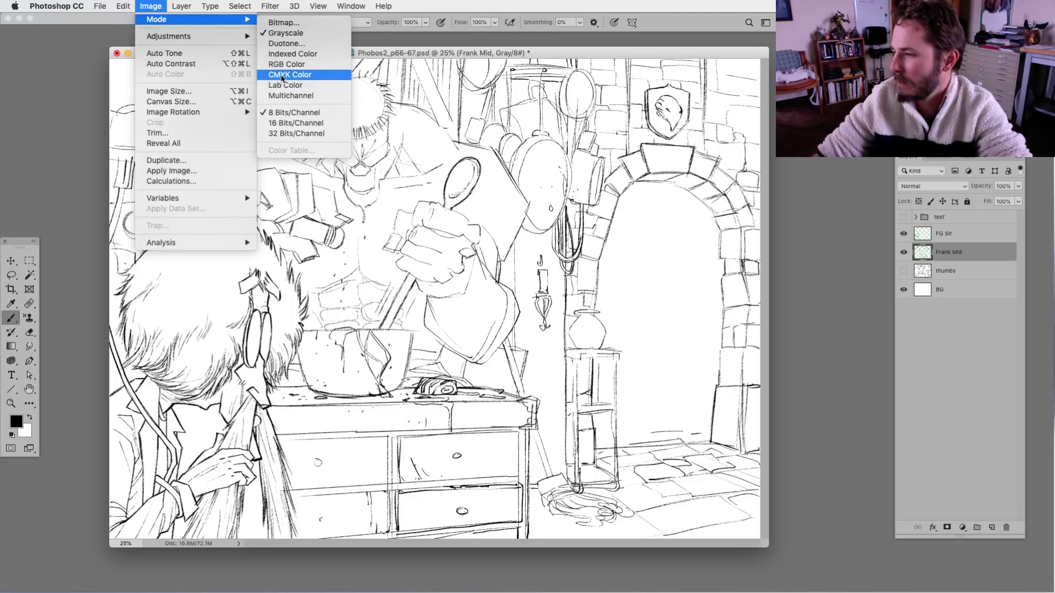
left_click(282, 79)
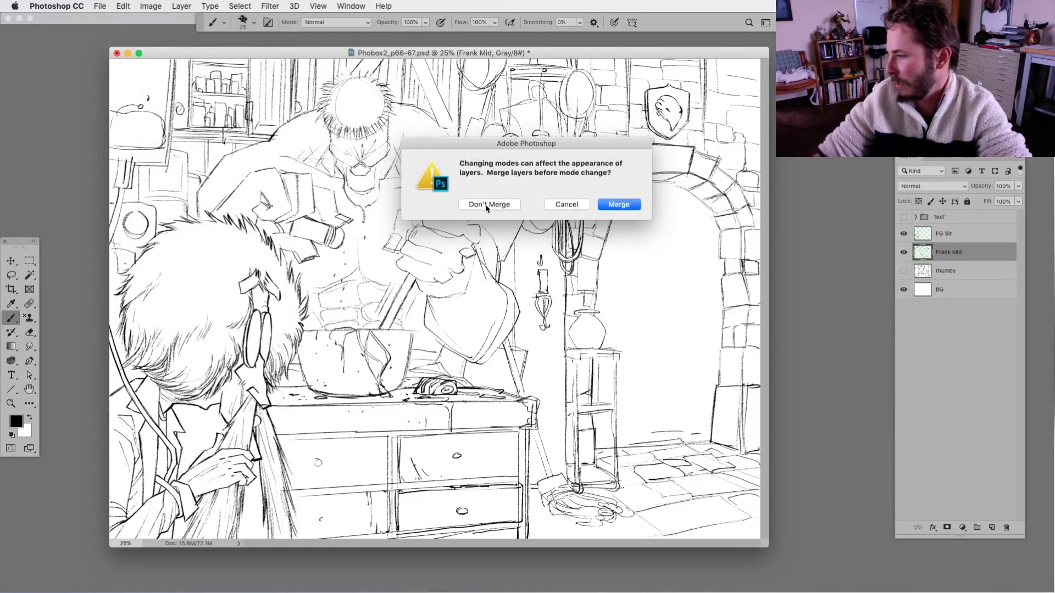
left_click(489, 204)
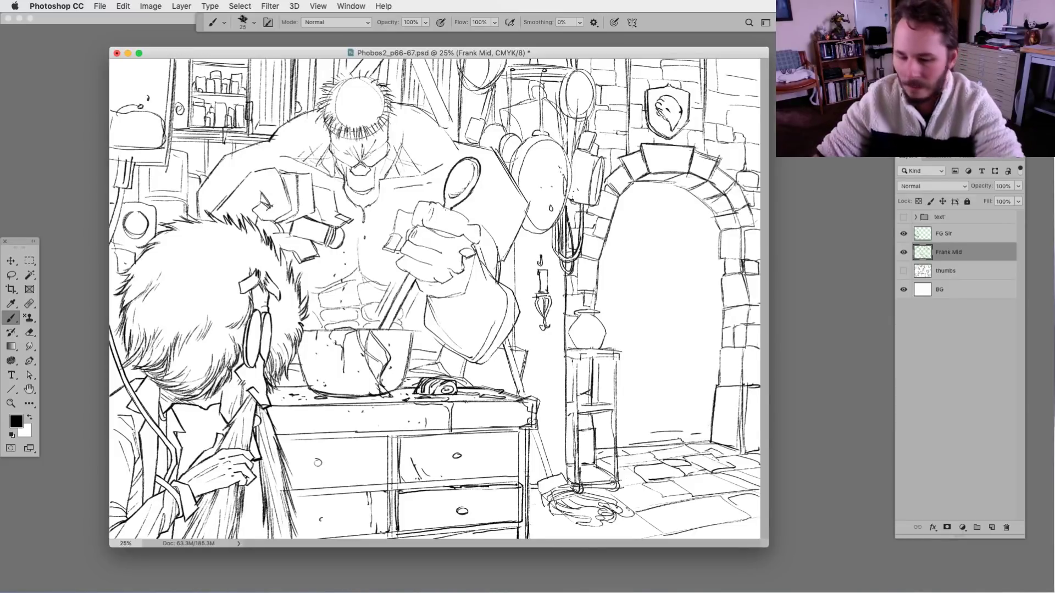
key("super+z")
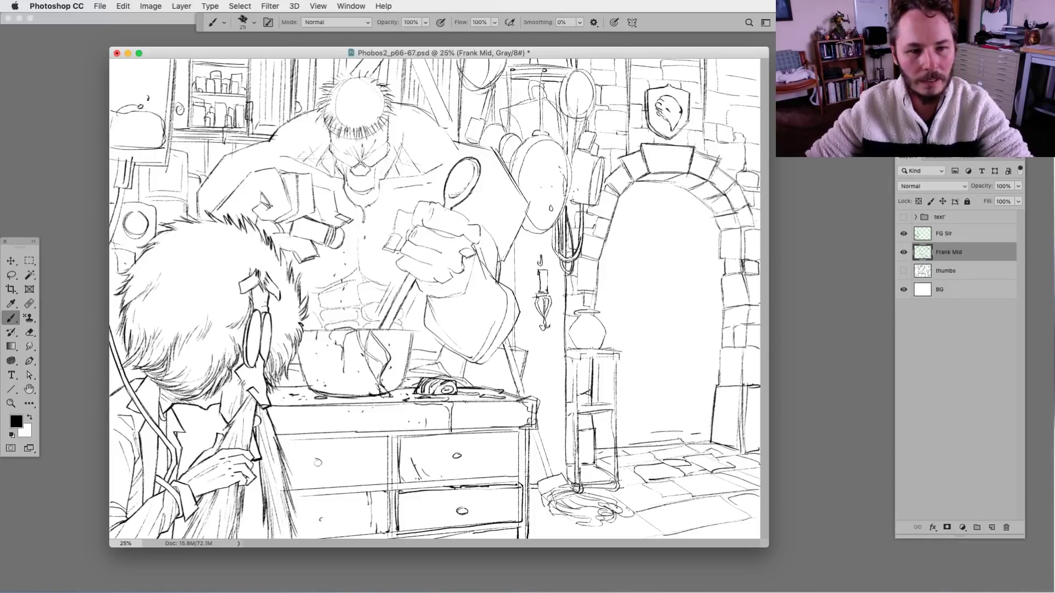
key("Tab")
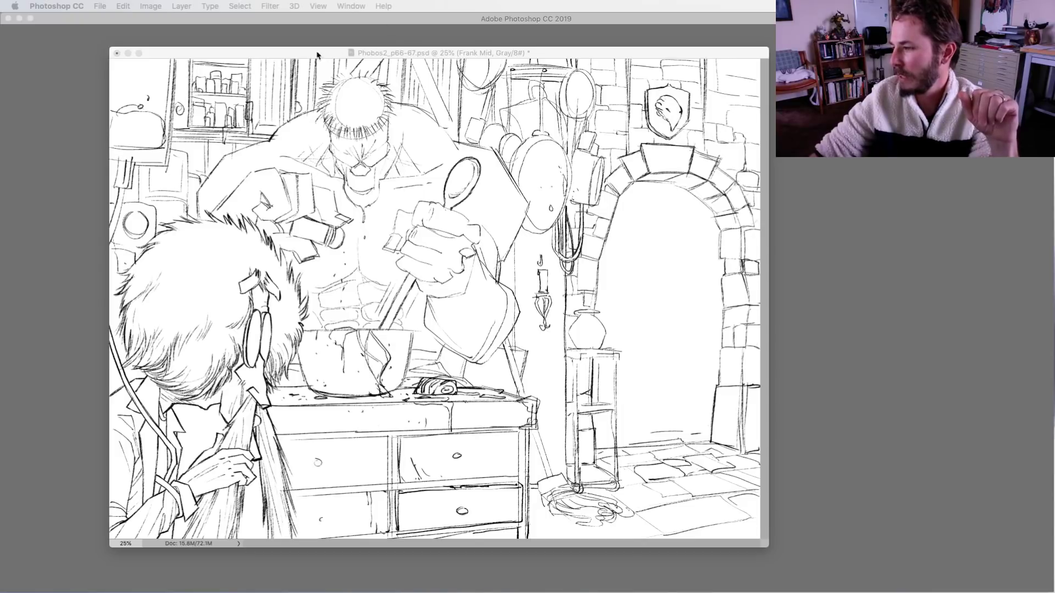
key("Tab")
left_click(243, 7)
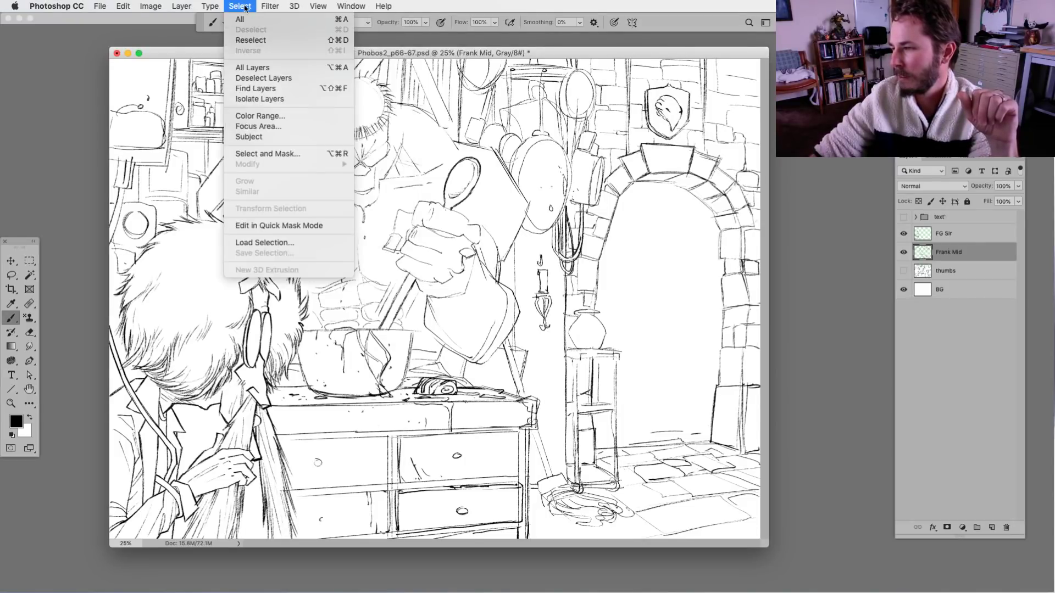
mouse_move(318, 6)
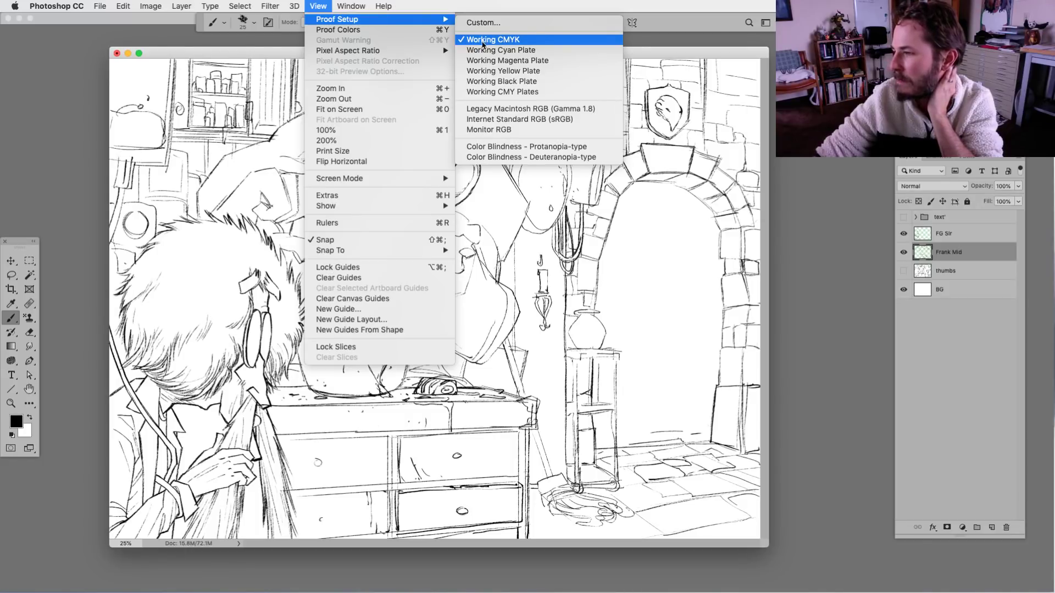
mouse_move(340, 55)
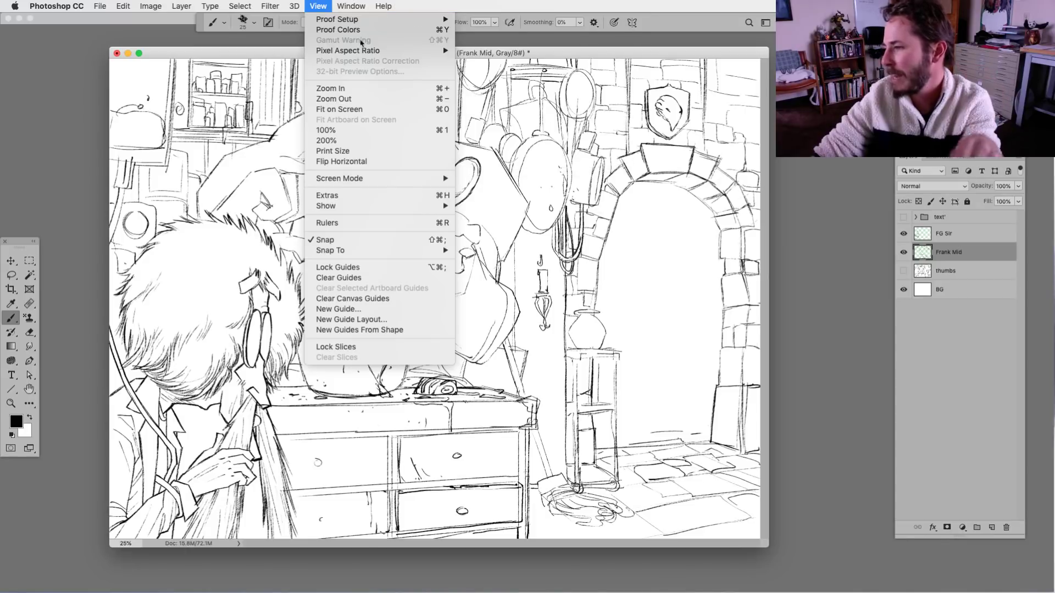
left_click(289, 52)
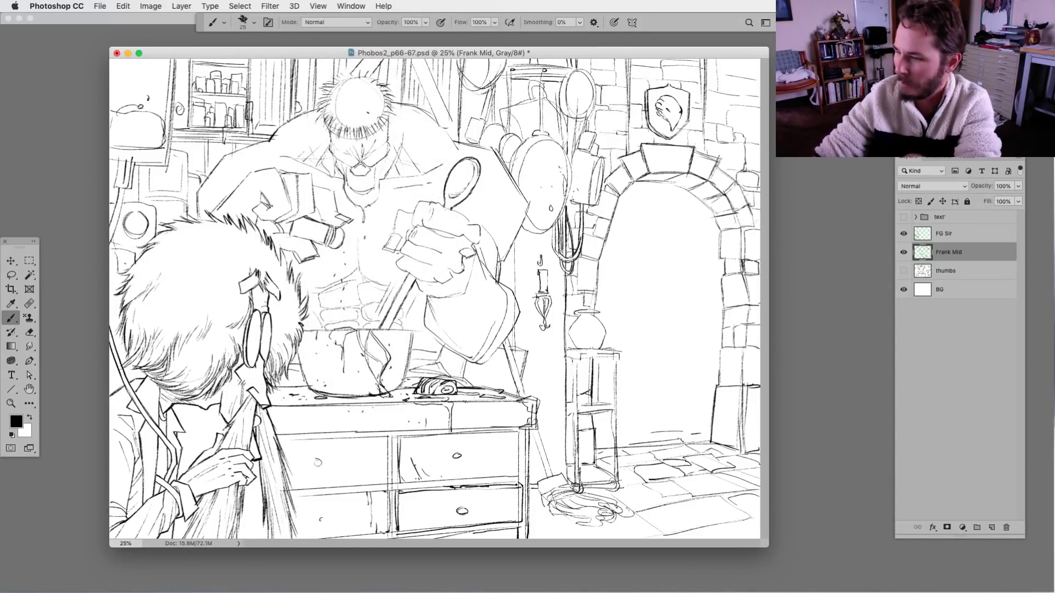
Preview the page with the Working Black Plate proof, and switch the proof setup to Working CMYK.
left_click(318, 7)
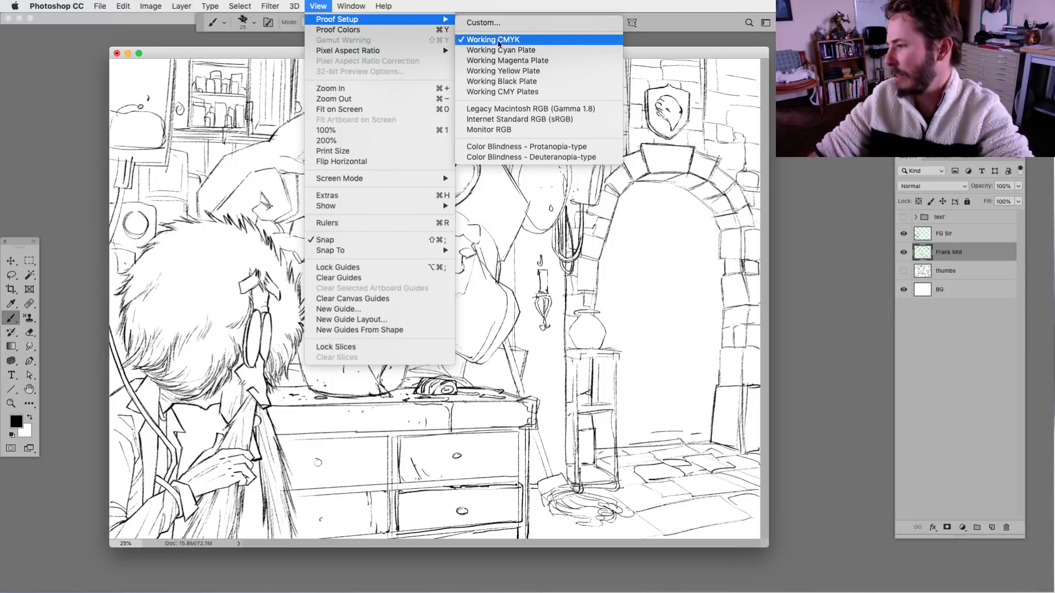
left_click(505, 82)
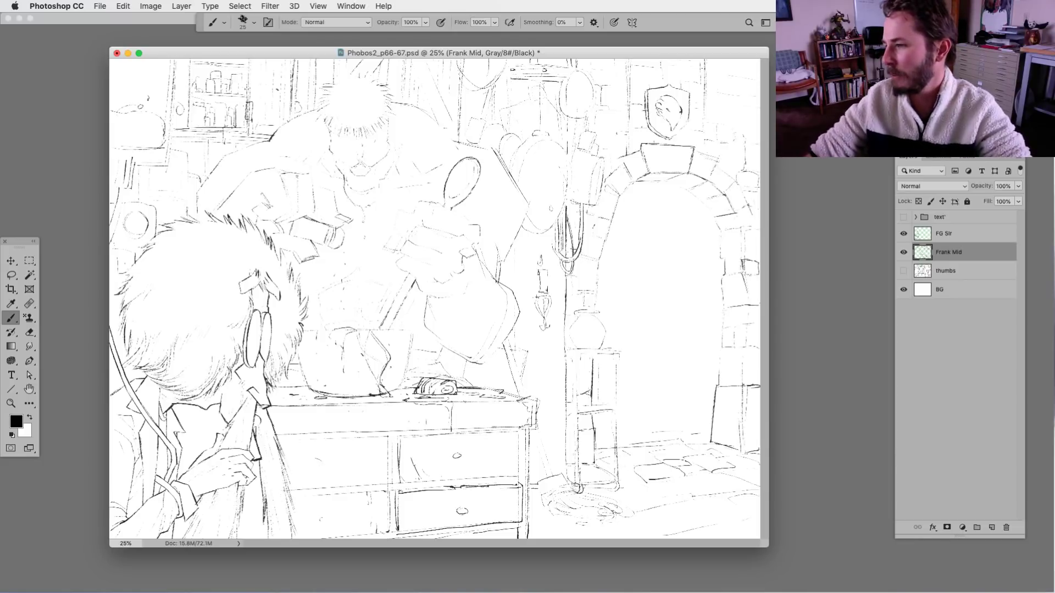
left_click(322, 8)
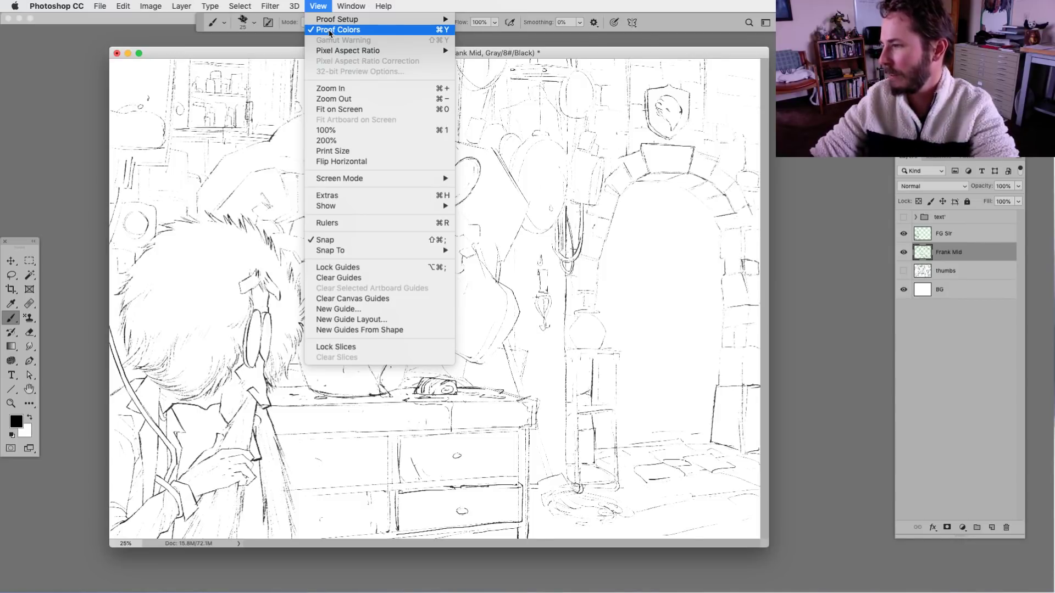
mouse_move(334, 22)
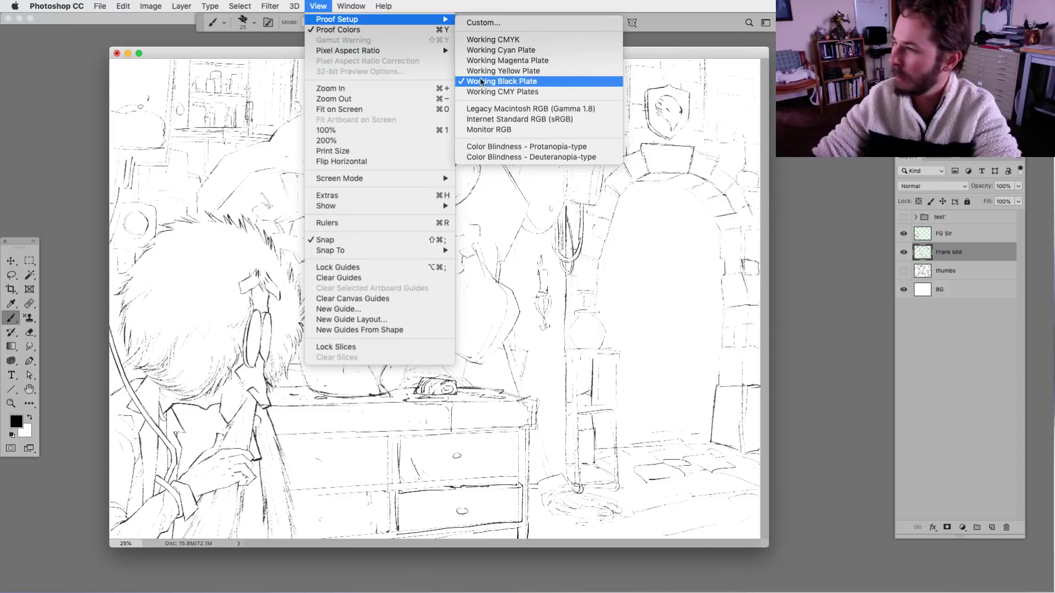
left_click(484, 42)
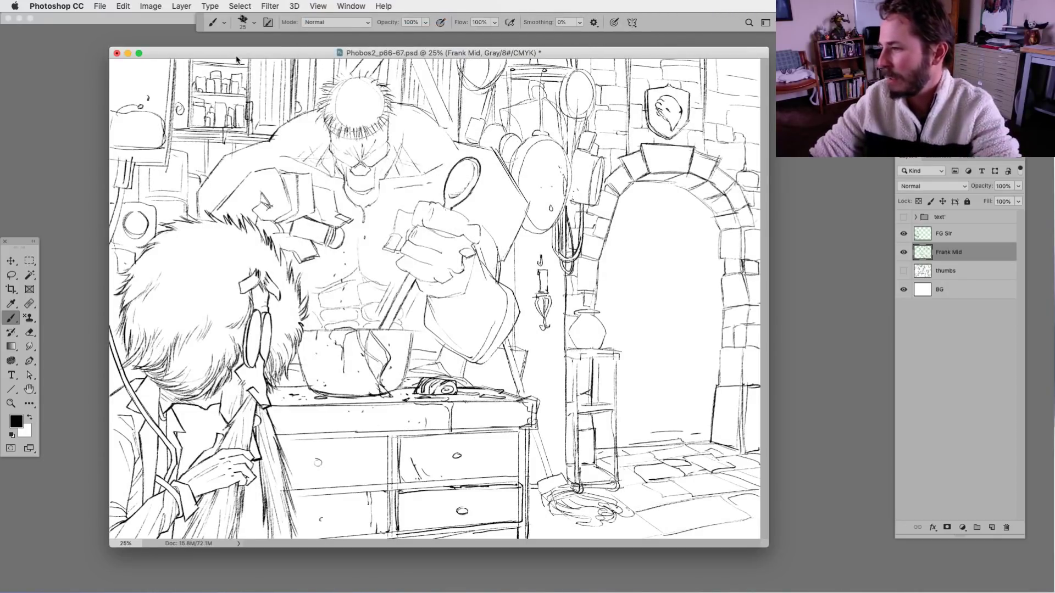
left_click_drag(249, 55, 251, 56)
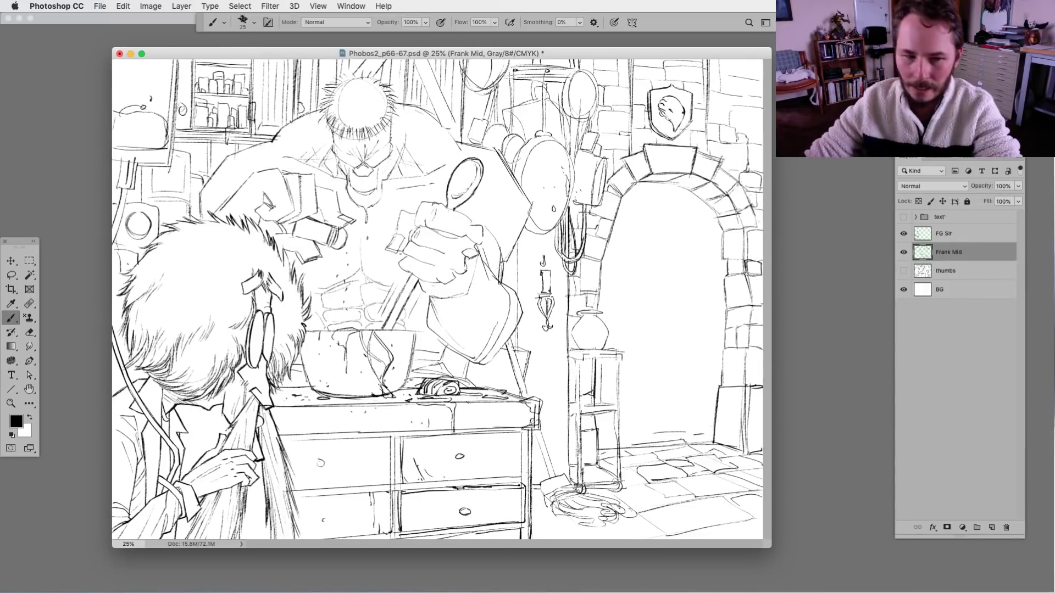
Show the thumbs layer and add a new layer named Eninac between Frank Mid and thumbs.
key("Tab")
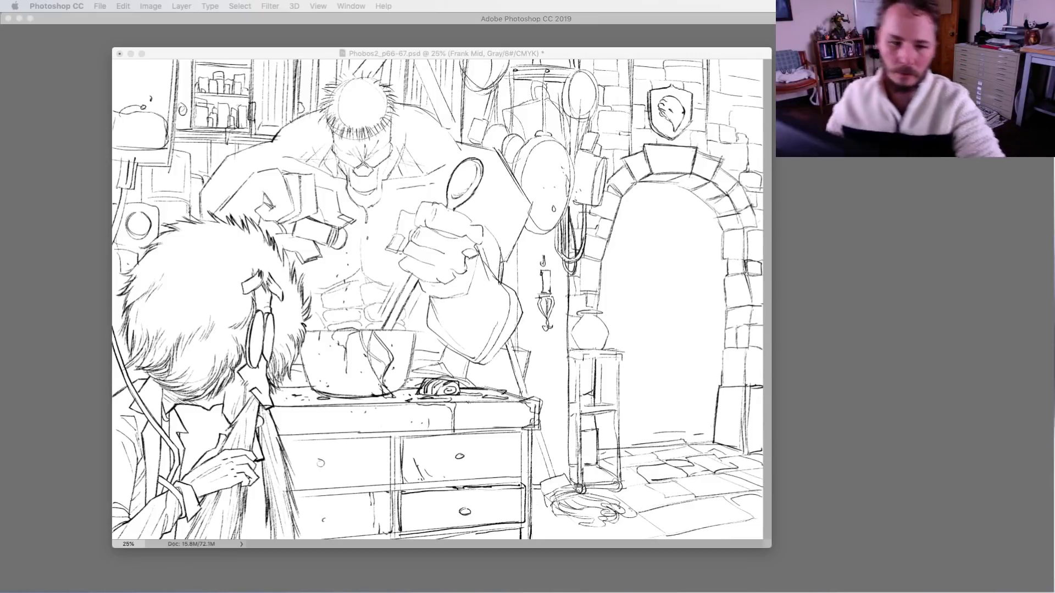
left_click(666, 381)
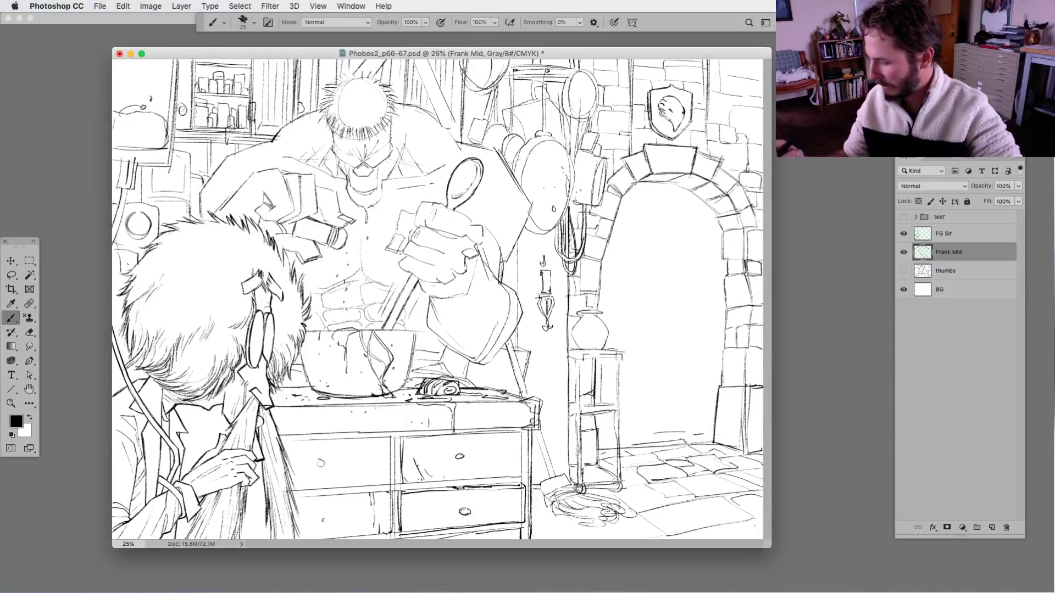
left_click(903, 270)
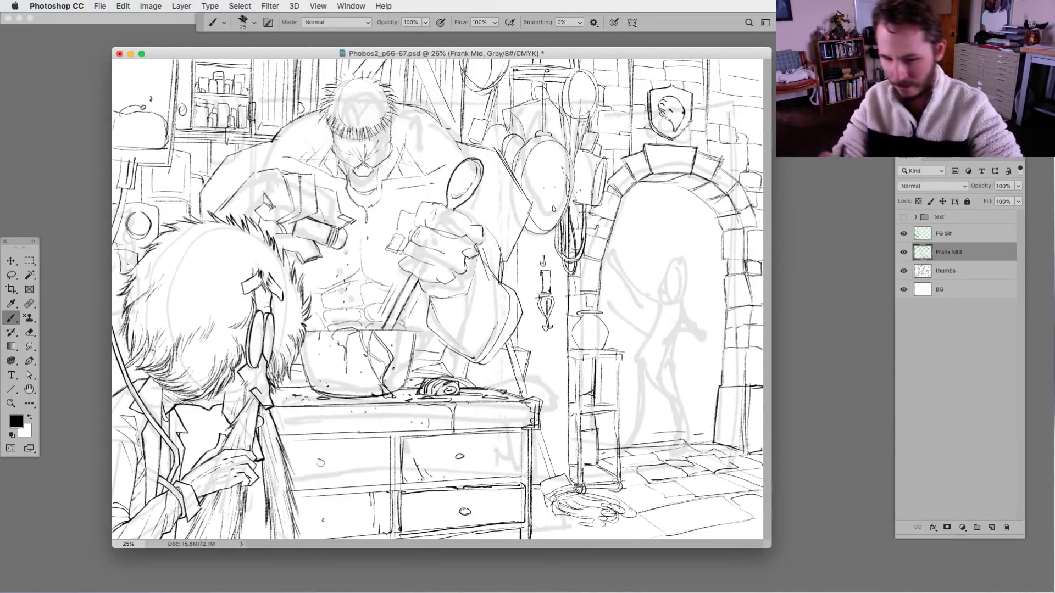
left_click(991, 527)
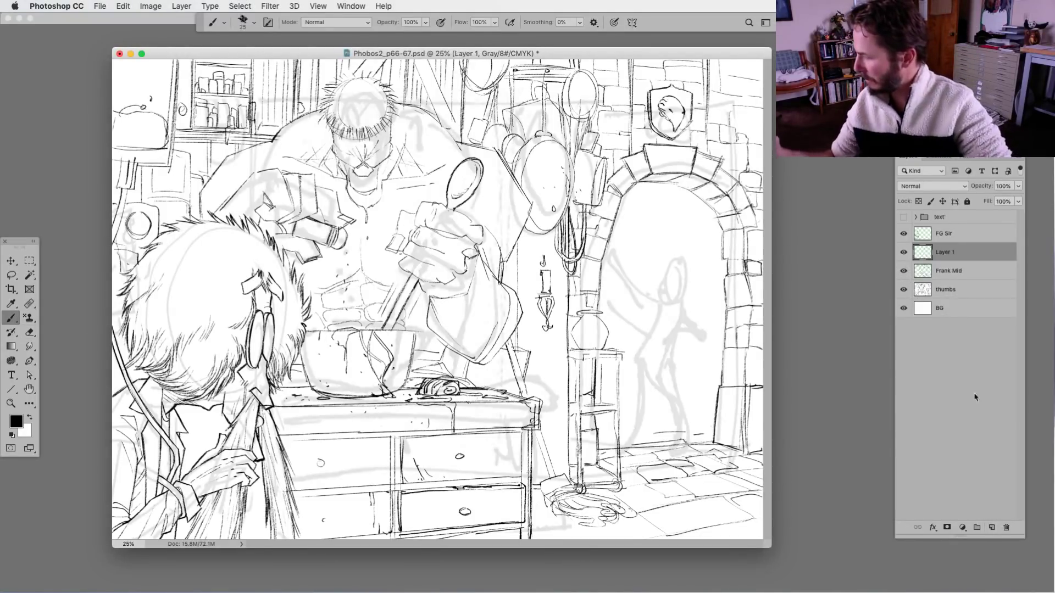
left_click_drag(945, 254, 946, 274)
double_click(946, 270)
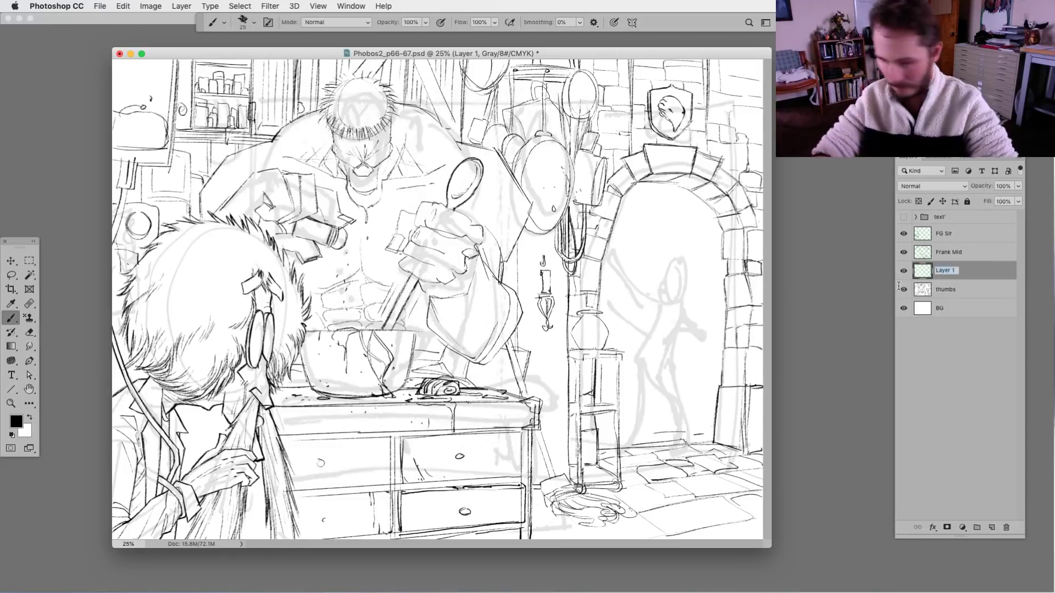
type("Eninac")
key("Return")
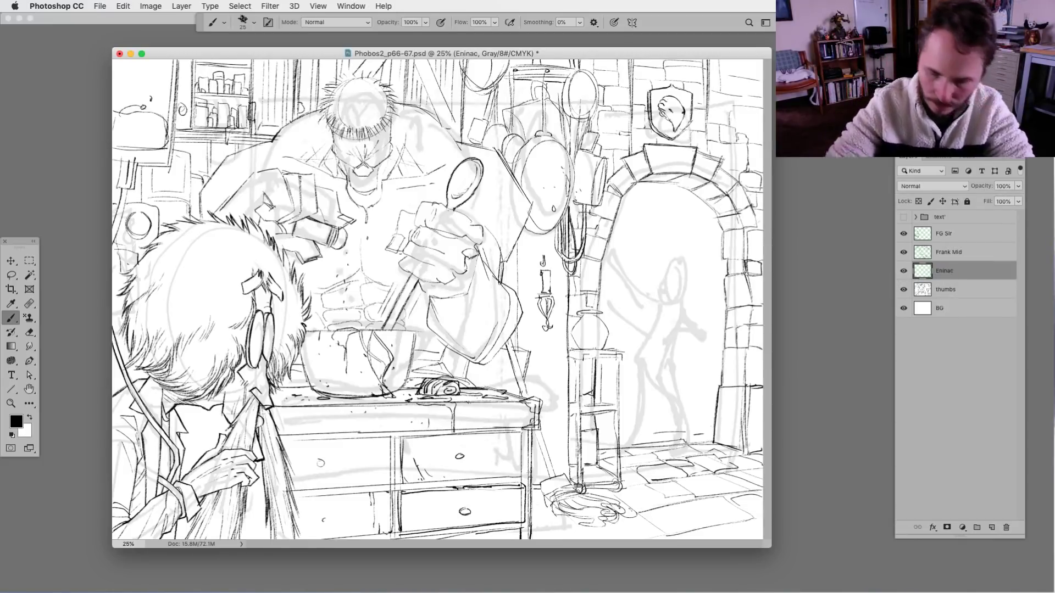
Sketch the oval head and outstretched arm of the archway figure on the Eninac layer, following the rough thumbs.
mouse_move(671, 267)
left_mouse_down()
mouse_move(668, 291)
mouse_move(674, 262)
left_mouse_up()
key("super+equal")
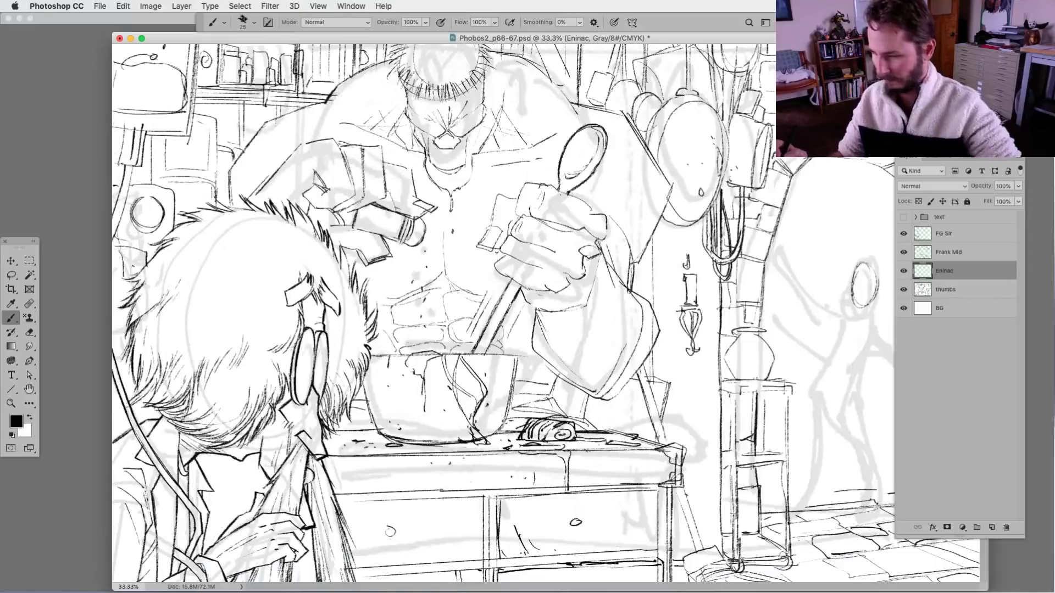
key("f")
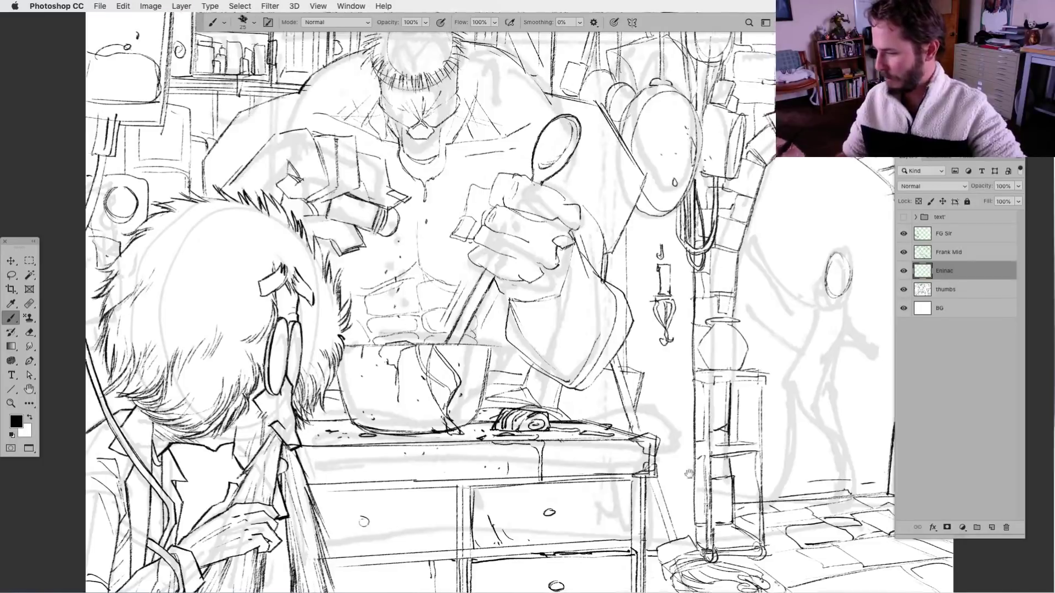
left_click_drag(691, 476, 540, 438)
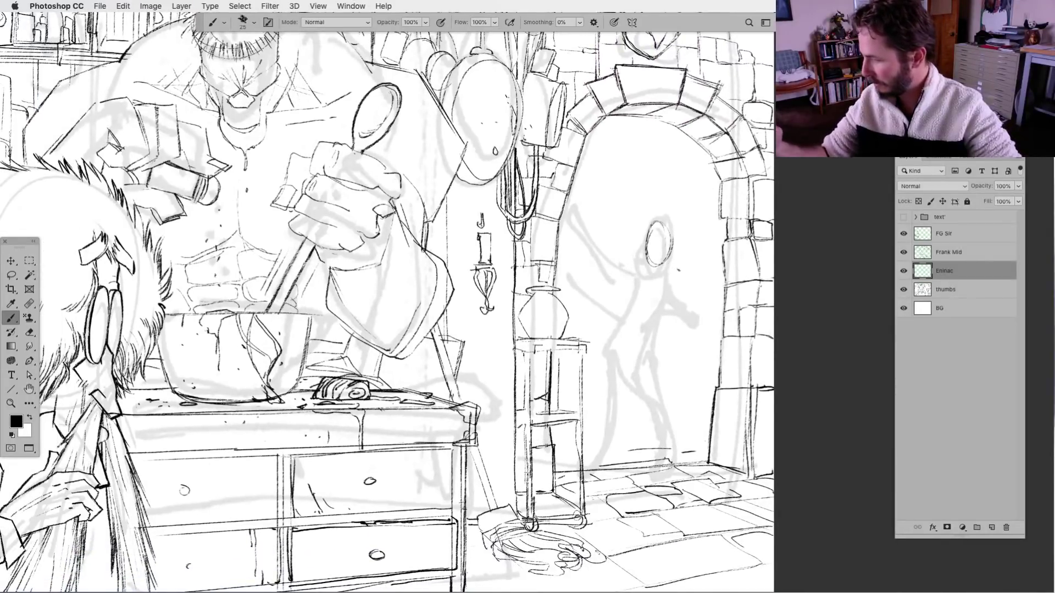
mouse_move(654, 224)
left_mouse_down()
mouse_move(654, 269)
mouse_move(671, 229)
left_mouse_up()
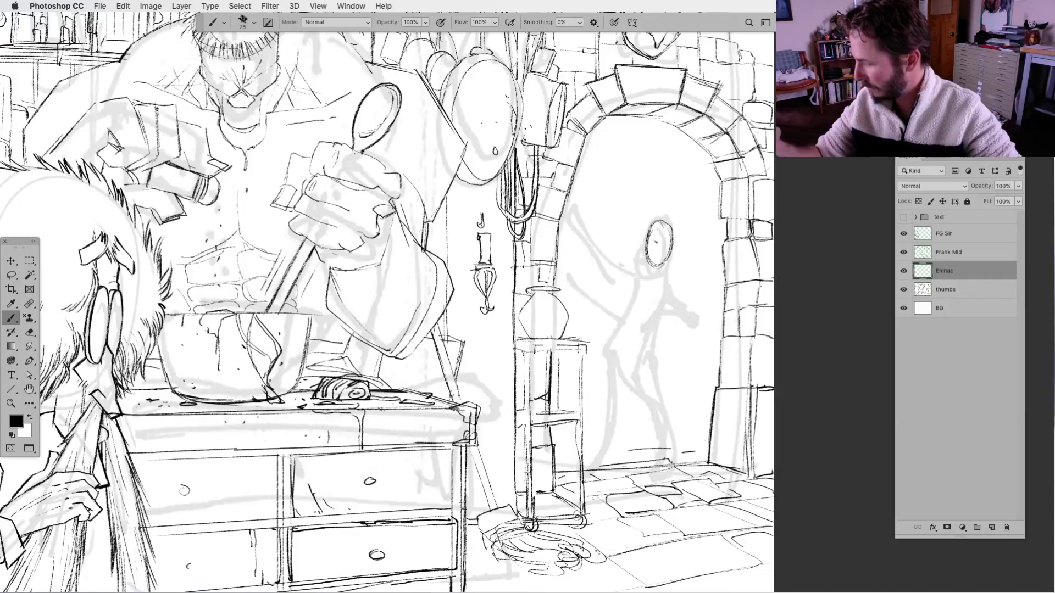
mouse_move(571, 201)
left_mouse_down()
mouse_move(602, 251)
mouse_move(582, 234)
mouse_move(634, 284)
left_mouse_up()
left_click_drag(593, 243, 631, 273)
left_click_drag(615, 259, 639, 276)
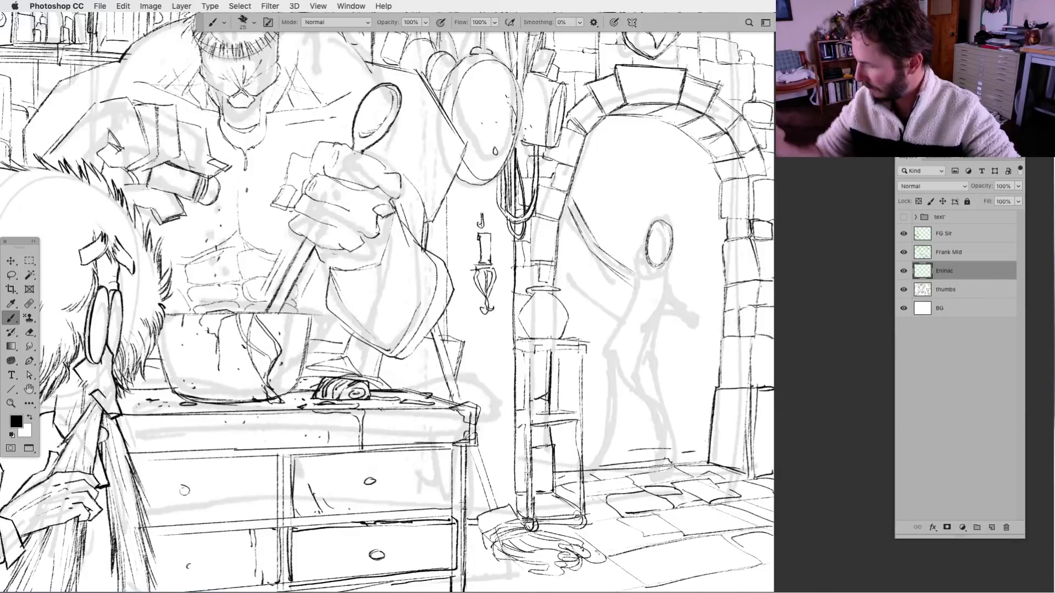
Cut away the archway figure's oval head and redraw it narrower, adding the upper contour of the outstretched arm.
left_click(16, 274)
left_click_drag(659, 201, 672, 213)
key("super+x")
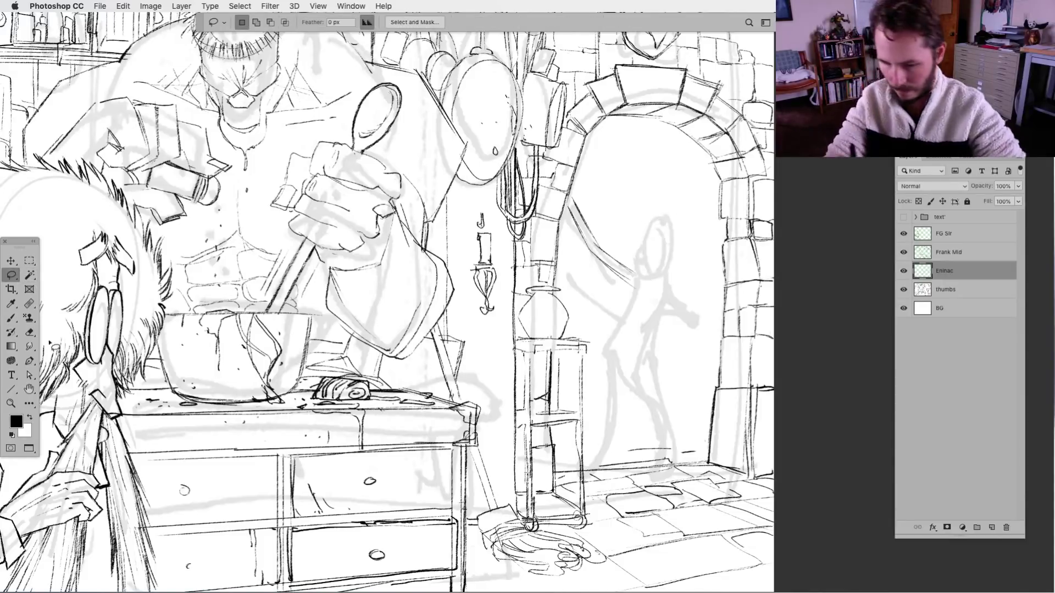
left_click(11, 317)
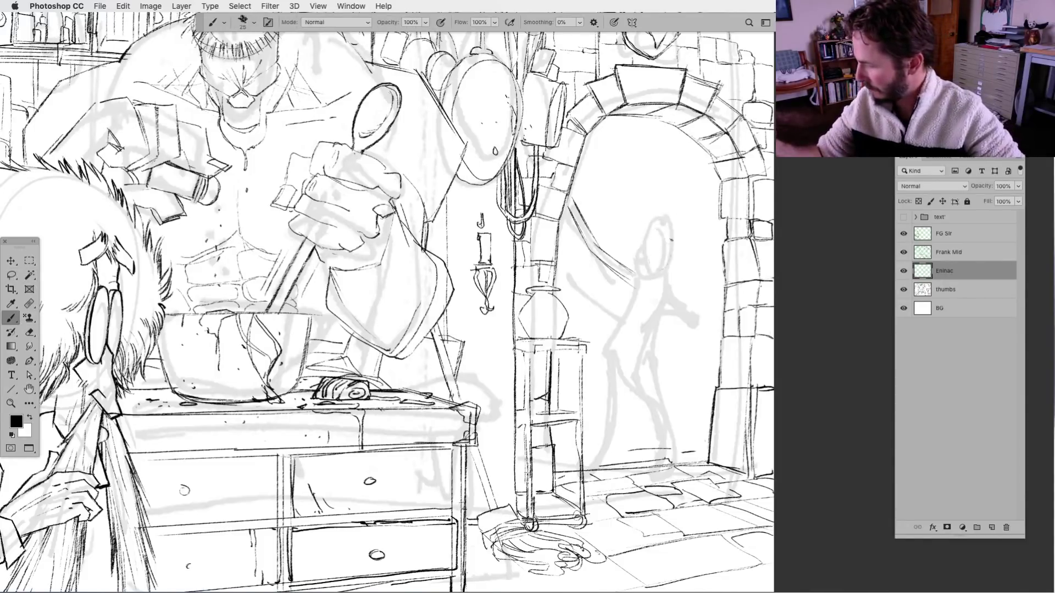
mouse_move(671, 226)
left_mouse_down()
mouse_move(647, 249)
mouse_move(673, 246)
mouse_move(649, 233)
mouse_move(636, 257)
mouse_move(652, 224)
mouse_move(650, 252)
mouse_move(611, 259)
mouse_move(598, 242)
left_mouse_up()
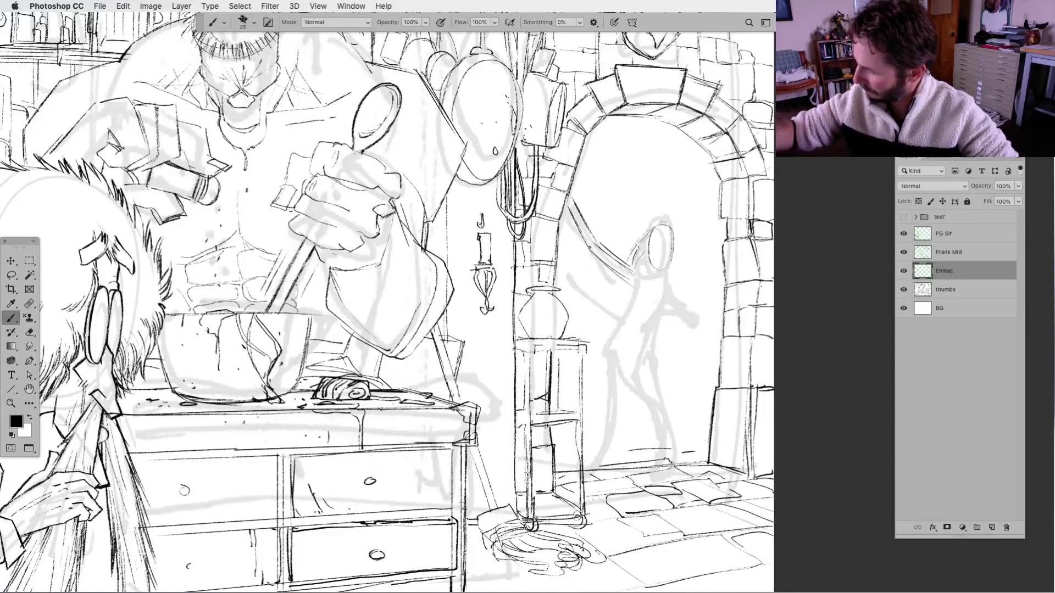
Reinforce the upper and lower contours of the archway figure's outstretched arm with darker brush lines.
left_click_drag(632, 279, 592, 250)
left_click_drag(606, 262, 589, 245)
left_click_drag(635, 280, 620, 272)
left_click_drag(616, 257, 570, 207)
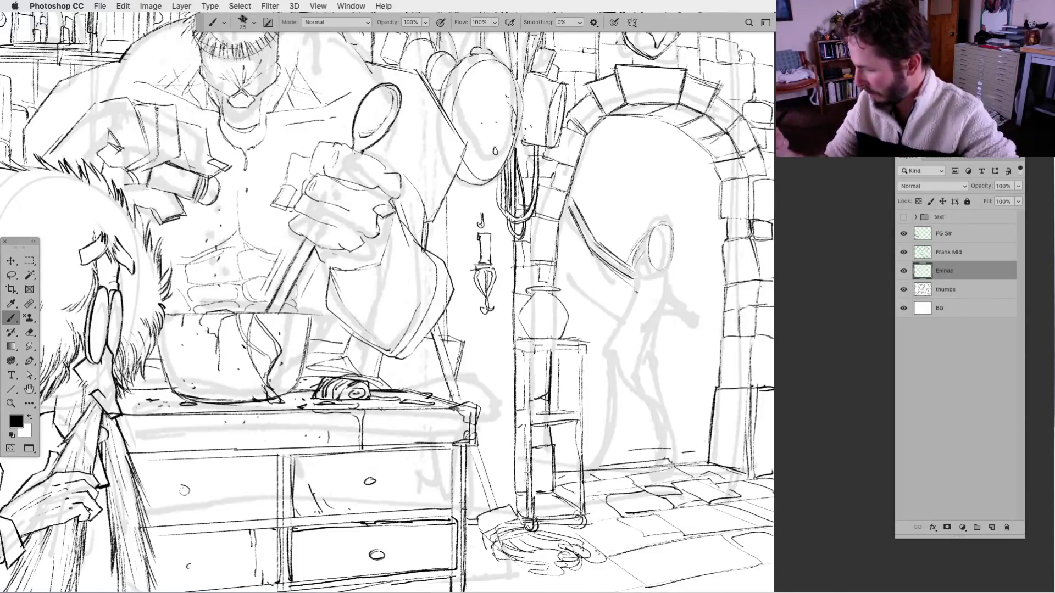
Sketch the archway figure's shoulder line, both sides of the torso and the outer contour of the trailing leg.
left_click_drag(639, 281, 632, 301)
left_click_drag(607, 345, 614, 426)
left_click_drag(622, 393, 617, 417)
left_click_drag(625, 374, 621, 405)
left_click_drag(630, 314, 612, 338)
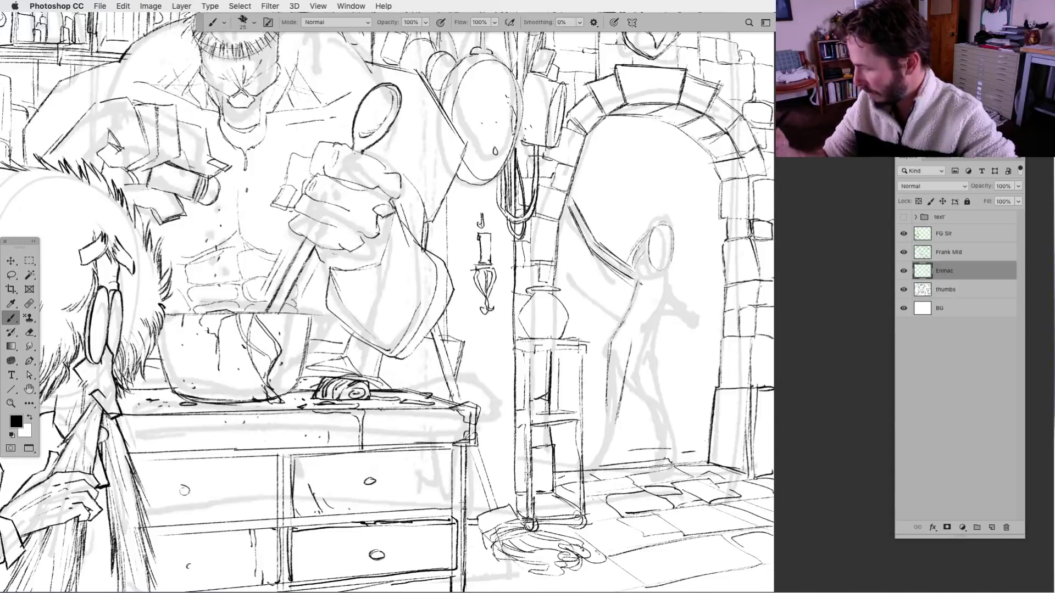
left_click_drag(639, 280, 623, 321)
left_click_drag(662, 282, 672, 309)
mouse_move(632, 274)
left_mouse_down()
mouse_move(662, 265)
mouse_move(680, 285)
mouse_move(651, 332)
mouse_move(652, 364)
left_mouse_up()
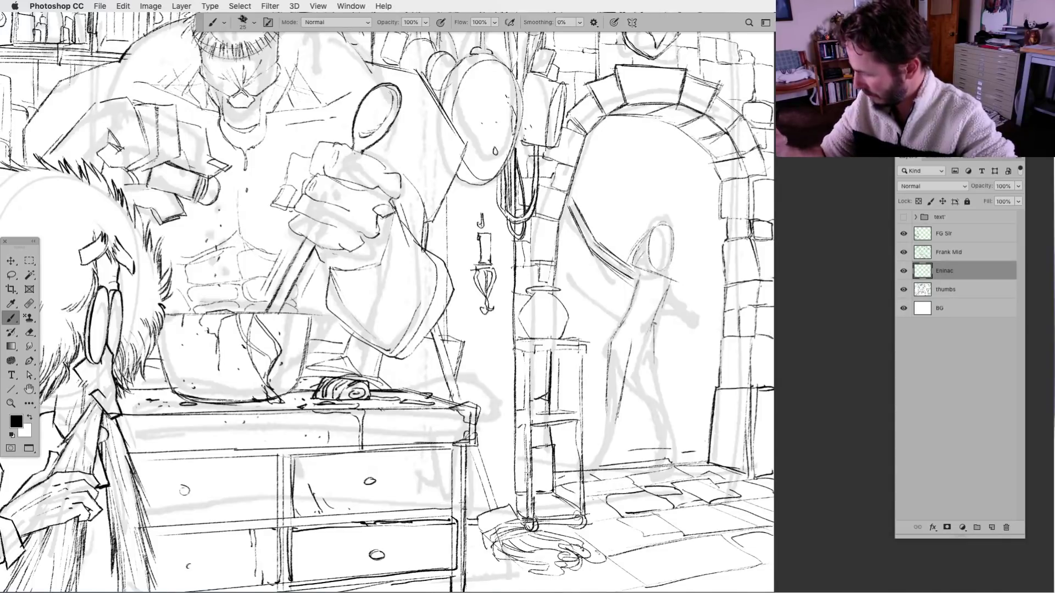
Draw the figure's front thigh and inner leg lines, and add the second arm with a loose hand.
mouse_move(658, 313)
left_mouse_down()
mouse_move(652, 367)
mouse_move(652, 357)
mouse_move(673, 402)
left_mouse_up()
mouse_move(655, 356)
left_mouse_down()
mouse_move(670, 401)
mouse_move(631, 387)
left_mouse_up()
left_click_drag(654, 363, 630, 409)
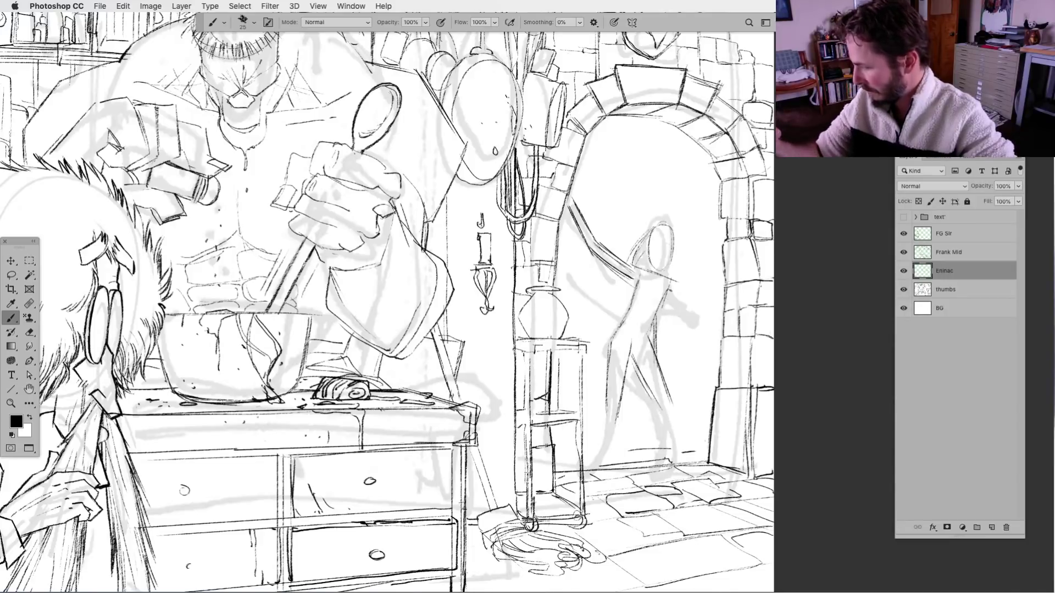
mouse_move(663, 303)
left_mouse_down()
mouse_move(689, 326)
mouse_move(707, 320)
mouse_move(696, 333)
mouse_move(711, 324)
left_mouse_up()
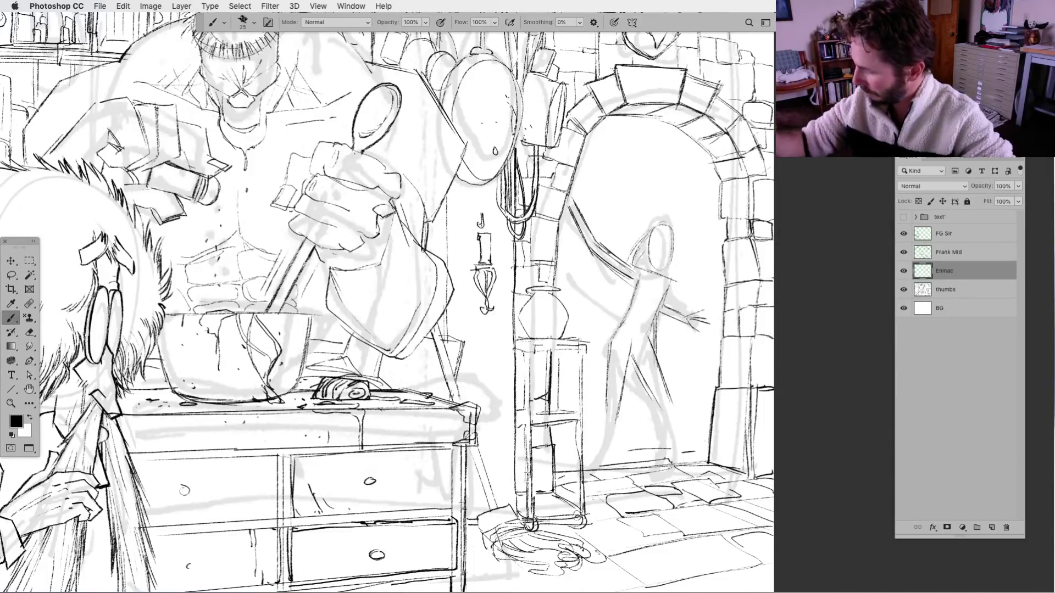
Darken the figure's head oval and extend both lower legs down to the floor tiles.
left_click_drag(595, 240, 674, 286)
mouse_move(661, 231)
left_mouse_down()
mouse_move(654, 272)
mouse_move(671, 268)
mouse_move(633, 299)
mouse_move(609, 346)
mouse_move(587, 467)
left_mouse_up()
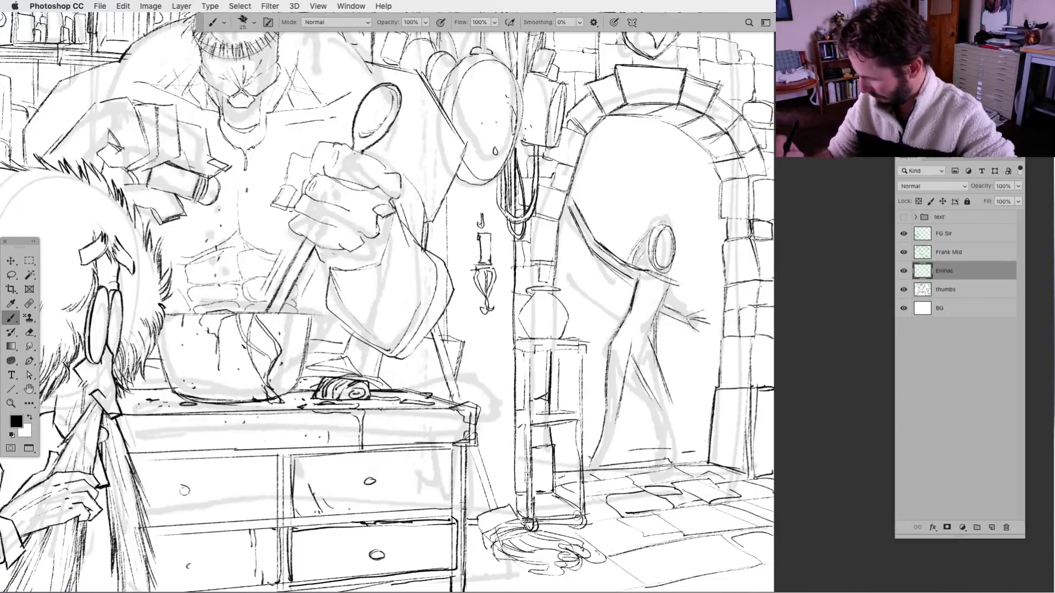
mouse_move(601, 426)
left_mouse_down()
mouse_move(582, 475)
mouse_move(593, 474)
mouse_move(583, 478)
left_mouse_up()
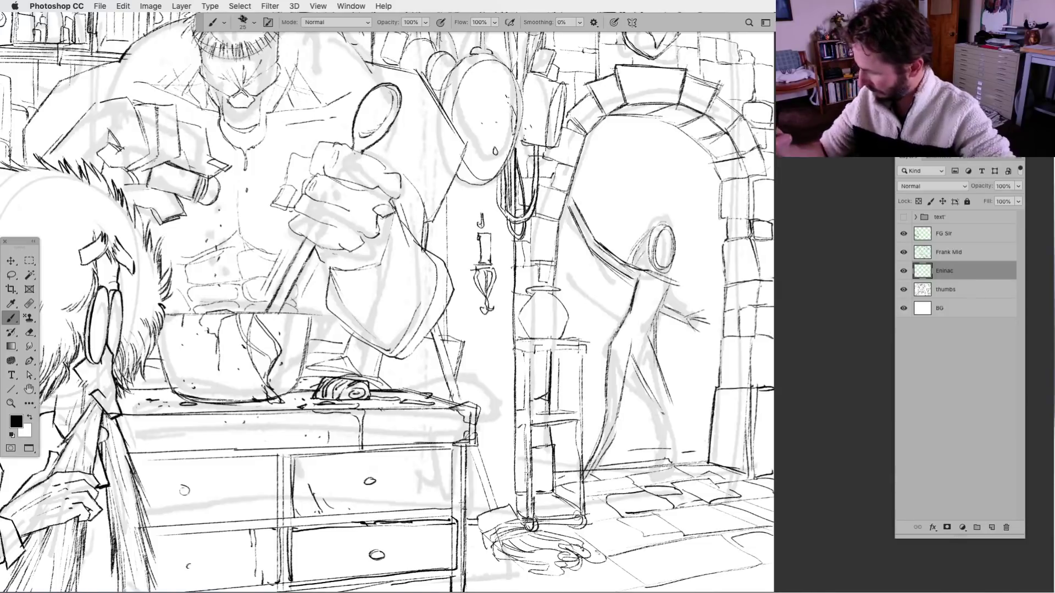
left_click_drag(665, 411, 660, 478)
left_click_drag(670, 417, 666, 481)
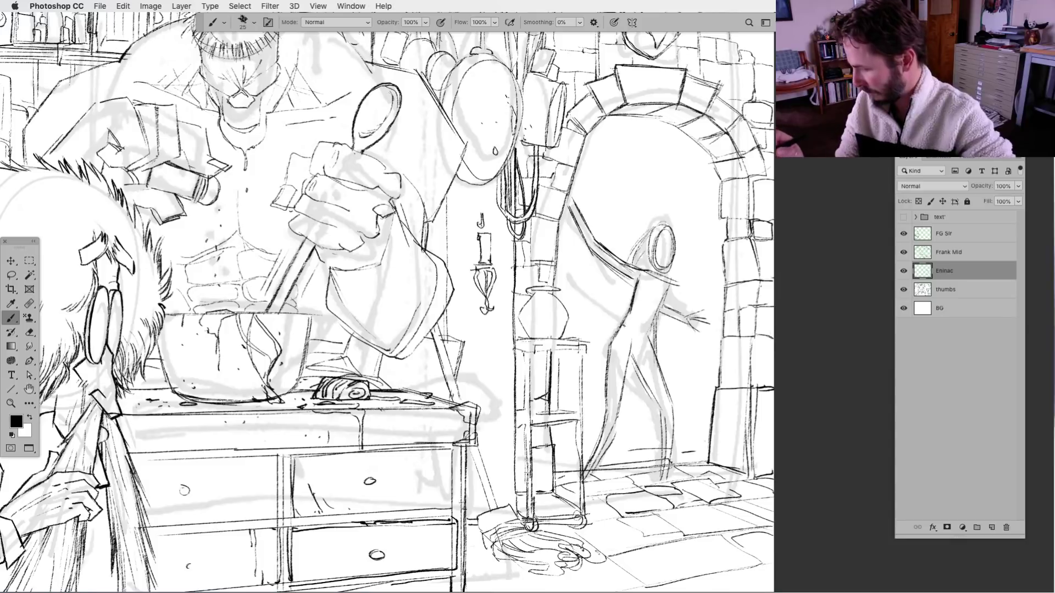
Sketch the waistband across the figure's hips and the shorts' hems around both thighs.
left_click_drag(621, 336, 656, 332)
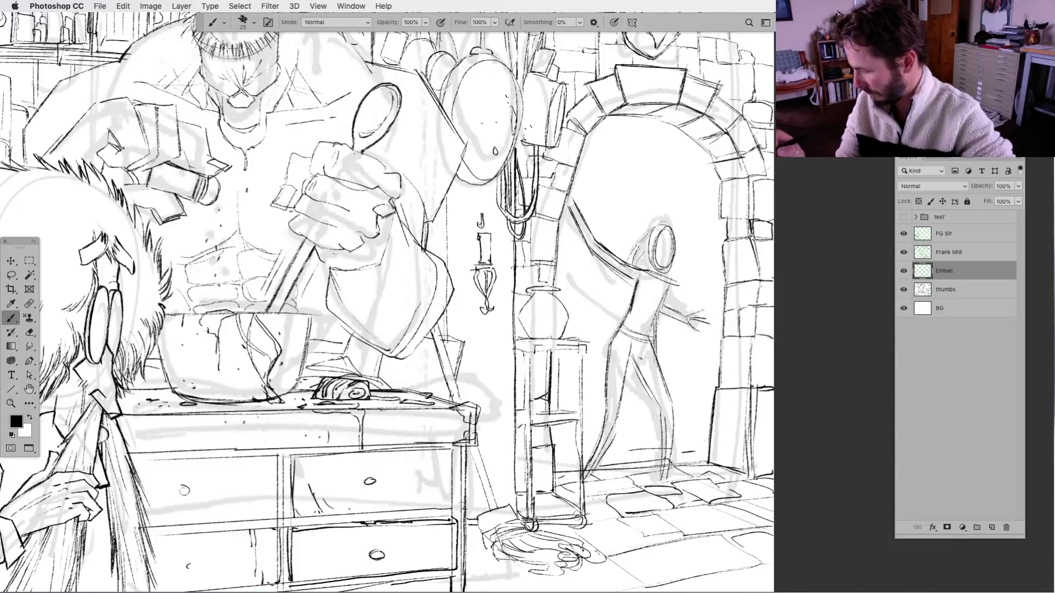
mouse_move(606, 361)
left_mouse_down()
mouse_move(633, 353)
mouse_move(623, 360)
left_mouse_up()
left_click_drag(638, 367, 655, 356)
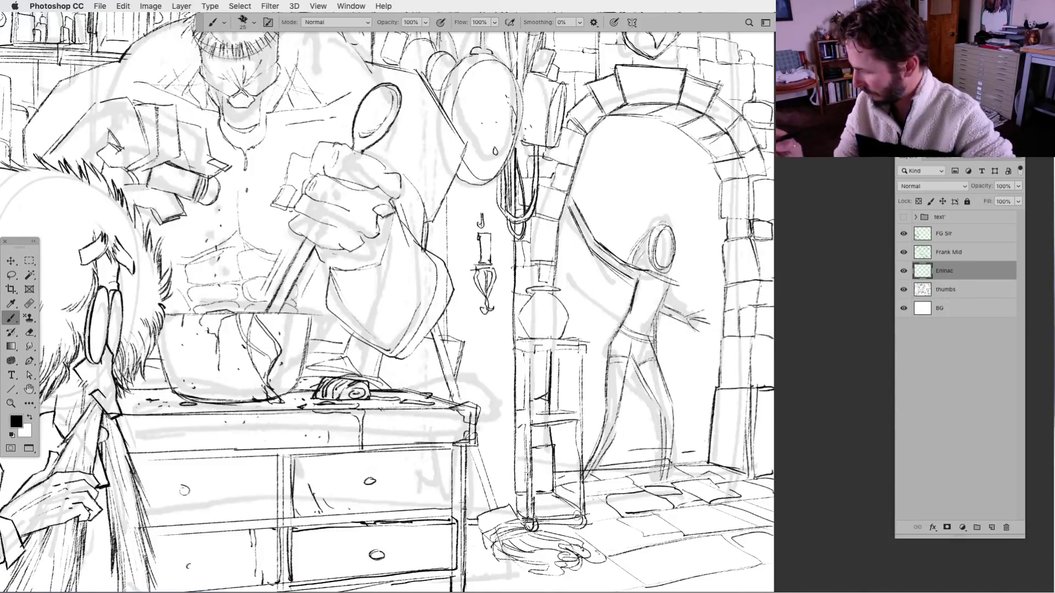
Strengthen the figure's waist and hip contours and the outer edge of the trailing thigh.
mouse_move(632, 322)
left_mouse_down()
mouse_move(652, 307)
mouse_move(664, 372)
left_mouse_up()
left_click_drag(625, 314, 609, 345)
mouse_move(631, 308)
left_mouse_down()
mouse_move(606, 351)
mouse_move(603, 410)
left_mouse_up()
left_click_drag(608, 349, 603, 419)
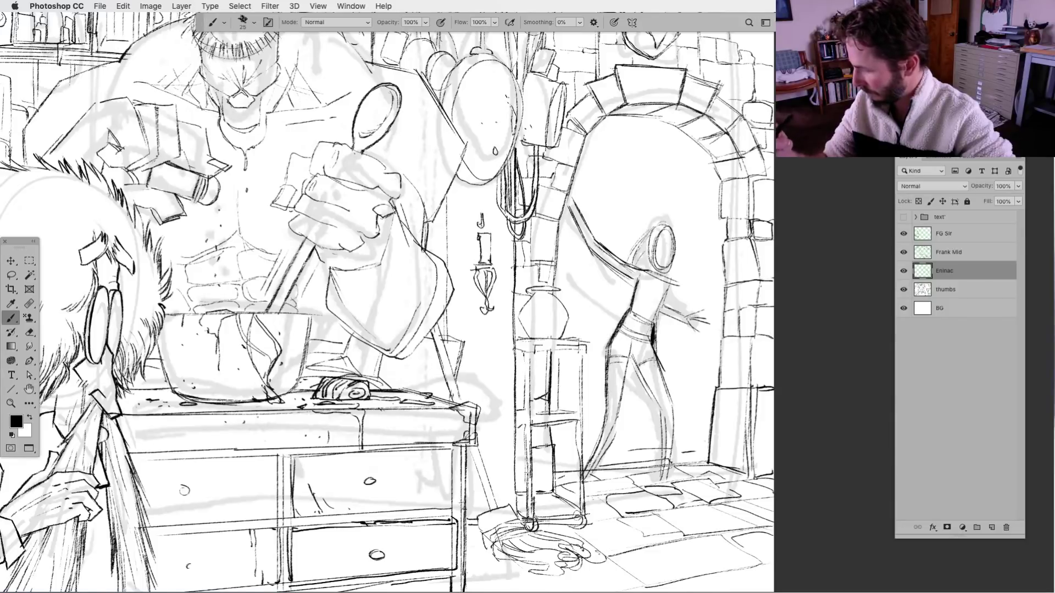
mouse_move(635, 308)
left_mouse_down()
mouse_move(619, 331)
mouse_move(628, 311)
left_mouse_up()
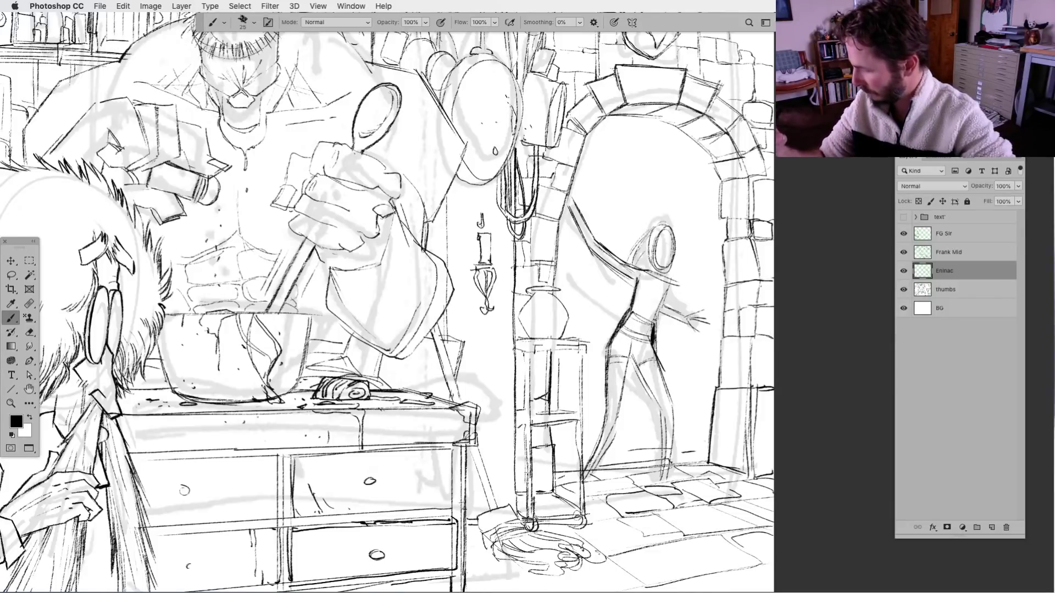
left_click_drag(673, 285, 655, 324)
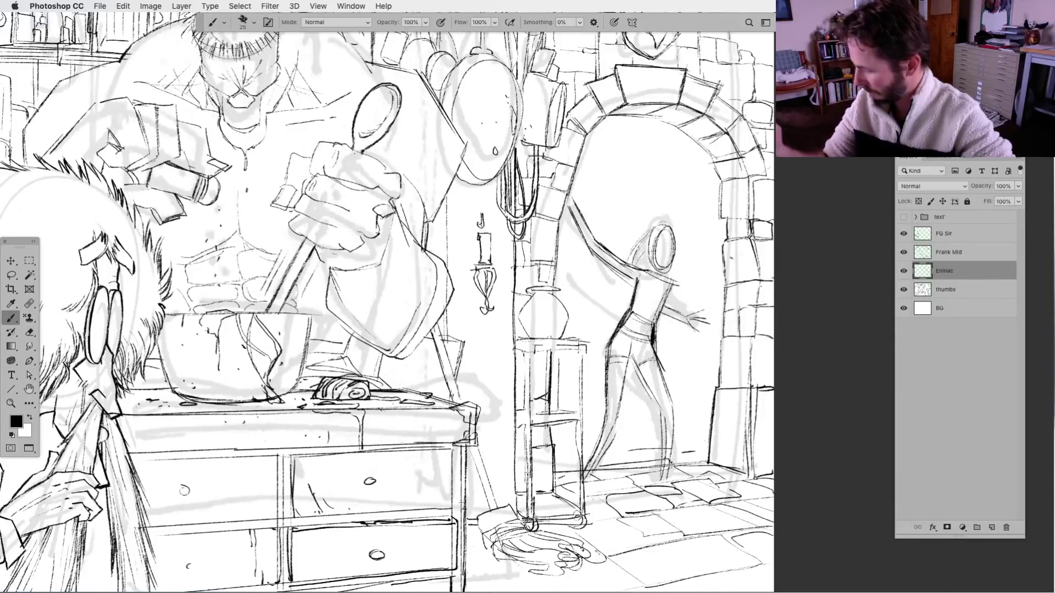
Draw a cropped strappy top on the figure's chest and fill it with dark brush hatching.
left_click(11, 275)
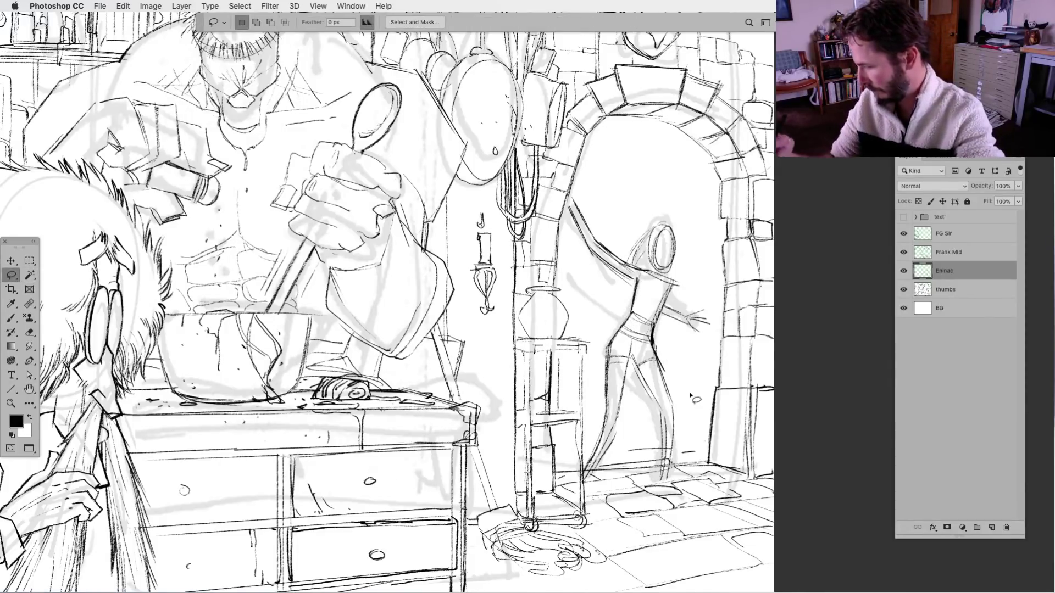
left_click(12, 319)
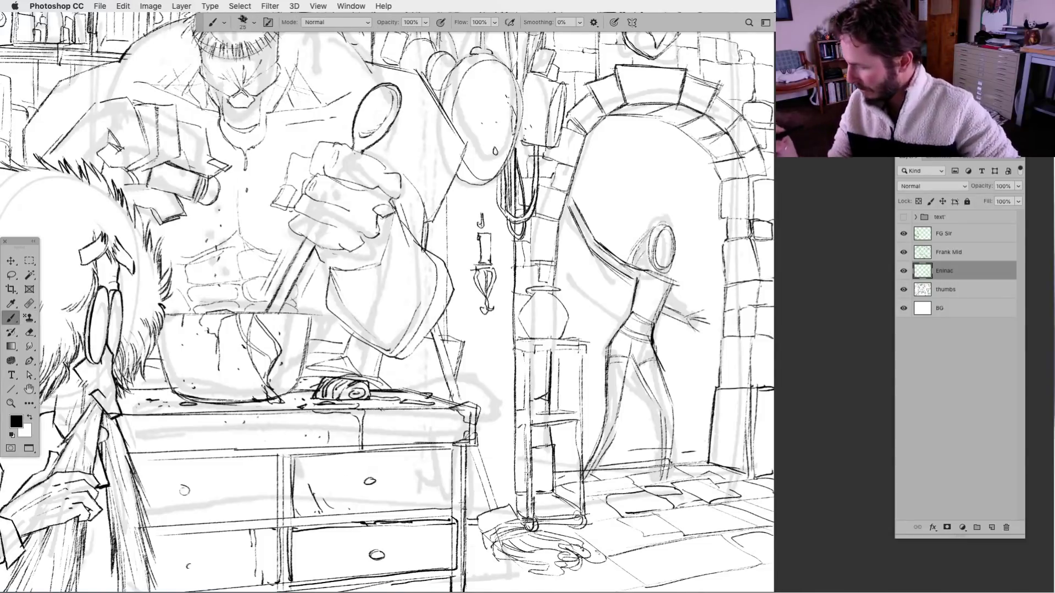
mouse_move(671, 289)
left_mouse_down()
mouse_move(665, 306)
mouse_move(638, 296)
mouse_move(653, 293)
mouse_move(627, 298)
mouse_move(627, 327)
left_mouse_up()
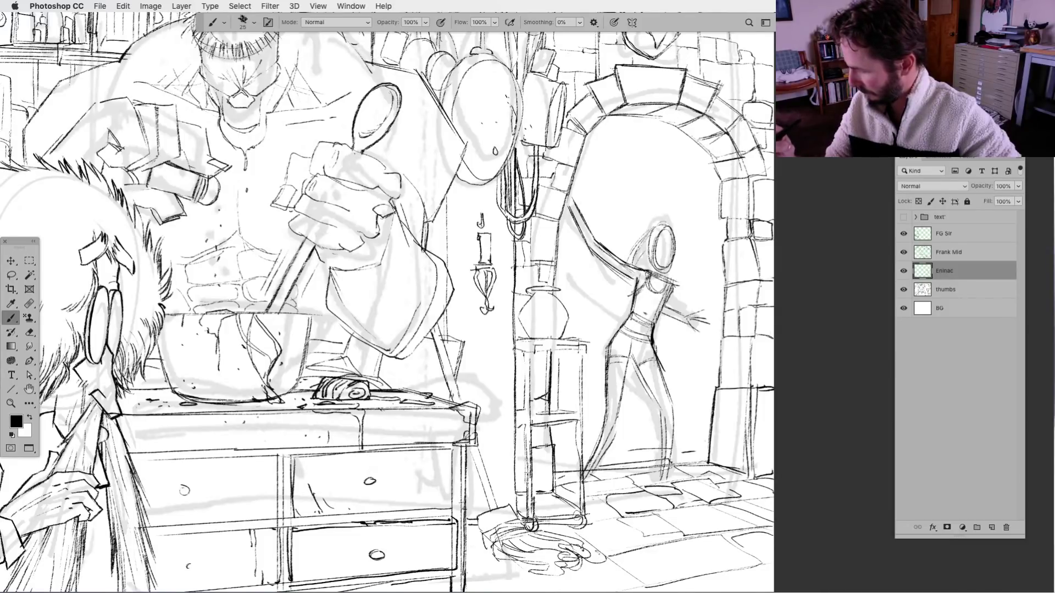
mouse_move(662, 287)
left_mouse_down()
mouse_move(637, 297)
mouse_move(635, 311)
mouse_move(635, 302)
mouse_move(656, 309)
mouse_move(651, 298)
mouse_move(634, 316)
mouse_move(668, 300)
left_mouse_up()
mouse_move(671, 282)
left_mouse_down()
mouse_move(665, 307)
mouse_move(660, 294)
left_mouse_up()
mouse_move(663, 278)
left_mouse_down()
mouse_move(651, 294)
mouse_move(642, 287)
left_mouse_up()
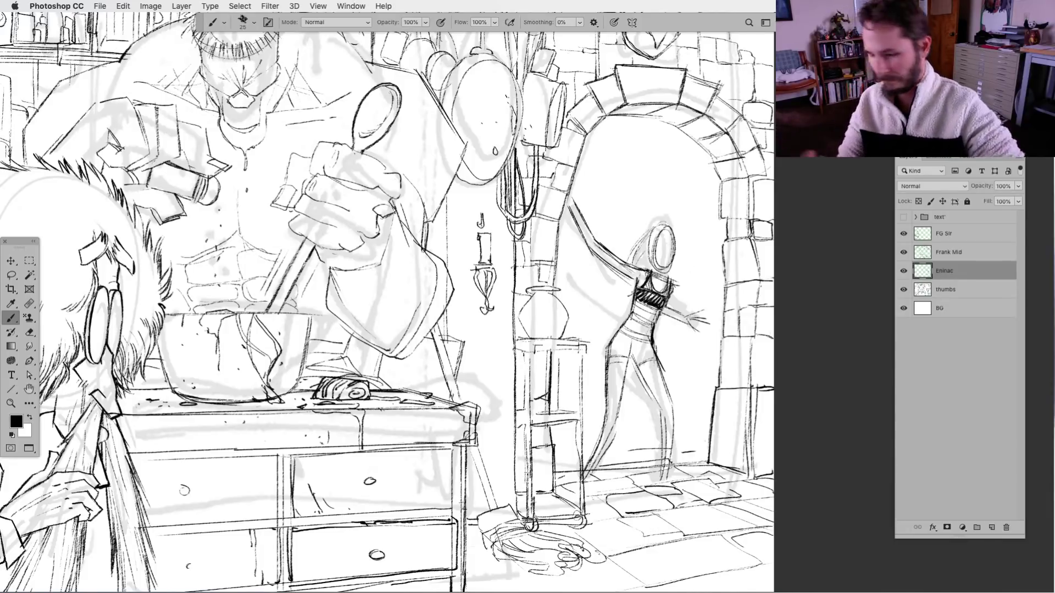
key("l")
scroll(486, 434, "right", 5)
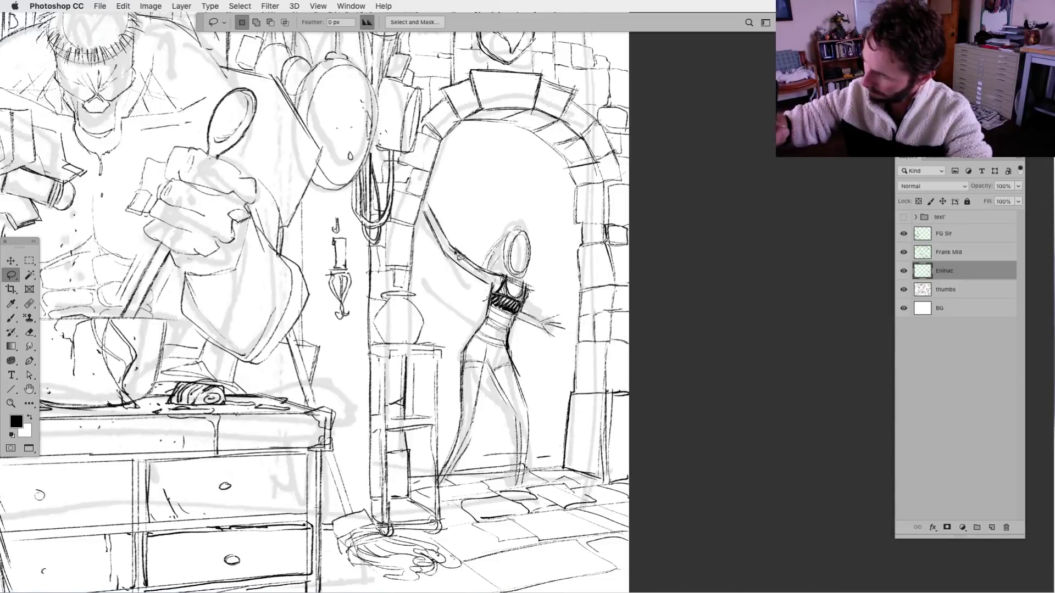
left_click_drag(461, 239, 464, 241)
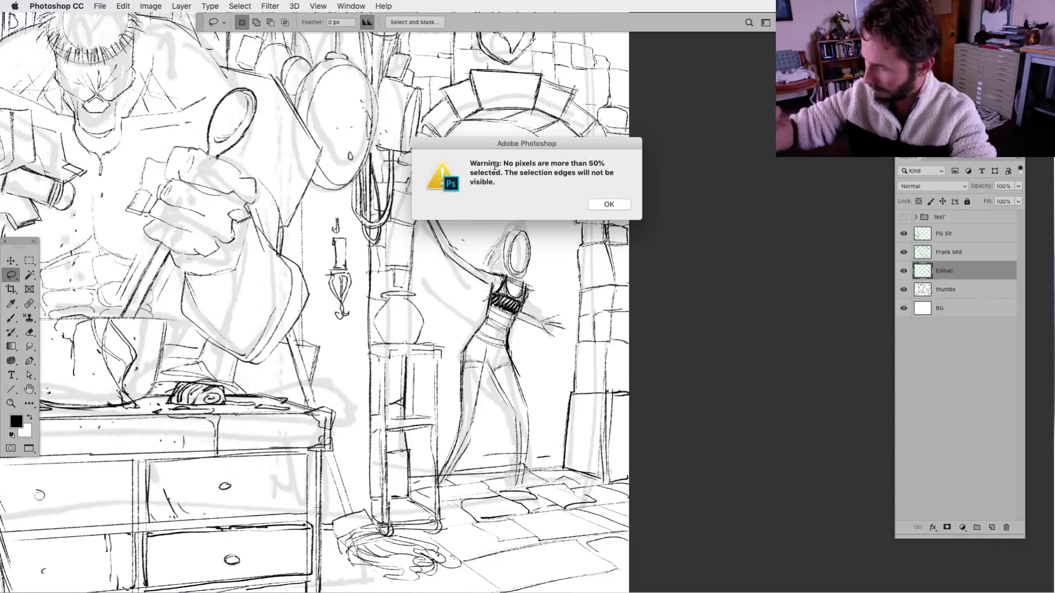
key("Return")
Paint a solid black open mouth on the figure's face, and move the lassoed head slightly to the right.
left_click(12, 317)
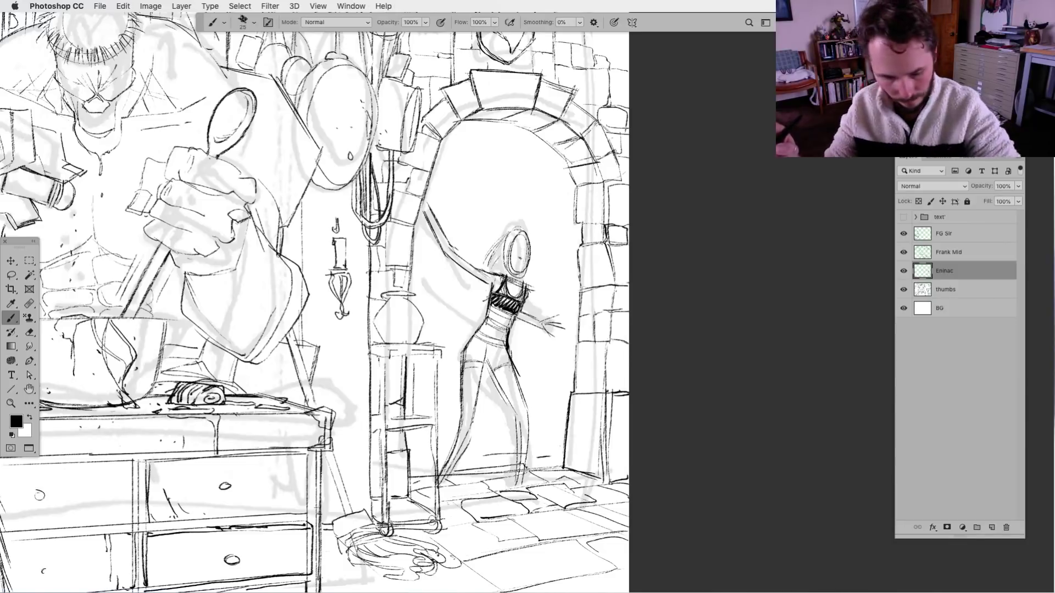
left_click_drag(522, 258, 518, 263)
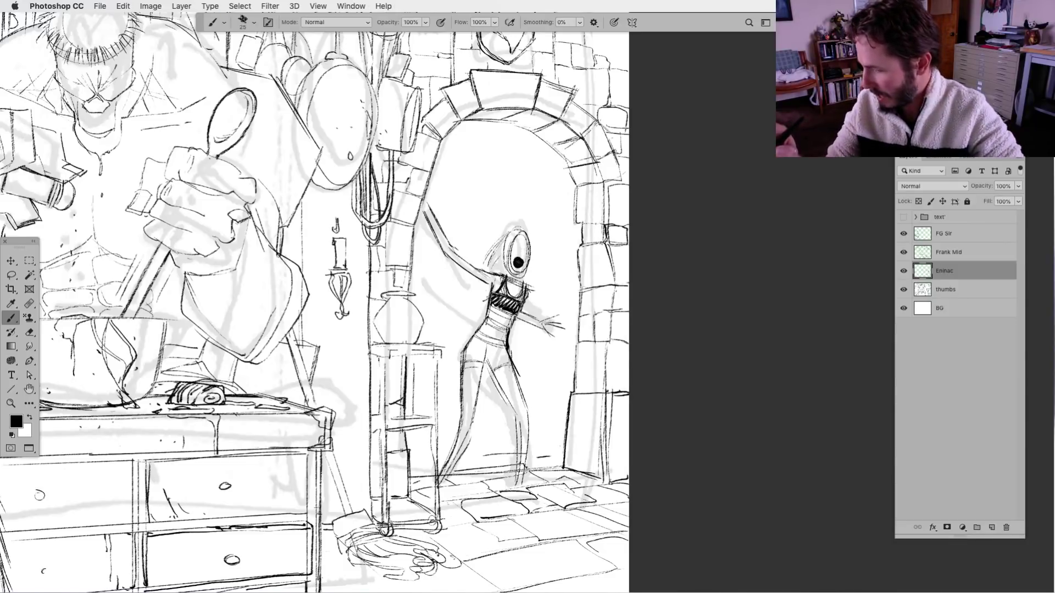
scroll(327, 302, "up", 2)
scroll(327, 302, "left", 2)
key("l")
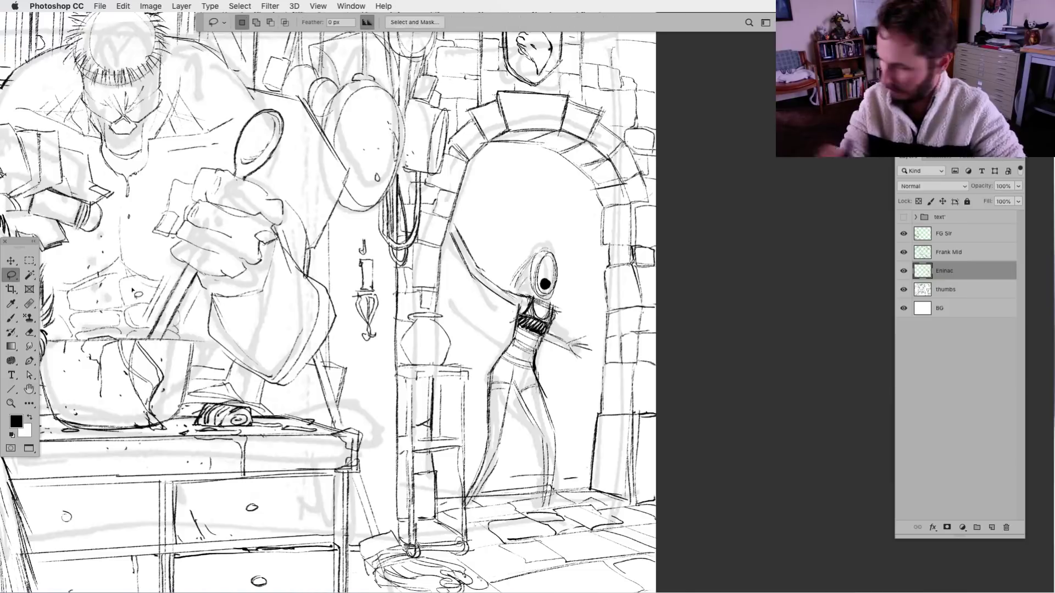
left_click_drag(536, 242, 566, 291)
left_click_drag(553, 266, 559, 267)
key("super+d")
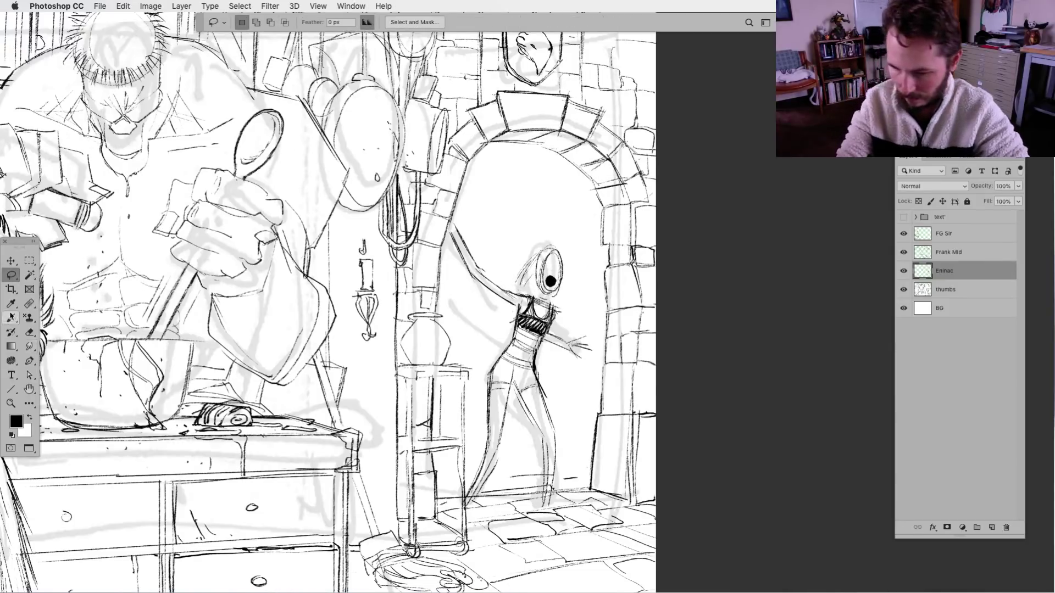
Redraw the figure's legs with darker inner thigh lines, knee shapes and lower leg contours.
key("b")
mouse_move(502, 356)
left_mouse_down()
mouse_move(538, 361)
mouse_move(549, 423)
left_mouse_up()
mouse_move(539, 385)
left_mouse_down()
mouse_move(548, 416)
mouse_move(532, 422)
mouse_move(548, 437)
mouse_move(538, 505)
left_mouse_up()
left_click_drag(556, 444, 547, 501)
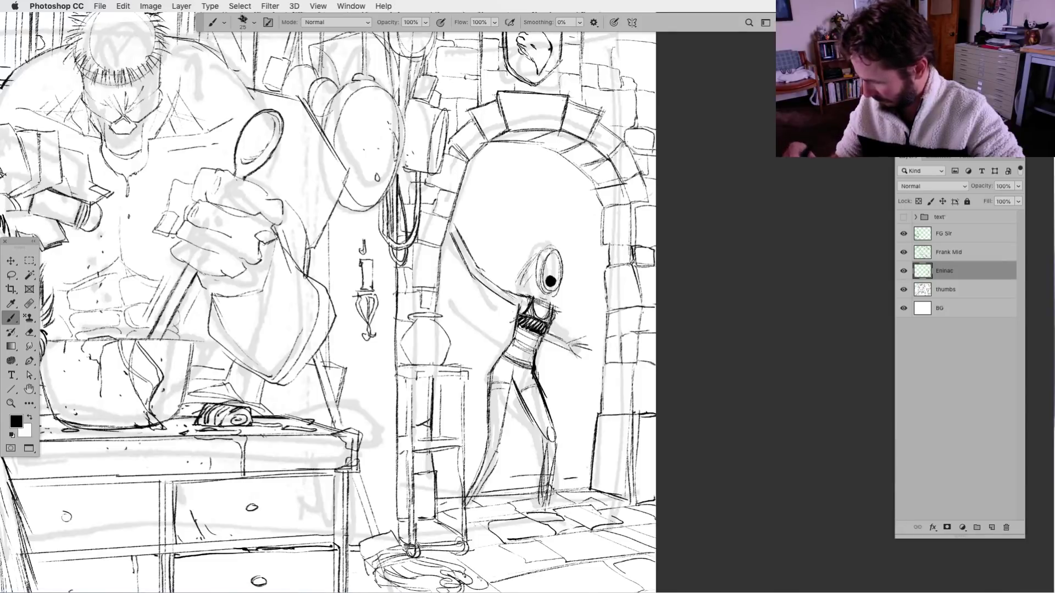
left_click_drag(498, 445, 462, 512)
scroll(330, 302, "up", 1)
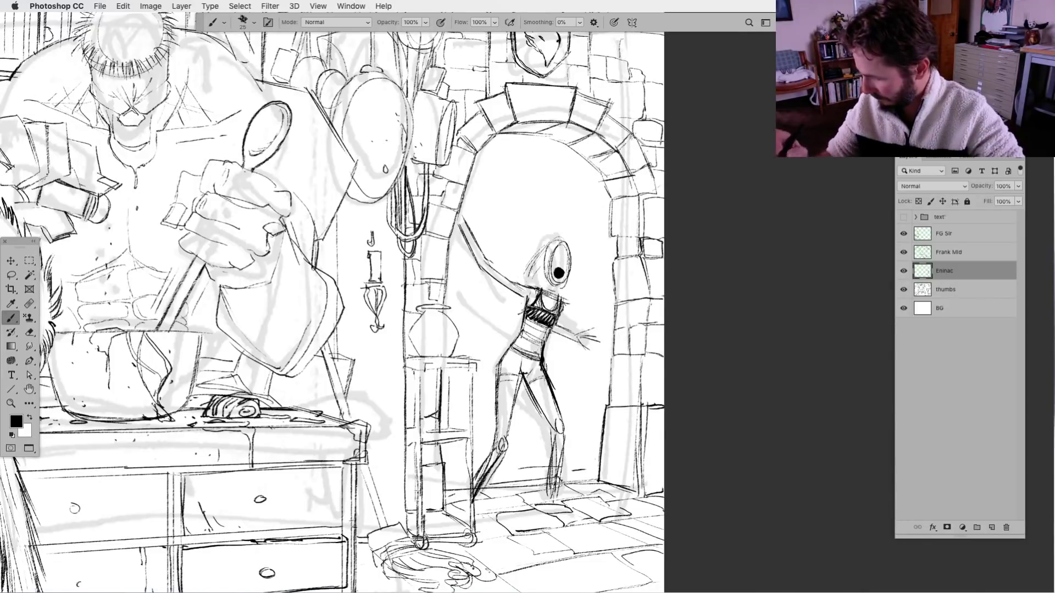
Darken the figure's thigh contours and detail the shorts with a belt and hem lines.
mouse_move(528, 385)
left_mouse_down()
mouse_move(554, 432)
mouse_move(511, 411)
mouse_move(506, 437)
left_mouse_up()
left_click_drag(502, 365, 494, 439)
left_click_drag(499, 386, 495, 444)
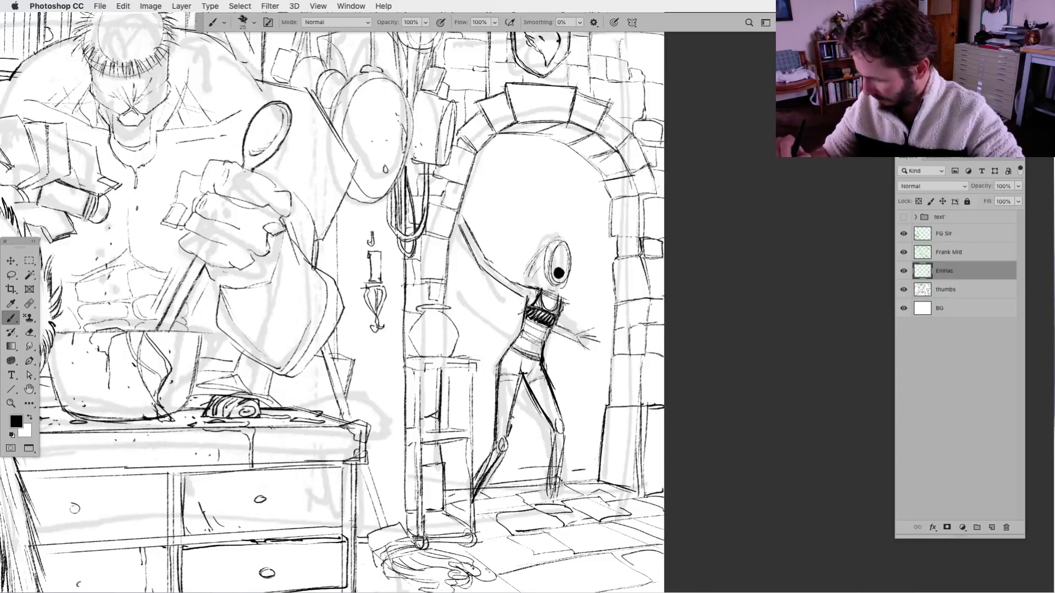
mouse_move(518, 380)
left_mouse_down()
mouse_move(509, 427)
mouse_move(508, 401)
left_mouse_up()
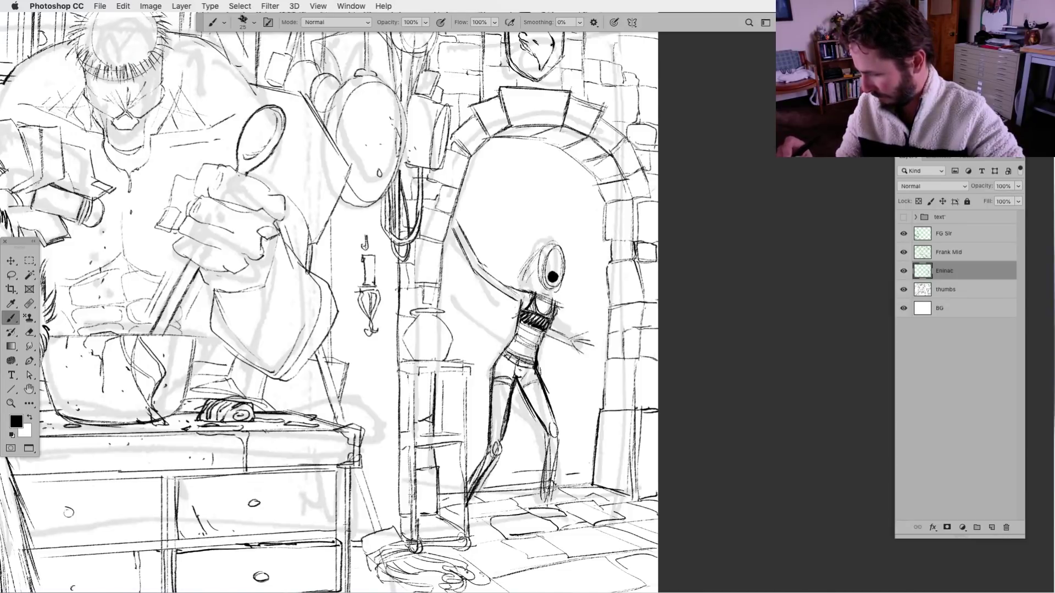
left_click_drag(518, 382, 536, 372)
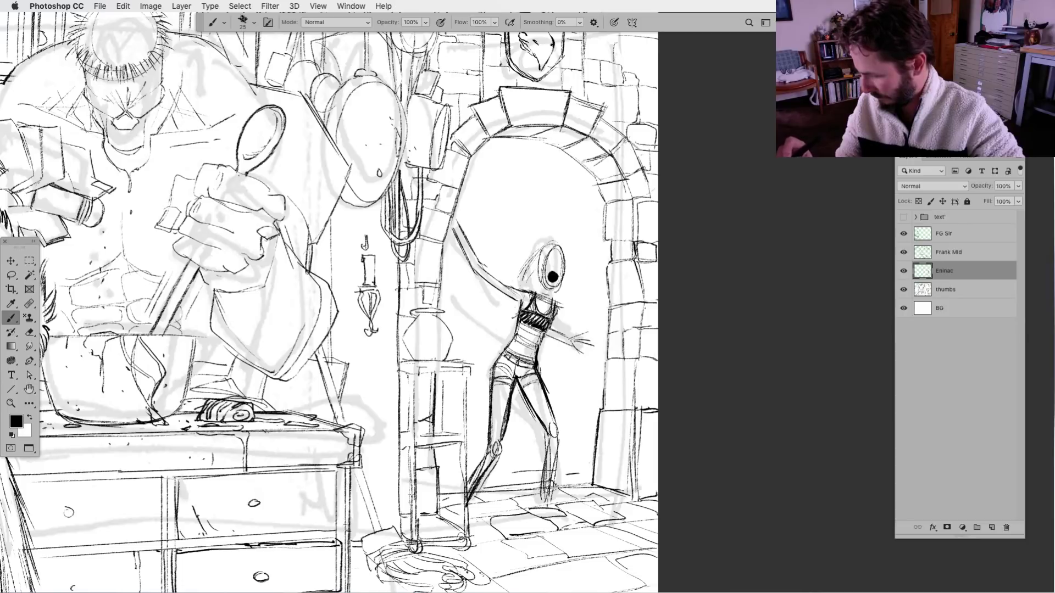
left_click_drag(549, 410, 571, 431)
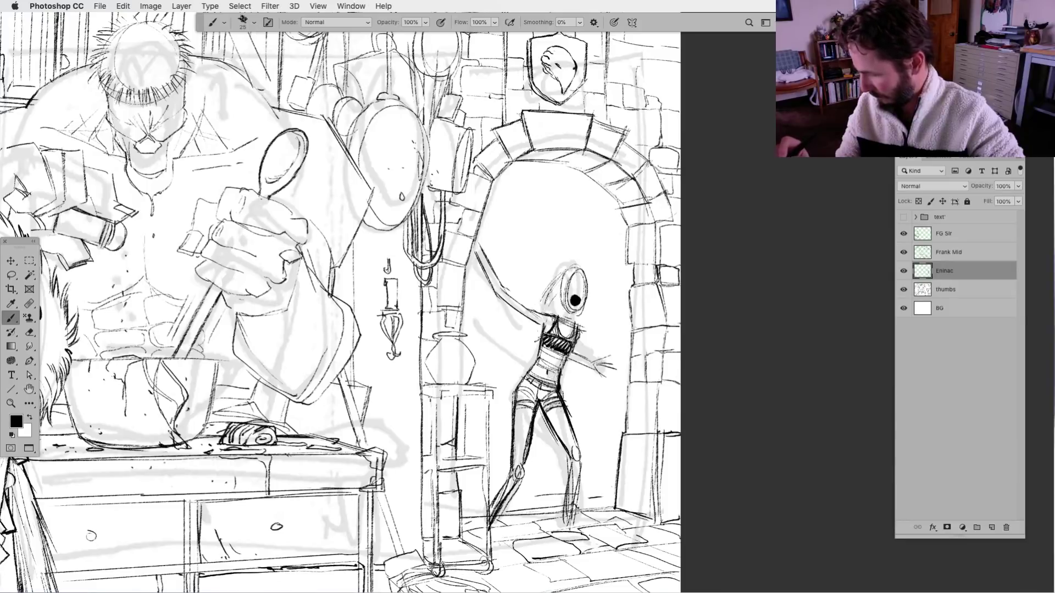
Draw the lowered forearm and hand with splayed fingers, and clear the stray line above the forearm.
mouse_move(569, 354)
left_mouse_down()
mouse_move(589, 372)
mouse_move(581, 389)
mouse_move(591, 385)
left_mouse_up()
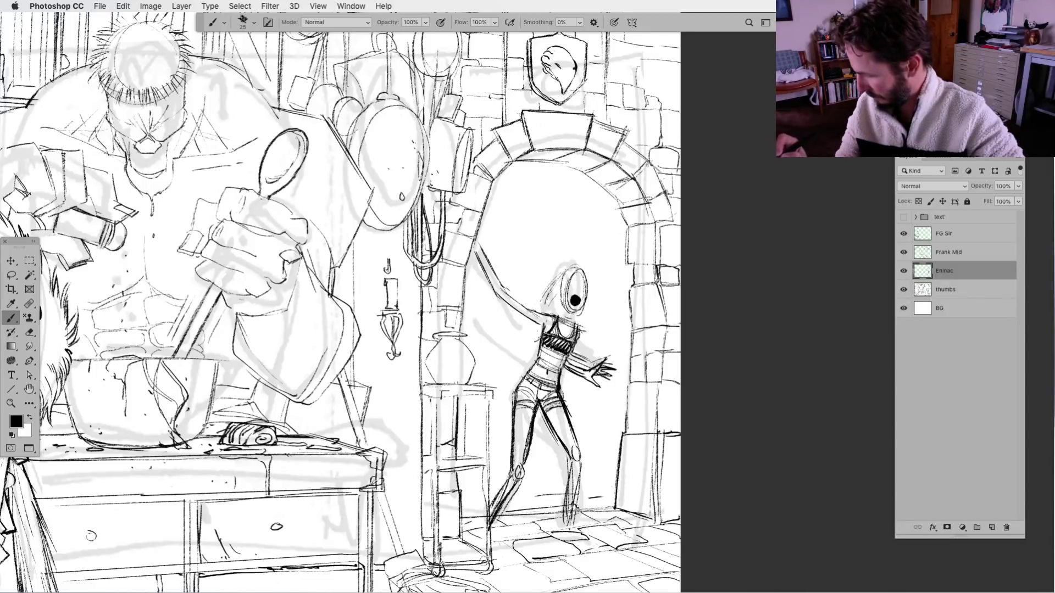
key("l")
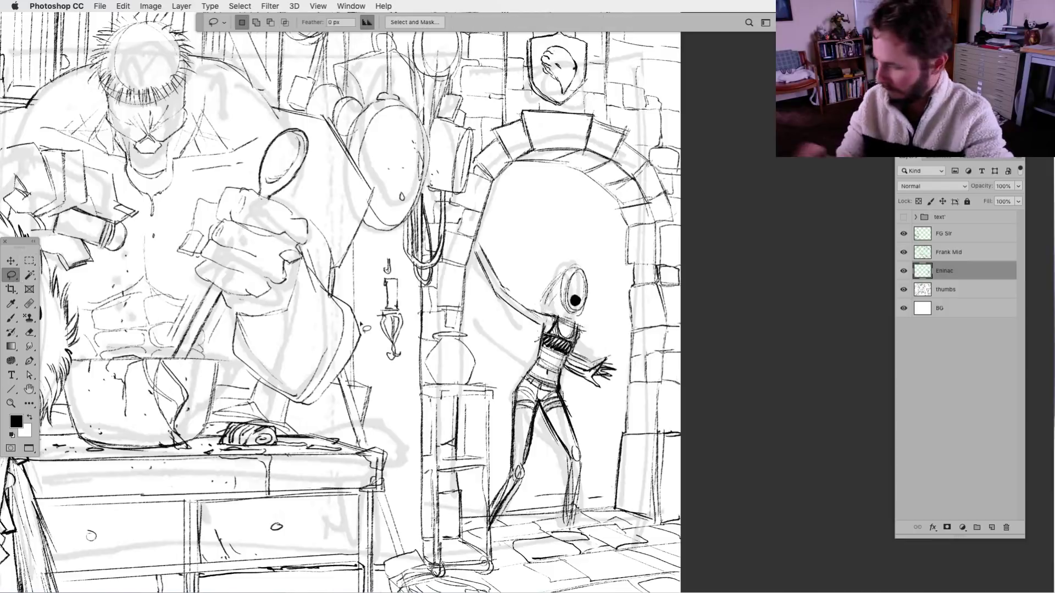
mouse_move(574, 360)
left_mouse_down()
mouse_move(596, 374)
mouse_move(623, 362)
mouse_move(614, 384)
mouse_move(569, 363)
left_mouse_up()
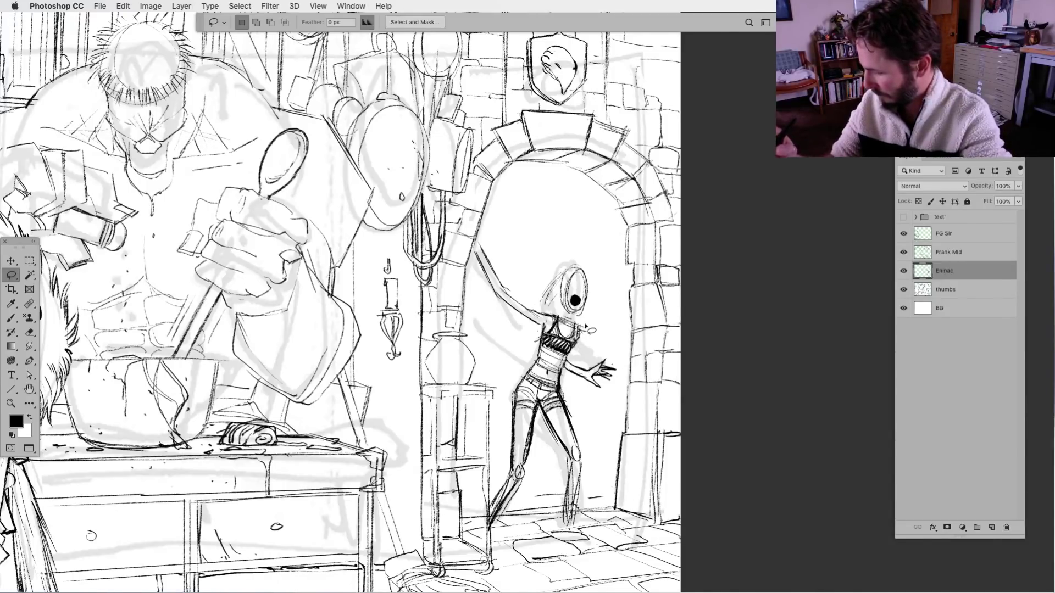
Ink the outstretched arm's contours more heavily from the shoulder and add the hand gripping the archway's edge.
key("b")
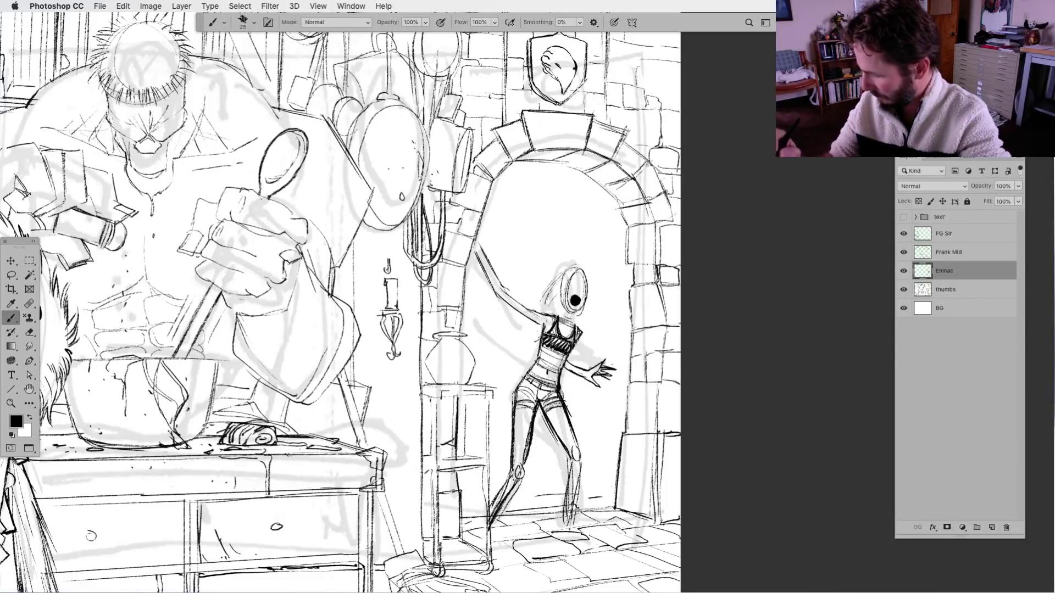
left_click_drag(541, 311, 554, 316)
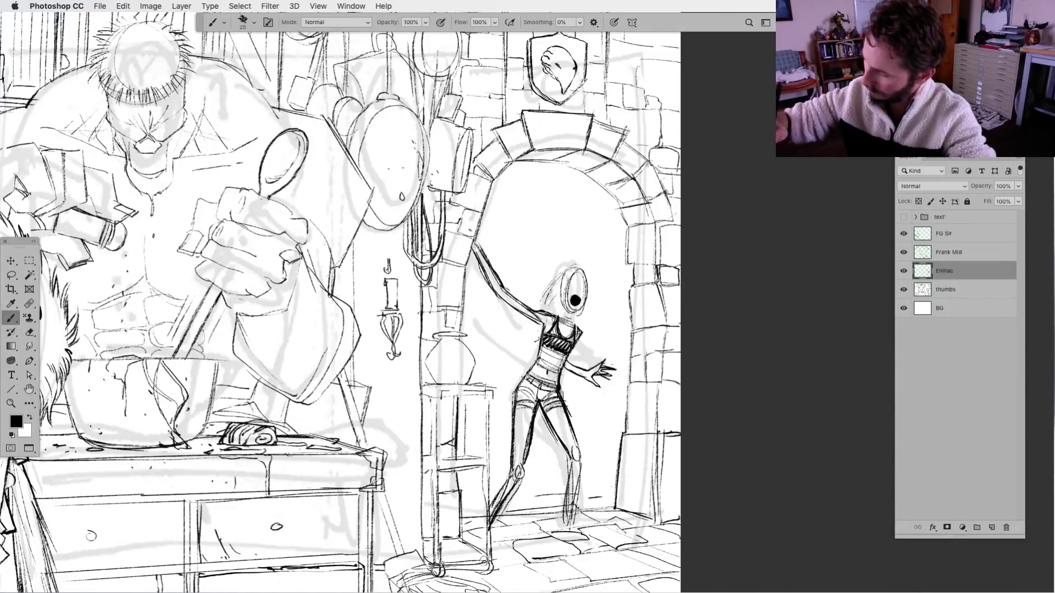
left_click_drag(477, 254, 464, 227)
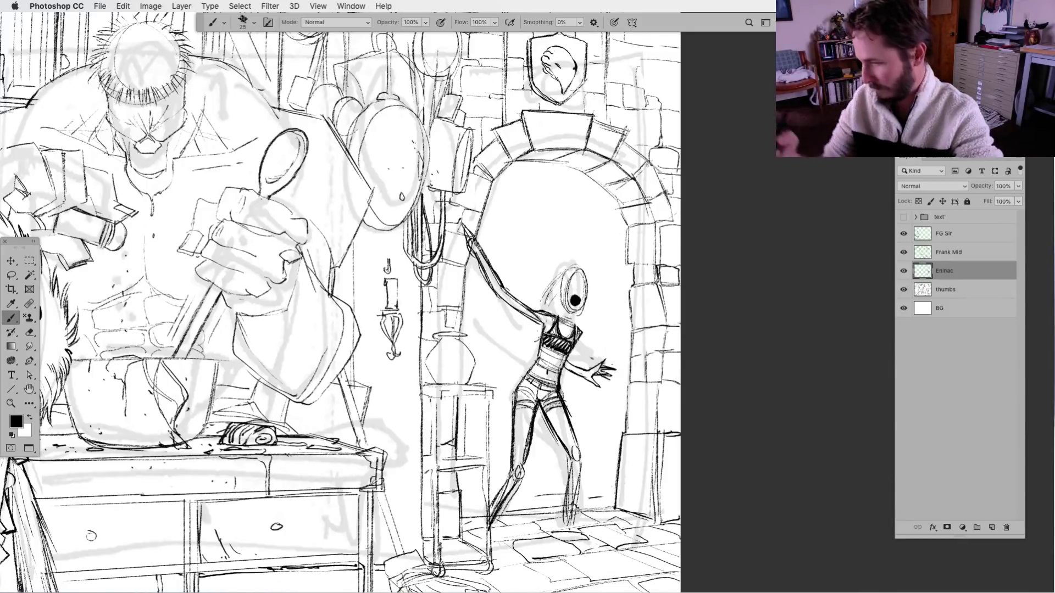
Clear the outstretched arm's hand and redraw it gripping the archway's edge closer to the forearm.
key("l")
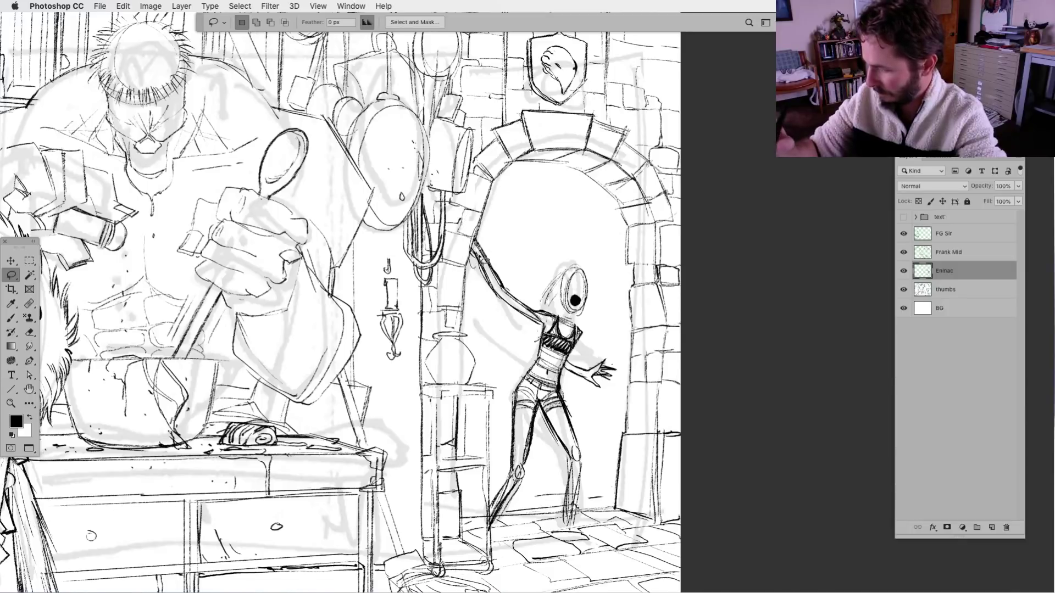
left_click(12, 319)
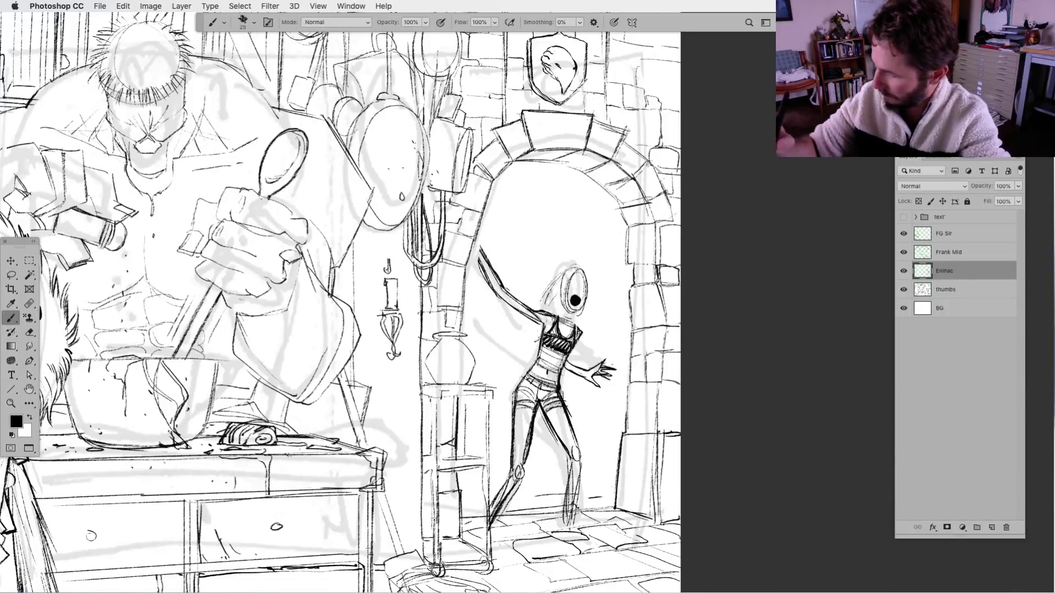
mouse_move(481, 248)
left_mouse_down()
mouse_move(487, 230)
mouse_move(476, 226)
left_mouse_up()
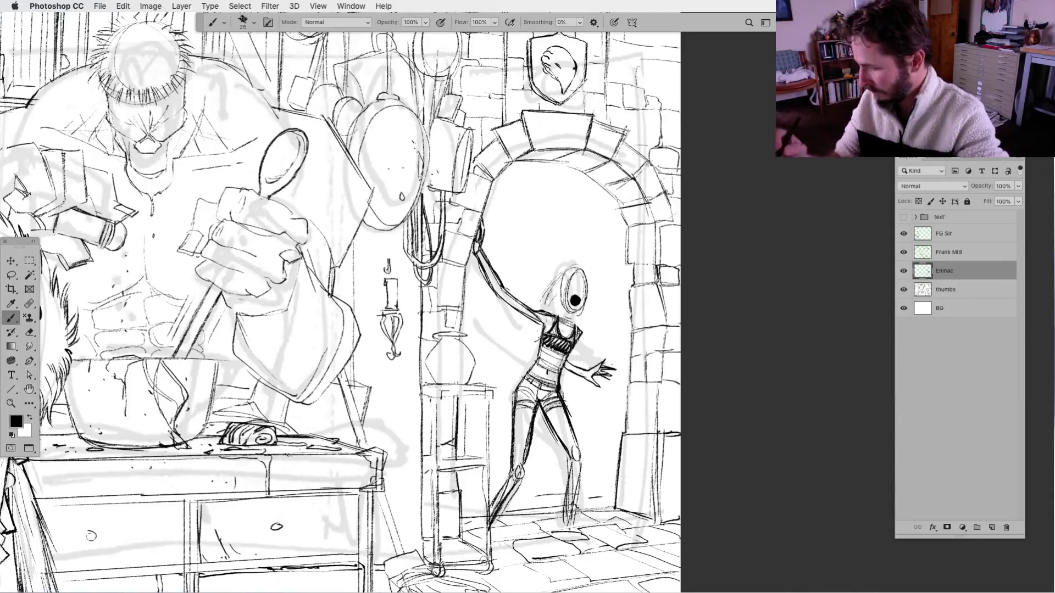
Draw the first hair strands sweeping back from the archway figure's head and clear the rough construction lines around it.
mouse_move(583, 270)
left_mouse_down()
mouse_move(608, 311)
mouse_move(605, 292)
mouse_move(603, 306)
left_mouse_up()
left_click_drag(603, 307, 604, 331)
left_click_drag(587, 301, 597, 325)
key("l")
mouse_move(563, 286)
left_mouse_down()
mouse_move(547, 275)
mouse_move(569, 261)
mouse_move(562, 287)
left_mouse_up()
key("Delete")
key("ctrl+d")
Set the brush colour to black and add more windblown hair strands and rough eyes to the figure's head.
key("i")
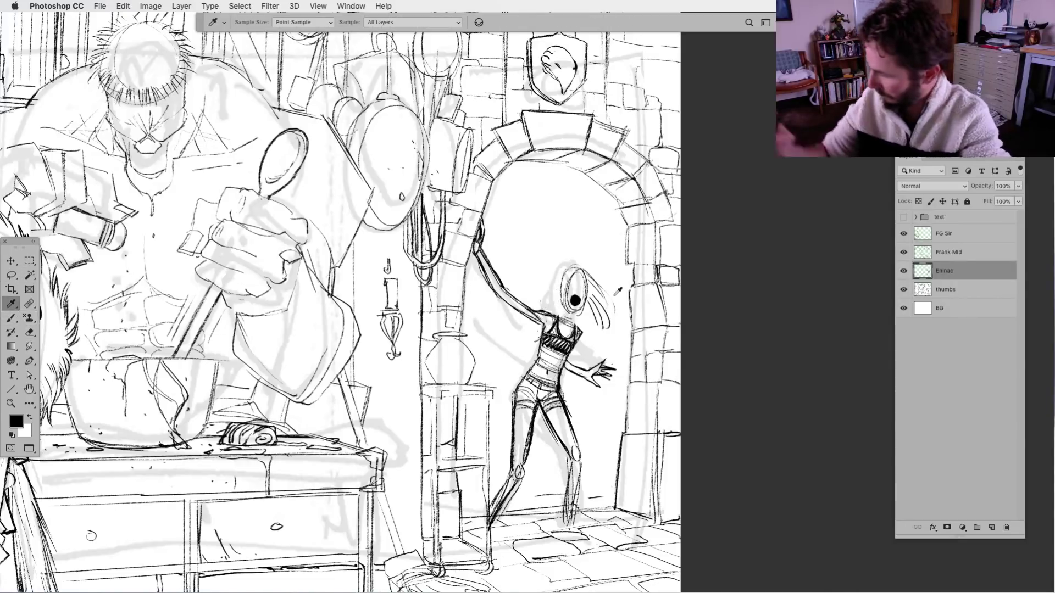
left_click(595, 328)
left_click(11, 317)
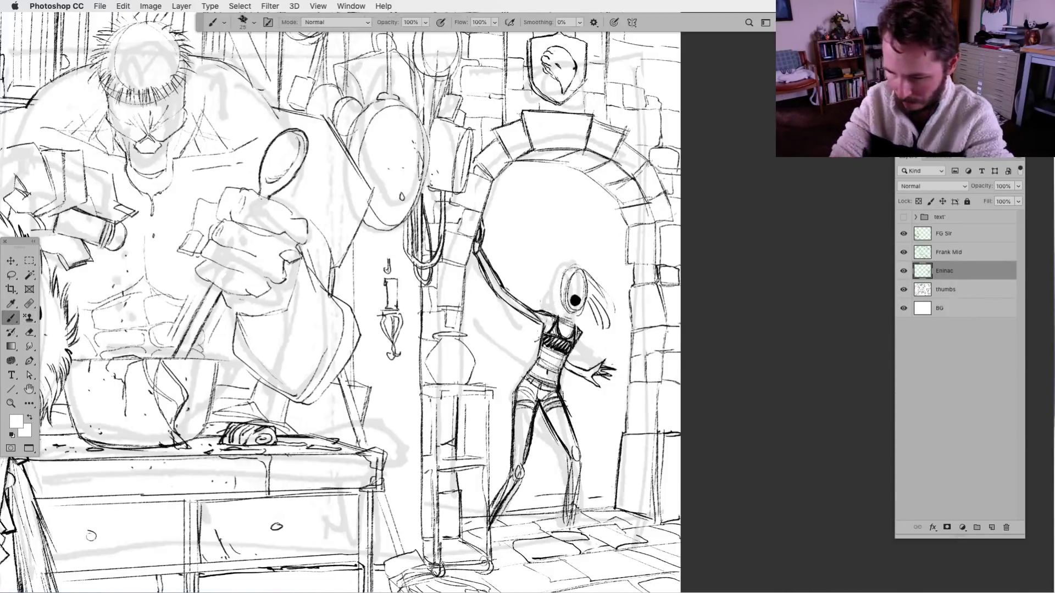
left_click(13, 435)
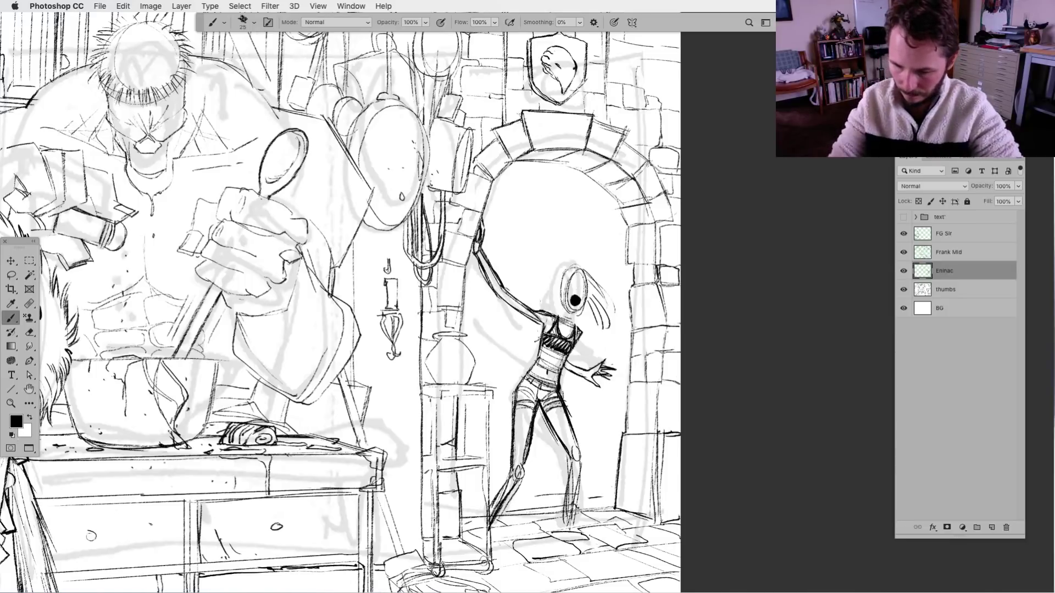
mouse_move(585, 291)
left_mouse_down()
mouse_move(612, 324)
mouse_move(623, 313)
left_mouse_up()
mouse_move(577, 272)
left_mouse_down()
mouse_move(615, 300)
mouse_move(605, 289)
left_mouse_up()
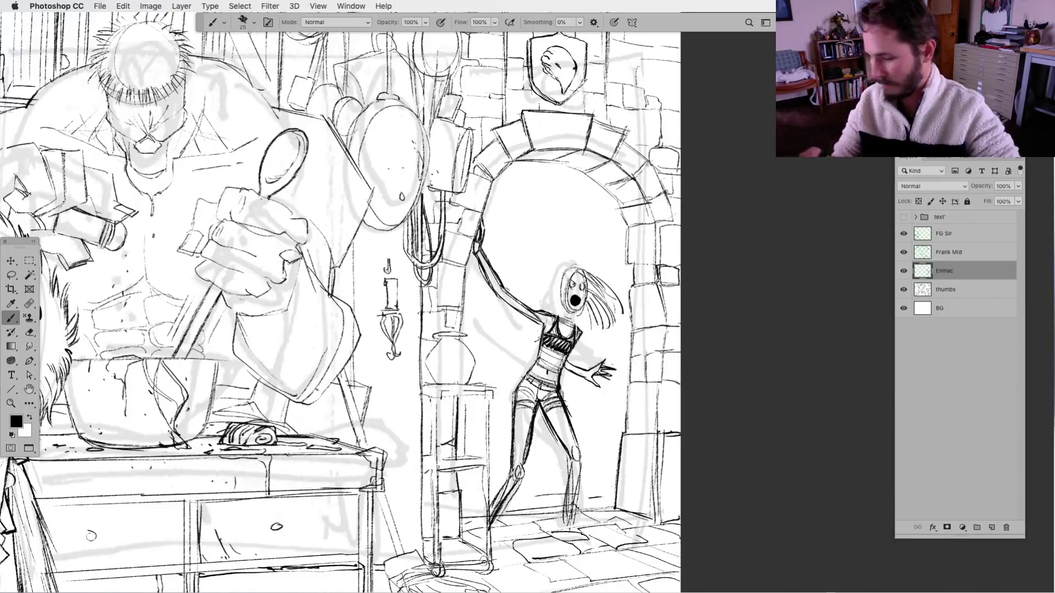
Clear the rough eyes and redraw them round and wide with pupils and a raised eyebrow.
key("l")
key("super+plus")
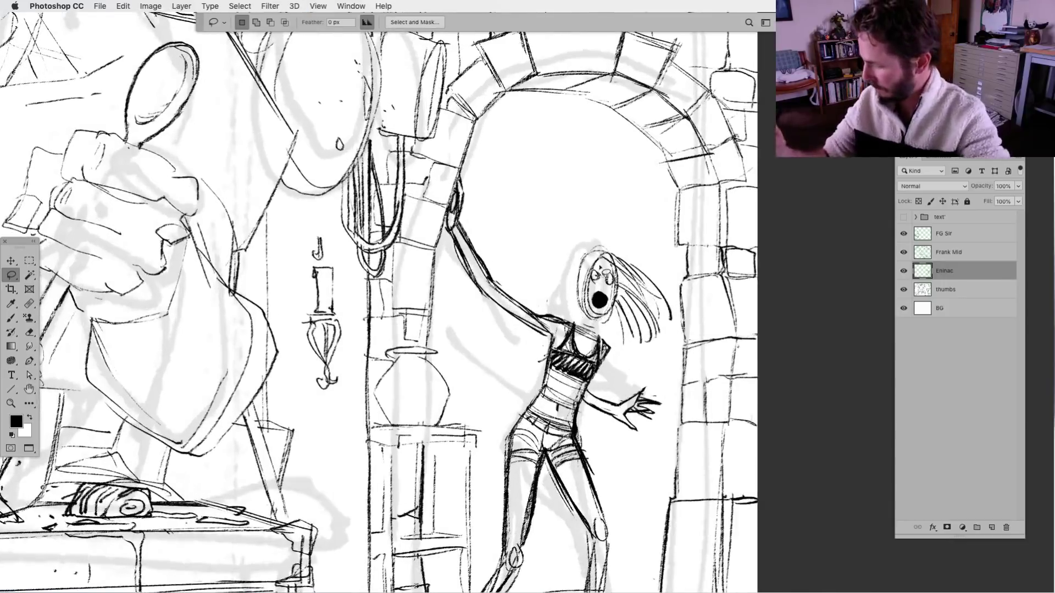
key("Delete")
mouse_move(599, 267)
left_mouse_down()
mouse_move(608, 291)
mouse_move(612, 269)
mouse_move(599, 283)
mouse_move(595, 275)
mouse_move(609, 283)
left_mouse_up()
key("Delete")
key("super+d")
left_click(15, 318)
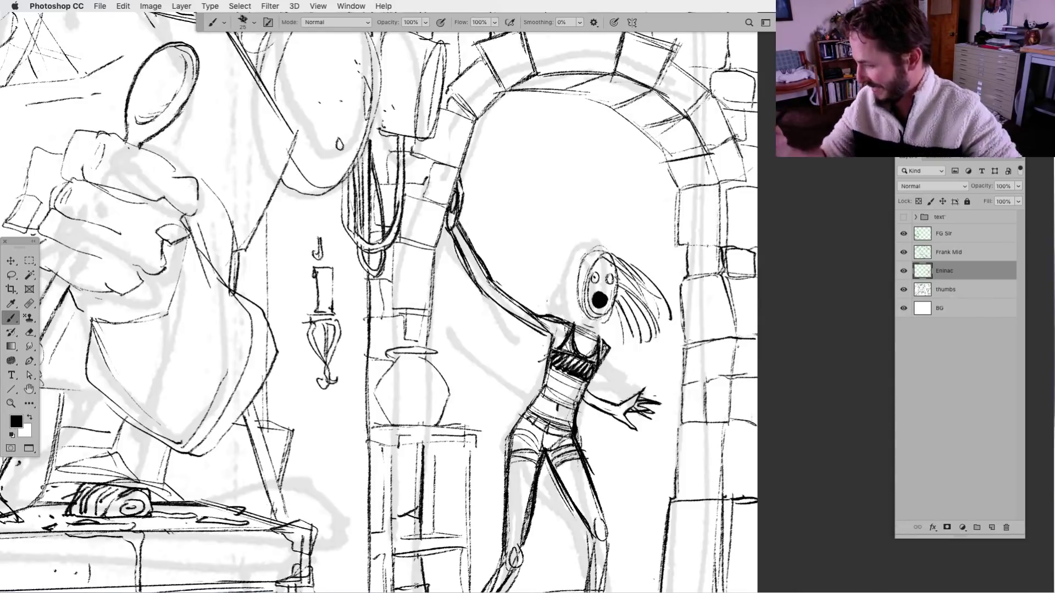
key("super+z")
key("super+z")
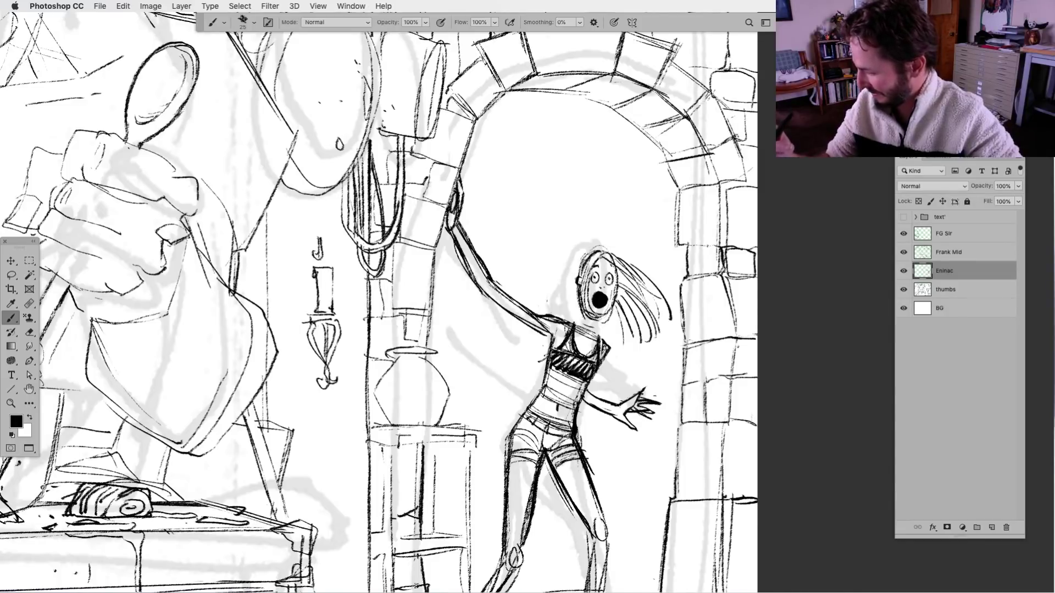
Clear the stray lines around the face's contour and darken the eyebrow and eye details.
left_click(11, 274)
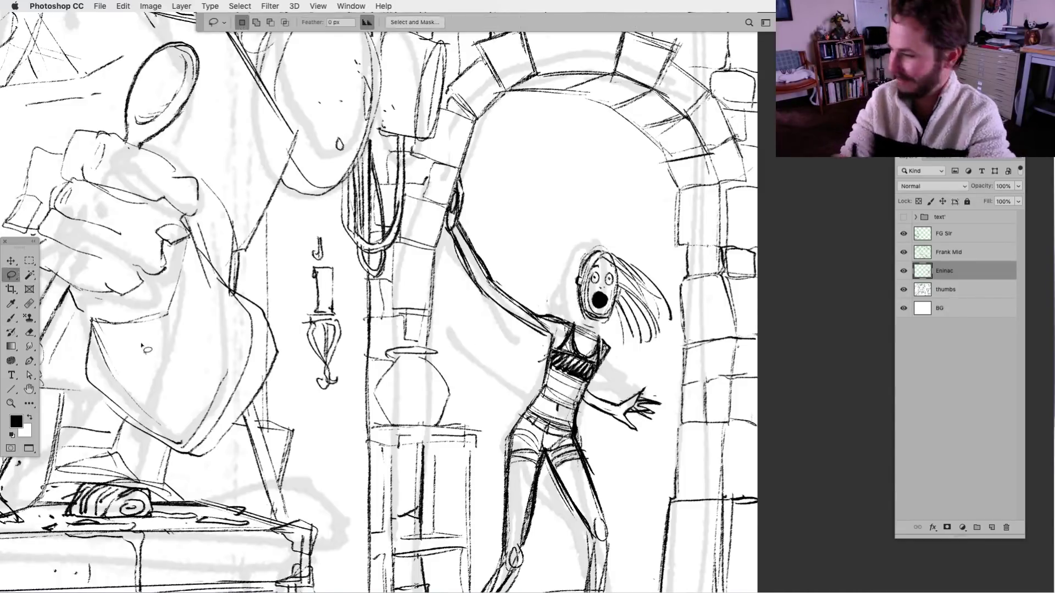
mouse_move(604, 272)
left_mouse_down()
mouse_move(605, 291)
mouse_move(592, 277)
mouse_move(586, 305)
mouse_move(599, 299)
left_mouse_up()
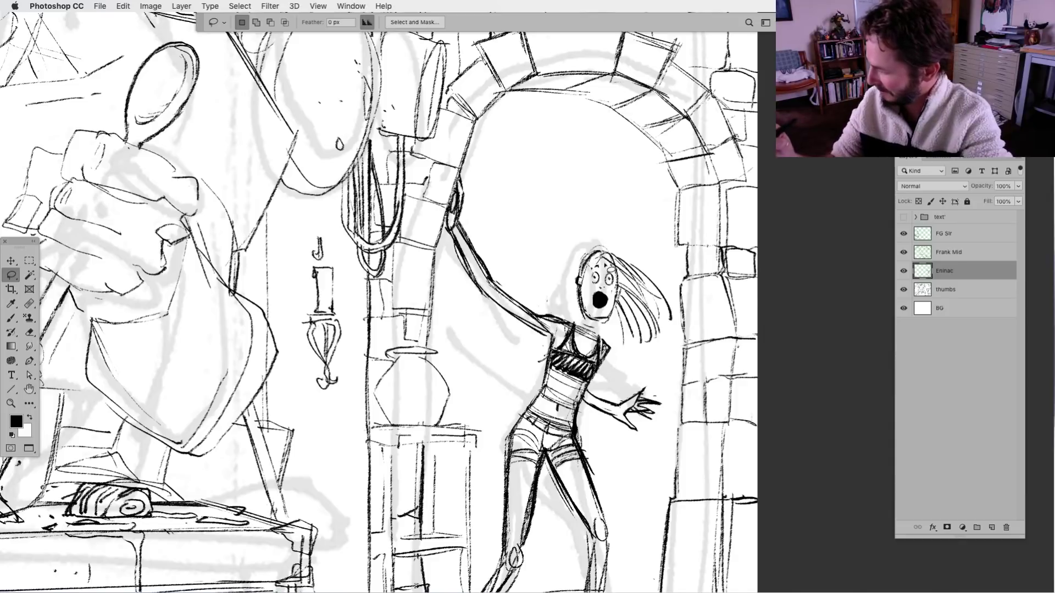
left_click(13, 318)
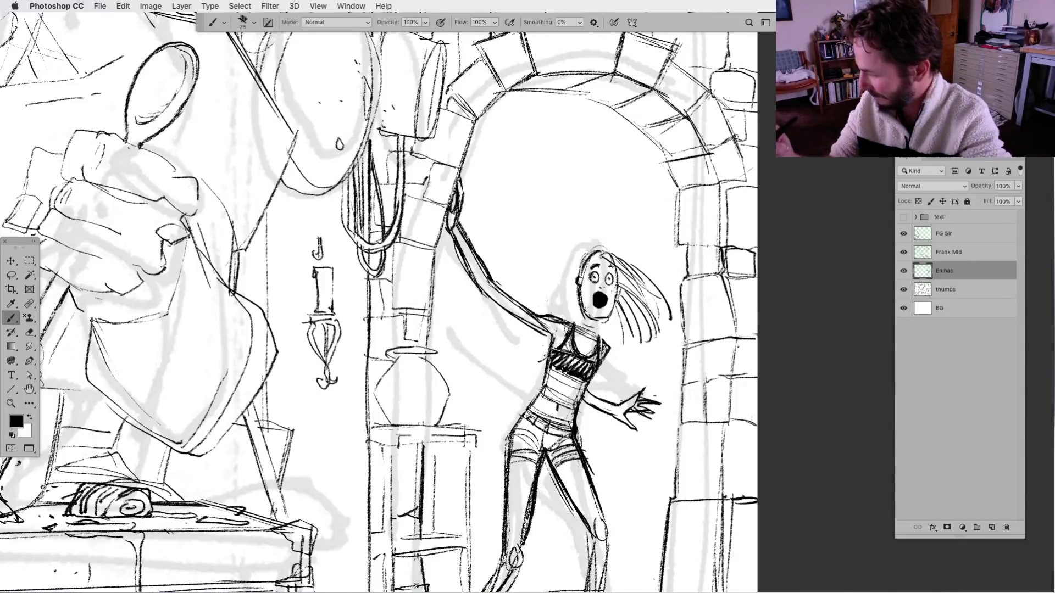
mouse_move(606, 284)
left_mouse_down()
mouse_move(610, 274)
mouse_move(617, 281)
left_mouse_up()
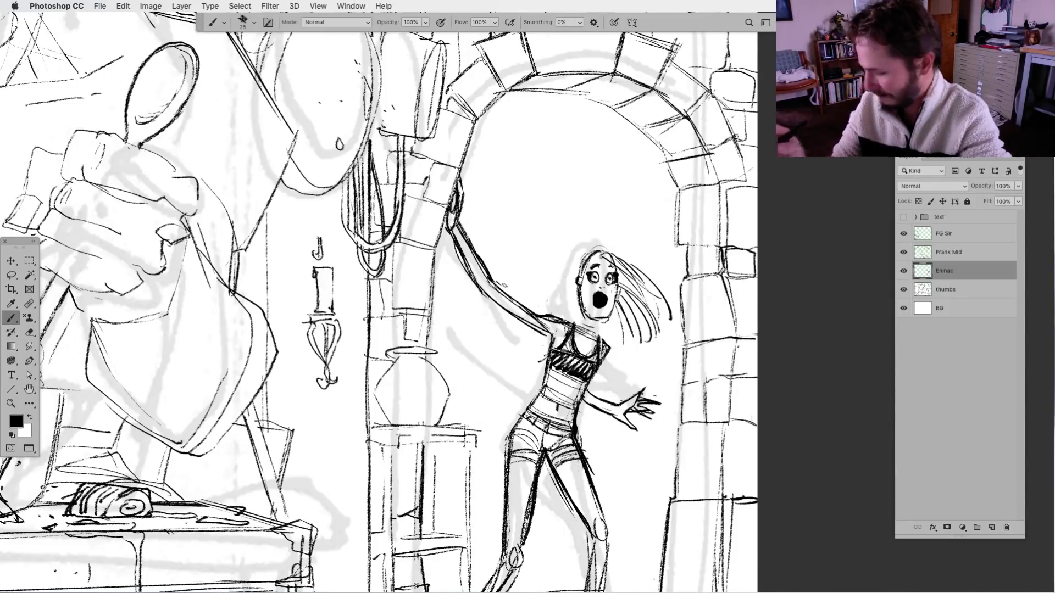
Reshape the screaming mouth with a firm outline and white teeth, keeping black as the drawing colour.
key("l")
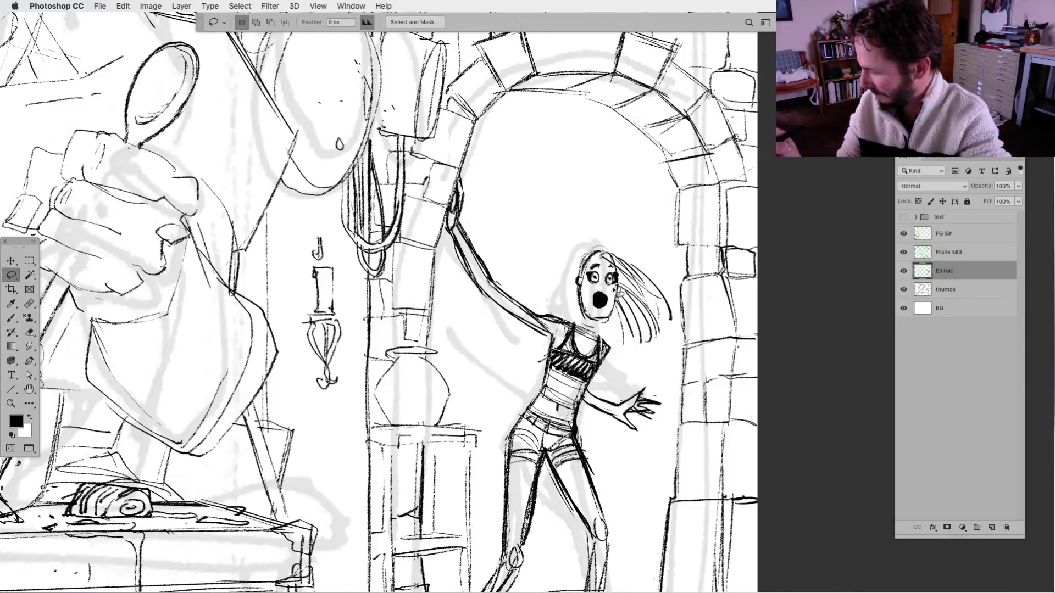
left_click(12, 318)
mouse_move(594, 293)
left_mouse_down()
mouse_move(607, 311)
mouse_move(596, 309)
mouse_move(605, 296)
left_mouse_up()
left_click(30, 418)
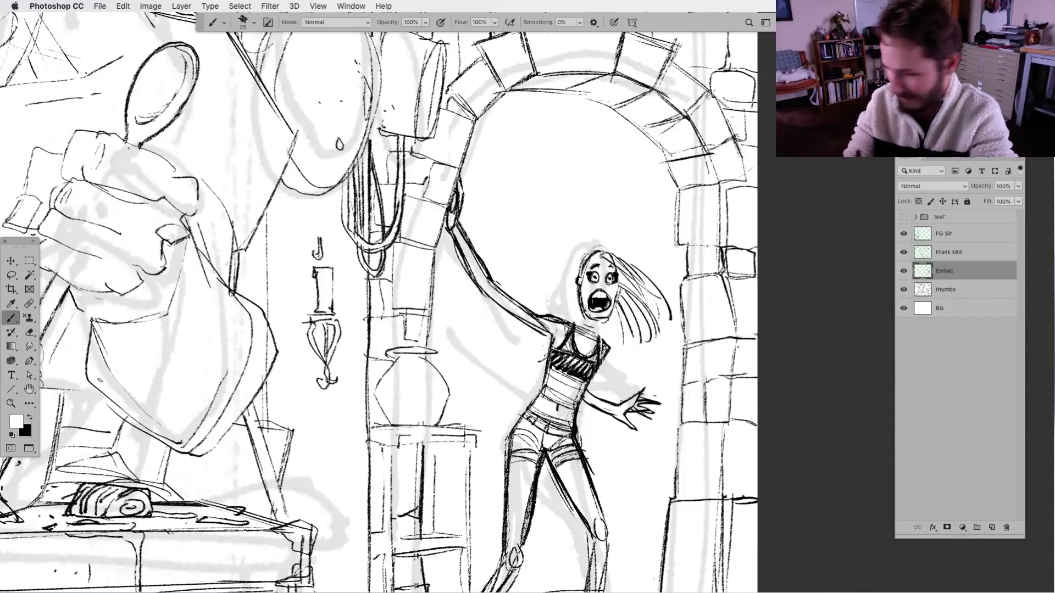
left_click(30, 419)
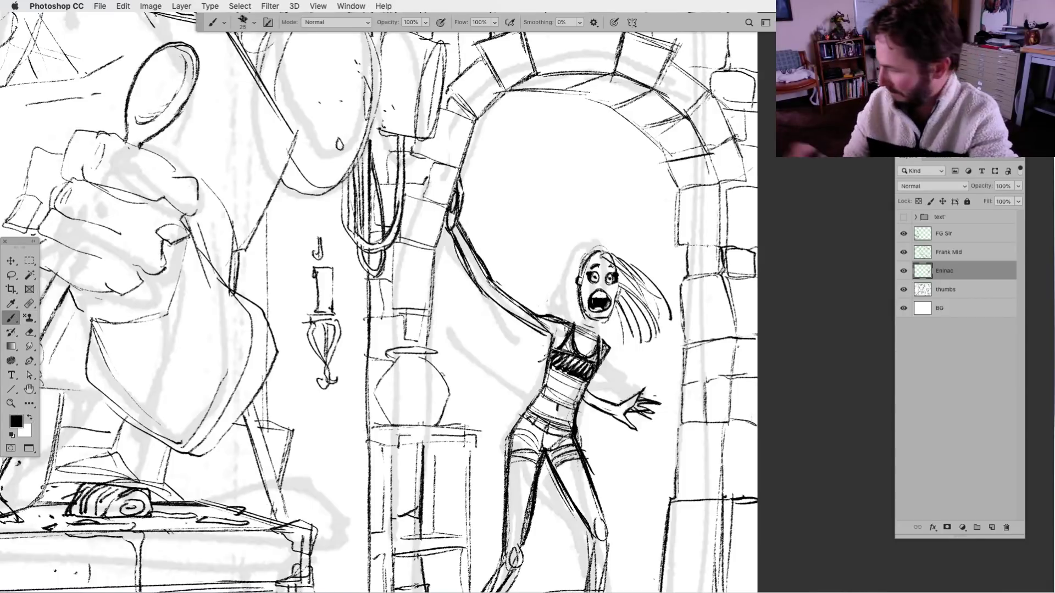
Ink the hair with a dark hairline and heavy strands flowing back from the head.
mouse_move(575, 278)
left_mouse_down()
mouse_move(580, 297)
mouse_move(586, 257)
mouse_move(605, 246)
mouse_move(594, 246)
mouse_move(614, 247)
mouse_move(642, 275)
left_mouse_up()
mouse_move(610, 241)
left_mouse_down()
mouse_move(671, 300)
mouse_move(659, 320)
left_mouse_up()
left_click_drag(617, 260, 658, 316)
mouse_move(605, 252)
left_mouse_down()
mouse_move(653, 327)
mouse_move(626, 280)
mouse_move(648, 306)
left_mouse_up()
mouse_move(612, 258)
left_mouse_down()
mouse_move(648, 307)
mouse_move(647, 337)
left_mouse_up()
mouse_move(624, 314)
left_mouse_down()
mouse_move(635, 356)
mouse_move(632, 322)
left_mouse_up()
mouse_move(630, 323)
left_mouse_down()
mouse_move(650, 352)
mouse_move(633, 357)
left_mouse_up()
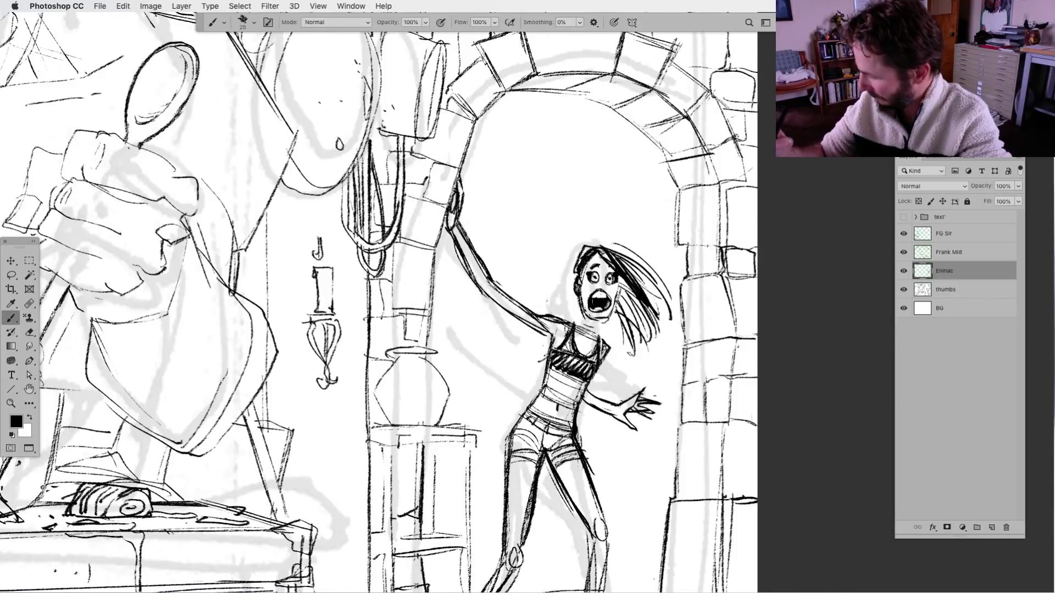
Strengthen the figure's jawline and draw the neck contours down to the shoulders.
mouse_move(594, 317)
left_mouse_down()
mouse_move(617, 311)
mouse_move(621, 284)
mouse_move(613, 320)
mouse_move(581, 315)
left_mouse_up()
left_click_drag(577, 308, 588, 316)
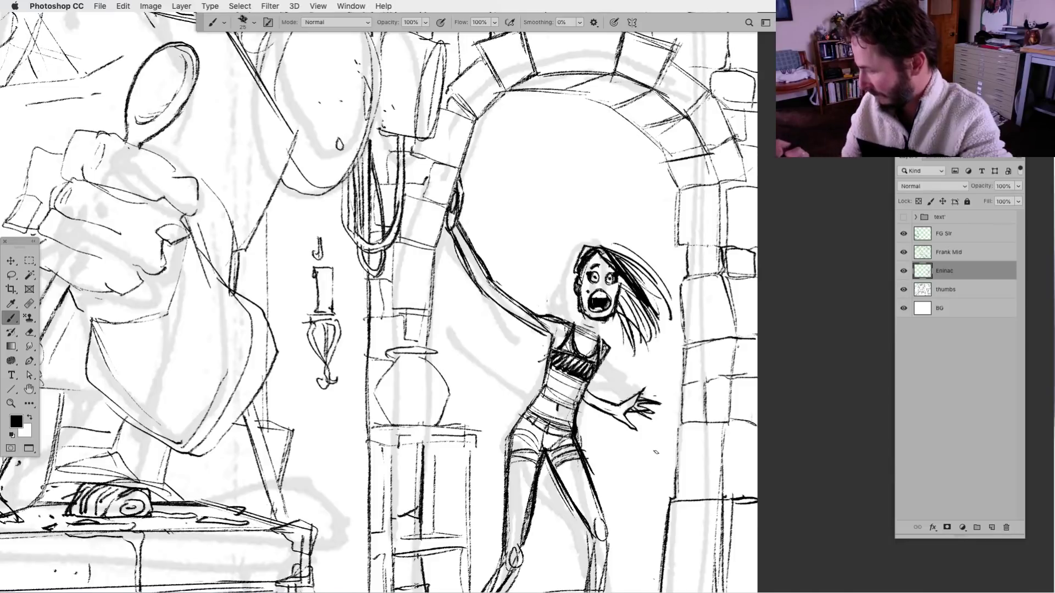
mouse_move(586, 315)
left_mouse_down()
mouse_move(576, 328)
mouse_move(586, 342)
left_mouse_up()
key("ctrl+z")
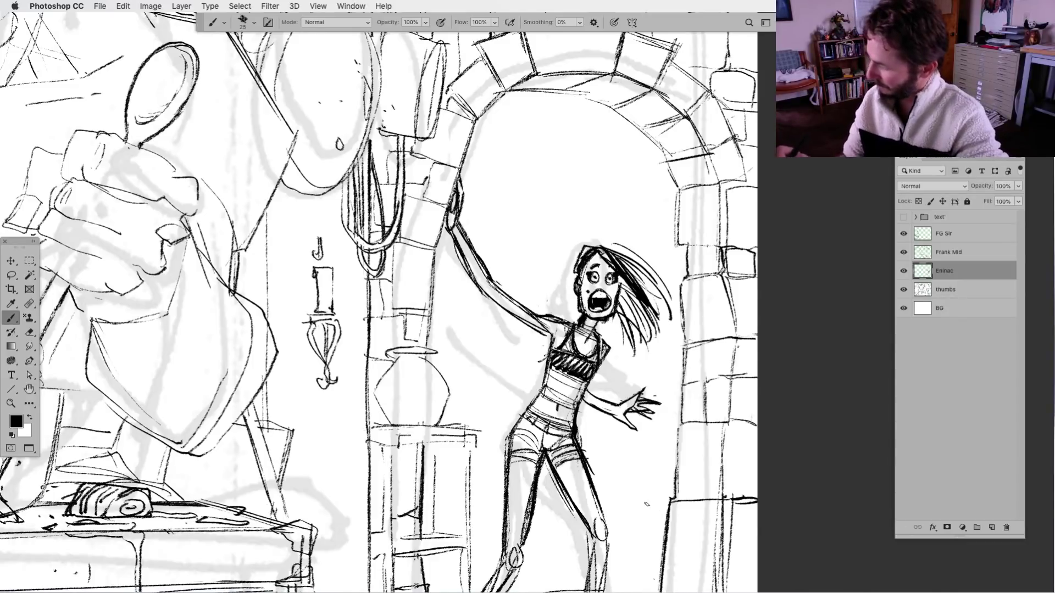
Try outlining a four-sided shape on the floor around the lower end of the figure's straighter leg.
key("l")
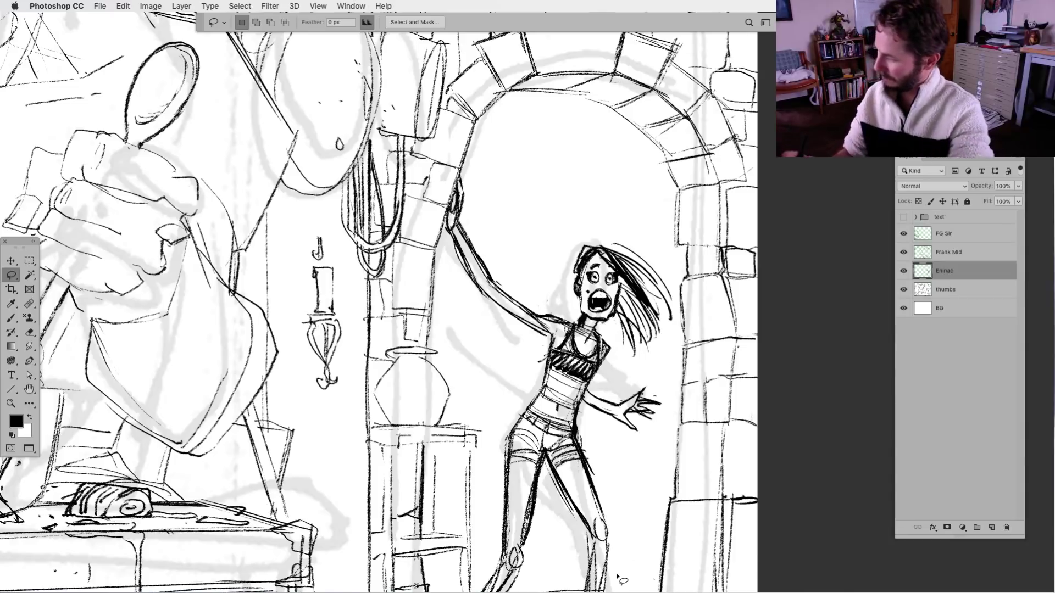
key("super+minus")
key("super+minus")
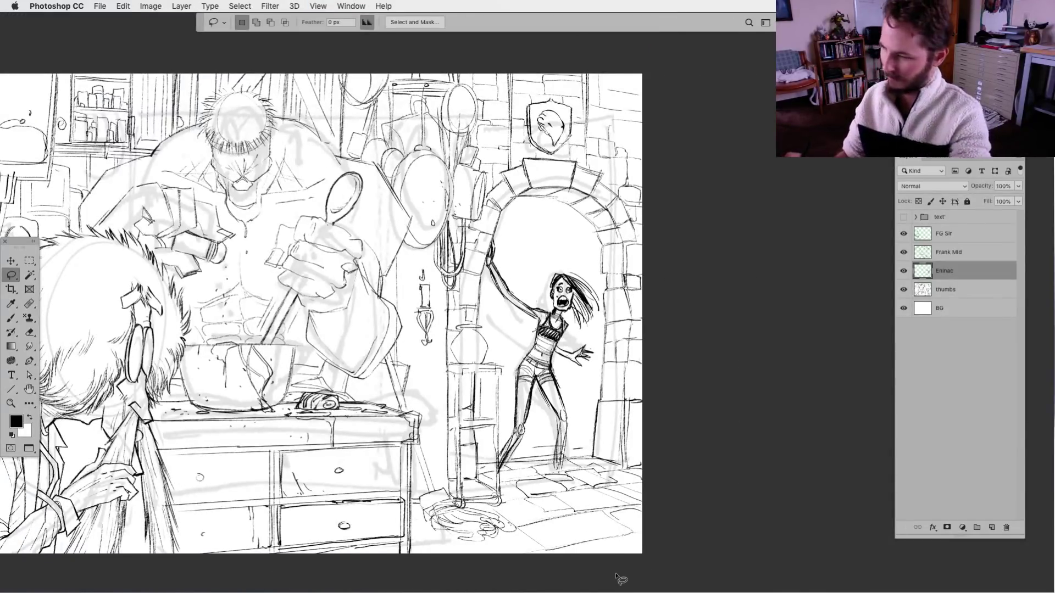
key("b")
scroll(561, 286, "up", 3)
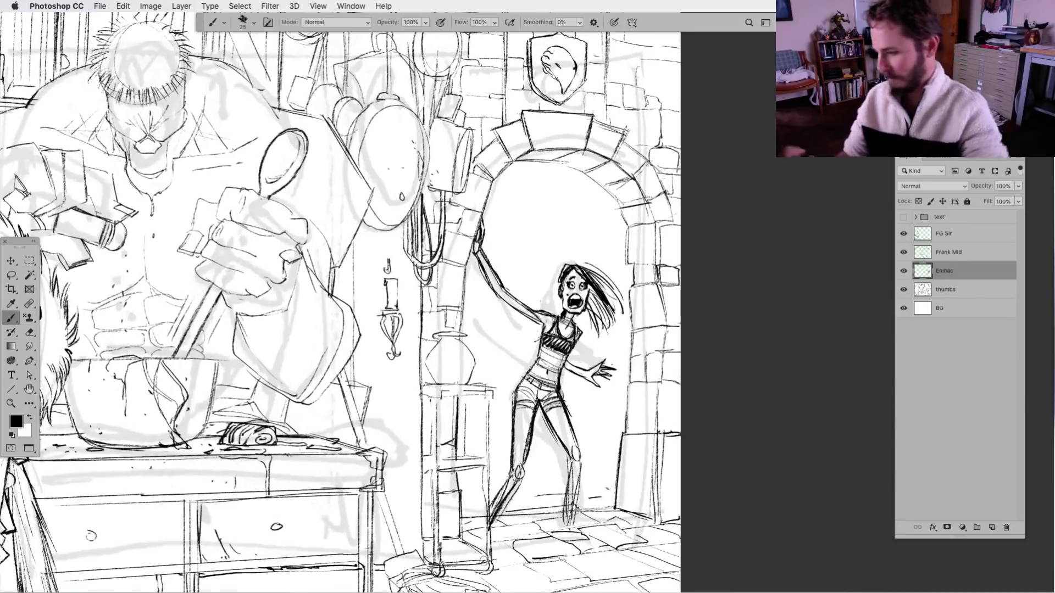
scroll(560, 286, "down", 5)
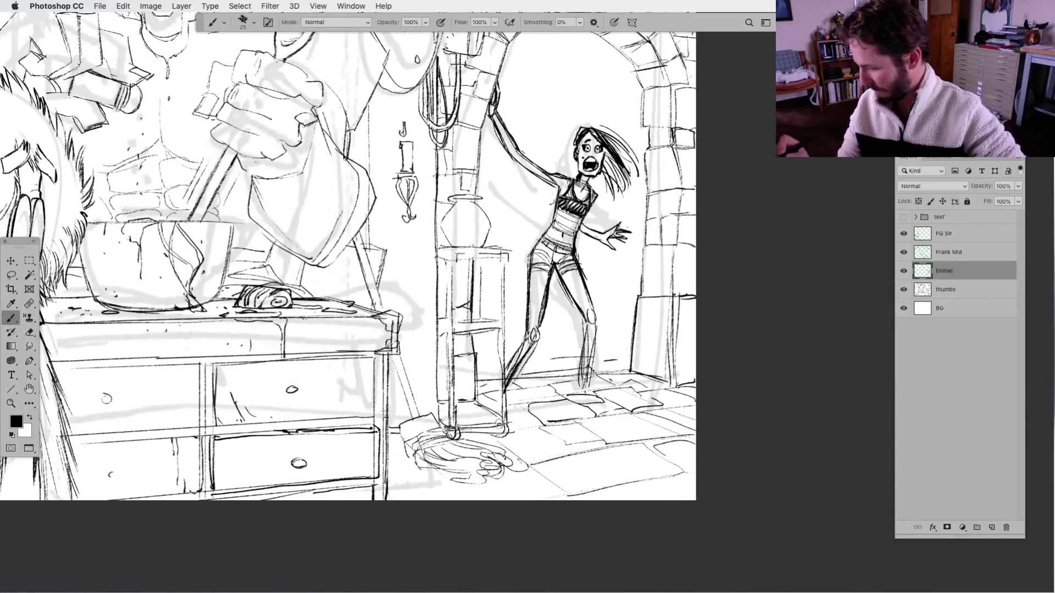
mouse_move(613, 364)
left_mouse_down()
mouse_move(574, 369)
mouse_move(623, 409)
mouse_move(621, 365)
left_mouse_up()
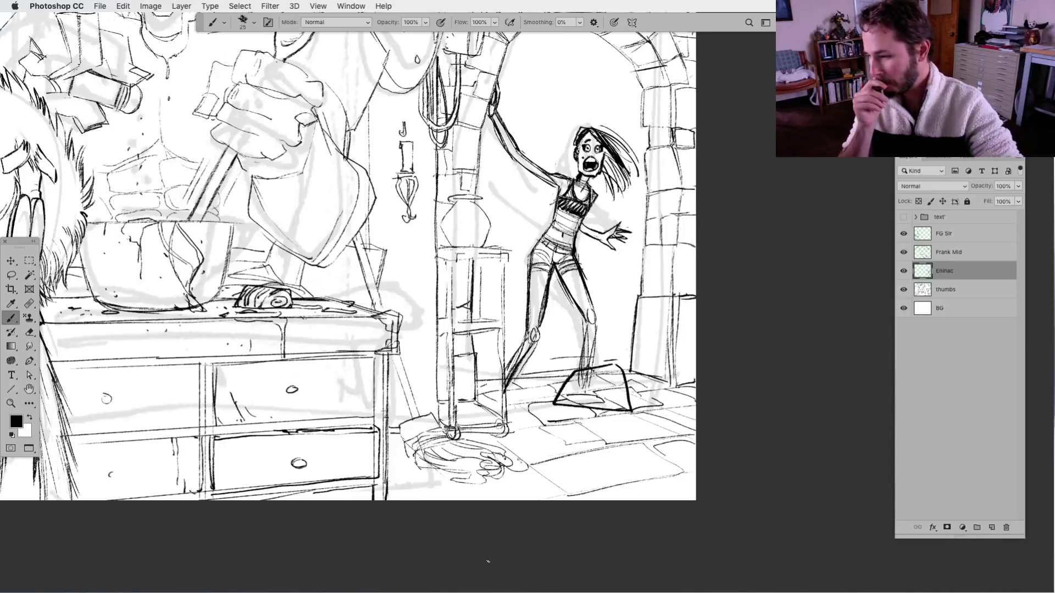
key("super+z")
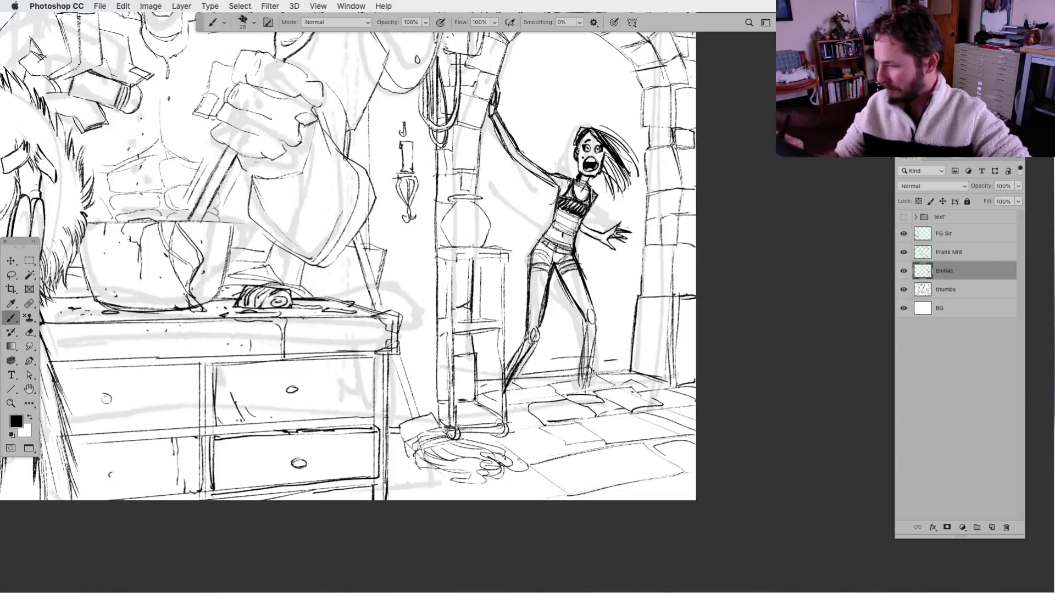
Ink the straighter leg's shin and add its foot, and clear the rough lines on the other lower leg.
mouse_move(587, 326)
left_mouse_down()
mouse_move(575, 397)
mouse_move(614, 412)
mouse_move(601, 394)
left_mouse_up()
mouse_move(606, 400)
left_mouse_down()
mouse_move(594, 337)
mouse_move(628, 407)
mouse_move(603, 418)
mouse_move(593, 360)
left_mouse_up()
key("l")
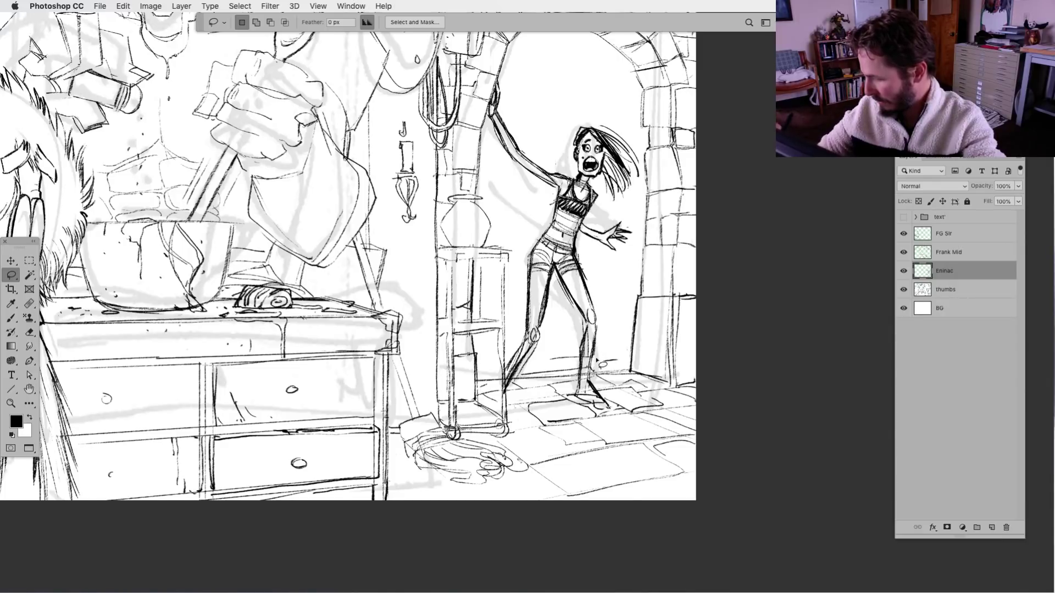
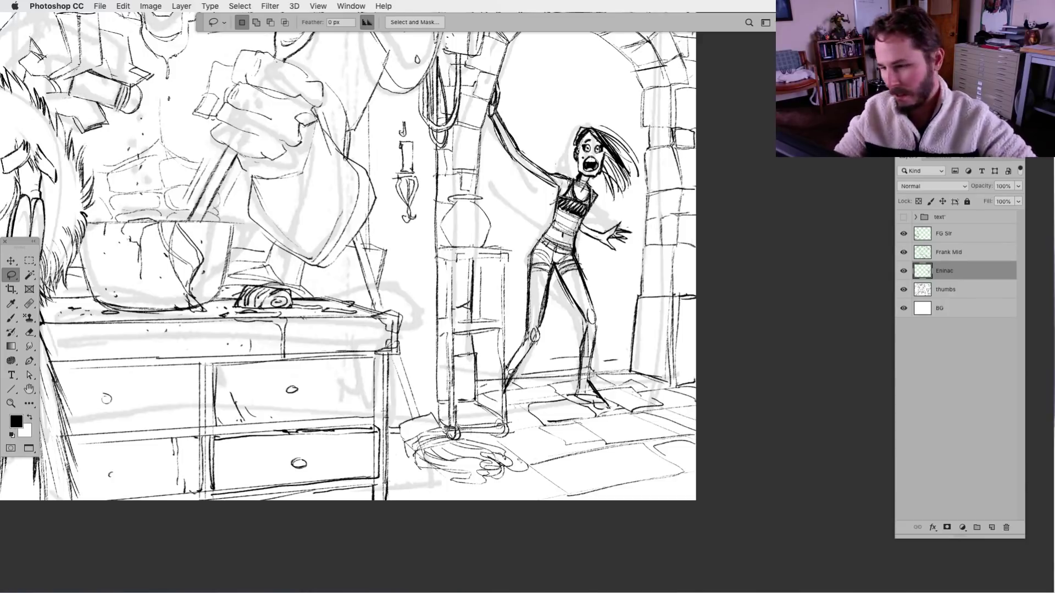
Redraw the outstretched lower leg longer, ending in a foot behind the stool, and clean up its stray lines.
scroll(634, 444, "up", 3)
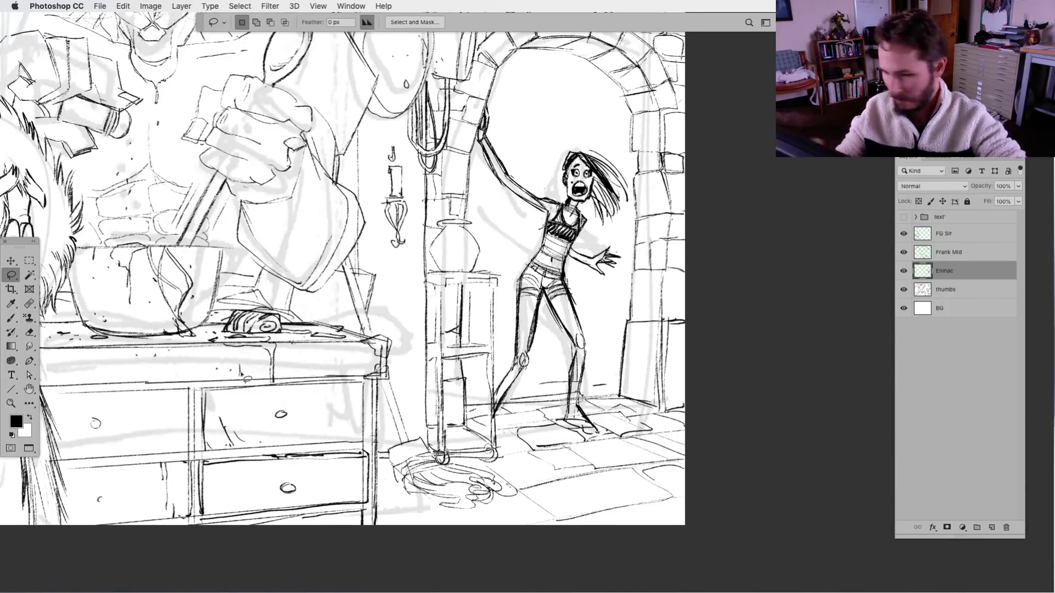
key("b")
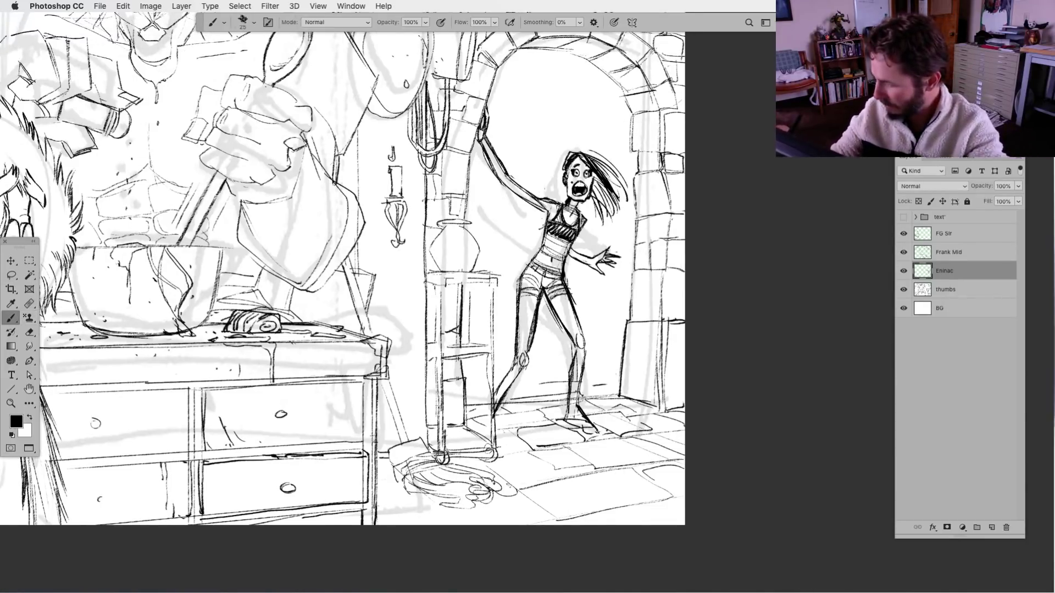
left_click_drag(518, 350, 477, 428)
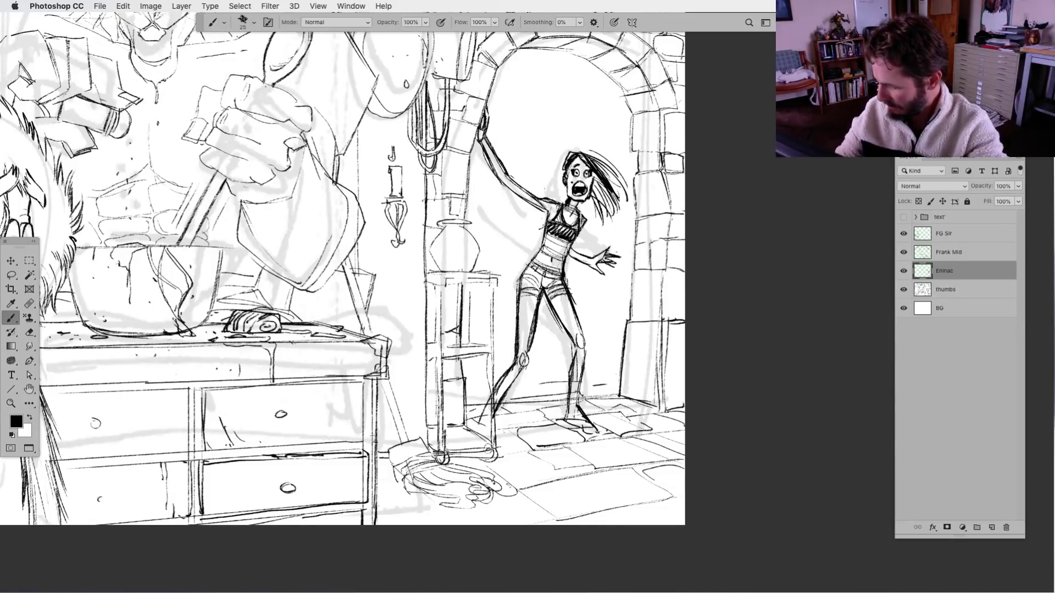
mouse_move(494, 388)
left_mouse_down()
mouse_move(474, 429)
mouse_move(485, 430)
left_mouse_up()
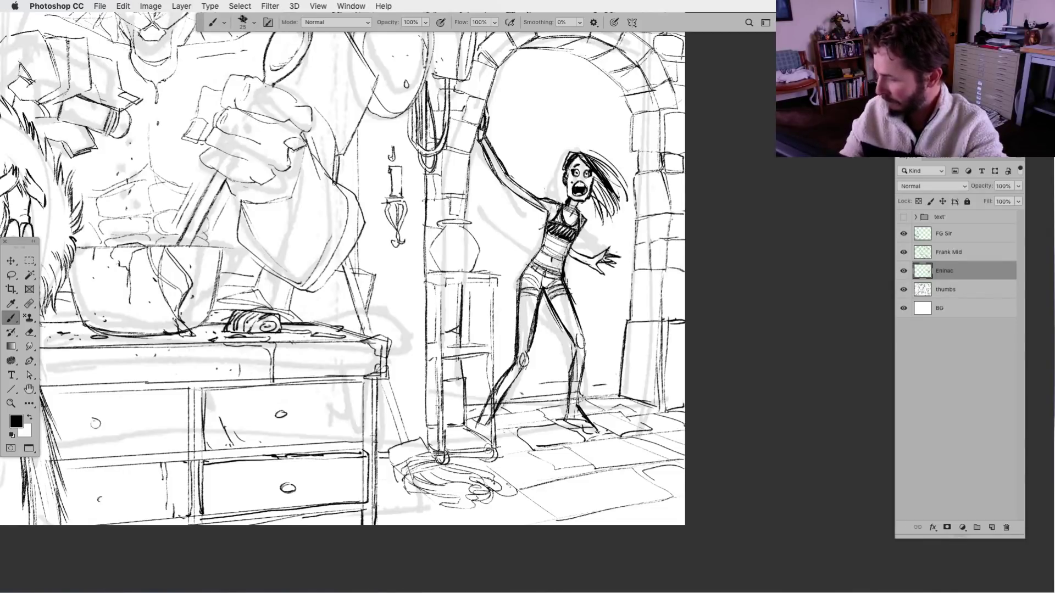
key("l")
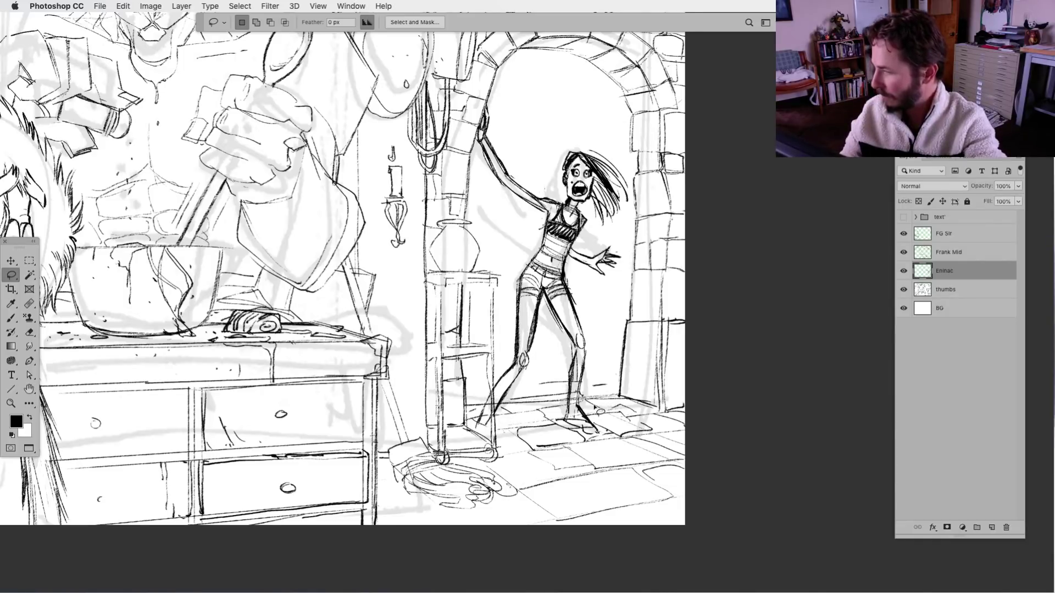
left_click(11, 318)
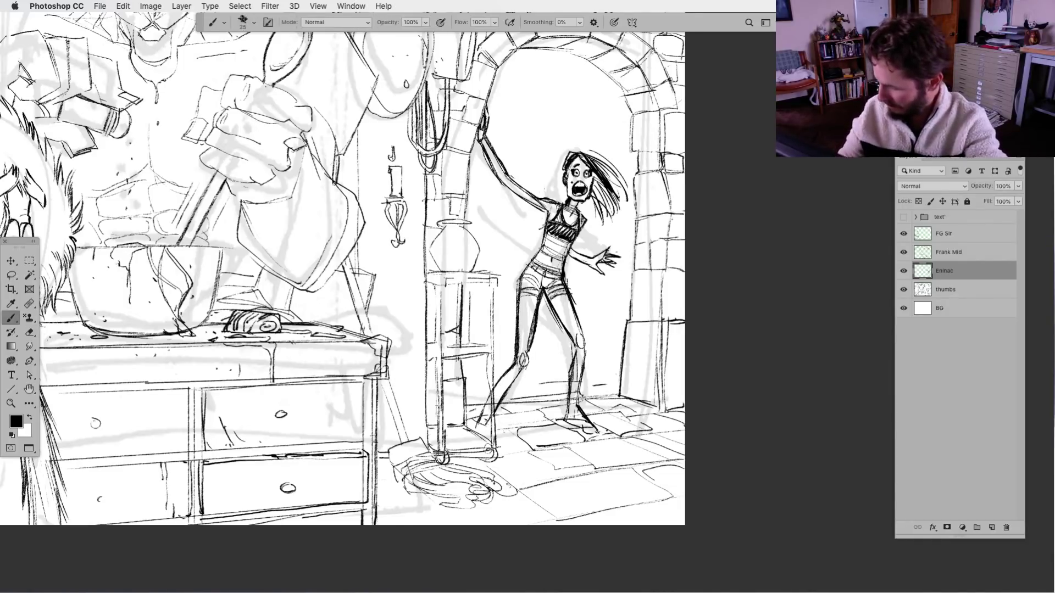
left_click_drag(603, 488, 579, 500)
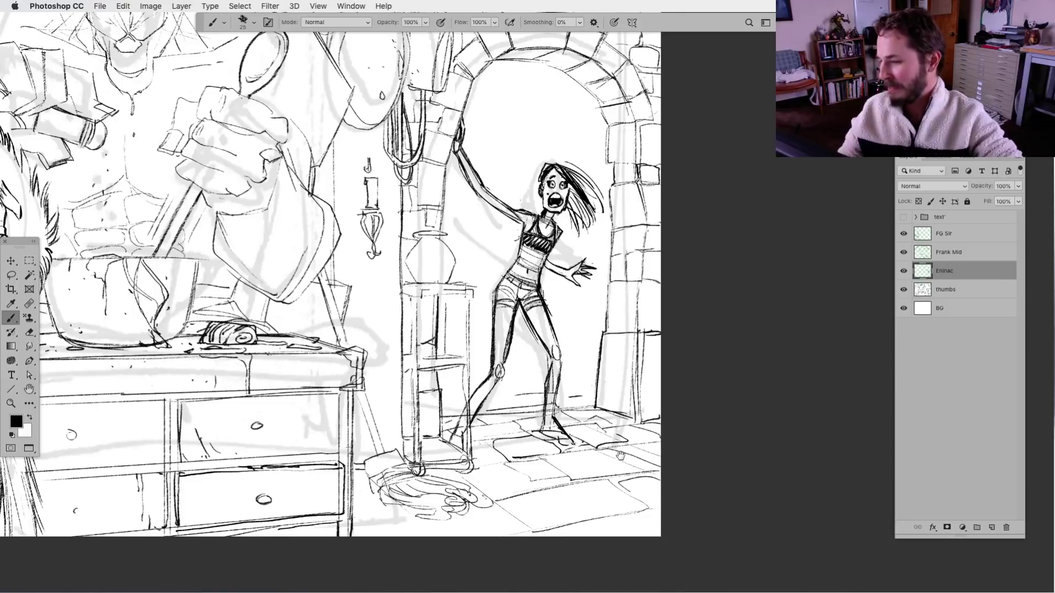
Fill the archway figure's windblown hair with solid black, shaping freehand-selected locks along its outer edge.
scroll(621, 456, "up", 3)
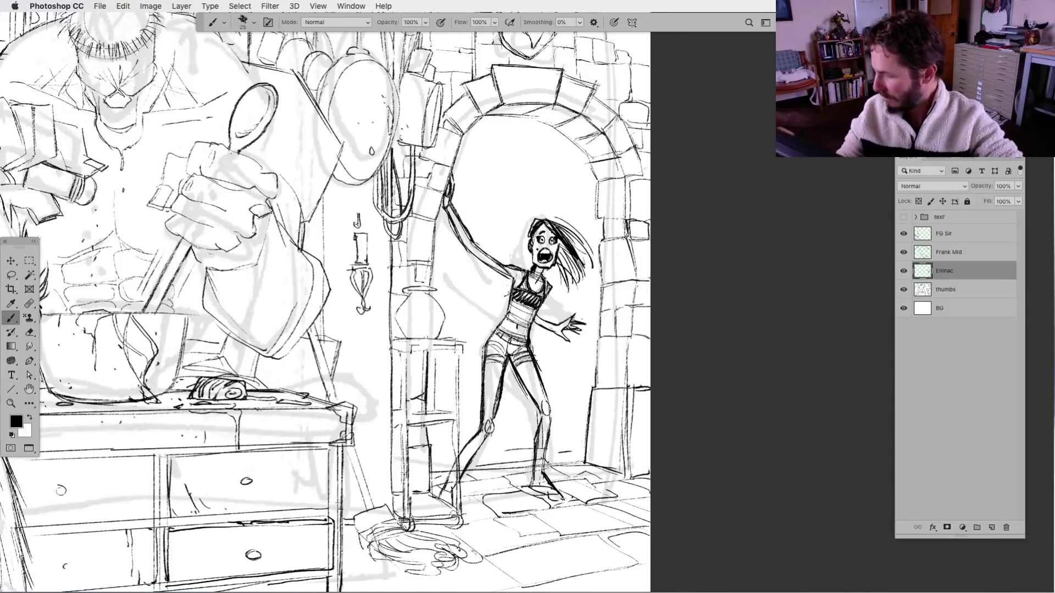
scroll(567, 404, "up", 1)
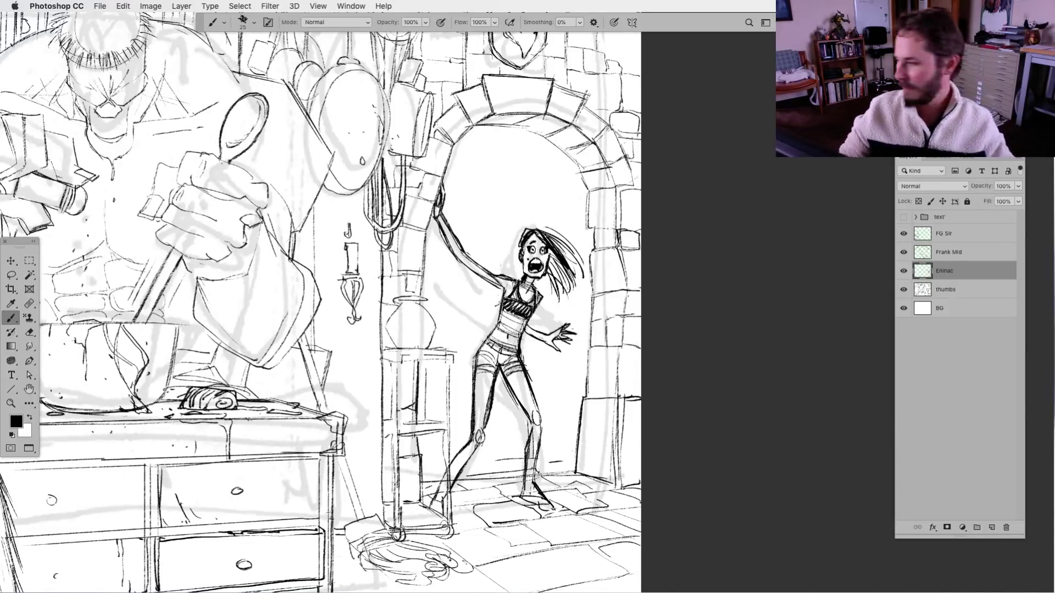
key("l")
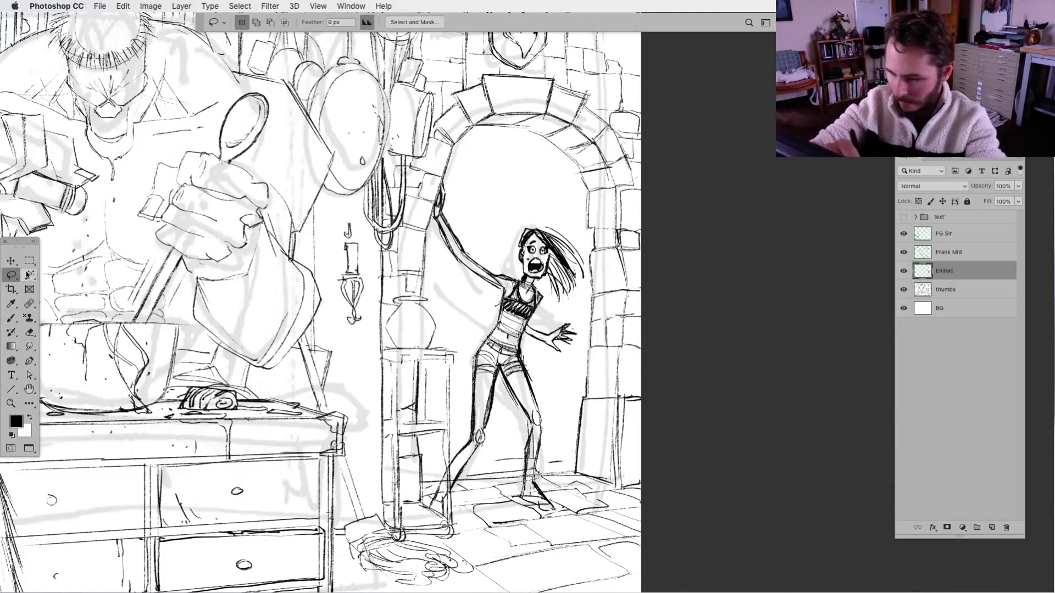
mouse_move(570, 247)
left_mouse_down()
mouse_move(538, 234)
mouse_move(592, 279)
mouse_move(553, 242)
mouse_move(571, 260)
left_mouse_up()
key("alt+BackSpace")
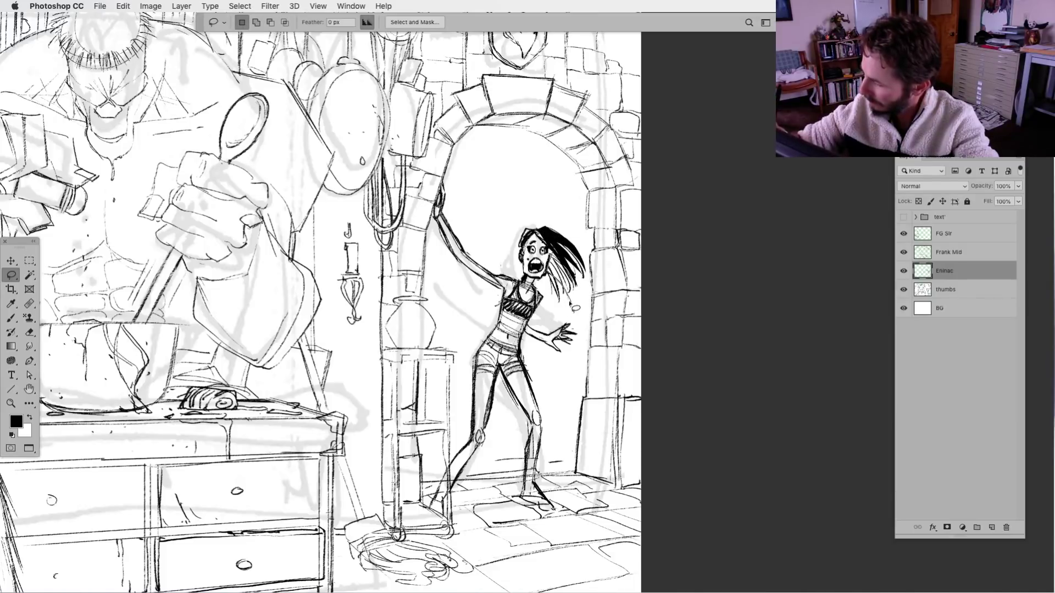
mouse_move(574, 289)
left_mouse_down()
mouse_move(554, 252)
mouse_move(560, 258)
left_mouse_up()
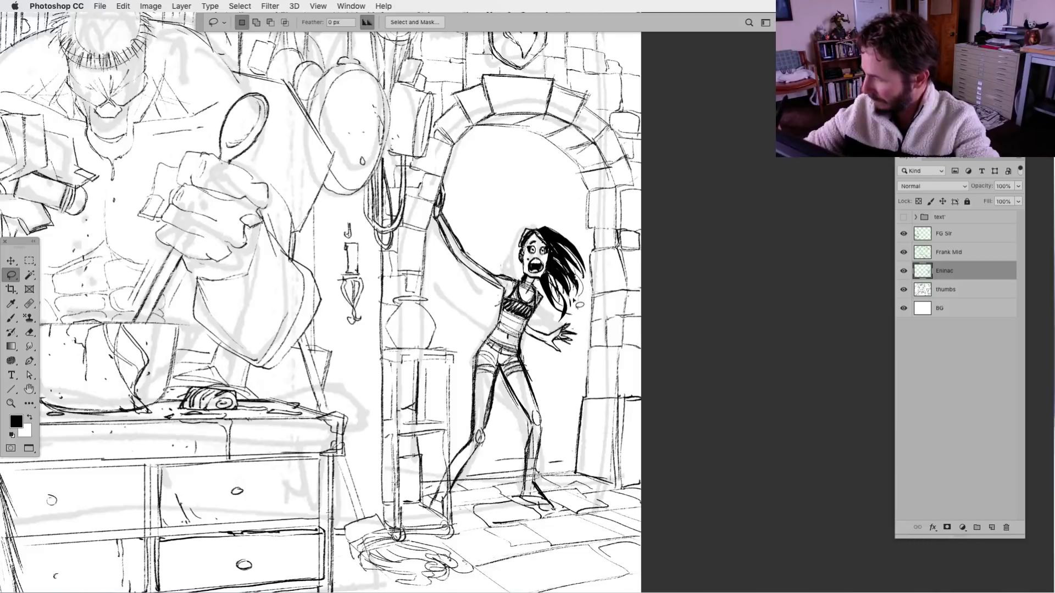
key("alt")
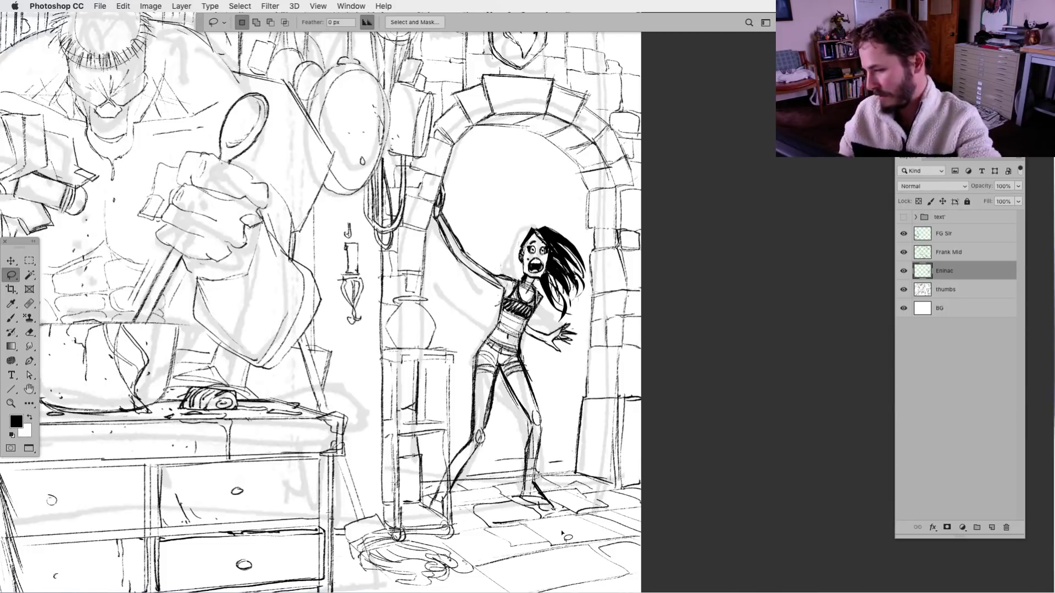
key("b")
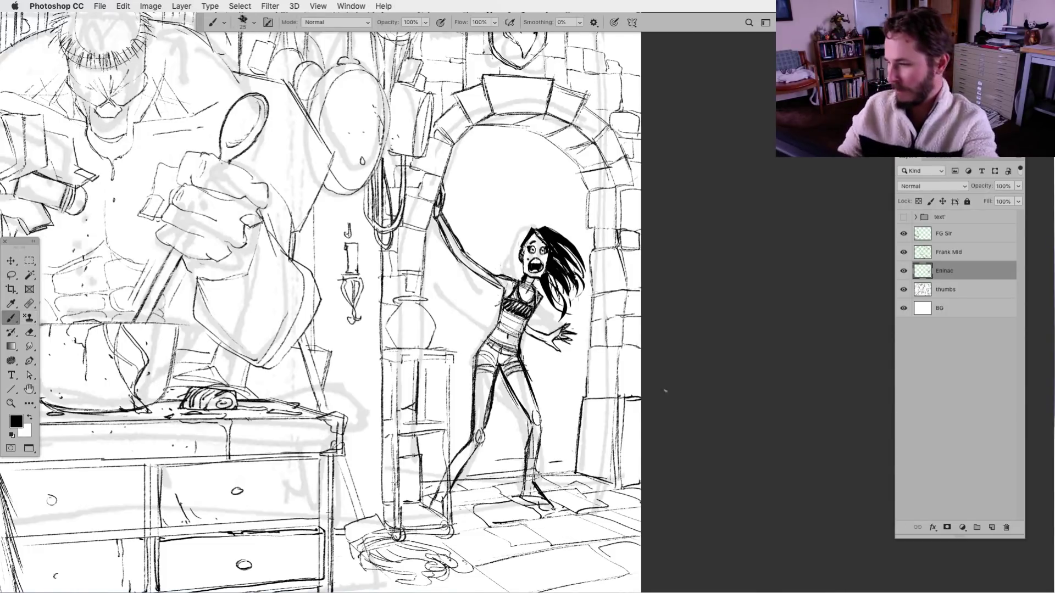
Hide the thumbs layer so the whole page shows only the finished line art.
key("super+0")
key("super+minus")
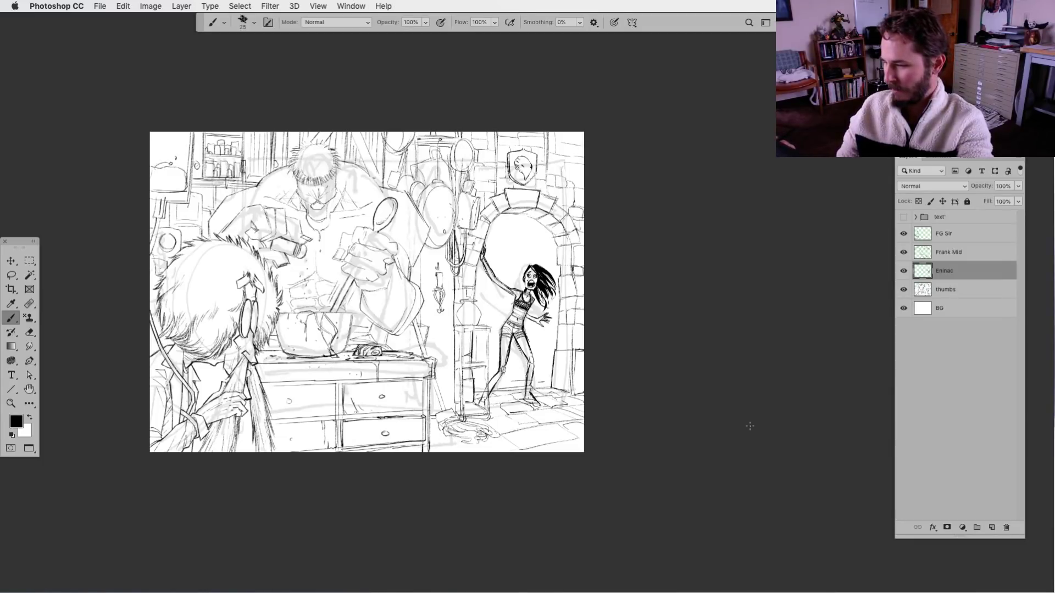
left_click_drag(437, 441, 549, 443)
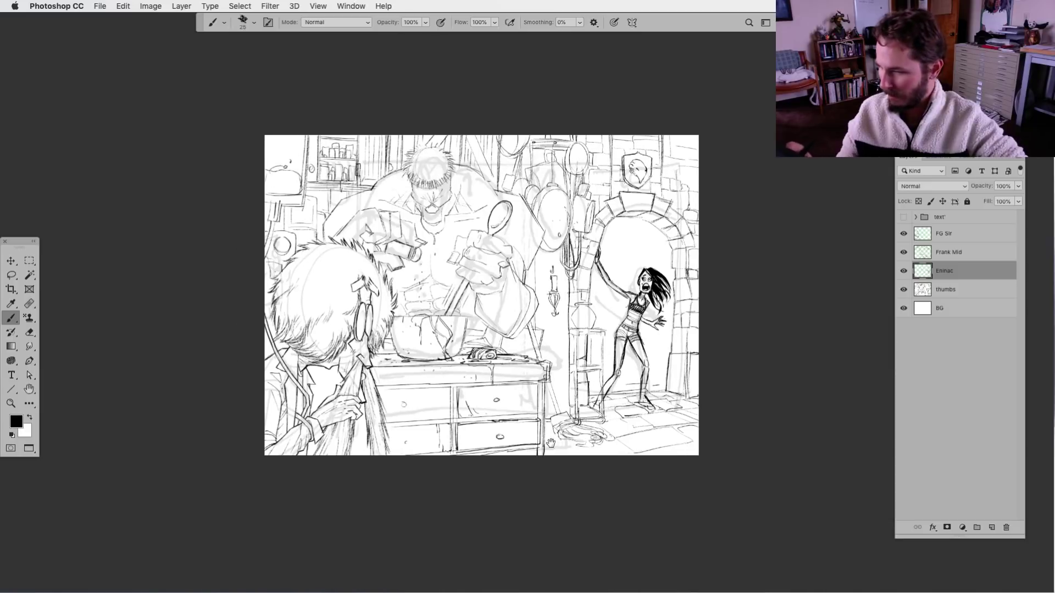
key("super+plus")
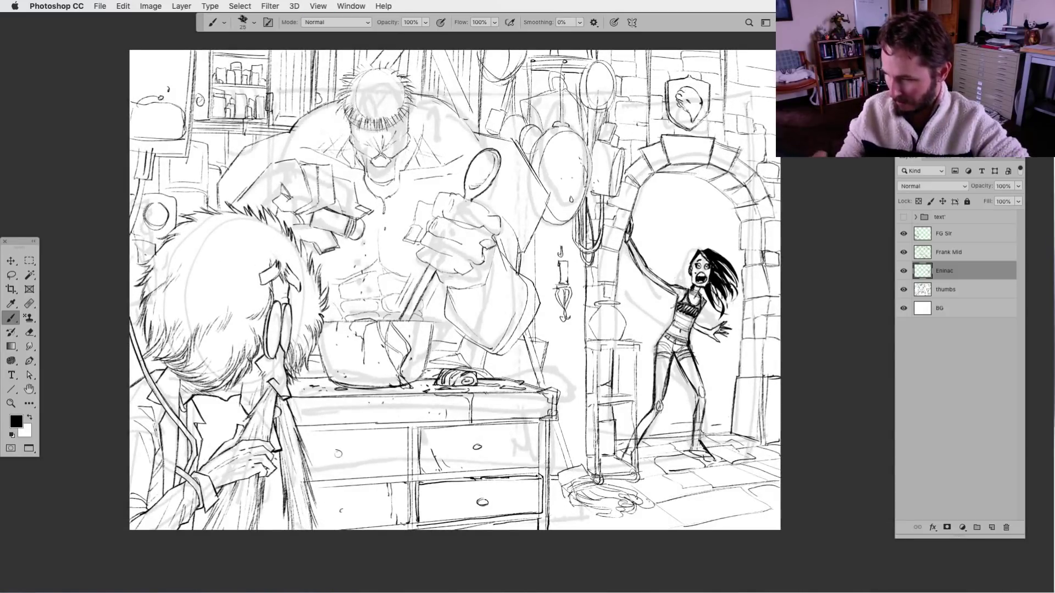
left_click_drag(352, 447, 341, 445)
left_click(903, 289)
left_click_drag(486, 456, 481, 448)
Toggle the Frank Mid layer's visibility to check what it contains, and make it the active layer.
left_click(903, 252)
left_click(903, 252)
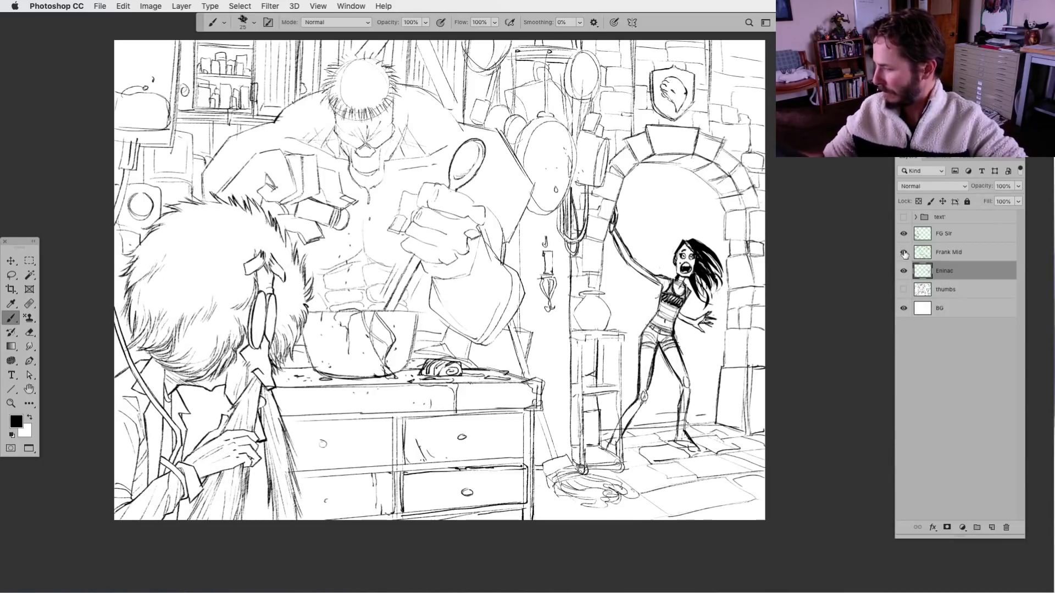
left_click(904, 252)
left_click(903, 252)
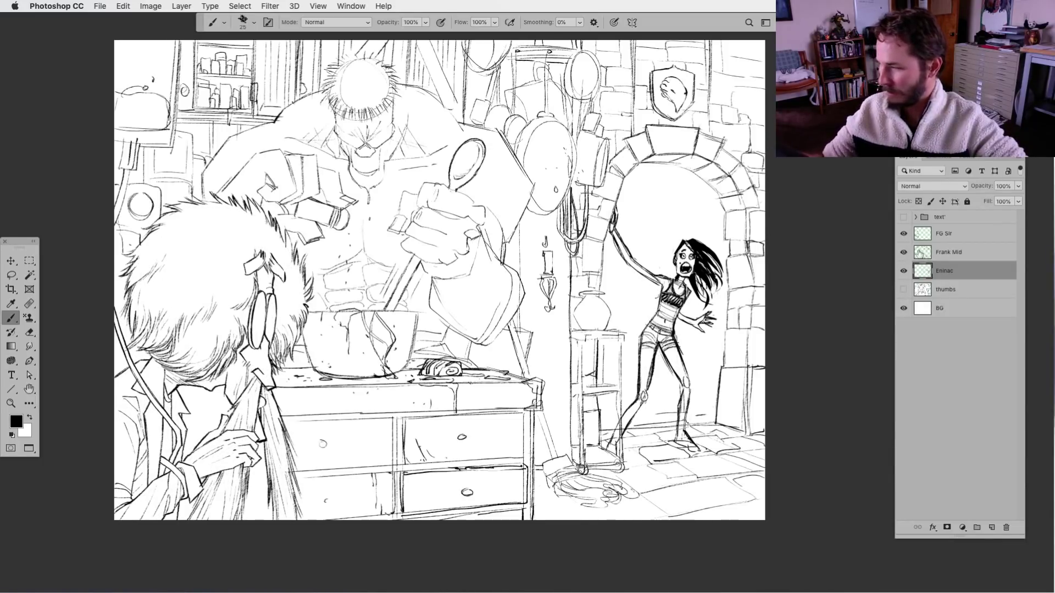
left_click(921, 253)
left_click_drag(518, 413, 512, 431)
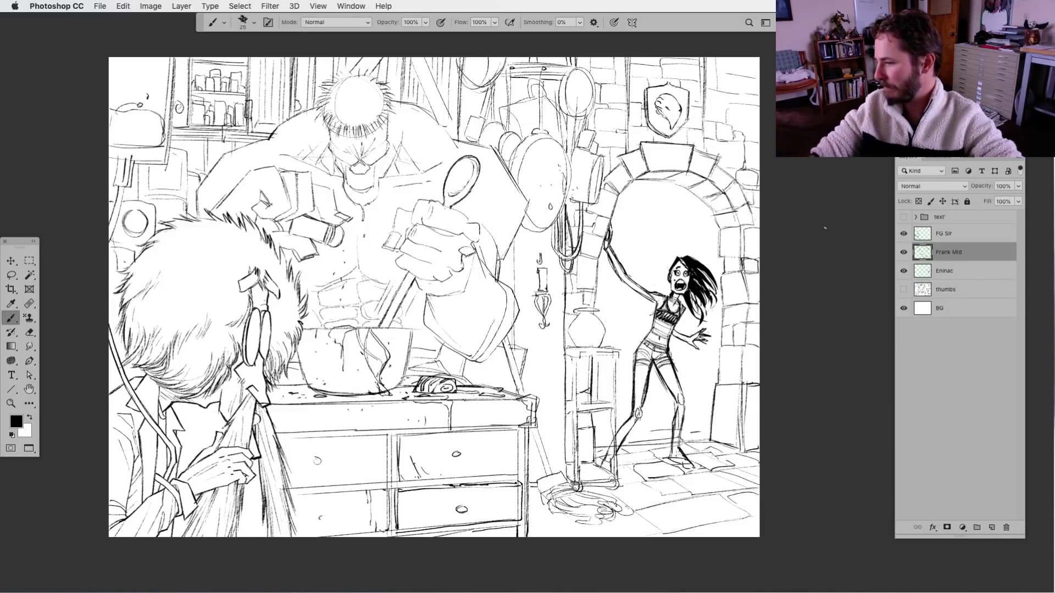
Compare the full-page line art with the rough thumbs layer shown and hidden.
left_click(903, 289)
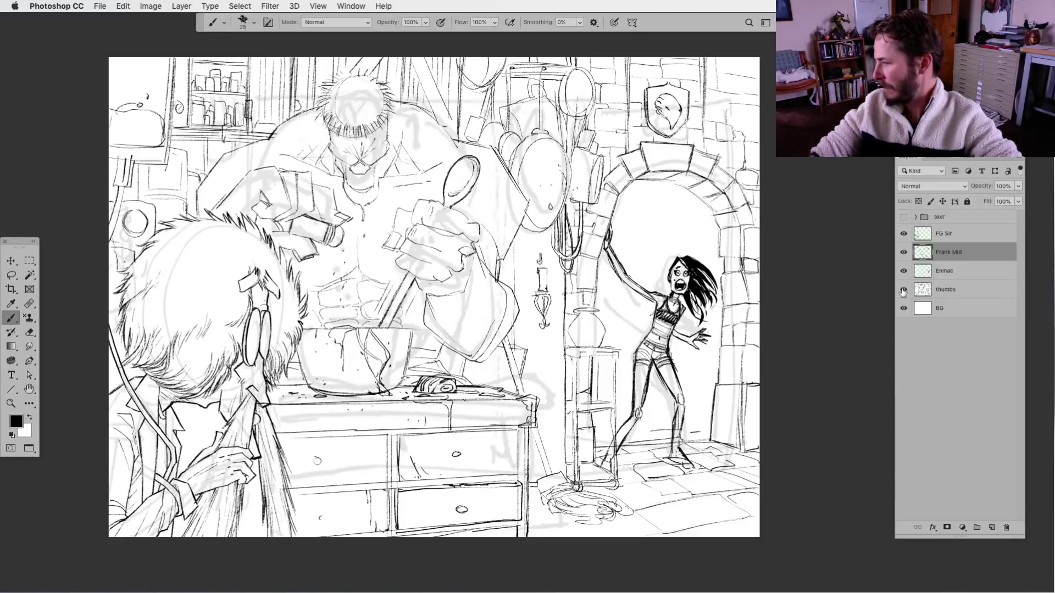
left_click(903, 289)
key("super+minus")
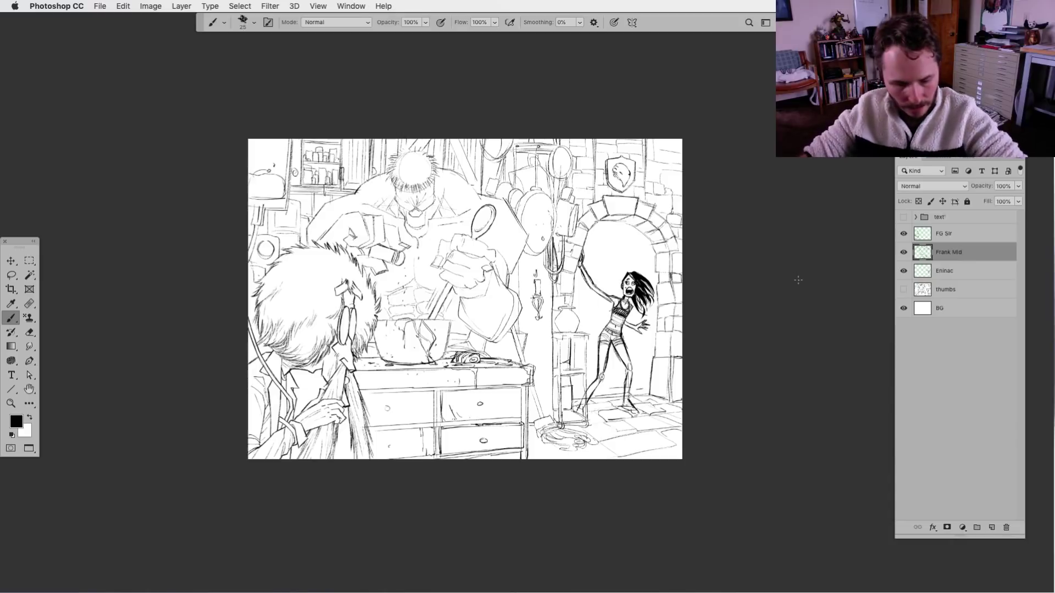
key("super+plus")
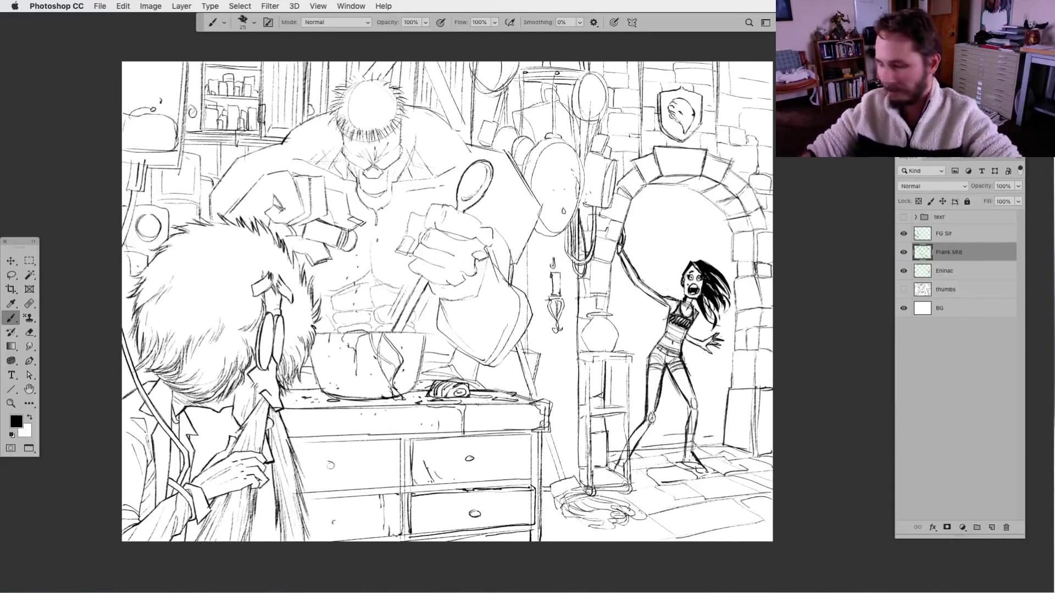
Save the document and hide the interface panels to present the drawing.
key("super+s")
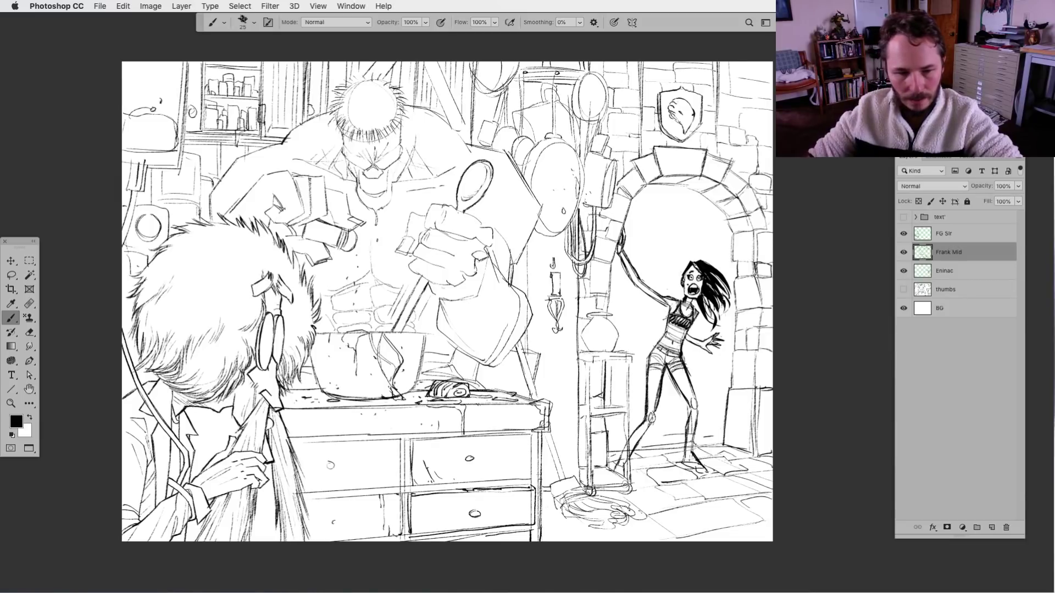
key("Tab")
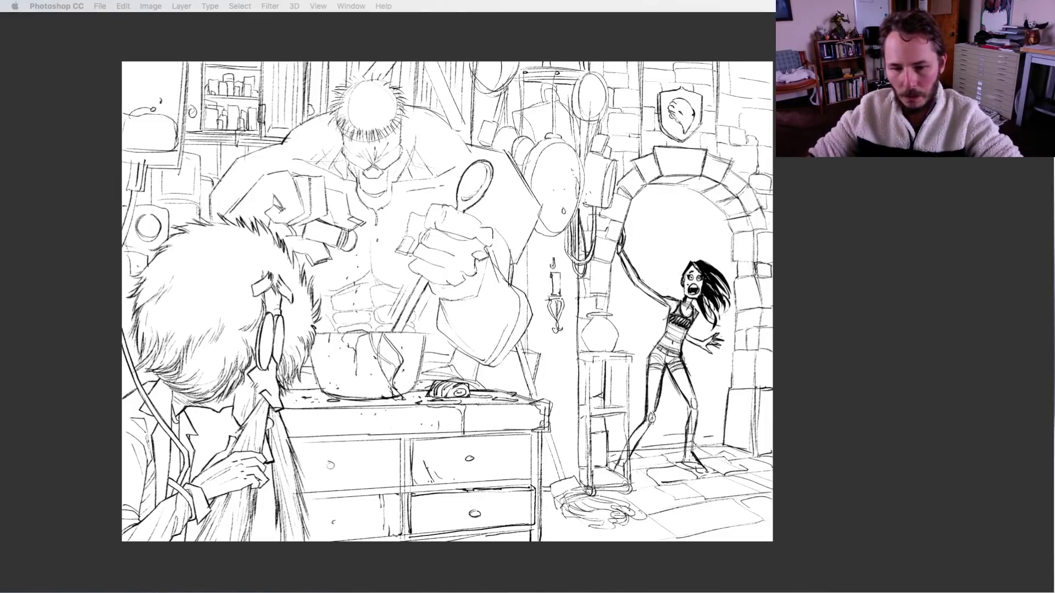